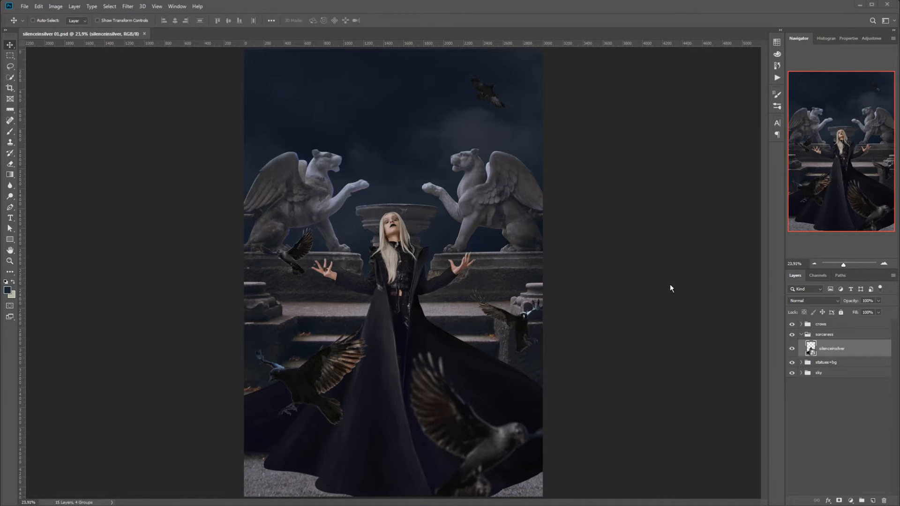
- Hide the crows, sorceress and statues+bg groups one by one to examine the composite's parts, and restore statues+bg
{"action": "left_click", "coordinate": [793, 324]}
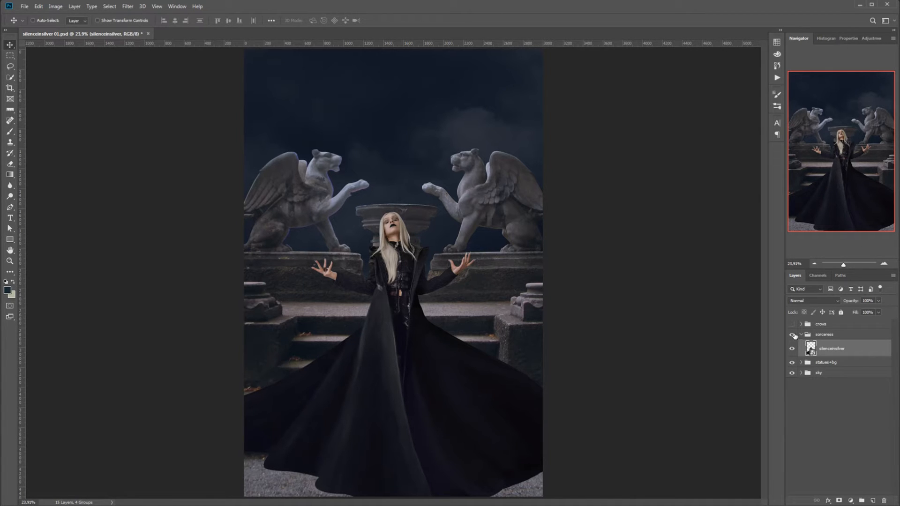
{"action": "left_click", "coordinate": [793, 335]}
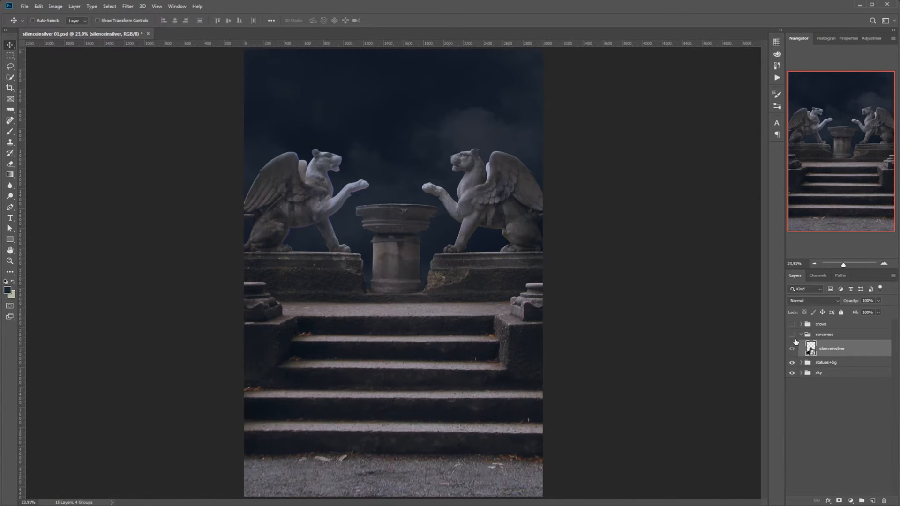
{"action": "left_click", "coordinate": [792, 363]}
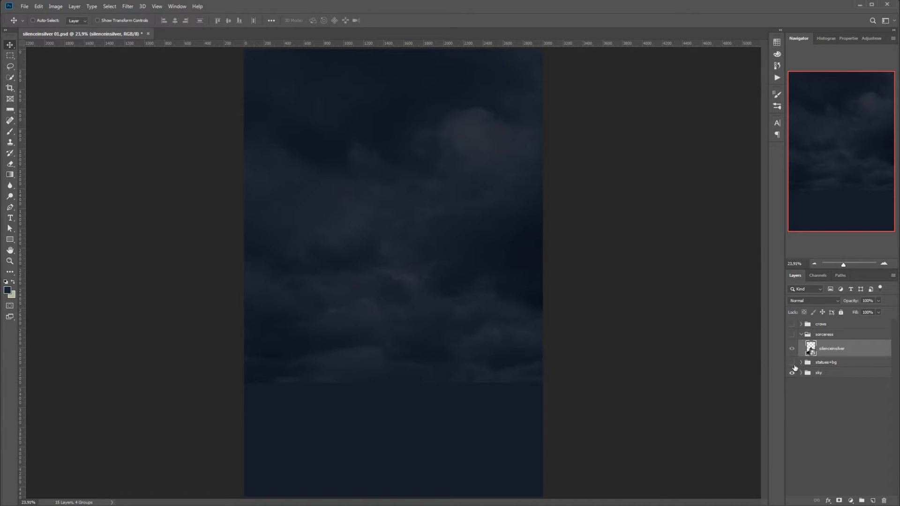
{"action": "left_click", "coordinate": [792, 363]}
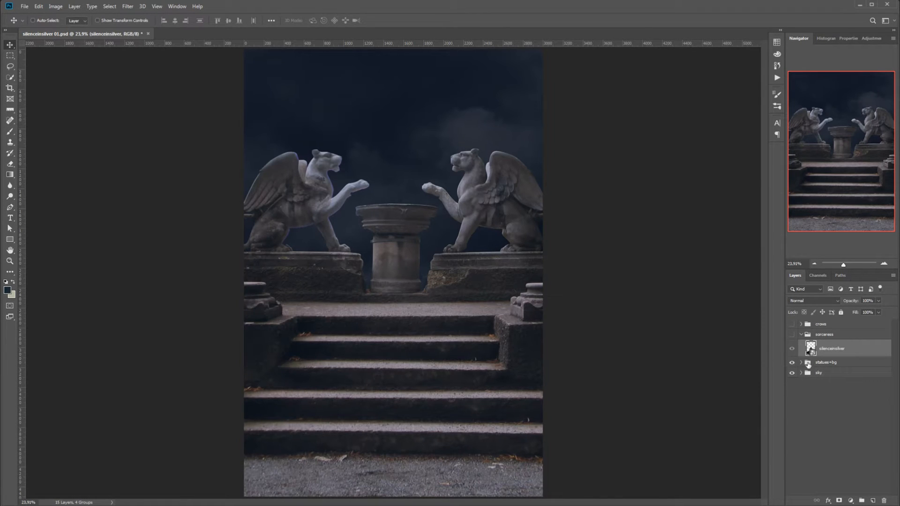
- Expand the statues+bg group, compare the statues with and without the Curves 1 adjustment, and collapse the group
{"action": "left_click", "coordinate": [801, 362]}
{"action": "left_click", "coordinate": [820, 380]}
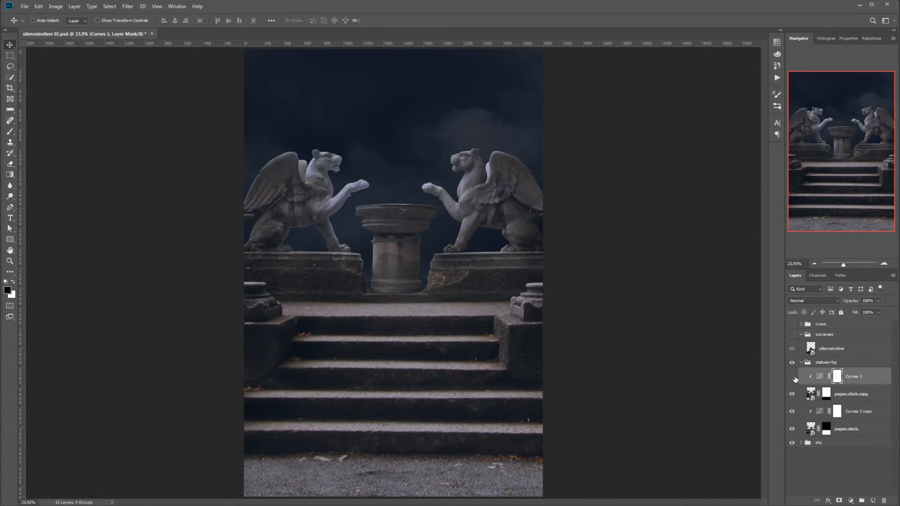
{"action": "left_click", "coordinate": [793, 377]}
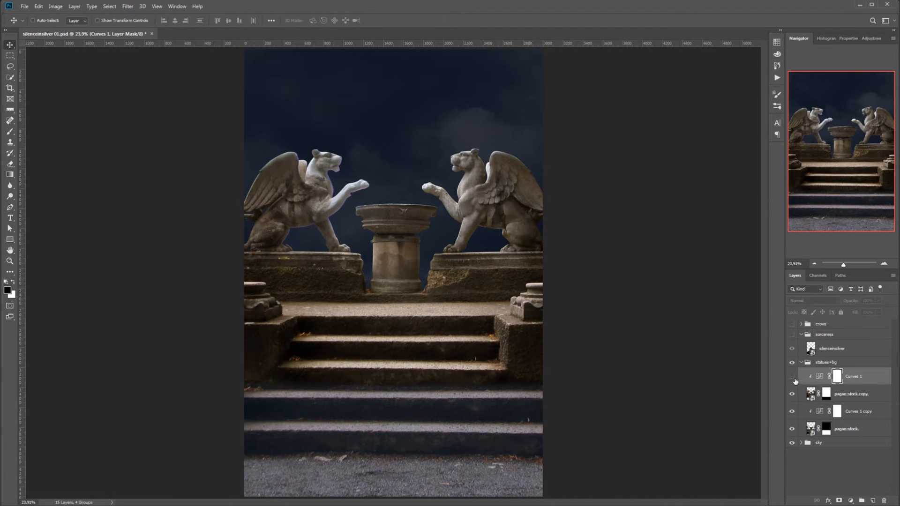
{"action": "left_click", "coordinate": [793, 378]}
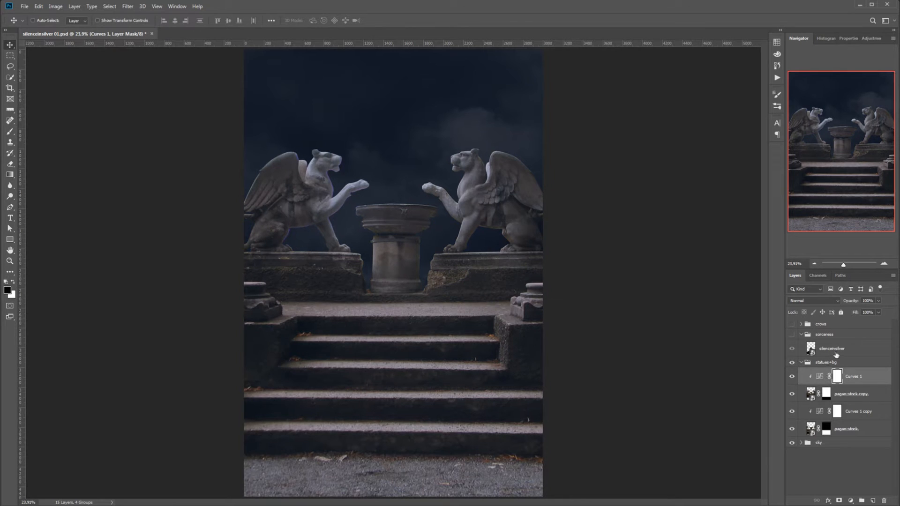
{"action": "left_click", "coordinate": [805, 363]}
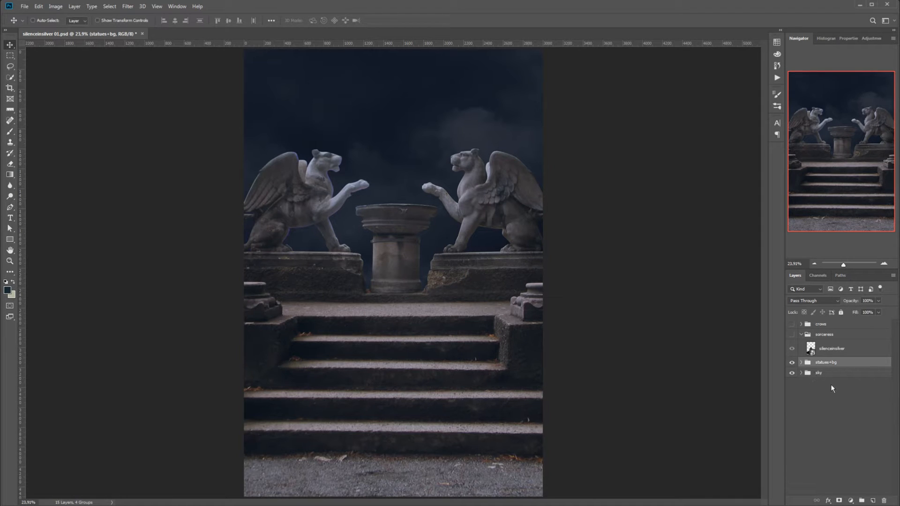
- Show the sorceress and crows groups again and add a new empty layer above the crows group
{"action": "left_click", "coordinate": [833, 336]}
{"action": "left_click", "coordinate": [792, 334]}
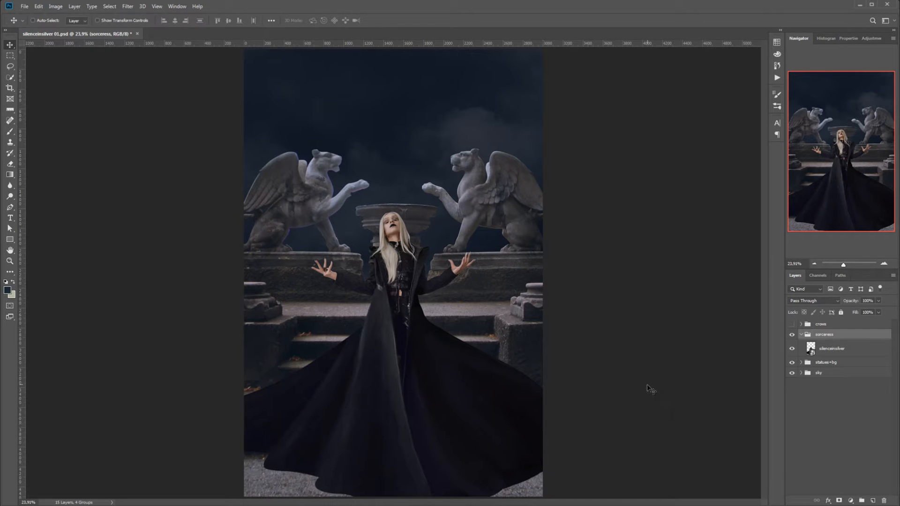
{"action": "left_click", "coordinate": [874, 501]}
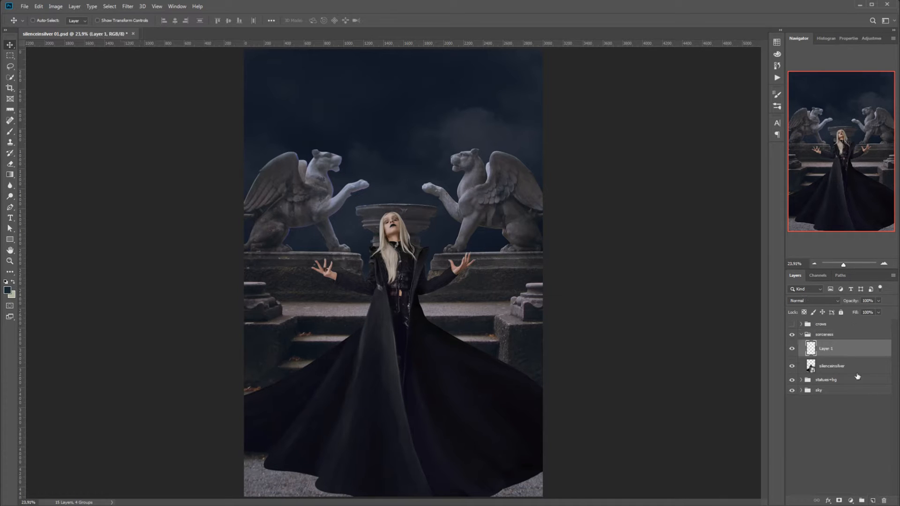
{"action": "left_click_drag", "start_coordinate": [814, 349], "coordinate": [807, 320]}
{"action": "left_click", "coordinate": [792, 324]}
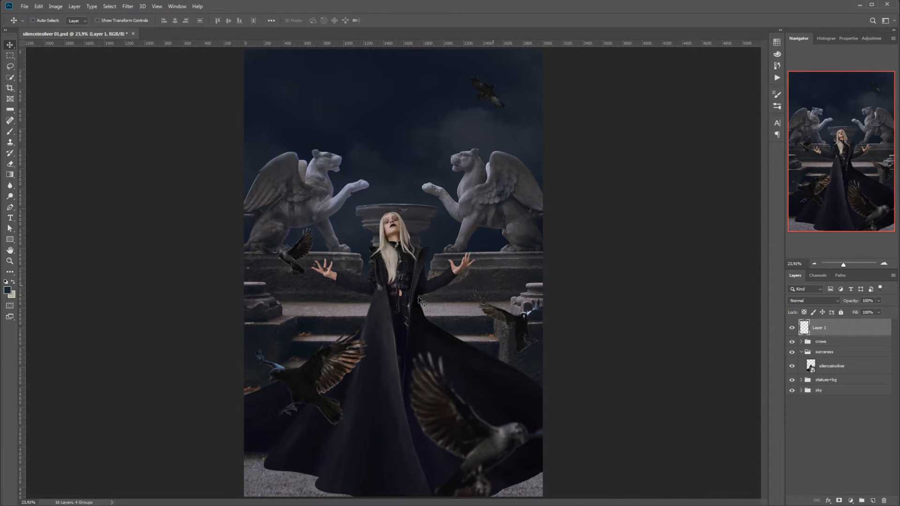
- Set the foreground color to blue 2691c4 and paint a tall flame rising from the stone bowl behind the sorceress
{"action": "left_click", "coordinate": [7, 290]}
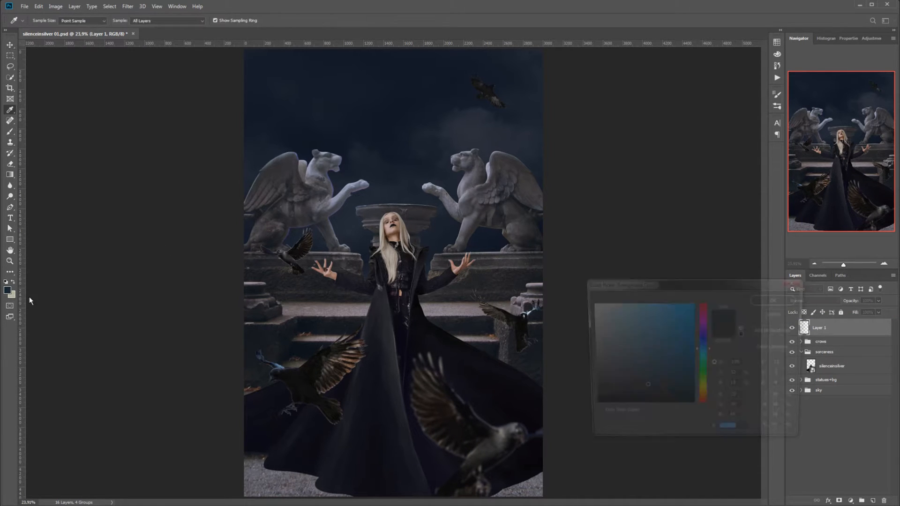
{"action": "left_click", "coordinate": [674, 328]}
{"action": "left_click", "coordinate": [783, 301]}
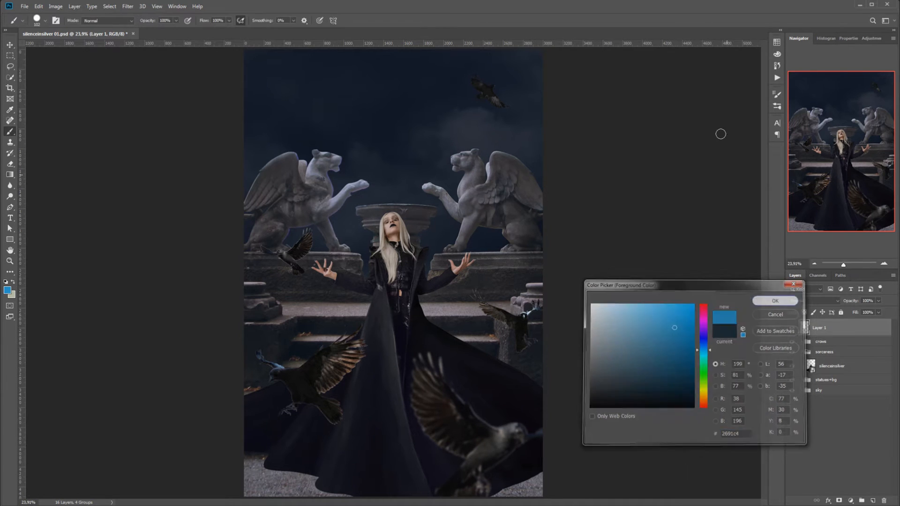
{"action": "left_click_drag", "start_coordinate": [378, 202], "coordinate": [390, 99]}
{"action": "left_click_drag", "start_coordinate": [395, 105], "coordinate": [402, 191]}
{"action": "left_click_drag", "start_coordinate": [400, 145], "coordinate": [408, 202]}
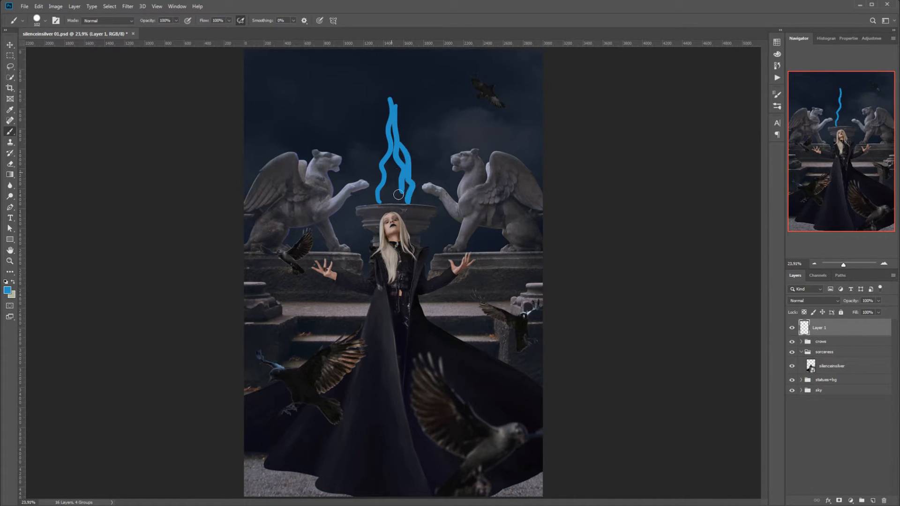
{"action": "left_click_drag", "start_coordinate": [391, 164], "coordinate": [396, 196]}
{"action": "left_click_drag", "start_coordinate": [409, 141], "coordinate": [416, 198]}
{"action": "mouse_move", "coordinate": [414, 157]}
{"action": "left_mouse_down"}
{"action": "mouse_move", "coordinate": [418, 203]}
{"action": "mouse_move", "coordinate": [386, 202]}
{"action": "mouse_move", "coordinate": [416, 203]}
{"action": "mouse_move", "coordinate": [387, 194]}
{"action": "mouse_move", "coordinate": [400, 164]}
{"action": "left_mouse_up"}
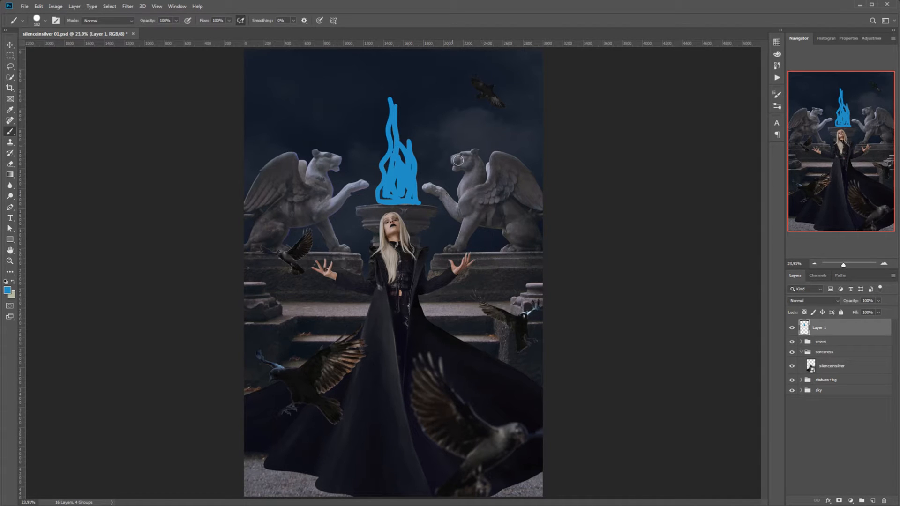
- Paint short blue dashes forming an arc in the sky above the flame, reaching from one statue to the other
{"action": "left_click", "coordinate": [459, 140]}
{"action": "left_click_drag", "start_coordinate": [458, 141], "coordinate": [454, 130]}
{"action": "left_click_drag", "start_coordinate": [434, 99], "coordinate": [378, 71]}
{"action": "left_click_drag", "start_coordinate": [337, 85], "coordinate": [328, 90]}
{"action": "left_click_drag", "start_coordinate": [312, 110], "coordinate": [298, 137]}
{"action": "mouse_move", "coordinate": [407, 81]}
{"action": "left_mouse_down"}
{"action": "mouse_move", "coordinate": [428, 84]}
{"action": "mouse_move", "coordinate": [455, 111]}
{"action": "left_mouse_up"}
{"action": "left_click_drag", "start_coordinate": [466, 124], "coordinate": [468, 130]}
{"action": "left_click_drag", "start_coordinate": [472, 136], "coordinate": [474, 141]}
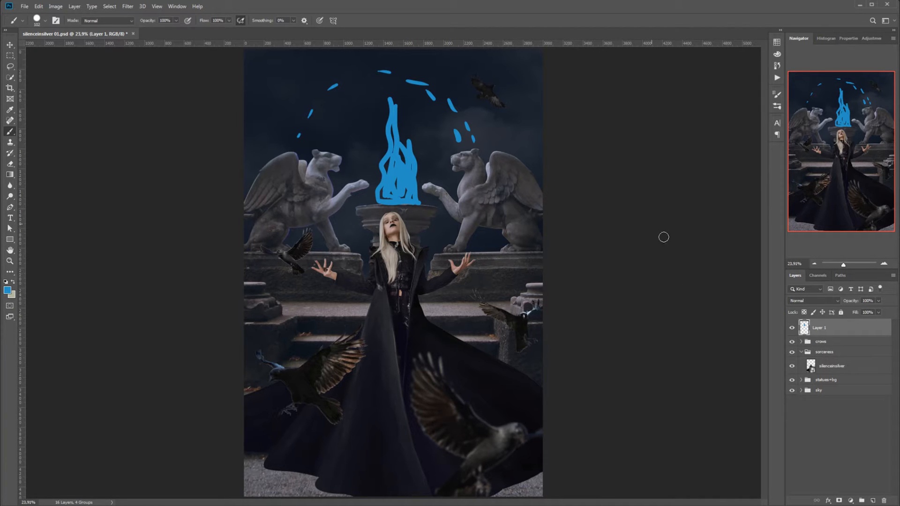
- Add a new layer and paint a small yellow flame in color c4a426 above each of the sorceress's hands
{"action": "left_click", "coordinate": [873, 500]}
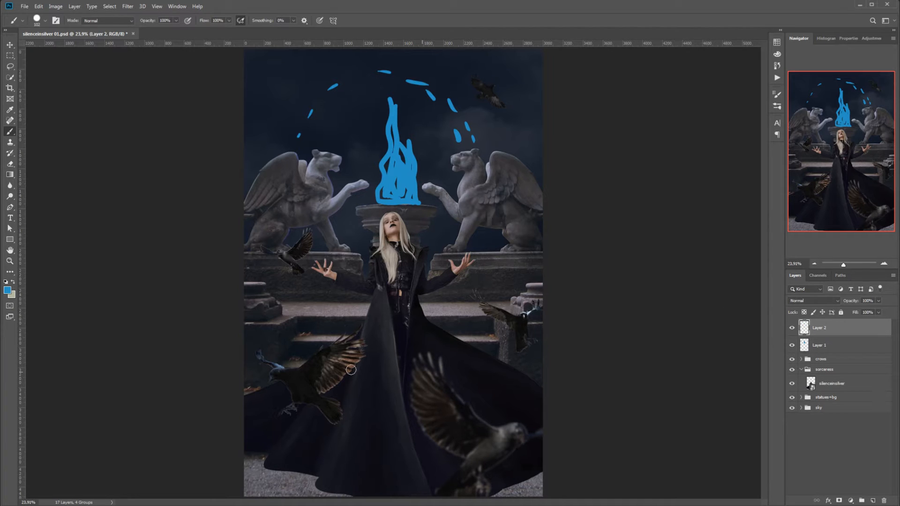
{"action": "left_click", "coordinate": [9, 291]}
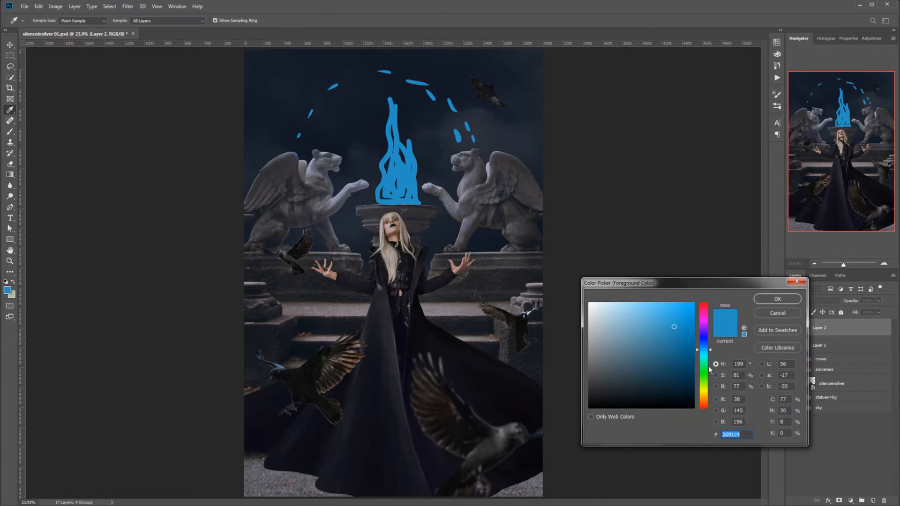
{"action": "left_click", "coordinate": [704, 395]}
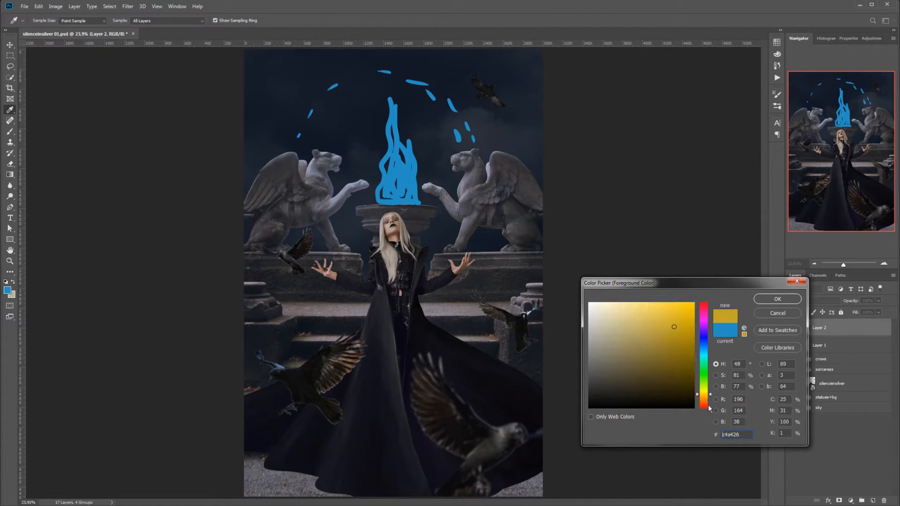
{"action": "left_click", "coordinate": [783, 302]}
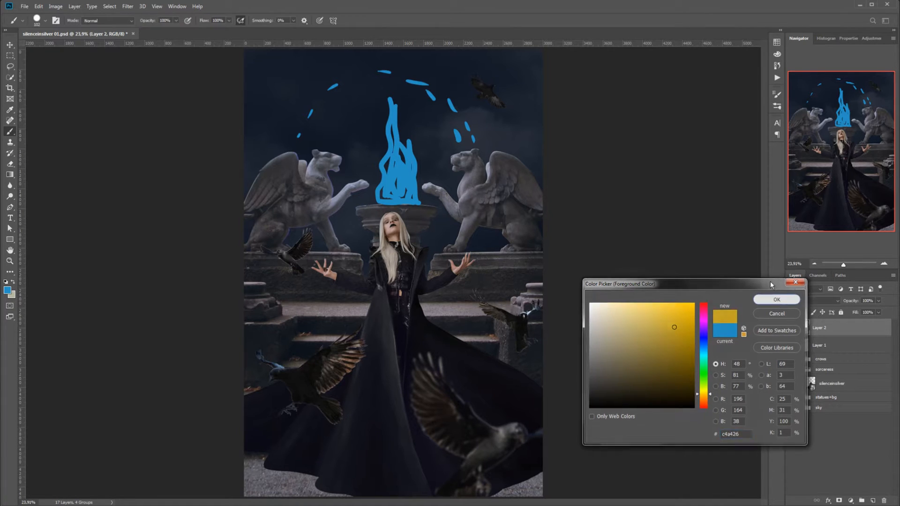
{"action": "left_click_drag", "start_coordinate": [328, 255], "coordinate": [325, 263]}
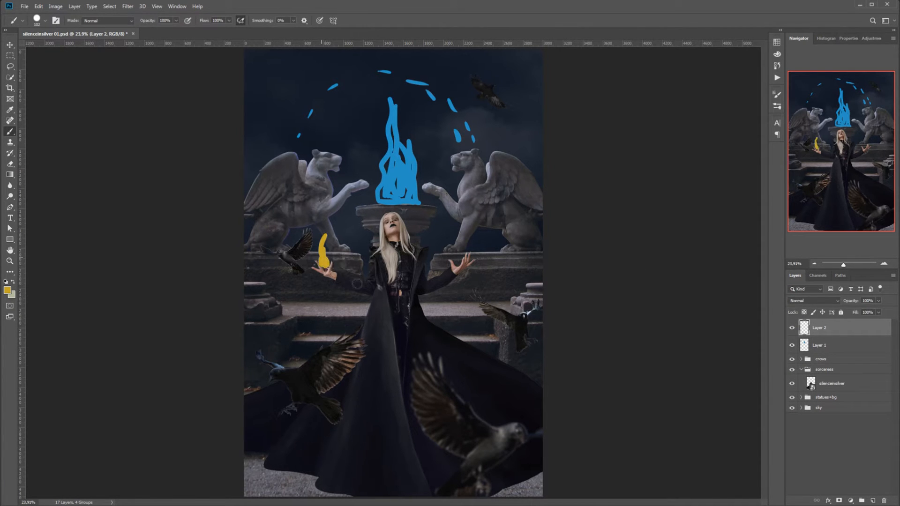
{"action": "left_click_drag", "start_coordinate": [460, 267], "coordinate": [464, 247]}
- Hide Layer 1 and Layer 2 to view the image without the flame sketches, and show both again
{"action": "left_click", "coordinate": [793, 346]}
{"action": "left_click", "coordinate": [792, 328]}
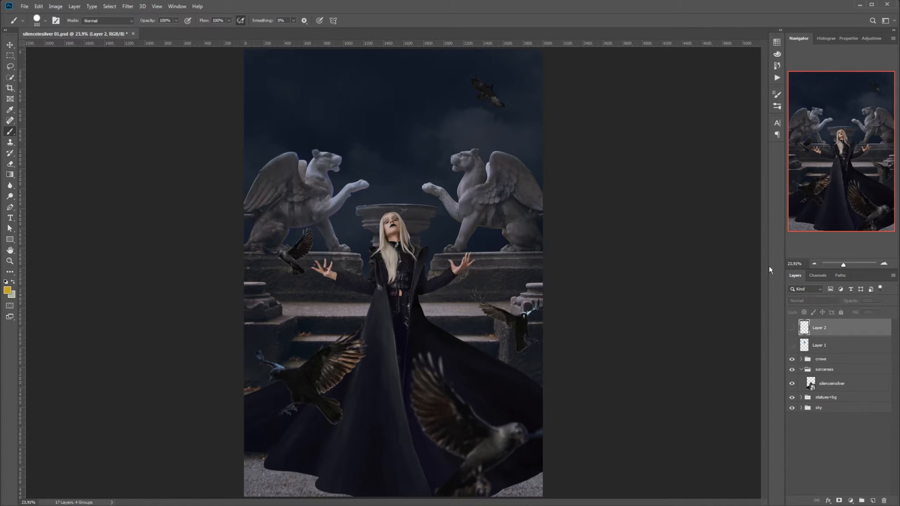
{"action": "left_click", "coordinate": [809, 347]}
{"action": "left_click", "coordinate": [792, 345]}
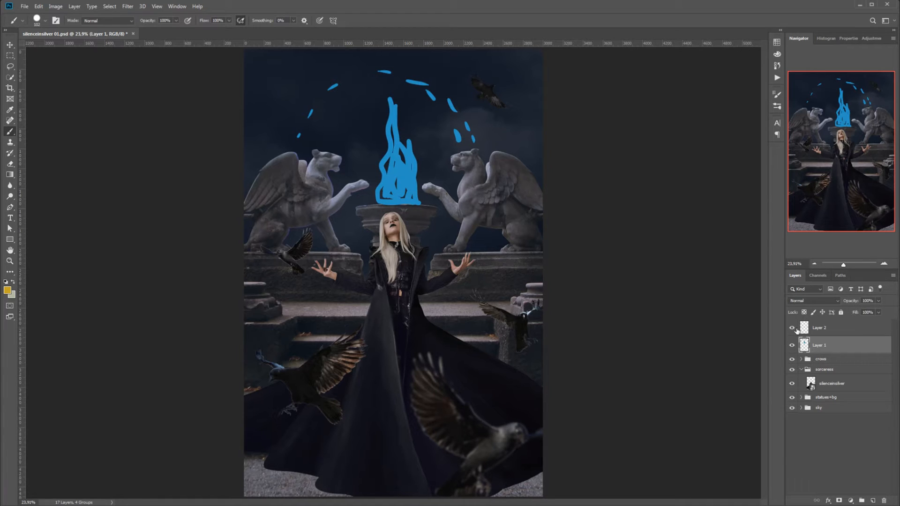
{"action": "left_click", "coordinate": [795, 329]}
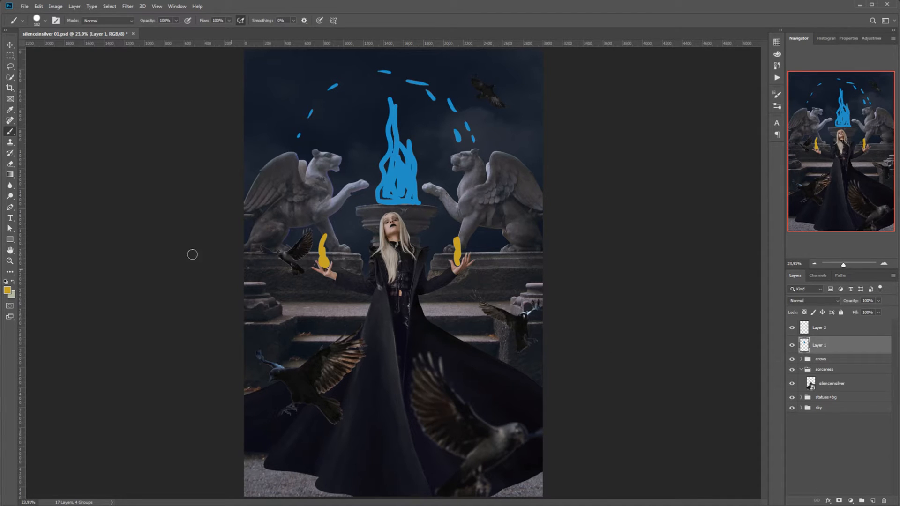
- Hide Layer 2 and the crows and sorceress groups, leaving the blue flame sketch over the statues and stairs
{"action": "left_click", "coordinate": [10, 174]}
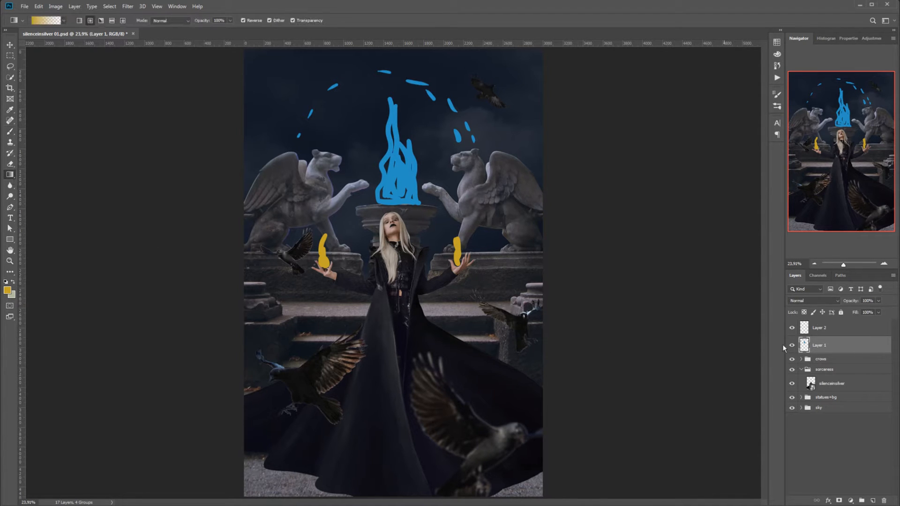
{"action": "left_click", "coordinate": [792, 328]}
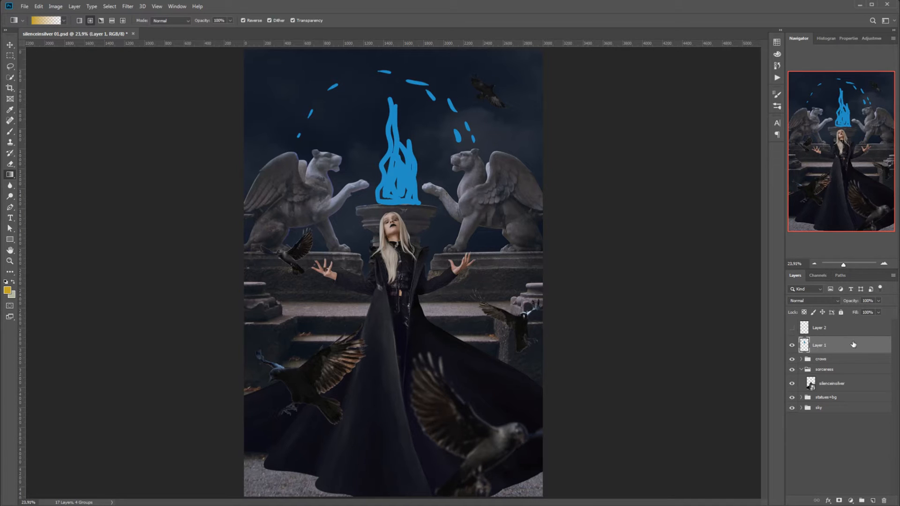
{"action": "left_click", "coordinate": [792, 359]}
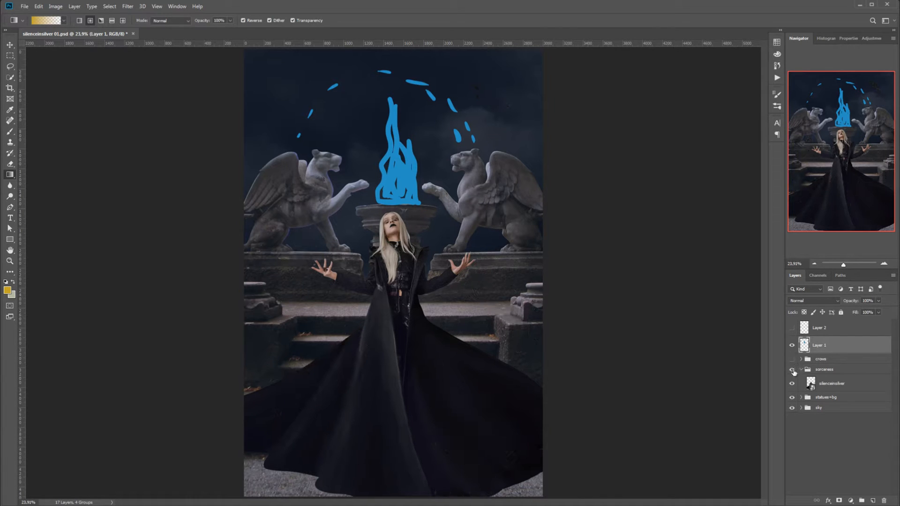
{"action": "left_click", "coordinate": [792, 369]}
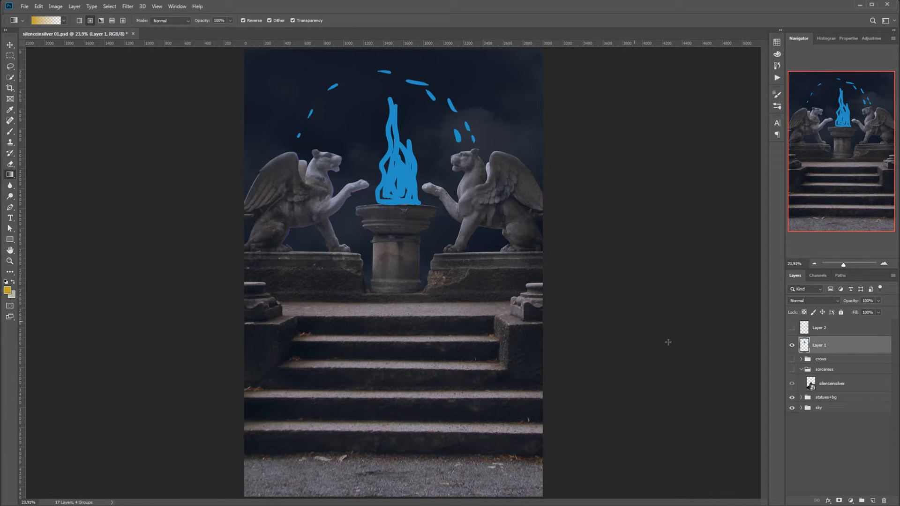
- Add a new layer above Layer 1 and set up the Hard Round 22 #1 brush with blue 2691c4 sampled from the flame
{"action": "left_click", "coordinate": [872, 500]}
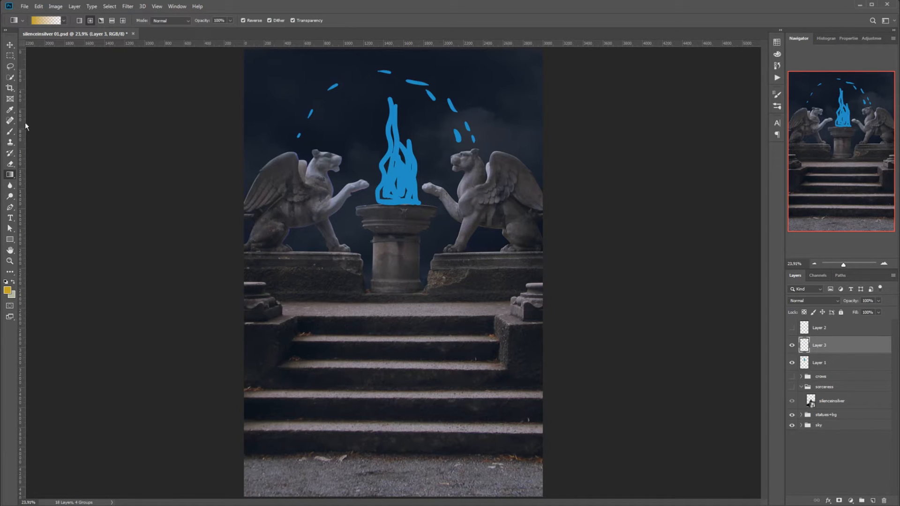
{"action": "left_click", "coordinate": [12, 132]}
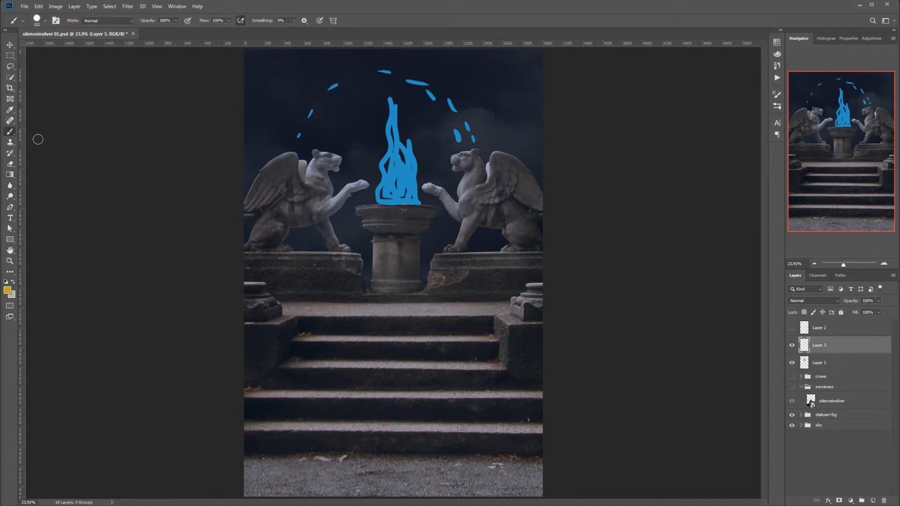
{"action": "left_click", "coordinate": [7, 291]}
{"action": "left_click", "coordinate": [399, 187]}
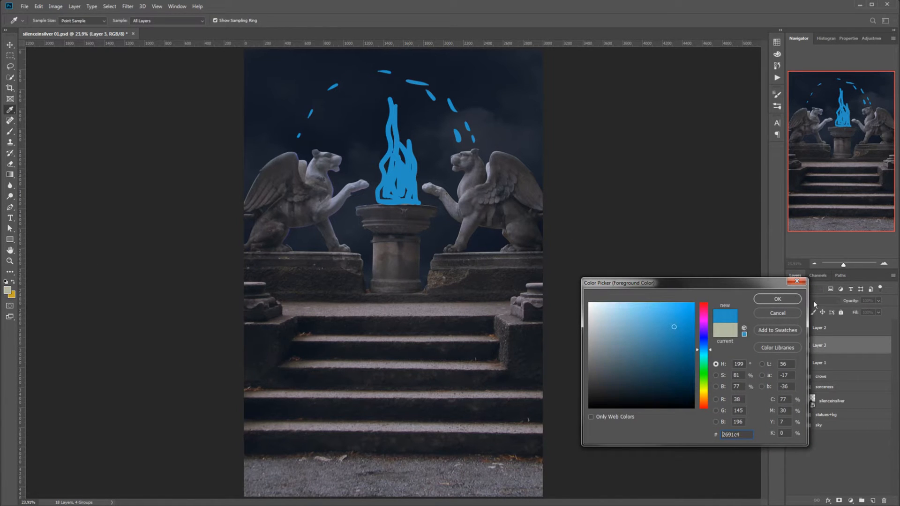
{"action": "left_click", "coordinate": [778, 299]}
{"action": "right_click", "coordinate": [506, 245]}
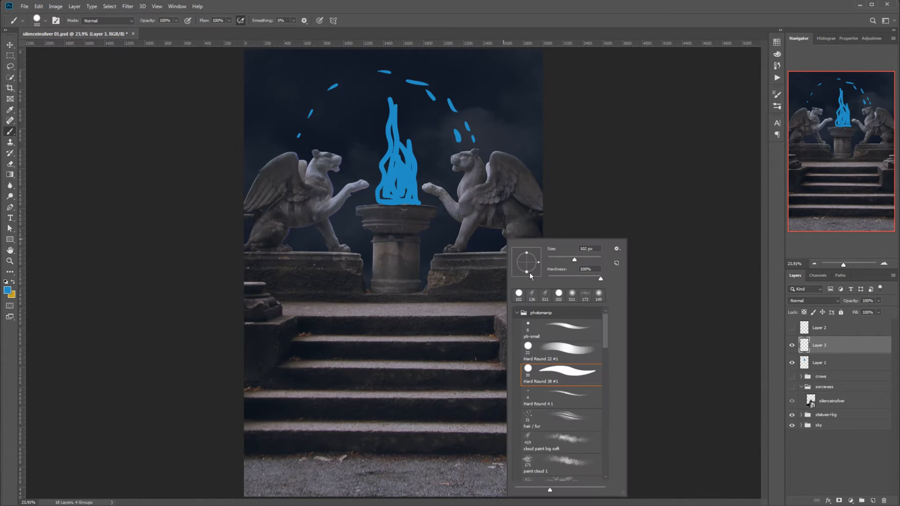
{"action": "left_click", "coordinate": [539, 356]}
- Paint blue highlights on the right statue's flame-facing edges, the bowl's rim and the plinth, plus an arrow showing the light direction
{"action": "left_click_drag", "start_coordinate": [455, 156], "coordinate": [455, 165]}
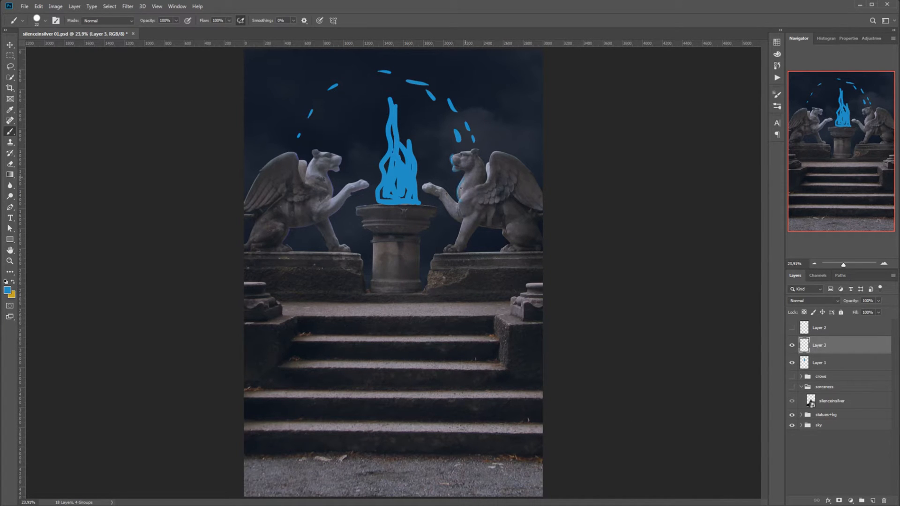
{"action": "left_click_drag", "start_coordinate": [434, 190], "coordinate": [429, 189]}
{"action": "left_click_drag", "start_coordinate": [492, 157], "coordinate": [488, 180]}
{"action": "left_click_drag", "start_coordinate": [462, 229], "coordinate": [448, 249]}
{"action": "left_click_drag", "start_coordinate": [363, 207], "coordinate": [431, 209]}
{"action": "mouse_move", "coordinate": [418, 190]}
{"action": "left_mouse_down"}
{"action": "mouse_move", "coordinate": [474, 245]}
{"action": "mouse_move", "coordinate": [509, 253]}
{"action": "left_mouse_up"}
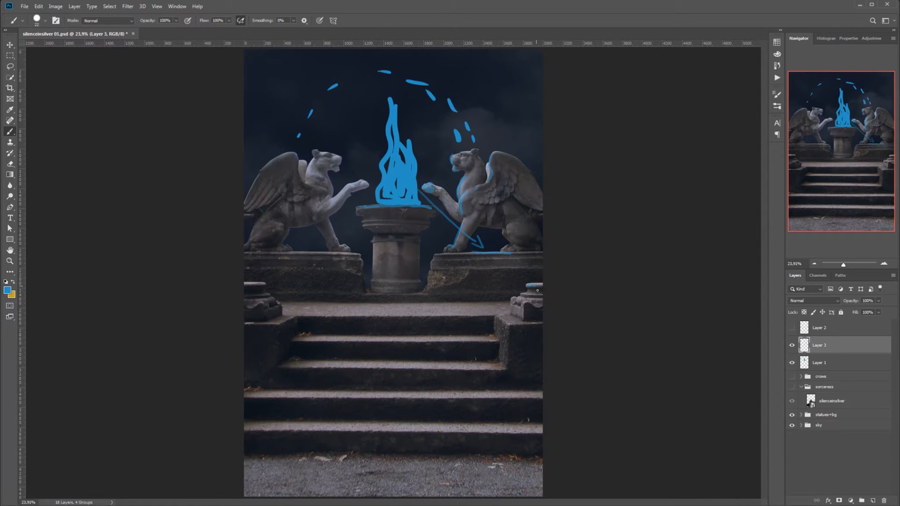
- Paint blue highlight lines along the stair edges, and hide Layer 3 and Layer 1
{"action": "left_click_drag", "start_coordinate": [443, 316], "coordinate": [493, 317]}
{"action": "left_click_drag", "start_coordinate": [312, 317], "coordinate": [446, 316]}
{"action": "left_click_drag", "start_coordinate": [336, 368], "coordinate": [416, 369]}
{"action": "left_click", "coordinate": [791, 345]}
{"action": "left_click", "coordinate": [792, 362]}
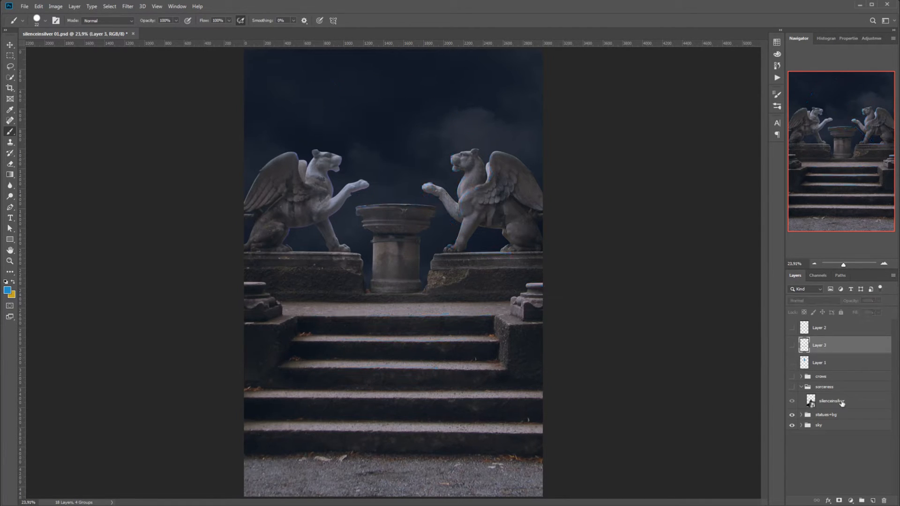
- Add a new empty group above the statues+bg group
{"action": "left_click", "coordinate": [840, 417]}
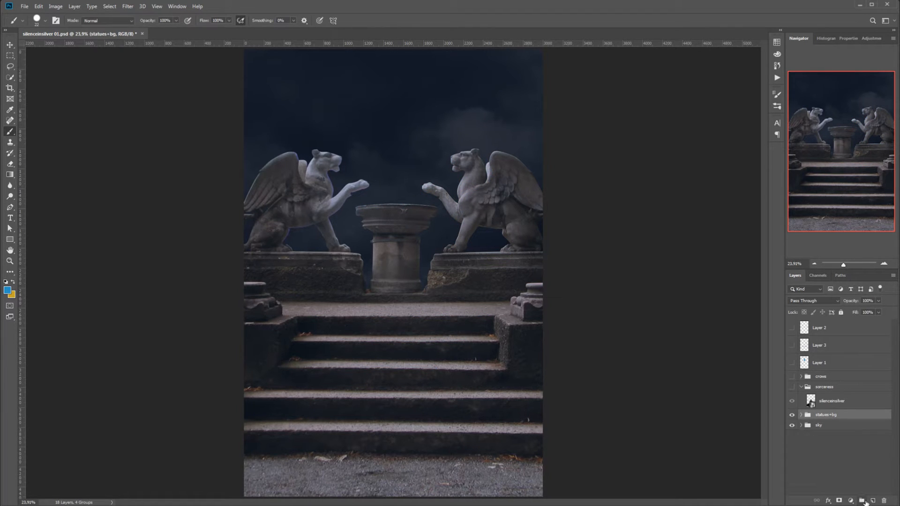
{"action": "left_click", "coordinate": [862, 500]}
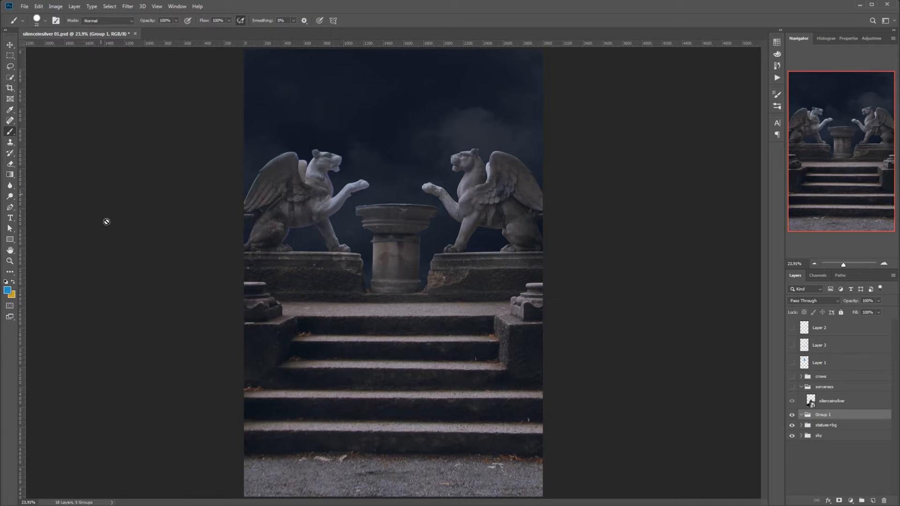
- Switch to Adobe Bridge and browse the 04. Fire folder for a flame image suited to the bowl
{"action": "key", "text": "alt+Tab"}
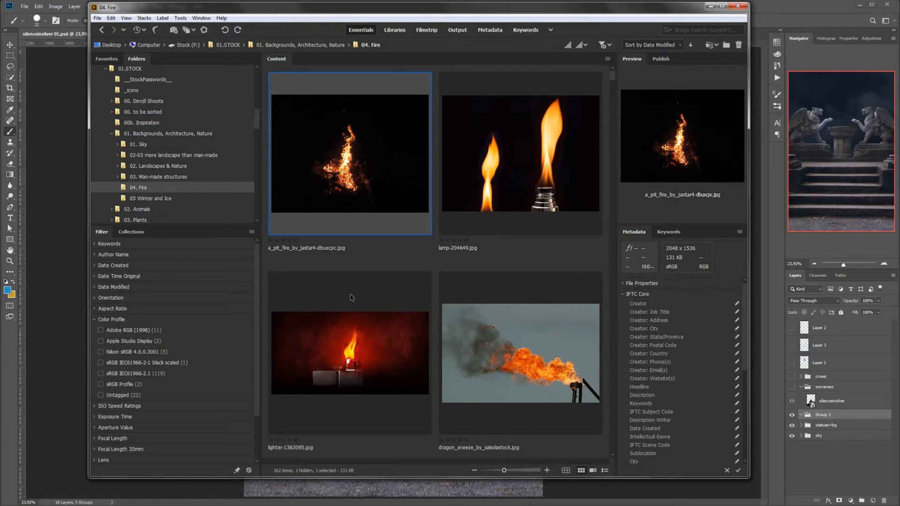
{"action": "scroll", "coordinate": [551, 232], "scroll_direction": "down", "scroll_amount": 3}
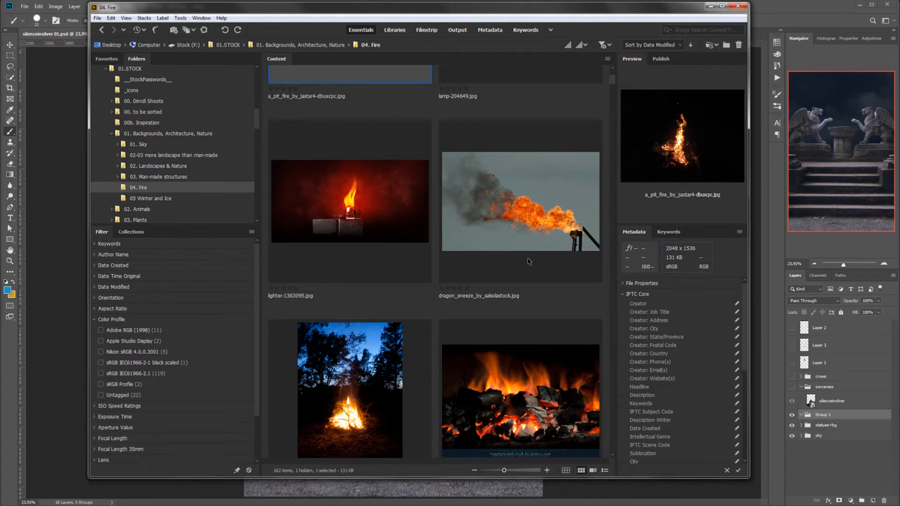
{"action": "scroll", "coordinate": [528, 261], "scroll_direction": "down", "scroll_amount": 3}
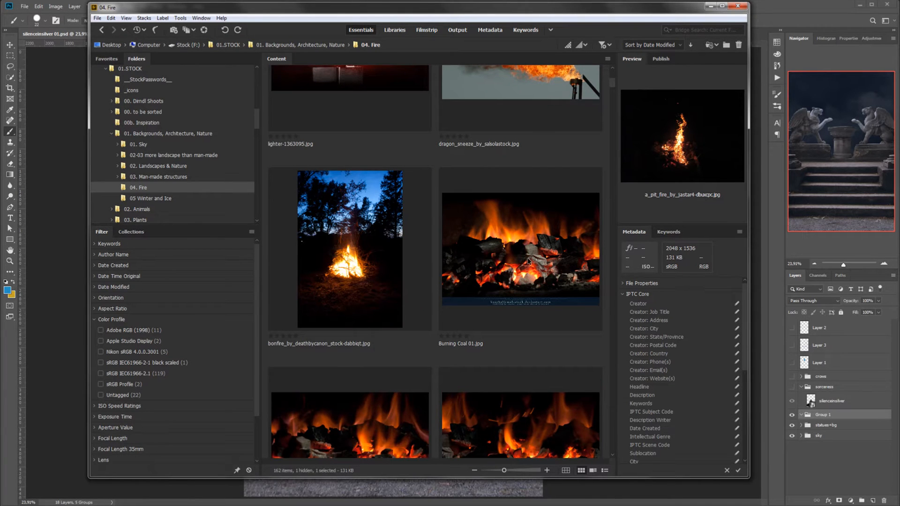
{"action": "scroll", "coordinate": [528, 261], "scroll_direction": "down", "scroll_amount": 9}
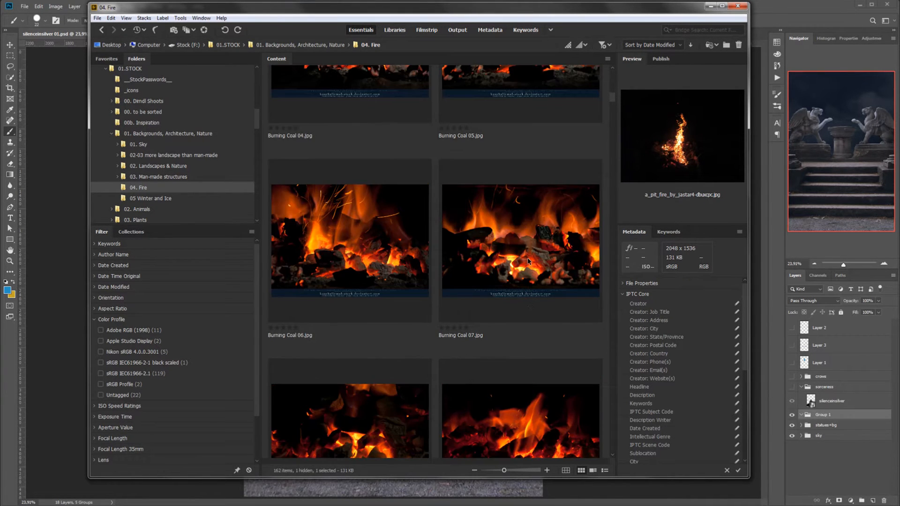
{"action": "scroll", "coordinate": [529, 261], "scroll_direction": "down", "scroll_amount": 3}
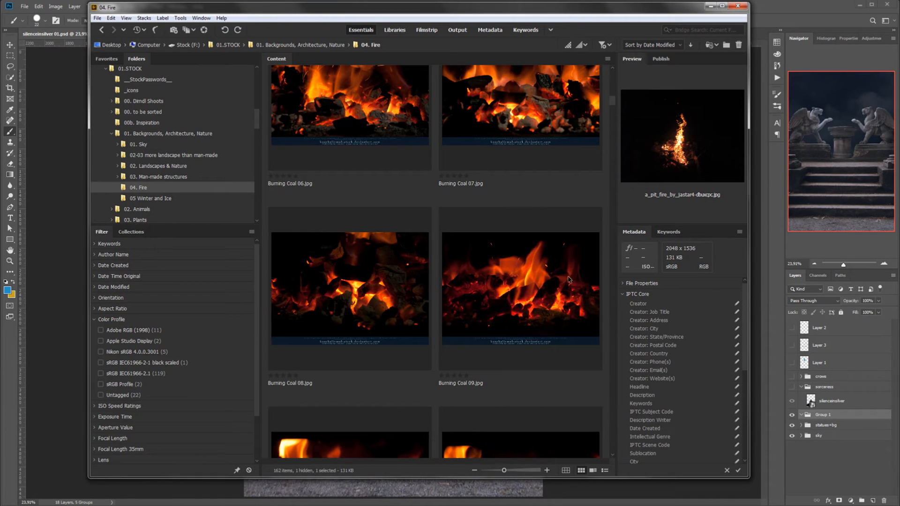
{"action": "scroll", "coordinate": [538, 209], "scroll_direction": "down", "scroll_amount": 3}
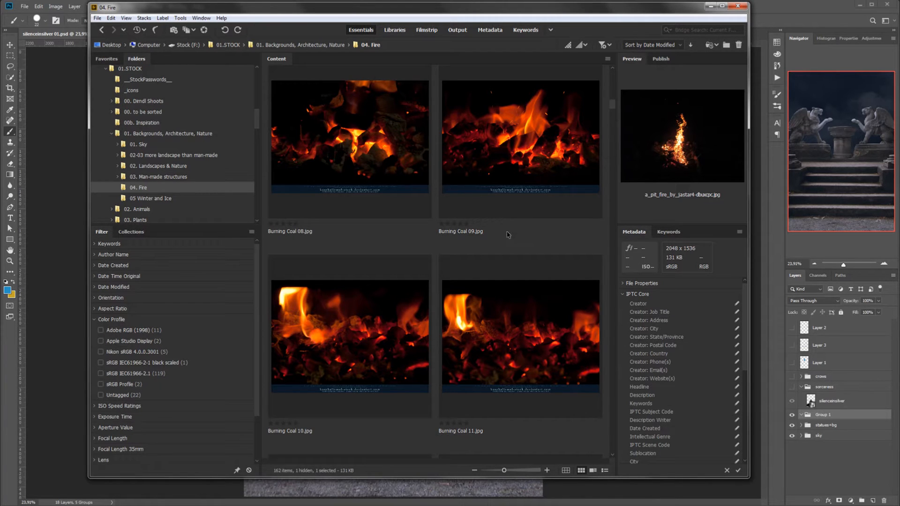
{"action": "scroll", "coordinate": [525, 347], "scroll_direction": "down", "scroll_amount": 3}
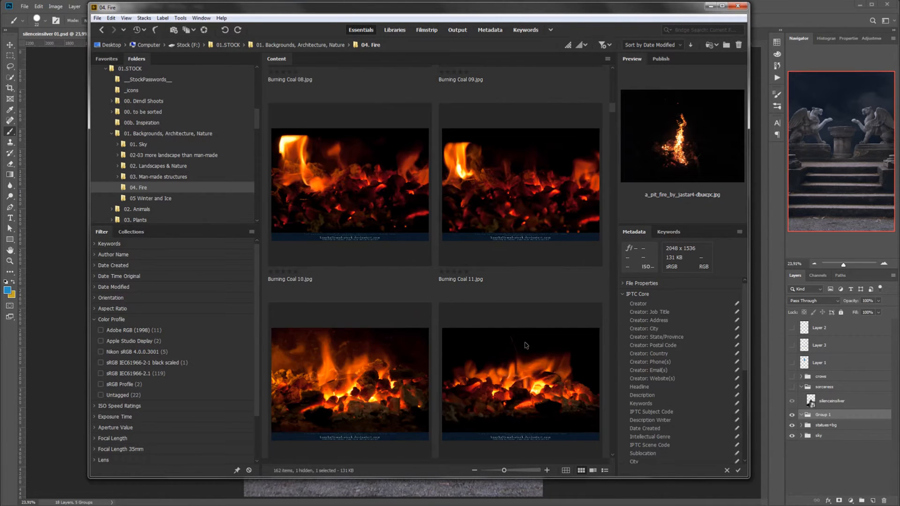
{"action": "scroll", "coordinate": [525, 346], "scroll_direction": "down", "scroll_amount": 5}
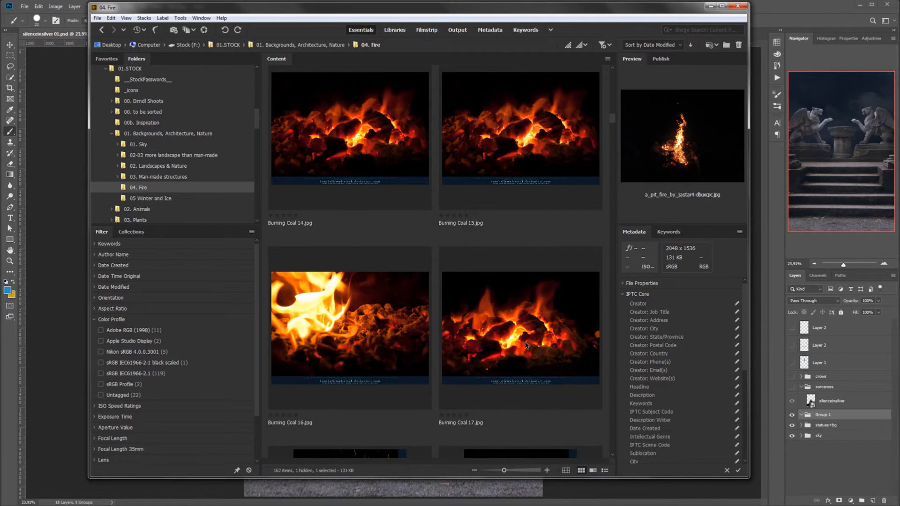
{"action": "scroll", "coordinate": [526, 345], "scroll_direction": "down", "scroll_amount": 3}
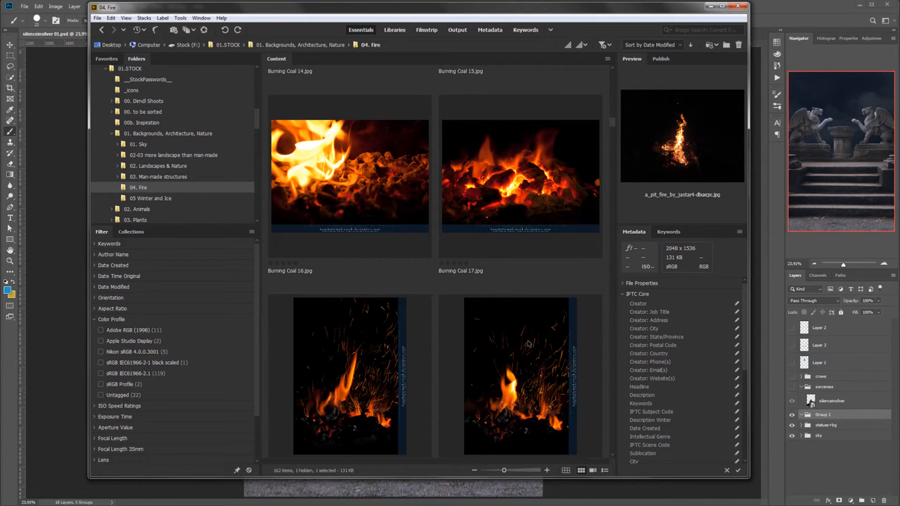
{"action": "scroll", "coordinate": [527, 344], "scroll_direction": "down", "scroll_amount": 3}
{"action": "scroll", "coordinate": [528, 344], "scroll_direction": "down", "scroll_amount": 3}
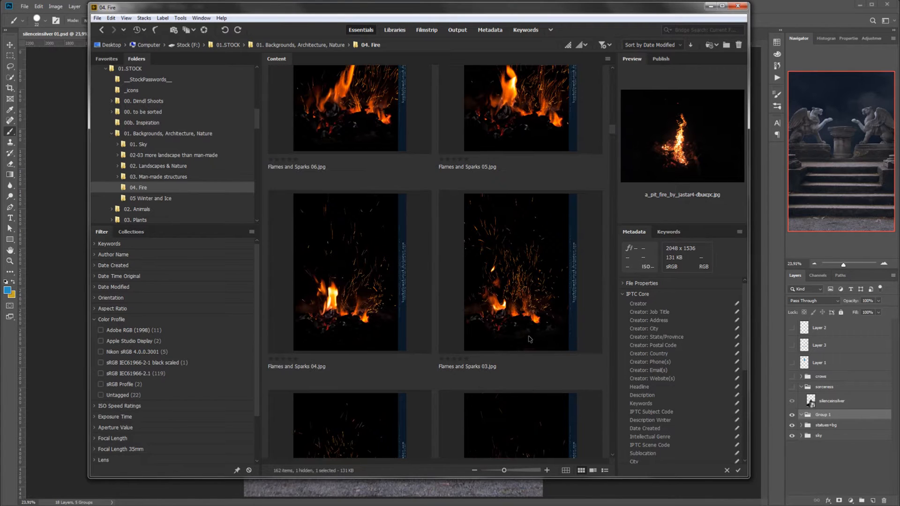
{"action": "scroll", "coordinate": [527, 338], "scroll_direction": "down", "scroll_amount": 3}
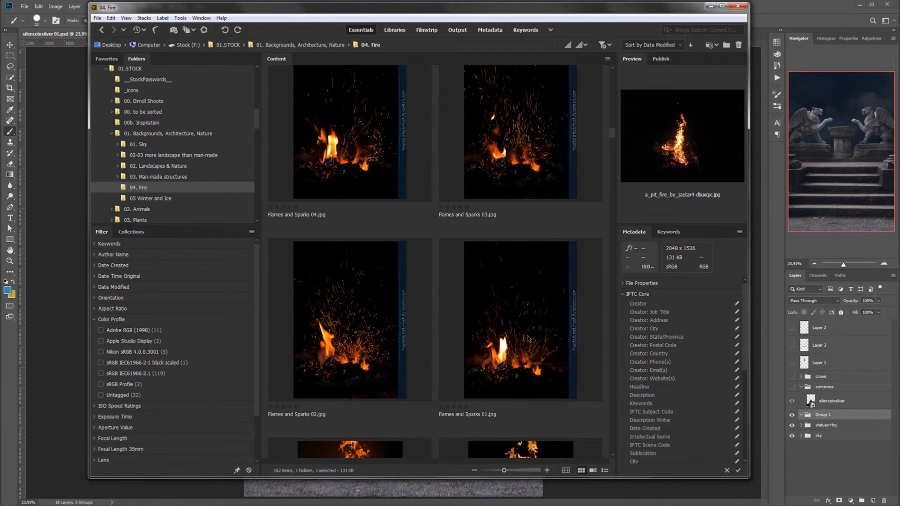
{"action": "scroll", "coordinate": [528, 338], "scroll_direction": "down", "scroll_amount": 3}
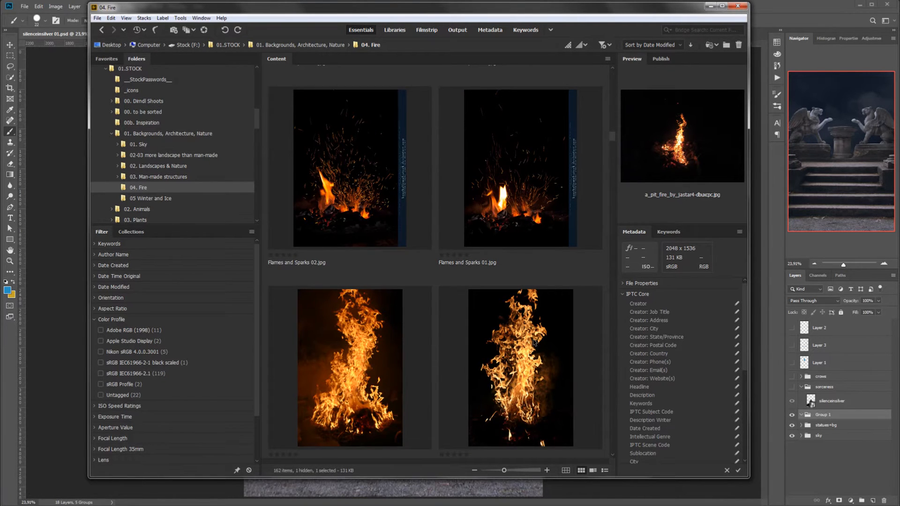
{"action": "scroll", "coordinate": [534, 342], "scroll_direction": "up", "scroll_amount": 3}
- Place Flames and Sparks 02.jpg from Bridge into the silenceinsilver 01.psd document and set its blend mode to Screen
{"action": "left_click", "coordinate": [370, 353]}
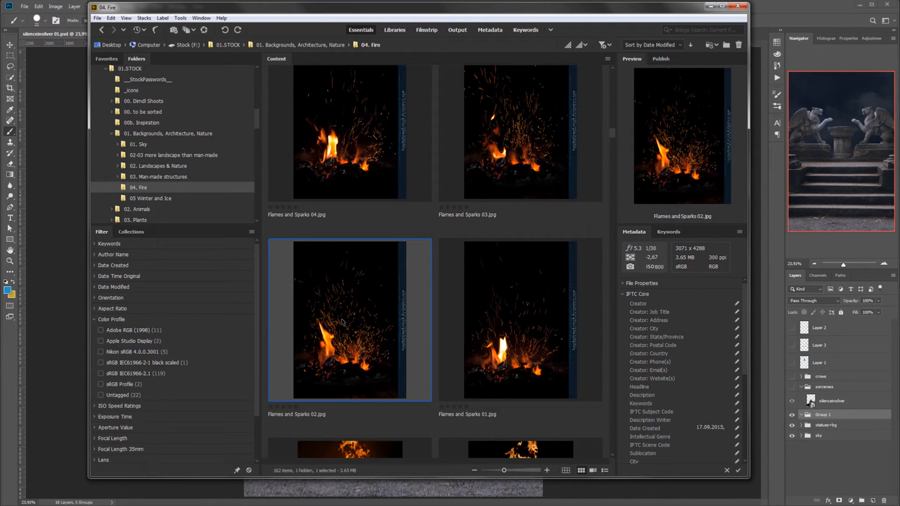
{"action": "left_click_drag", "start_coordinate": [355, 327], "coordinate": [78, 326]}
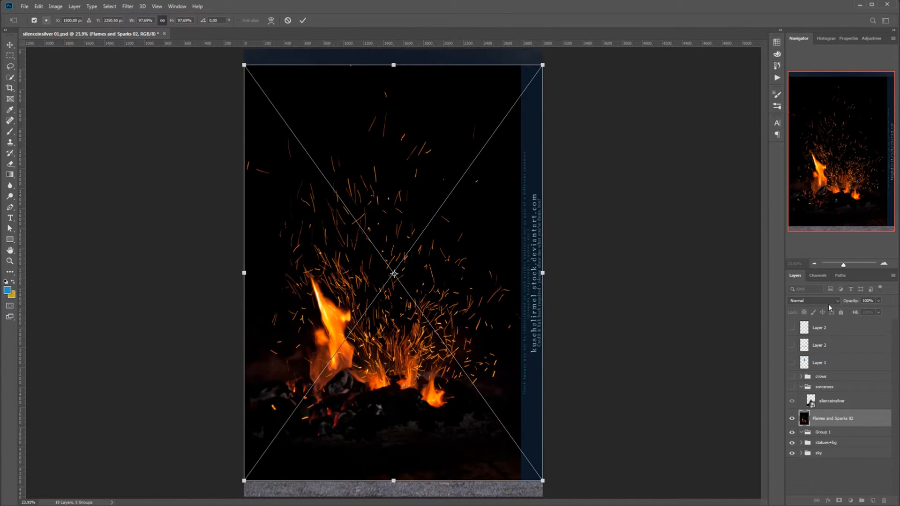
{"action": "left_click", "coordinate": [828, 301]}
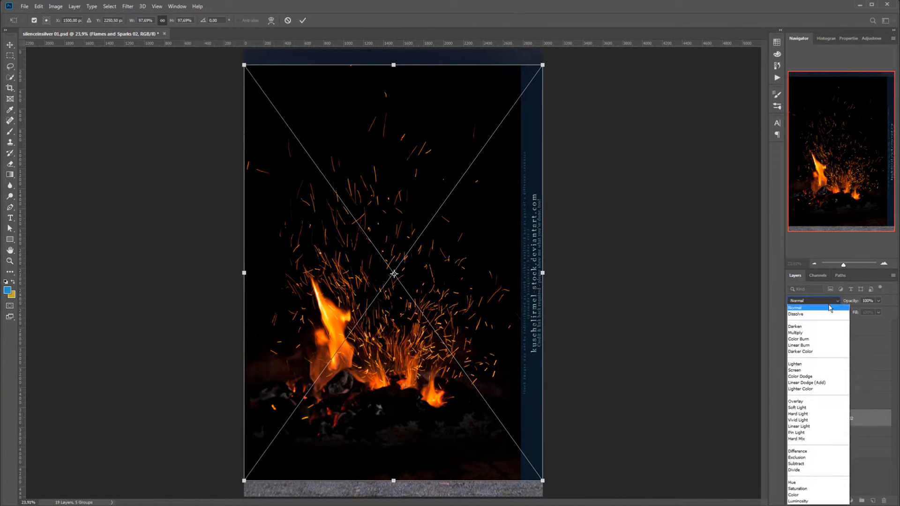
{"action": "left_click", "coordinate": [819, 372]}
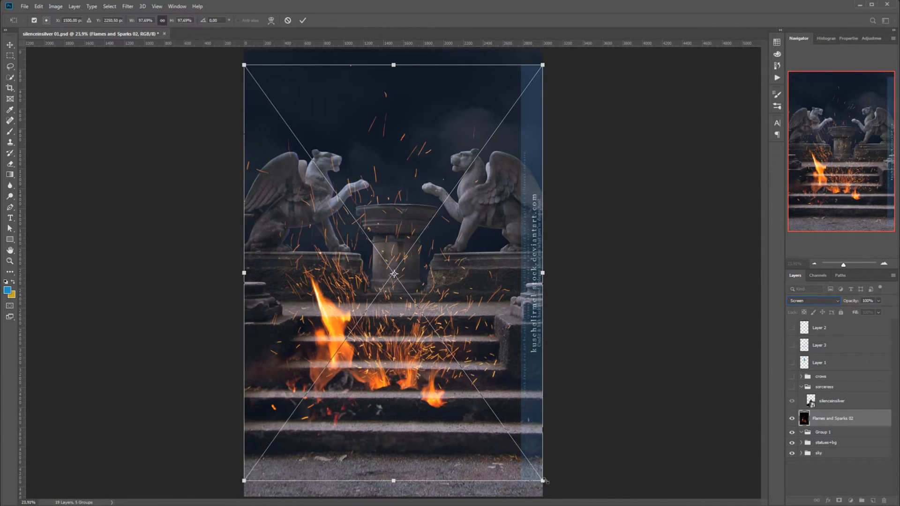
- Scale the placed fire image to about 41.66% and position its flames and embers over the stone bowl between the statues
{"action": "left_click_drag", "start_coordinate": [544, 481], "coordinate": [381, 246]}
{"action": "left_click_drag", "start_coordinate": [315, 230], "coordinate": [443, 219]}
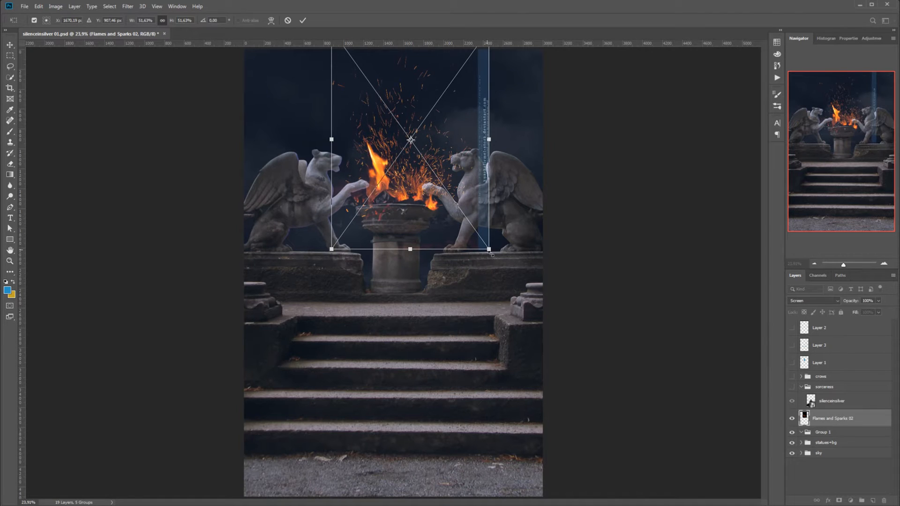
{"action": "left_click_drag", "start_coordinate": [490, 258], "coordinate": [464, 237]}
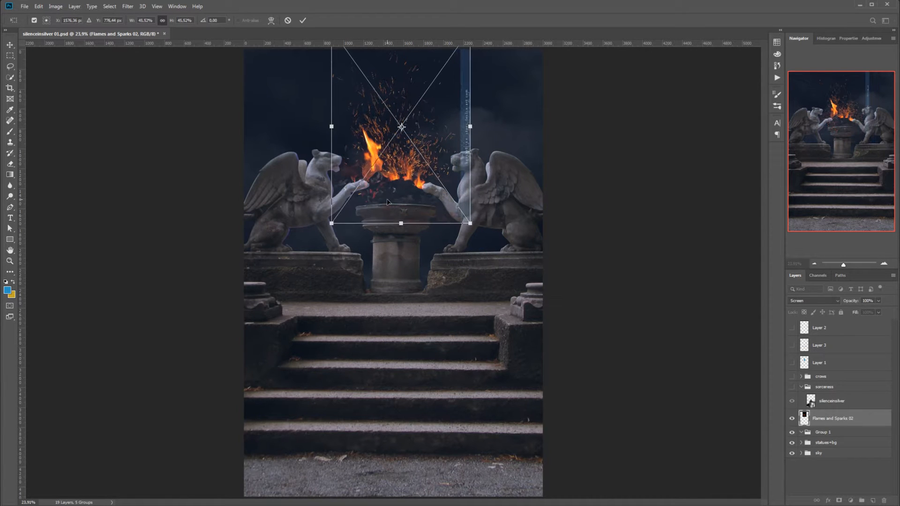
{"action": "left_click_drag", "start_coordinate": [385, 194], "coordinate": [393, 209]}
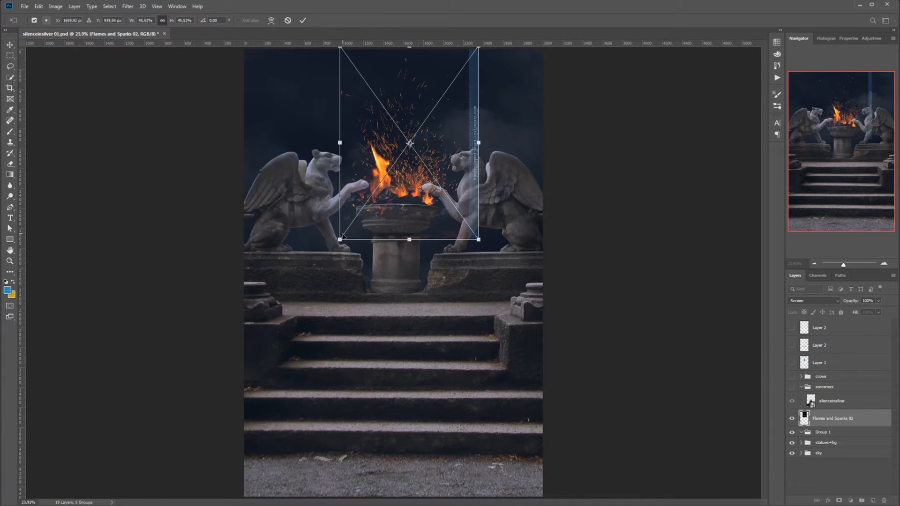
{"action": "left_click_drag", "start_coordinate": [349, 236], "coordinate": [349, 225]}
{"action": "left_click_drag", "start_coordinate": [399, 200], "coordinate": [398, 196]}
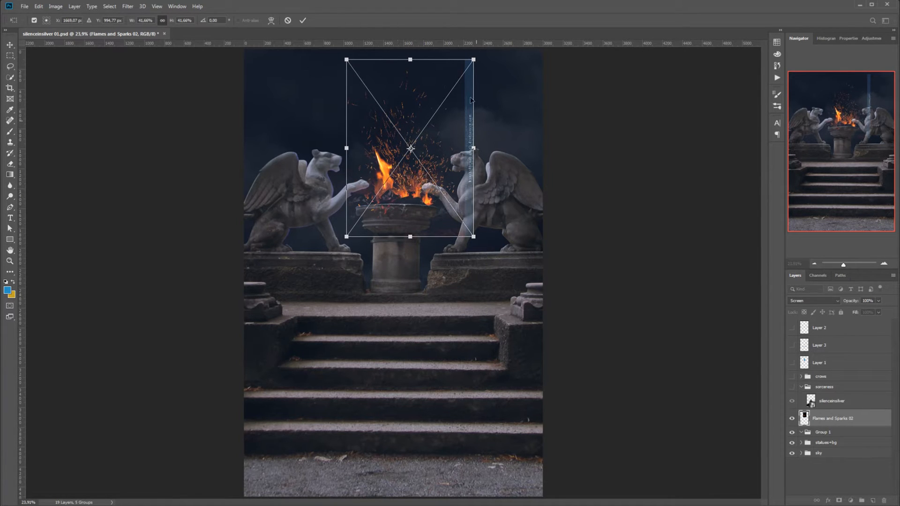
{"action": "left_click", "coordinate": [303, 20]}
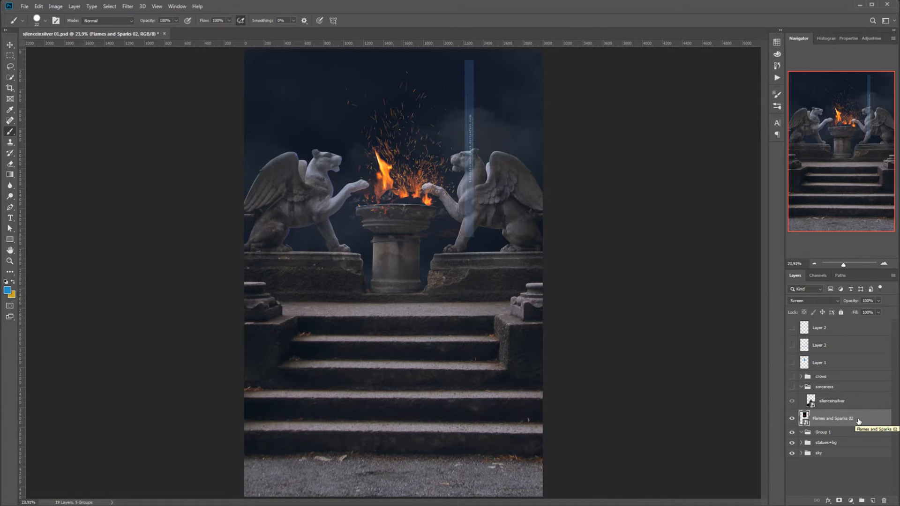
- Rasterize the Flames and Sparks 02 layer and move it into the empty group above statues+bg
{"action": "right_click", "coordinate": [846, 424]}
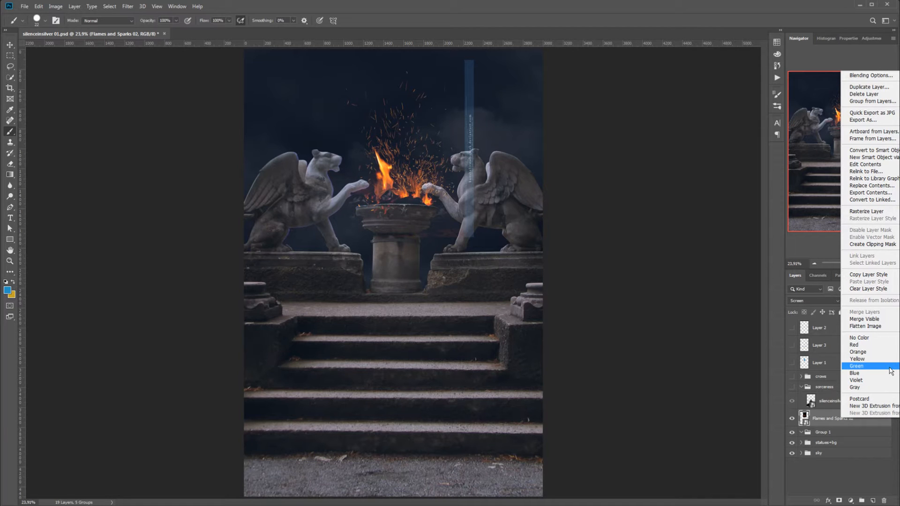
{"action": "left_click", "coordinate": [887, 214]}
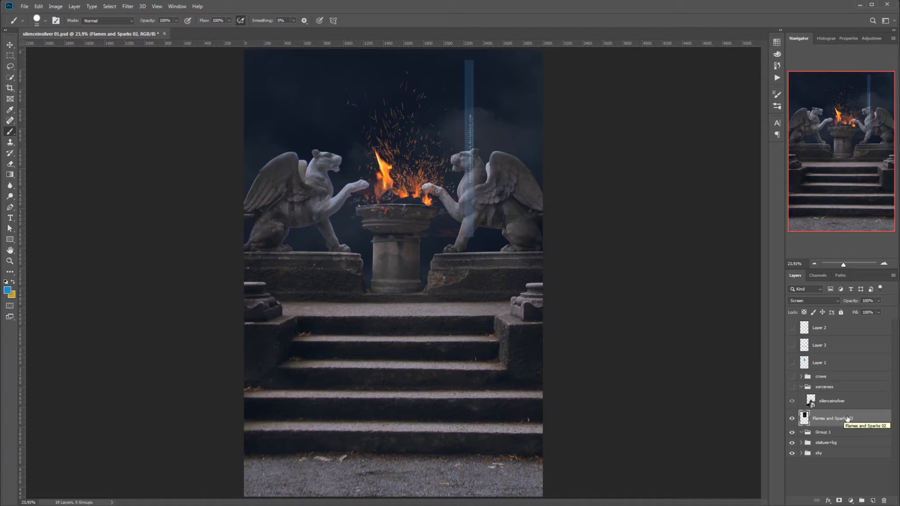
{"action": "left_click_drag", "start_coordinate": [837, 419], "coordinate": [830, 435]}
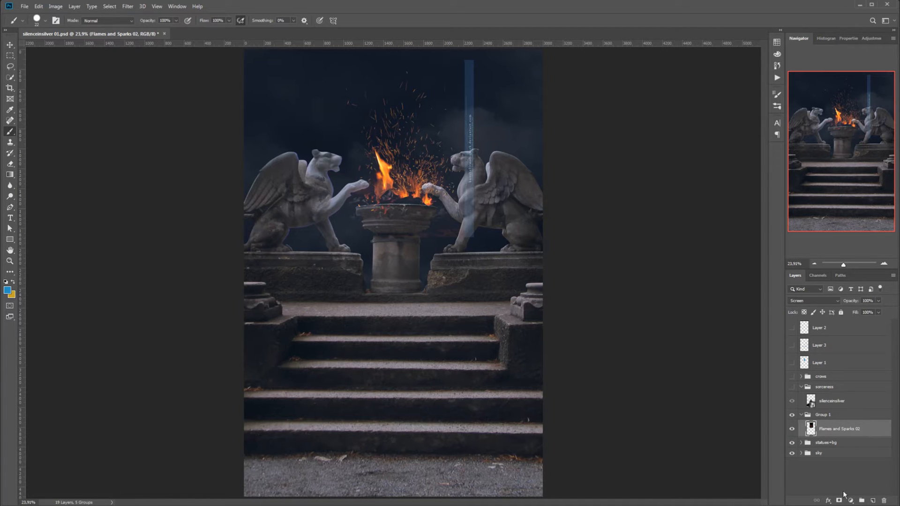
- Add a layer mask to the fire layer and fade out its watermark strip and surplus edges with linear Foreground to Transparent gradients in black
{"action": "left_click", "coordinate": [841, 501]}
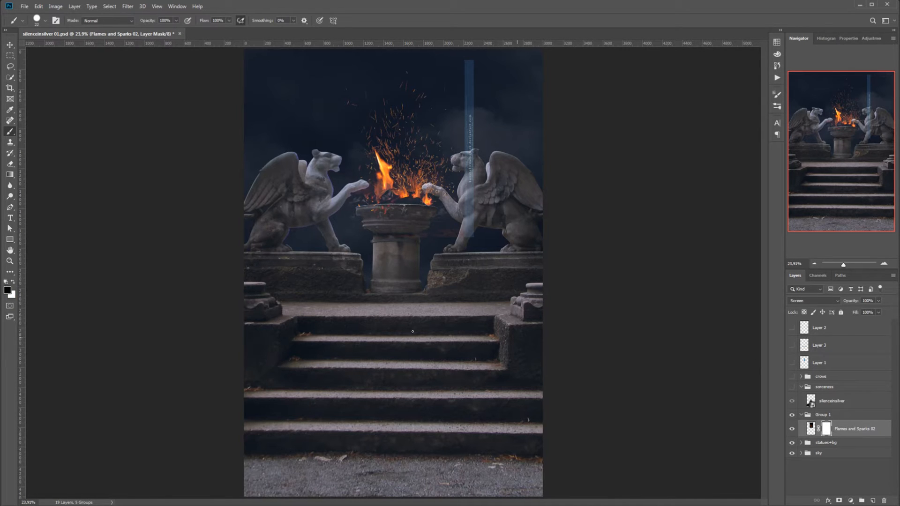
{"action": "key", "text": "g"}
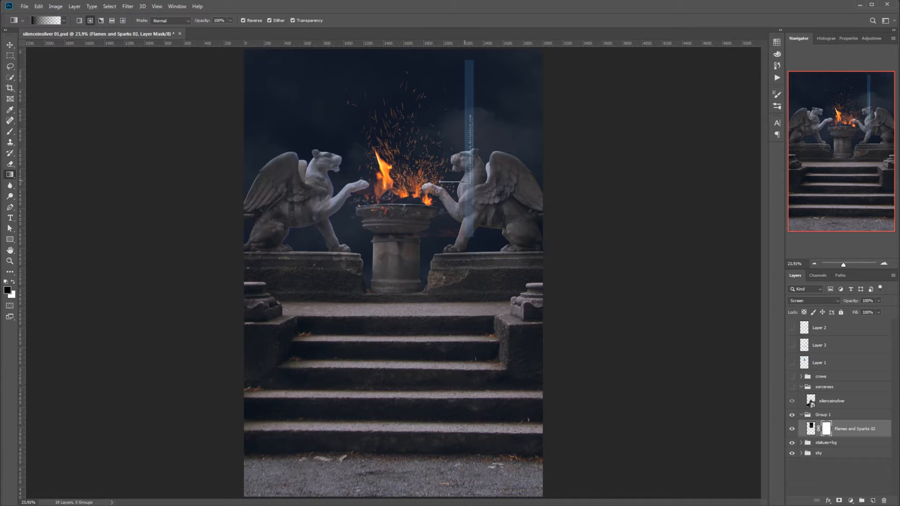
{"action": "left_click_drag", "start_coordinate": [440, 181], "coordinate": [467, 183]}
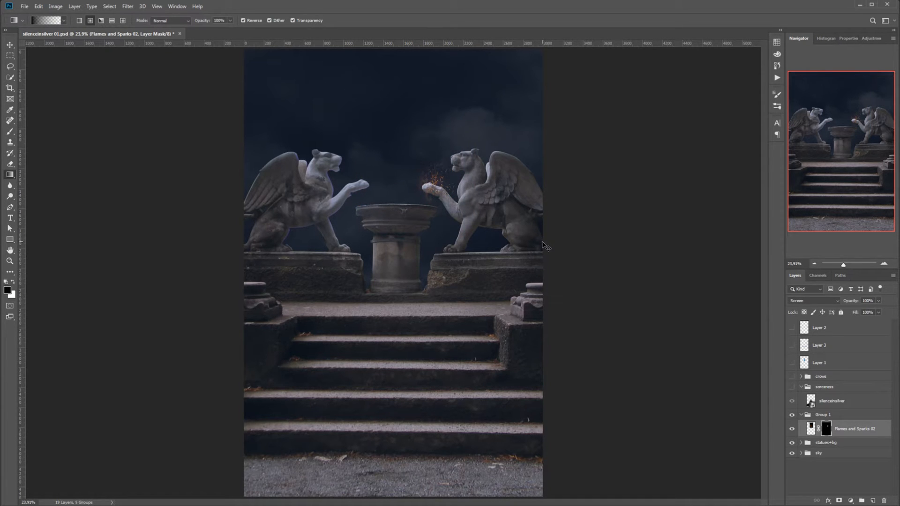
{"action": "key", "text": "ctrl+z"}
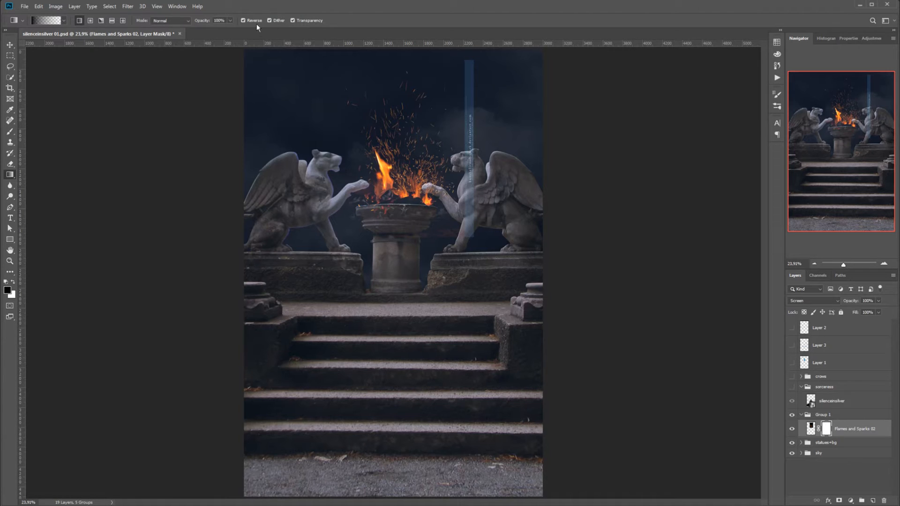
{"action": "left_click", "coordinate": [64, 21]}
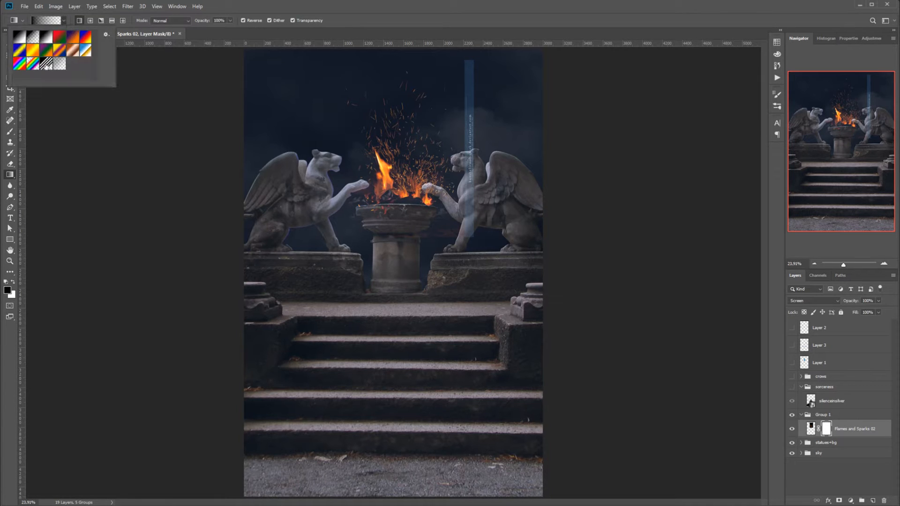
{"action": "left_click", "coordinate": [35, 37]}
{"action": "left_click", "coordinate": [191, 65]}
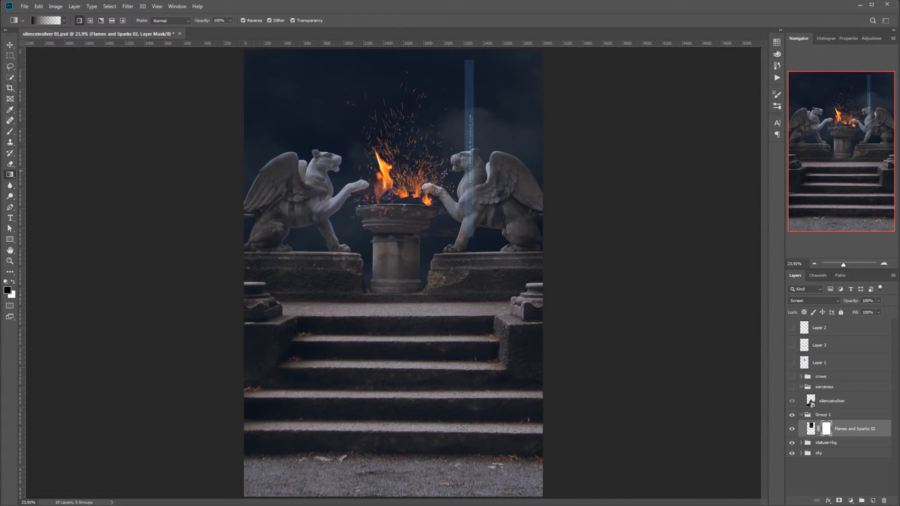
{"action": "left_click_drag", "start_coordinate": [444, 171], "coordinate": [465, 172]}
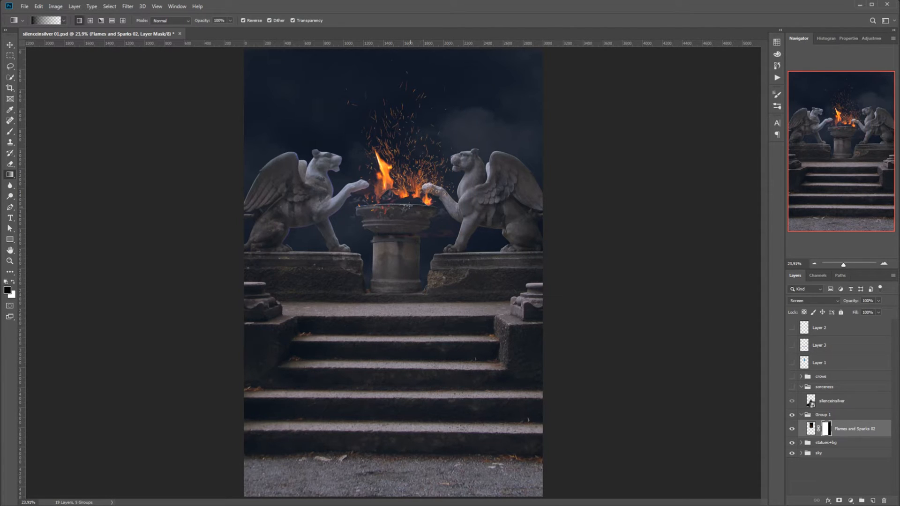
{"action": "left_click_drag", "start_coordinate": [404, 209], "coordinate": [391, 305]}
- Set up a soft round brush at about 199 px with 0% hardness for painting on the fire layer's mask
{"action": "left_click", "coordinate": [10, 132]}
{"action": "right_click", "coordinate": [349, 293]}
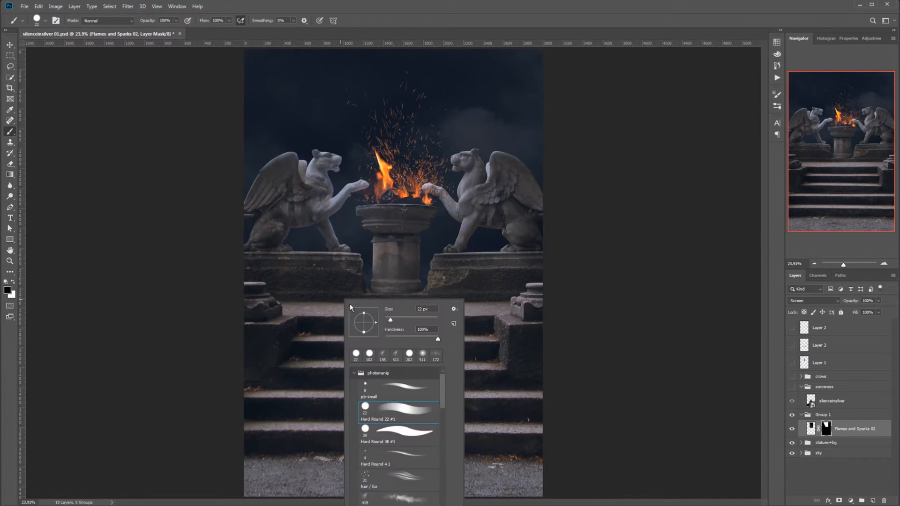
{"action": "mouse_move", "coordinate": [412, 322]}
{"action": "left_mouse_down"}
{"action": "mouse_move", "coordinate": [420, 323]}
{"action": "mouse_move", "coordinate": [382, 340]}
{"action": "mouse_move", "coordinate": [430, 324]}
{"action": "left_mouse_up"}
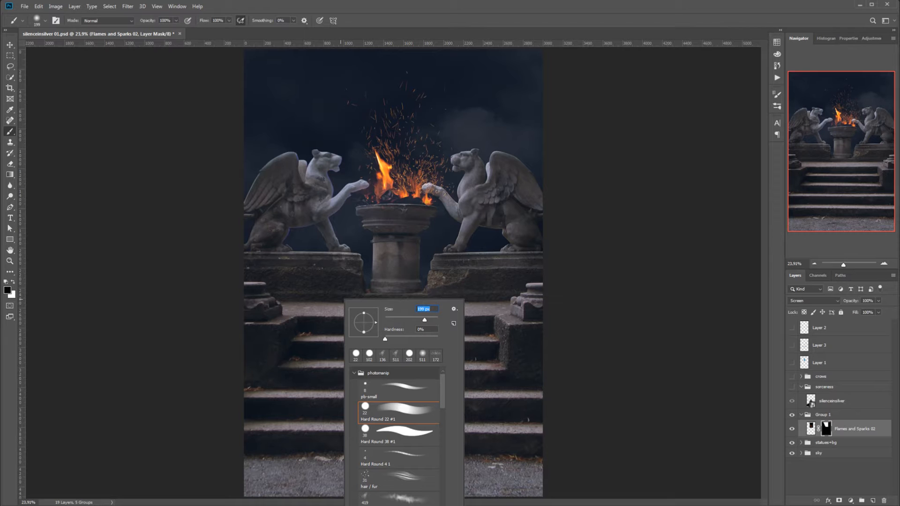
- Paint the fire layer's mask in black and white to hide flames spilling over the bowl's rim and restore embers along its edge
{"action": "left_click", "coordinate": [885, 264]}
{"action": "left_click", "coordinate": [885, 264]}
{"action": "left_click", "coordinate": [886, 265]}
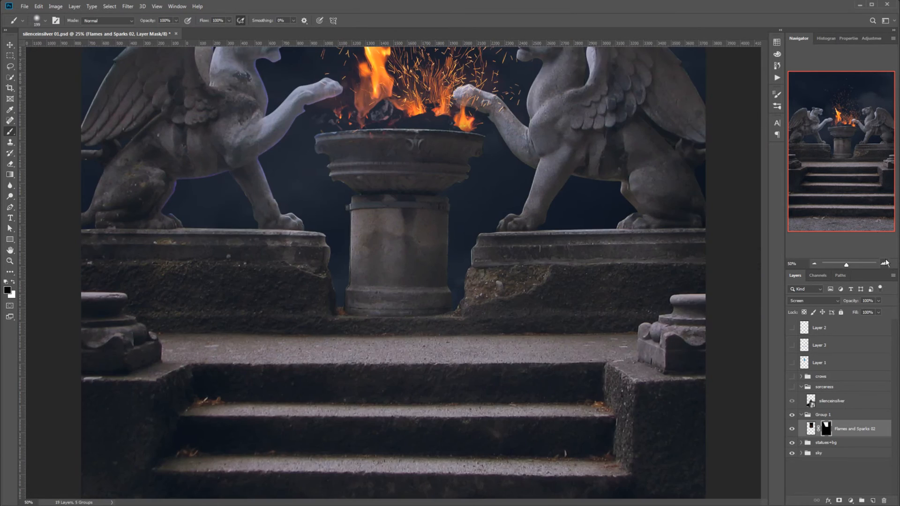
{"action": "left_click", "coordinate": [885, 264]}
{"action": "left_click_drag", "start_coordinate": [843, 141], "coordinate": [844, 77]}
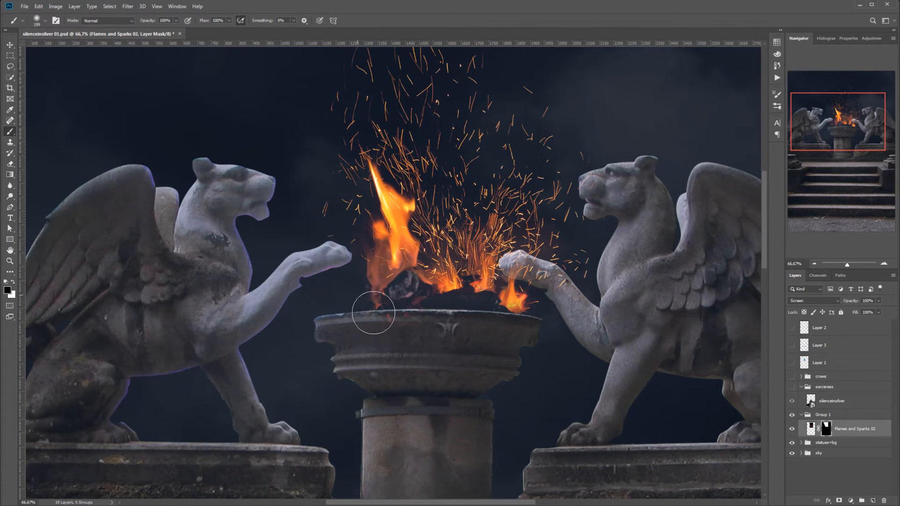
{"action": "mouse_move", "coordinate": [381, 303]}
{"action": "left_mouse_down"}
{"action": "mouse_move", "coordinate": [350, 293]}
{"action": "mouse_move", "coordinate": [364, 311]}
{"action": "left_mouse_up"}
{"action": "key", "text": "x"}
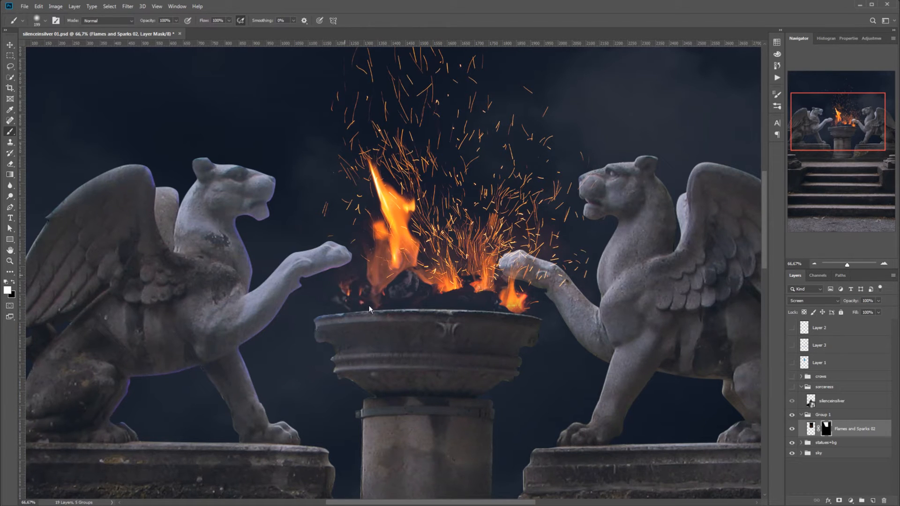
{"action": "left_click_drag", "start_coordinate": [382, 327], "coordinate": [356, 305]}
{"action": "key", "text": "x"}
{"action": "left_click_drag", "start_coordinate": [334, 338], "coordinate": [327, 339]}
{"action": "key", "text": "x"}
{"action": "mouse_move", "coordinate": [343, 310]}
{"action": "left_mouse_down"}
{"action": "mouse_move", "coordinate": [330, 326]}
{"action": "mouse_move", "coordinate": [337, 284]}
{"action": "left_mouse_up"}
{"action": "key", "text": "x"}
- Add a Gradient Map adjustment layer above Flames and Sparks 02 and clip it to that layer
{"action": "key", "text": "ctrl+2"}
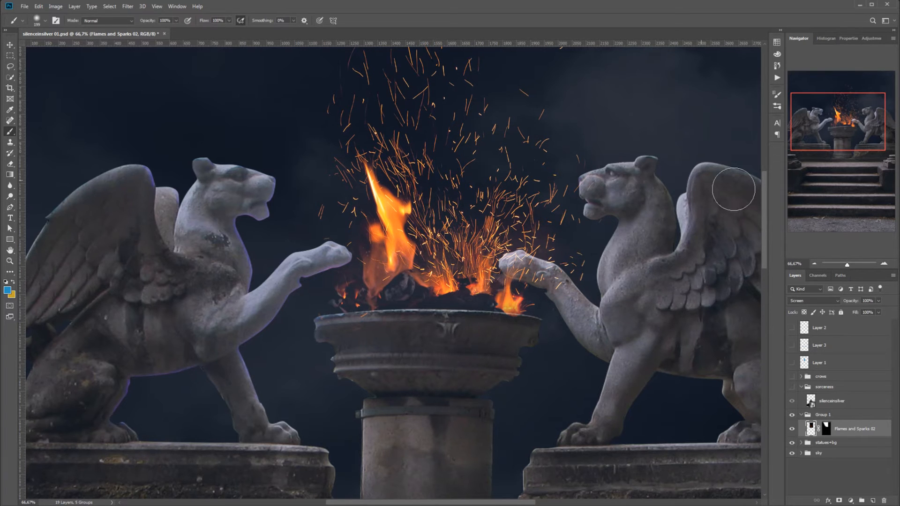
{"action": "key", "text": "ctrl+minus"}
{"action": "key", "text": "ctrl+minus"}
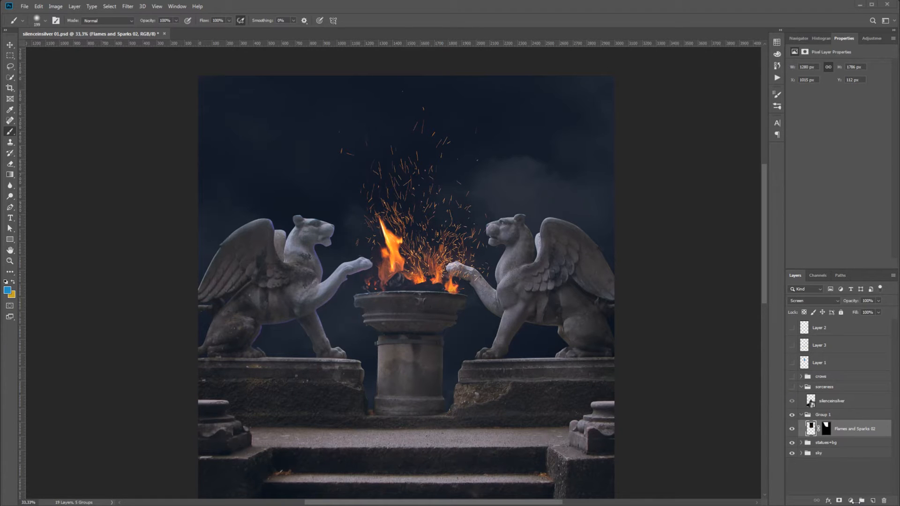
{"action": "left_click", "coordinate": [851, 500]}
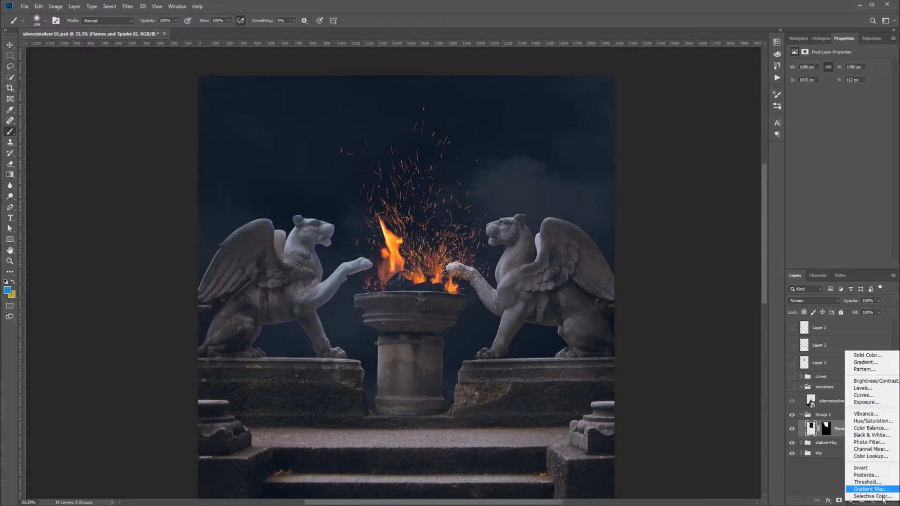
{"action": "left_click", "coordinate": [885, 490]}
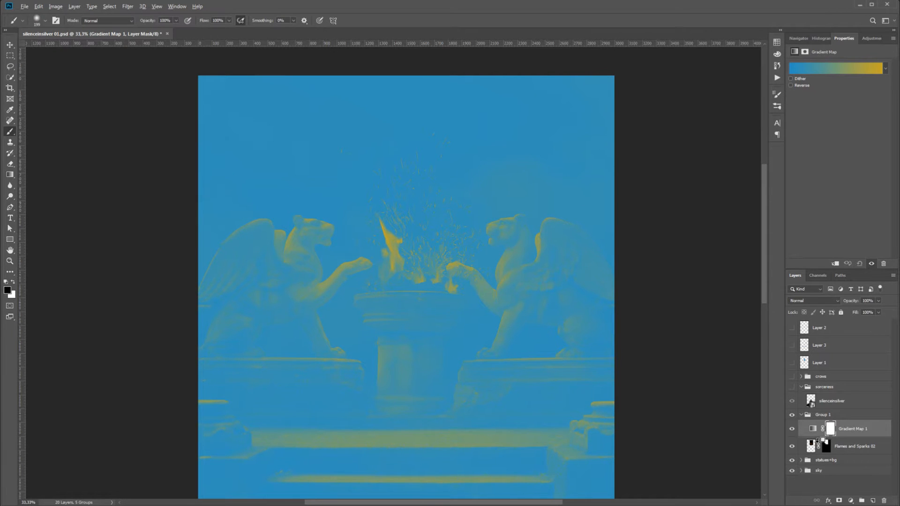
{"action": "left_click", "coordinate": [821, 439], "text": "alt"}
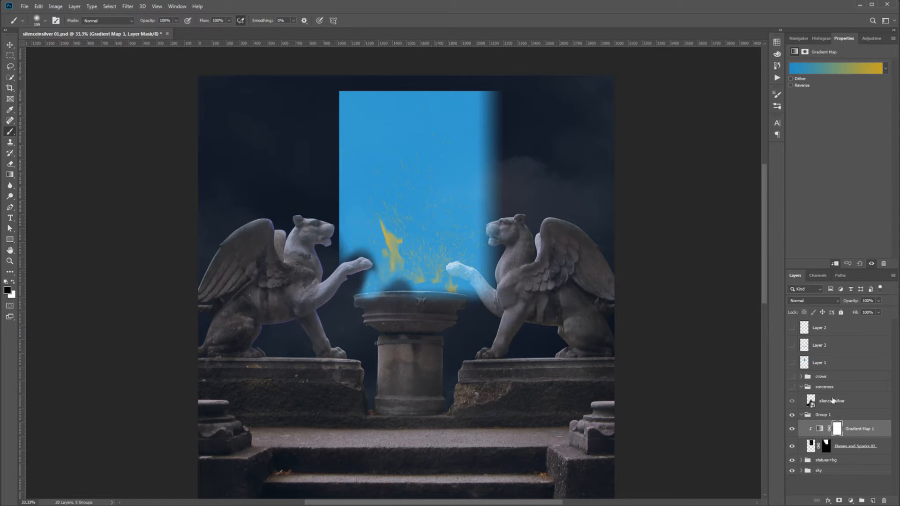
- Open the gradient map's gradient for editing and apply the Black, White preset
{"action": "left_click", "coordinate": [834, 70]}
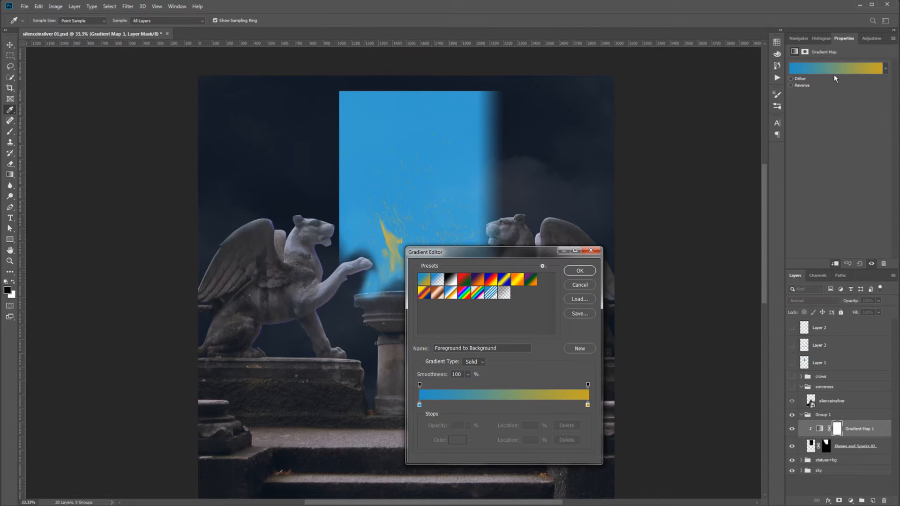
{"action": "left_click_drag", "start_coordinate": [523, 255], "coordinate": [702, 90]}
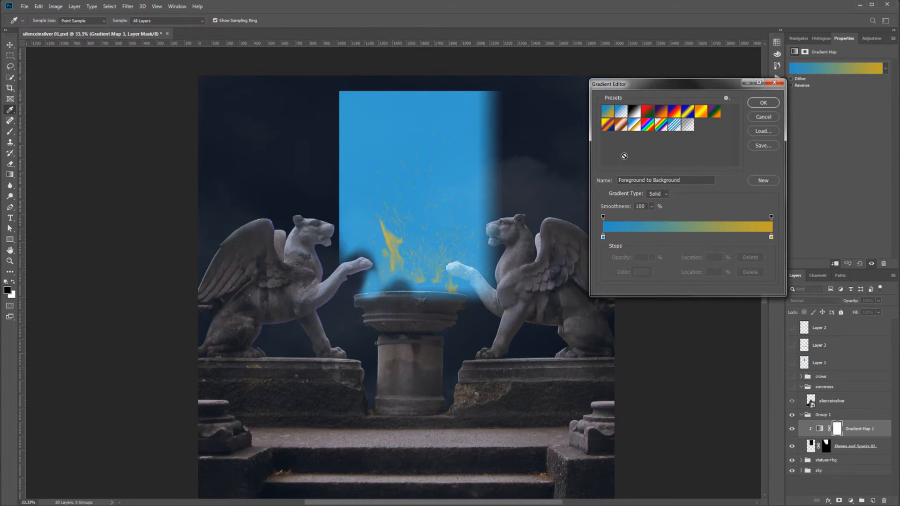
{"action": "left_click", "coordinate": [635, 112]}
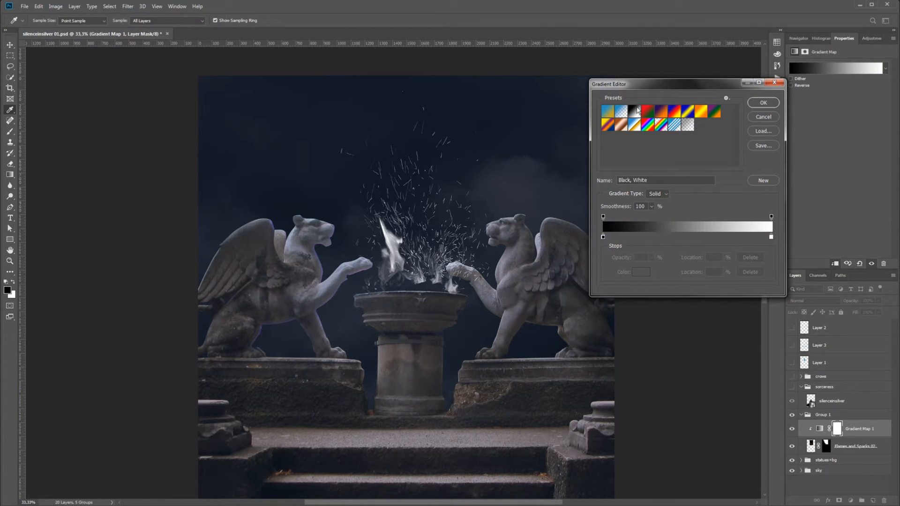
- Add a color stop at 23% in the gradient and color it dark blue 0f0f62
{"action": "left_click", "coordinate": [604, 237]}
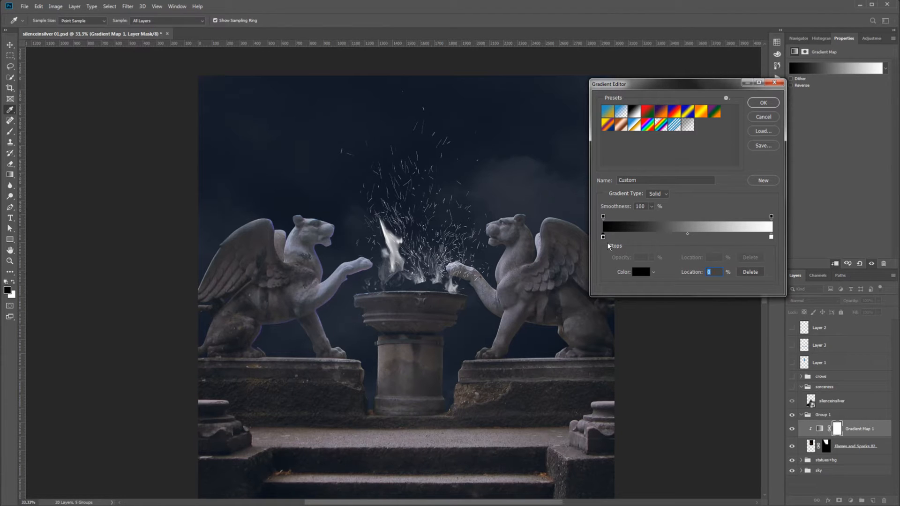
{"action": "type", "text": "1"}
{"action": "left_click_drag", "start_coordinate": [612, 243], "coordinate": [600, 243]}
{"action": "type", "text": "23"}
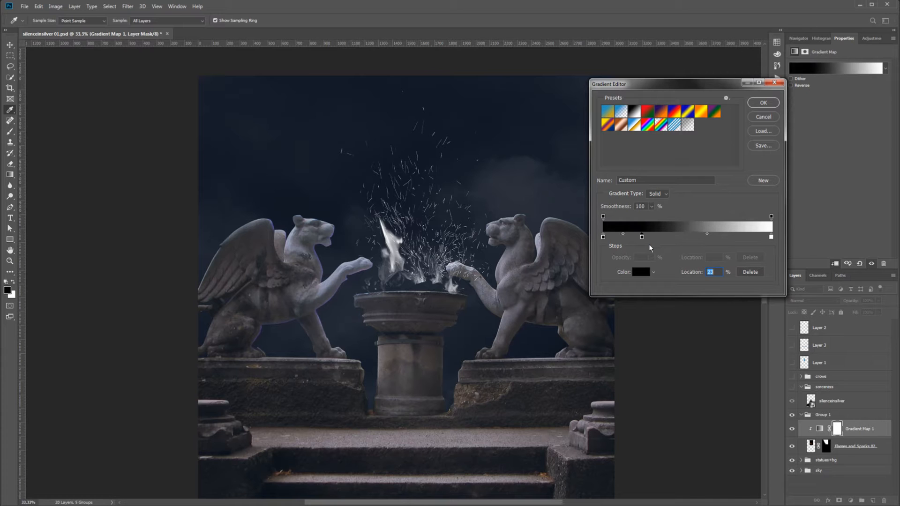
{"action": "left_click", "coordinate": [642, 272]}
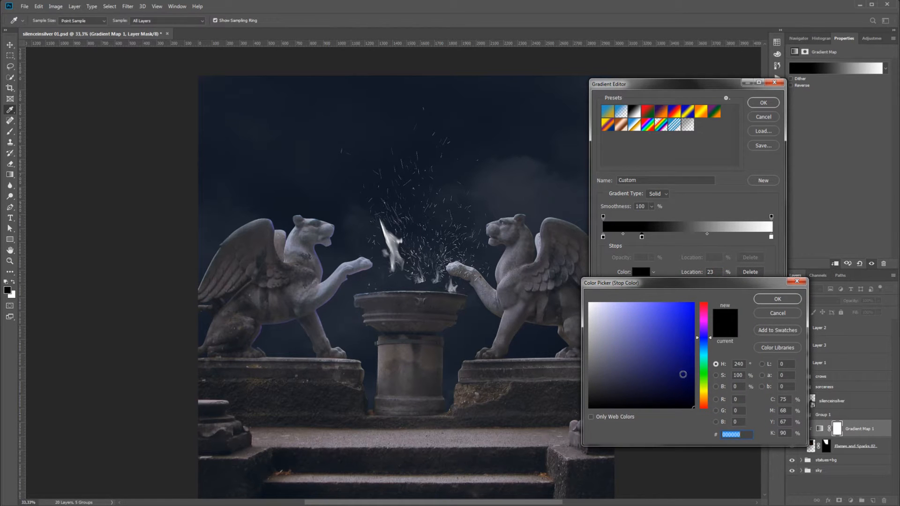
{"action": "left_click", "coordinate": [678, 368]}
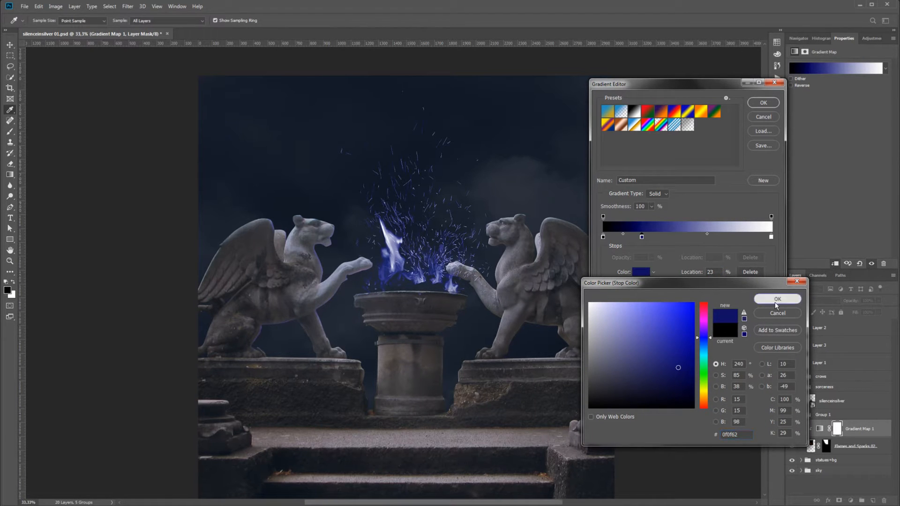
{"action": "left_click", "coordinate": [777, 299]}
- Change the gradient's white end stop to cyan 21bfc1
{"action": "left_click", "coordinate": [771, 237]}
{"action": "left_click", "coordinate": [642, 272]}
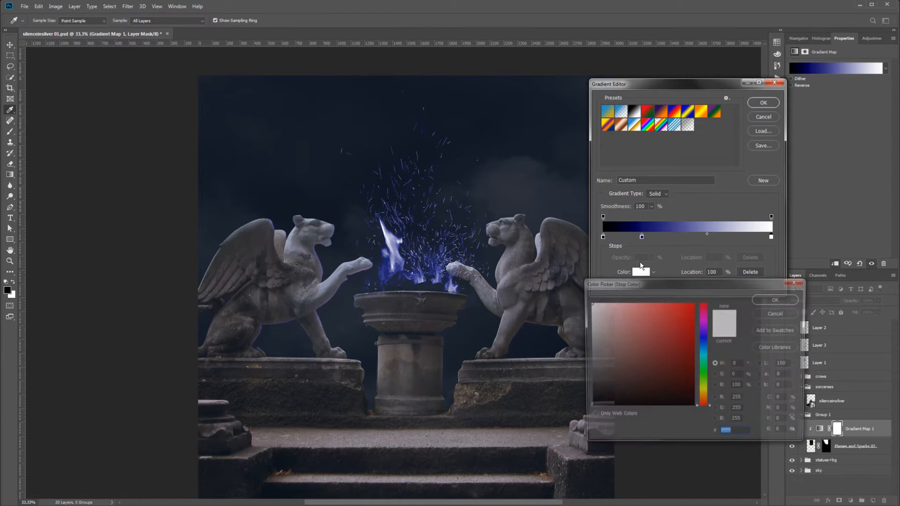
{"action": "left_click", "coordinate": [704, 355]}
{"action": "left_click", "coordinate": [674, 325]}
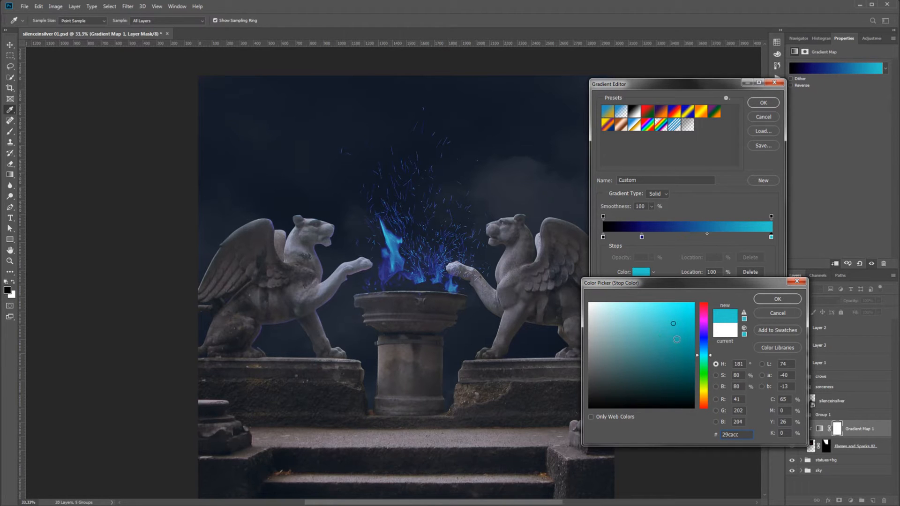
{"action": "left_click", "coordinate": [678, 341]}
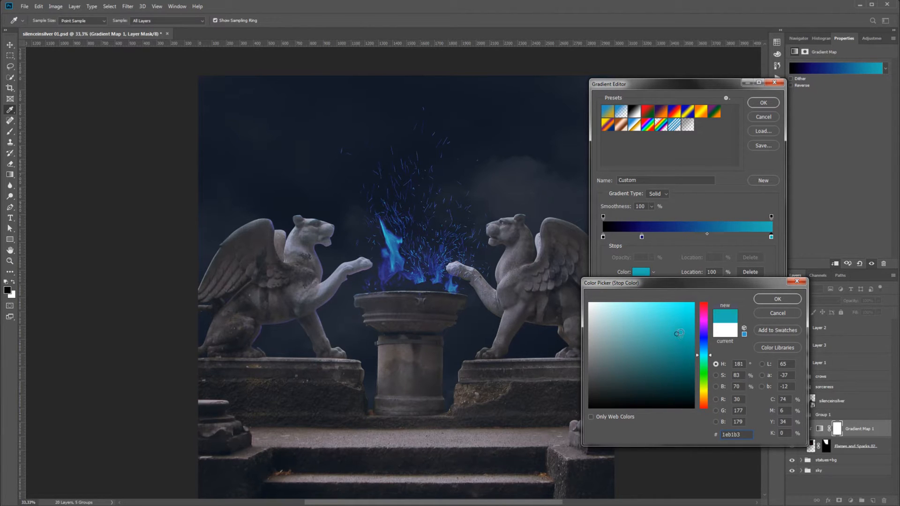
{"action": "left_click", "coordinate": [676, 329]}
{"action": "left_click", "coordinate": [771, 299]}
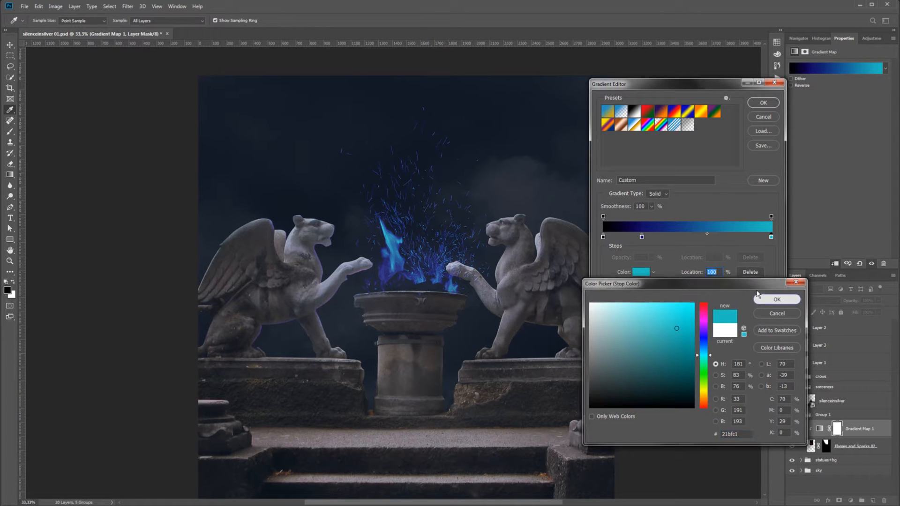
- Add a color stop at 42% between the dark blue and cyan stops and color it medium blue 124797
{"action": "left_click", "coordinate": [673, 237]}
{"action": "left_click", "coordinate": [640, 273]}
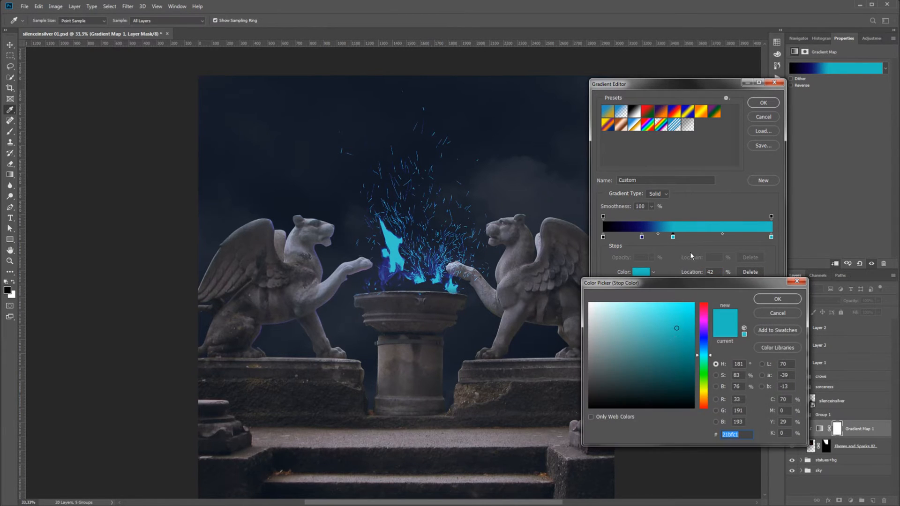
{"action": "left_click", "coordinate": [709, 345]}
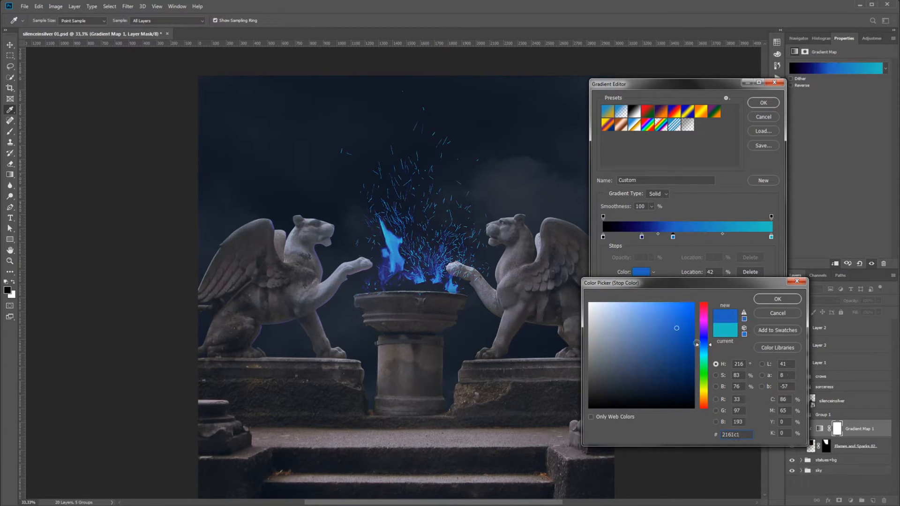
{"action": "left_click", "coordinate": [650, 362]}
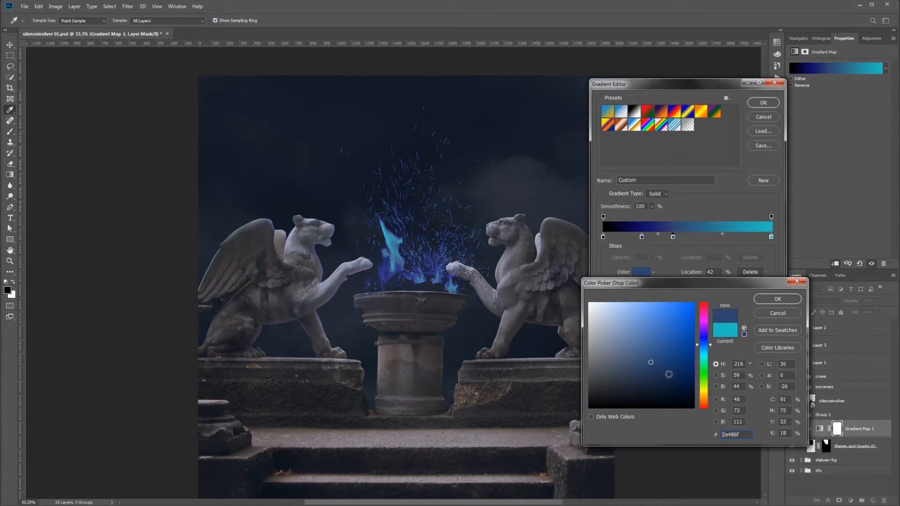
{"action": "left_click", "coordinate": [676, 344]}
{"action": "left_click", "coordinate": [677, 357]}
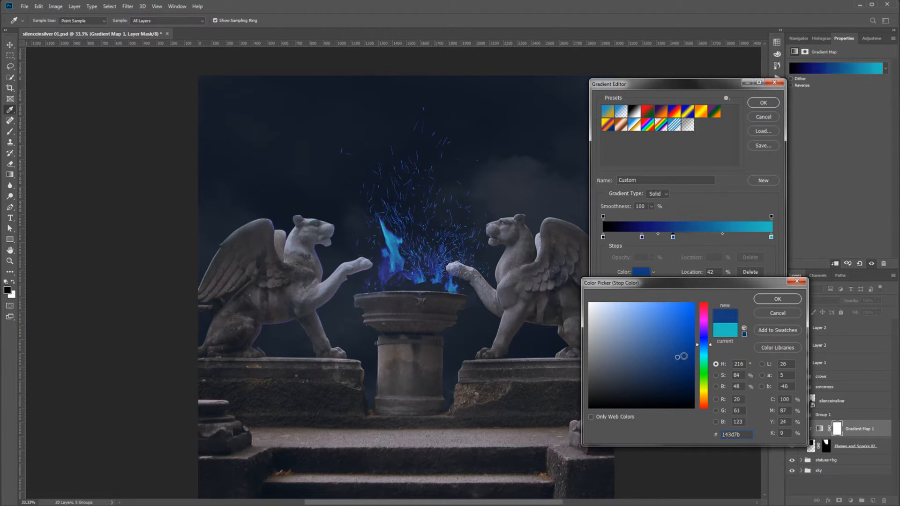
{"action": "left_click", "coordinate": [681, 341]}
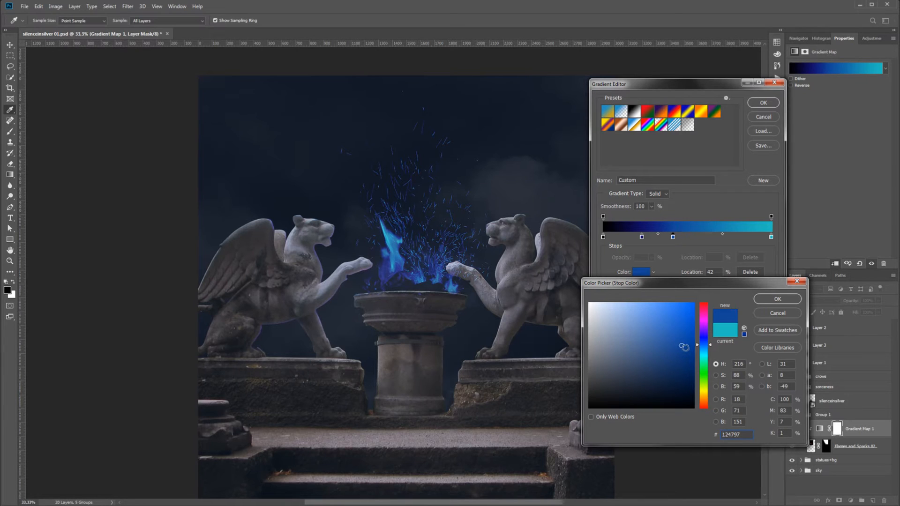
{"action": "left_click", "coordinate": [776, 299]}
- Shift the dark blue stop darker, the medium blue to 44% and the cyan to 78%, then add a pale cyan c7feff stop at 99%
{"action": "left_click_drag", "start_coordinate": [645, 240], "coordinate": [682, 240]}
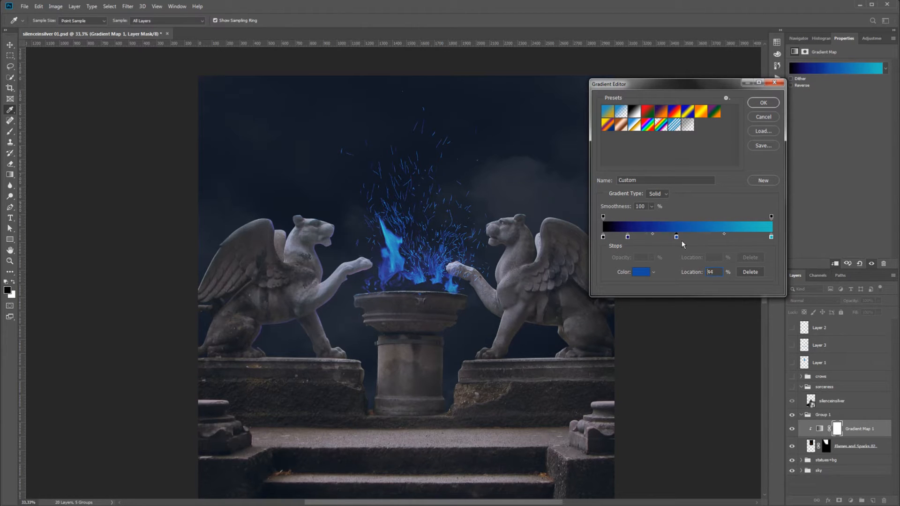
{"action": "left_click_drag", "start_coordinate": [771, 237], "coordinate": [739, 243]}
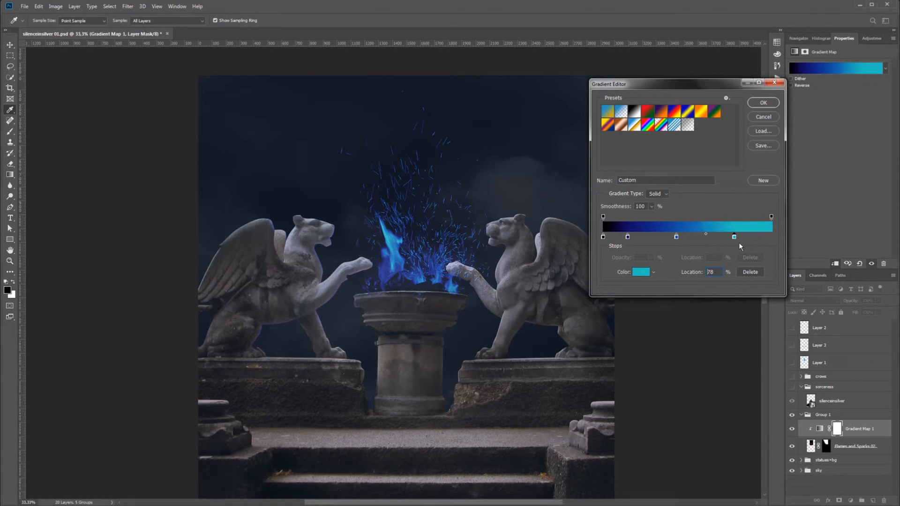
{"action": "double_click", "coordinate": [774, 240]}
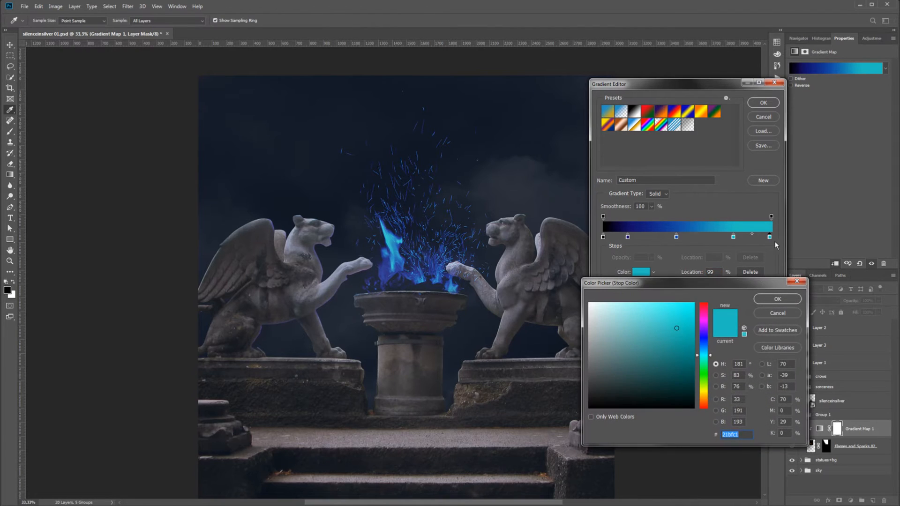
{"action": "mouse_move", "coordinate": [629, 314]}
{"action": "left_mouse_down"}
{"action": "mouse_move", "coordinate": [592, 304]}
{"action": "mouse_move", "coordinate": [561, 277]}
{"action": "left_mouse_up"}
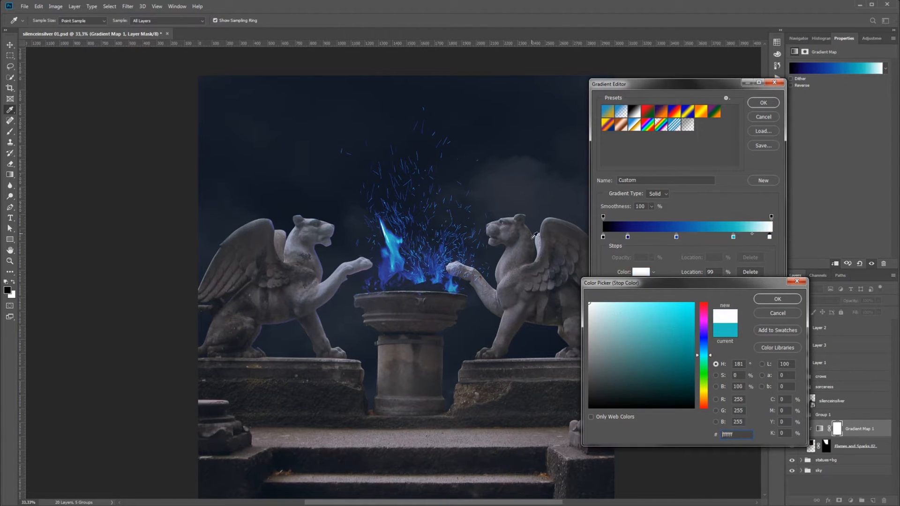
{"action": "mouse_move", "coordinate": [605, 315]}
{"action": "left_mouse_down"}
{"action": "mouse_move", "coordinate": [625, 311]}
{"action": "mouse_move", "coordinate": [611, 302]}
{"action": "left_mouse_up"}
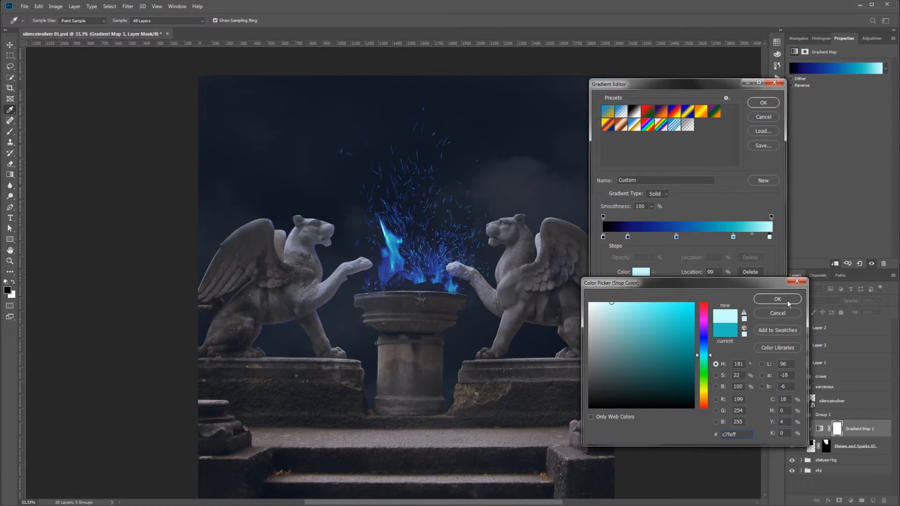
{"action": "left_click", "coordinate": [786, 300]}
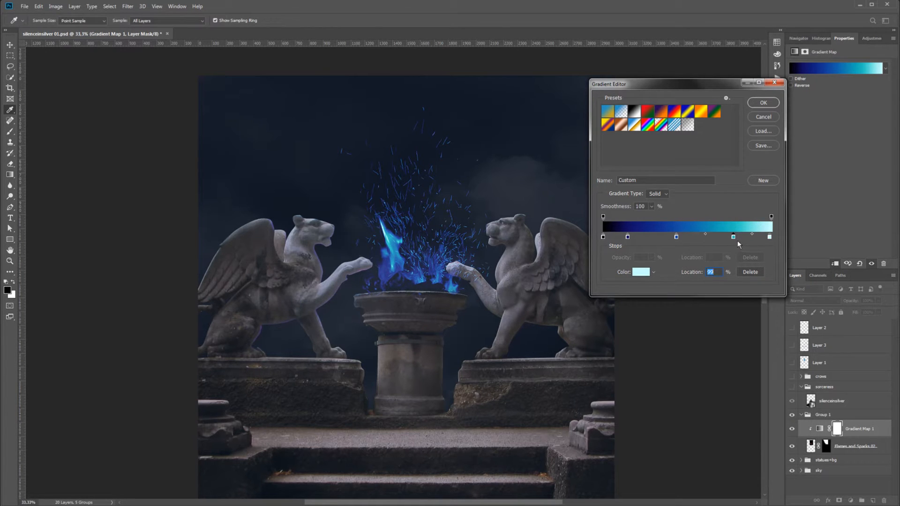
- Shift the cyan stop toward the pale end and the medium blue to about 37%, then recolor the dark blue stop 161651 and accept the gradient
{"action": "left_click_drag", "start_coordinate": [739, 241], "coordinate": [748, 241]}
{"action": "mouse_move", "coordinate": [680, 241]}
{"action": "left_mouse_down"}
{"action": "mouse_move", "coordinate": [622, 244]}
{"action": "mouse_move", "coordinate": [671, 241]}
{"action": "left_mouse_up"}
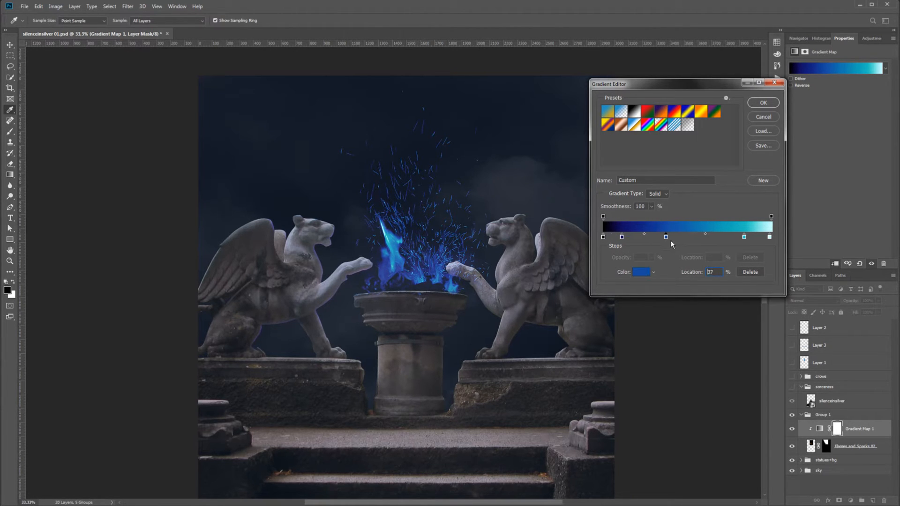
{"action": "double_click", "coordinate": [623, 238]}
{"action": "left_click", "coordinate": [677, 354]}
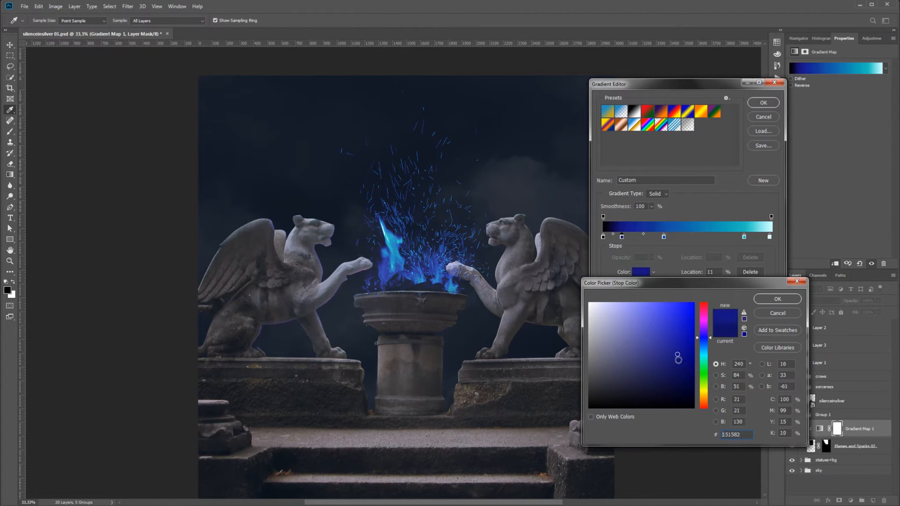
{"action": "left_click", "coordinate": [678, 367]}
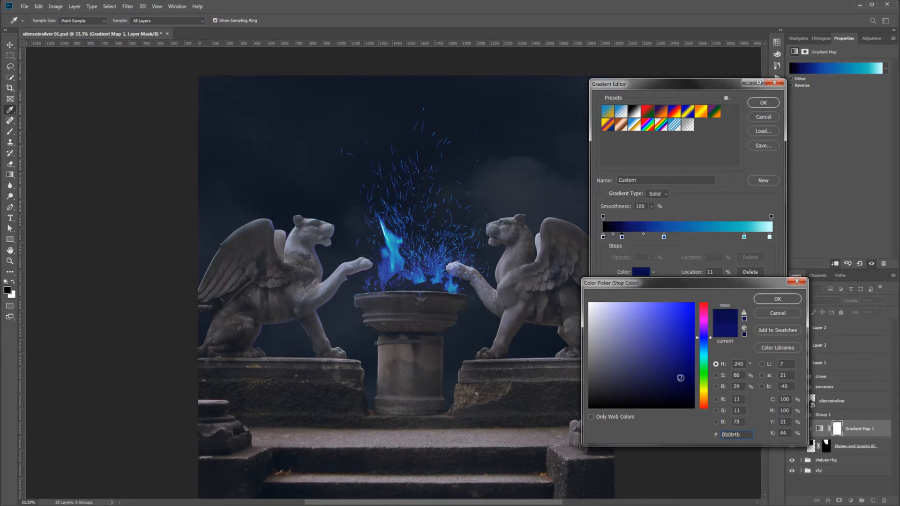
{"action": "left_click", "coordinate": [681, 363]}
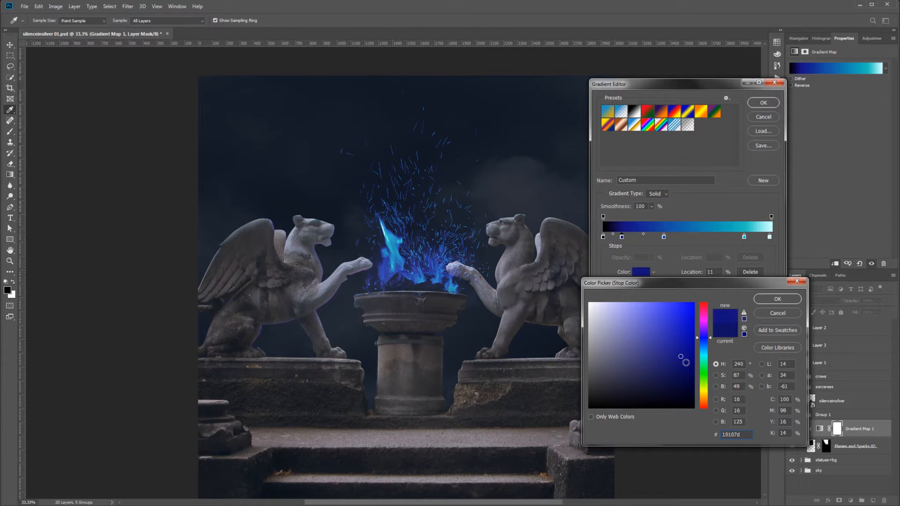
{"action": "left_click", "coordinate": [673, 365]}
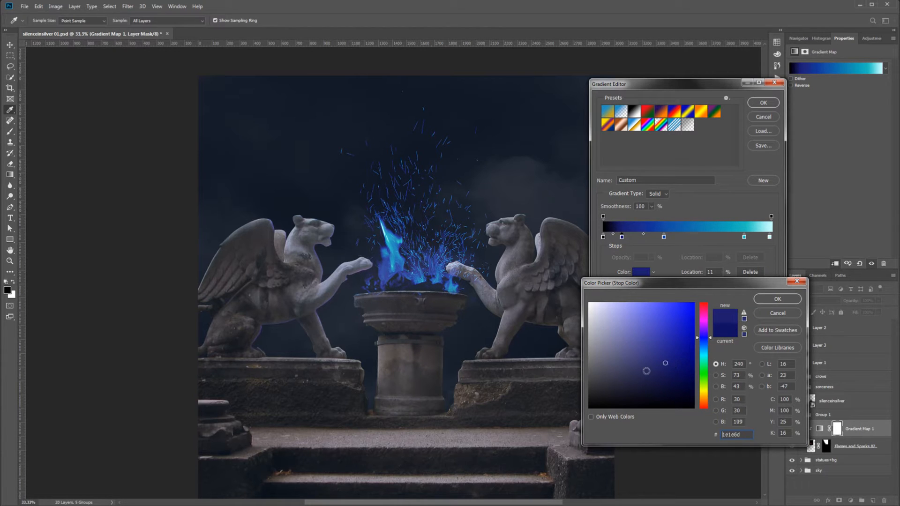
{"action": "left_click", "coordinate": [674, 367]}
{"action": "left_click", "coordinate": [665, 374]}
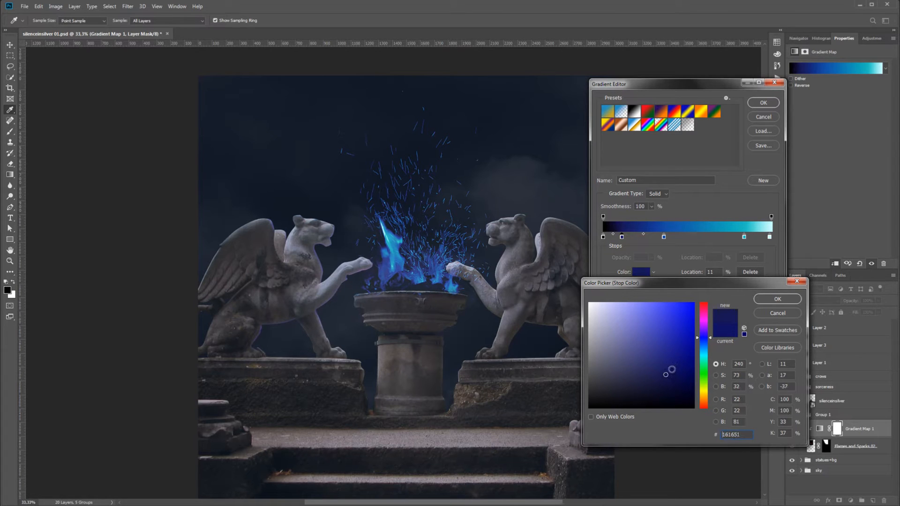
{"action": "left_click", "coordinate": [779, 300]}
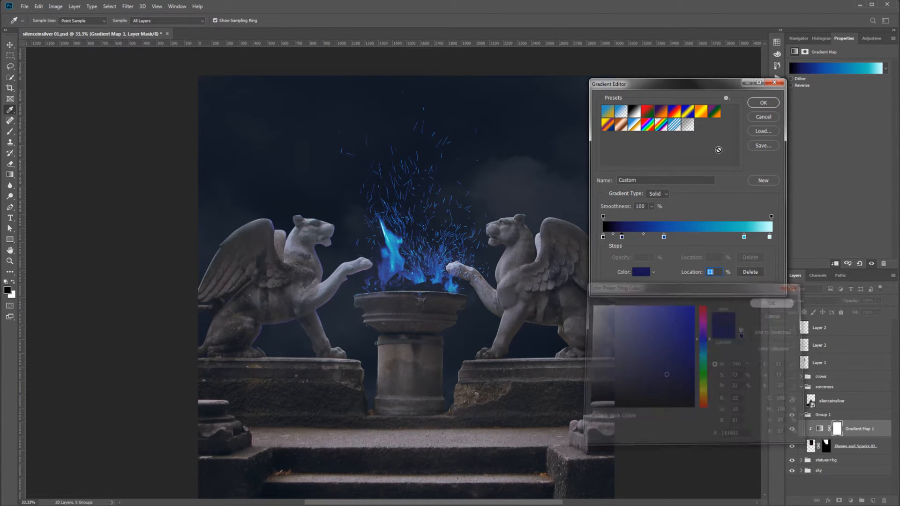
{"action": "left_click", "coordinate": [775, 102]}
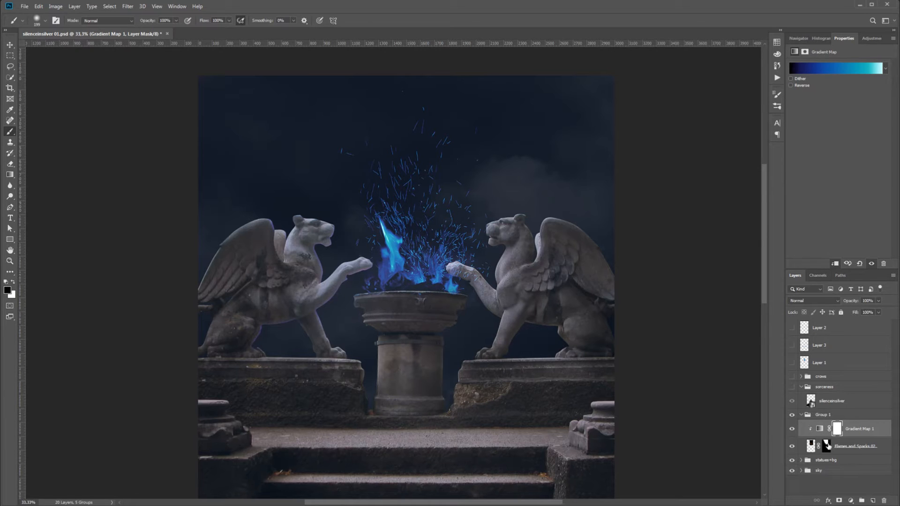
- Compare the flames with and without the gradient map by toggling its visibility
{"action": "left_click", "coordinate": [827, 417]}
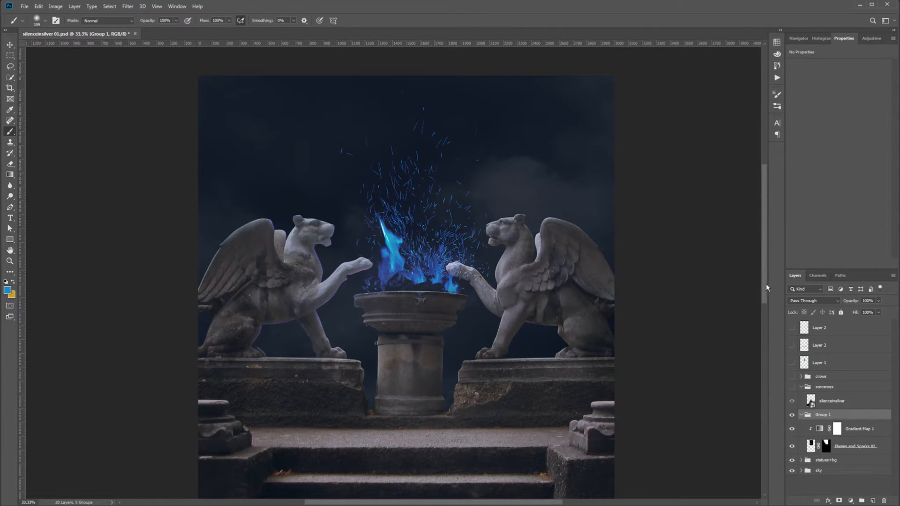
{"action": "left_click_drag", "start_coordinate": [766, 283], "coordinate": [767, 296]}
{"action": "left_click", "coordinate": [791, 428]}
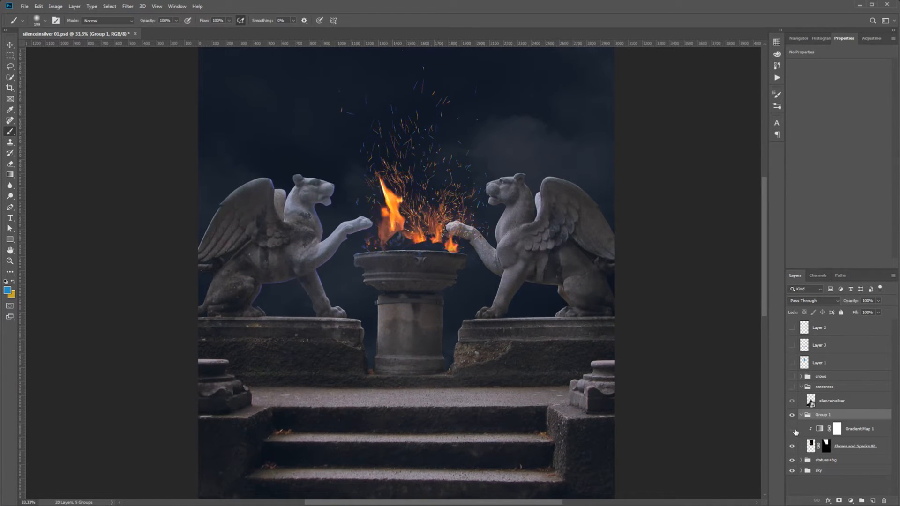
{"action": "left_click", "coordinate": [792, 429]}
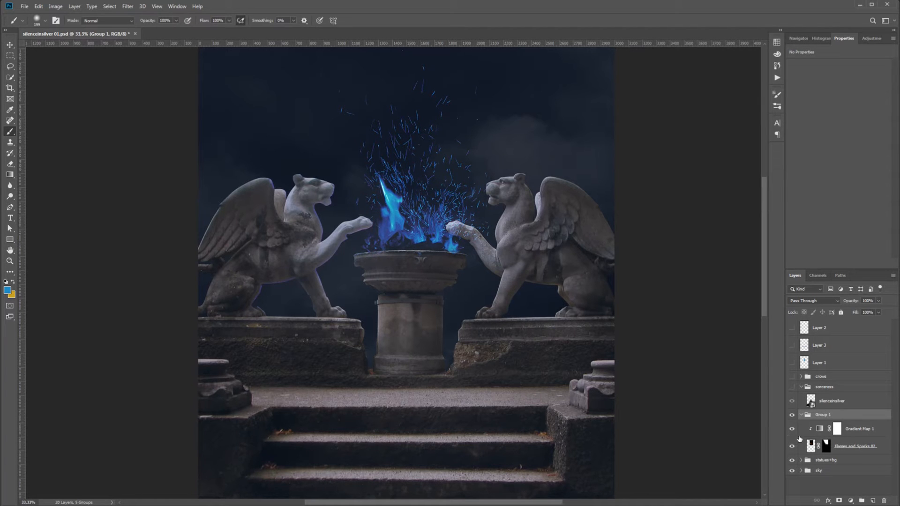
- Add a Color Balance adjustment clipped above the gradient map, with midtones at Cyan–Red -58 and Magenta–Green +11
{"action": "left_click", "coordinate": [823, 429]}
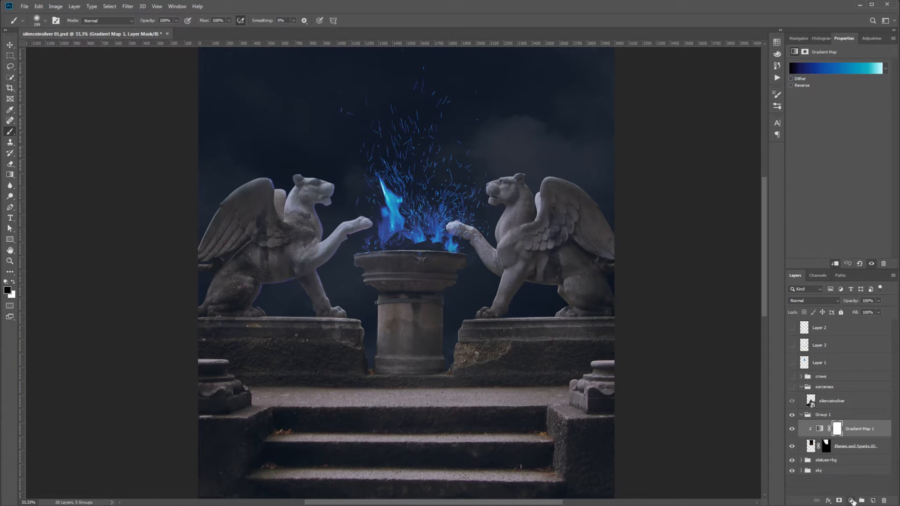
{"action": "left_click", "coordinate": [851, 500]}
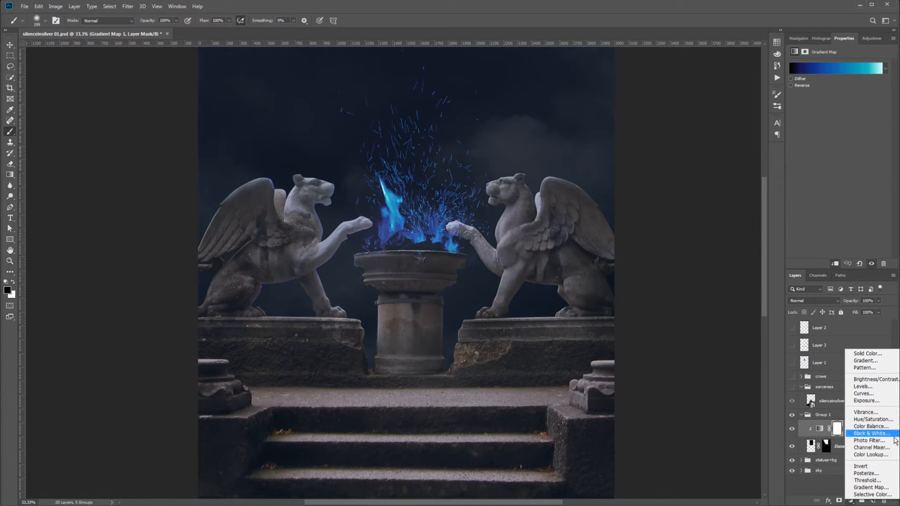
{"action": "left_click", "coordinate": [871, 426]}
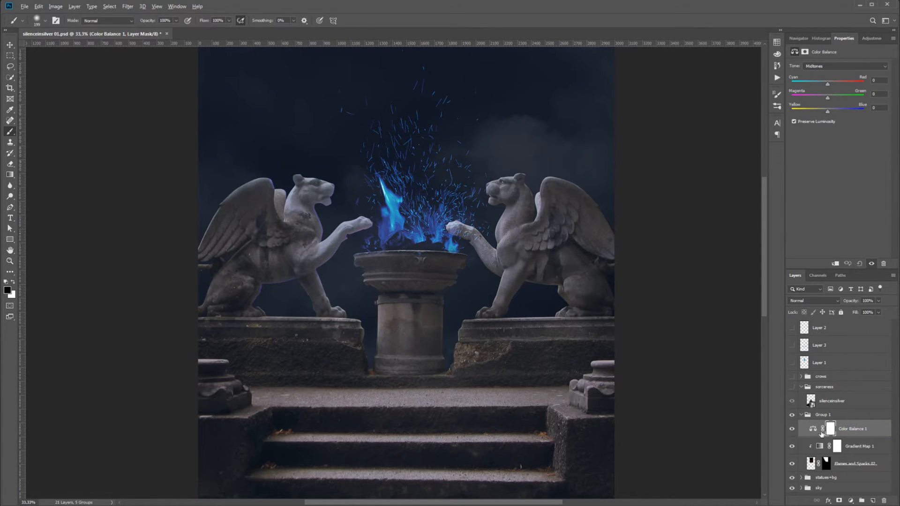
{"action": "left_click", "coordinate": [821, 436], "text": "alt"}
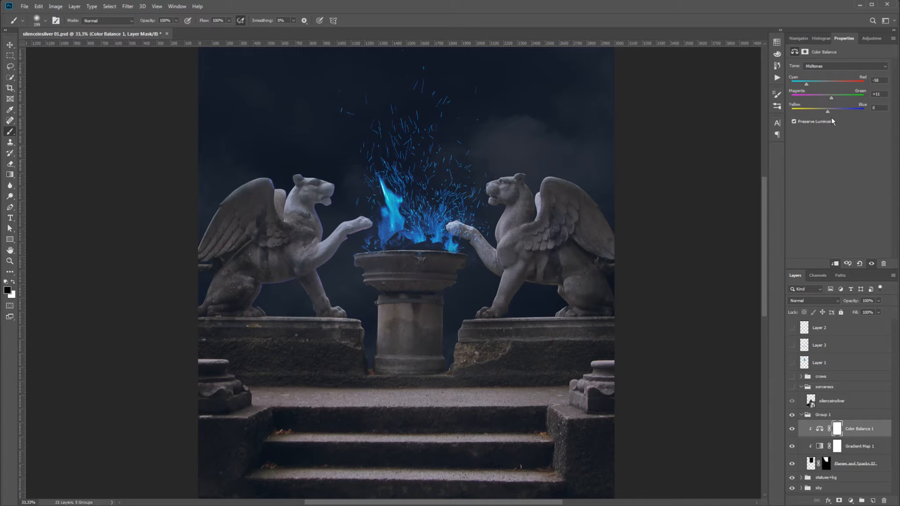
- Set the Color Balance highlights to Cyan–Red -31, Magenta–Green +24 and Yellow–Blue +32
{"action": "left_click", "coordinate": [836, 66]}
{"action": "left_click", "coordinate": [815, 85]}
{"action": "left_click_drag", "start_coordinate": [831, 114], "coordinate": [825, 116]}
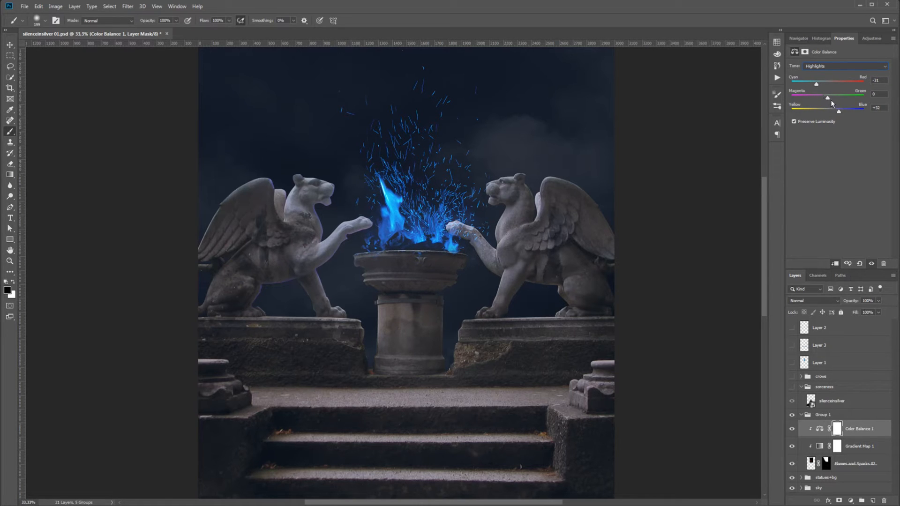
{"action": "left_click_drag", "start_coordinate": [831, 100], "coordinate": [837, 102]}
- Try a Yellow–Blue shift of +6 in the Color Balance shadows and reset it to 0
{"action": "left_click", "coordinate": [839, 66]}
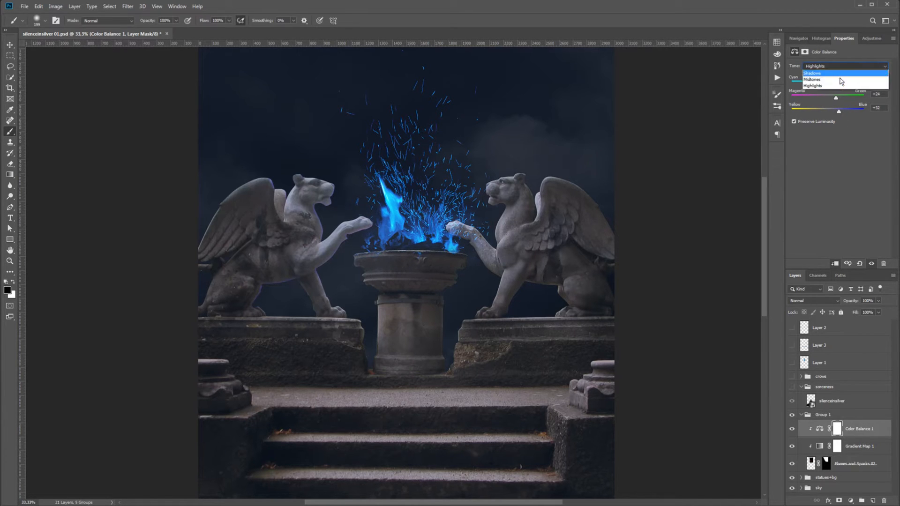
{"action": "left_click", "coordinate": [838, 73]}
{"action": "left_click_drag", "start_coordinate": [833, 115], "coordinate": [834, 116]}
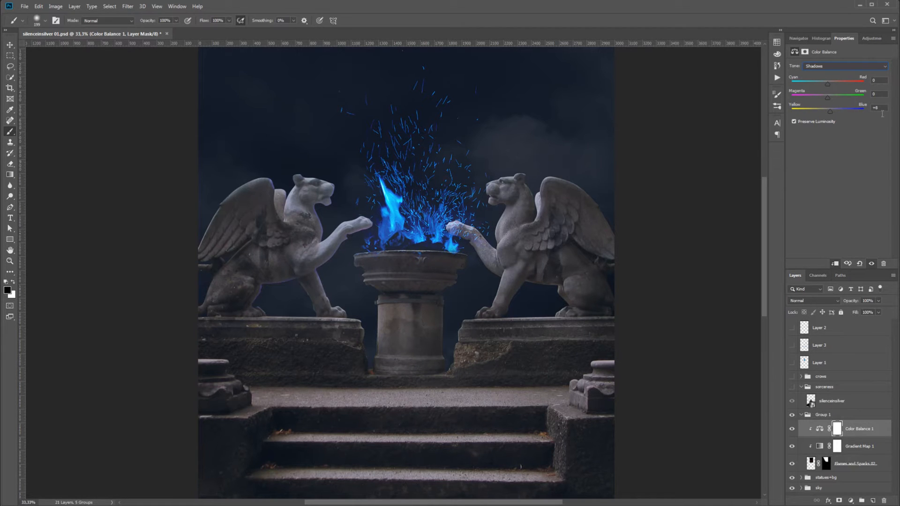
{"action": "type", "text": "0"}
- Rename the group holding the fire and its adjustments "flames back" and collapse it
{"action": "left_click", "coordinate": [862, 445]}
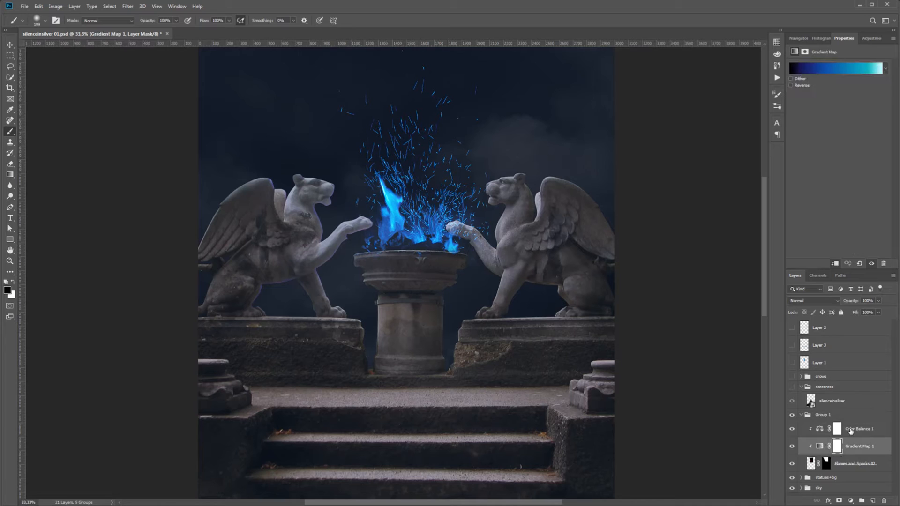
{"action": "double_click", "coordinate": [828, 416]}
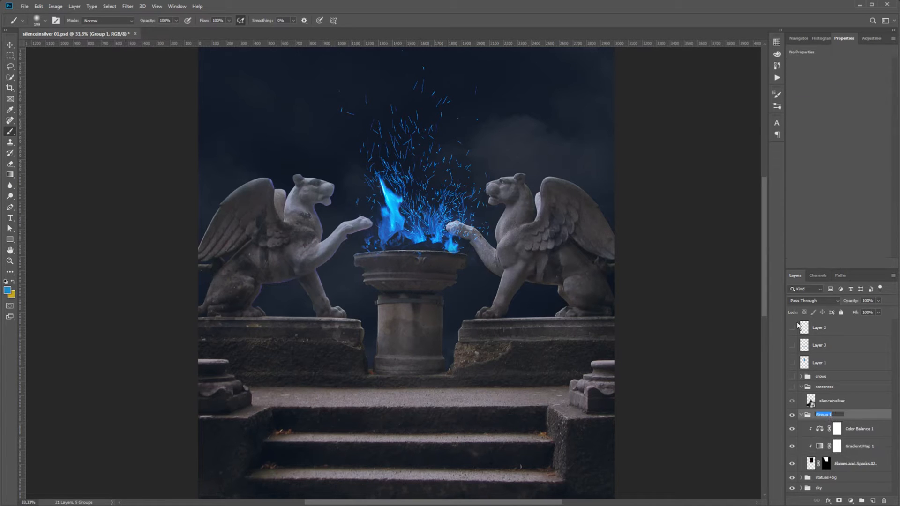
{"action": "type", "text": "flames back"}
{"action": "key", "text": "Return"}
{"action": "left_click", "coordinate": [801, 415]}
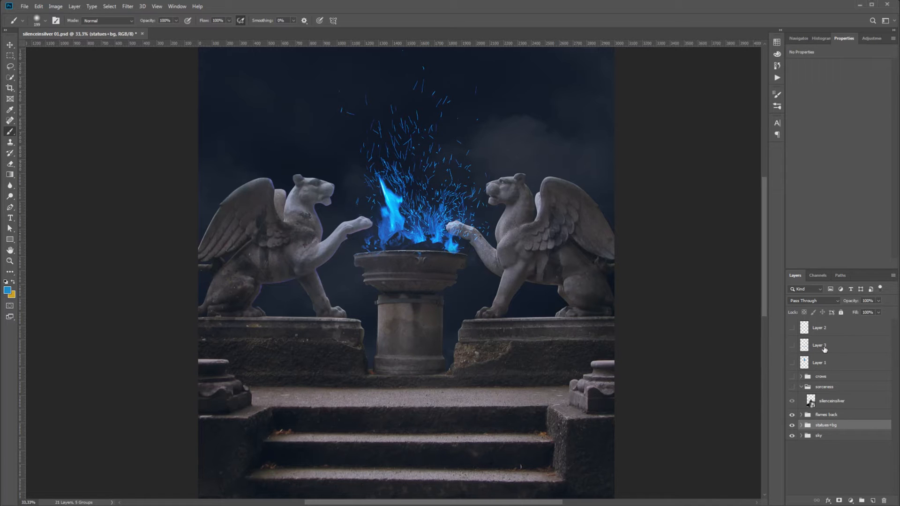
- Show the blue light-direction sketch on Layer 3 as a guide for shading the statues, with the Brush tool active
{"action": "left_click", "coordinate": [791, 345]}
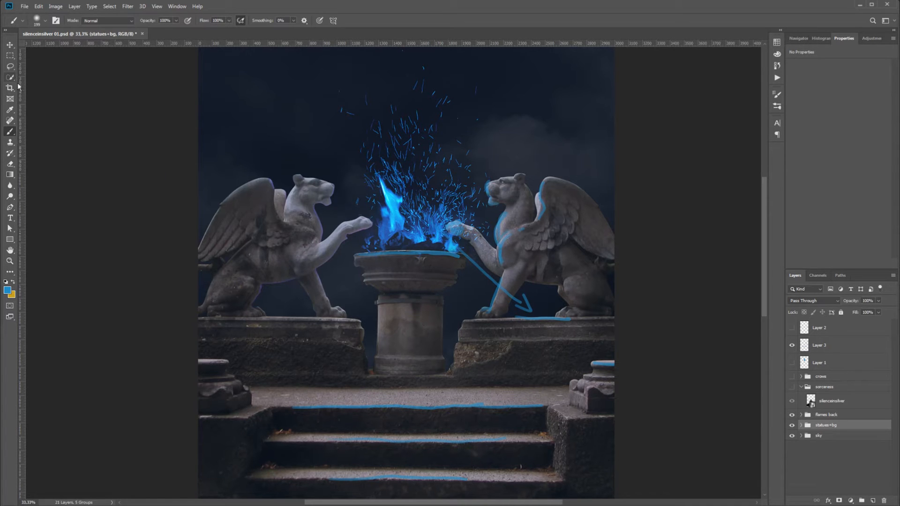
{"action": "left_click", "coordinate": [10, 46]}
{"action": "left_click", "coordinate": [10, 131]}
- Add a new layer above the statues+bg group, set it to Multiply and clip it directly to that group without an enclosing group
{"action": "left_click", "coordinate": [861, 500]}
{"action": "left_click", "coordinate": [873, 500]}
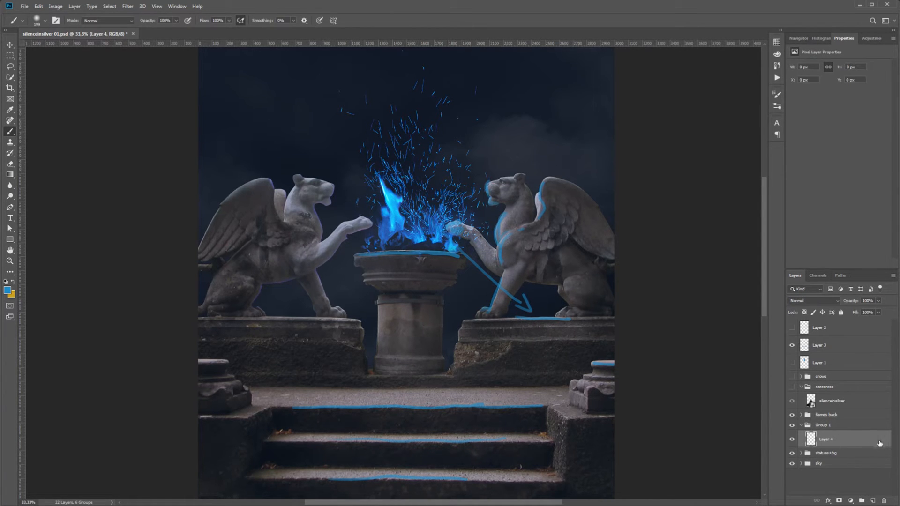
{"action": "left_click", "coordinate": [820, 302]}
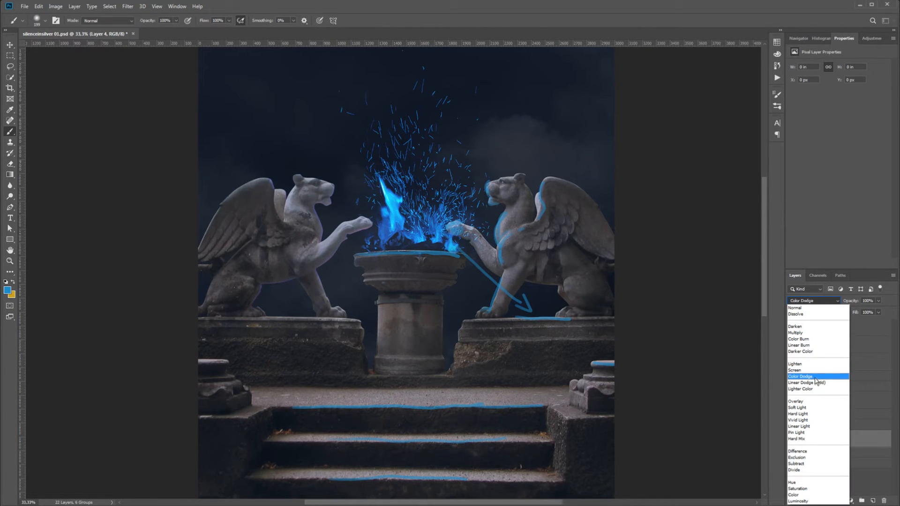
{"action": "left_click", "coordinate": [816, 333]}
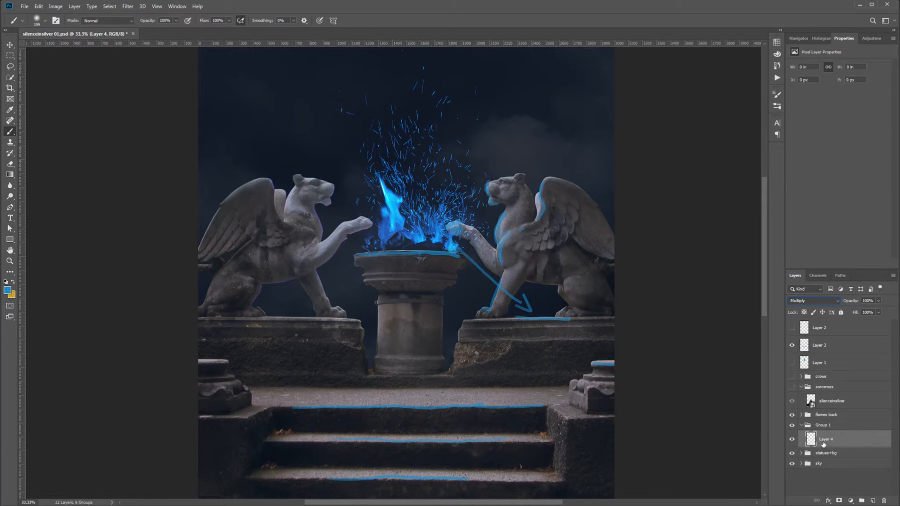
{"action": "left_click_drag", "start_coordinate": [824, 445], "coordinate": [805, 454]}
{"action": "left_click", "coordinate": [816, 447], "text": "alt"}
{"action": "left_click_drag", "start_coordinate": [833, 427], "coordinate": [884, 500]}
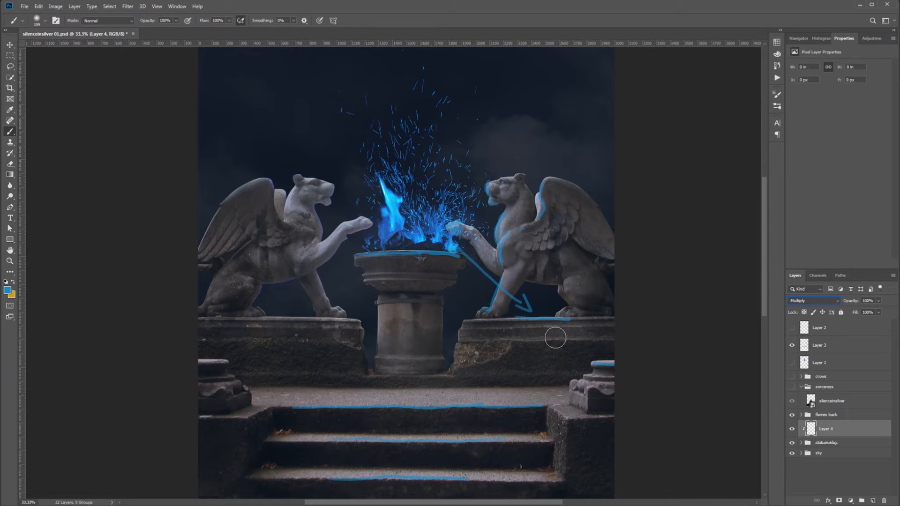
- Ready the Gradient tool with the foreground-to-transparent gradient and dark navy 111825 sampled from the image as the foreground color
{"action": "right_click", "coordinate": [565, 351]}
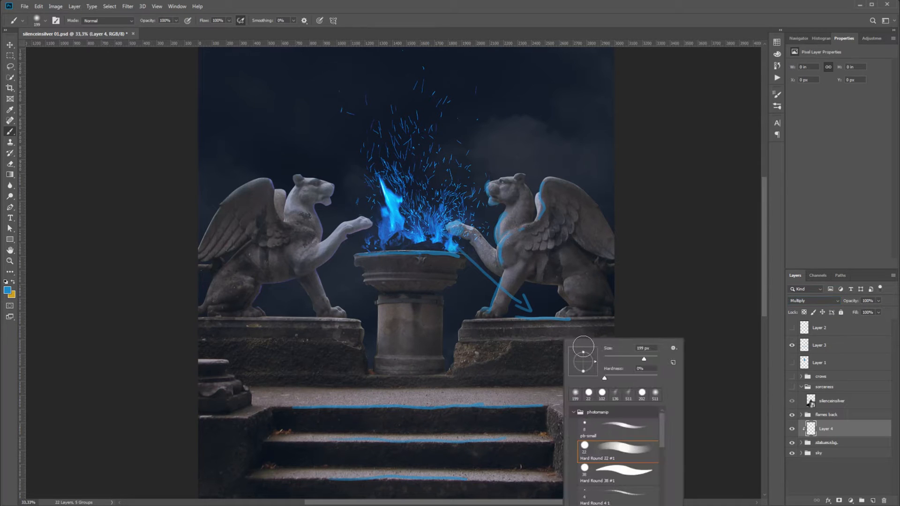
{"action": "left_click", "coordinate": [680, 364]}
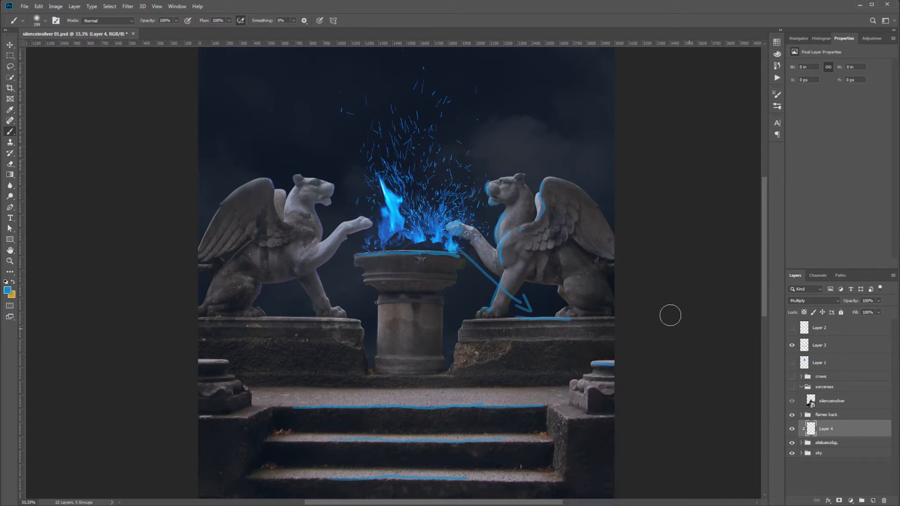
{"action": "left_click", "coordinate": [10, 174]}
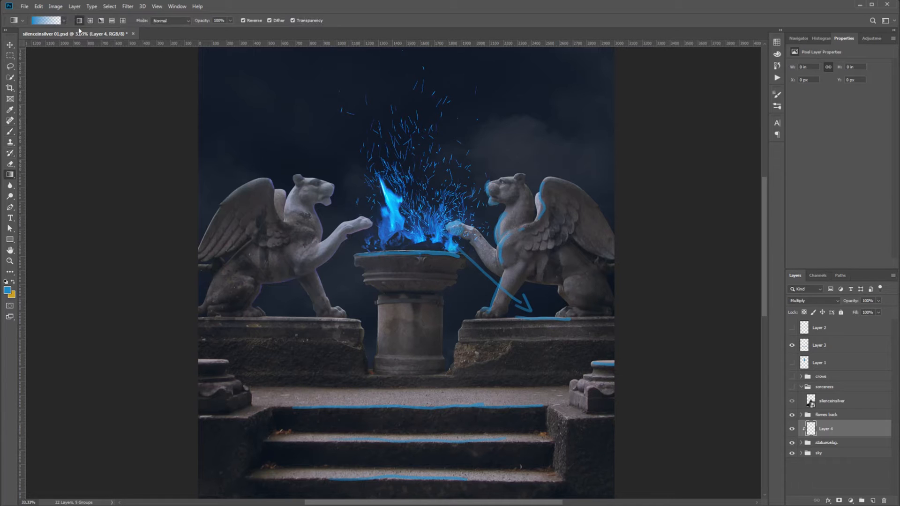
{"action": "left_click", "coordinate": [64, 22]}
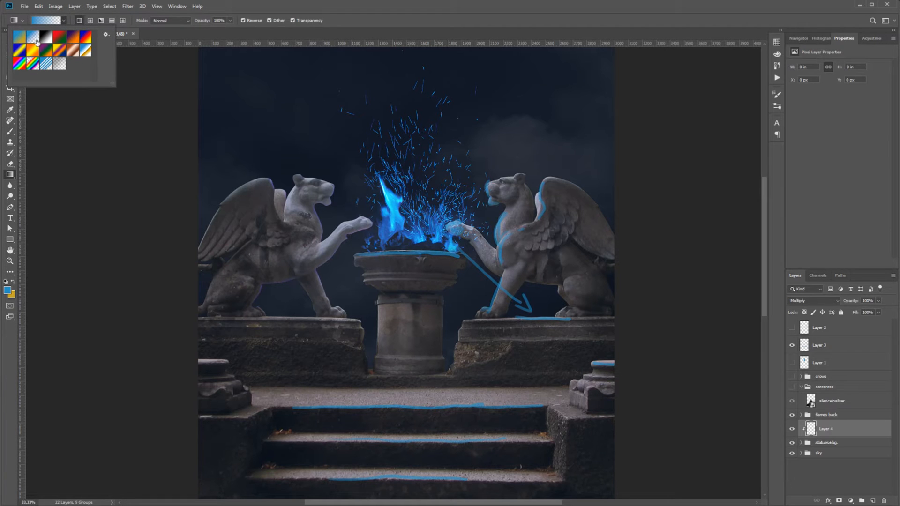
{"action": "left_click", "coordinate": [14, 295]}
{"action": "left_click", "coordinate": [12, 294]}
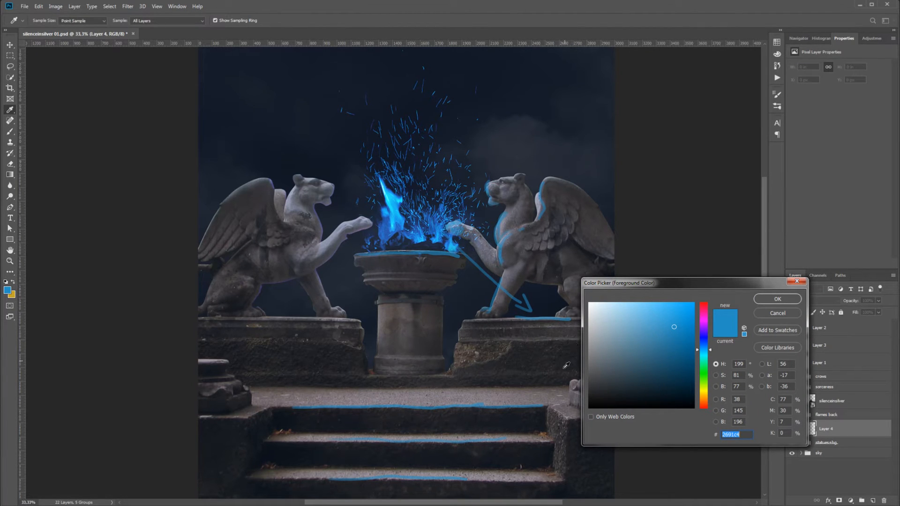
{"action": "left_click", "coordinate": [547, 312]}
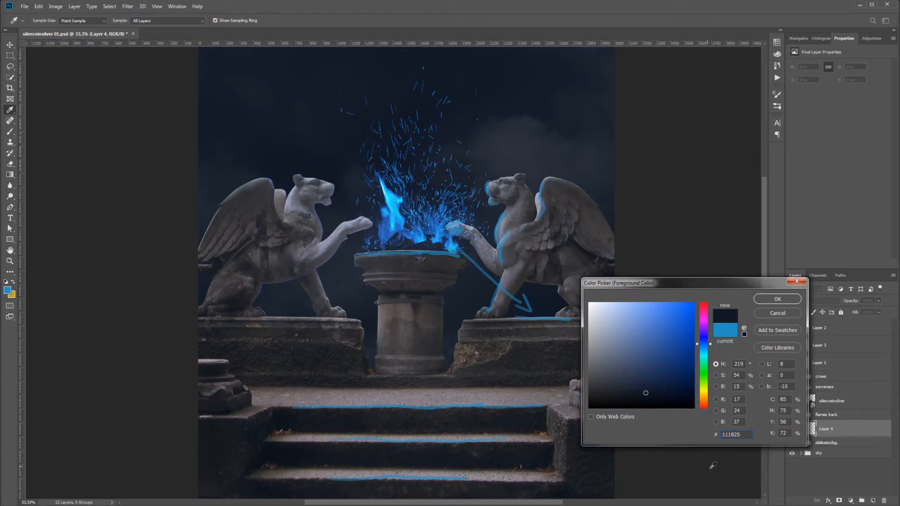
{"action": "left_click", "coordinate": [777, 300]}
{"action": "key", "text": "g"}
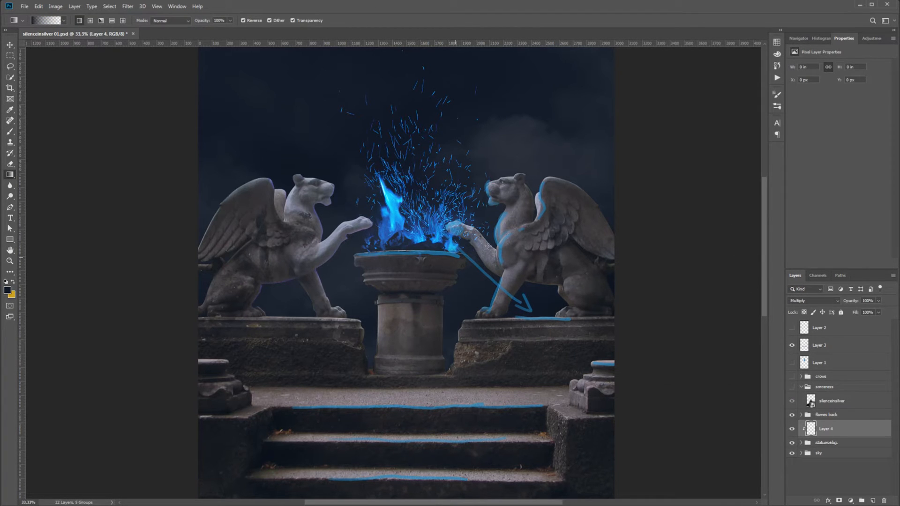
{"action": "left_click", "coordinate": [798, 39]}
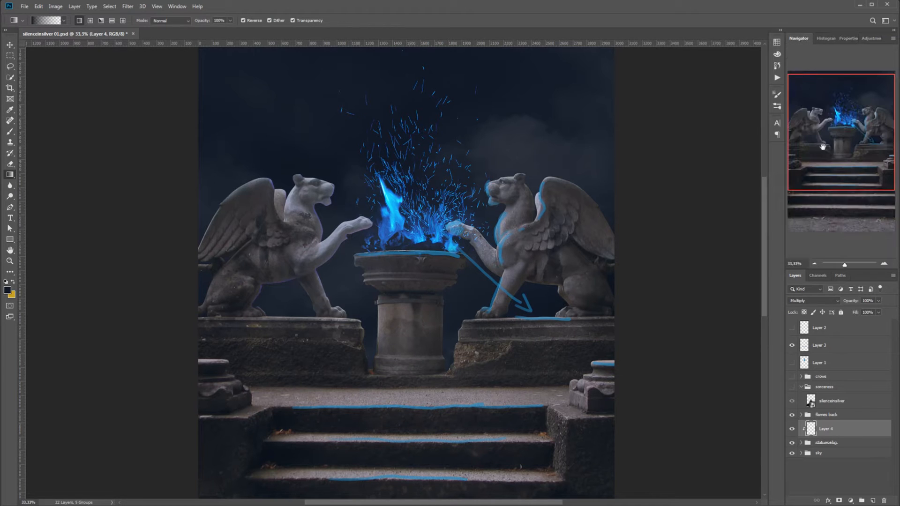
{"action": "left_click", "coordinate": [815, 264]}
{"action": "left_click", "coordinate": [816, 264]}
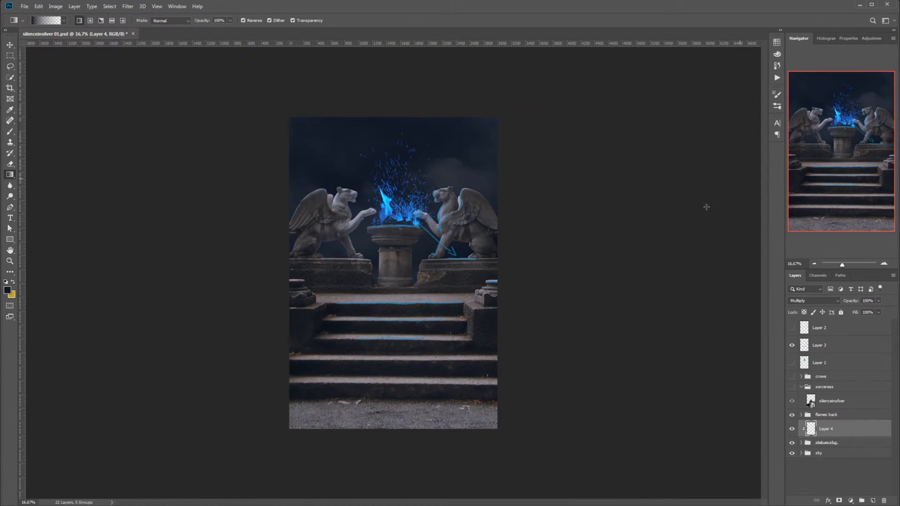
- Draw a reversed radial navy gradient outward from the fire on Layer 4, darkening the surroundings, and lower the layer's opacity to roughly half
{"action": "double_click", "coordinate": [11, 251]}
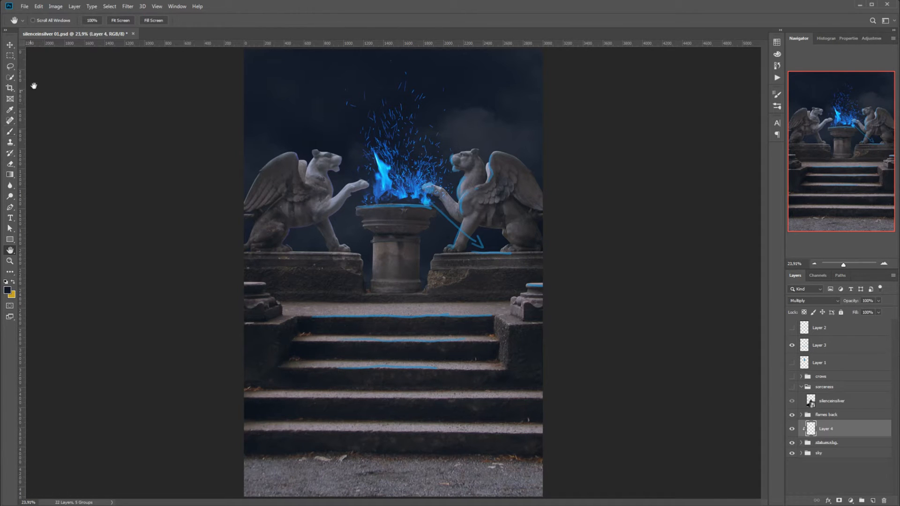
{"action": "left_click", "coordinate": [10, 175]}
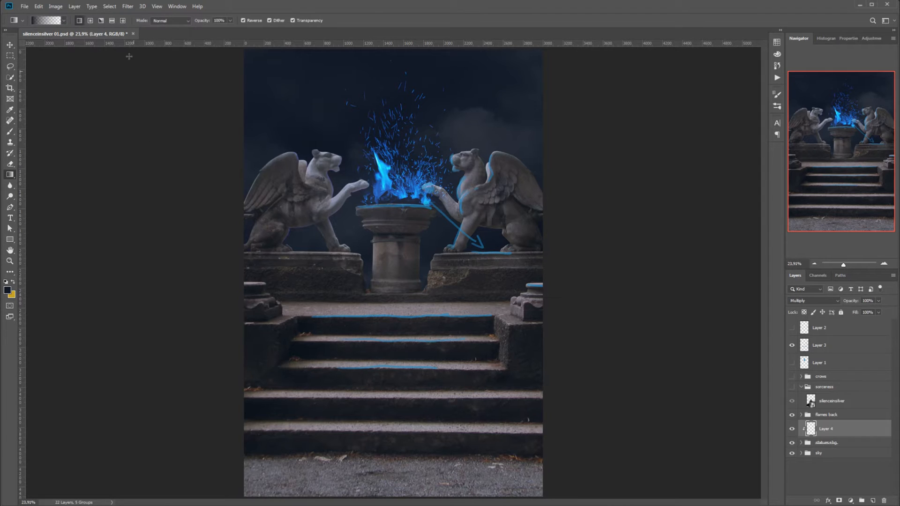
{"action": "left_click", "coordinate": [90, 20]}
{"action": "left_click_drag", "start_coordinate": [398, 183], "coordinate": [536, 492]}
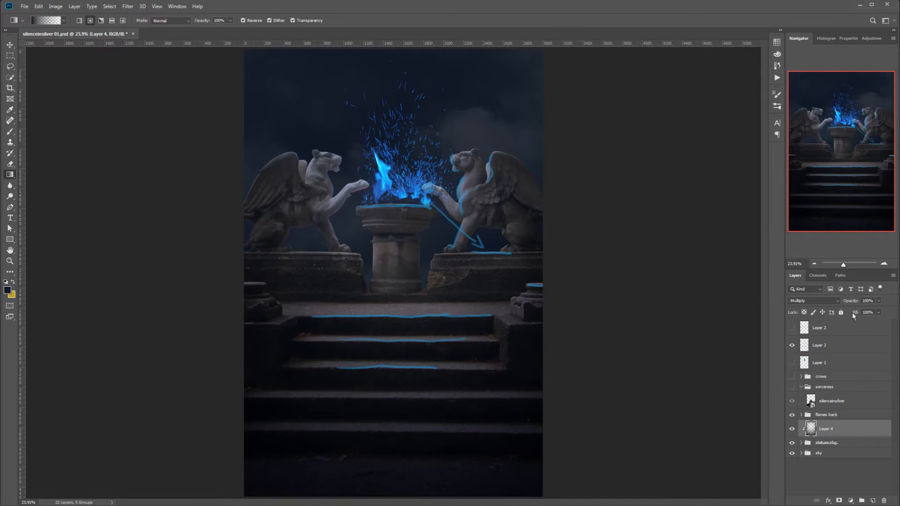
{"action": "left_click", "coordinate": [878, 312]}
{"action": "left_click", "coordinate": [859, 311]}
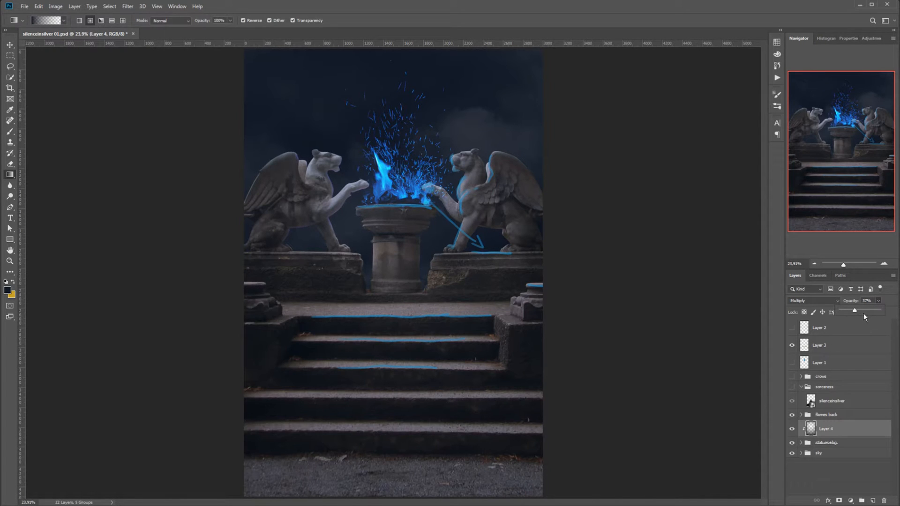
{"action": "left_click", "coordinate": [863, 313]}
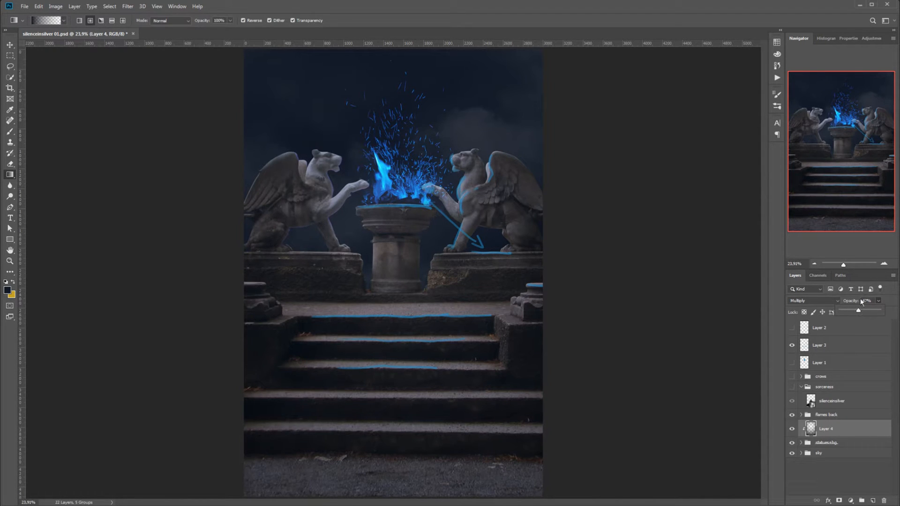
- Add a clipped layer above Layer 4, draw a small non-reversed radial gradient at the pedestal's base, and set the layer to Multiply
{"action": "left_click", "coordinate": [865, 429]}
{"action": "left_click", "coordinate": [872, 501]}
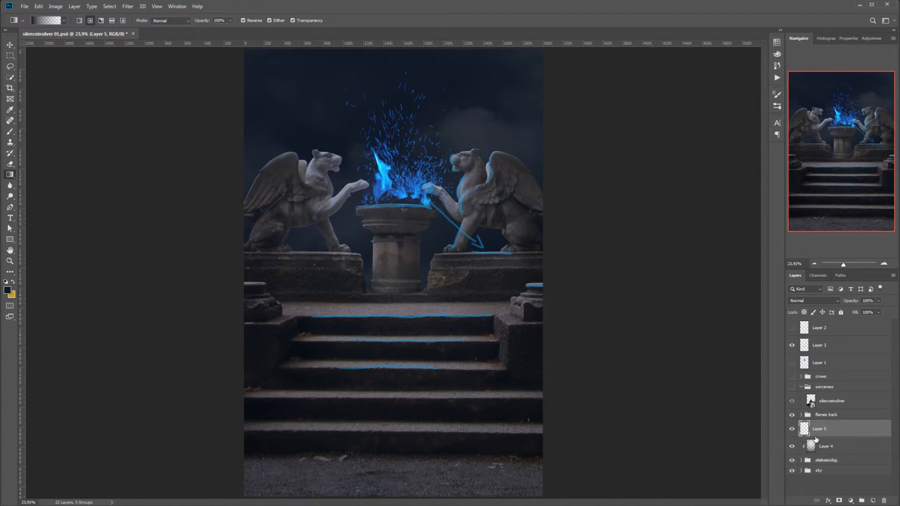
{"action": "left_click", "coordinate": [815, 437], "text": "alt"}
{"action": "left_click", "coordinate": [248, 21]}
{"action": "left_click_drag", "start_coordinate": [395, 278], "coordinate": [397, 331]}
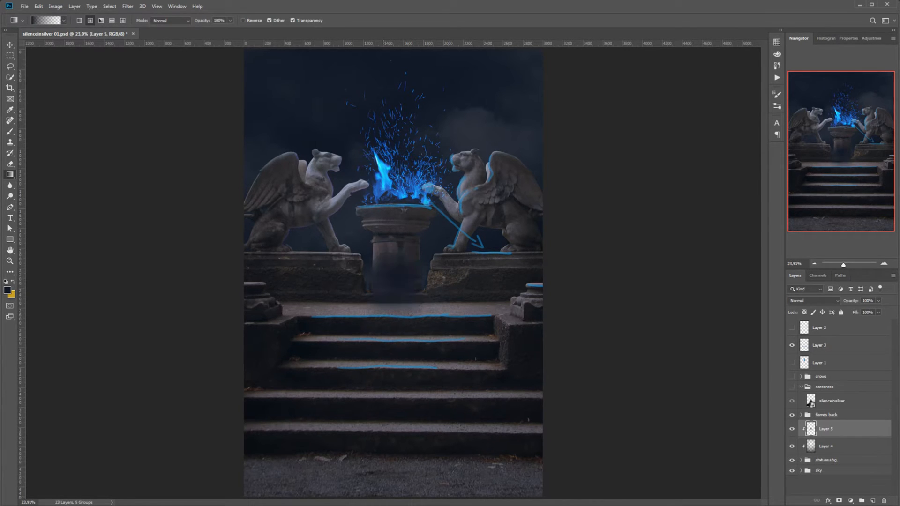
{"action": "left_click", "coordinate": [835, 302]}
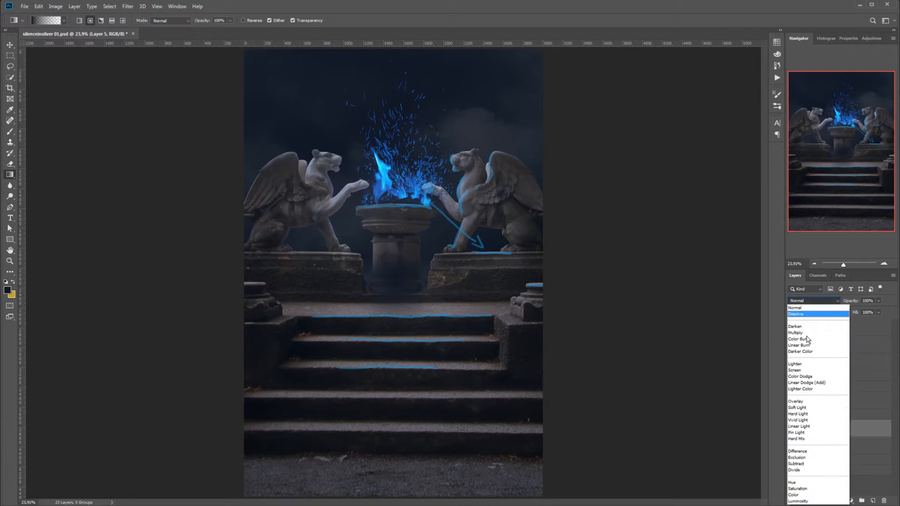
{"action": "left_click", "coordinate": [800, 334]}
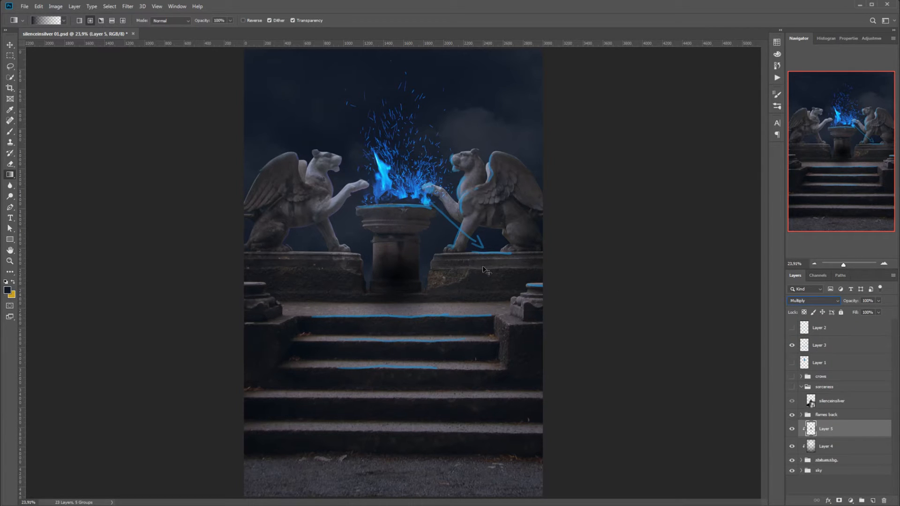
- Transform the shadow to about 218% width and 69% height, centered beneath the pedestal, and set its layer opacity to 75%
{"action": "key", "text": "ctrl+t"}
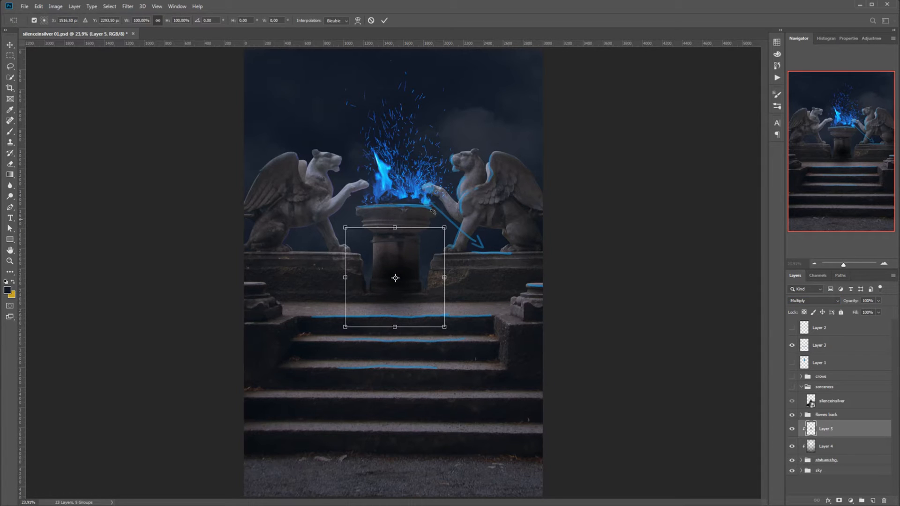
{"action": "left_click_drag", "start_coordinate": [397, 229], "coordinate": [401, 260]}
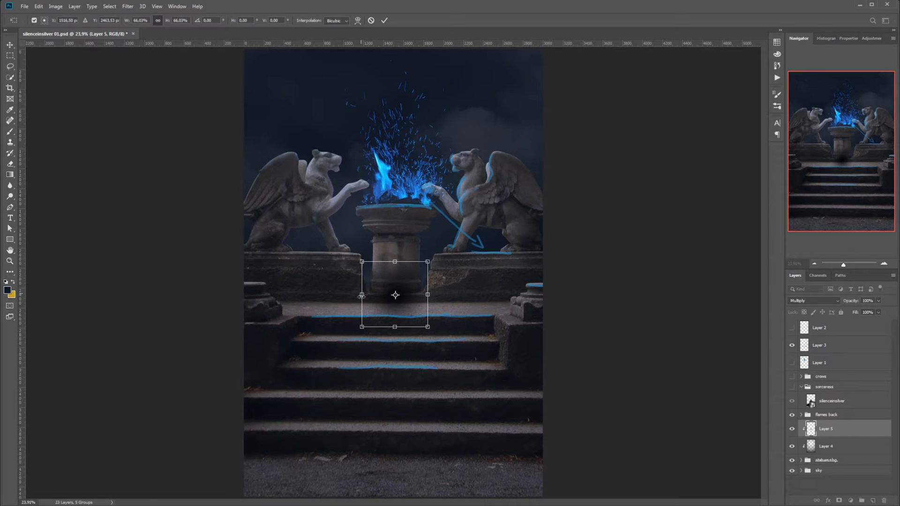
{"action": "left_click_drag", "start_coordinate": [362, 297], "coordinate": [329, 299]}
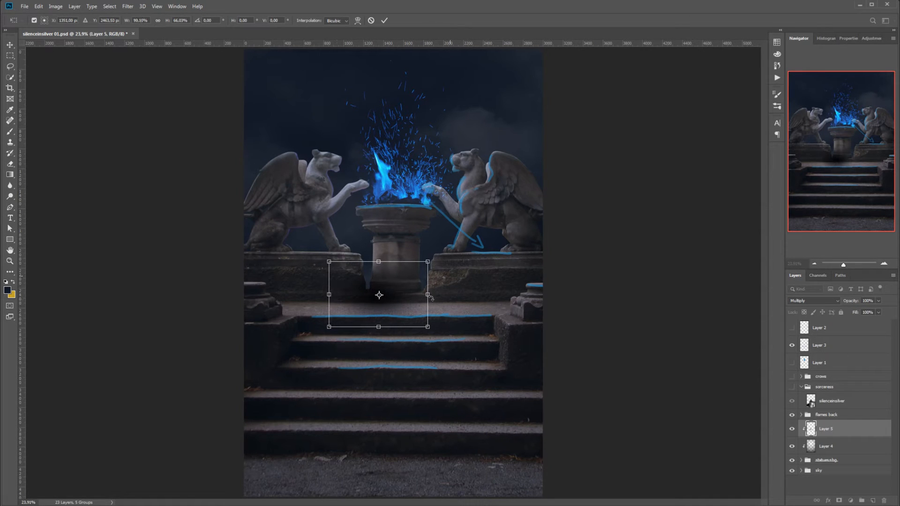
{"action": "left_click_drag", "start_coordinate": [431, 296], "coordinate": [476, 297]}
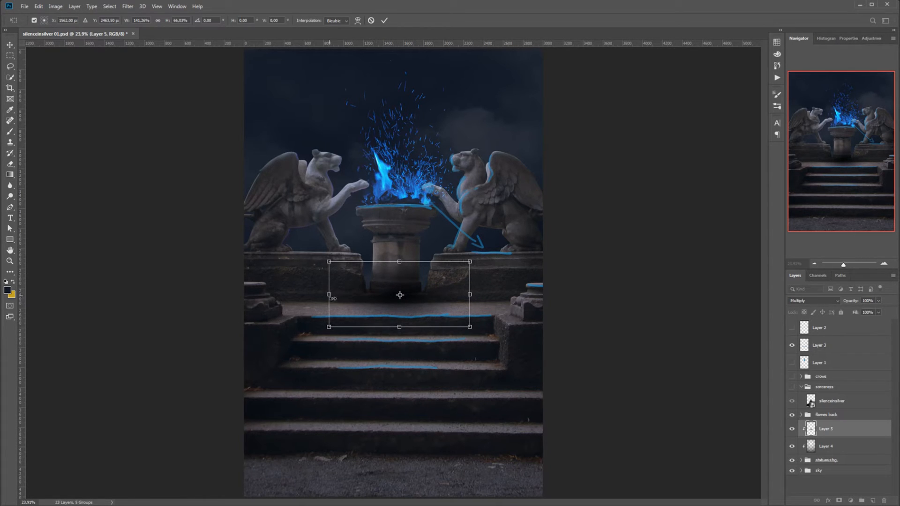
{"action": "left_click_drag", "start_coordinate": [333, 297], "coordinate": [313, 294]}
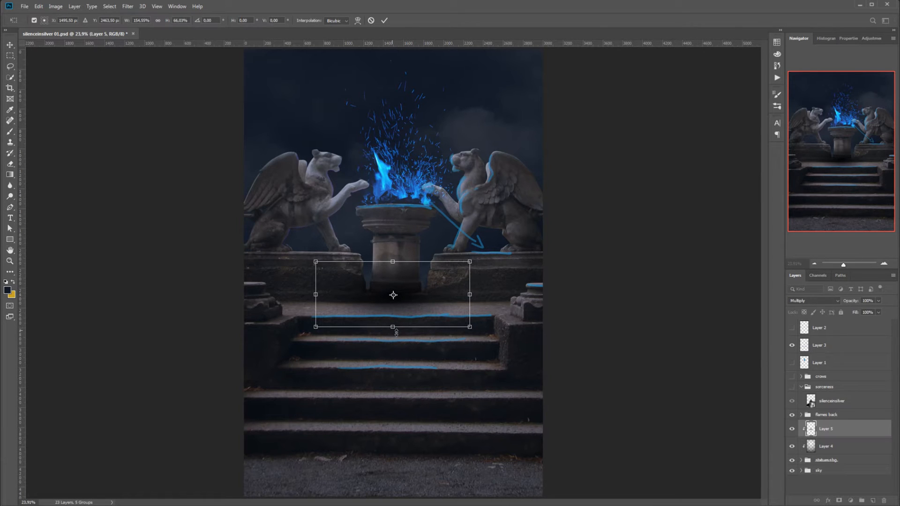
{"action": "mouse_move", "coordinate": [396, 332]}
{"action": "left_mouse_down"}
{"action": "mouse_move", "coordinate": [397, 320]}
{"action": "mouse_move", "coordinate": [396, 334]}
{"action": "left_mouse_up"}
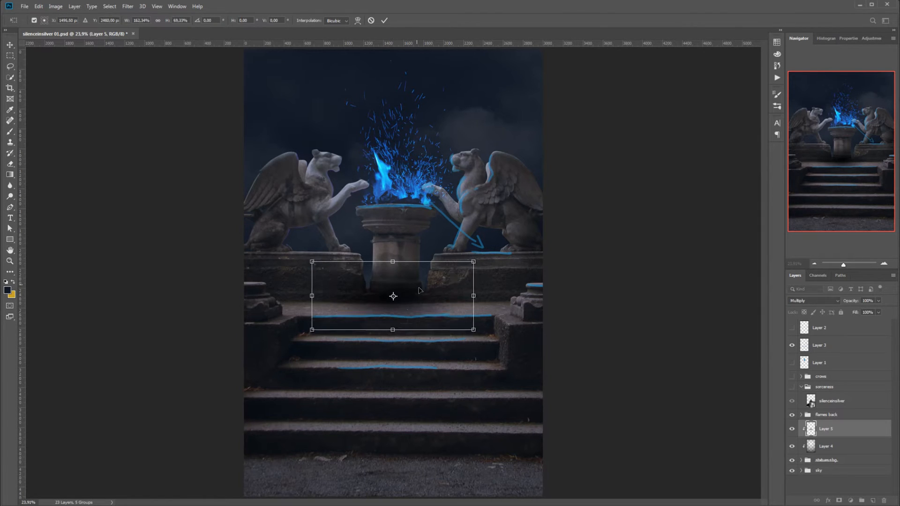
{"action": "left_click_drag", "start_coordinate": [312, 296], "coordinate": [282, 296]}
{"action": "left_click_drag", "start_coordinate": [401, 296], "coordinate": [406, 294]}
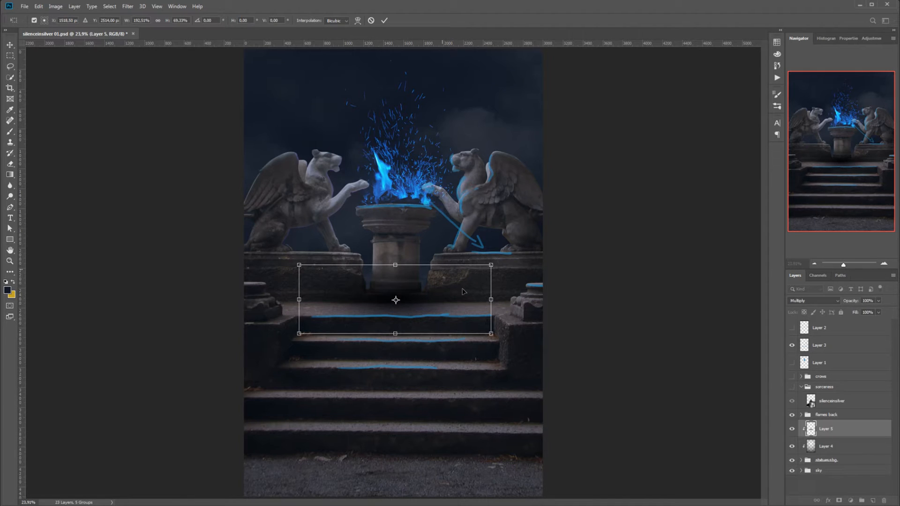
{"action": "left_click_drag", "start_coordinate": [499, 305], "coordinate": [512, 304]}
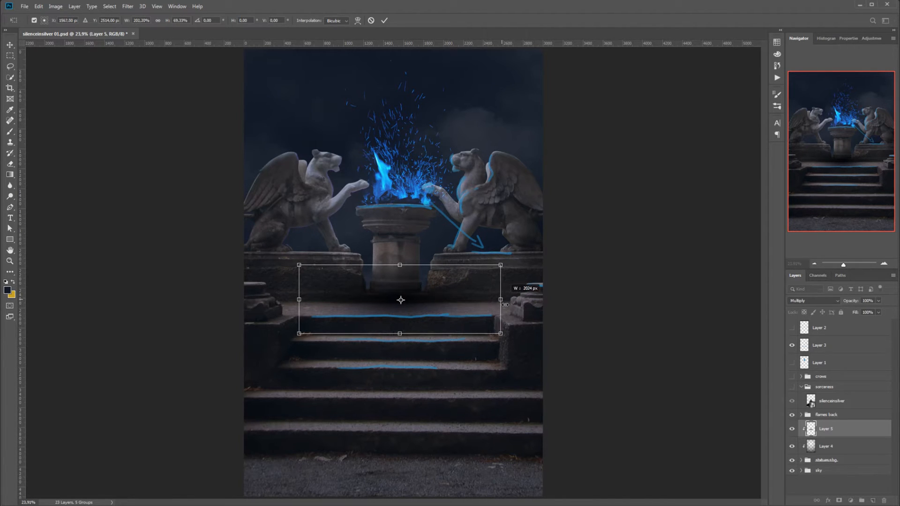
{"action": "left_click_drag", "start_coordinate": [304, 304], "coordinate": [293, 302]}
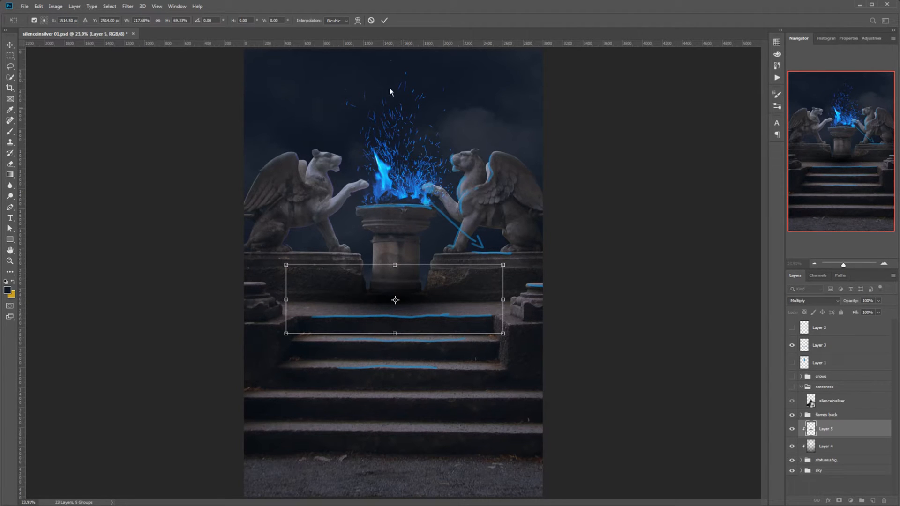
{"action": "left_click", "coordinate": [388, 24]}
{"action": "key", "text": "g"}
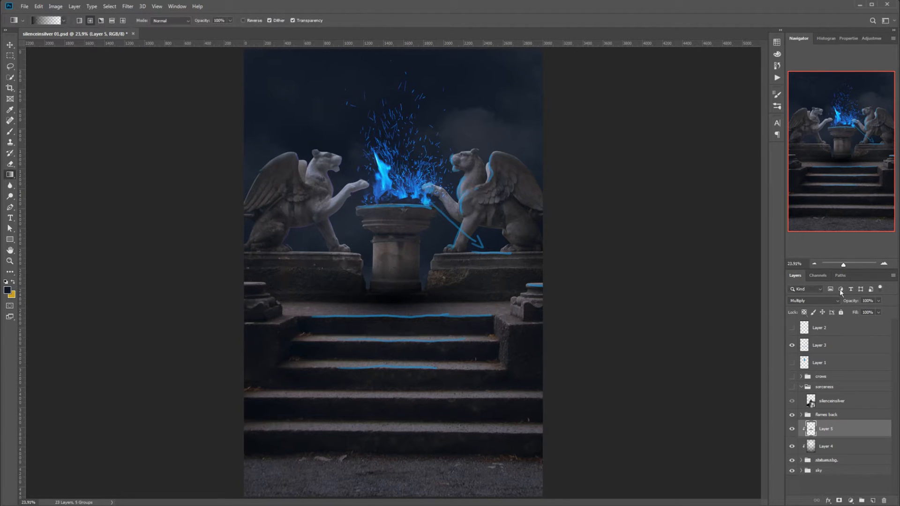
{"action": "left_click", "coordinate": [871, 313]}
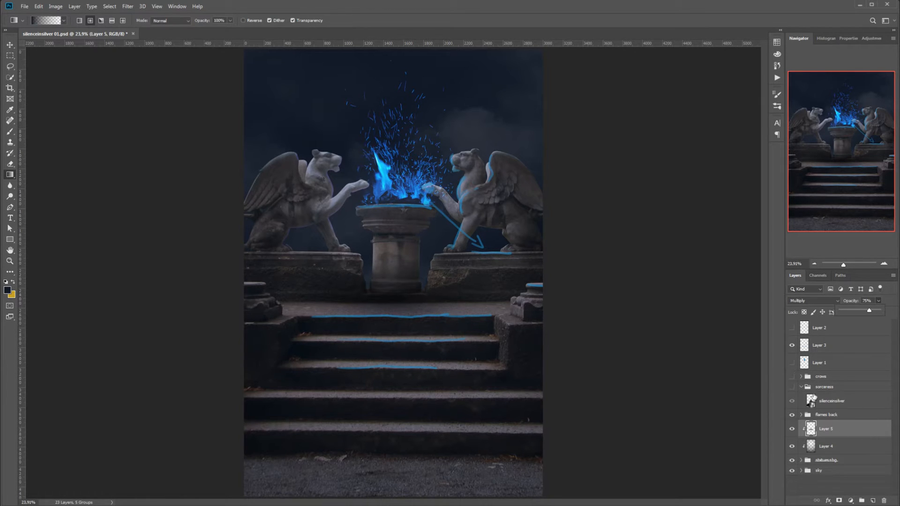
- Duplicate the pedestal shadow layer and move the copy up to just beneath the bowl's rim
{"action": "left_click_drag", "start_coordinate": [851, 437], "coordinate": [873, 501]}
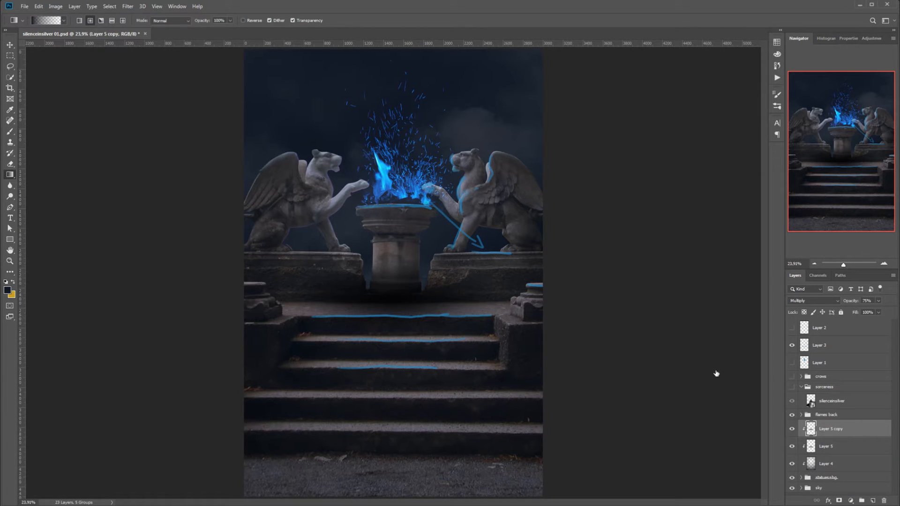
{"action": "key", "text": "v"}
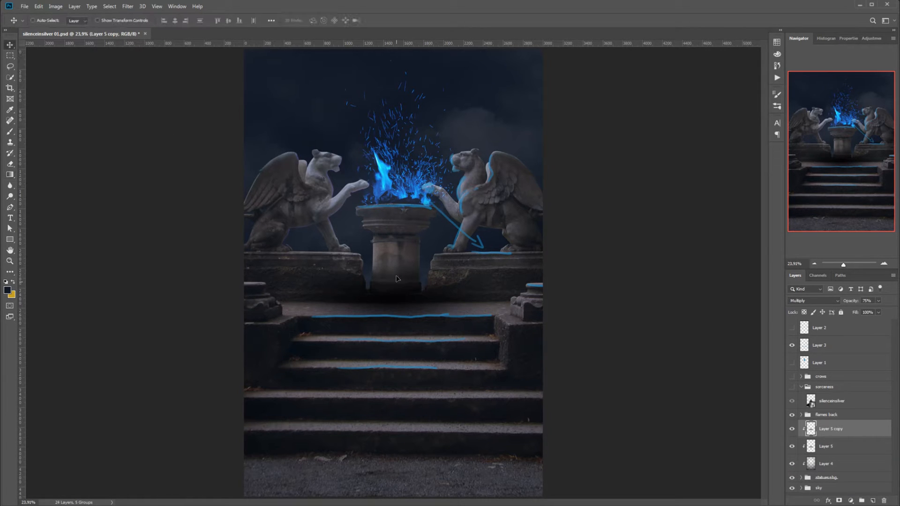
{"action": "left_click_drag", "start_coordinate": [398, 274], "coordinate": [393, 227]}
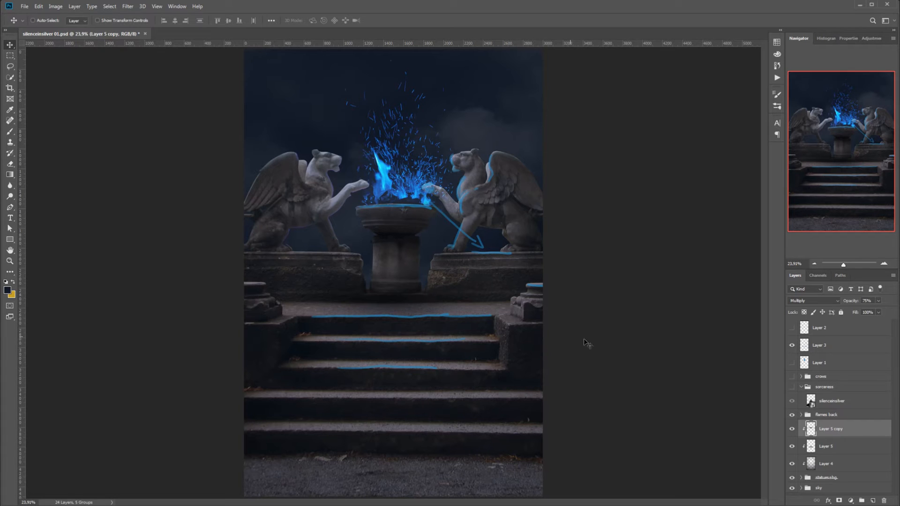
- Stretch the copied shadow to about 158% height over the pedestal column, and set the base shadow on Layer 5 to 40% opacity
{"action": "key", "text": "ctrl+t"}
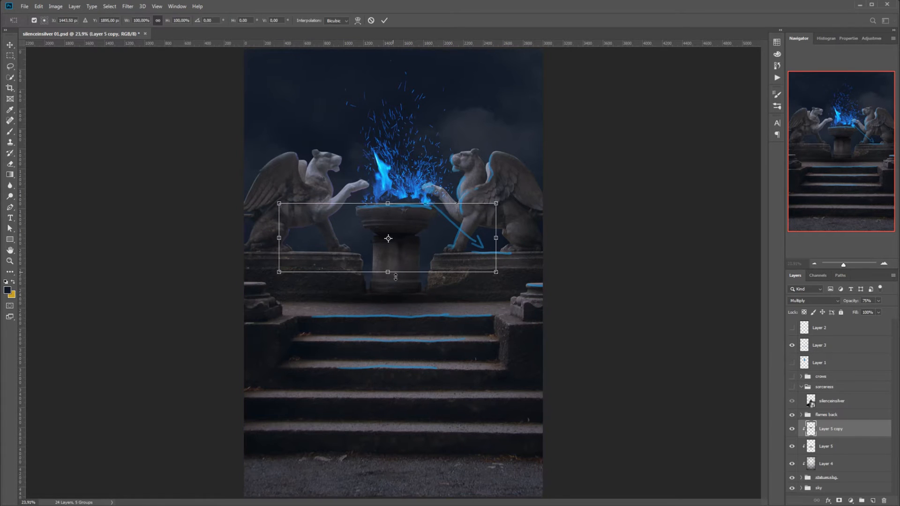
{"action": "left_click_drag", "start_coordinate": [391, 275], "coordinate": [392, 308]}
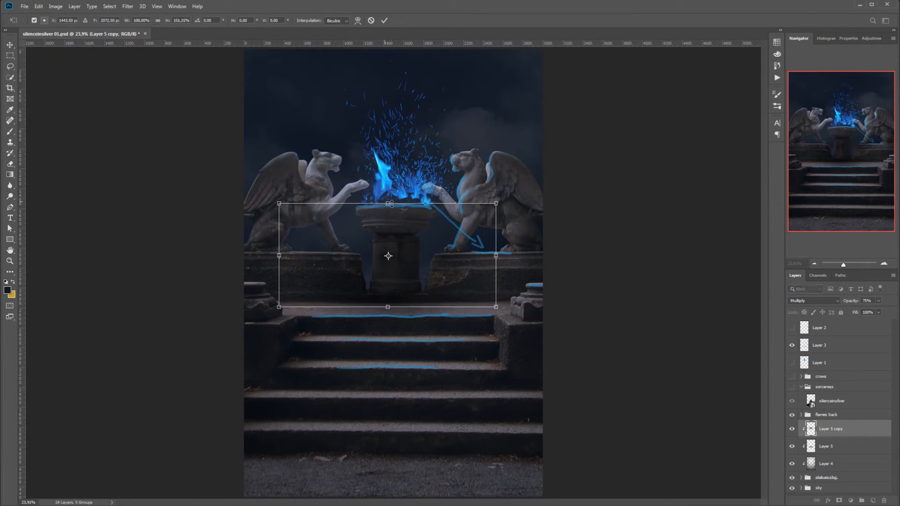
{"action": "left_click_drag", "start_coordinate": [391, 204], "coordinate": [391, 189]}
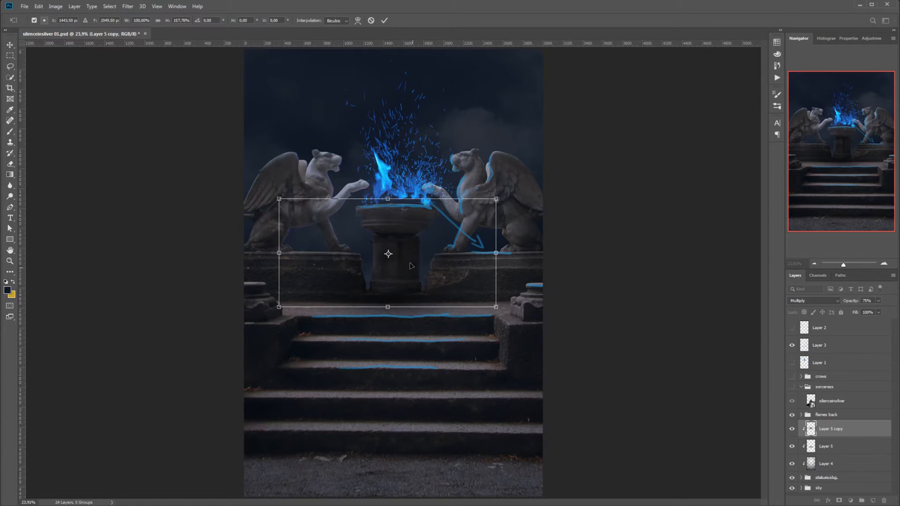
{"action": "mouse_move", "coordinate": [414, 256]}
{"action": "left_mouse_down"}
{"action": "mouse_move", "coordinate": [418, 247]}
{"action": "mouse_move", "coordinate": [412, 263]}
{"action": "left_mouse_up"}
{"action": "left_click", "coordinate": [384, 21]}
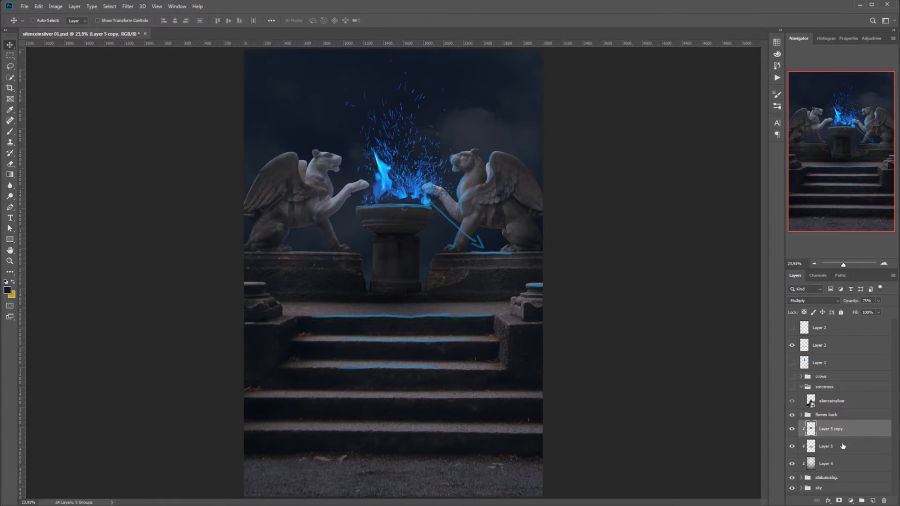
{"action": "left_click", "coordinate": [861, 446]}
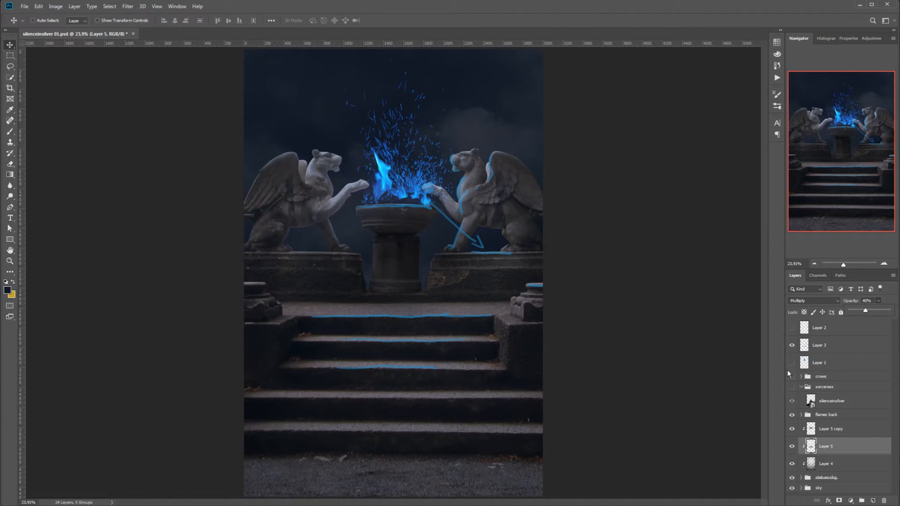
{"action": "left_click", "coordinate": [854, 441]}
- Add a new layer above Layer 5 copy and clip it to the statues group
{"action": "left_click", "coordinate": [853, 429]}
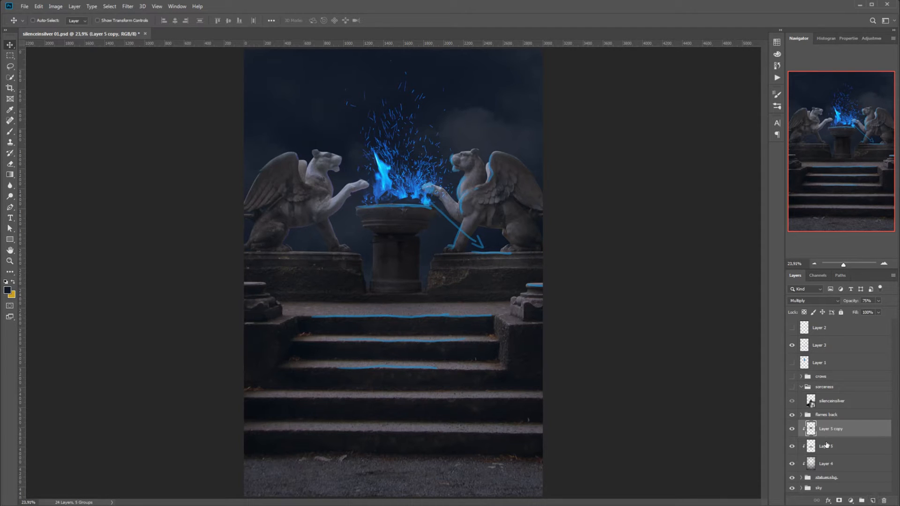
{"action": "left_click", "coordinate": [873, 501]}
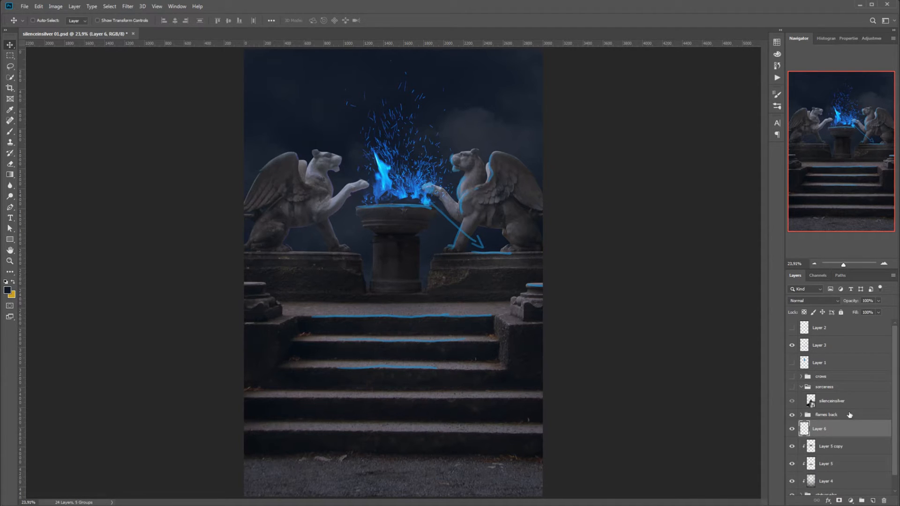
{"action": "left_click", "coordinate": [825, 442], "text": "alt"}
- Lower the soft brush's opacity to 28% and set Layer 6's blend mode to Multiply
{"action": "key", "text": "b"}
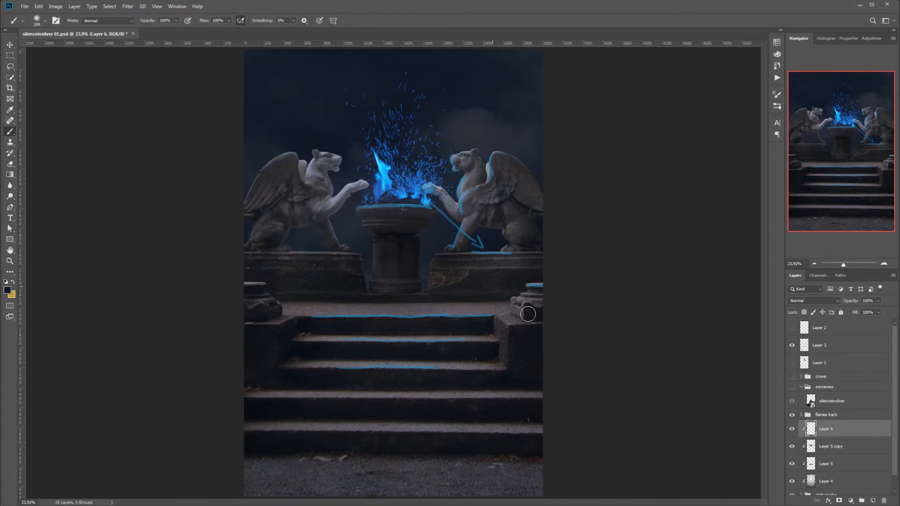
{"action": "right_click", "coordinate": [491, 259]}
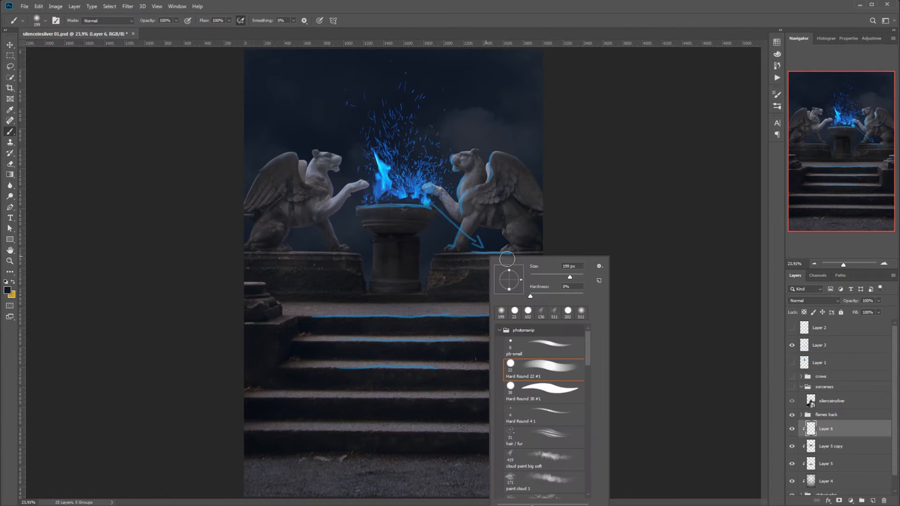
{"action": "left_click", "coordinate": [176, 21]}
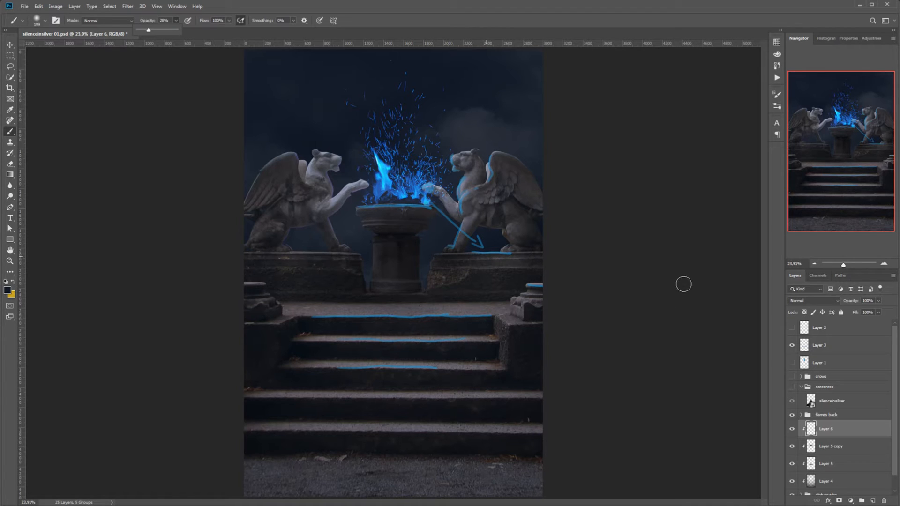
{"action": "left_click", "coordinate": [824, 302]}
{"action": "left_click", "coordinate": [813, 335]}
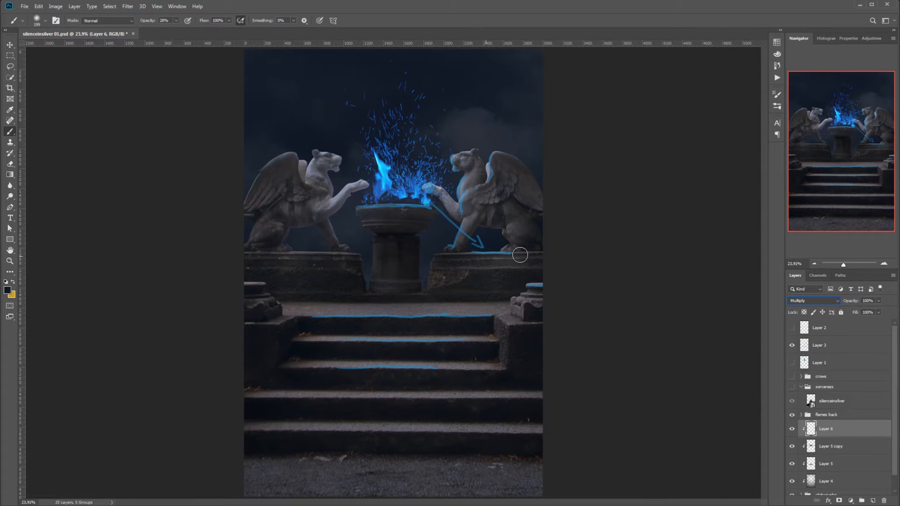
- Paint dark shading over the wings and bodies of both statues on Layer 6, and hide the blue sketch guide on Layer 3
{"action": "right_click", "coordinate": [523, 308]}
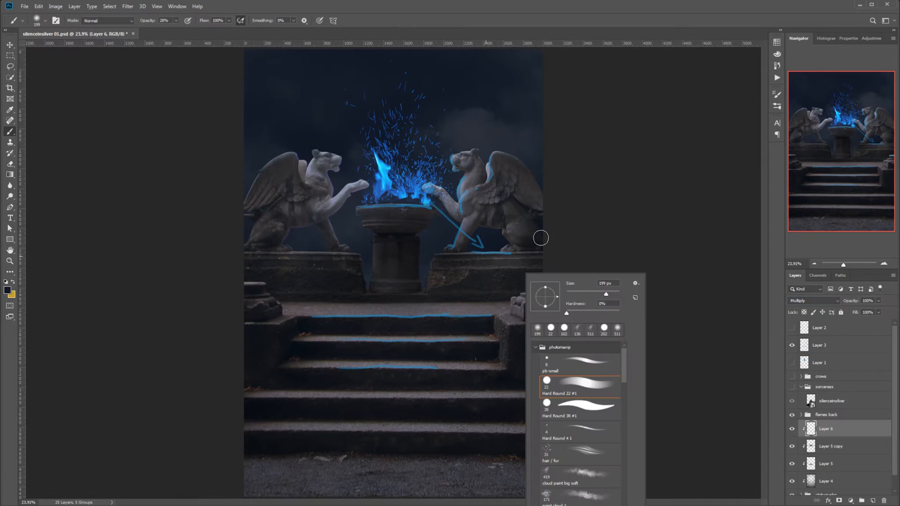
{"action": "left_click", "coordinate": [604, 218]}
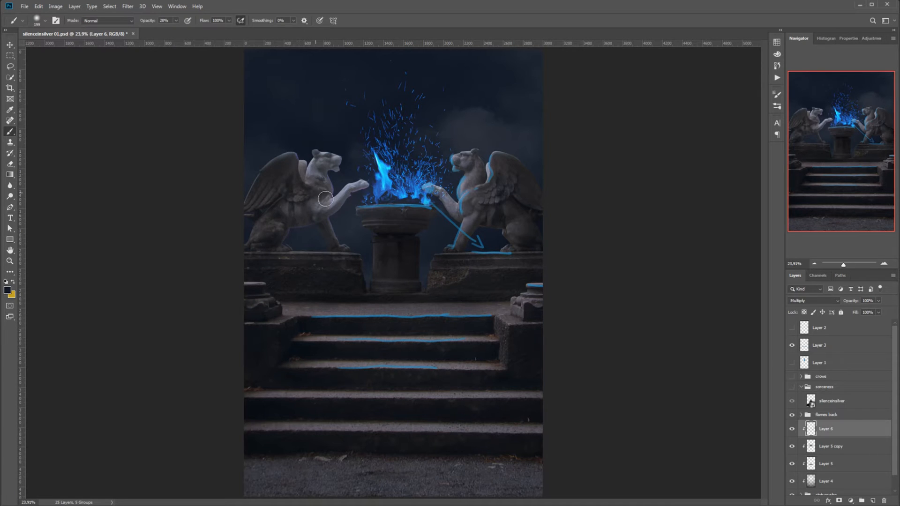
{"action": "mouse_move", "coordinate": [298, 182]}
{"action": "left_mouse_down"}
{"action": "mouse_move", "coordinate": [276, 196]}
{"action": "mouse_move", "coordinate": [293, 194]}
{"action": "left_mouse_up"}
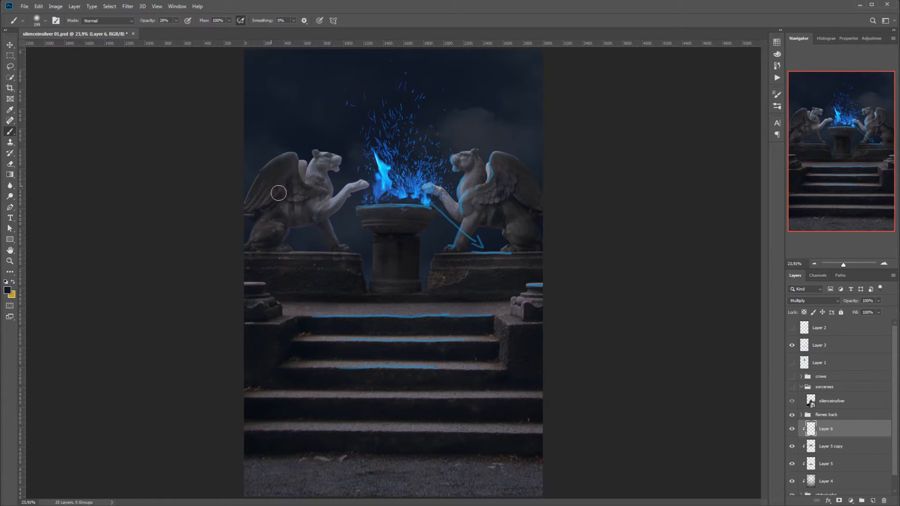
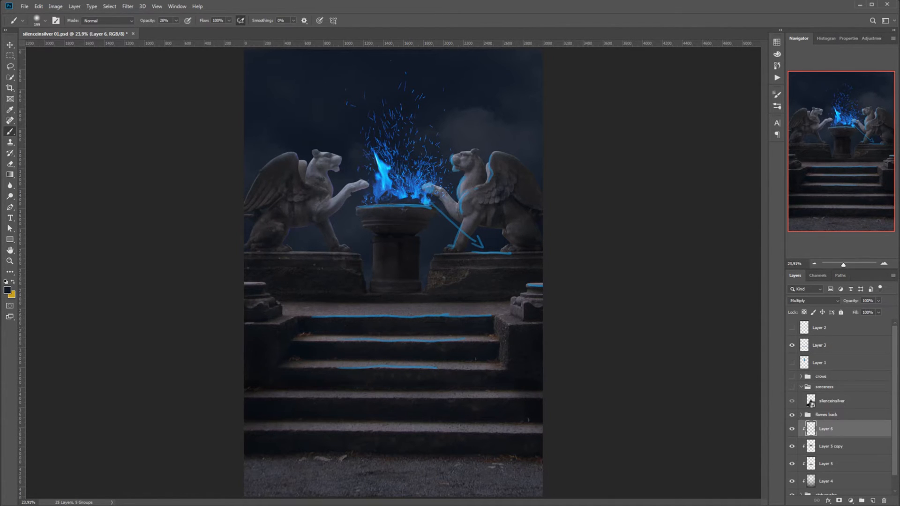
{"action": "scroll", "coordinate": [839, 407], "scroll_direction": "down", "scroll_amount": 1}
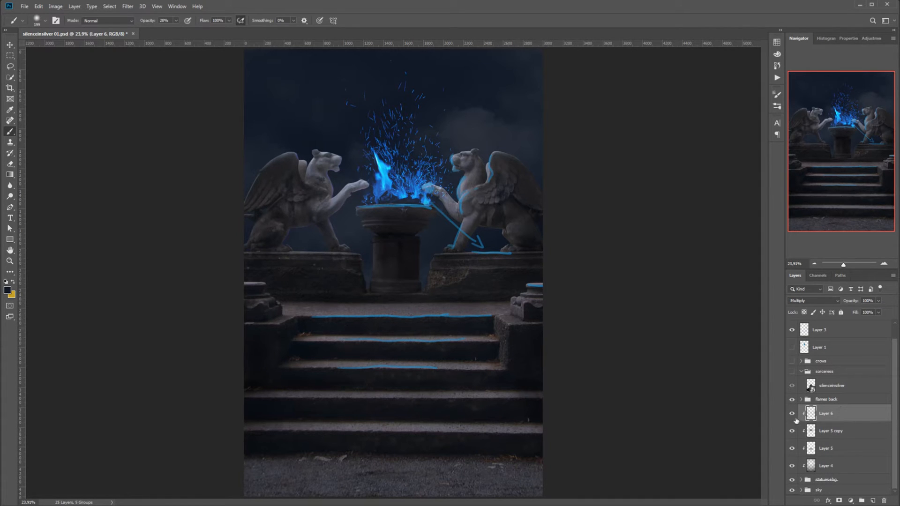
{"action": "mouse_move", "coordinate": [795, 418]}
{"action": "left_mouse_down"}
{"action": "mouse_move", "coordinate": [800, 481]}
{"action": "mouse_move", "coordinate": [795, 417]}
{"action": "left_mouse_up"}
{"action": "left_click", "coordinate": [792, 330]}
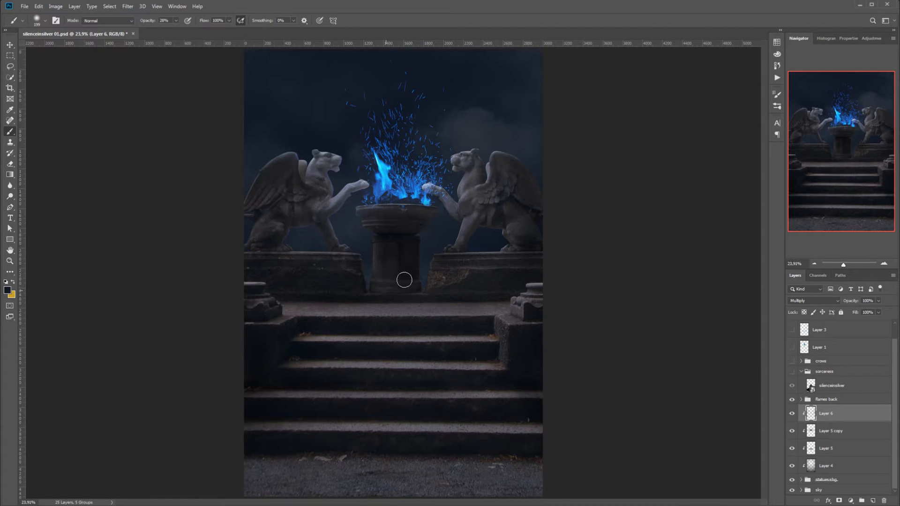
- Add a new clipped layer and move it beneath Layer 4, directly above the statues group
{"action": "left_click", "coordinate": [873, 501]}
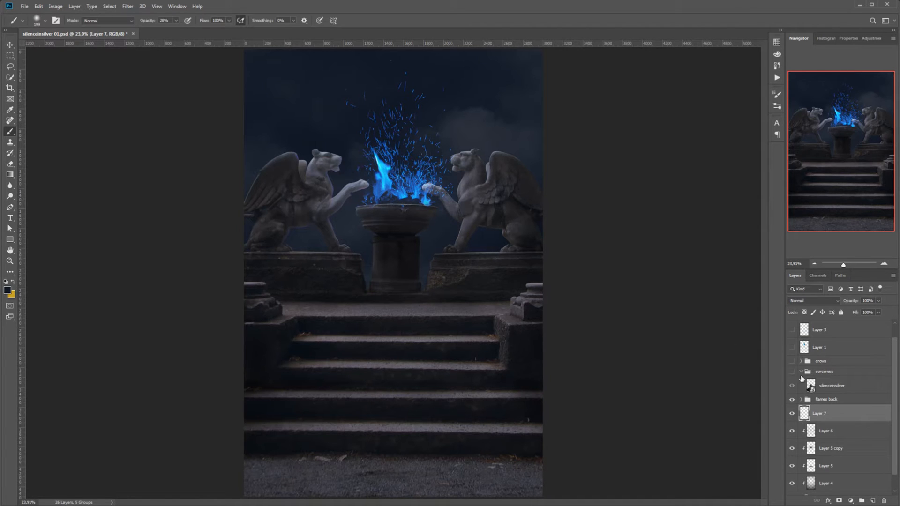
{"action": "left_click", "coordinate": [814, 423], "text": "alt"}
{"action": "left_click", "coordinate": [888, 266]}
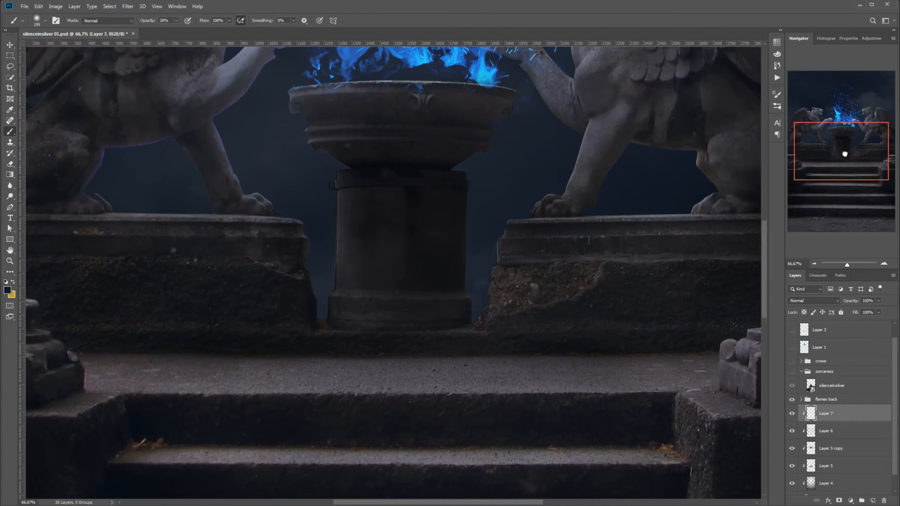
{"action": "left_click_drag", "start_coordinate": [845, 153], "coordinate": [839, 127]}
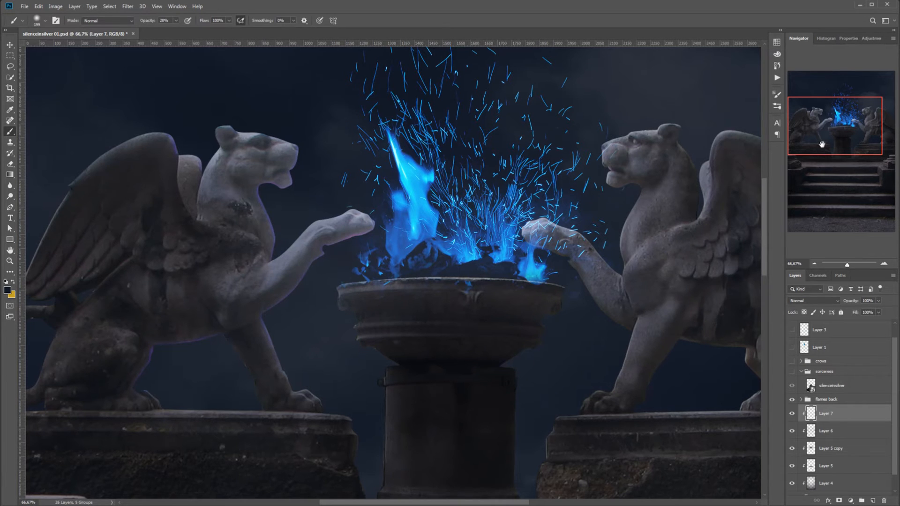
{"action": "left_click_drag", "start_coordinate": [822, 144], "coordinate": [815, 147]}
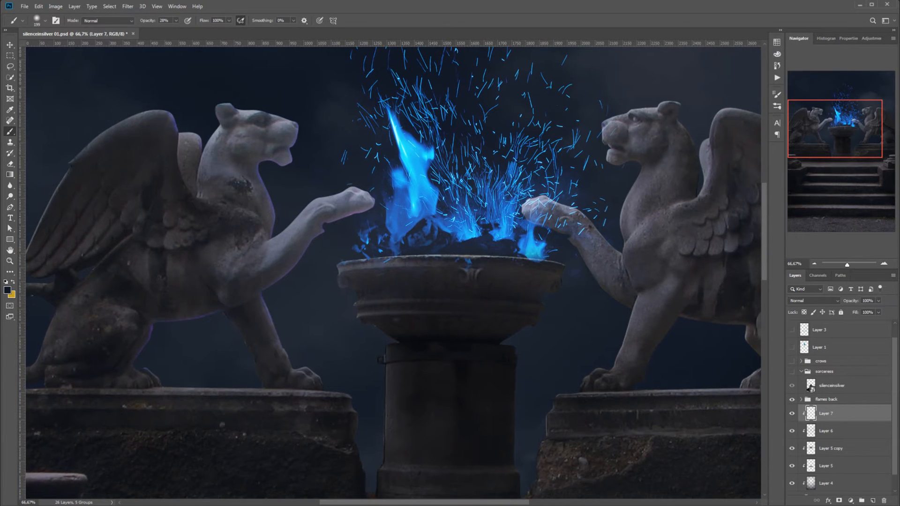
{"action": "scroll", "coordinate": [887, 408], "scroll_direction": "down", "scroll_amount": 1}
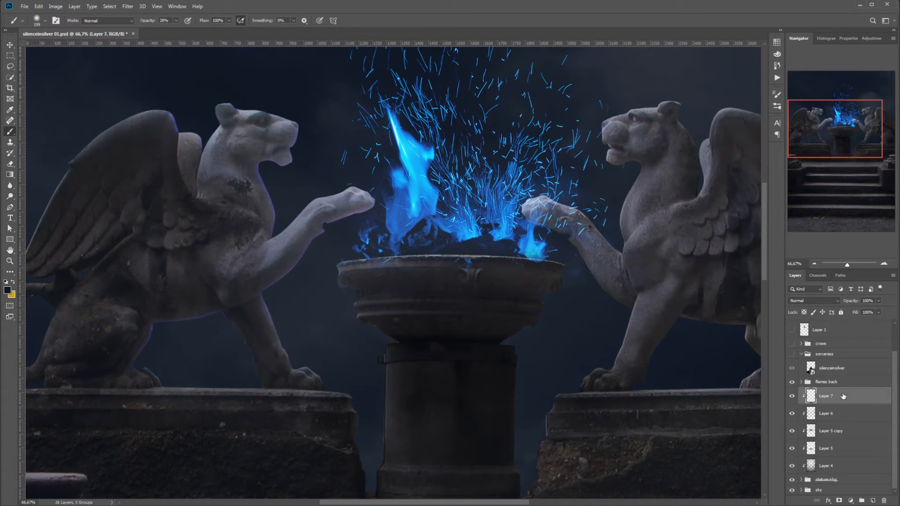
{"action": "left_click_drag", "start_coordinate": [843, 396], "coordinate": [846, 473]}
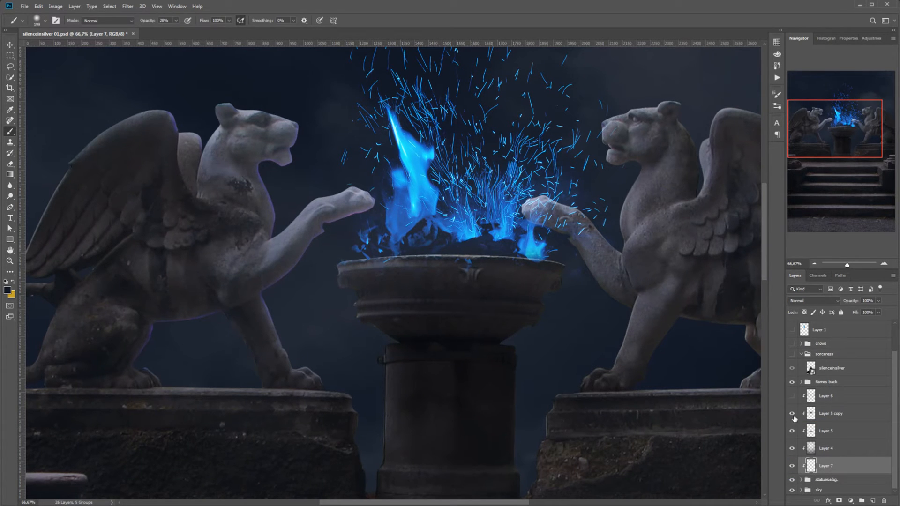
- Hide the four shading layers above Layer 7 and set Layer 7's blend mode to Color
{"action": "left_click_drag", "start_coordinate": [795, 419], "coordinate": [795, 436]}
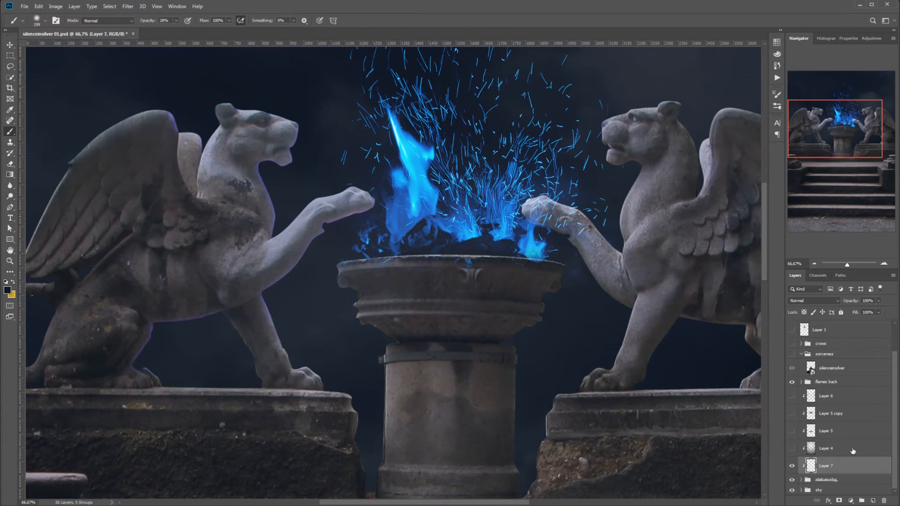
{"action": "left_click", "coordinate": [807, 304]}
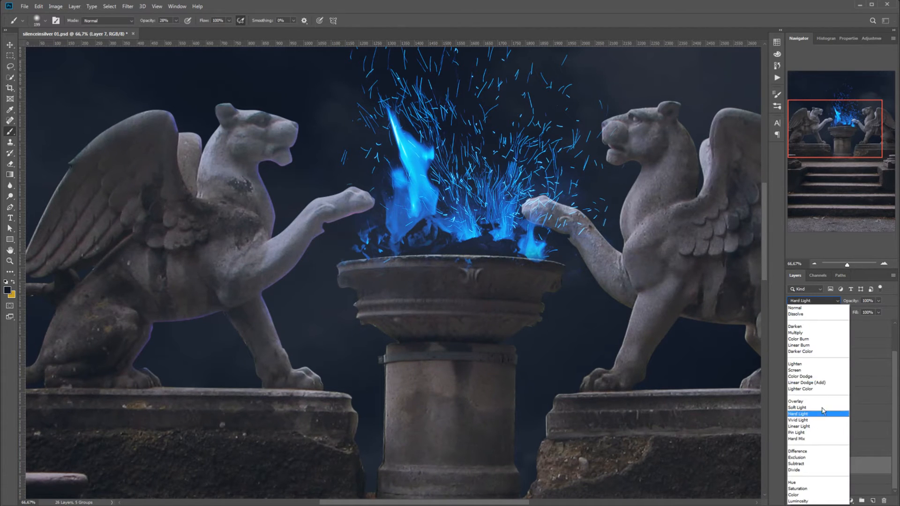
{"action": "left_click", "coordinate": [799, 497]}
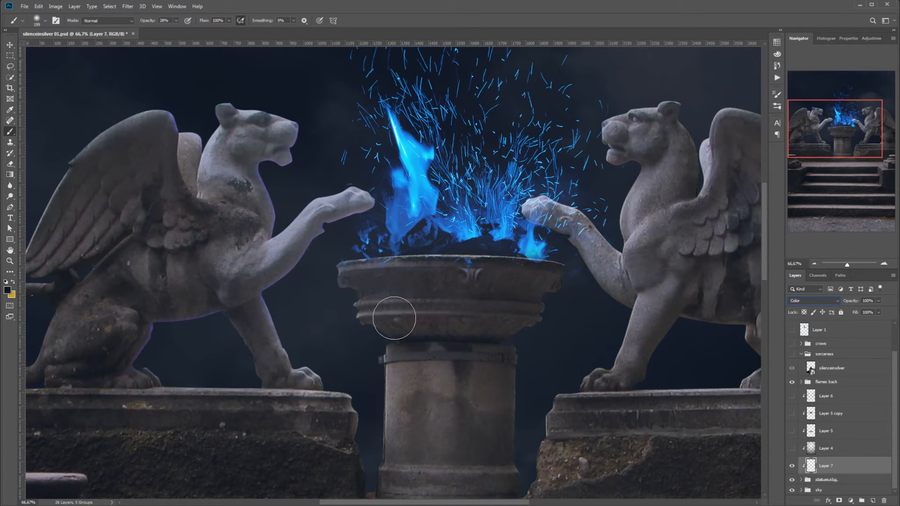
- Paint over the purple edge fringes of the statues with sampled grey stone colour, using a 37 px brush at 87% opacity
{"action": "right_click", "coordinate": [390, 281]}
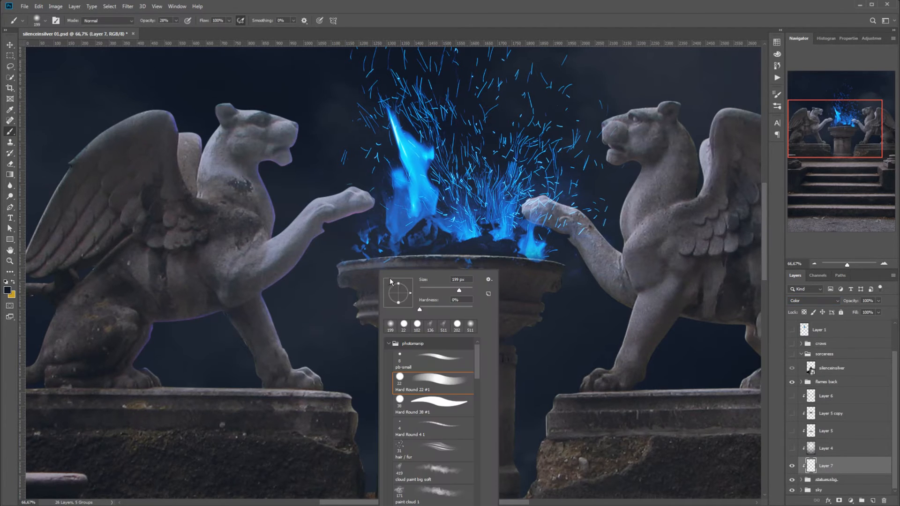
{"action": "left_click_drag", "start_coordinate": [445, 293], "coordinate": [440, 293]}
{"action": "left_click", "coordinate": [257, 307], "text": "alt"}
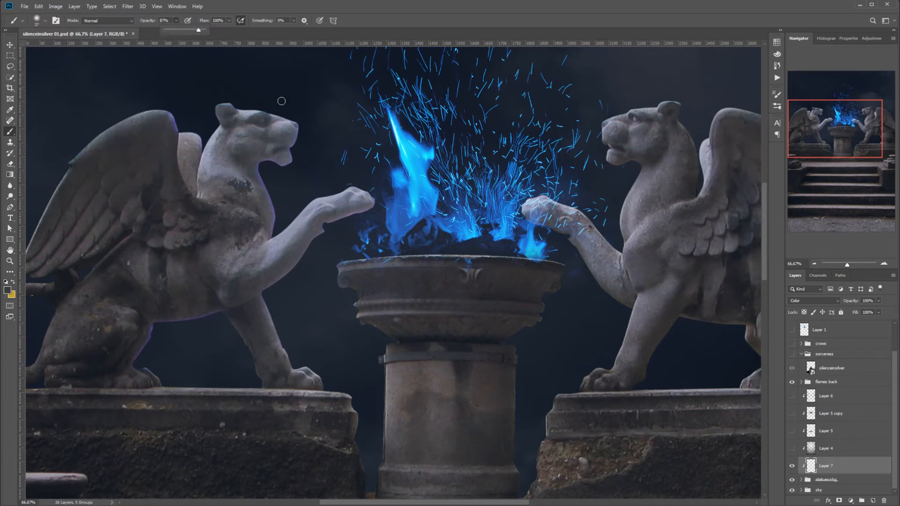
{"action": "left_click", "coordinate": [362, 196]}
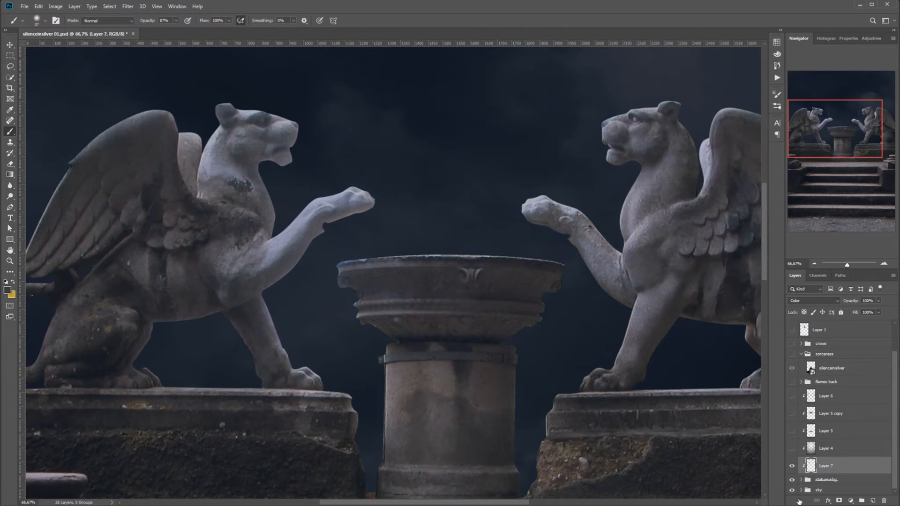
- Show the flames back group, compare the statues with and without Layer 7, and turn the shading layers back on
{"action": "left_click", "coordinate": [792, 382]}
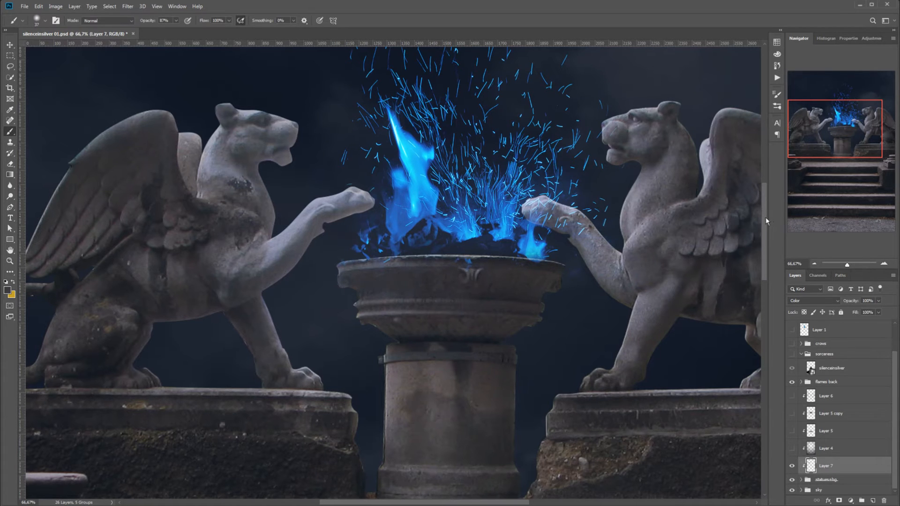
{"action": "left_click", "coordinate": [793, 467]}
{"action": "left_click", "coordinate": [794, 467]}
{"action": "left_click", "coordinate": [792, 396]}
{"action": "left_click", "coordinate": [792, 413]}
- Add a new layer above Layer 6, clip it to the statues group and set its blend mode to Soft Light
{"action": "left_click", "coordinate": [803, 396]}
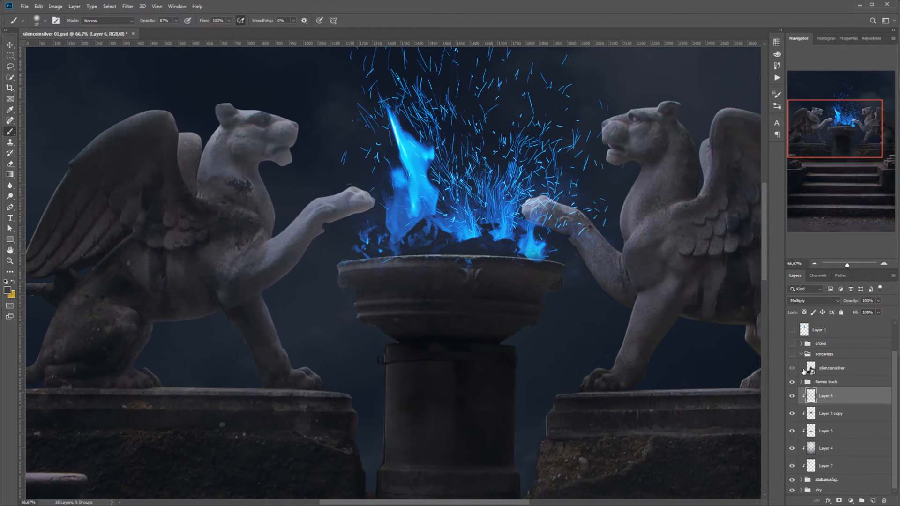
{"action": "left_click", "coordinate": [874, 499]}
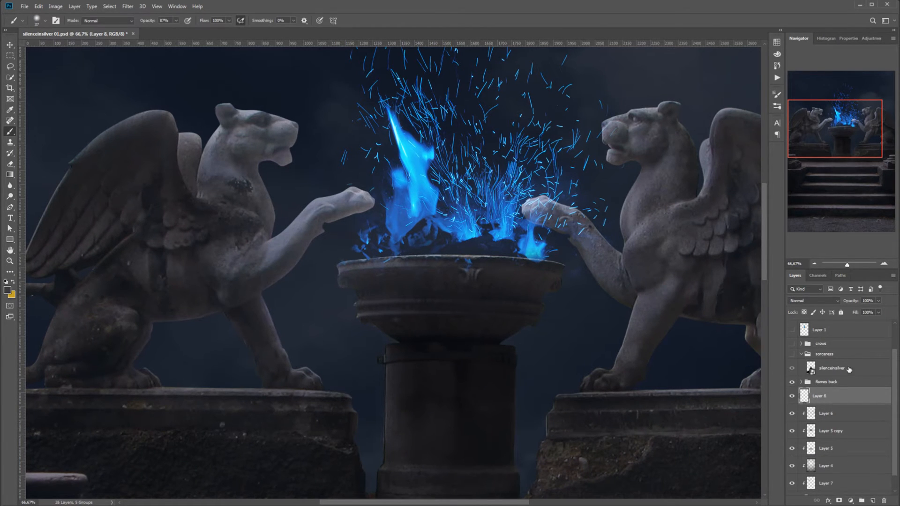
{"action": "left_click", "coordinate": [812, 406], "text": "alt"}
{"action": "left_click", "coordinate": [820, 301]}
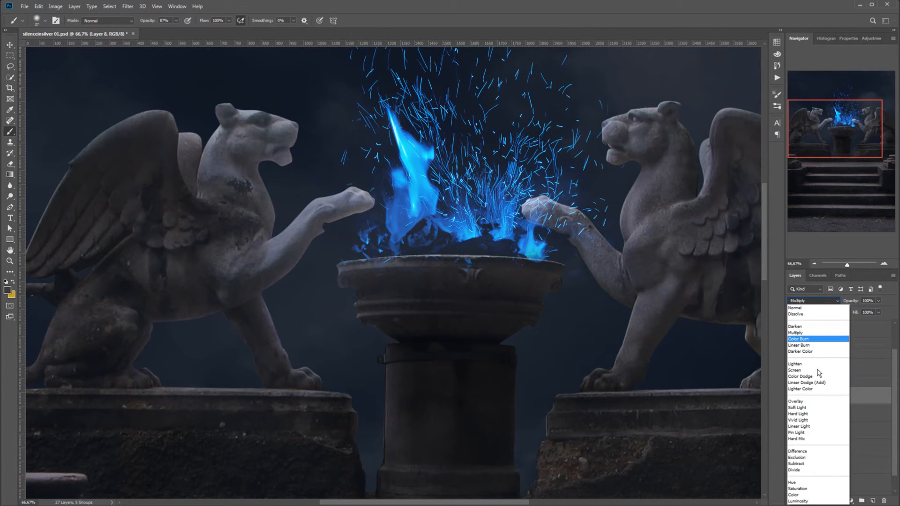
{"action": "left_click", "coordinate": [799, 408]}
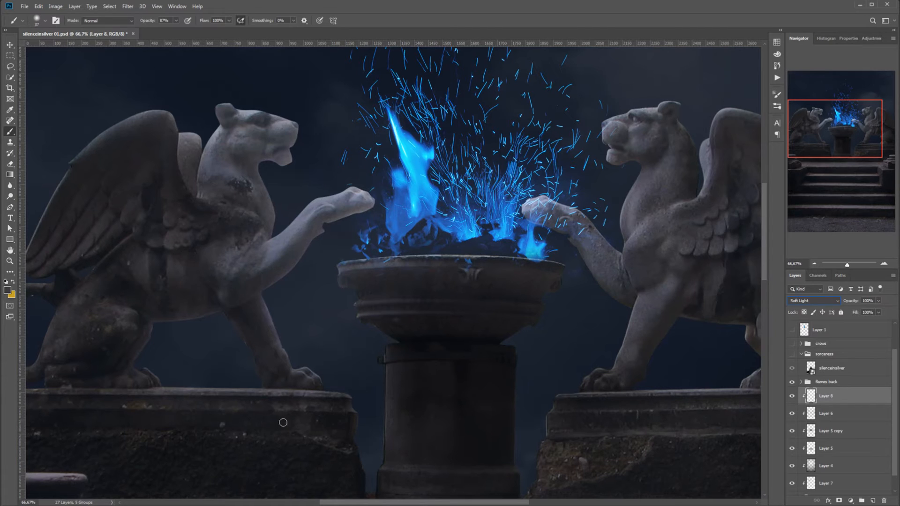
- Sample a dark blue from the night background beside the pedestal as the painting colour
{"action": "left_click", "coordinate": [420, 362], "text": "alt"}
{"action": "left_click", "coordinate": [350, 360], "text": "alt"}
{"action": "left_click", "coordinate": [358, 380], "text": "alt"}
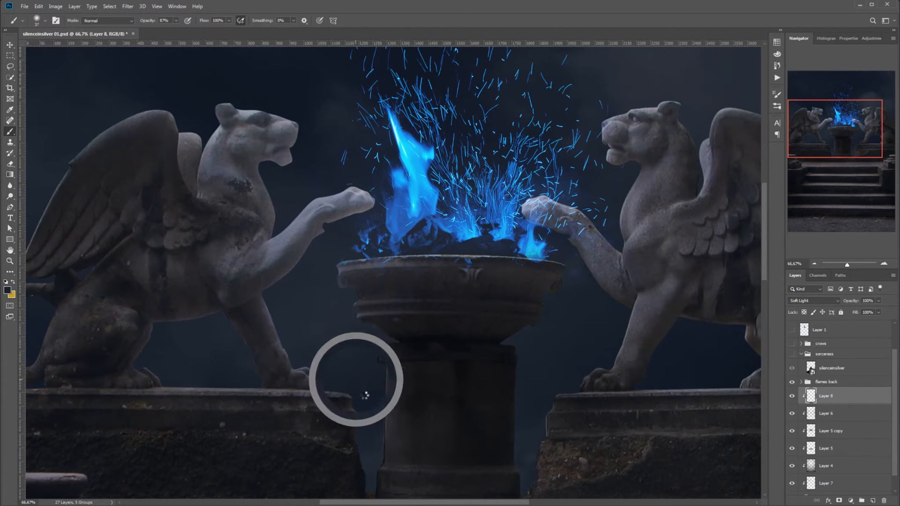
{"action": "left_click", "coordinate": [369, 397], "text": "alt"}
{"action": "left_click", "coordinate": [521, 394], "text": "alt"}
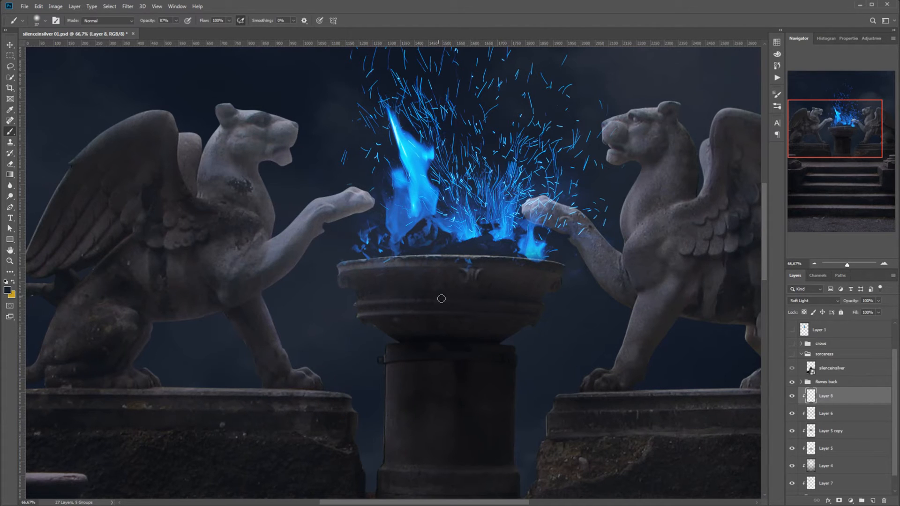
- Enlarge the soft brush and lower its opacity to 26%
{"action": "right_click", "coordinate": [441, 299]}
{"action": "left_click", "coordinate": [500, 313]}
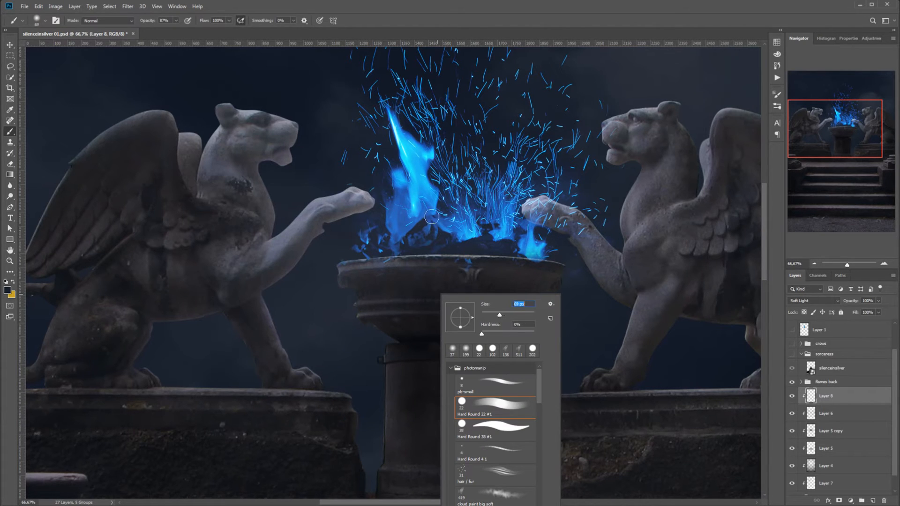
{"action": "left_click", "coordinate": [176, 20]}
{"action": "left_click", "coordinate": [159, 31]}
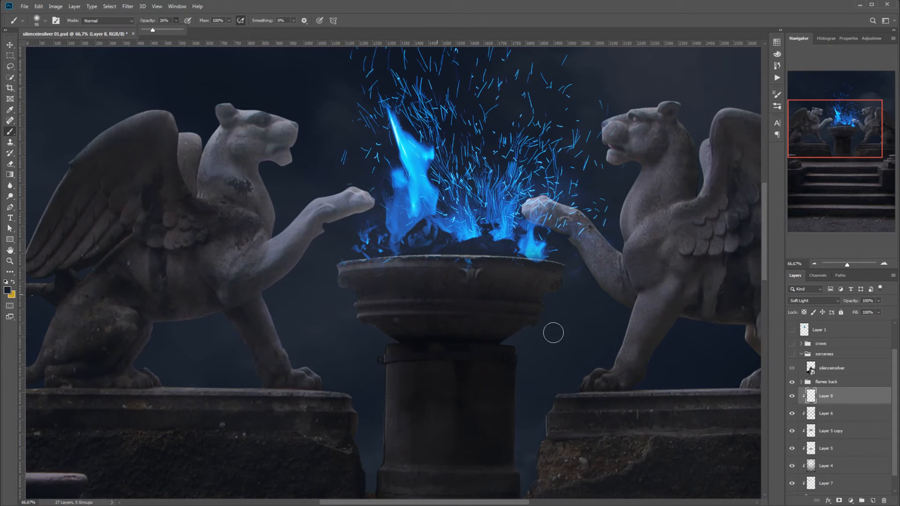
- Paint dark blue shading on the Soft Light layer into the wings, shoulders and forelegs of both statues
{"action": "left_click", "coordinate": [223, 198]}
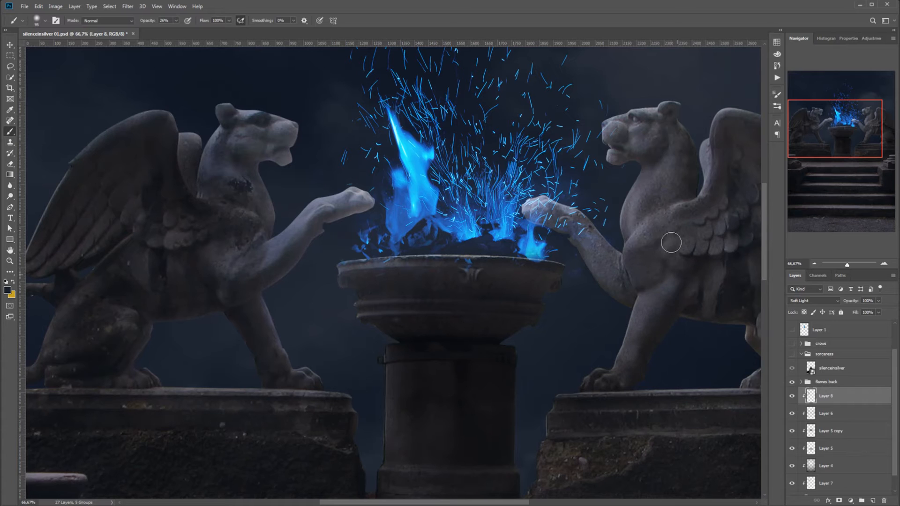
{"action": "mouse_move", "coordinate": [613, 262]}
{"action": "left_mouse_down"}
{"action": "mouse_move", "coordinate": [632, 300]}
{"action": "mouse_move", "coordinate": [603, 244]}
{"action": "mouse_move", "coordinate": [635, 292]}
{"action": "mouse_move", "coordinate": [612, 258]}
{"action": "mouse_move", "coordinate": [628, 278]}
{"action": "left_mouse_up"}
{"action": "left_click_drag", "start_coordinate": [686, 225], "coordinate": [666, 264]}
{"action": "left_click_drag", "start_coordinate": [706, 209], "coordinate": [704, 232]}
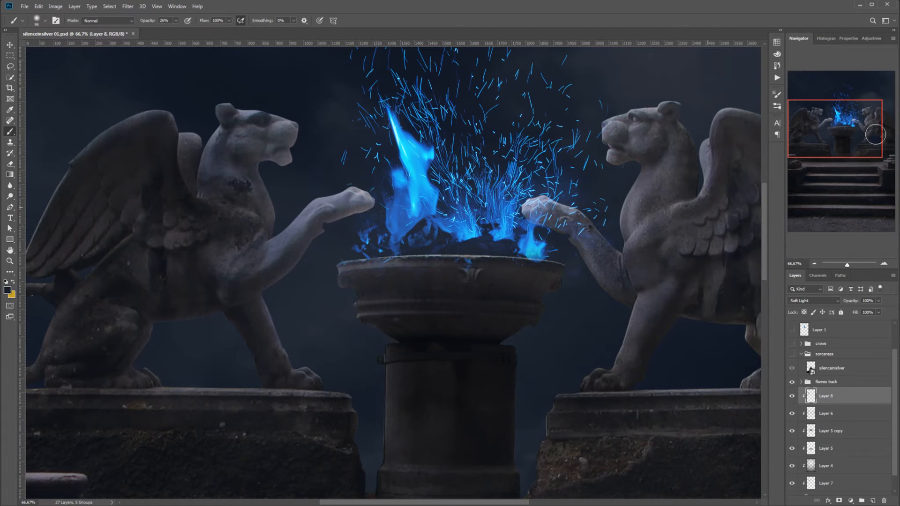
{"action": "left_click_drag", "start_coordinate": [876, 136], "coordinate": [888, 135]}
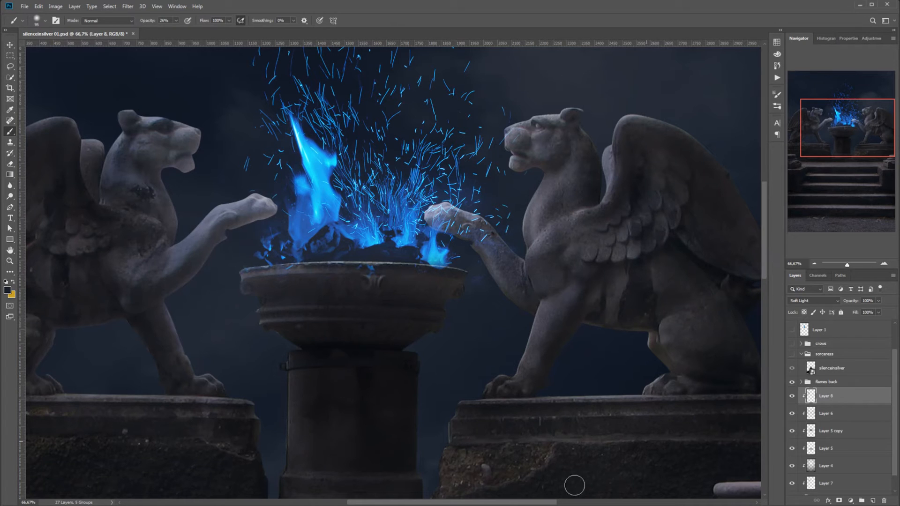
{"action": "left_click_drag", "start_coordinate": [520, 502], "coordinate": [540, 502]}
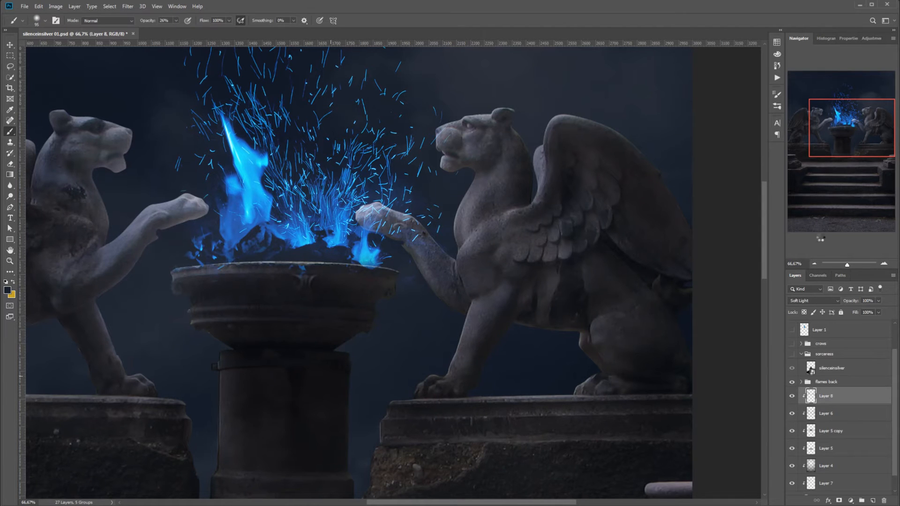
- Examine the shading on both statues, the pedestal and the steps close up and across the whole composite
{"action": "left_click", "coordinate": [815, 264]}
{"action": "left_click_drag", "start_coordinate": [768, 266], "coordinate": [774, 301]}
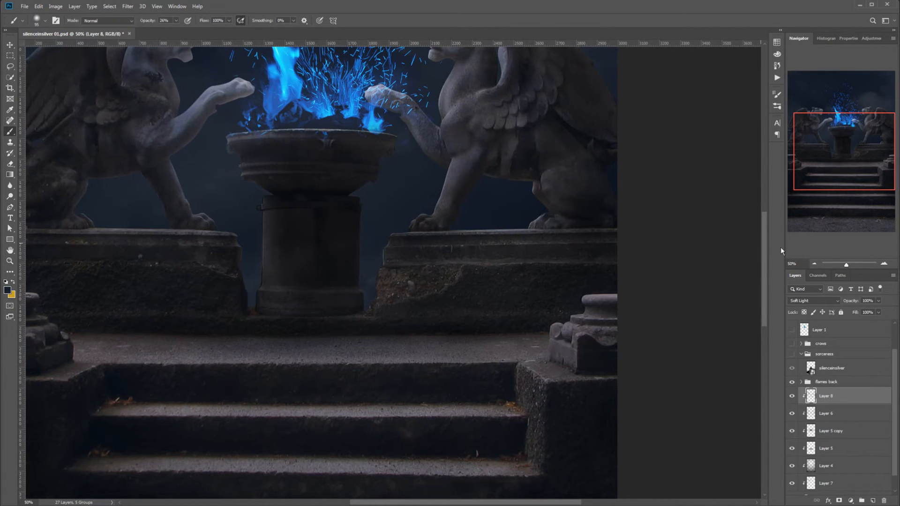
{"action": "left_click_drag", "start_coordinate": [769, 247], "coordinate": [767, 226]}
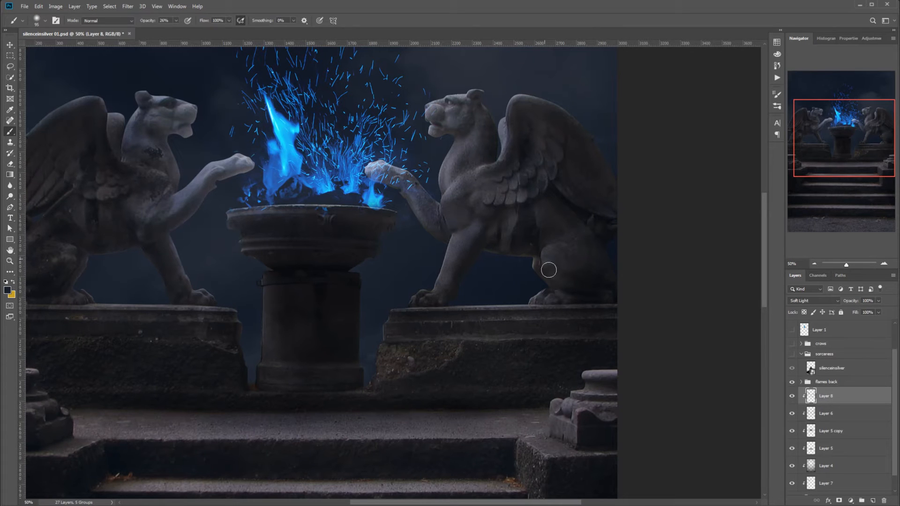
{"action": "scroll", "coordinate": [747, 206], "scroll_direction": "up", "scroll_amount": 2}
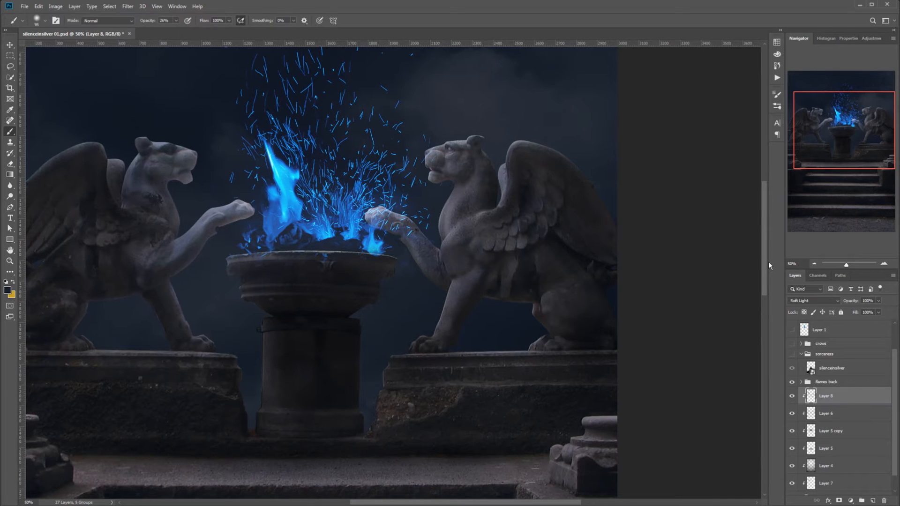
{"action": "scroll", "coordinate": [751, 258], "scroll_direction": "down", "scroll_amount": 5}
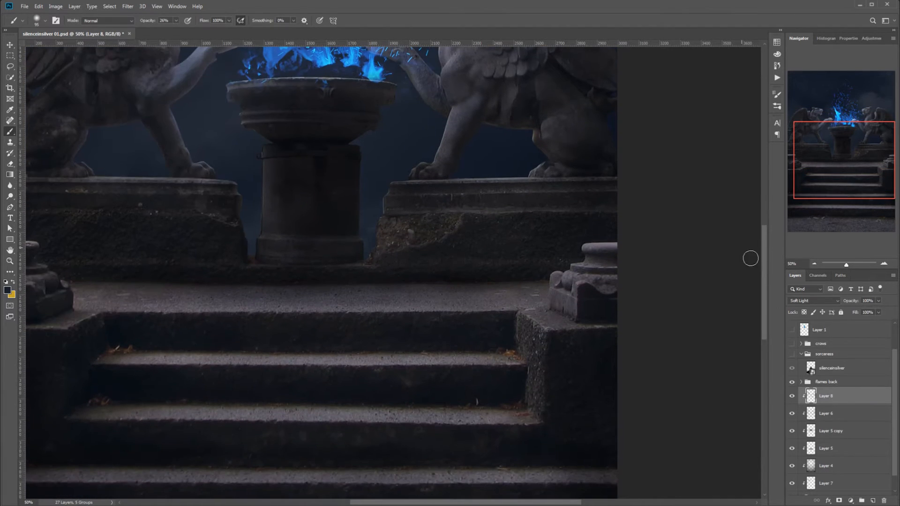
{"action": "scroll", "coordinate": [506, 375], "scroll_direction": "left", "scroll_amount": 5}
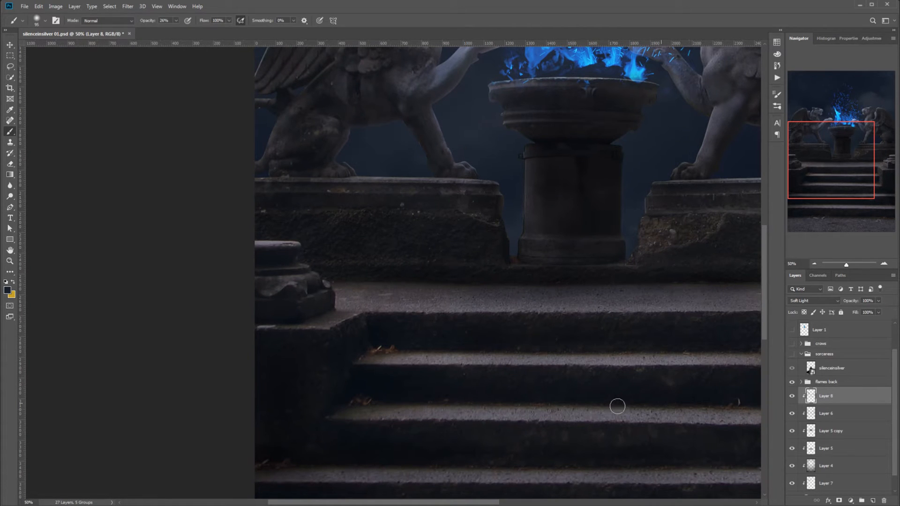
{"action": "left_click", "coordinate": [817, 265]}
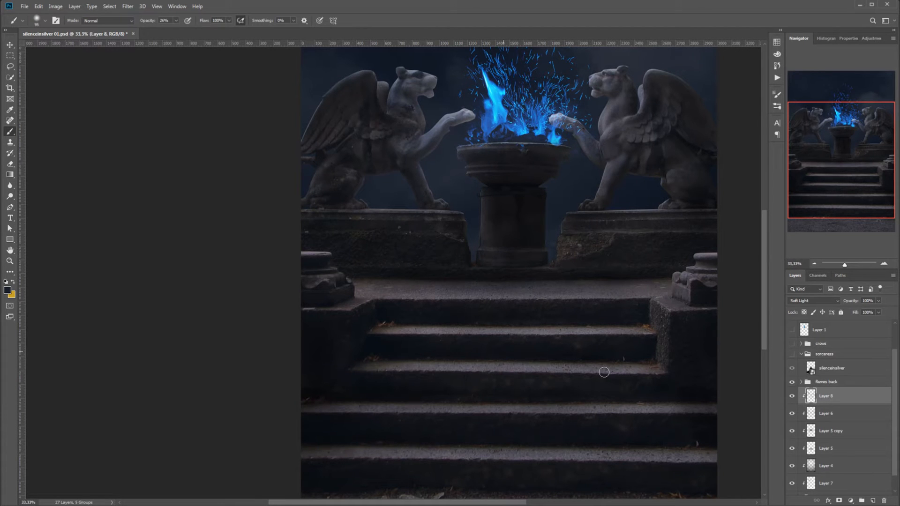
{"action": "scroll", "coordinate": [767, 276], "scroll_direction": "up", "scroll_amount": 5}
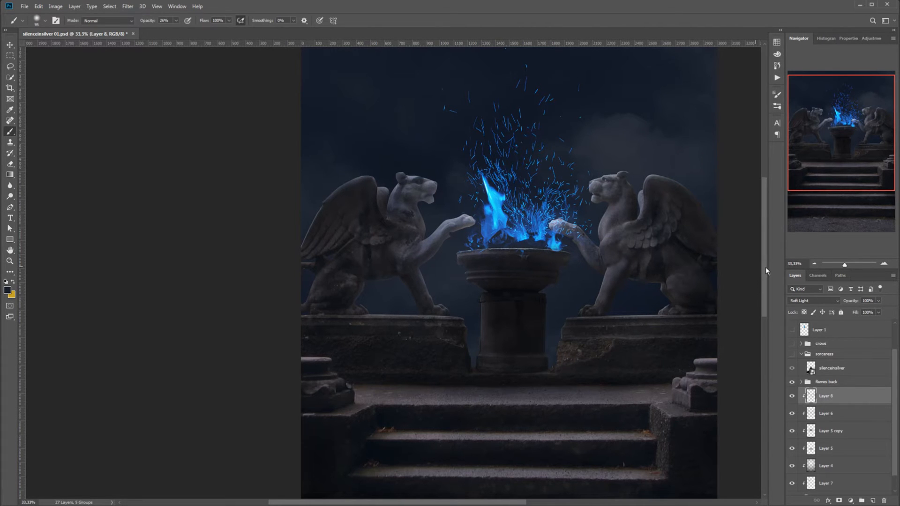
{"action": "left_click_drag", "start_coordinate": [766, 266], "coordinate": [774, 290]}
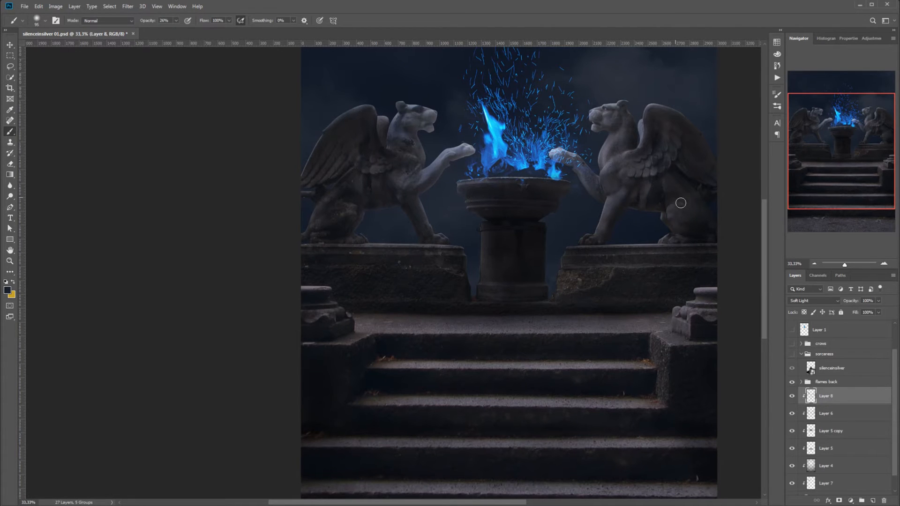
{"action": "left_click_drag", "start_coordinate": [768, 305], "coordinate": [768, 290]}
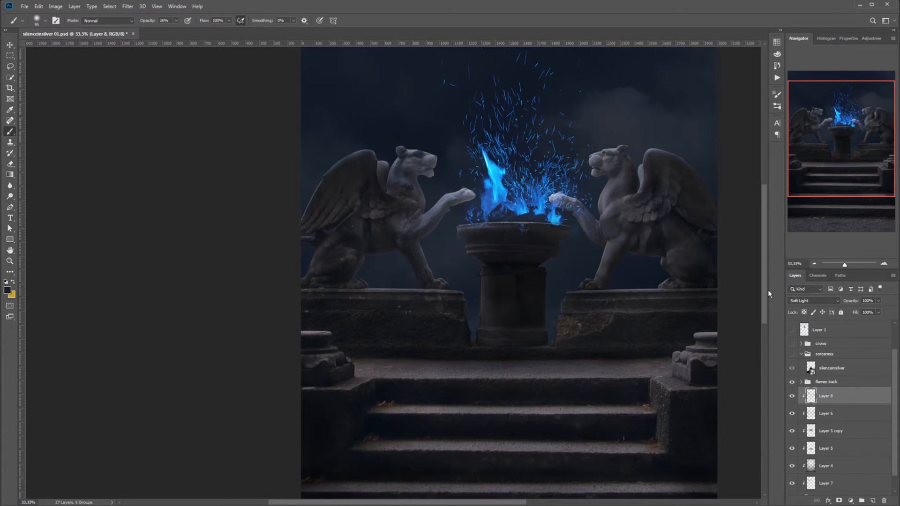
{"action": "left_click", "coordinate": [815, 264]}
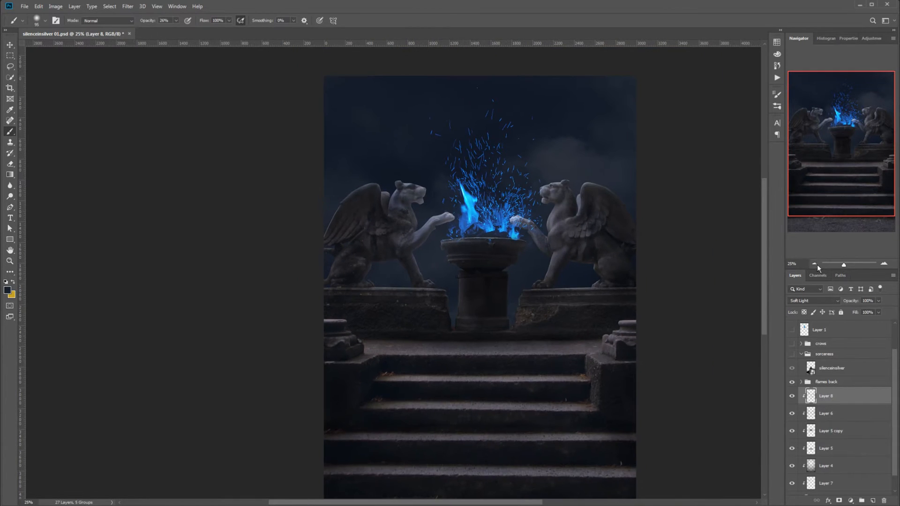
{"action": "left_click", "coordinate": [816, 264]}
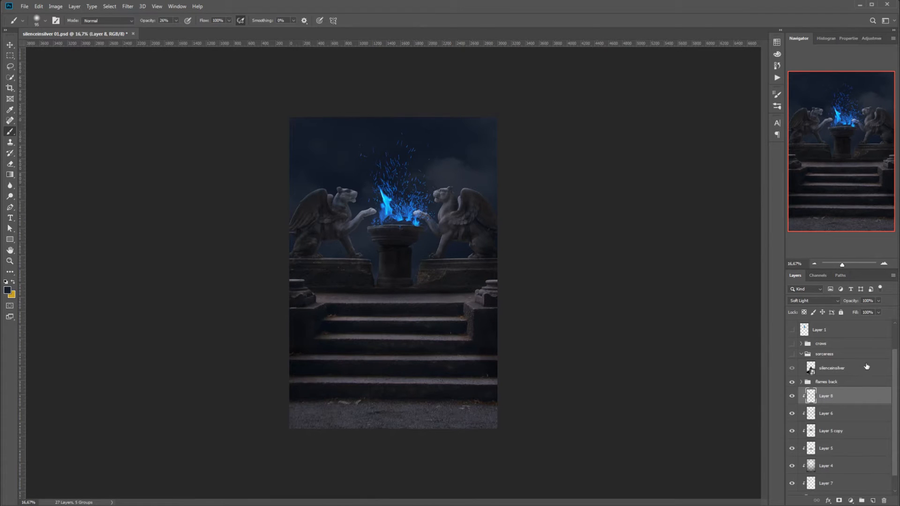
- Add a new layer beneath the Flames and Sparks 02 layer in the flames back group and set its blend mode to Multiply
{"action": "left_click", "coordinate": [867, 382]}
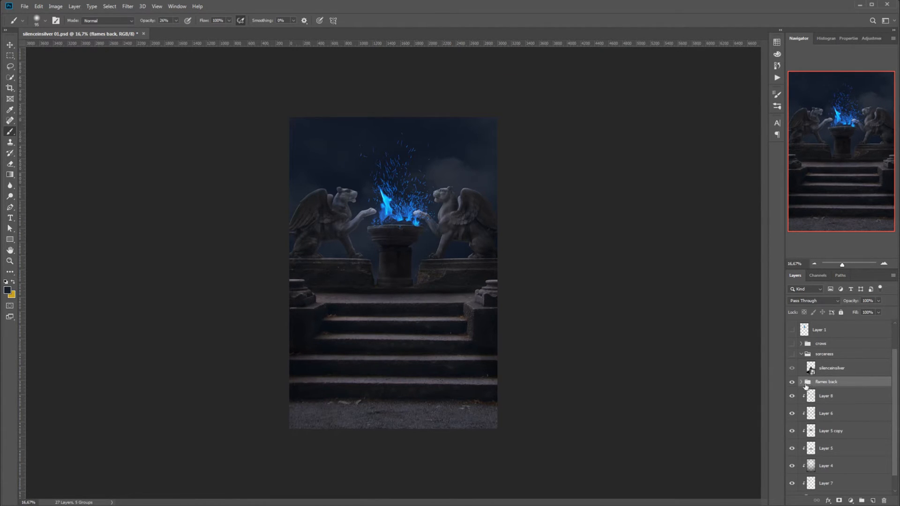
{"action": "left_click", "coordinate": [802, 382]}
{"action": "left_click", "coordinate": [863, 433]}
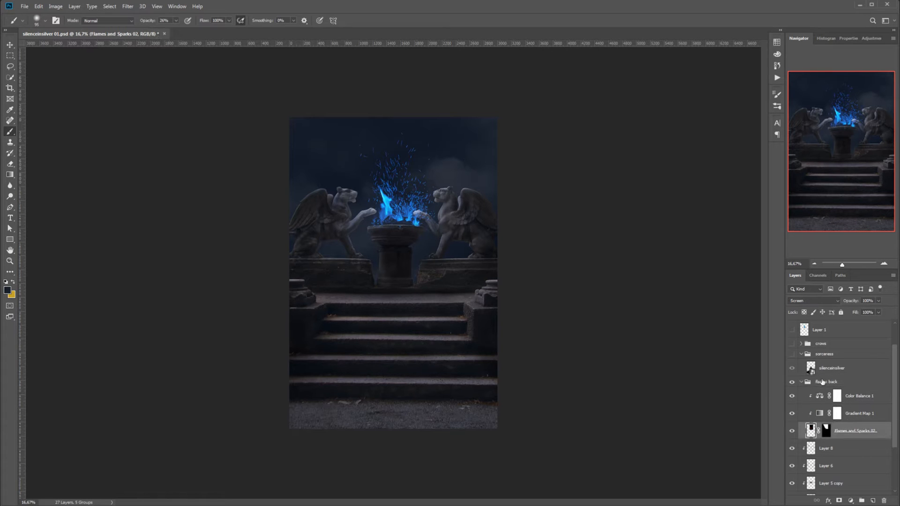
{"action": "left_click", "coordinate": [878, 501]}
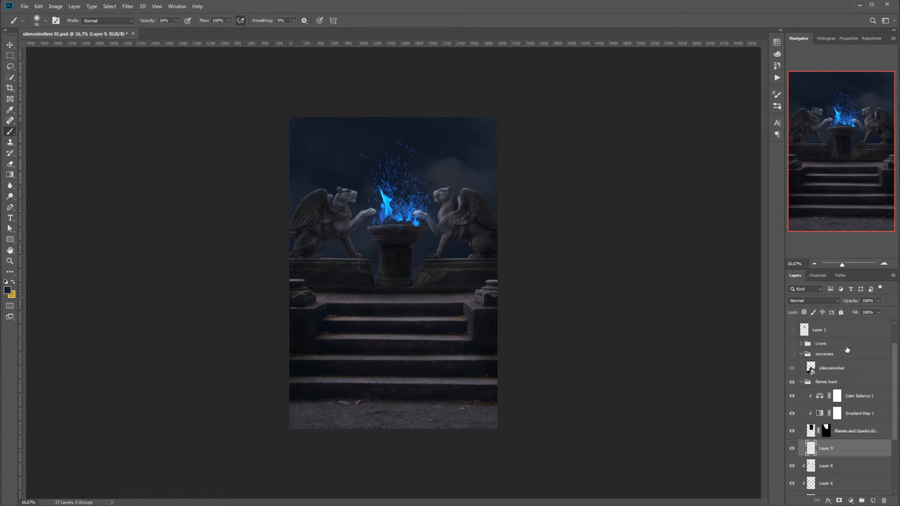
{"action": "left_click", "coordinate": [885, 264]}
{"action": "left_click", "coordinate": [885, 264]}
{"action": "left_click", "coordinate": [886, 265]}
{"action": "left_click", "coordinate": [886, 264]}
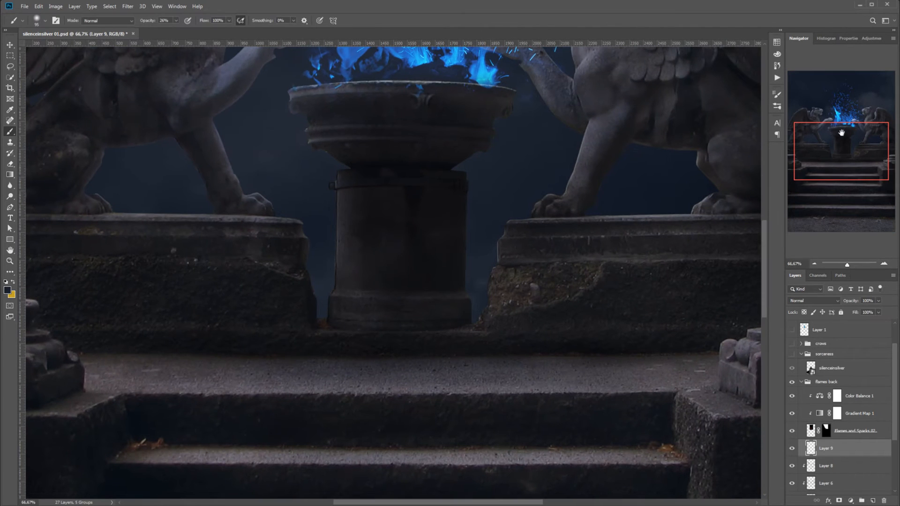
{"action": "left_click_drag", "start_coordinate": [841, 134], "coordinate": [835, 107]}
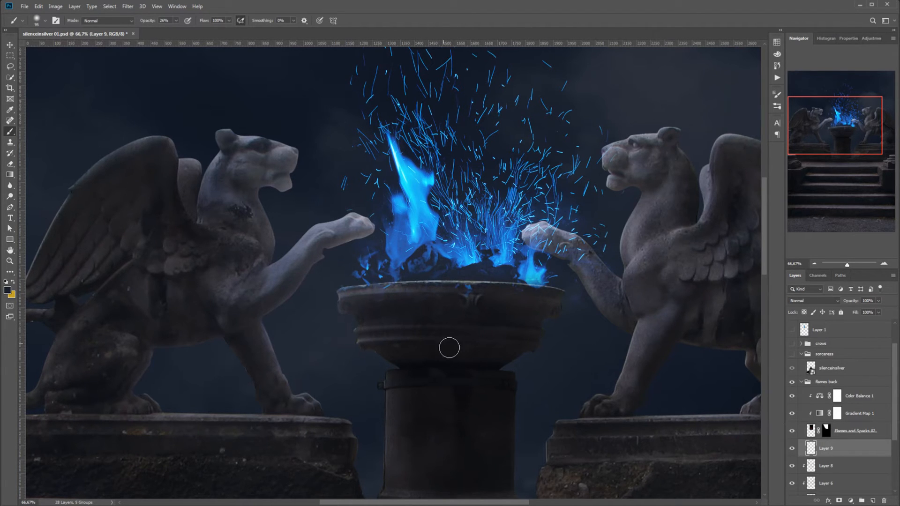
{"action": "left_click", "coordinate": [829, 301]}
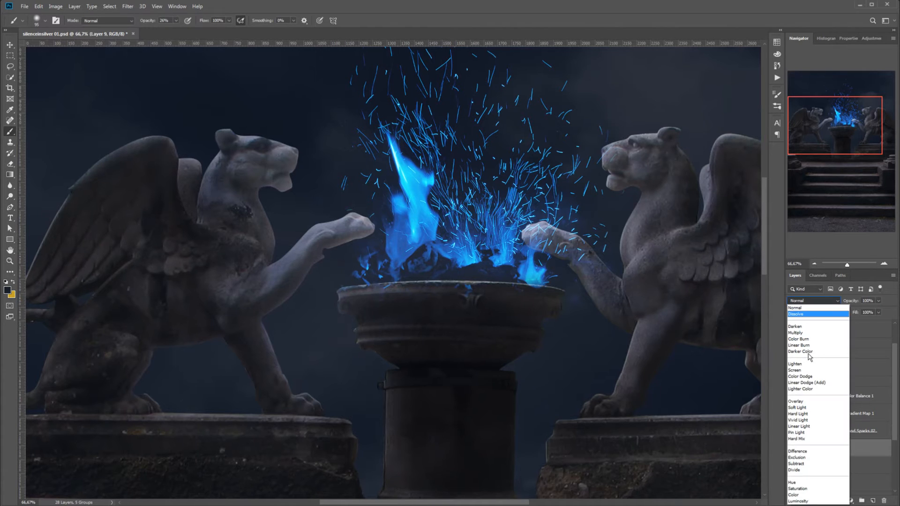
{"action": "left_click", "coordinate": [810, 332]}
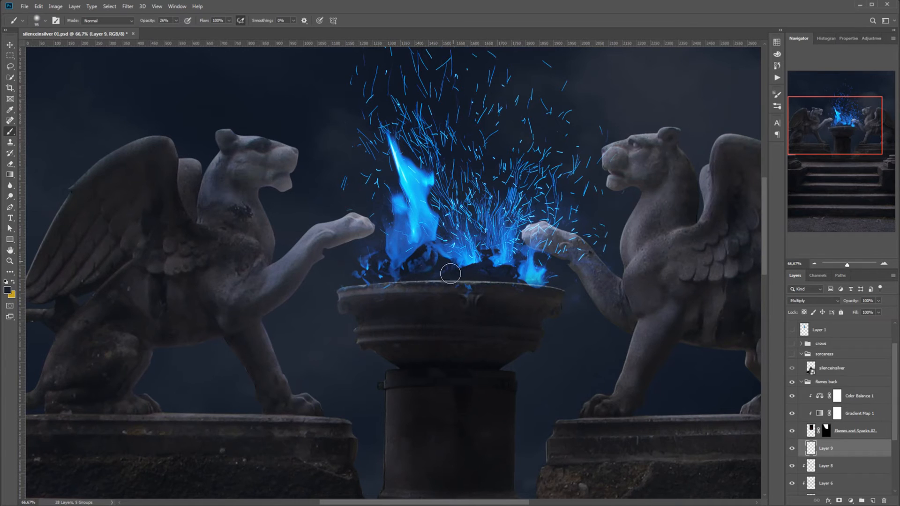
- Paint dark blue shading at the base of the flames in the bowl with a 28 px soft brush, and enlarge the brush to 120 px
{"action": "right_click", "coordinate": [497, 254]}
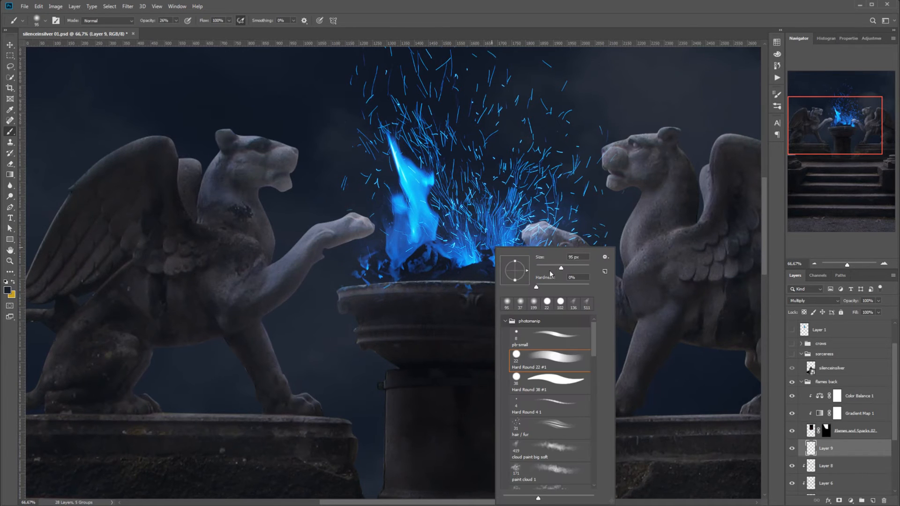
{"action": "left_click_drag", "start_coordinate": [561, 268], "coordinate": [543, 268]}
{"action": "left_click", "coordinate": [372, 285]}
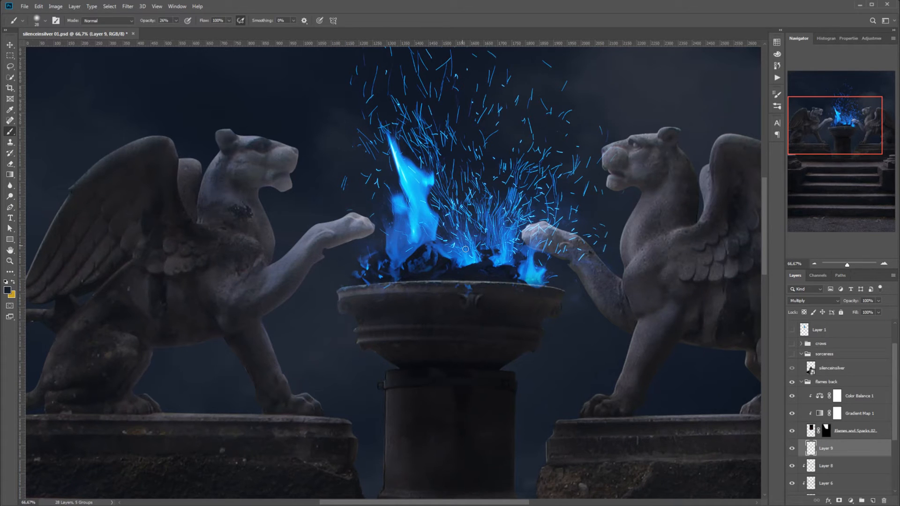
{"action": "right_click", "coordinate": [460, 235]}
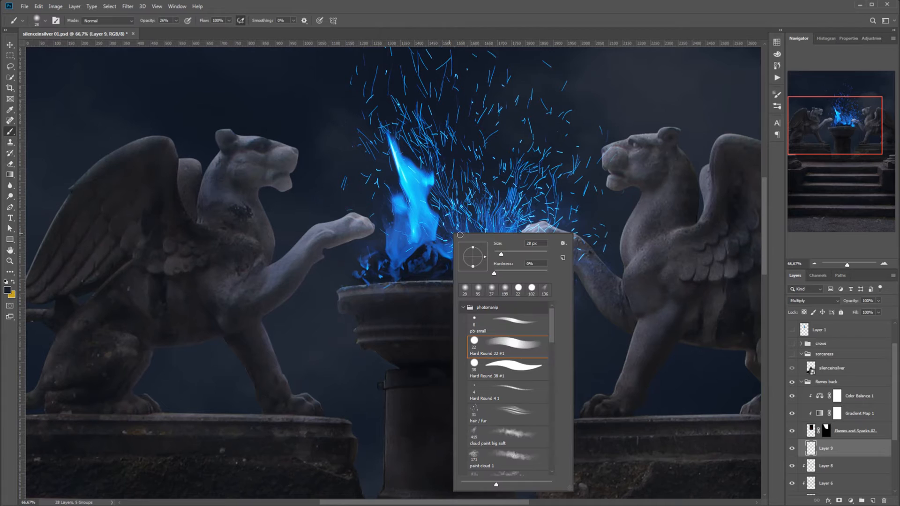
{"action": "left_click", "coordinate": [534, 243]}
{"action": "type", "text": "120"}
{"action": "key", "text": "Return"}
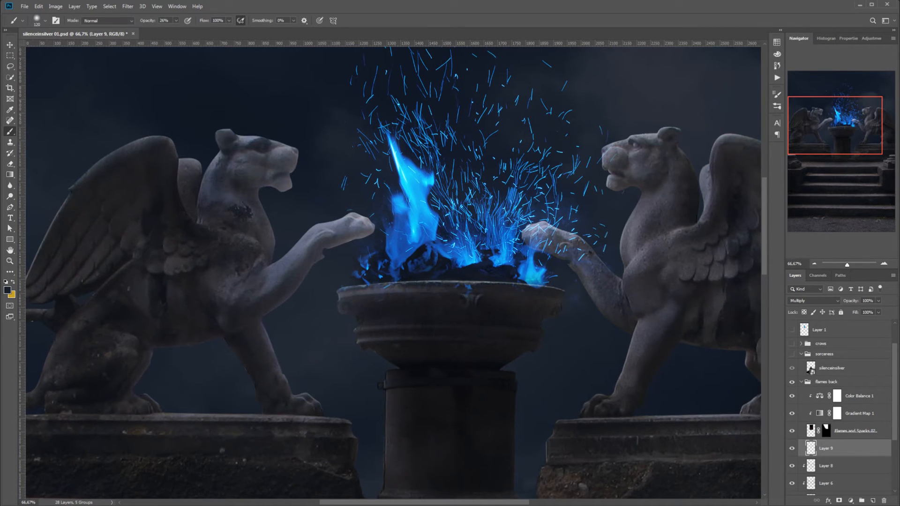
- Move the new Multiply layer below the statues group, directly above the sky group
{"action": "scroll", "coordinate": [866, 366], "scroll_direction": "down", "scroll_amount": 3}
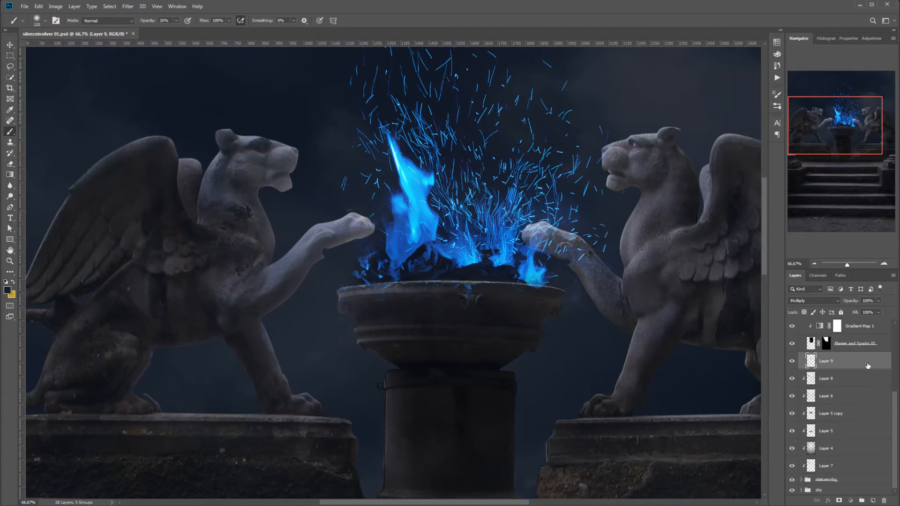
{"action": "left_click_drag", "start_coordinate": [867, 366], "coordinate": [883, 489]}
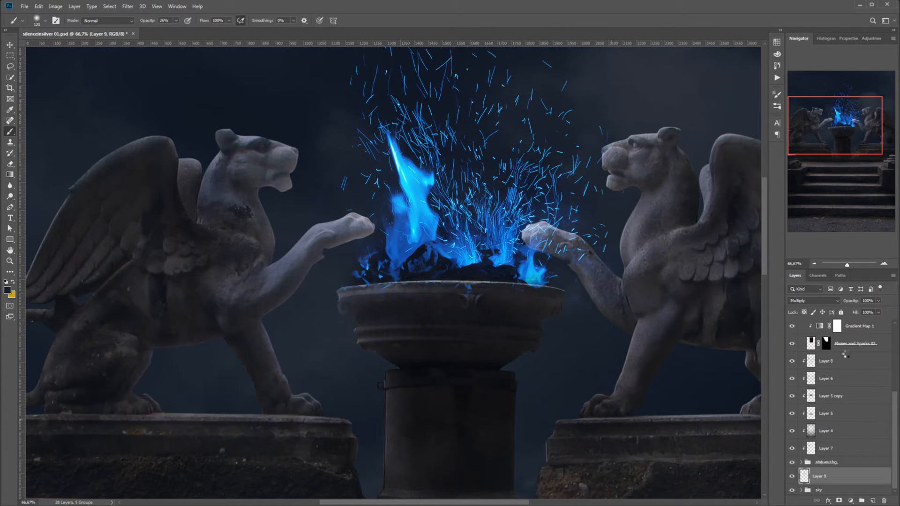
- Paint black with a smaller soft brush on the Flames and Sparks 02 mask to hide flame bits overlapping the bowl's rim
{"action": "left_click", "coordinate": [827, 343]}
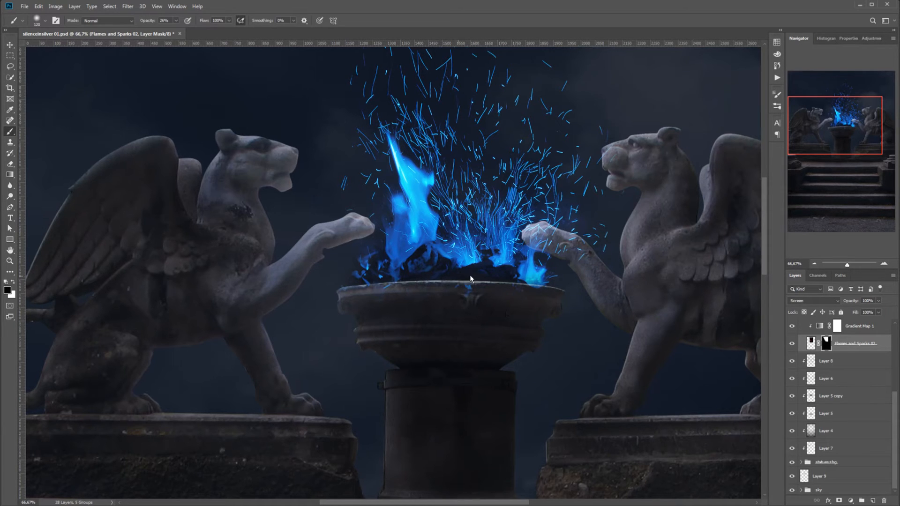
{"action": "right_click", "coordinate": [488, 299]}
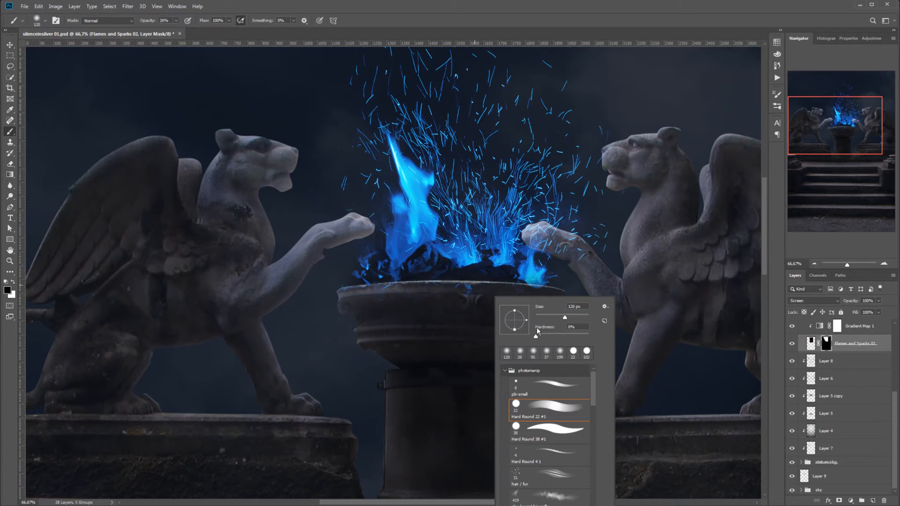
{"action": "left_click", "coordinate": [545, 318]}
{"action": "left_click", "coordinate": [350, 297]}
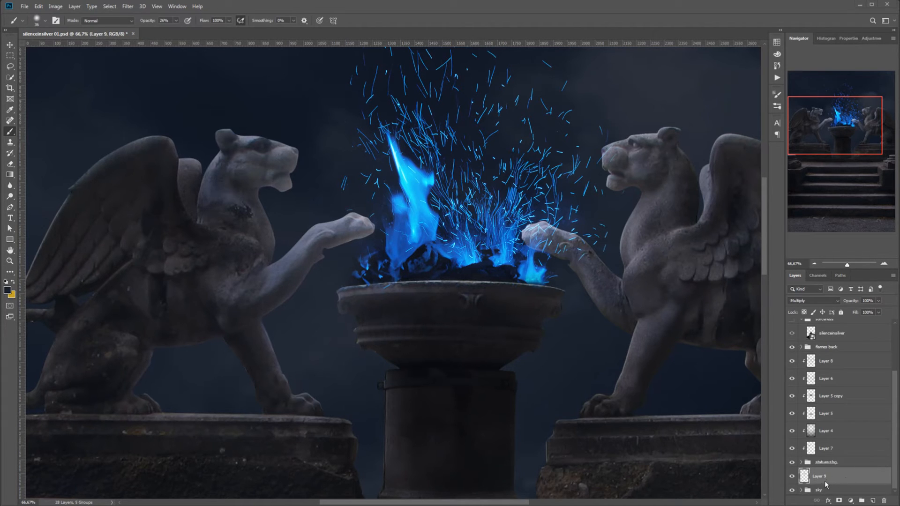
- Rename the Multiply layer above the sky group as "shadow blue flame"
{"action": "double_click", "coordinate": [823, 477]}
{"action": "key", "text": "BackSpace"}
{"action": "type", "text": "shado"}
{"action": "type", "text": "w blue flame"}
{"action": "key", "text": "Return"}
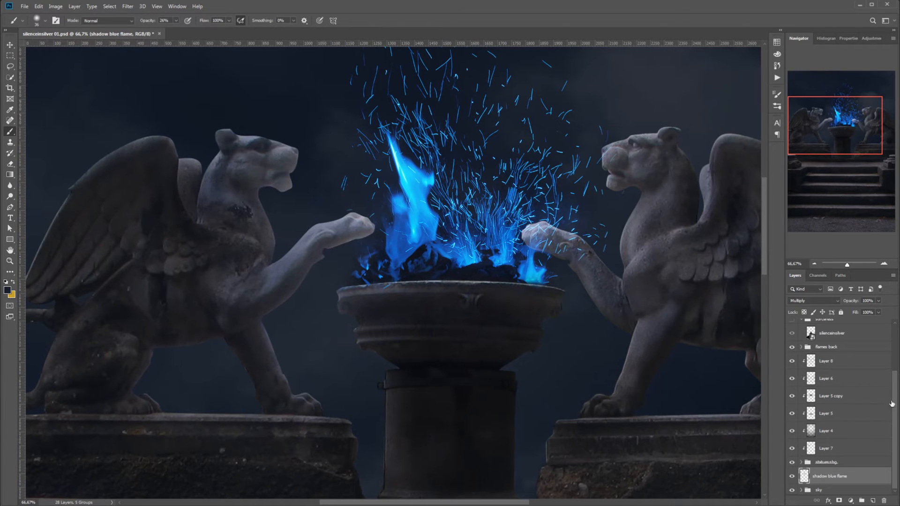
- Briefly show the sorceress and crows groups to check them against the whole background, and hide both again
{"action": "scroll", "coordinate": [839, 407], "scroll_direction": "up", "scroll_amount": 3}
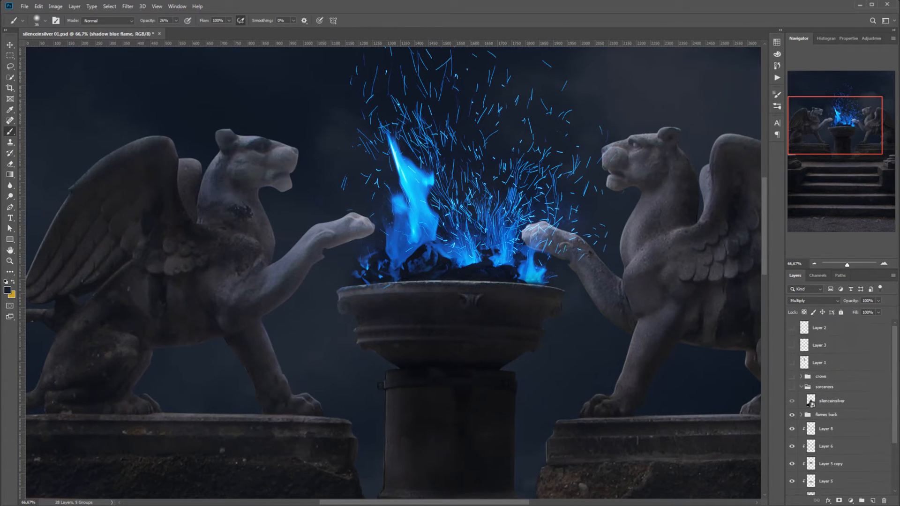
{"action": "left_click", "coordinate": [816, 266]}
{"action": "left_click", "coordinate": [817, 266]}
{"action": "left_click", "coordinate": [818, 267]}
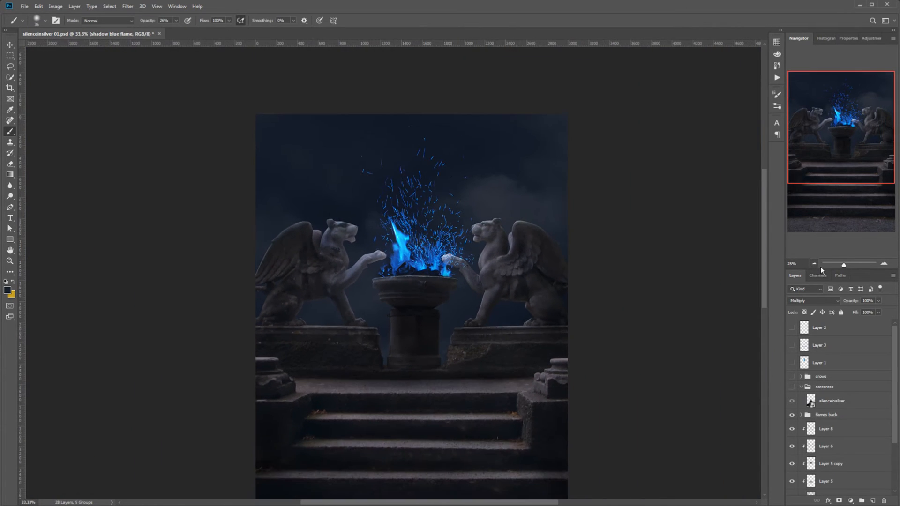
{"action": "left_click", "coordinate": [818, 266]}
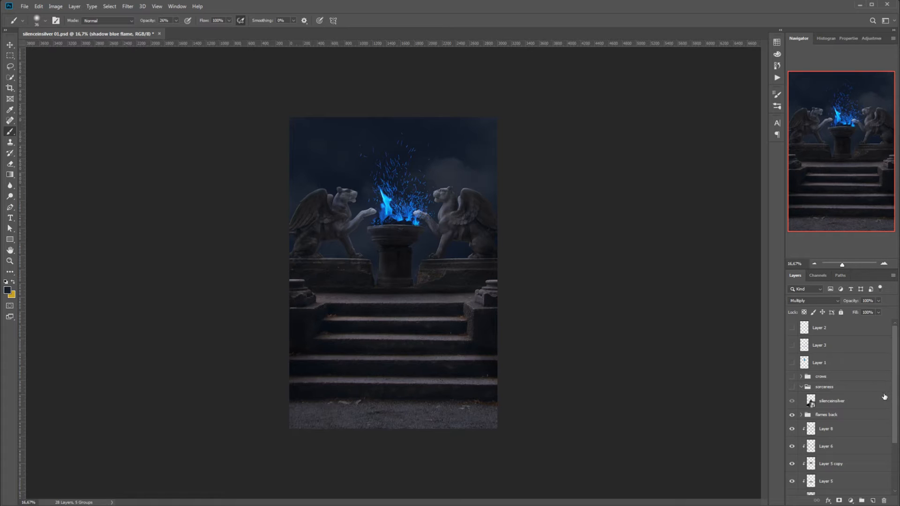
{"action": "left_click", "coordinate": [792, 388]}
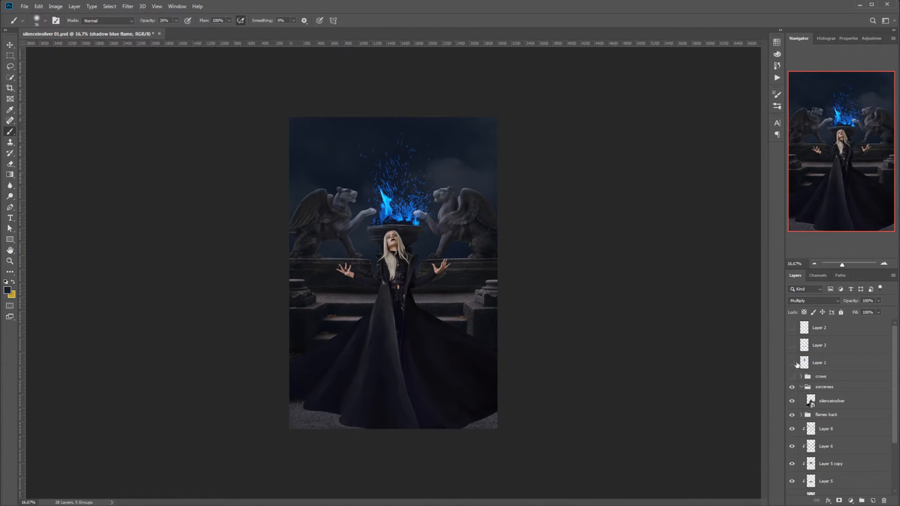
{"action": "left_click", "coordinate": [792, 377]}
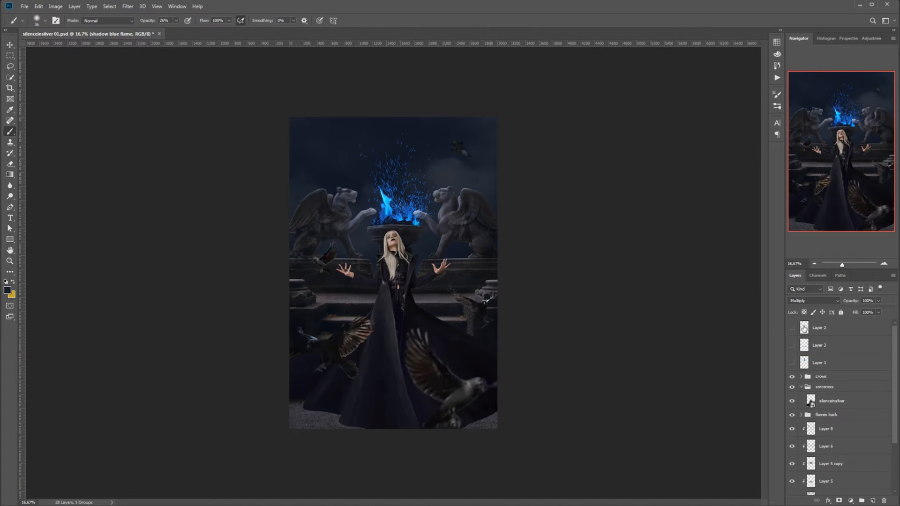
{"action": "left_click", "coordinate": [792, 377]}
{"action": "left_click", "coordinate": [796, 389]}
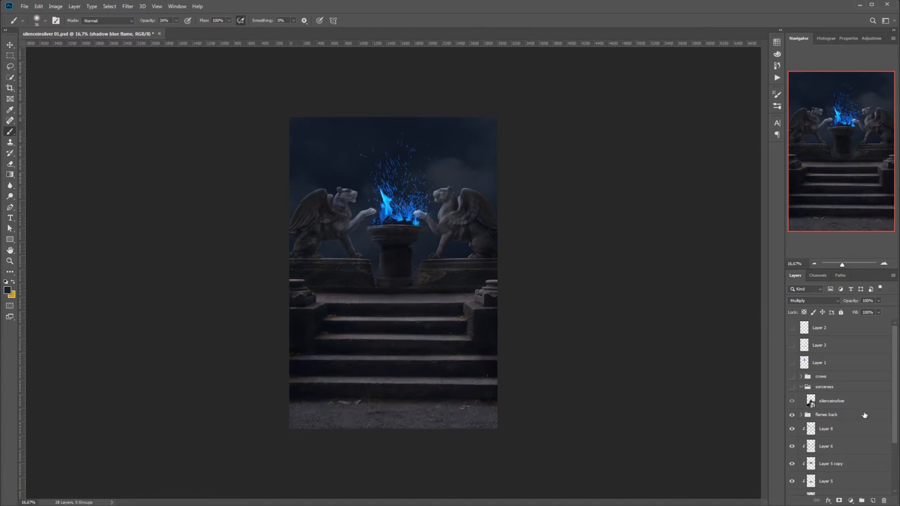
- Add a new layer above Layer 8 and clip it to the layers below
{"action": "left_click", "coordinate": [842, 430]}
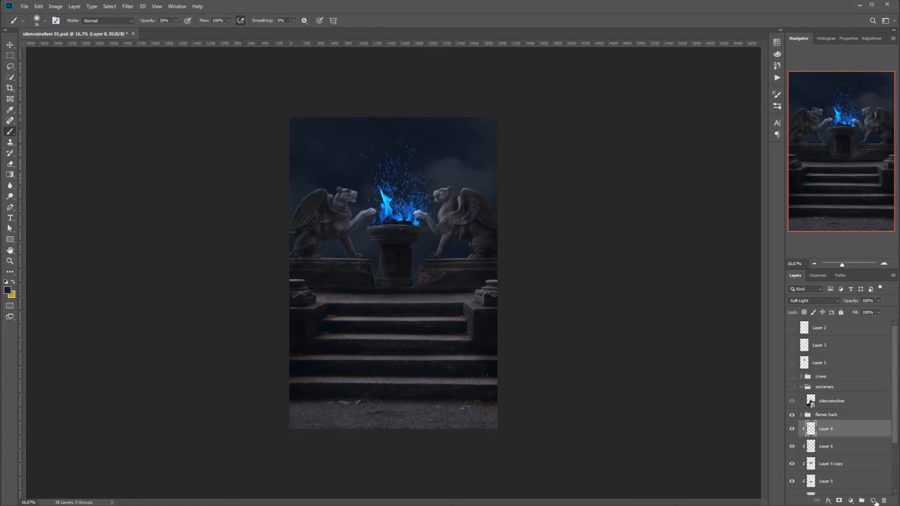
{"action": "left_click", "coordinate": [874, 502]}
{"action": "left_click", "coordinate": [810, 441], "text": "alt"}
- Sample the bright blue of the flame as the foreground colour and set the new clipped layer to Soft Light
{"action": "left_click", "coordinate": [886, 265]}
{"action": "left_click", "coordinate": [886, 266]}
{"action": "left_click", "coordinate": [886, 265]}
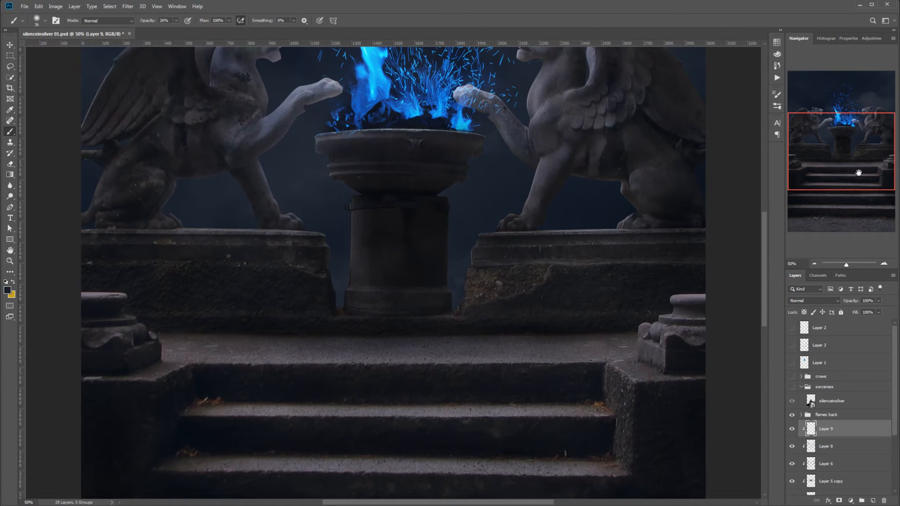
{"action": "left_click_drag", "start_coordinate": [842, 155], "coordinate": [842, 120]}
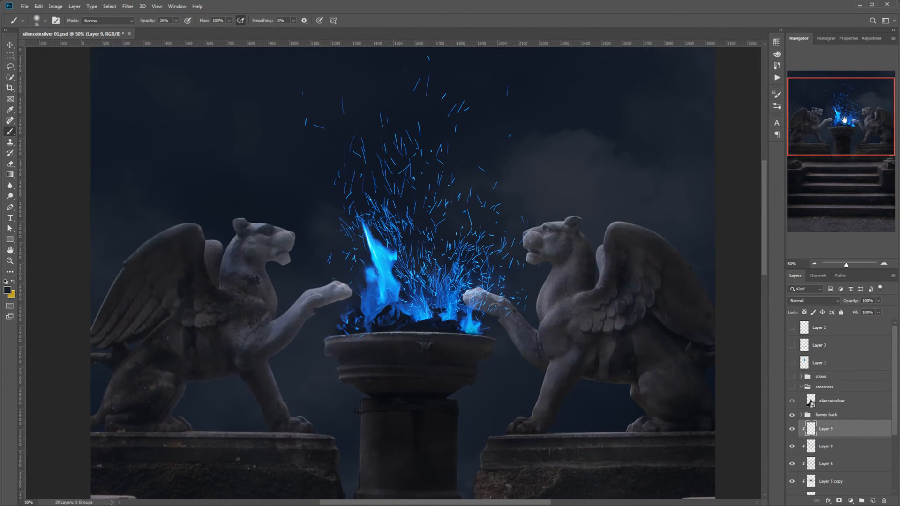
{"action": "left_click", "coordinate": [885, 264]}
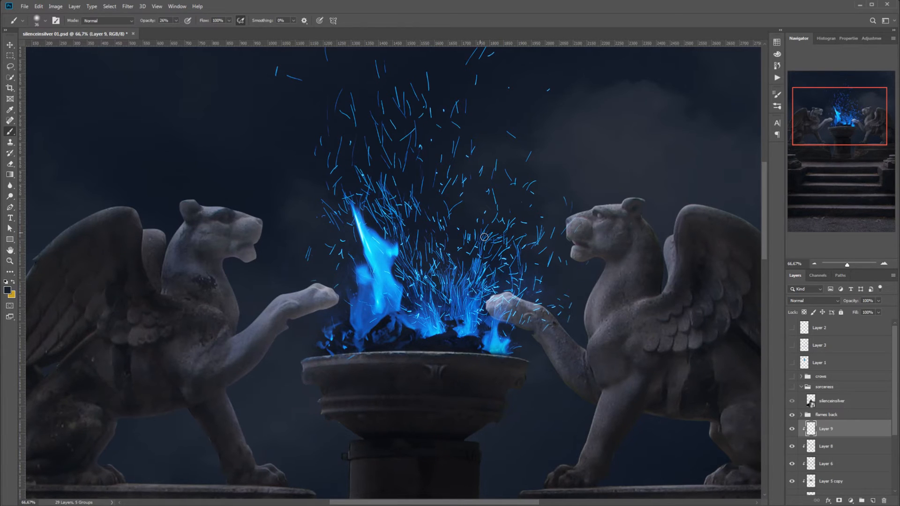
{"action": "right_click", "coordinate": [533, 269]}
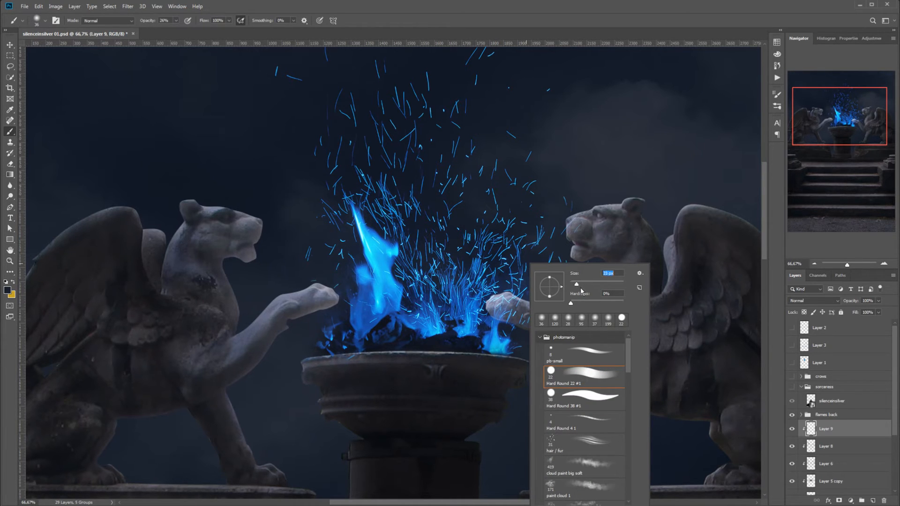
{"action": "left_click_drag", "start_coordinate": [579, 288], "coordinate": [578, 287]}
{"action": "left_click", "coordinate": [621, 22]}
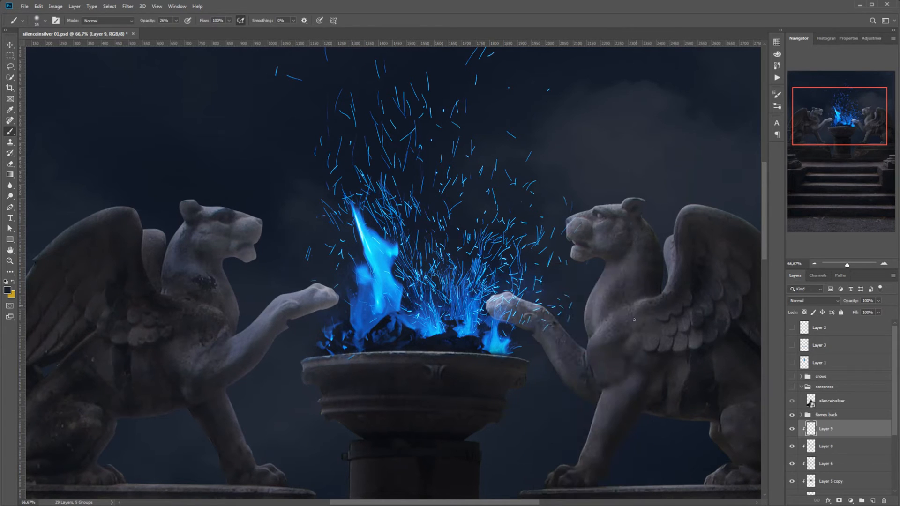
{"action": "left_click", "coordinate": [397, 301], "text": "alt"}
{"action": "left_click", "coordinate": [398, 302], "text": "alt"}
{"action": "left_click", "coordinate": [395, 293], "text": "alt"}
{"action": "left_click", "coordinate": [394, 290], "text": "alt"}
{"action": "left_click", "coordinate": [393, 292], "text": "alt"}
{"action": "left_click", "coordinate": [813, 300]}
{"action": "left_click", "coordinate": [813, 411]}
- Paint blue firelight with a 31 px soft brush on the right statue's face, chest and forelegs and along the ledge beneath it
{"action": "right_click", "coordinate": [551, 267]}
{"action": "left_click_drag", "start_coordinate": [599, 284], "coordinate": [606, 283]}
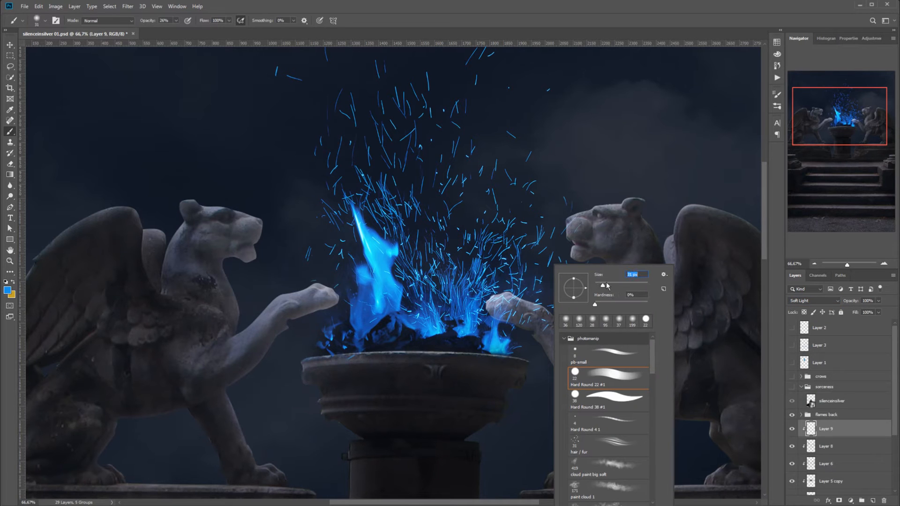
{"action": "key", "text": "Return"}
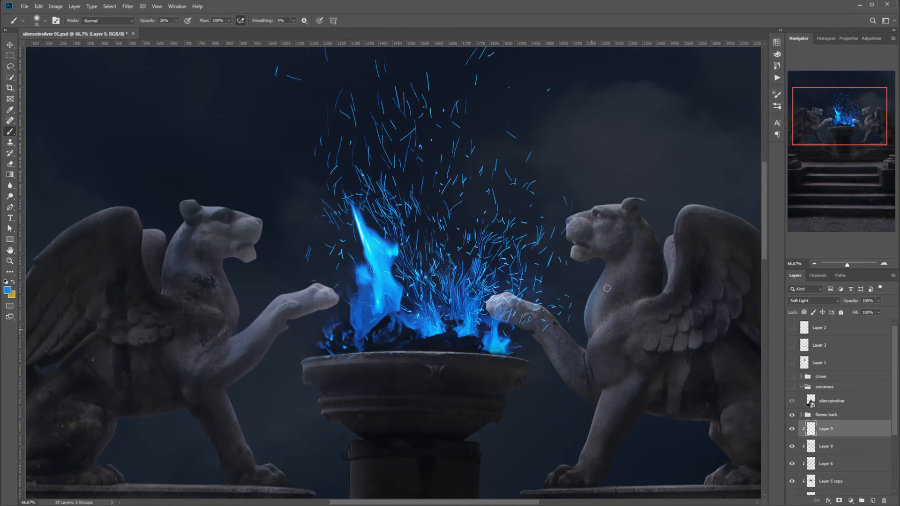
{"action": "left_click_drag", "start_coordinate": [620, 345], "coordinate": [593, 356]}
{"action": "mouse_move", "coordinate": [620, 320]}
{"action": "left_mouse_down"}
{"action": "mouse_move", "coordinate": [595, 361]}
{"action": "mouse_move", "coordinate": [625, 315]}
{"action": "mouse_move", "coordinate": [593, 369]}
{"action": "mouse_move", "coordinate": [620, 317]}
{"action": "mouse_move", "coordinate": [594, 361]}
{"action": "mouse_move", "coordinate": [607, 332]}
{"action": "mouse_move", "coordinate": [601, 372]}
{"action": "mouse_move", "coordinate": [624, 313]}
{"action": "mouse_move", "coordinate": [625, 336]}
{"action": "left_mouse_up"}
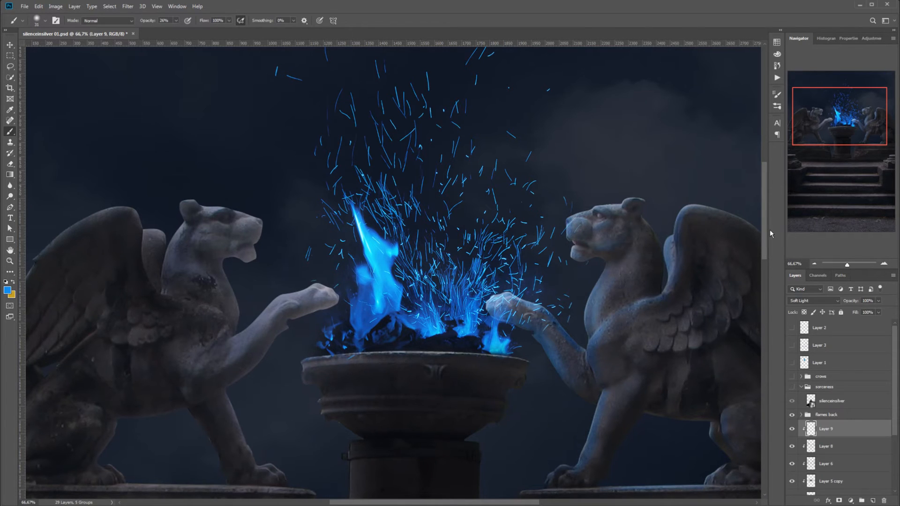
{"action": "scroll", "coordinate": [769, 230], "scroll_direction": "down", "scroll_amount": 5}
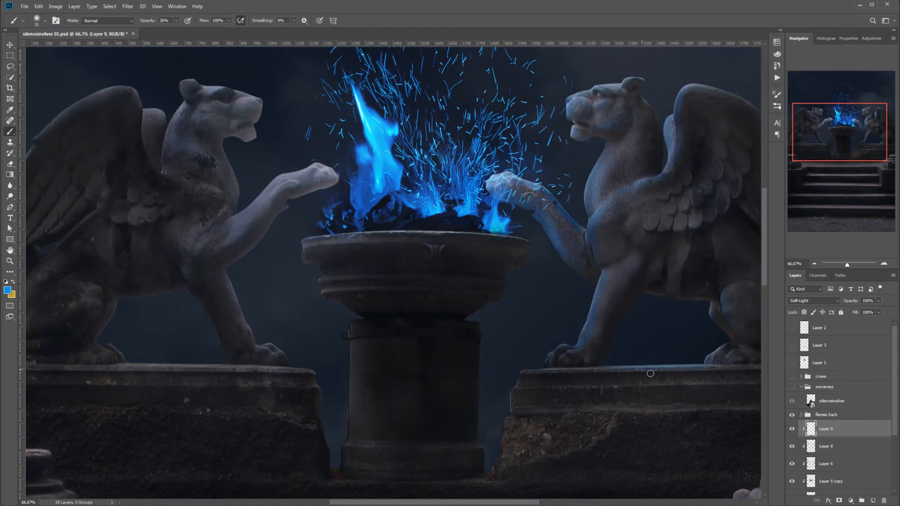
- Add another clipped layer directly below the light layer and name it "shadows"
{"action": "left_click", "coordinate": [874, 501]}
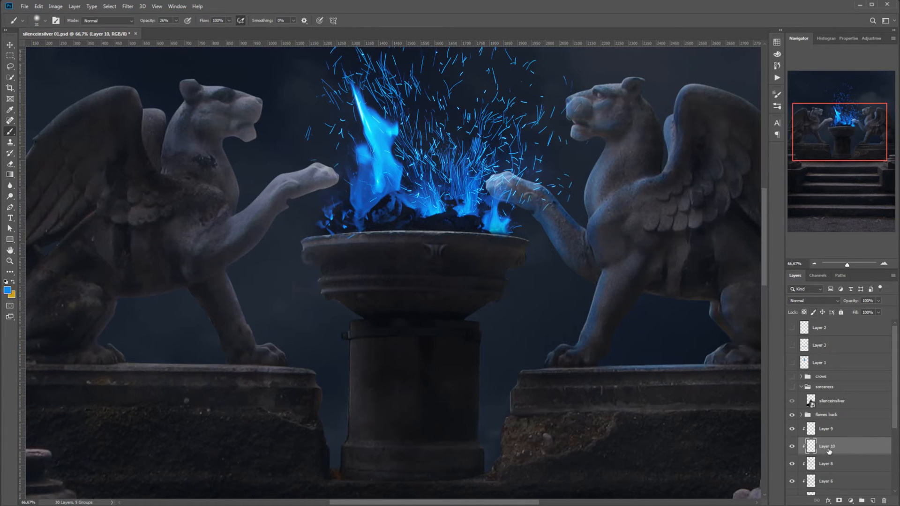
{"action": "double_click", "coordinate": [828, 448]}
{"action": "type", "text": "shadows"}
{"action": "key", "text": "Return"}
- Rename Layer 9 as "blue light"
{"action": "double_click", "coordinate": [829, 427]}
{"action": "type", "text": "bleu"}
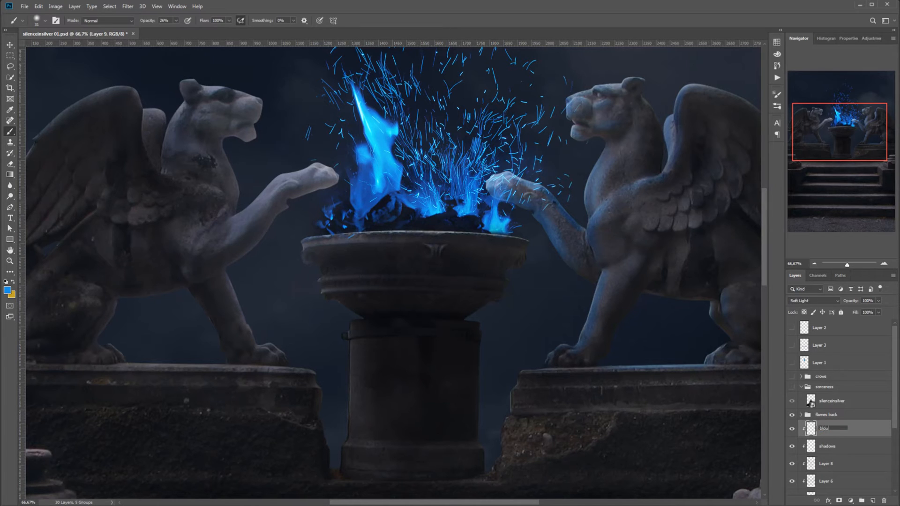
{"action": "type", "text": "e light"}
{"action": "key", "text": "Return"}
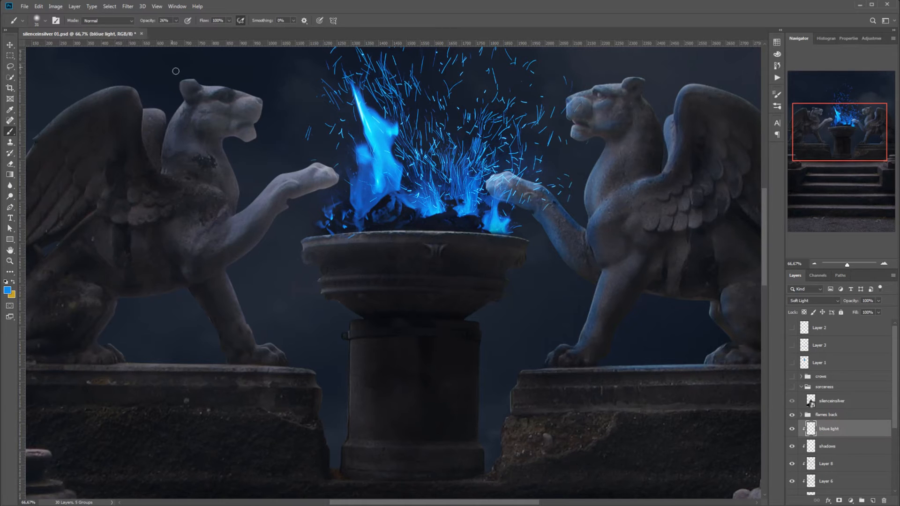
- Set the shadows layer to Soft Light and sample a near-black tone beside the right statue's front paw
{"action": "left_click", "coordinate": [831, 449]}
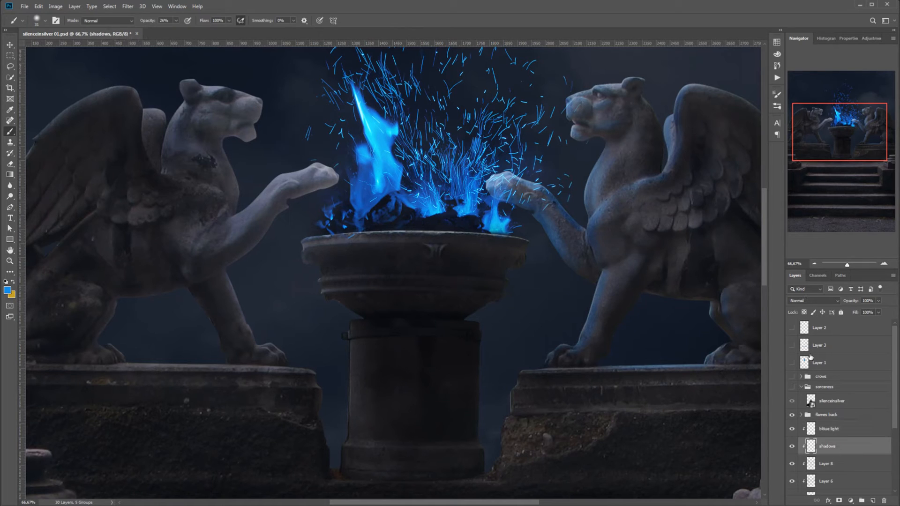
{"action": "left_click", "coordinate": [836, 303]}
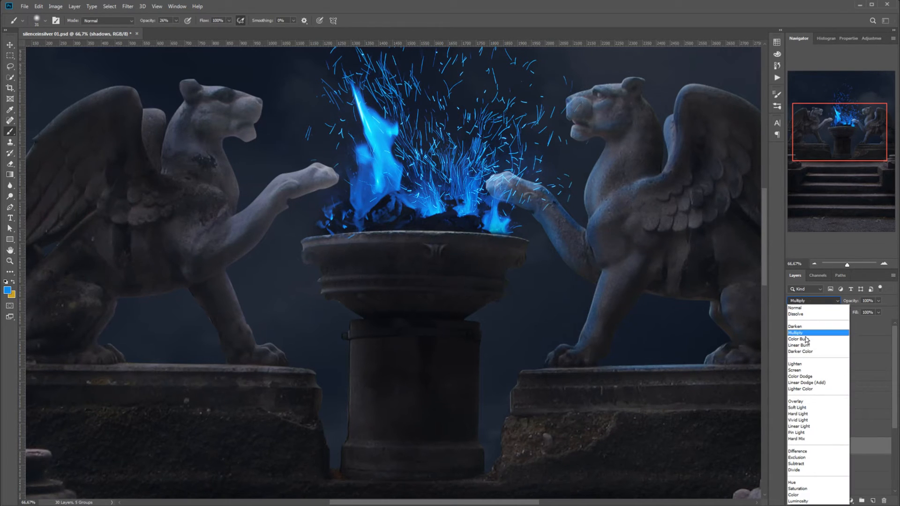
{"action": "left_click", "coordinate": [804, 333]}
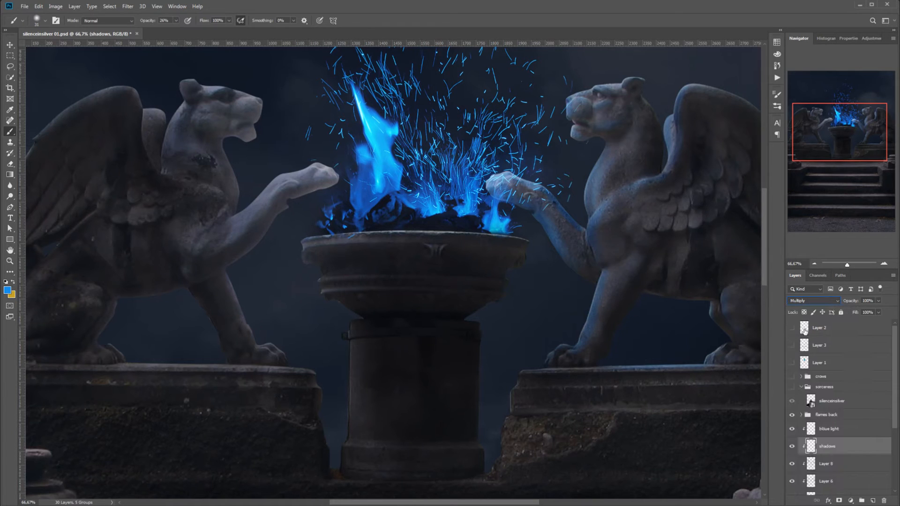
{"action": "left_click", "coordinate": [832, 301]}
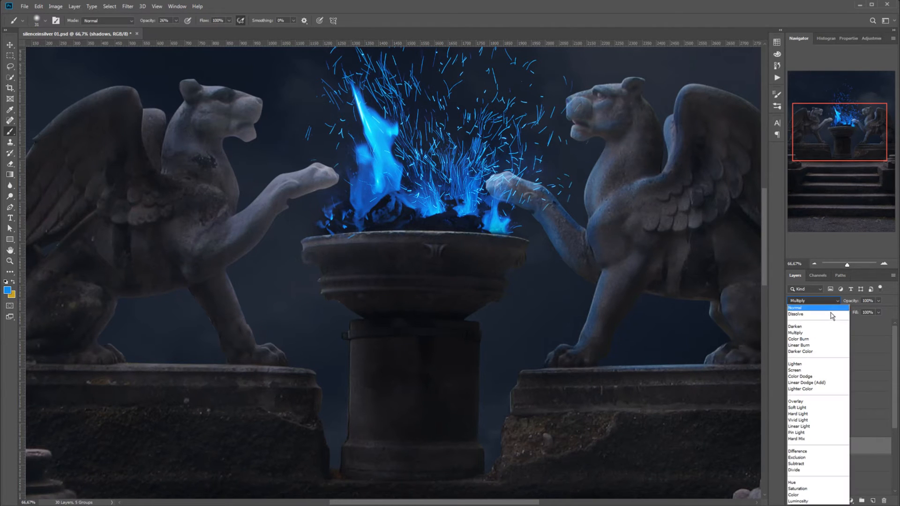
{"action": "left_click", "coordinate": [807, 408]}
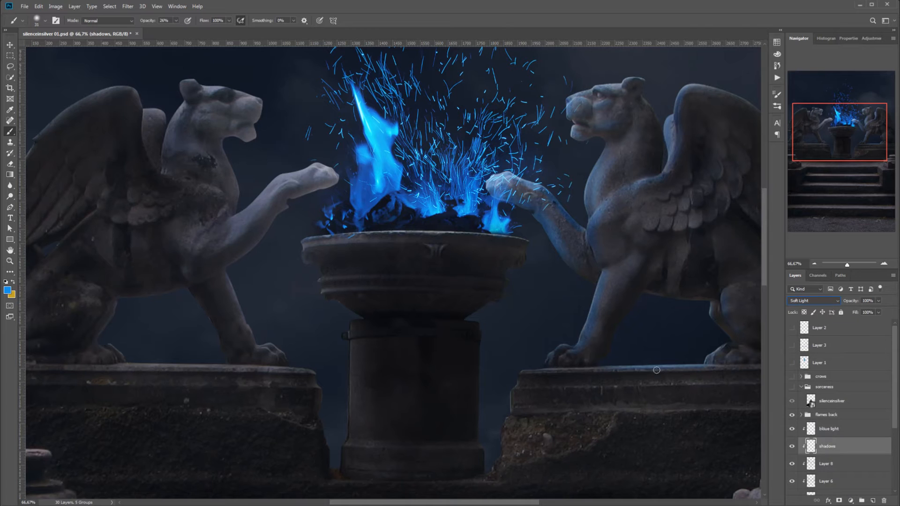
{"action": "left_click", "coordinate": [582, 366], "text": "alt"}
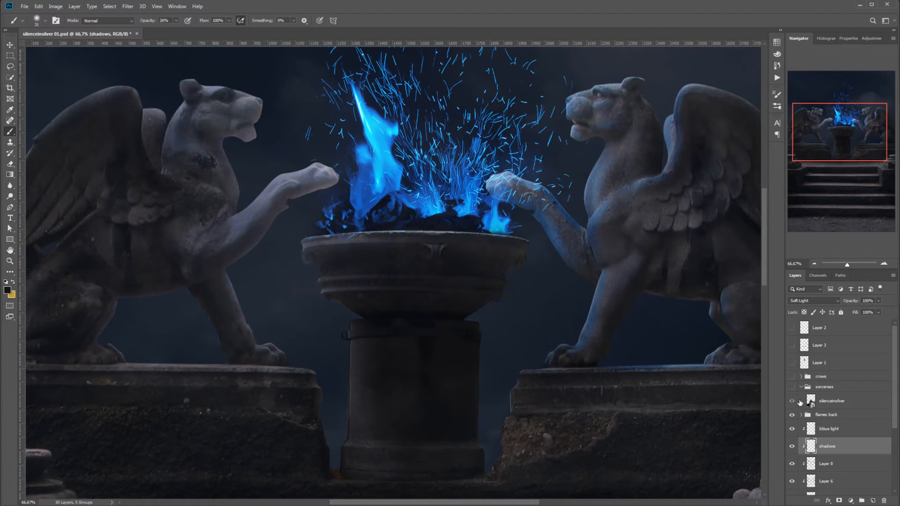
- Clean up stray paint along the right pedestal's ledge on the blue light and shadows layers with a smaller soft eraser
{"action": "left_click", "coordinate": [825, 427]}
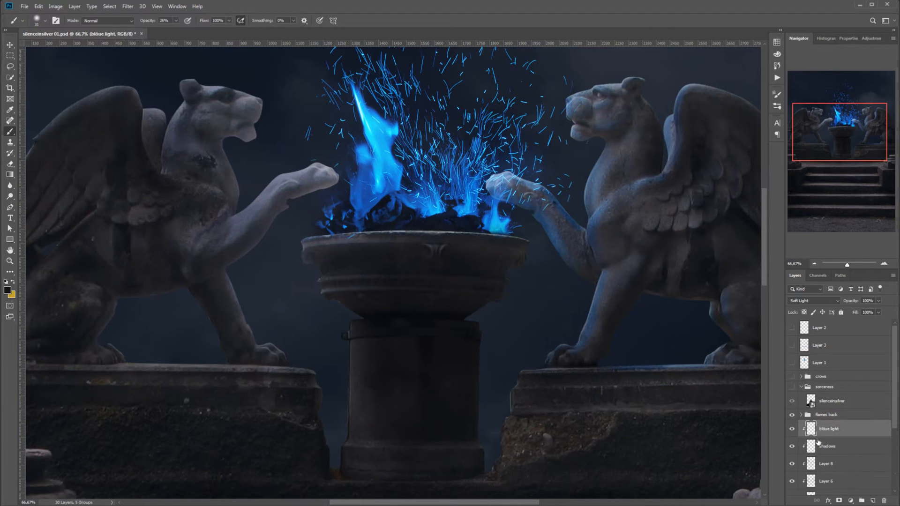
{"action": "left_click", "coordinate": [10, 164]}
{"action": "right_click", "coordinate": [565, 363]}
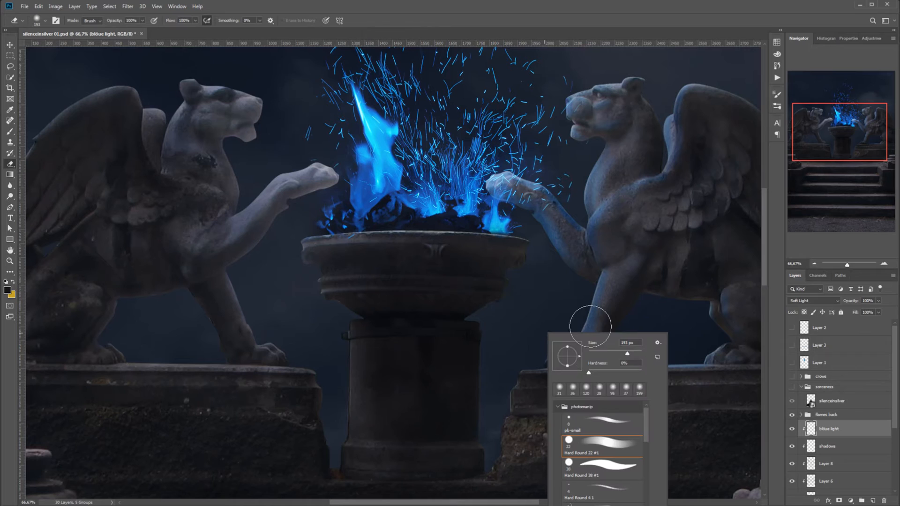
{"action": "left_click", "coordinate": [615, 357]}
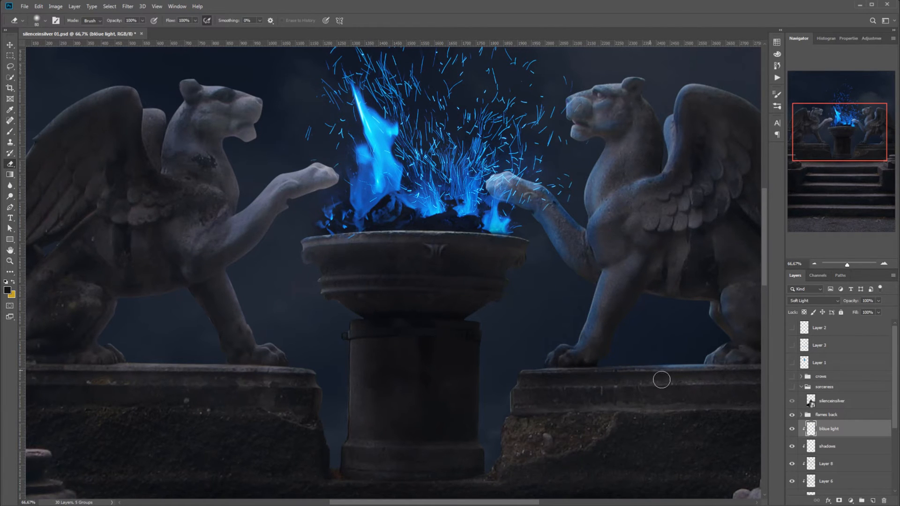
{"action": "left_click", "coordinate": [839, 446]}
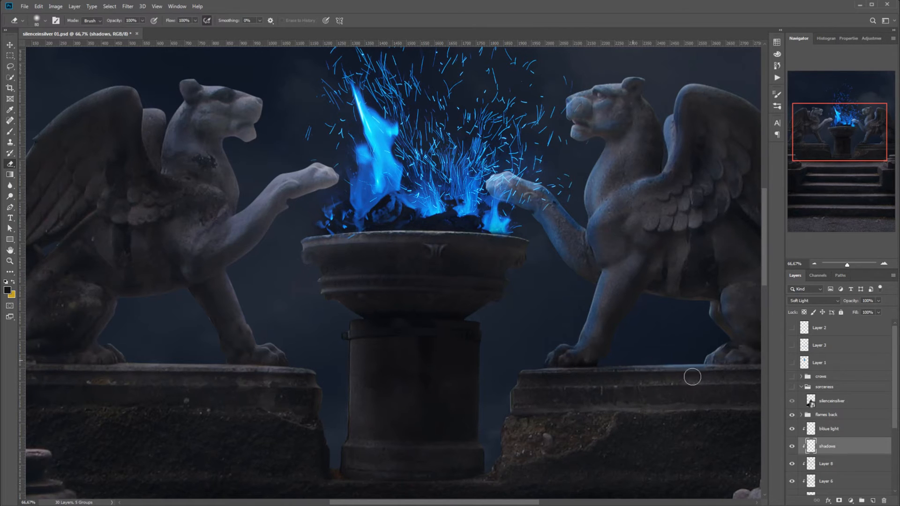
{"action": "left_click", "coordinate": [834, 427]}
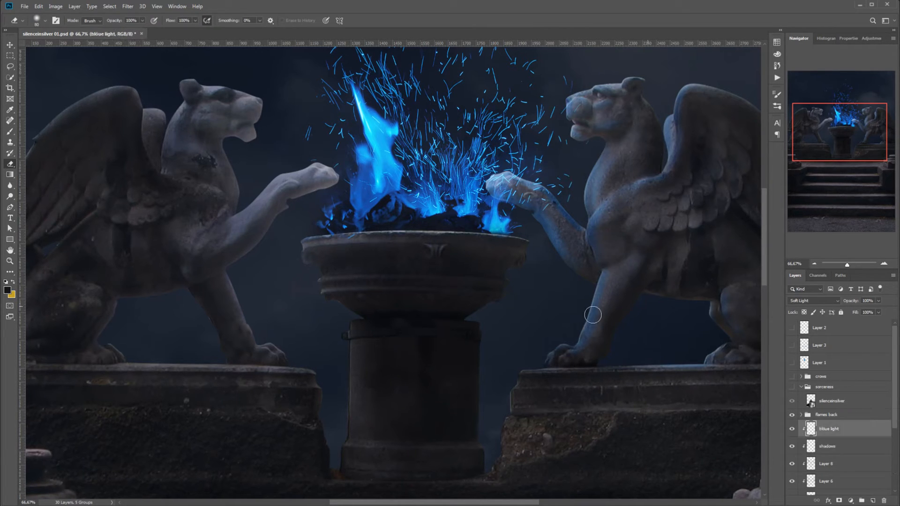
- Resample the flame's bright blue and paint it with the Brush along the front edge of the top step on the blue light layer
{"action": "left_click", "coordinate": [10, 131]}
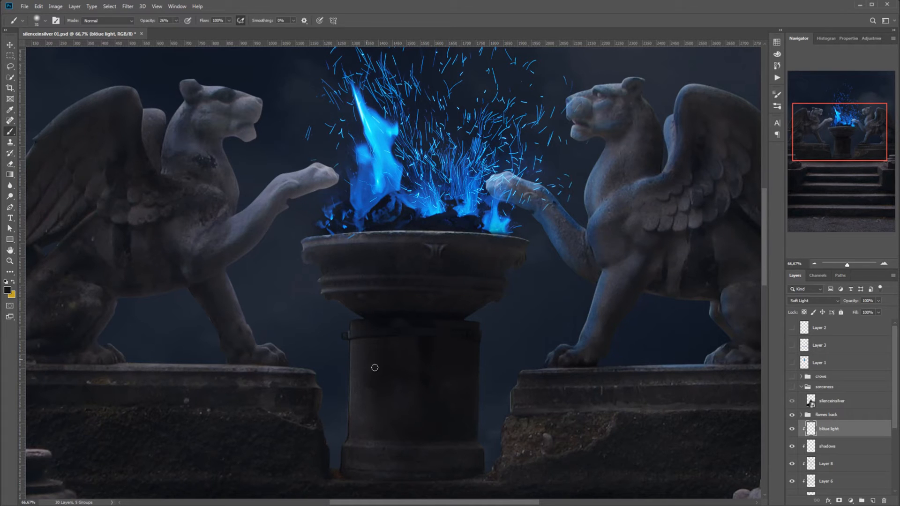
{"action": "left_click", "coordinate": [7, 290]}
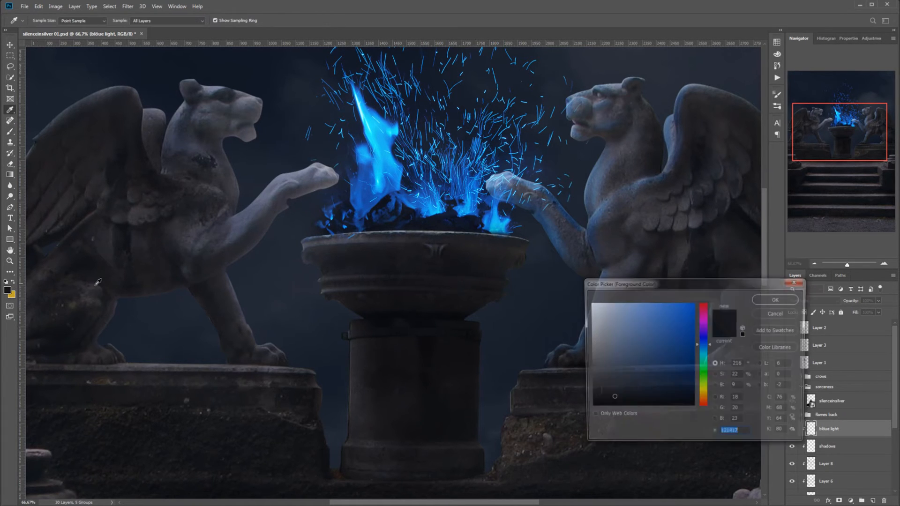
{"action": "left_click", "coordinate": [391, 171]}
{"action": "left_click", "coordinate": [785, 300]}
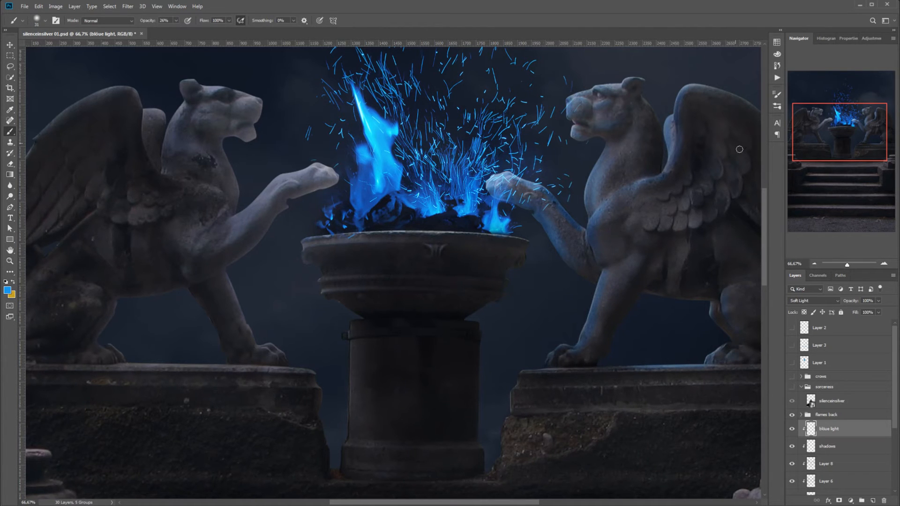
{"action": "left_click_drag", "start_coordinate": [849, 146], "coordinate": [886, 165]}
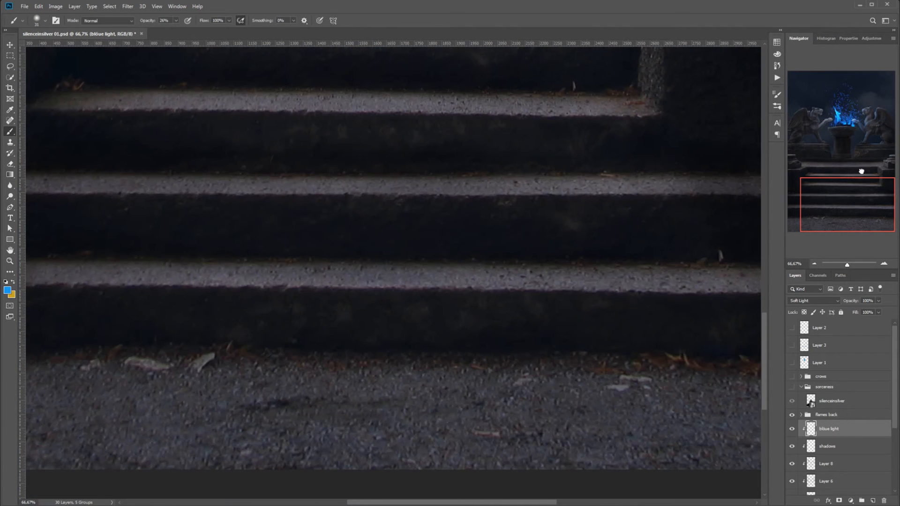
{"action": "left_click_drag", "start_coordinate": [861, 171], "coordinate": [863, 146]}
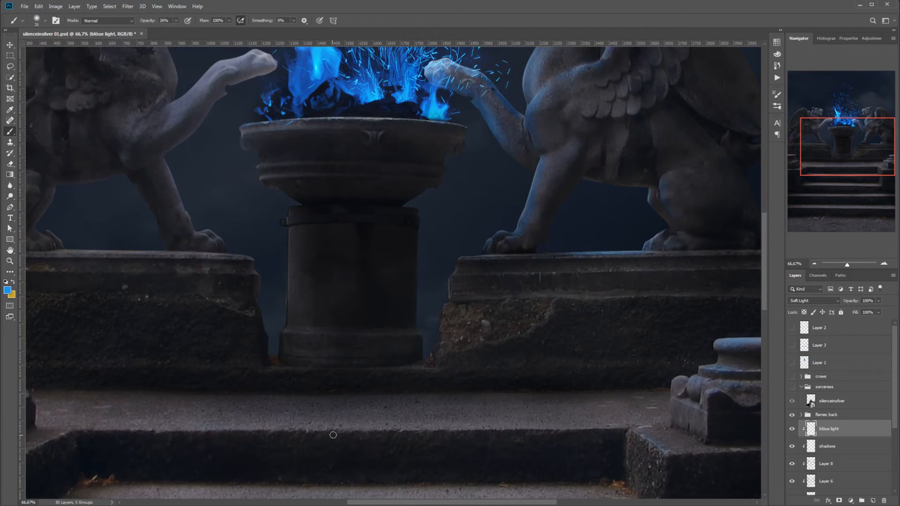
{"action": "mouse_move", "coordinate": [485, 431]}
{"action": "left_mouse_down"}
{"action": "mouse_move", "coordinate": [524, 424]}
{"action": "mouse_move", "coordinate": [400, 429]}
{"action": "mouse_move", "coordinate": [556, 441]}
{"action": "mouse_move", "coordinate": [460, 429]}
{"action": "mouse_move", "coordinate": [607, 424]}
{"action": "left_mouse_up"}
{"action": "mouse_move", "coordinate": [246, 422]}
{"action": "left_mouse_down"}
{"action": "mouse_move", "coordinate": [347, 426]}
{"action": "mouse_move", "coordinate": [245, 437]}
{"action": "mouse_move", "coordinate": [379, 432]}
{"action": "mouse_move", "coordinate": [189, 430]}
{"action": "left_mouse_up"}
{"action": "mouse_move", "coordinate": [79, 432]}
{"action": "left_mouse_down"}
{"action": "mouse_move", "coordinate": [444, 429]}
{"action": "mouse_move", "coordinate": [415, 440]}
{"action": "mouse_move", "coordinate": [477, 431]}
{"action": "left_mouse_up"}
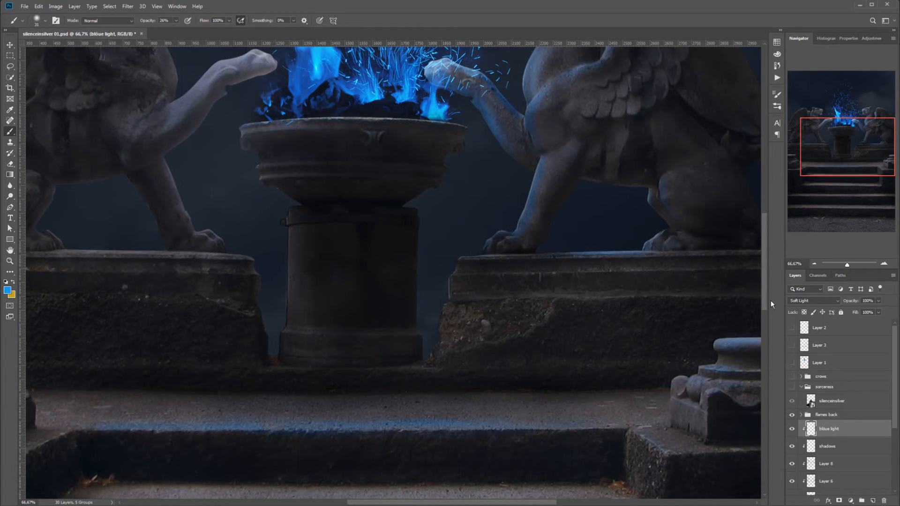
- Paint blue light along the front edges of the second and third steps
{"action": "left_click_drag", "start_coordinate": [764, 300], "coordinate": [765, 324]}
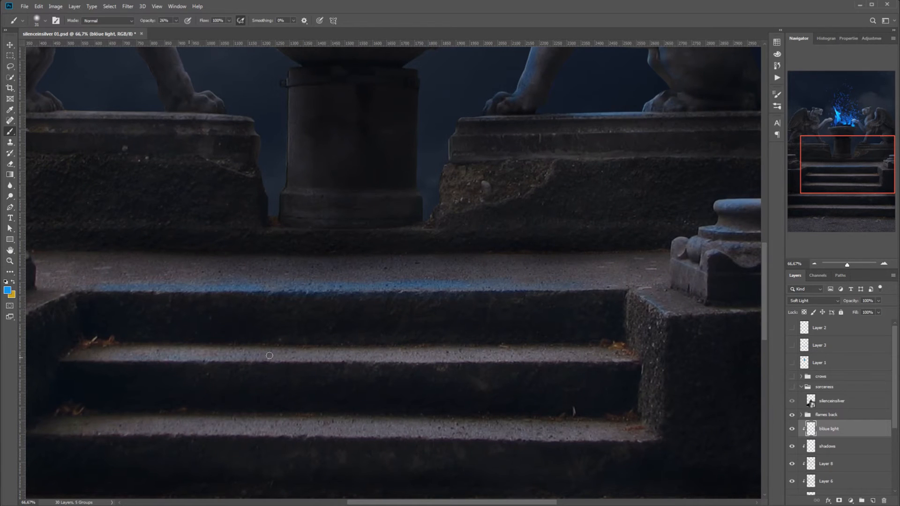
{"action": "left_click_drag", "start_coordinate": [269, 356], "coordinate": [284, 363]}
{"action": "mouse_move", "coordinate": [412, 368]}
{"action": "left_mouse_down"}
{"action": "mouse_move", "coordinate": [549, 354]}
{"action": "mouse_move", "coordinate": [543, 368]}
{"action": "mouse_move", "coordinate": [521, 364]}
{"action": "mouse_move", "coordinate": [581, 363]}
{"action": "left_mouse_up"}
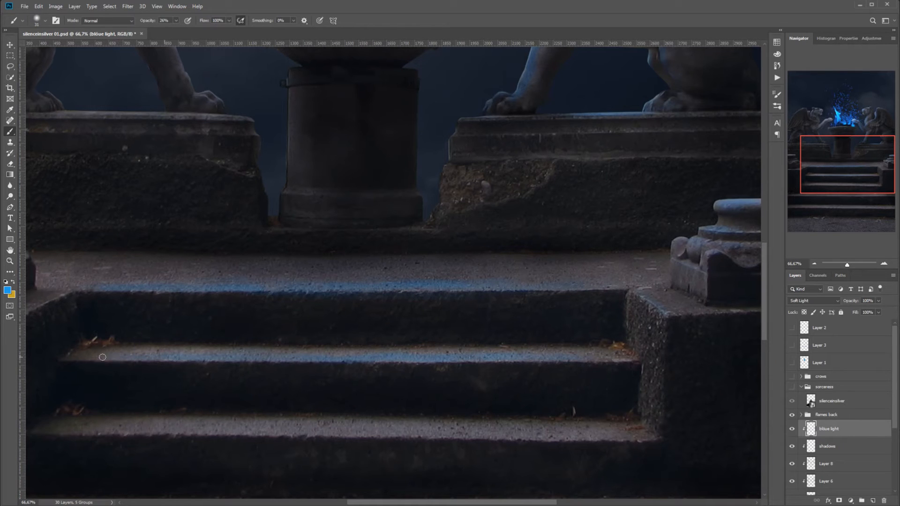
{"action": "mouse_move", "coordinate": [156, 436]}
{"action": "left_mouse_down"}
{"action": "mouse_move", "coordinate": [93, 441]}
{"action": "mouse_move", "coordinate": [195, 429]}
{"action": "mouse_move", "coordinate": [89, 441]}
{"action": "mouse_move", "coordinate": [118, 436]}
{"action": "left_mouse_up"}
{"action": "left_click_drag", "start_coordinate": [187, 430], "coordinate": [245, 437]}
- Paint blue firelight on the left statue's face, chest, raised paw and front leg
{"action": "left_click_drag", "start_coordinate": [581, 290], "coordinate": [758, 432]}
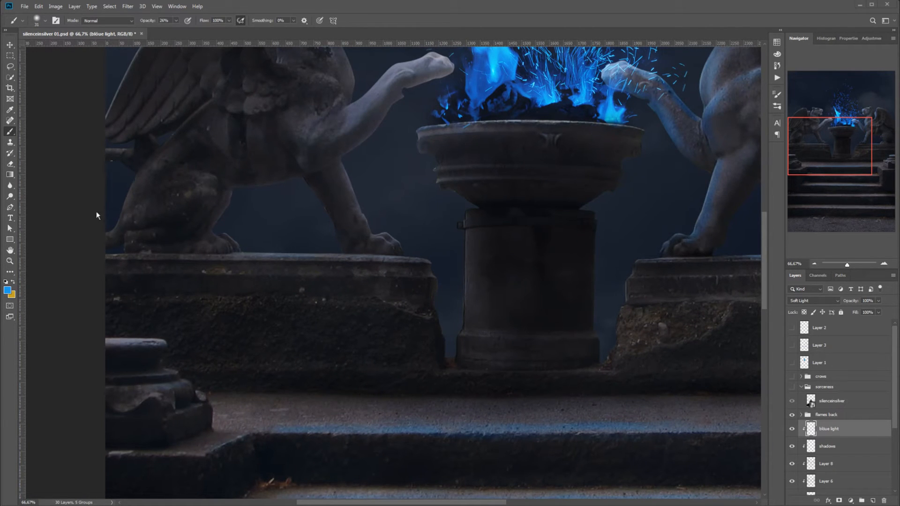
{"action": "scroll", "coordinate": [769, 253], "scroll_direction": "up", "scroll_amount": 5}
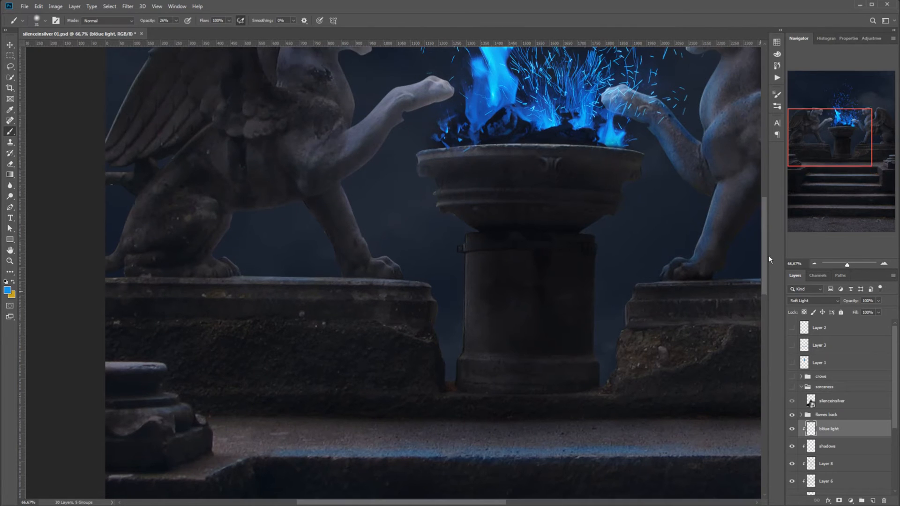
{"action": "left_click_drag", "start_coordinate": [769, 246], "coordinate": [769, 248]}
{"action": "mouse_move", "coordinate": [344, 286]}
{"action": "left_mouse_down"}
{"action": "mouse_move", "coordinate": [374, 349]}
{"action": "mouse_move", "coordinate": [393, 350]}
{"action": "left_mouse_up"}
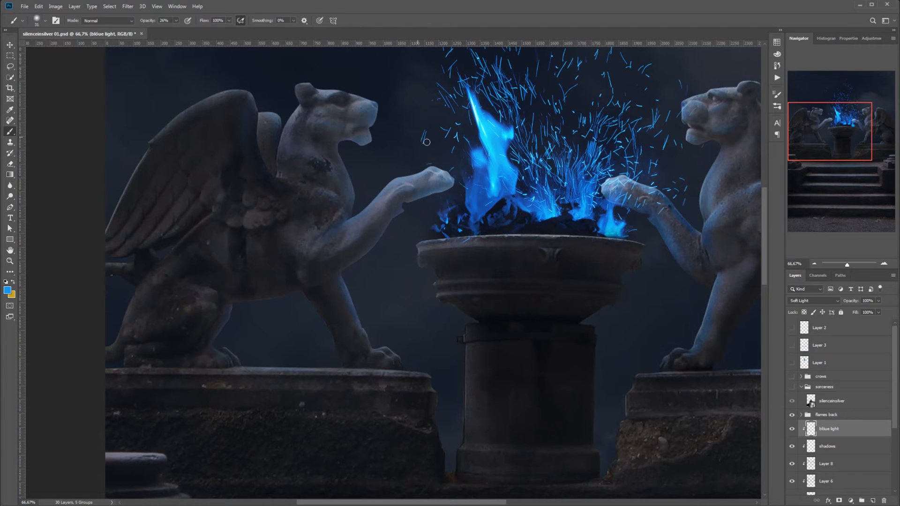
- Compare the whole composite with the blue light layer hidden and shown, and switch to the Eraser to soften the blue on the steps
{"action": "left_click_drag", "start_coordinate": [842, 135], "coordinate": [858, 122]}
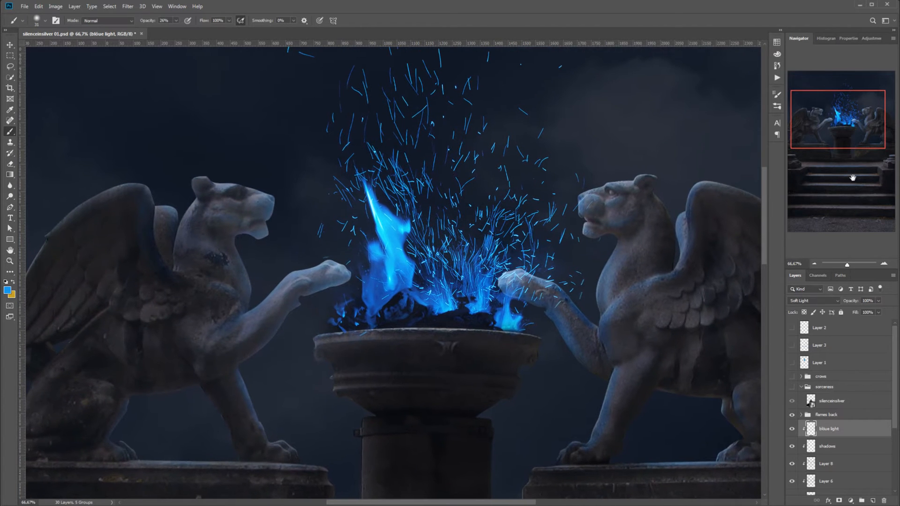
{"action": "left_click", "coordinate": [817, 265]}
{"action": "left_click", "coordinate": [818, 266]}
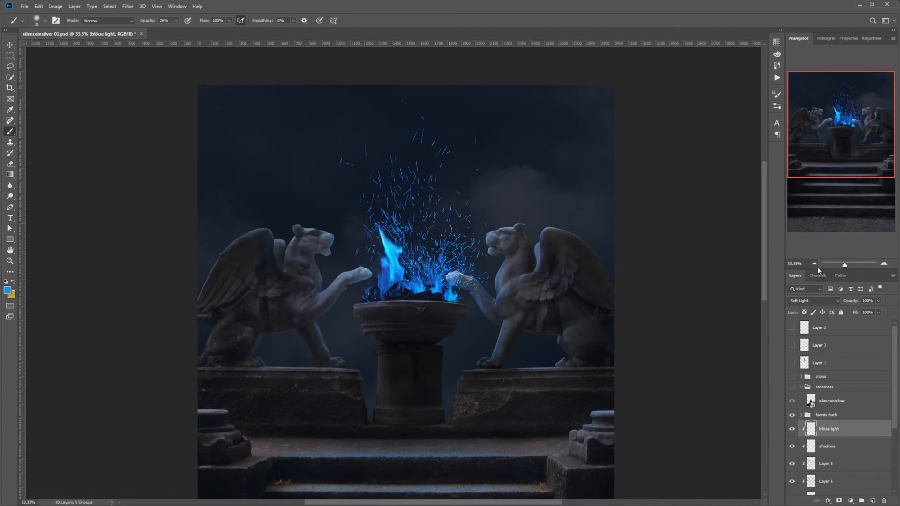
{"action": "left_click", "coordinate": [819, 266]}
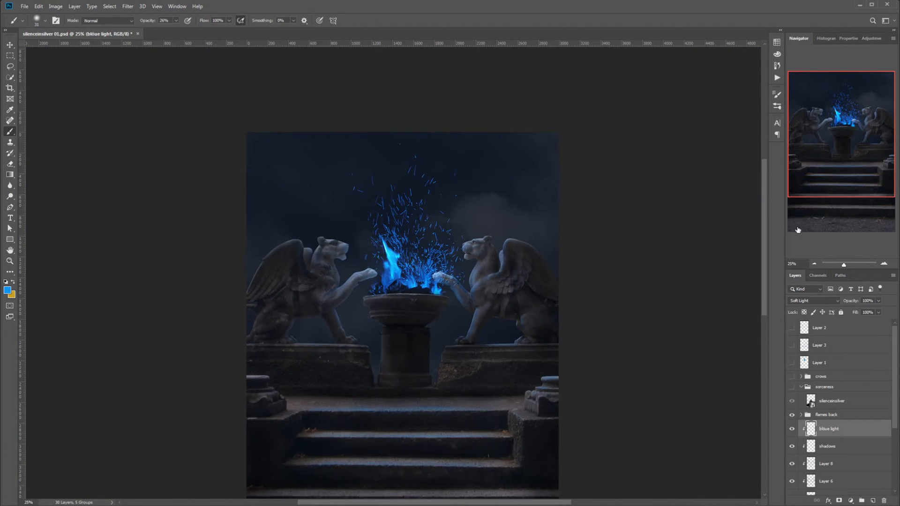
{"action": "left_click_drag", "start_coordinate": [849, 150], "coordinate": [852, 180]}
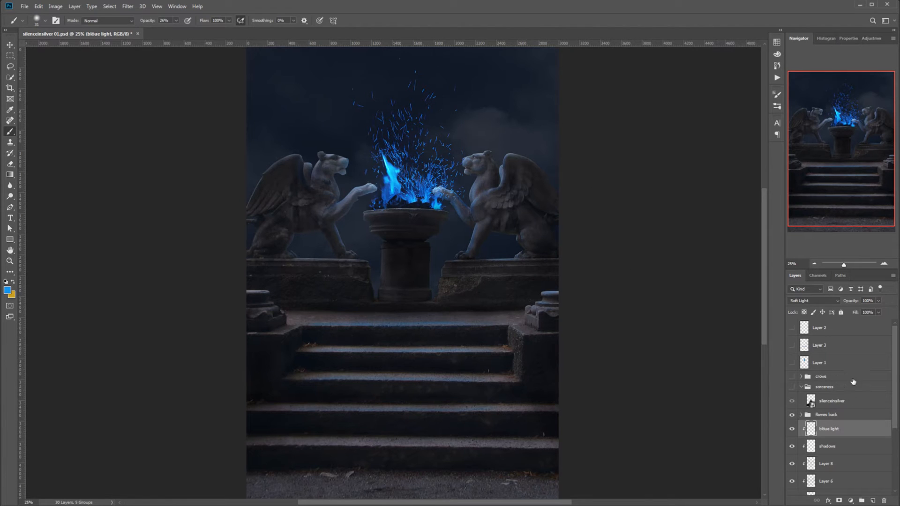
{"action": "left_click", "coordinate": [793, 429]}
{"action": "left_click", "coordinate": [792, 429]}
{"action": "key", "text": "e"}
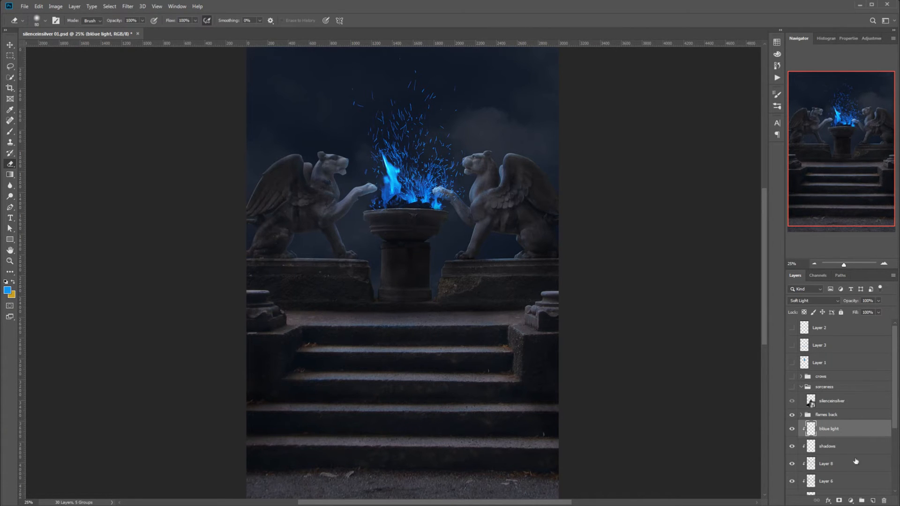
- Create a new clipped layer above the blue light layer and open its blending mode options
{"action": "left_click", "coordinate": [874, 500]}
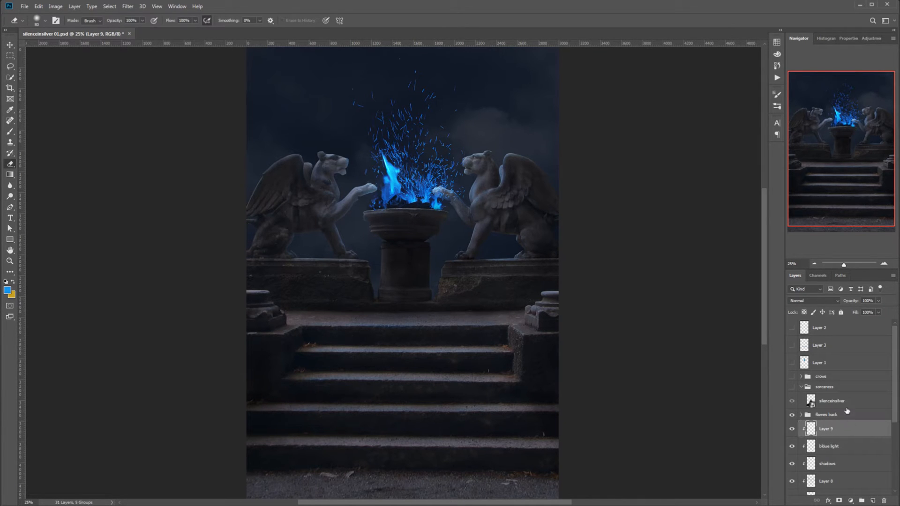
{"action": "left_click", "coordinate": [813, 301]}
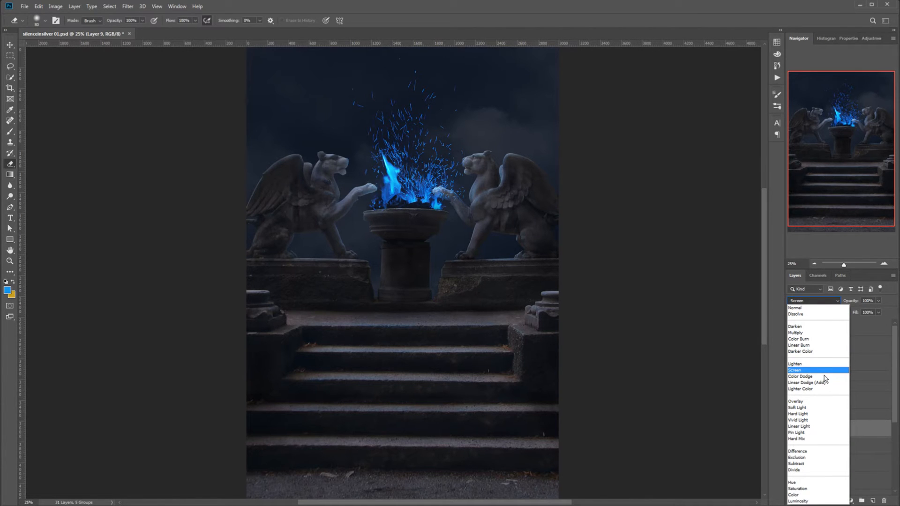
- Release Layer 9 from its clipping mask and set its blend mode to Screen
{"action": "left_click", "coordinate": [867, 433]}
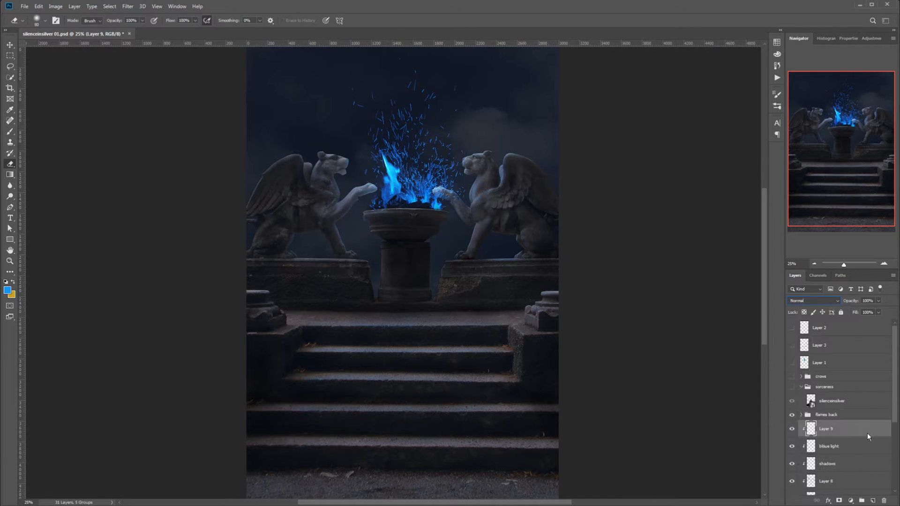
{"action": "left_click", "coordinate": [821, 438], "text": "alt"}
{"action": "left_click", "coordinate": [809, 298]}
{"action": "left_click", "coordinate": [819, 378]}
- Switch to the Brush tool and change the foreground colour to a lighter, slightly more cyan blue
{"action": "left_click_drag", "start_coordinate": [767, 257], "coordinate": [768, 244]}
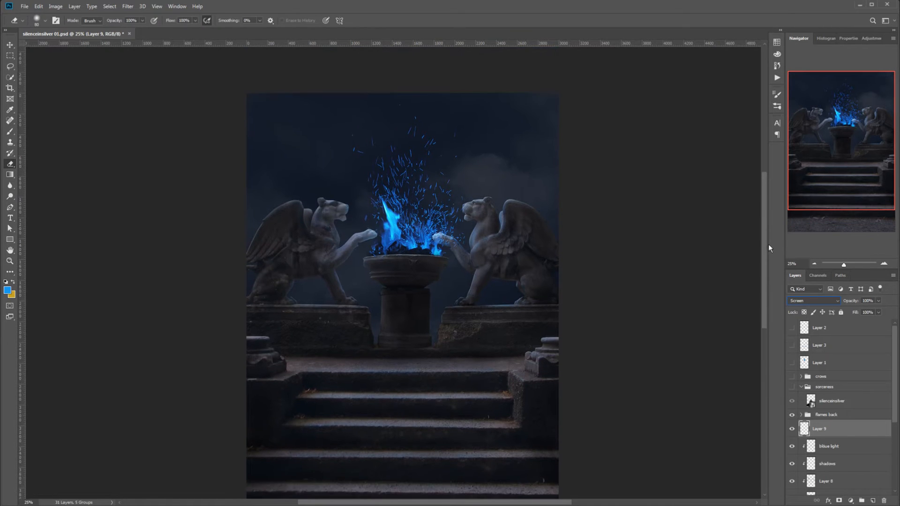
{"action": "left_click", "coordinate": [885, 265]}
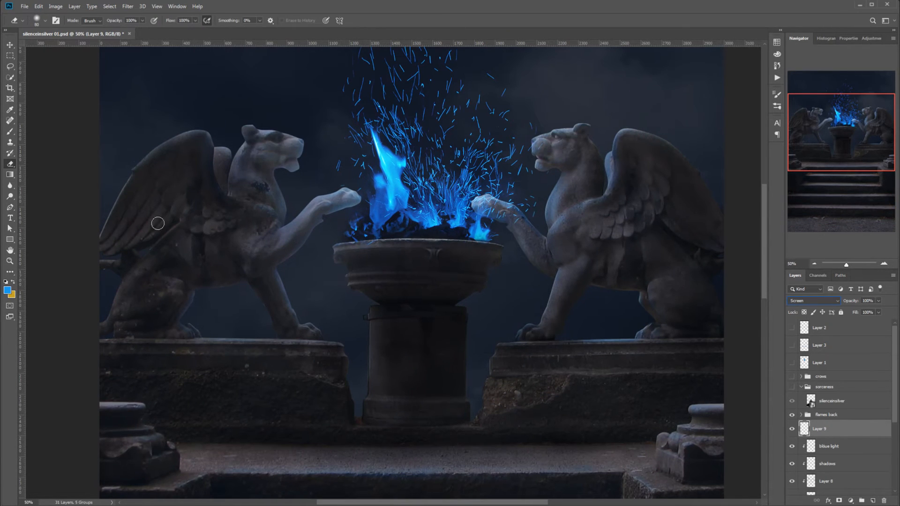
{"action": "left_click", "coordinate": [10, 131]}
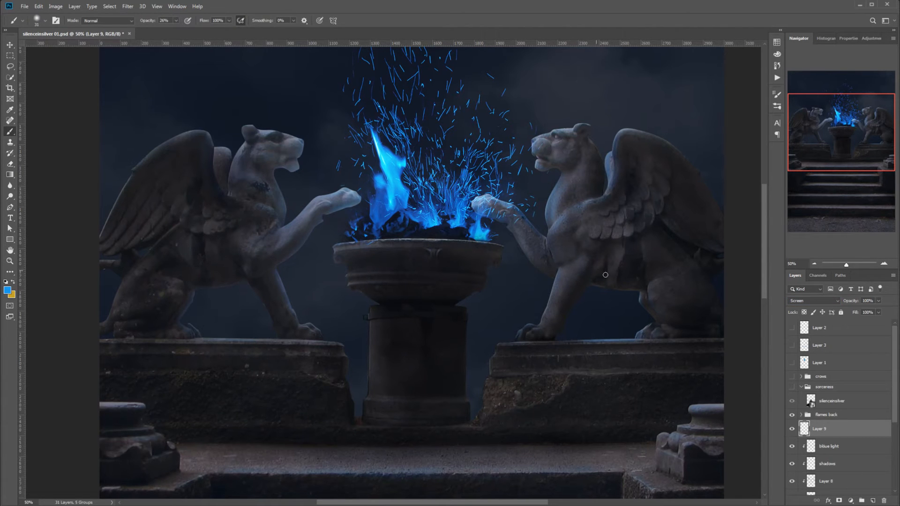
{"action": "left_click", "coordinate": [884, 265]}
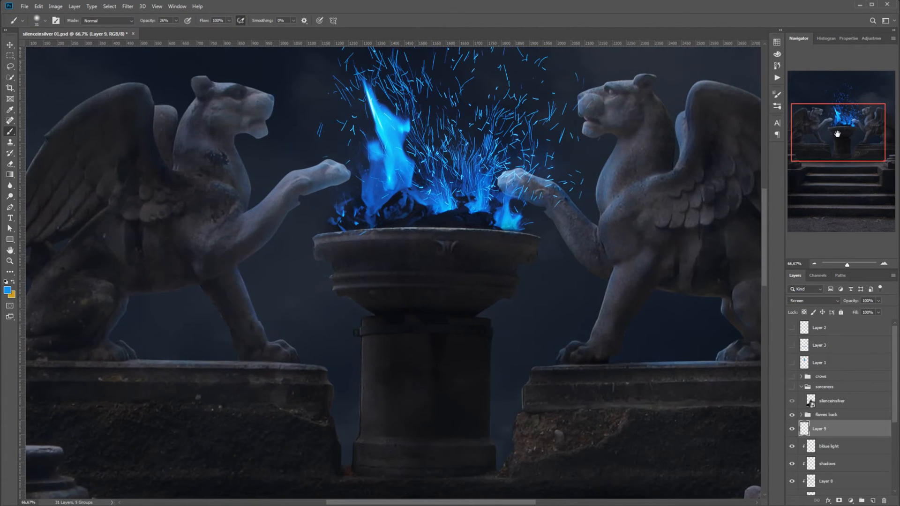
{"action": "left_click_drag", "start_coordinate": [837, 135], "coordinate": [842, 132]}
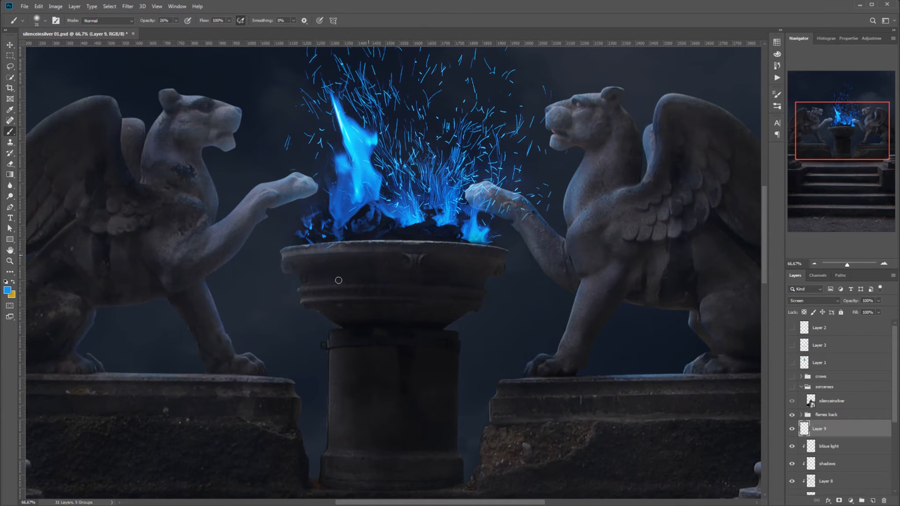
{"action": "left_click", "coordinate": [7, 290]}
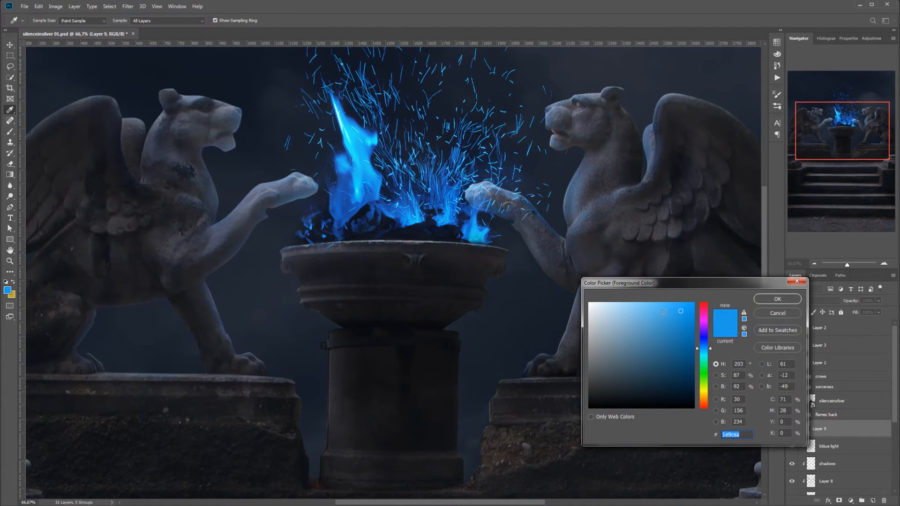
{"action": "left_click", "coordinate": [657, 308]}
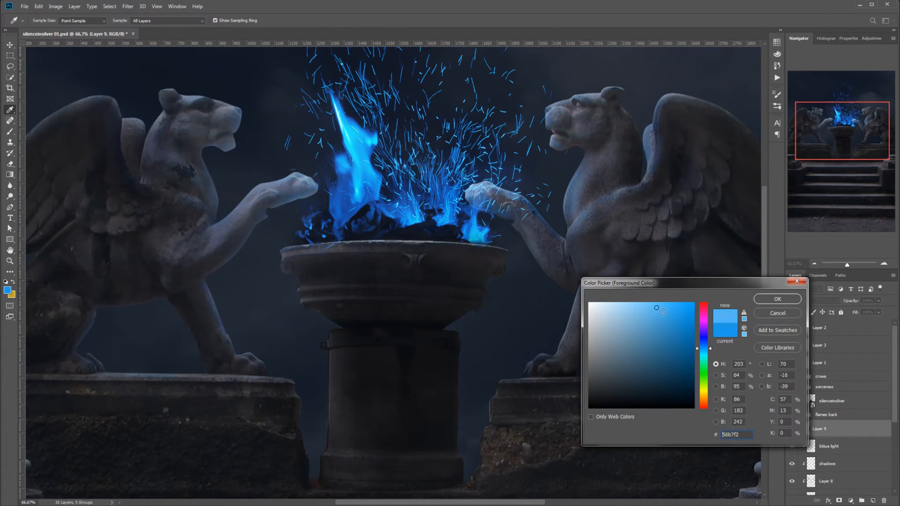
{"action": "left_click", "coordinate": [708, 354]}
{"action": "left_click", "coordinate": [777, 298]}
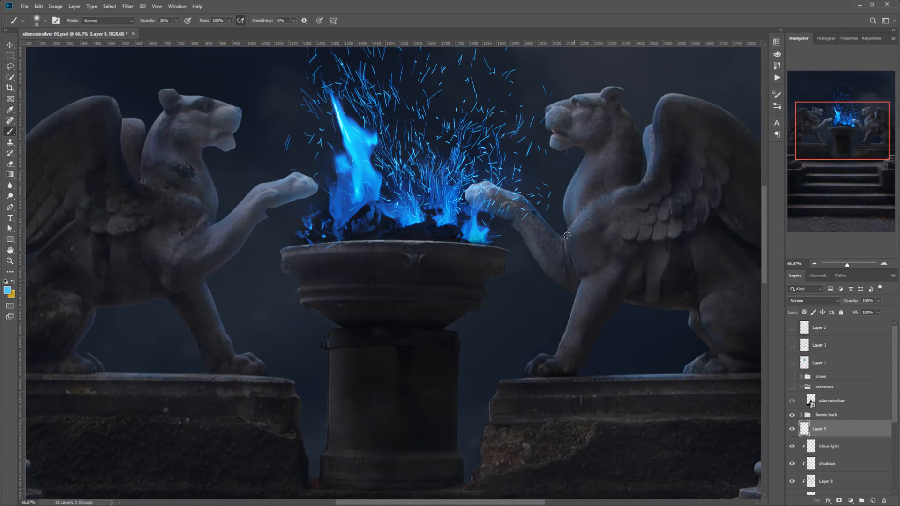
- Reduce the soft brush size and paint blue rim light along the right statue's neck, wing and legs and its pedestal top
{"action": "right_click", "coordinate": [550, 220]}
{"action": "left_click_drag", "start_coordinate": [599, 242], "coordinate": [596, 242]}
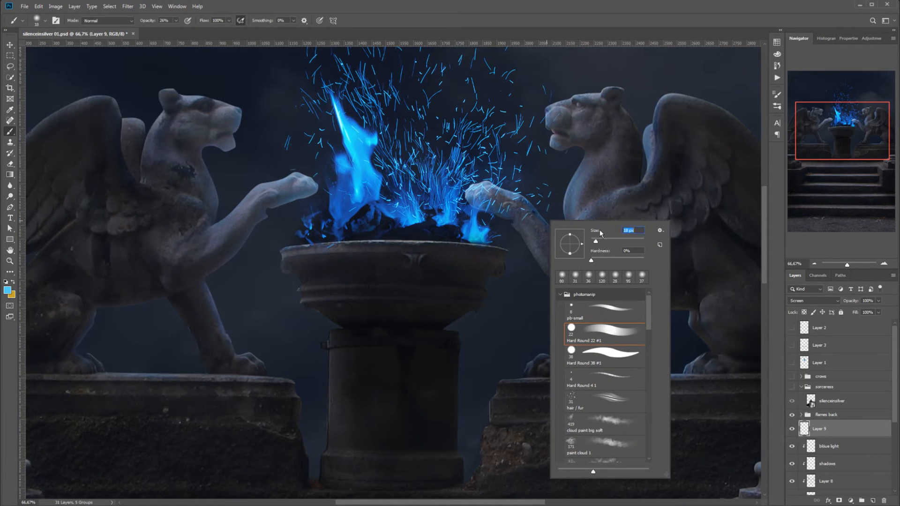
{"action": "left_click_drag", "start_coordinate": [575, 177], "coordinate": [569, 190]}
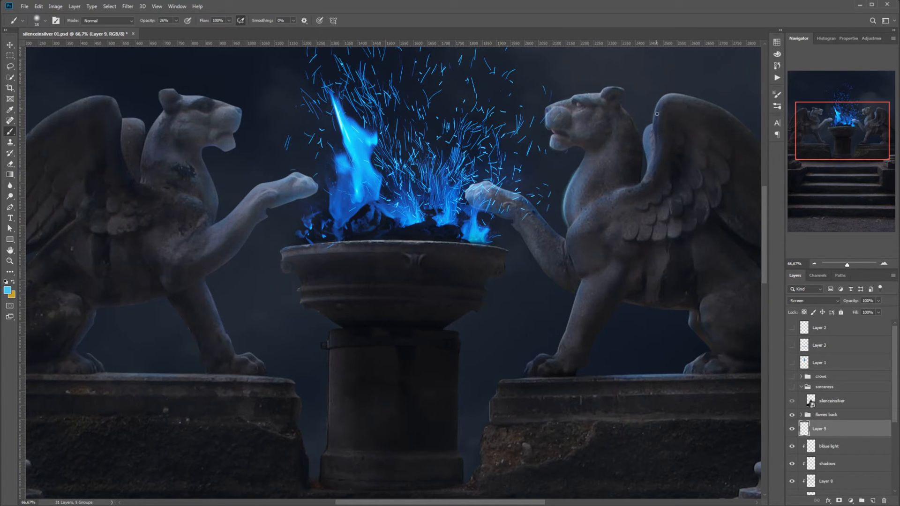
{"action": "mouse_move", "coordinate": [656, 113]}
{"action": "left_mouse_down"}
{"action": "mouse_move", "coordinate": [656, 158]}
{"action": "mouse_move", "coordinate": [660, 121]}
{"action": "mouse_move", "coordinate": [655, 127]}
{"action": "left_mouse_up"}
{"action": "left_click_drag", "start_coordinate": [657, 104], "coordinate": [665, 94]}
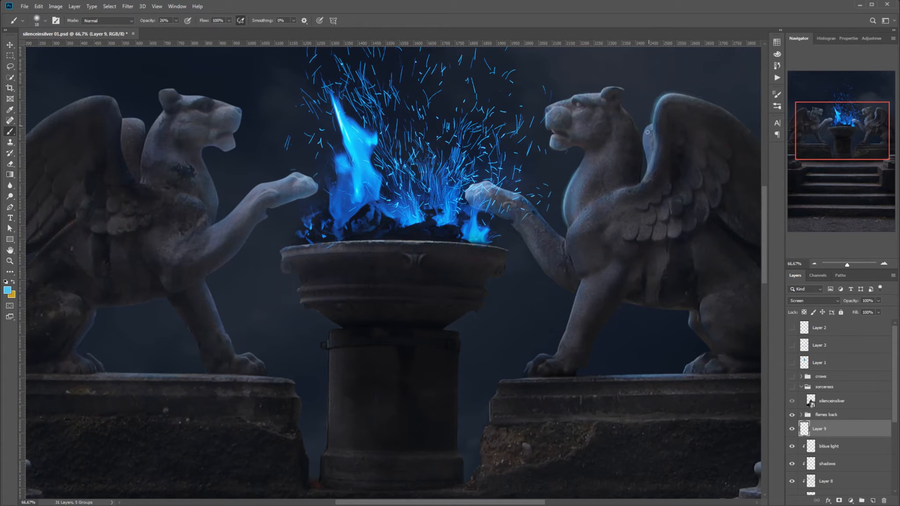
{"action": "left_click_drag", "start_coordinate": [646, 135], "coordinate": [644, 151]}
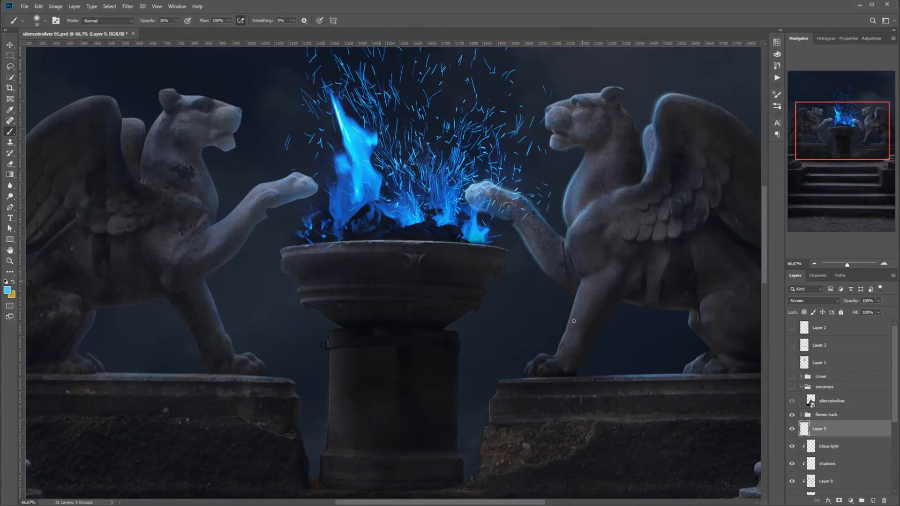
{"action": "left_click_drag", "start_coordinate": [581, 285], "coordinate": [562, 346]}
{"action": "left_click_drag", "start_coordinate": [637, 373], "coordinate": [658, 376]}
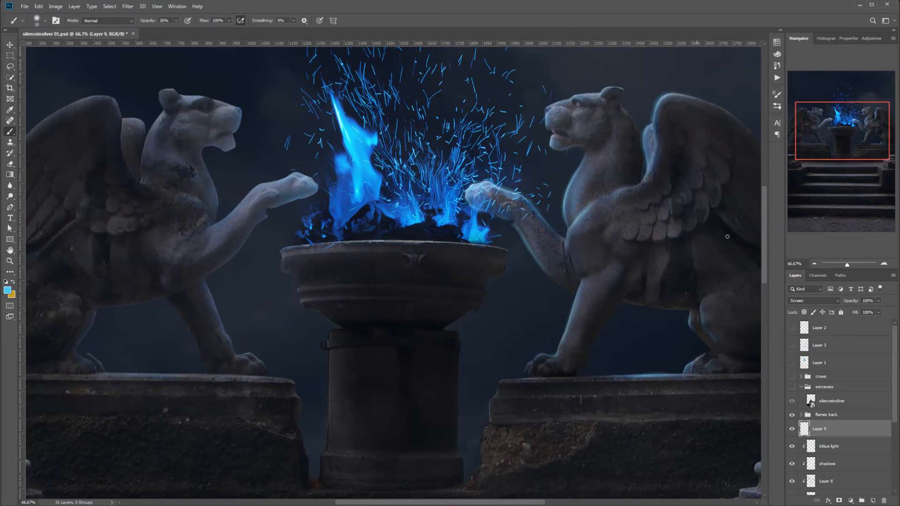
- Lower the Eraser's opacity to 51% and soften excess rim light on the right statue's neck and wing
{"action": "left_click", "coordinate": [10, 164]}
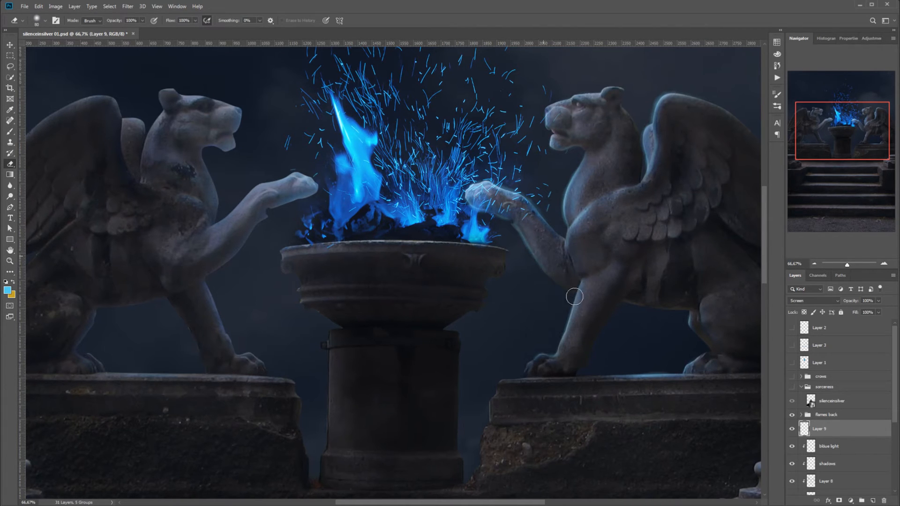
{"action": "left_click", "coordinate": [142, 21]}
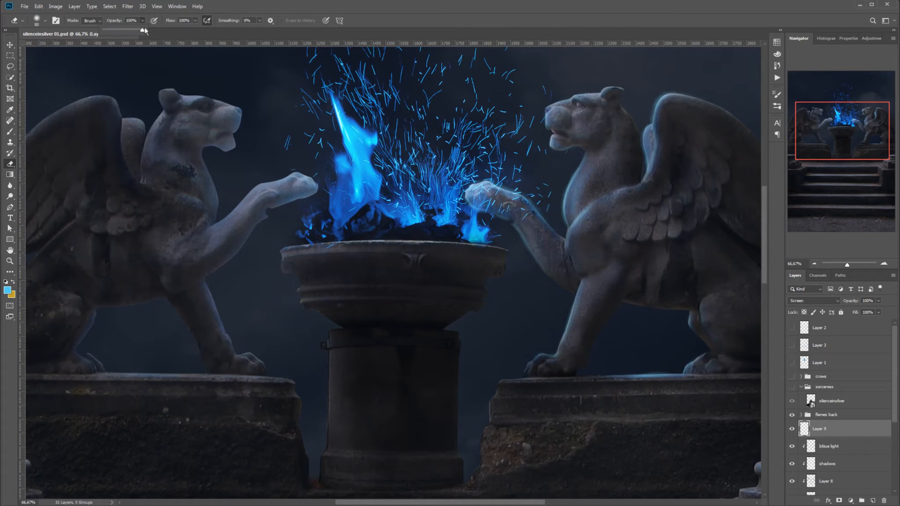
{"action": "left_click", "coordinate": [597, 187]}
{"action": "left_click_drag", "start_coordinate": [668, 107], "coordinate": [675, 105]}
- Brush blue rim light along the left statue's neck, wing and legs, its pedestal top and the fire bowl's rim
{"action": "left_click", "coordinate": [10, 132]}
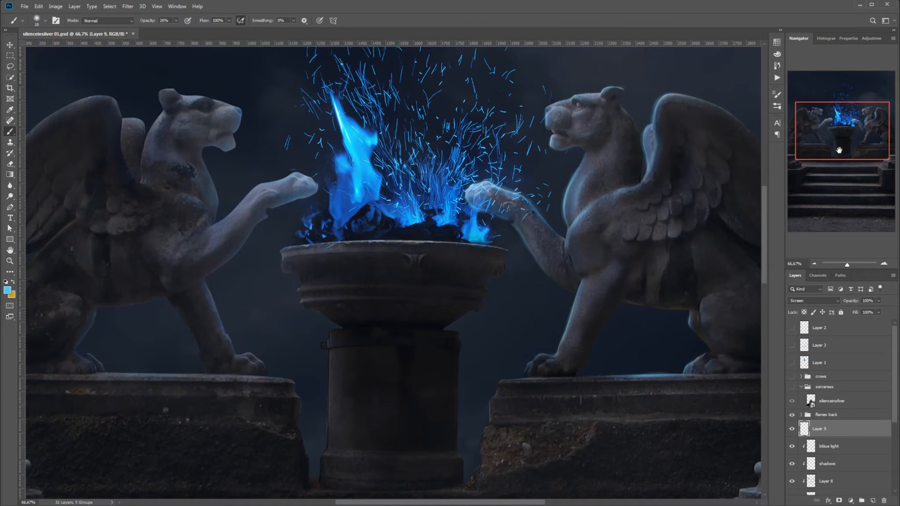
{"action": "left_click_drag", "start_coordinate": [846, 145], "coordinate": [818, 140]}
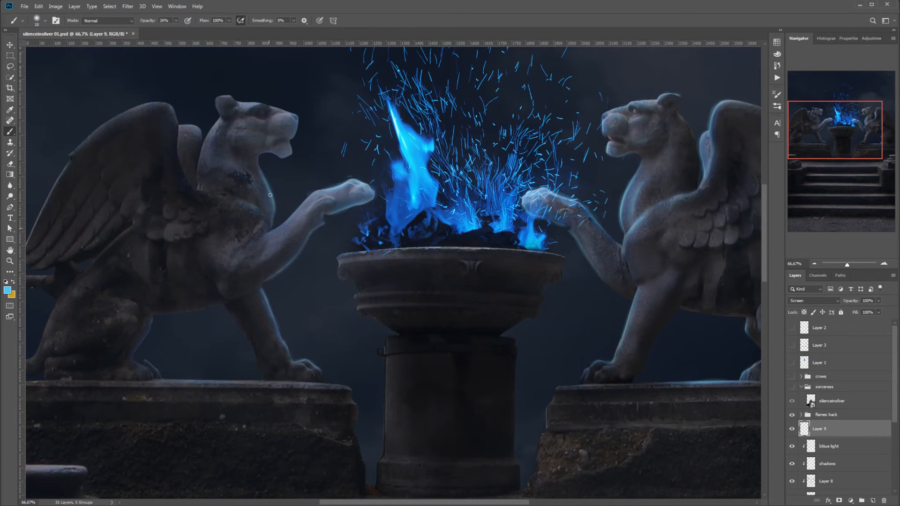
{"action": "left_click_drag", "start_coordinate": [255, 190], "coordinate": [269, 212]}
{"action": "left_click_drag", "start_coordinate": [240, 164], "coordinate": [283, 220]}
{"action": "left_click_drag", "start_coordinate": [196, 127], "coordinate": [201, 141]}
{"action": "left_click_drag", "start_coordinate": [166, 103], "coordinate": [177, 142]}
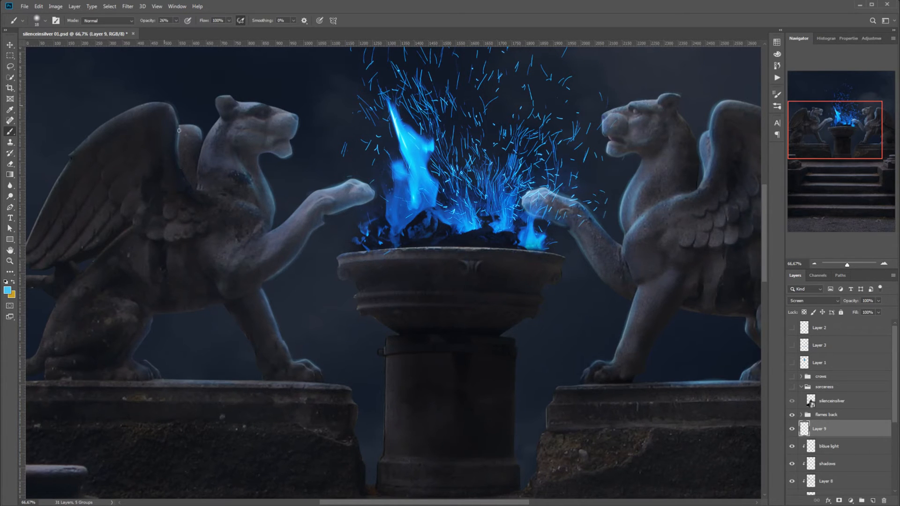
{"action": "left_click_drag", "start_coordinate": [177, 138], "coordinate": [165, 102]}
{"action": "left_click_drag", "start_coordinate": [148, 331], "coordinate": [136, 359]}
{"action": "left_click_drag", "start_coordinate": [178, 383], "coordinate": [202, 384]}
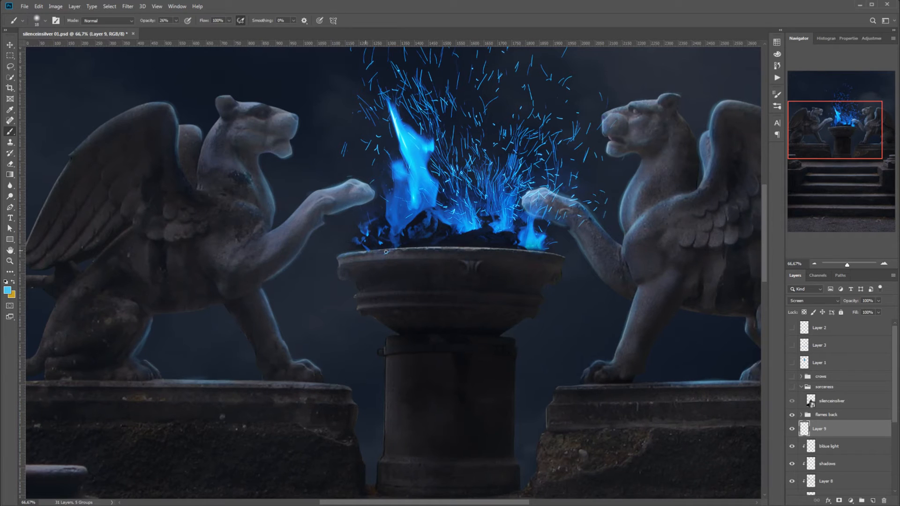
{"action": "mouse_move", "coordinate": [386, 252]}
{"action": "left_mouse_down"}
{"action": "mouse_move", "coordinate": [527, 247]}
{"action": "mouse_move", "coordinate": [566, 257]}
{"action": "left_mouse_up"}
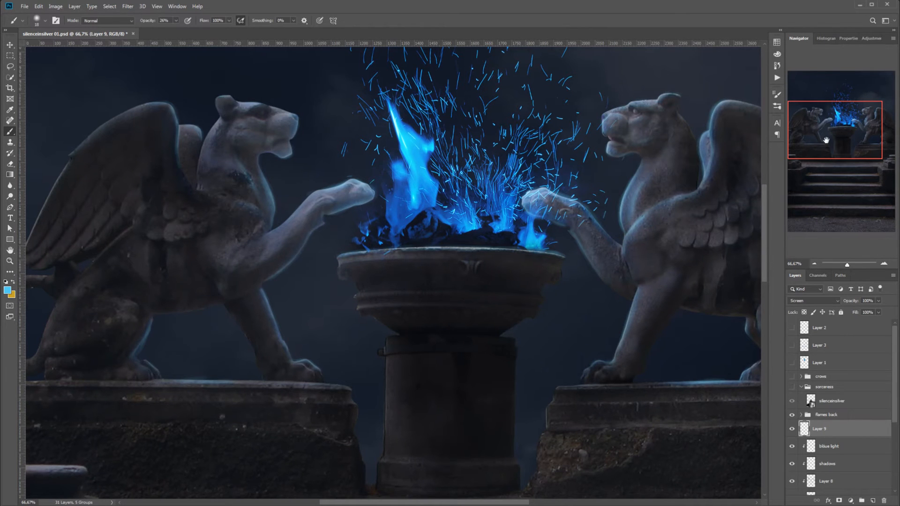
- Add a new layer above Layer 9 and paint blue highlights along the front edges of the upper three stairs
{"action": "left_click_drag", "start_coordinate": [826, 141], "coordinate": [833, 177]}
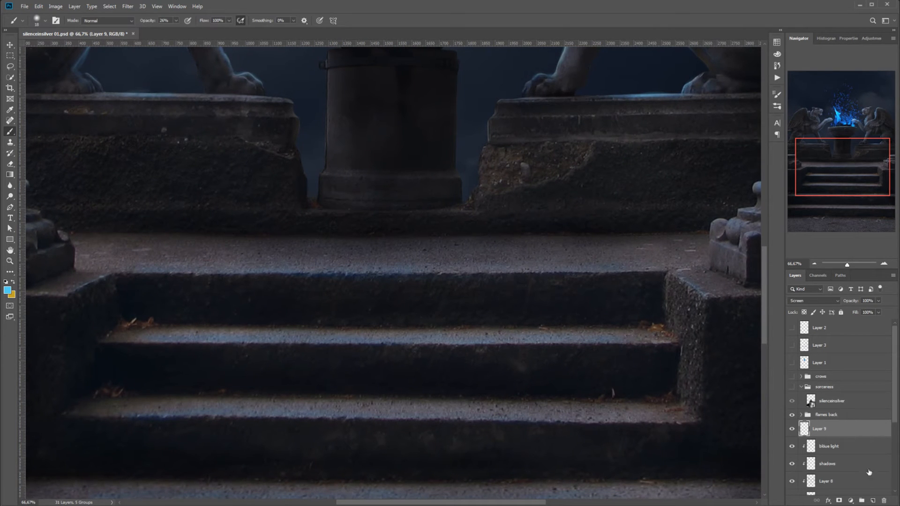
{"action": "left_click", "coordinate": [873, 501]}
{"action": "left_click_drag", "start_coordinate": [217, 275], "coordinate": [246, 273]}
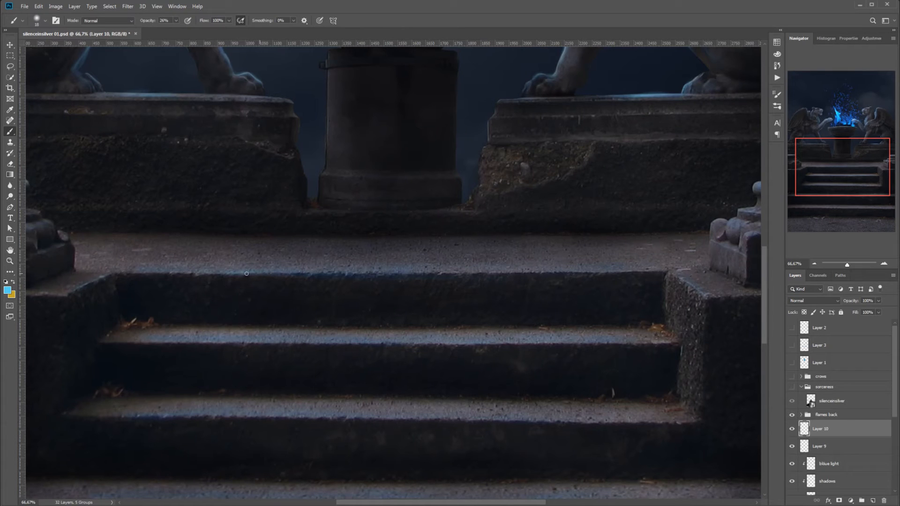
{"action": "left_click_drag", "start_coordinate": [316, 274], "coordinate": [276, 273]}
{"action": "mouse_move", "coordinate": [350, 274]}
{"action": "left_mouse_down"}
{"action": "mouse_move", "coordinate": [534, 272]}
{"action": "mouse_move", "coordinate": [455, 277]}
{"action": "left_mouse_up"}
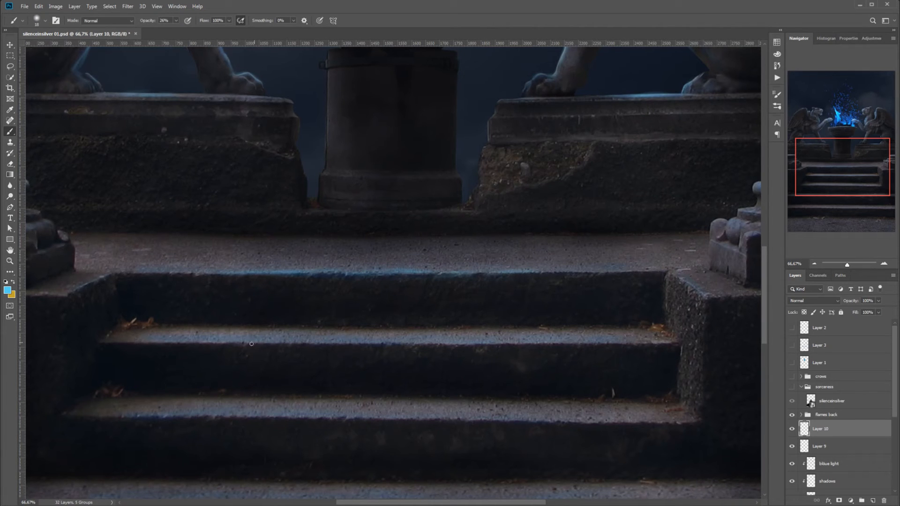
{"action": "left_click_drag", "start_coordinate": [251, 344], "coordinate": [334, 344]}
{"action": "mouse_move", "coordinate": [420, 344]}
{"action": "left_mouse_down"}
{"action": "mouse_move", "coordinate": [468, 350]}
{"action": "mouse_move", "coordinate": [414, 344]}
{"action": "mouse_move", "coordinate": [565, 347]}
{"action": "left_mouse_up"}
{"action": "left_click_drag", "start_coordinate": [189, 343], "coordinate": [239, 340]}
{"action": "mouse_move", "coordinate": [173, 415]}
{"action": "left_mouse_down"}
{"action": "mouse_move", "coordinate": [280, 419]}
{"action": "mouse_move", "coordinate": [266, 416]}
{"action": "mouse_move", "coordinate": [316, 404]}
{"action": "mouse_move", "coordinate": [297, 417]}
{"action": "mouse_move", "coordinate": [541, 426]}
{"action": "left_mouse_up"}
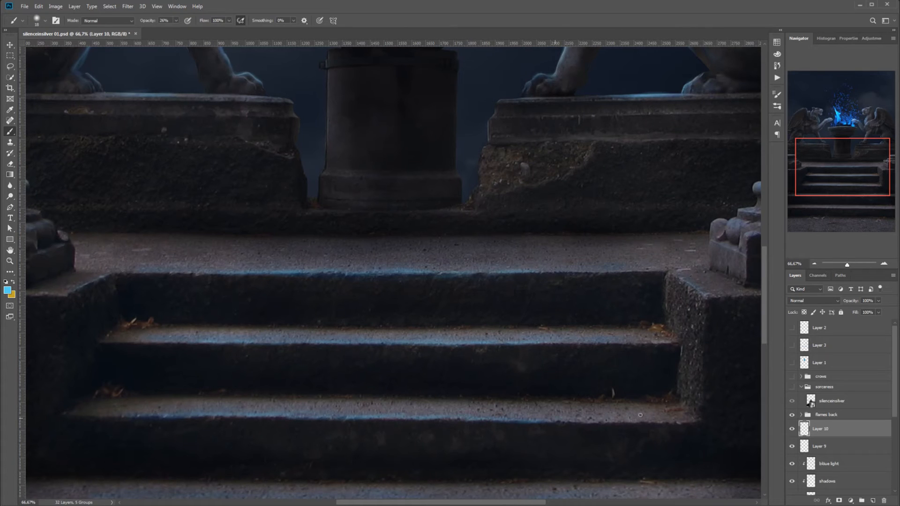
- Paint a blue highlight along the fourth stair's front edge and soften it with the Eraser at 51% opacity
{"action": "scroll", "coordinate": [350, 308], "scroll_direction": "down", "scroll_amount": 5}
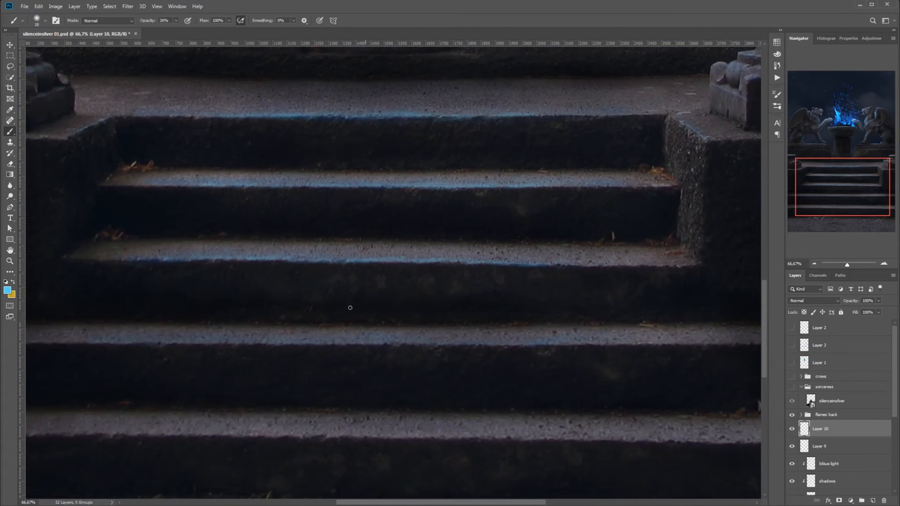
{"action": "left_click_drag", "start_coordinate": [209, 344], "coordinate": [475, 345]}
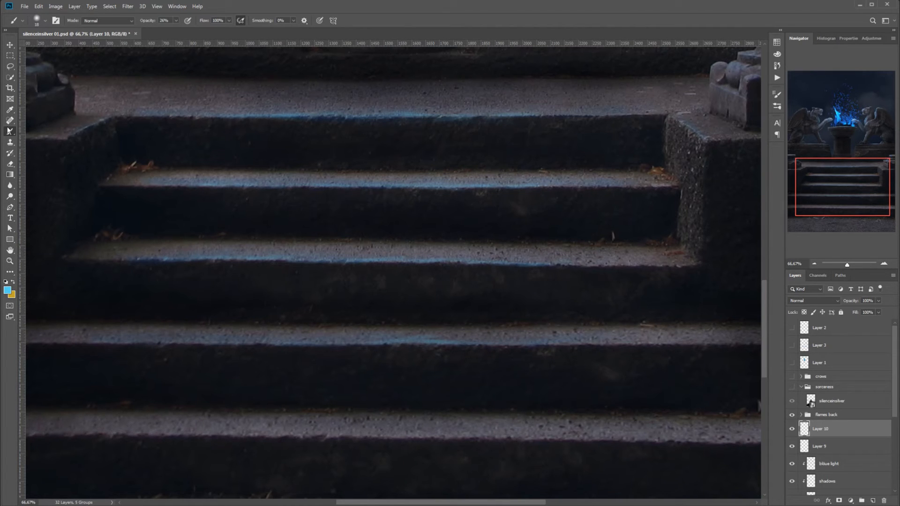
{"action": "left_click", "coordinate": [10, 186]}
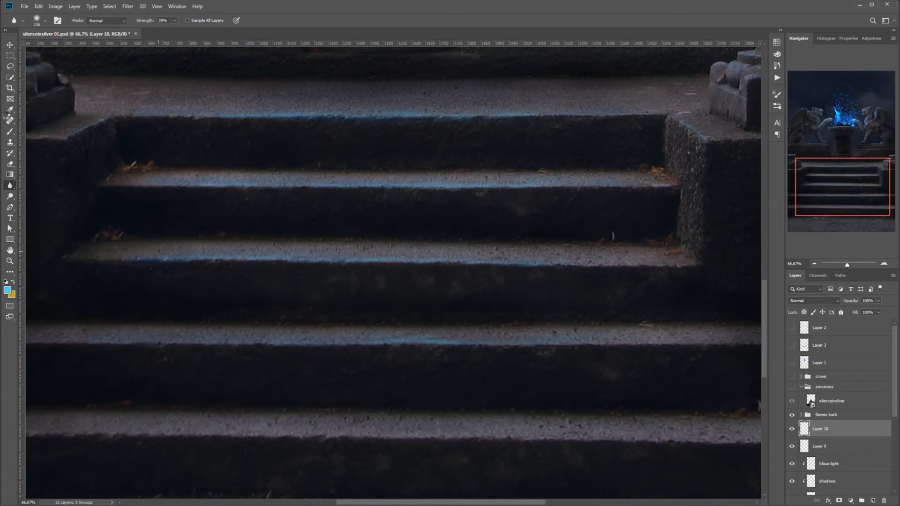
{"action": "left_click", "coordinate": [10, 132]}
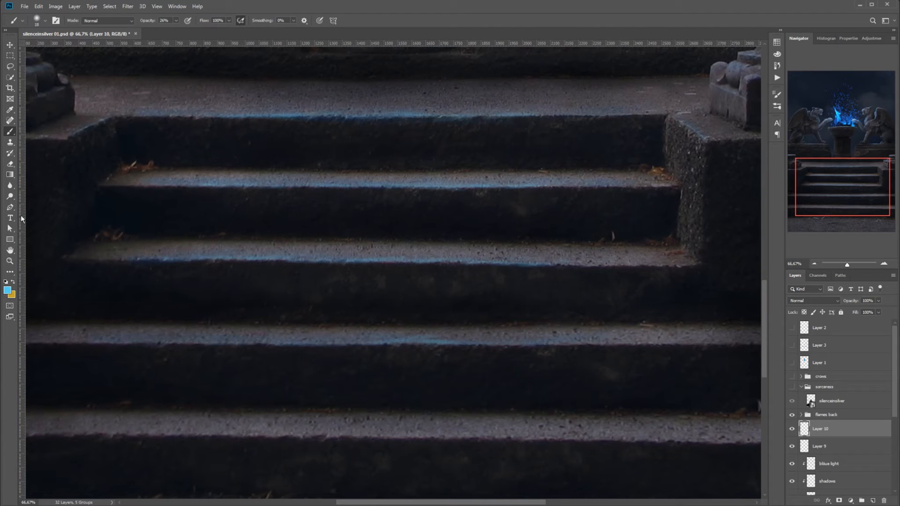
{"action": "left_click", "coordinate": [10, 164]}
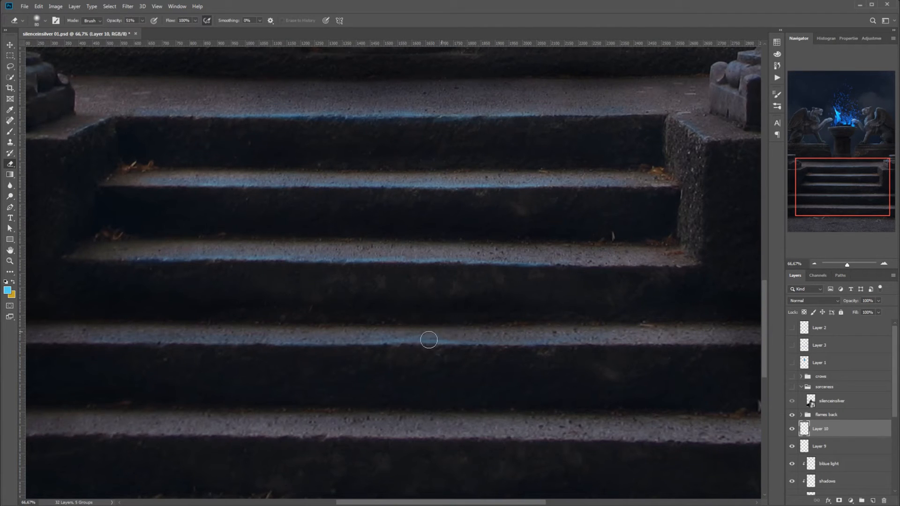
{"action": "left_click_drag", "start_coordinate": [429, 340], "coordinate": [467, 340]}
{"action": "left_click", "coordinate": [9, 132]}
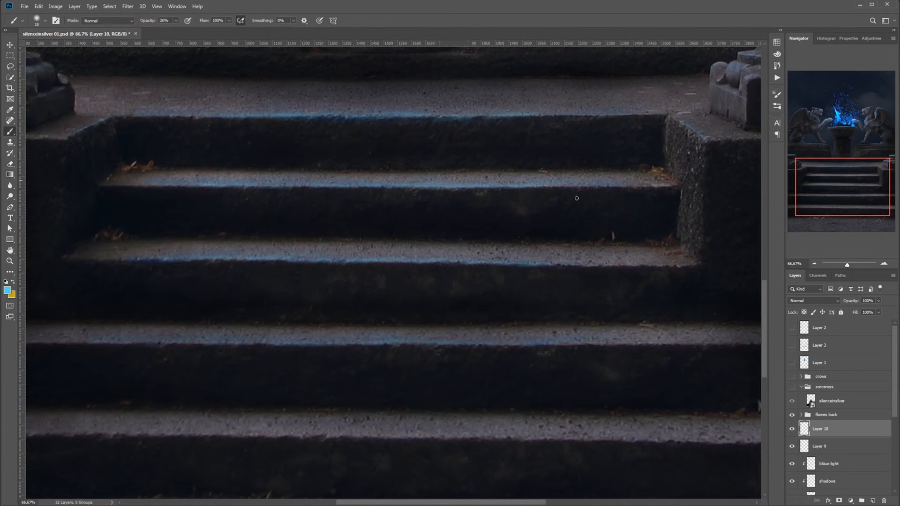
- Examine the blue lighting across the whole composition at thumbnail size and at 25% zoom
{"action": "left_click", "coordinate": [817, 267]}
{"action": "left_click", "coordinate": [819, 265]}
{"action": "left_click", "coordinate": [819, 266]}
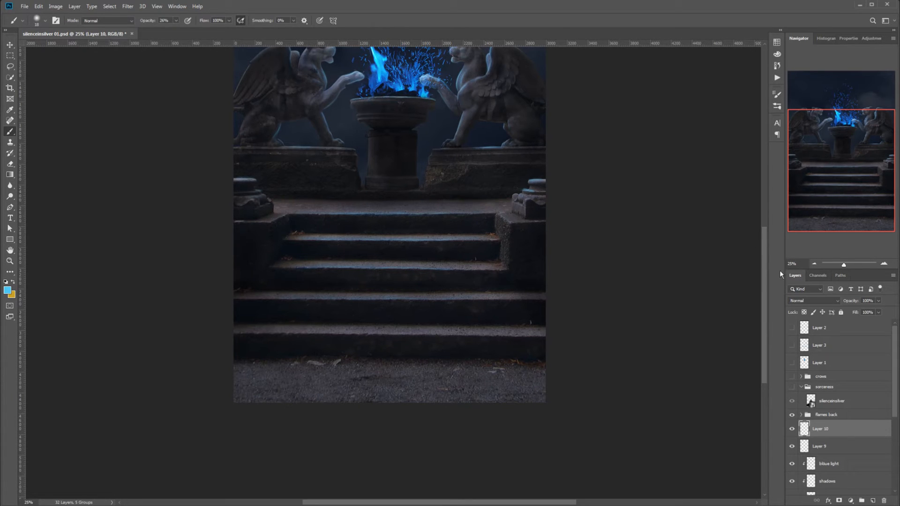
{"action": "left_click", "coordinate": [817, 266]}
{"action": "left_click", "coordinate": [816, 265]}
{"action": "left_click", "coordinate": [814, 264]}
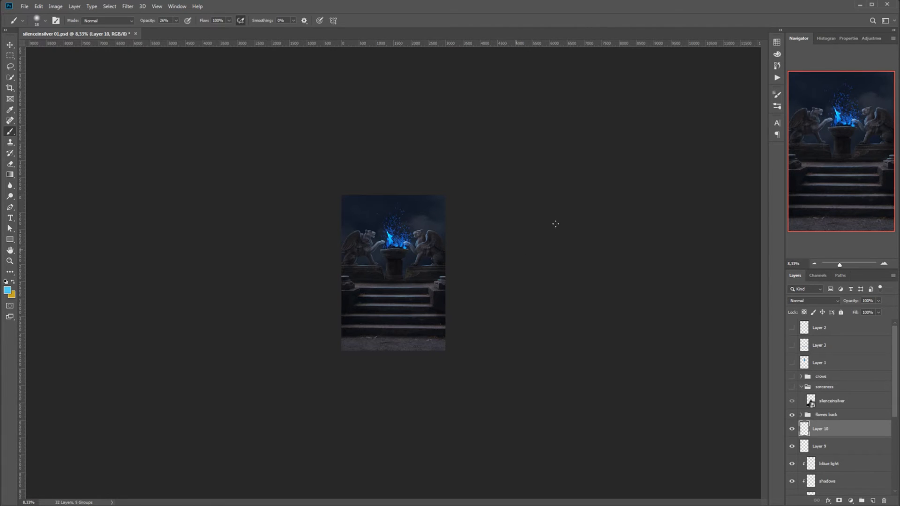
{"action": "key", "text": "ctrl+plus"}
{"action": "key", "text": "ctrl+plus"}
{"action": "key", "text": "ctrl+plus"}
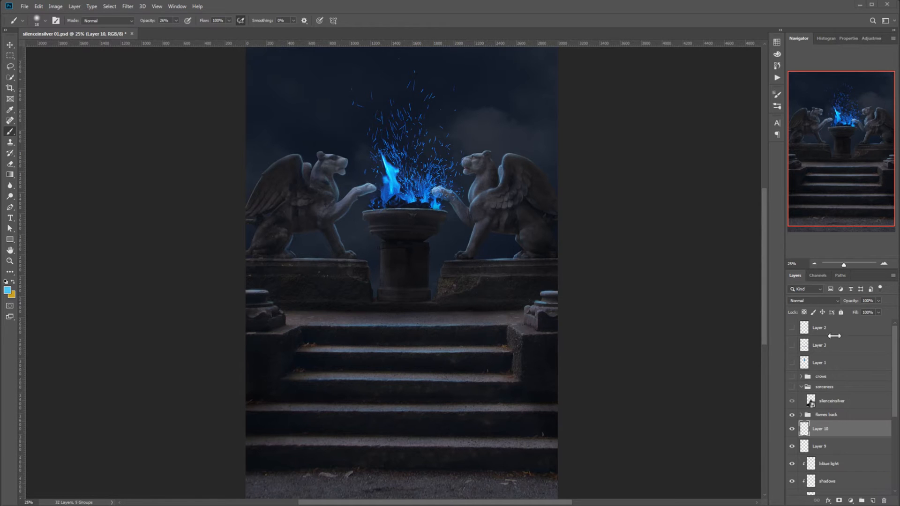
- Add a new layer at the top of the flames back group and draw a light-blue radial gradient around the fire
{"action": "left_click", "coordinate": [816, 418]}
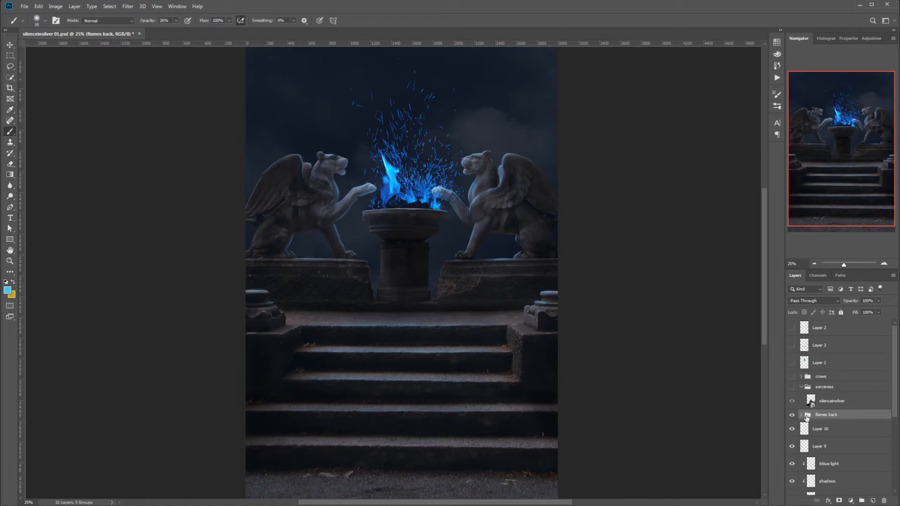
{"action": "left_click", "coordinate": [801, 415]}
{"action": "left_click", "coordinate": [857, 429]}
{"action": "left_click", "coordinate": [873, 501]}
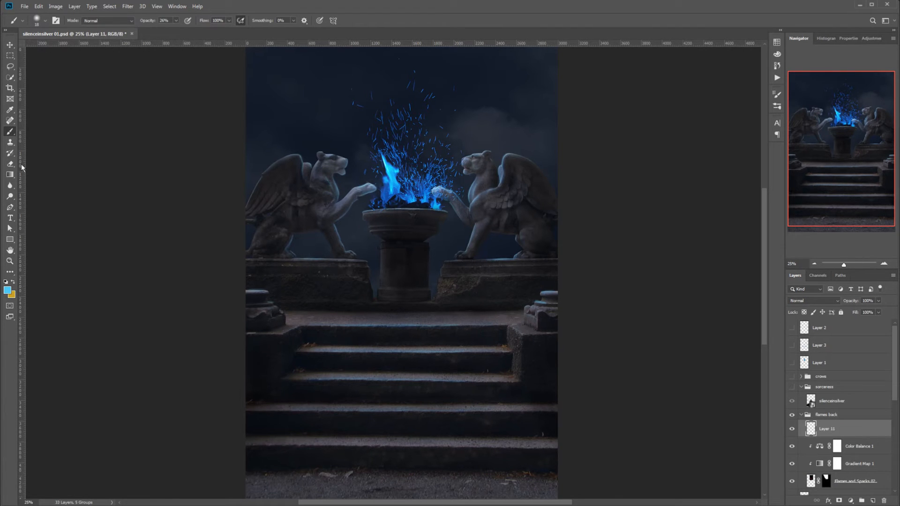
{"action": "left_click", "coordinate": [10, 174]}
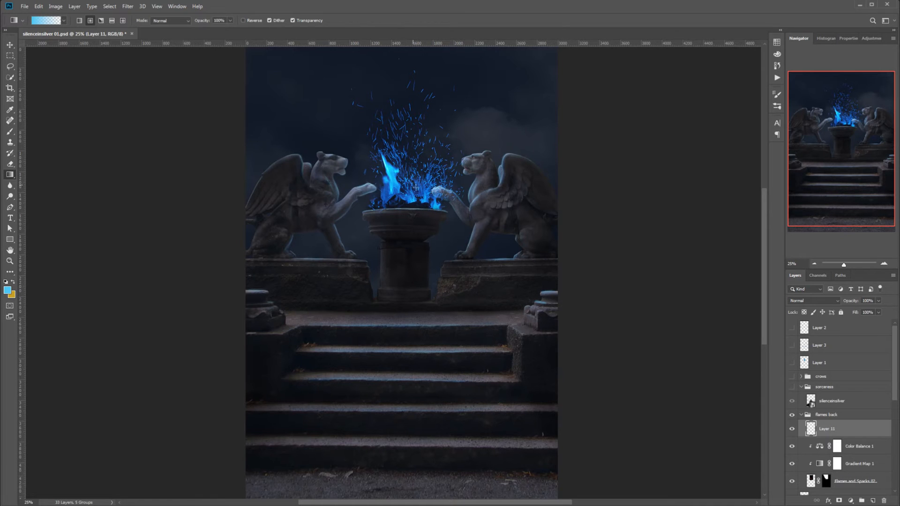
{"action": "left_click_drag", "start_coordinate": [409, 182], "coordinate": [538, 197]}
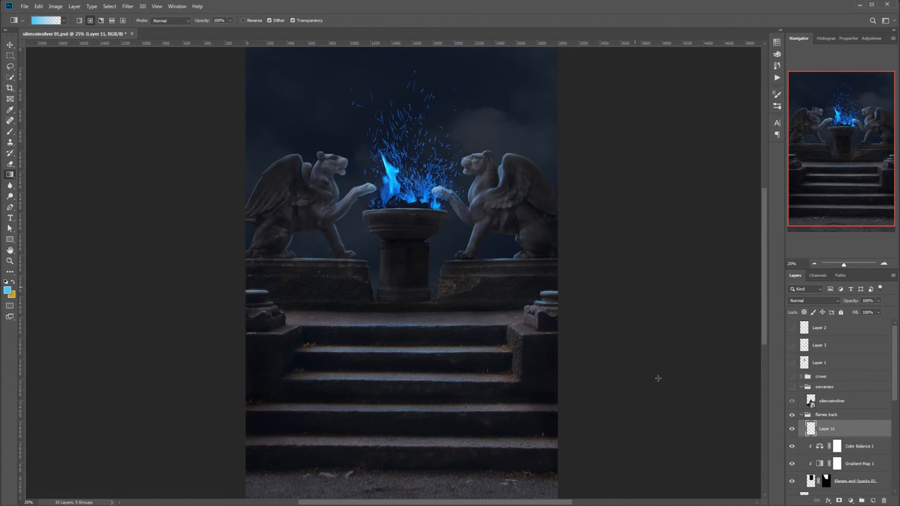
- Set the glow layer's blend mode to Hard Light and move it beneath the flames and sparks layer in the flames back group
{"action": "left_click", "coordinate": [826, 305]}
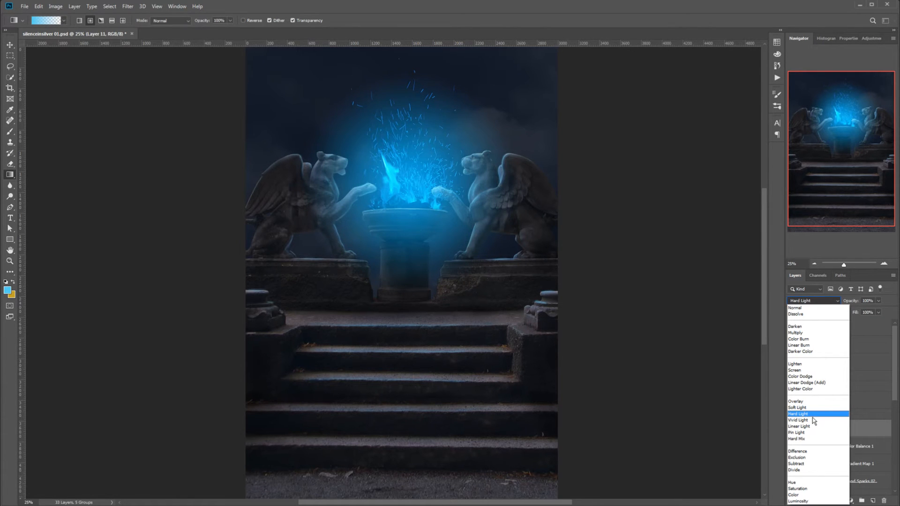
{"action": "left_click", "coordinate": [812, 415]}
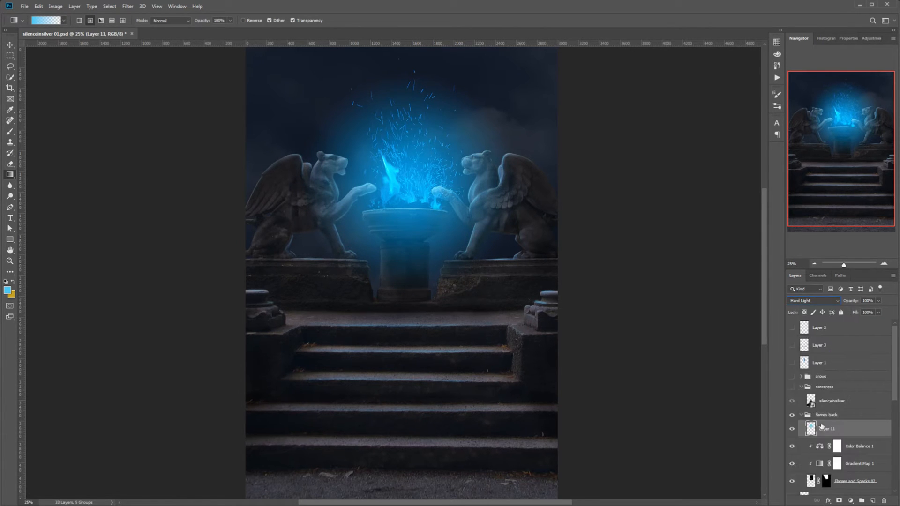
{"action": "left_click_drag", "start_coordinate": [821, 426], "coordinate": [883, 403]}
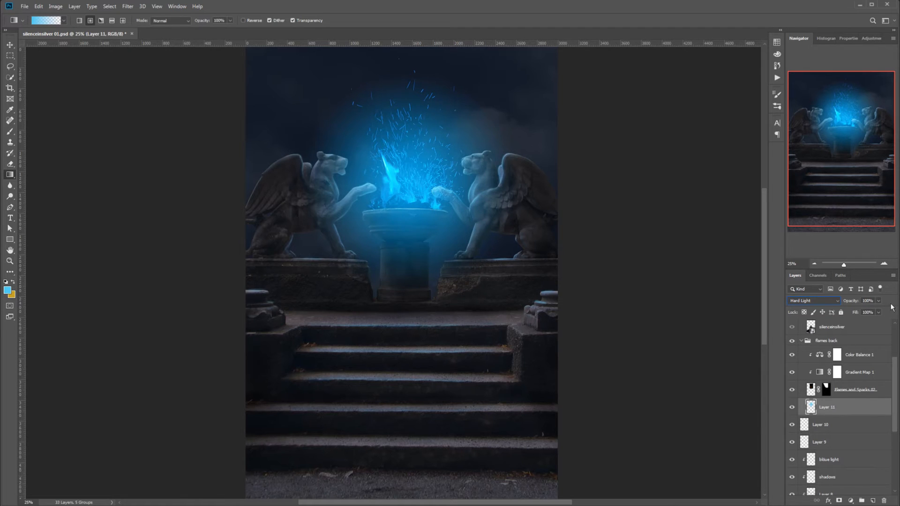
- Try reduced opacities between about 28% and 55% on the glow layer, and restore it to full opacity
{"action": "left_click", "coordinate": [859, 313]}
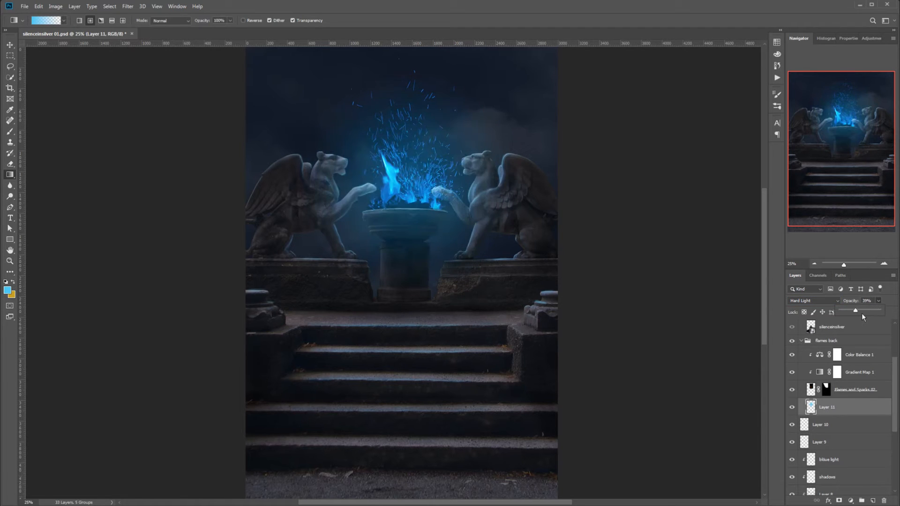
{"action": "left_click_drag", "start_coordinate": [856, 313], "coordinate": [852, 313]}
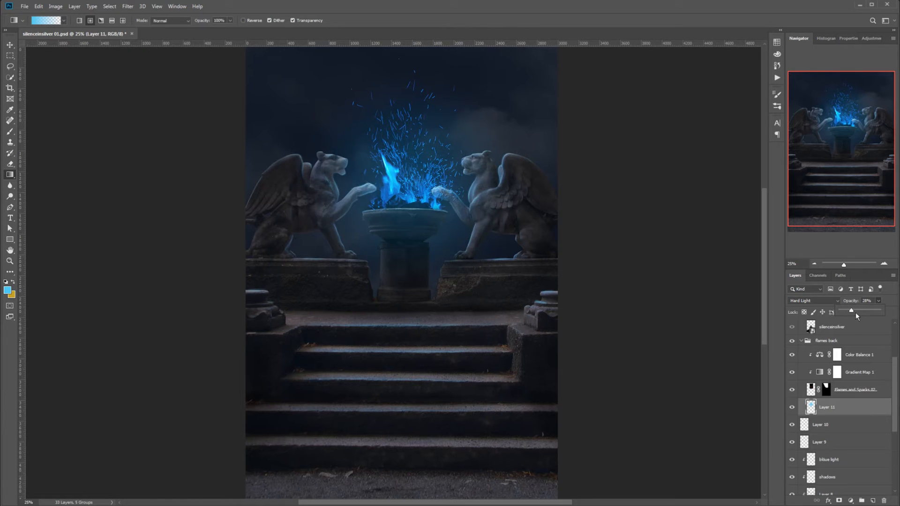
{"action": "left_click_drag", "start_coordinate": [856, 312], "coordinate": [891, 313]}
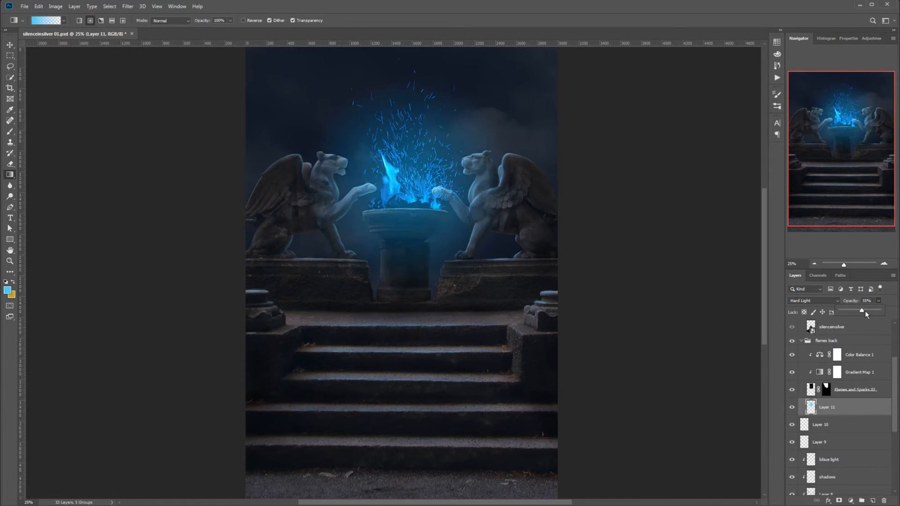
{"action": "left_click_drag", "start_coordinate": [859, 310], "coordinate": [856, 310]}
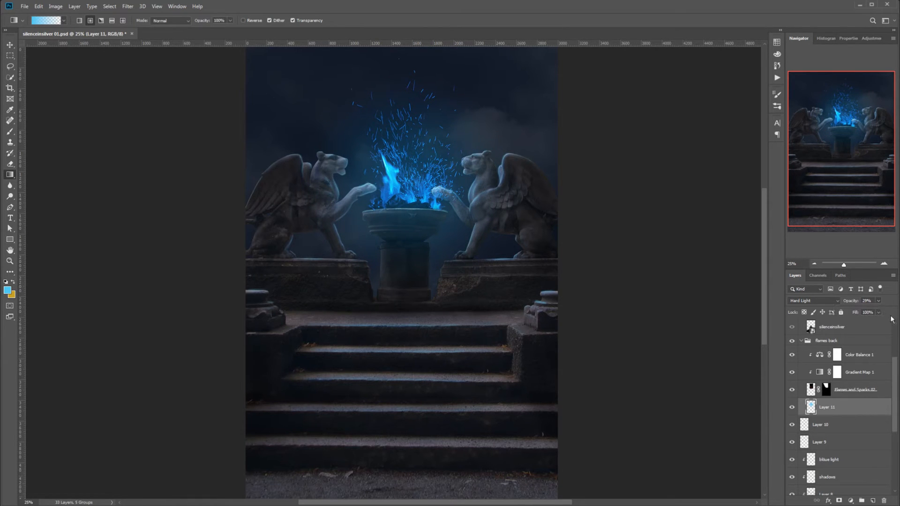
{"action": "left_click", "coordinate": [878, 300]}
{"action": "left_click", "coordinate": [850, 408]}
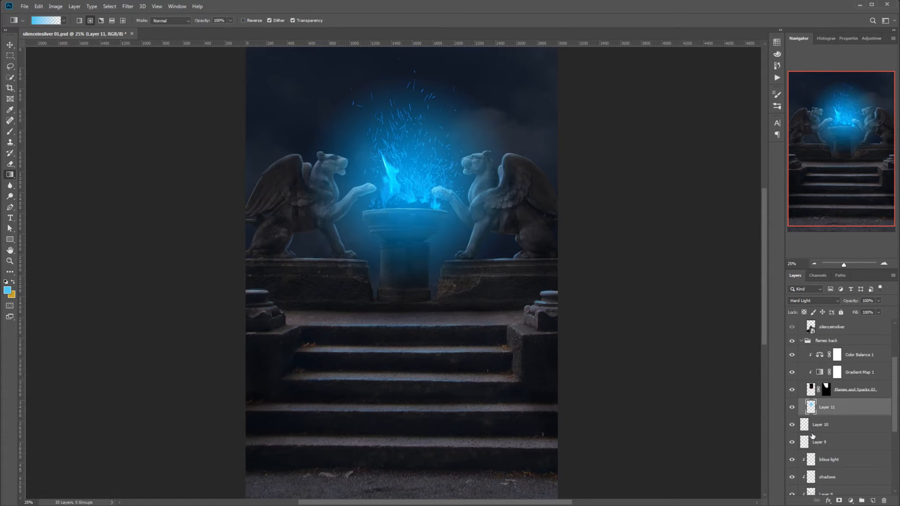
- Adjust the glow layer's Hue/Saturation to Hue +5, Saturation -30 and Lightness -24
{"action": "key", "text": "ctrl+u"}
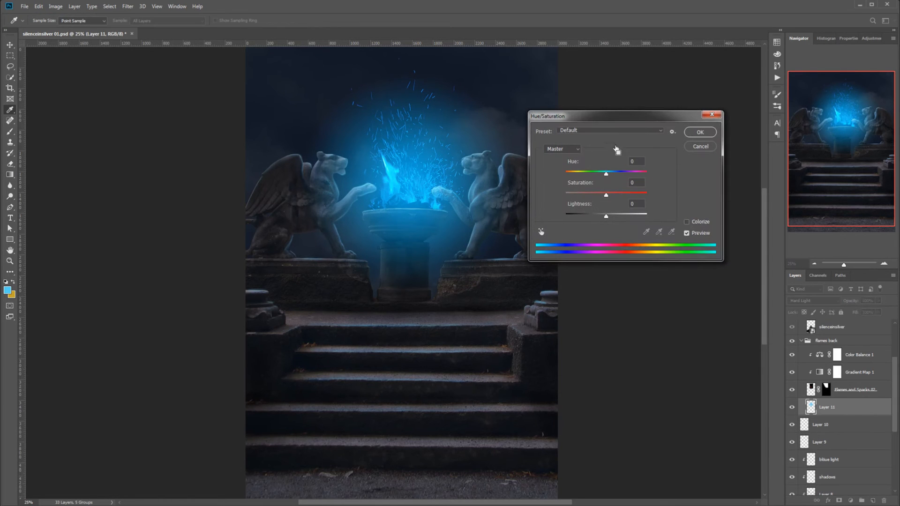
{"action": "left_click_drag", "start_coordinate": [627, 116], "coordinate": [660, 97]}
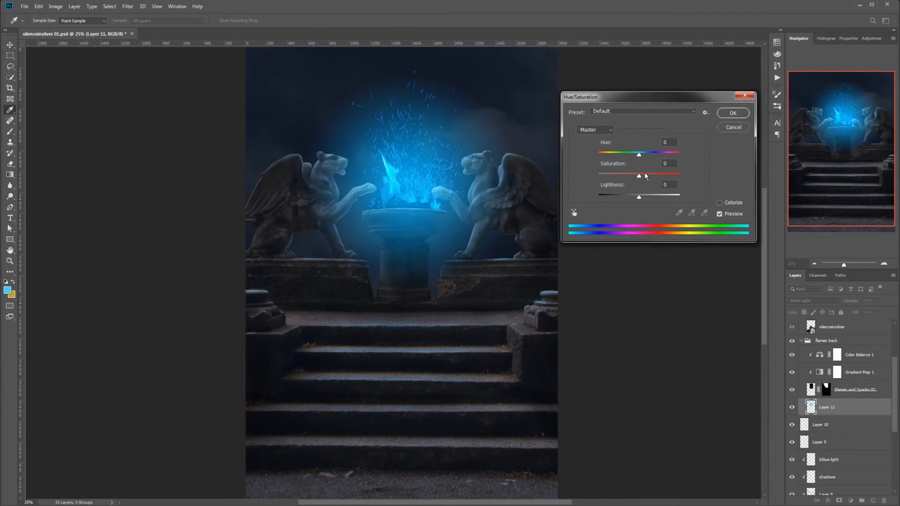
{"action": "left_click_drag", "start_coordinate": [643, 158], "coordinate": [649, 162]}
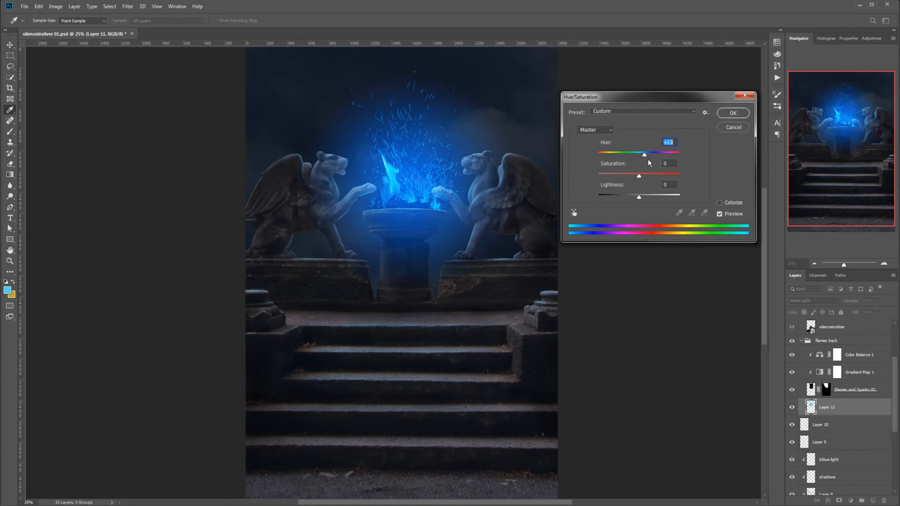
{"action": "left_click_drag", "start_coordinate": [643, 205], "coordinate": [645, 163]}
{"action": "key", "text": "Up"}
{"action": "key", "text": "Up"}
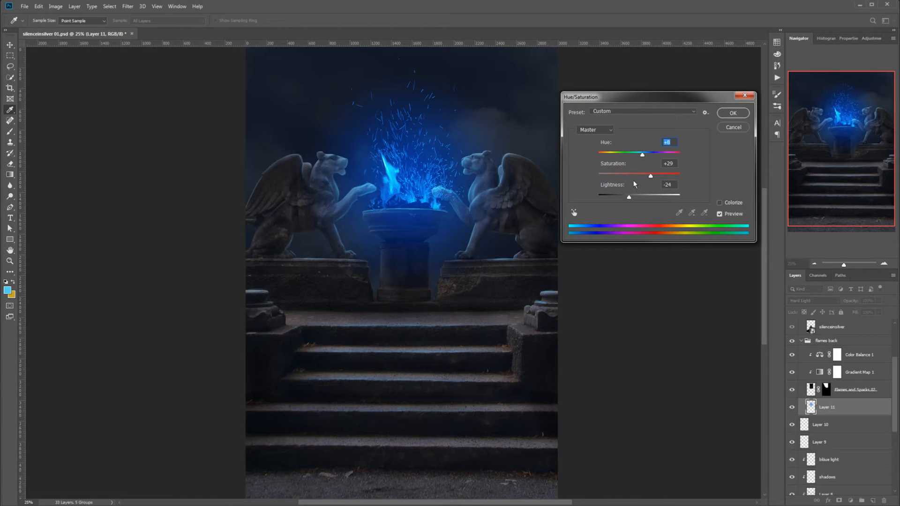
{"action": "left_click_drag", "start_coordinate": [630, 176], "coordinate": [648, 159]}
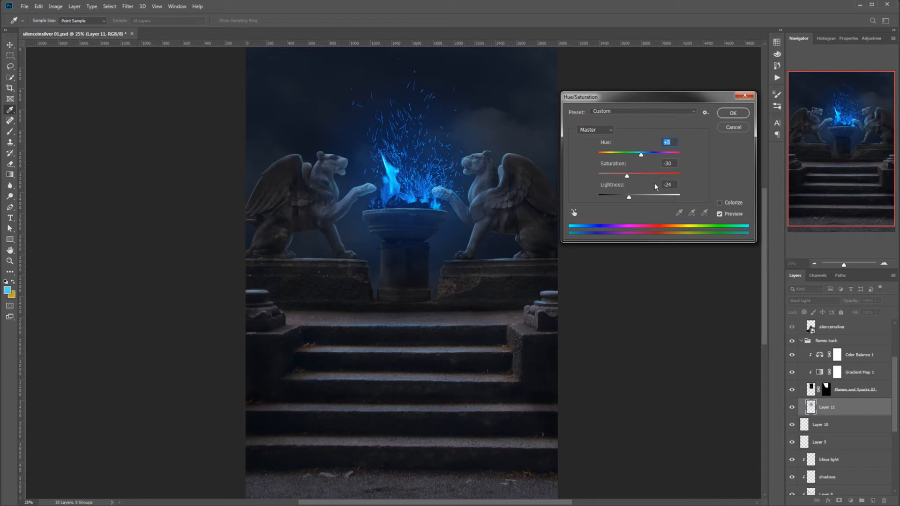
{"action": "left_click", "coordinate": [739, 116]}
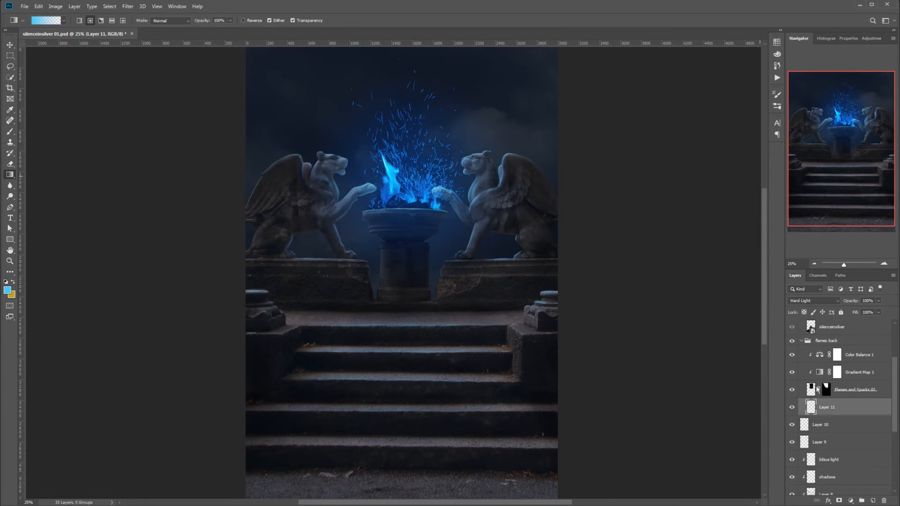
- Set the glow layer's opacity to 60% and compare the scene with the glow hidden and shown
{"action": "left_click", "coordinate": [793, 408]}
{"action": "left_click", "coordinate": [792, 407]}
{"action": "left_click", "coordinate": [878, 301]}
{"action": "left_click", "coordinate": [796, 411]}
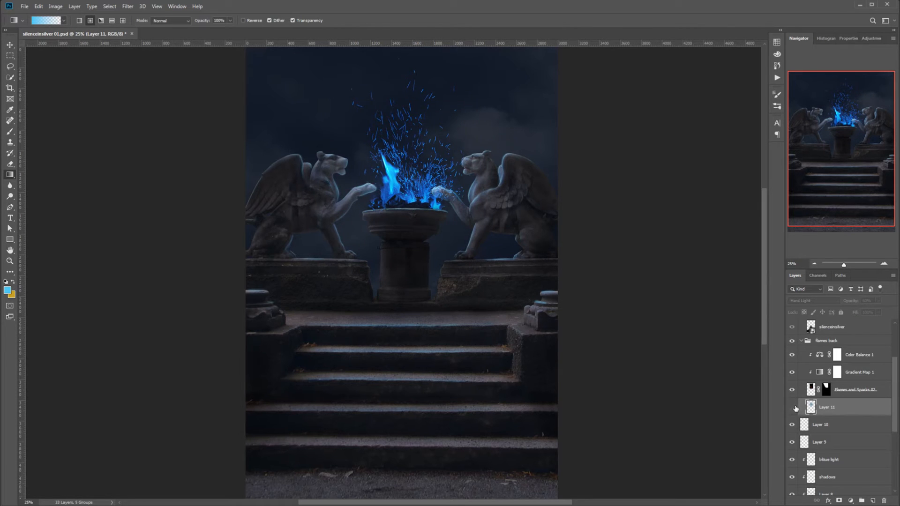
{"action": "left_click", "coordinate": [795, 409]}
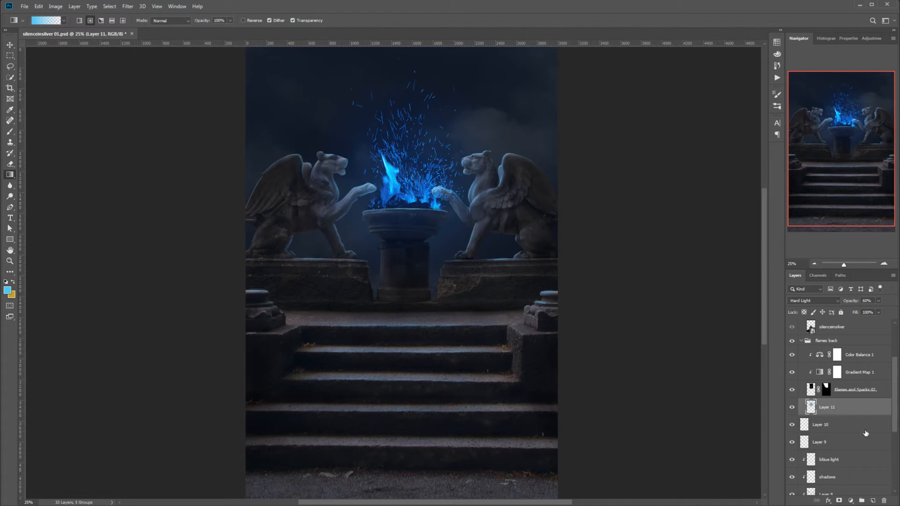
- Add a layer mask to the glow layer and load the outline of the pagan stock copy statue layer as a selection
{"action": "left_click", "coordinate": [839, 501]}
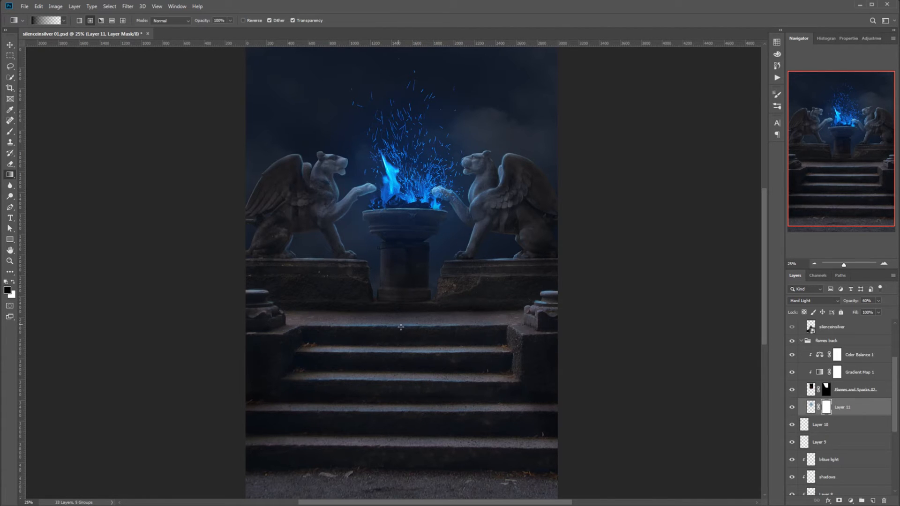
{"action": "left_click", "coordinate": [10, 132]}
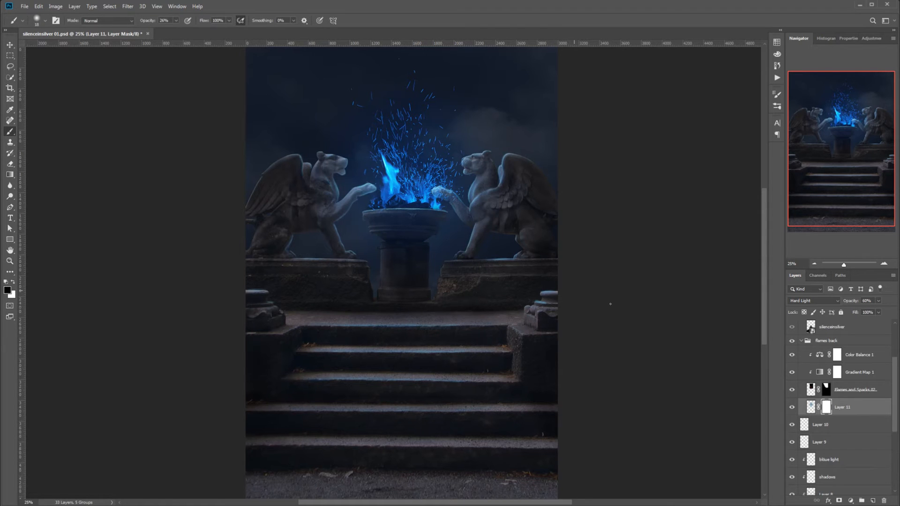
{"action": "left_click_drag", "start_coordinate": [896, 398], "coordinate": [897, 469]}
{"action": "left_click", "coordinate": [802, 463]}
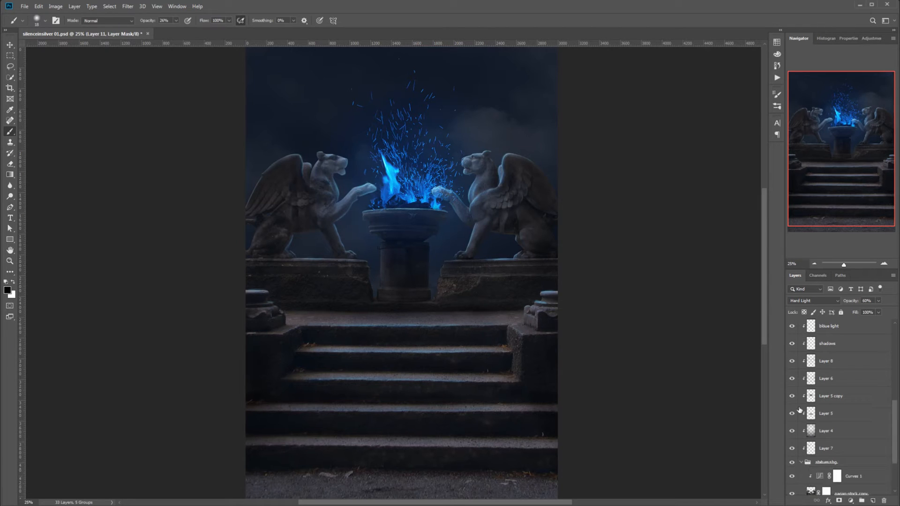
{"action": "scroll", "coordinate": [841, 406], "scroll_direction": "down", "scroll_amount": 3}
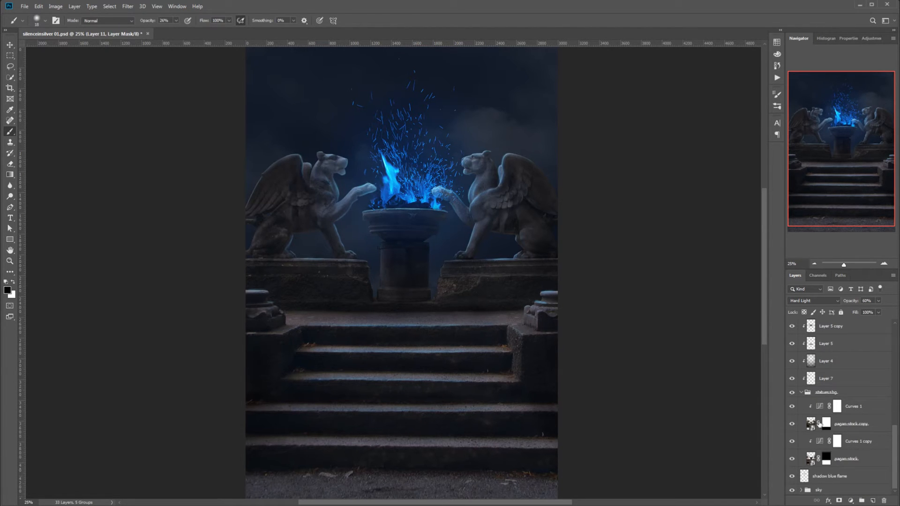
{"action": "left_click", "coordinate": [812, 424], "text": "ctrl"}
{"action": "scroll", "coordinate": [827, 419], "scroll_direction": "up", "scroll_amount": 8}
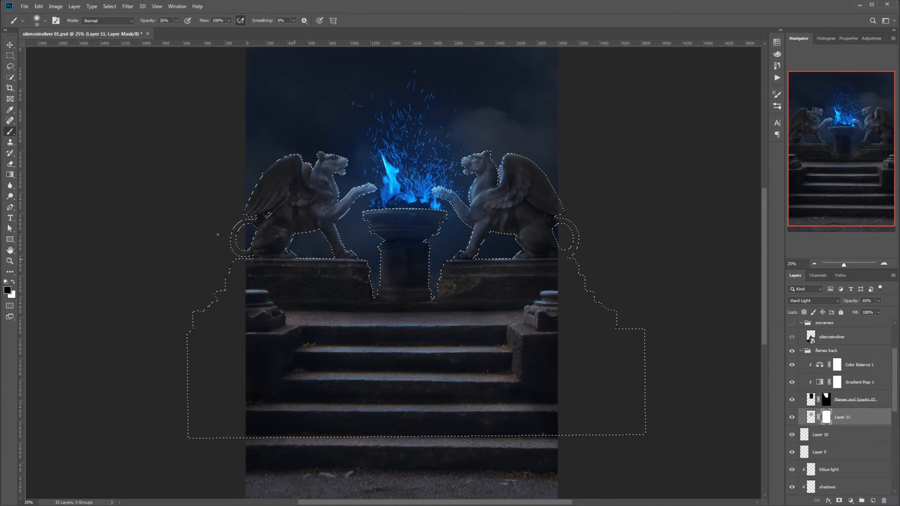
- Paint black on the glow layer's mask over the fire bowl and its pillar with a larger soft brush at 52% opacity
{"action": "right_click", "coordinate": [335, 248]}
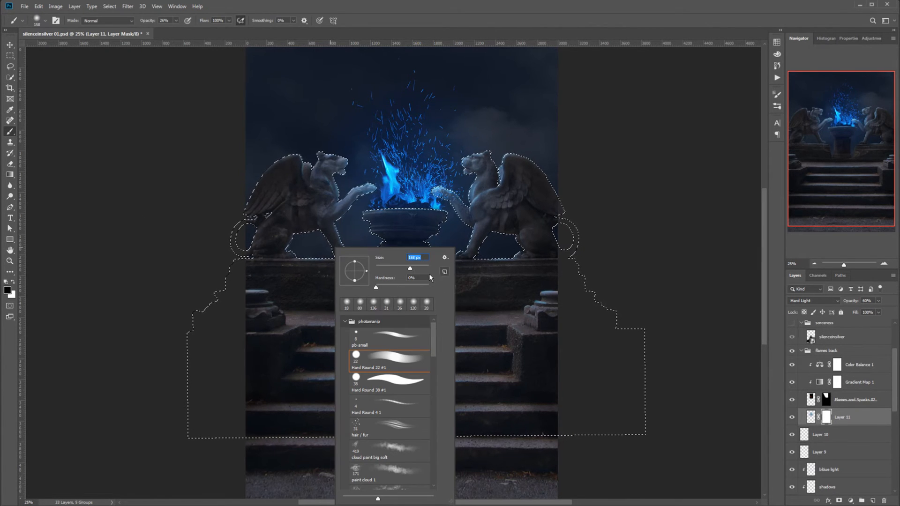
{"action": "left_click_drag", "start_coordinate": [410, 268], "coordinate": [415, 269]}
{"action": "left_click", "coordinate": [658, 244]}
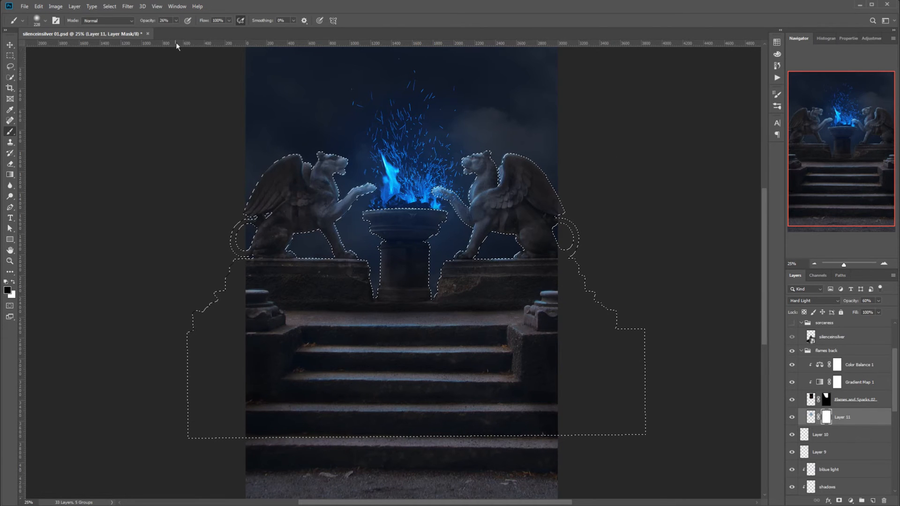
{"action": "left_click", "coordinate": [176, 21]}
{"action": "left_click_drag", "start_coordinate": [178, 30], "coordinate": [190, 33]}
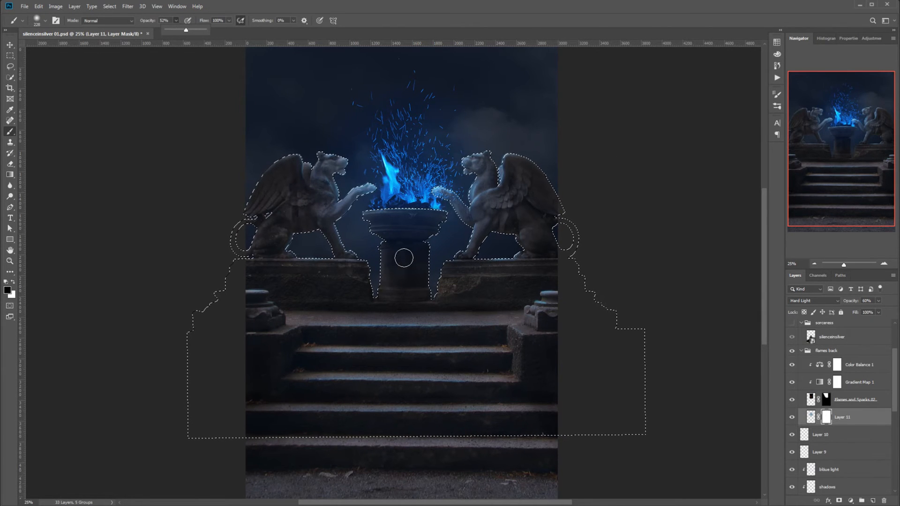
{"action": "mouse_move", "coordinate": [393, 275]}
{"action": "left_mouse_down"}
{"action": "mouse_move", "coordinate": [399, 317]}
{"action": "mouse_move", "coordinate": [403, 254]}
{"action": "mouse_move", "coordinate": [411, 318]}
{"action": "mouse_move", "coordinate": [427, 252]}
{"action": "mouse_move", "coordinate": [433, 275]}
{"action": "left_mouse_up"}
{"action": "mouse_move", "coordinate": [408, 245]}
{"action": "left_mouse_down"}
{"action": "mouse_move", "coordinate": [394, 233]}
{"action": "mouse_move", "coordinate": [440, 232]}
{"action": "mouse_move", "coordinate": [450, 242]}
{"action": "mouse_move", "coordinate": [455, 228]}
{"action": "mouse_move", "coordinate": [401, 240]}
{"action": "mouse_move", "coordinate": [395, 225]}
{"action": "mouse_move", "coordinate": [439, 265]}
{"action": "mouse_move", "coordinate": [415, 238]}
{"action": "mouse_move", "coordinate": [382, 225]}
{"action": "mouse_move", "coordinate": [434, 253]}
{"action": "mouse_move", "coordinate": [375, 222]}
{"action": "mouse_move", "coordinate": [385, 229]}
{"action": "left_mouse_up"}
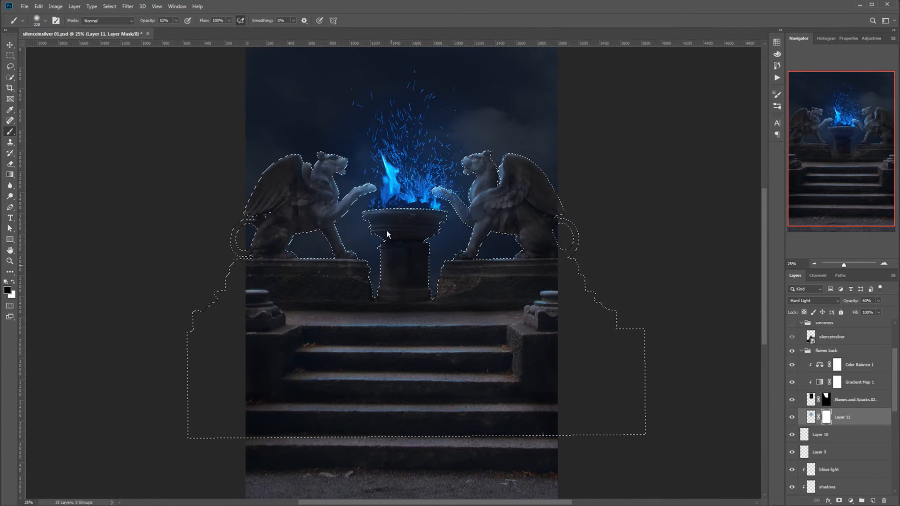
{"action": "mouse_move", "coordinate": [387, 232]}
{"action": "left_mouse_down"}
{"action": "mouse_move", "coordinate": [413, 235]}
{"action": "mouse_move", "coordinate": [383, 230]}
{"action": "mouse_move", "coordinate": [436, 256]}
{"action": "mouse_move", "coordinate": [385, 231]}
{"action": "mouse_move", "coordinate": [428, 246]}
{"action": "left_mouse_up"}
{"action": "key", "text": "ctrl+d"}
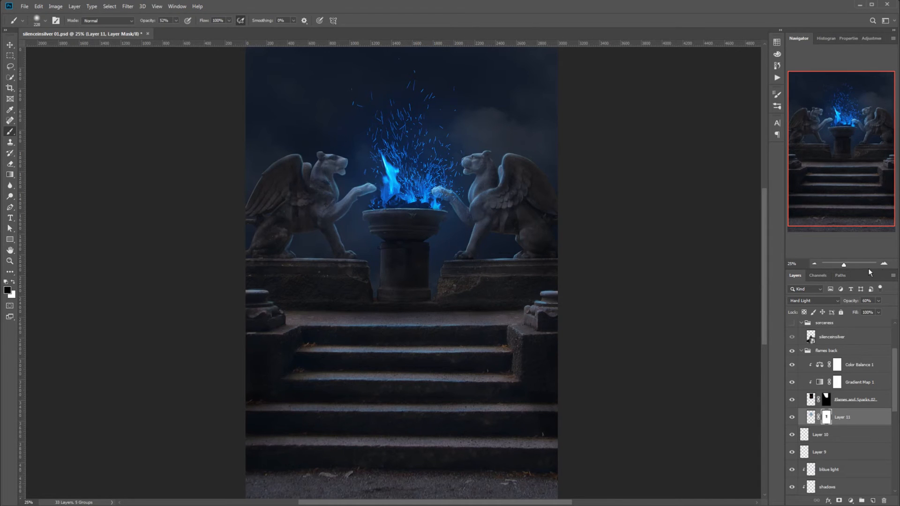
- Clear the statue selection and check the masked glow across the whole composition
{"action": "key", "text": "ctrl+plus"}
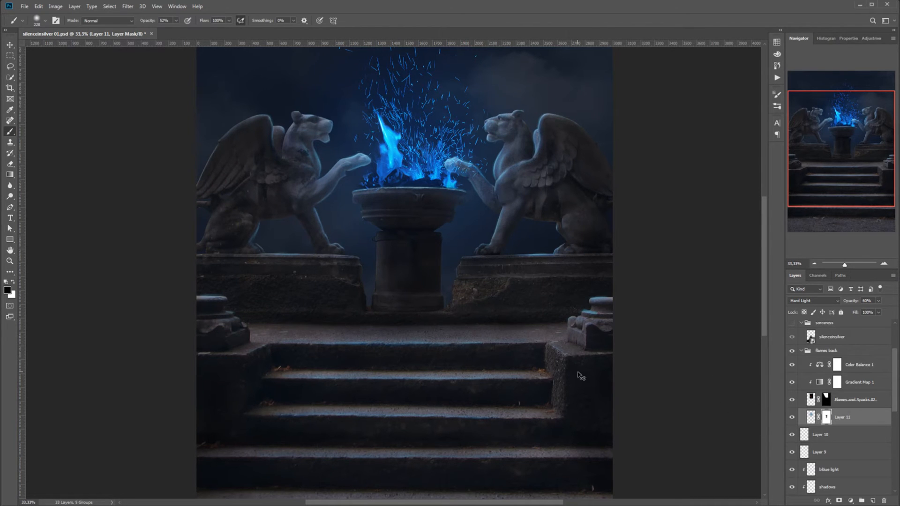
{"action": "key", "text": "ctrl+h"}
{"action": "left_click_drag", "start_coordinate": [765, 240], "coordinate": [768, 225]}
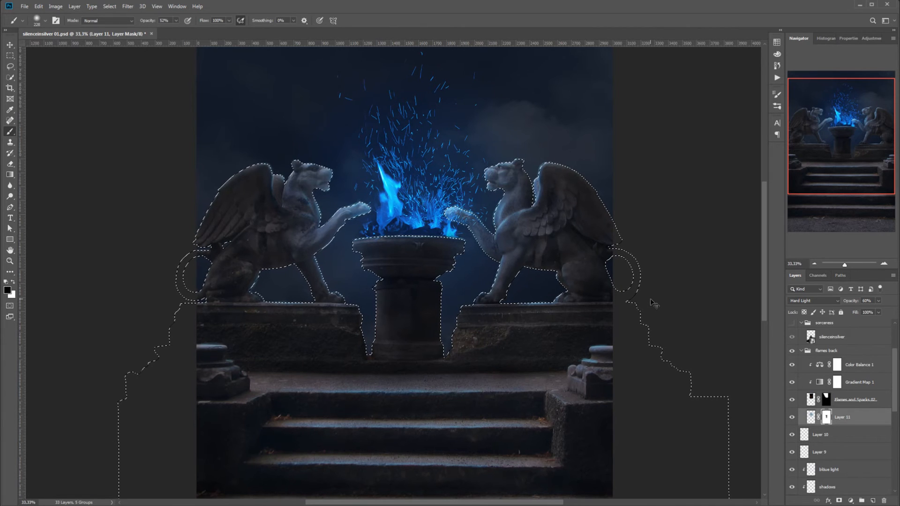
{"action": "key", "text": "ctrl+d"}
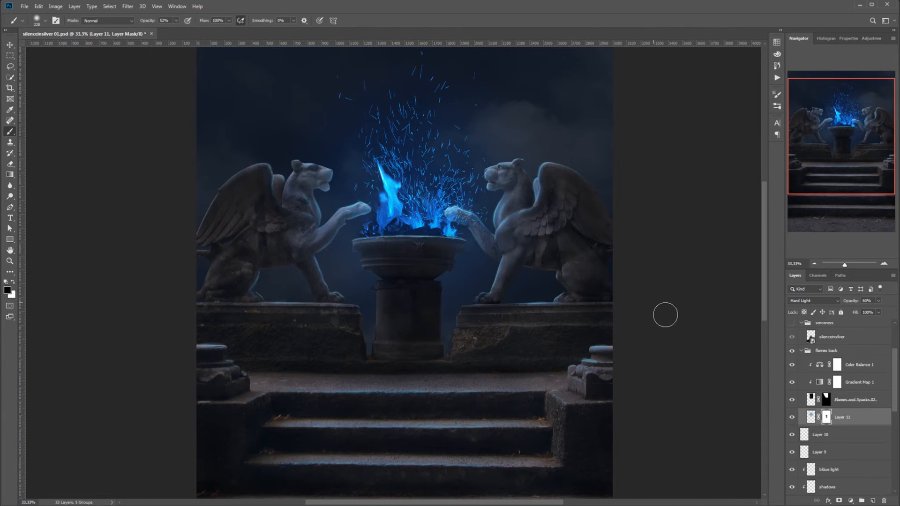
{"action": "left_click", "coordinate": [816, 264]}
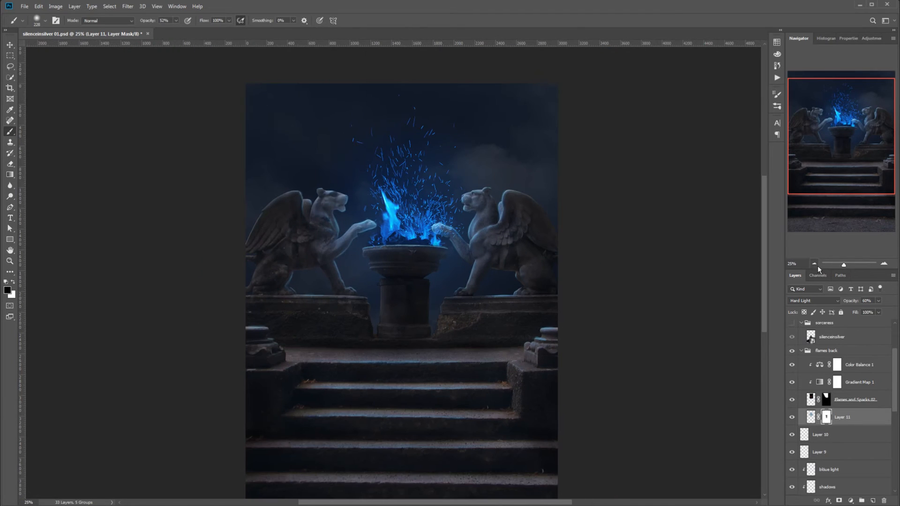
{"action": "left_click", "coordinate": [815, 264]}
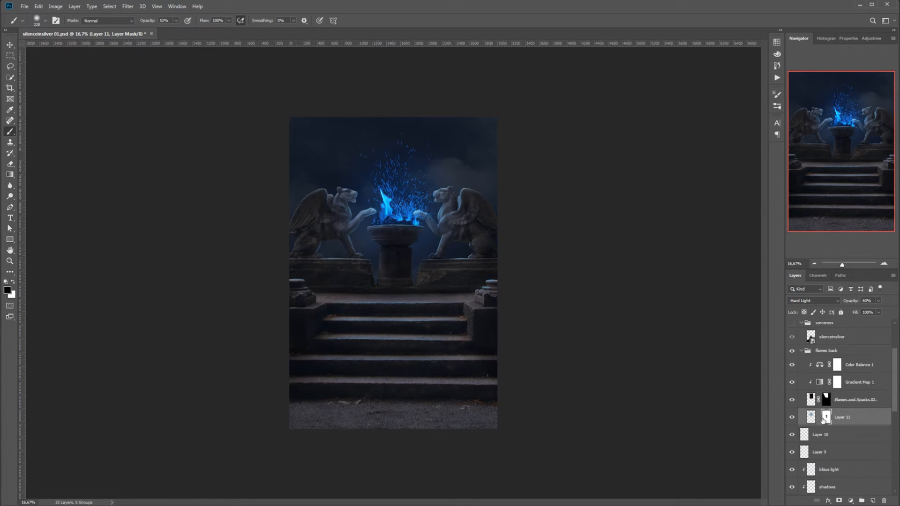
- Free-transform the scale of the glow in Layer 11 independently of its mask, and relink the layer with its mask
{"action": "left_click", "coordinate": [811, 417]}
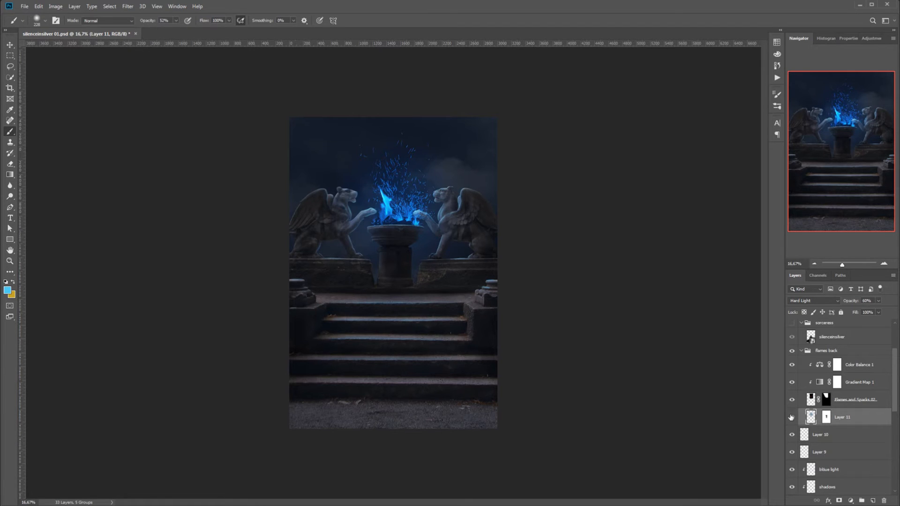
{"action": "key", "text": "ctrl+t"}
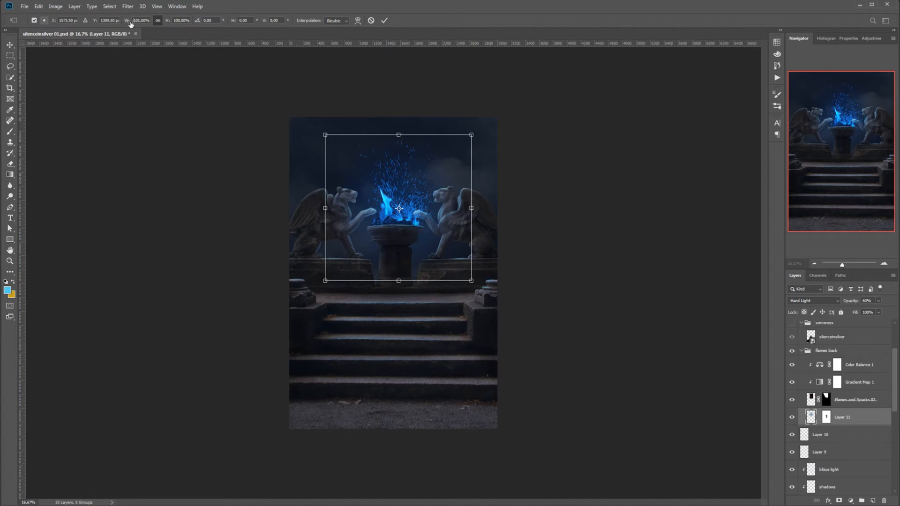
{"action": "left_click_drag", "start_coordinate": [131, 24], "coordinate": [119, 23]}
{"action": "left_click_drag", "start_coordinate": [120, 24], "coordinate": [131, 26]}
{"action": "left_click", "coordinate": [386, 22]}
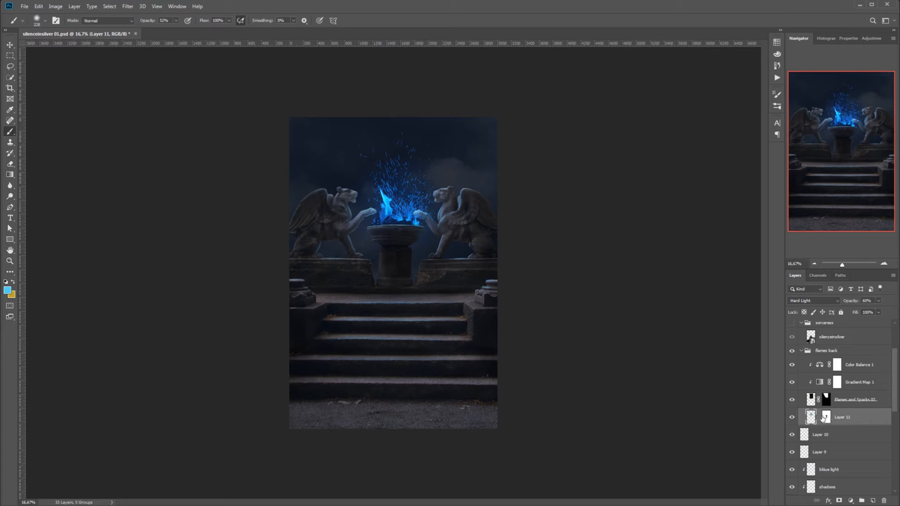
{"action": "left_click", "coordinate": [818, 417]}
- Collapse the flames back group, select the silenceinsilver layer and make the sorceress group visible
{"action": "scroll", "coordinate": [841, 406], "scroll_direction": "up", "scroll_amount": 2}
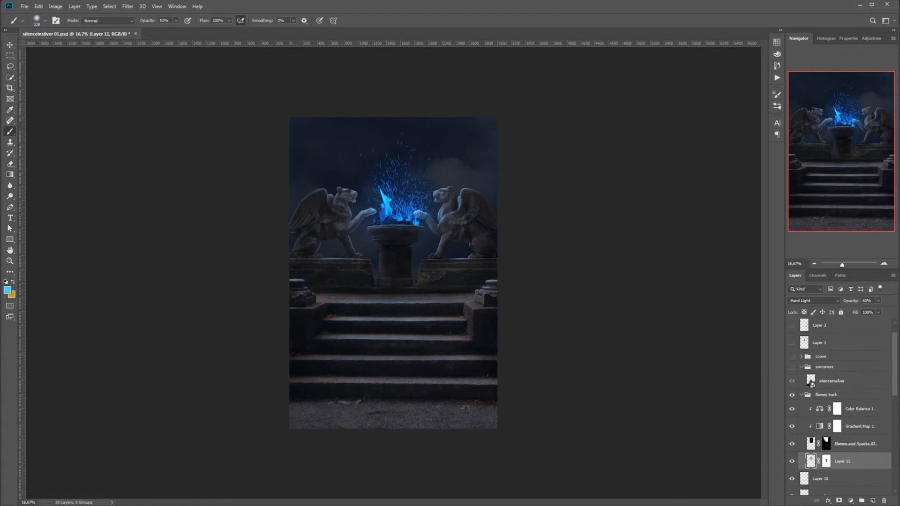
{"action": "left_click", "coordinate": [801, 394]}
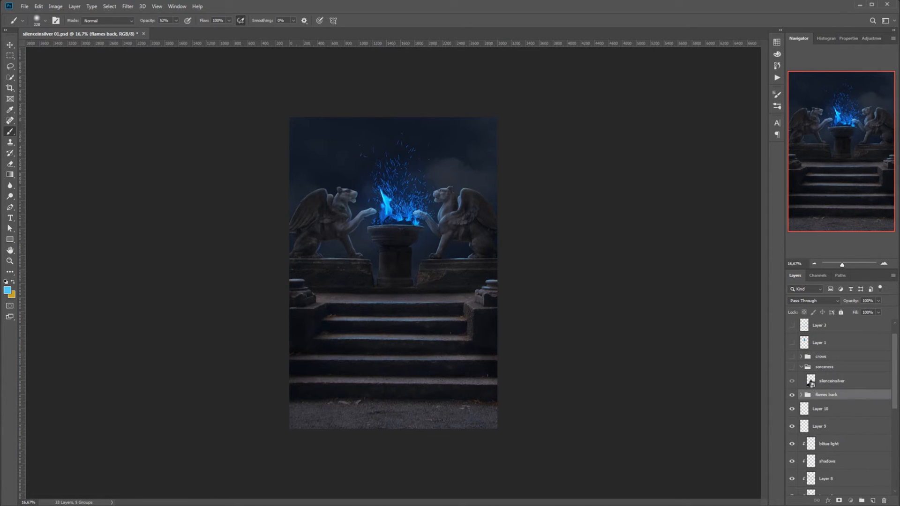
{"action": "left_click", "coordinate": [834, 381]}
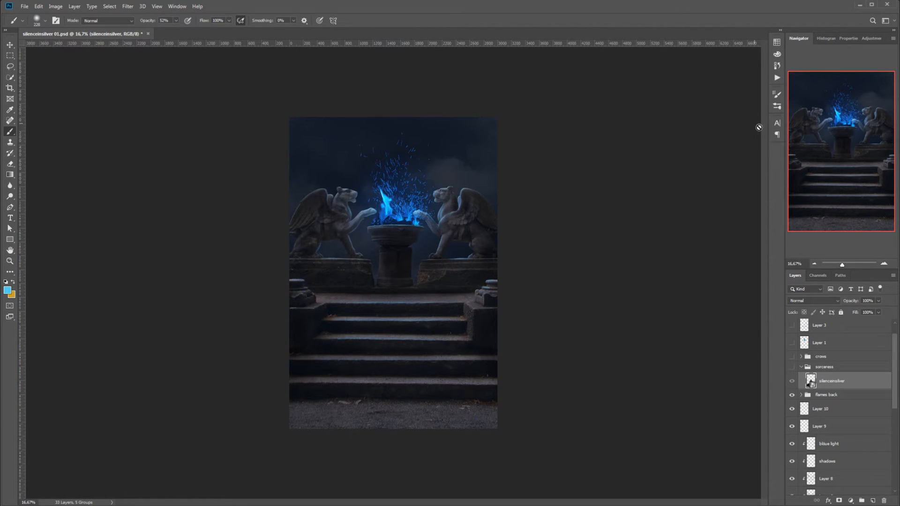
{"action": "scroll", "coordinate": [809, 386], "scroll_direction": "down", "scroll_amount": 6}
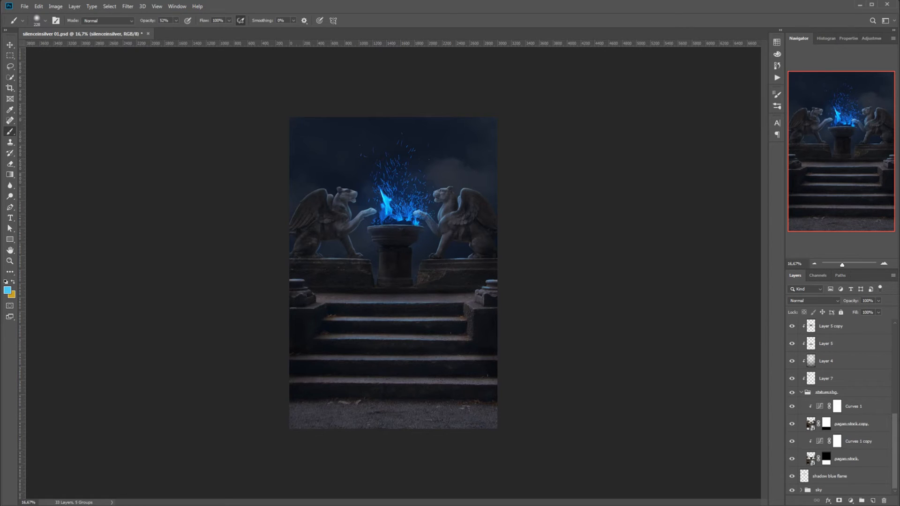
{"action": "scroll", "coordinate": [811, 401], "scroll_direction": "up", "scroll_amount": 5}
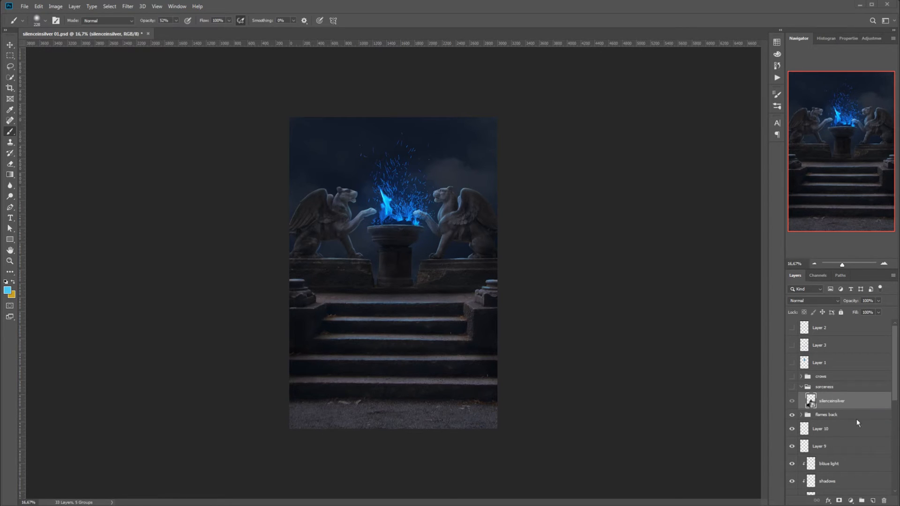
{"action": "left_click", "coordinate": [792, 387]}
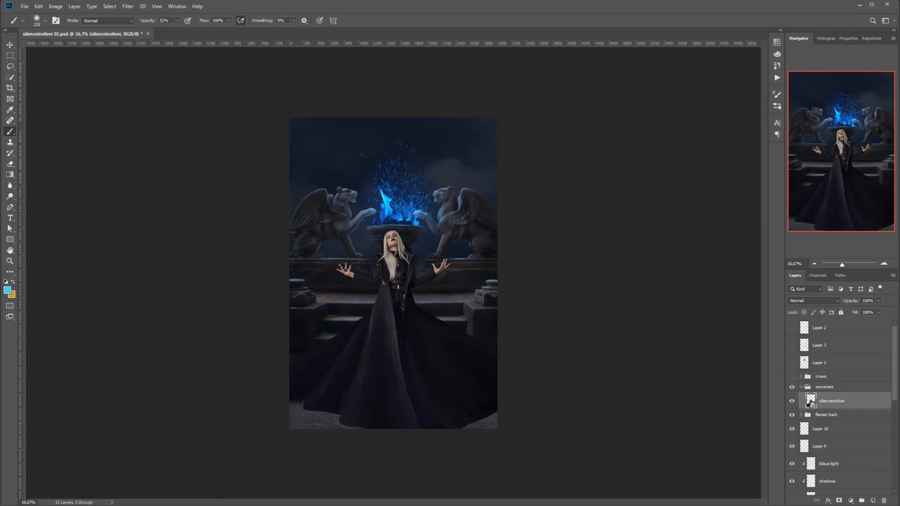
- Switch to the DeviantArt stock gallery in the browser, view the Serena - 04 photo enlarged and close the browser
{"action": "key", "text": "alt+Tab"}
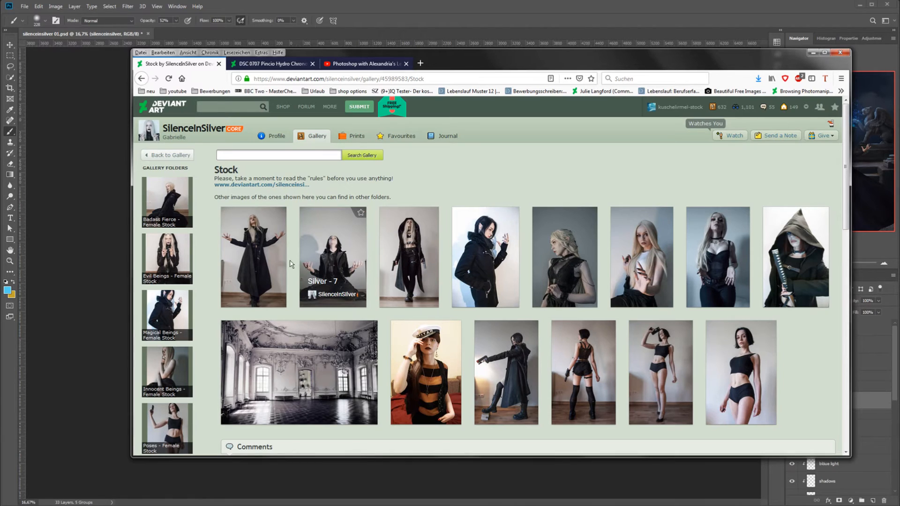
{"action": "left_click", "coordinate": [260, 253]}
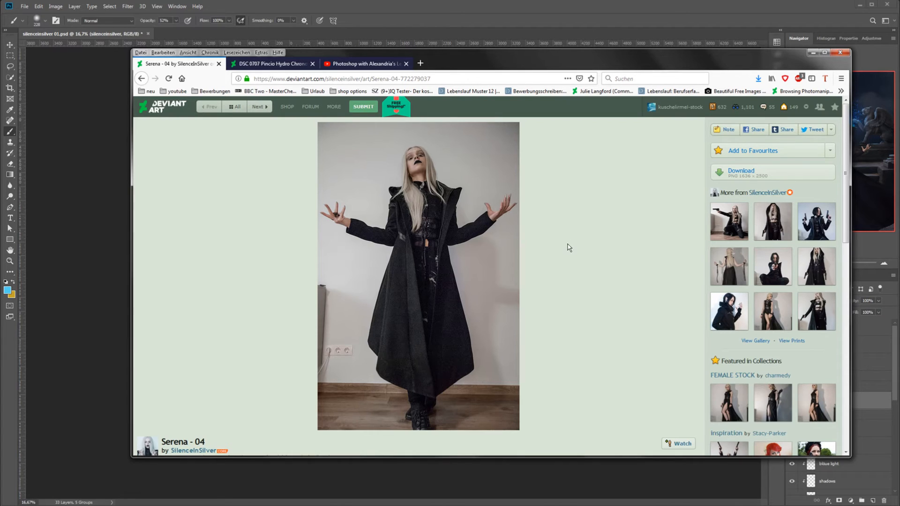
{"action": "left_click", "coordinate": [451, 231]}
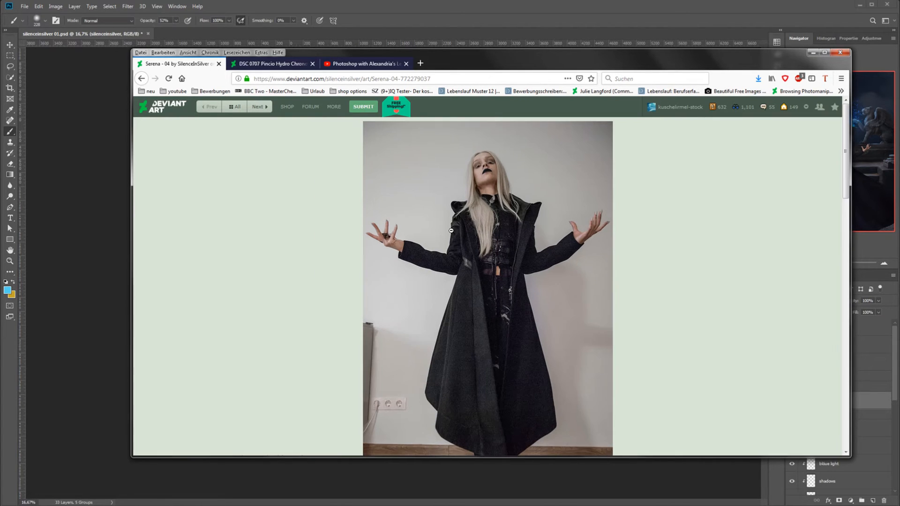
{"action": "left_click", "coordinate": [568, 251]}
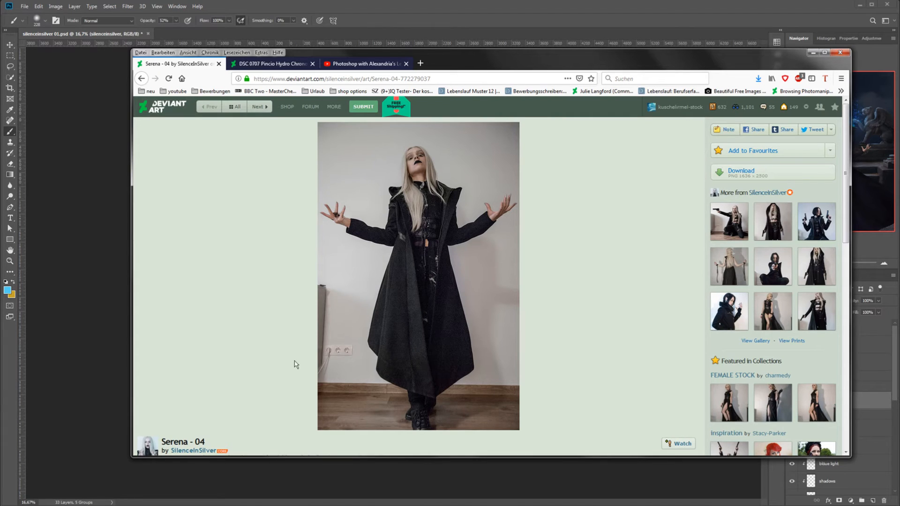
{"action": "left_click", "coordinate": [841, 53]}
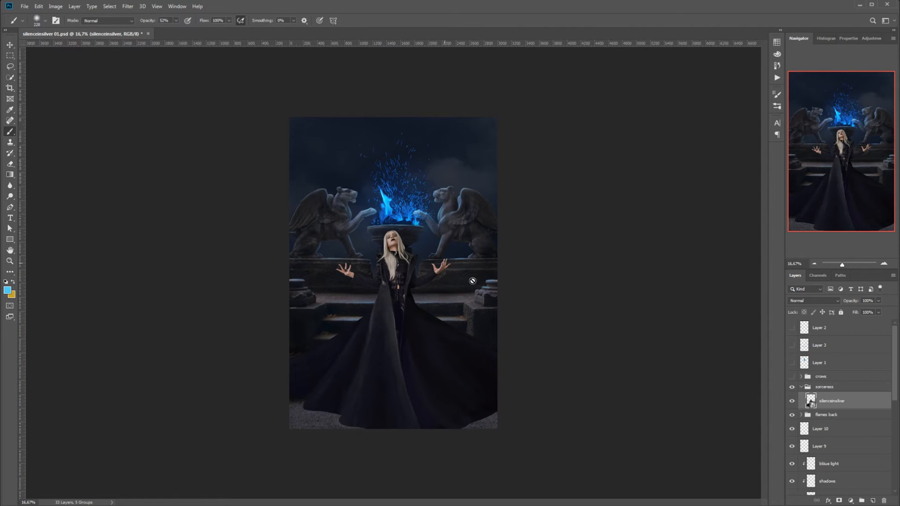
- Examine the sorceress's face, hands and coat up close against the statues and stairs
{"action": "left_click", "coordinate": [886, 265]}
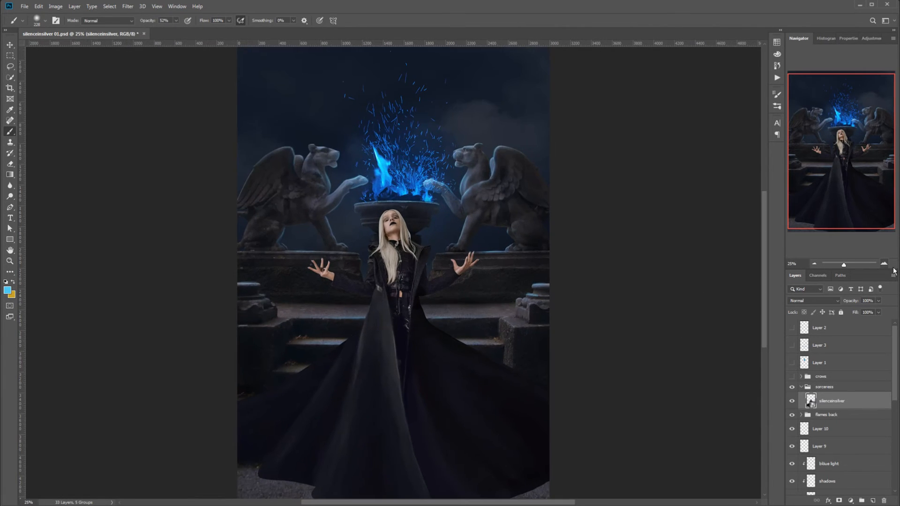
{"action": "left_click", "coordinate": [885, 265]}
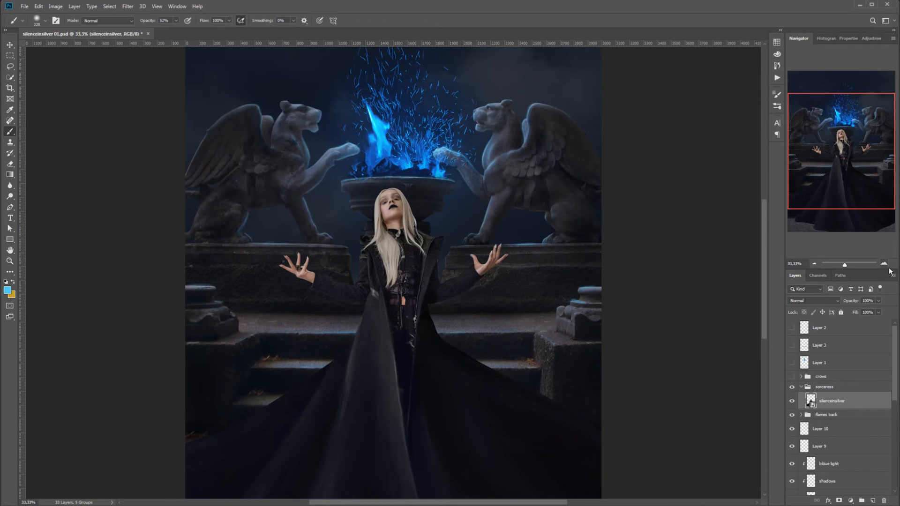
{"action": "left_click", "coordinate": [884, 263]}
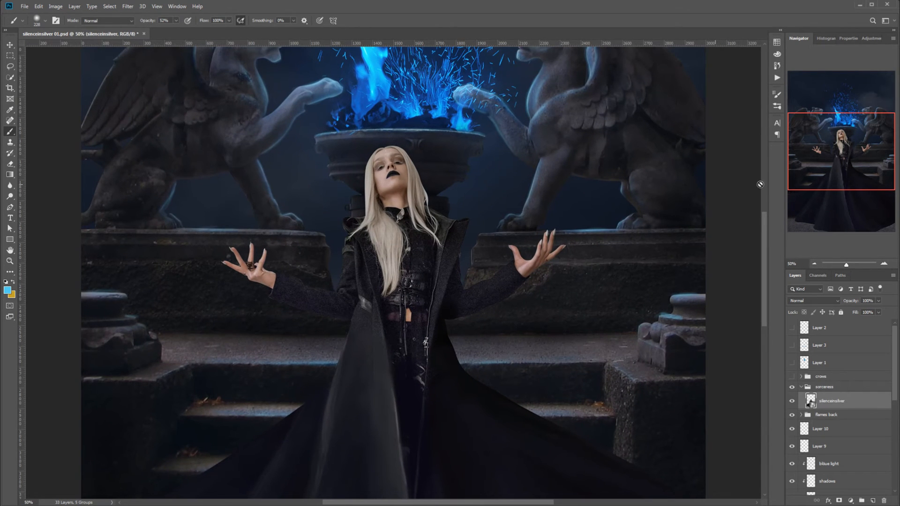
{"action": "mouse_move", "coordinate": [831, 182]}
{"action": "left_mouse_down"}
{"action": "mouse_move", "coordinate": [835, 218]}
{"action": "mouse_move", "coordinate": [835, 189]}
{"action": "left_mouse_up"}
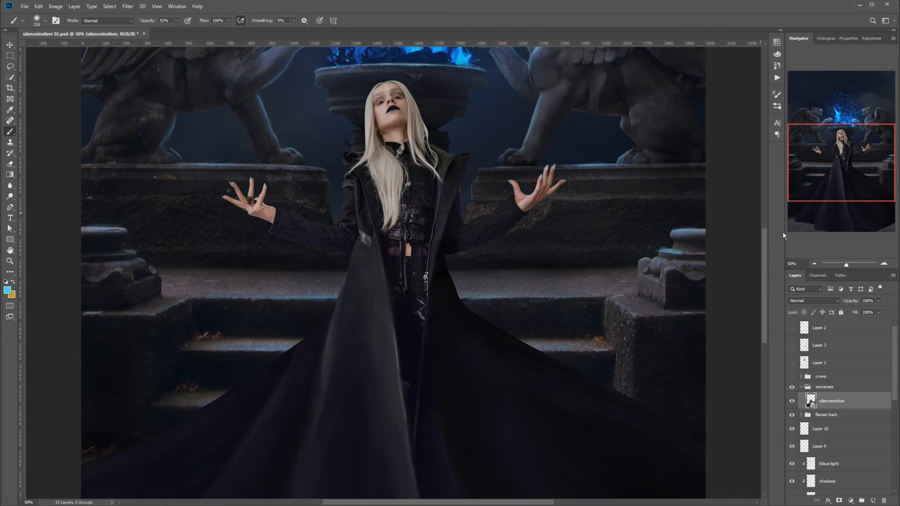
{"action": "left_click_drag", "start_coordinate": [765, 247], "coordinate": [769, 254]}
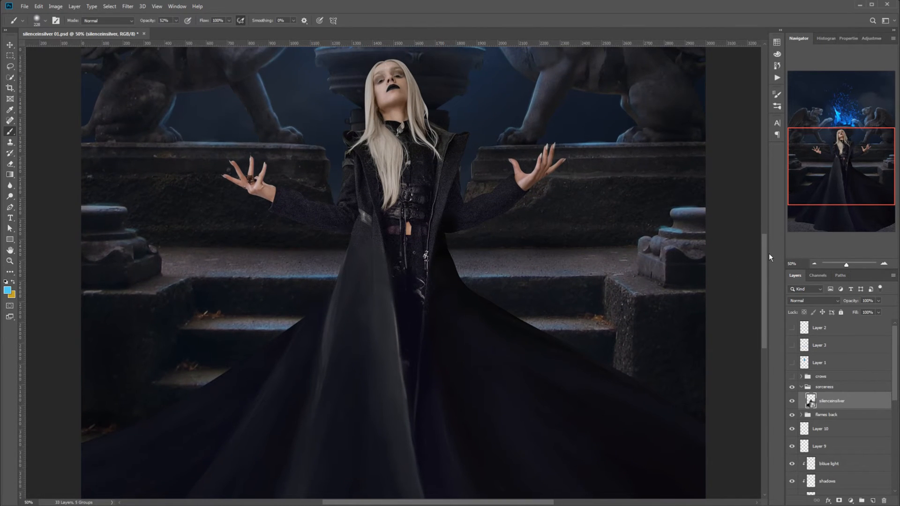
{"action": "left_click_drag", "start_coordinate": [769, 253], "coordinate": [767, 239]}
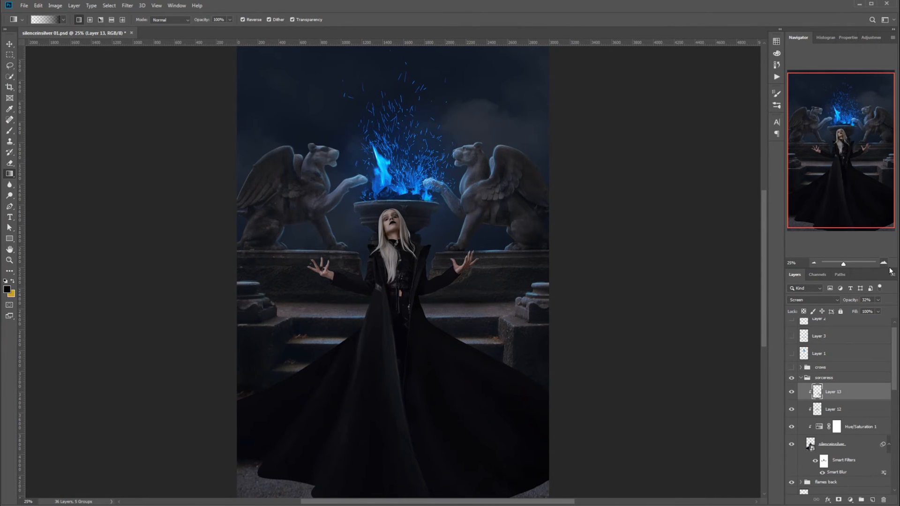
- Hide Layer 13, Layer 12 and Hue/Saturation 1, and compare the sorceress up close with her smart filters off and on
{"action": "key", "text": "ctrl+plus"}
{"action": "key", "text": "ctrl+plus"}
{"action": "key", "text": "ctrl+plus"}
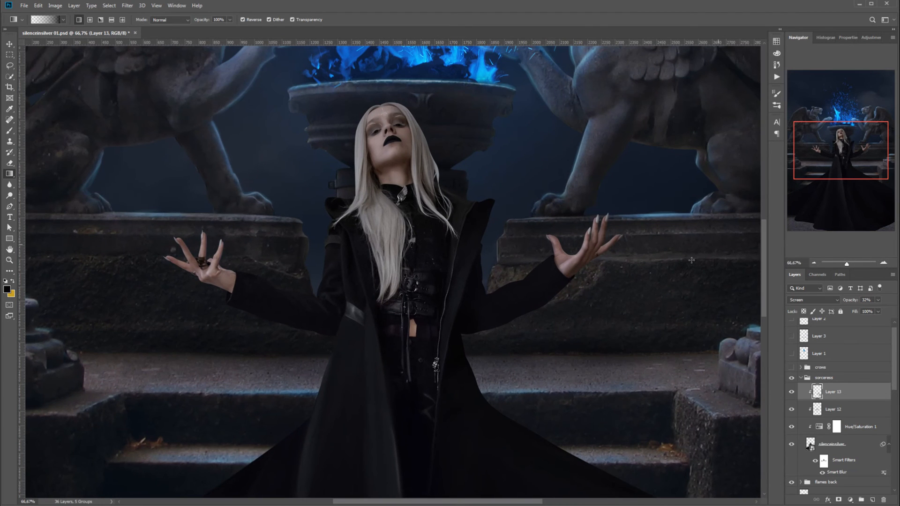
{"action": "left_click_drag", "start_coordinate": [853, 163], "coordinate": [850, 167]}
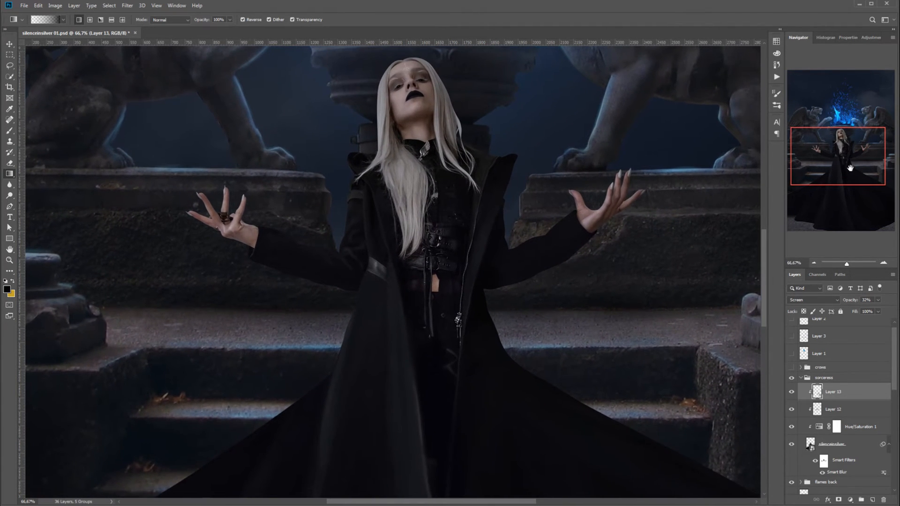
{"action": "left_click", "coordinate": [884, 262]}
{"action": "mouse_move", "coordinate": [857, 179]}
{"action": "left_mouse_down"}
{"action": "mouse_move", "coordinate": [861, 188]}
{"action": "mouse_move", "coordinate": [858, 161]}
{"action": "left_mouse_up"}
{"action": "left_click_drag", "start_coordinate": [791, 391], "coordinate": [798, 433]}
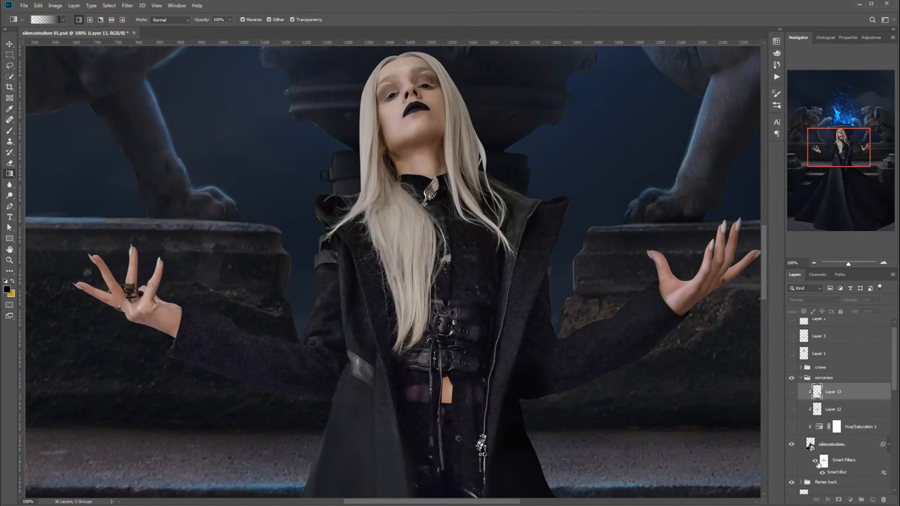
{"action": "left_click", "coordinate": [815, 460]}
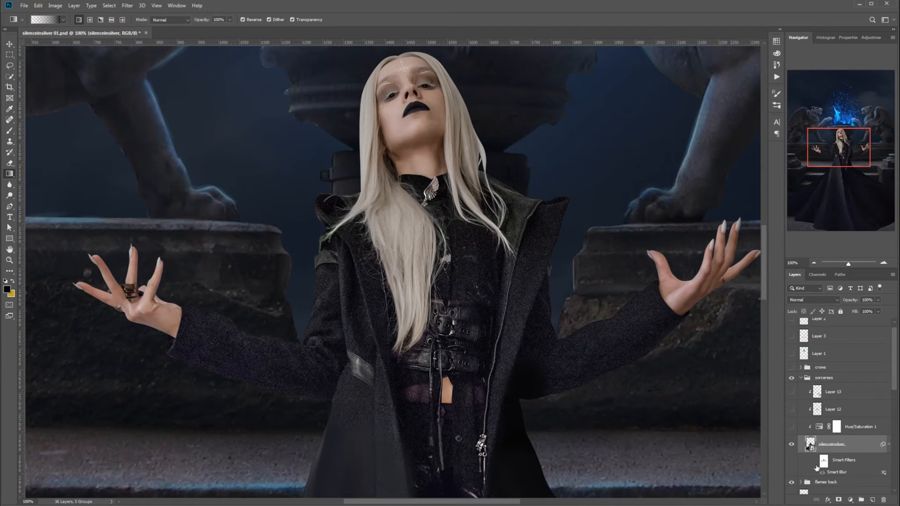
{"action": "left_click", "coordinate": [815, 461]}
- Review the blending options of the silenceinsilver layer's Smart Blur filter and confirm them with Normal mode and 67% opacity
{"action": "right_click", "coordinate": [849, 473]}
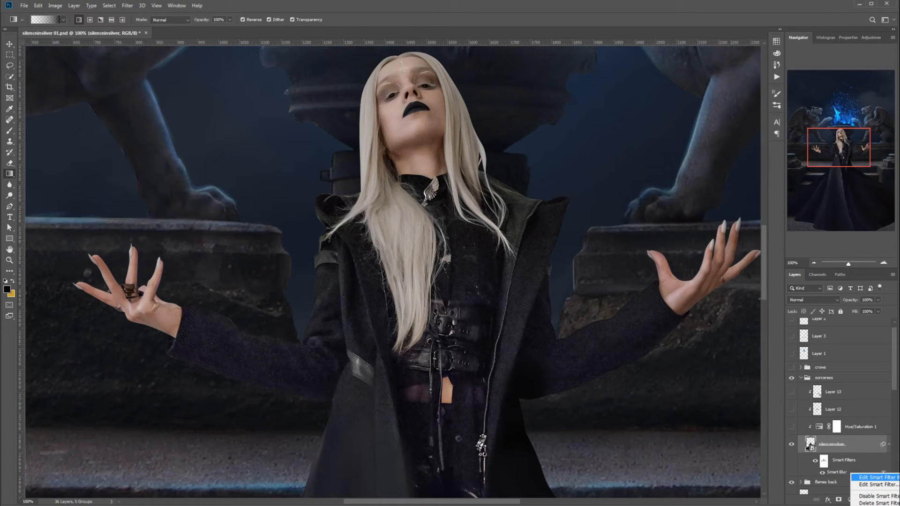
{"action": "left_click", "coordinate": [877, 484]}
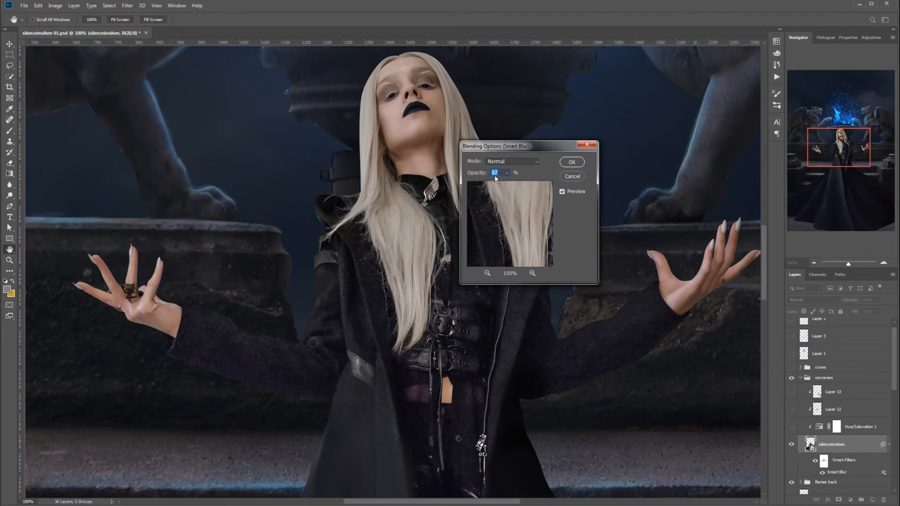
{"action": "left_click", "coordinate": [537, 161]}
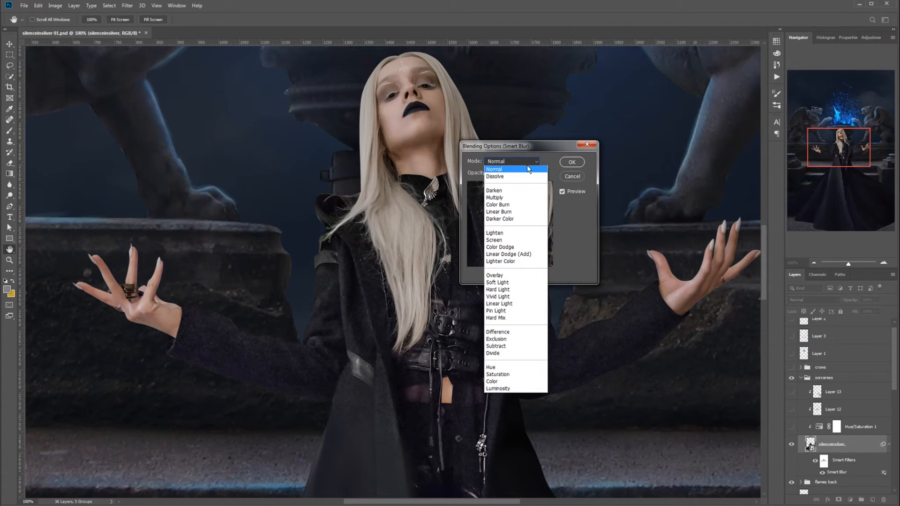
{"action": "left_click", "coordinate": [528, 169]}
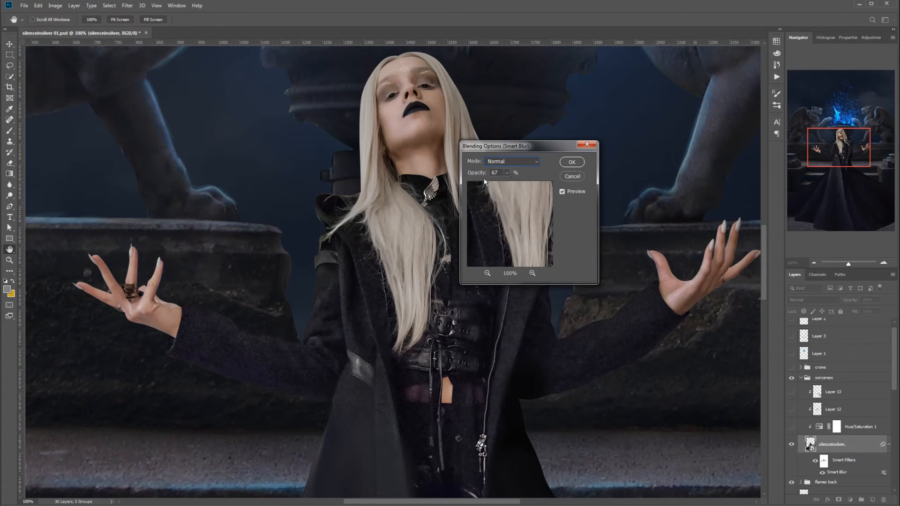
{"action": "left_click", "coordinate": [578, 167]}
{"action": "key", "text": "g"}
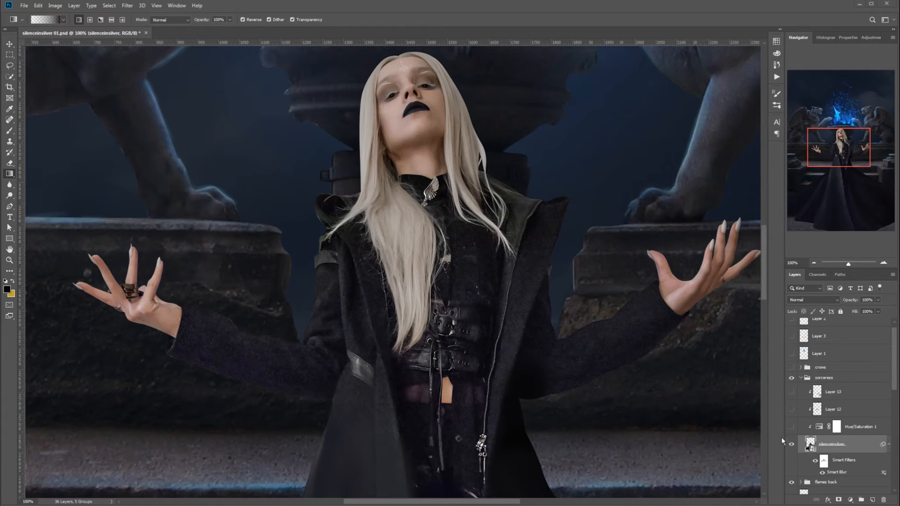
- Show the Hue/Saturation 1 layer, display its settings and compare the sorceress with the adjustment hidden and shown
{"action": "left_click", "coordinate": [872, 432]}
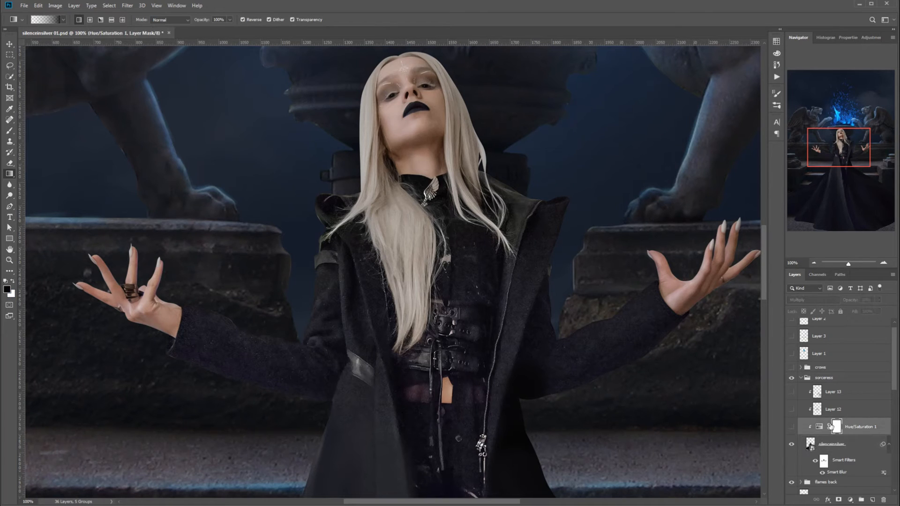
{"action": "left_click", "coordinate": [792, 427]}
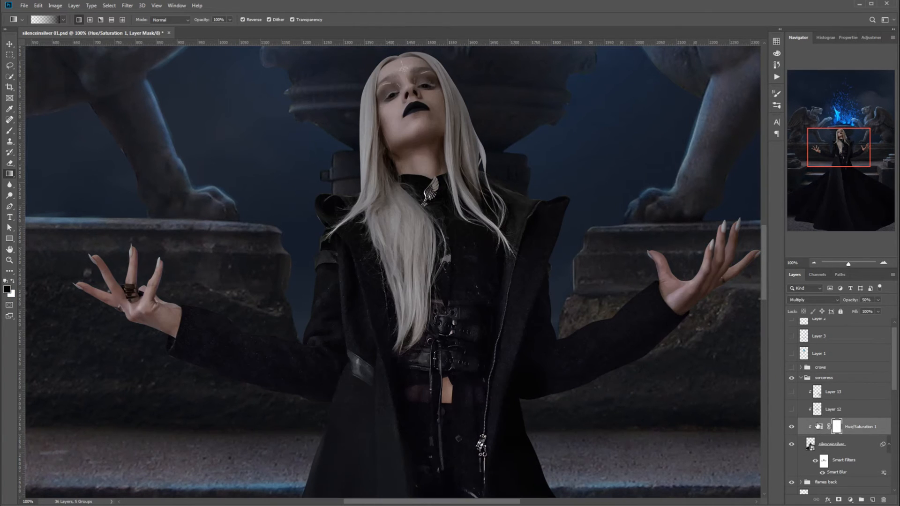
{"action": "left_click", "coordinate": [824, 428]}
{"action": "double_click", "coordinate": [824, 428]}
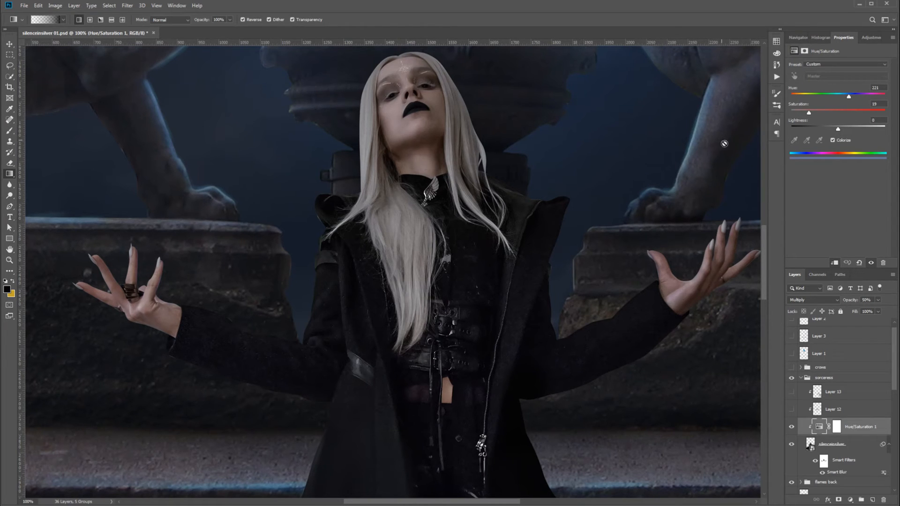
{"action": "left_click", "coordinate": [794, 429]}
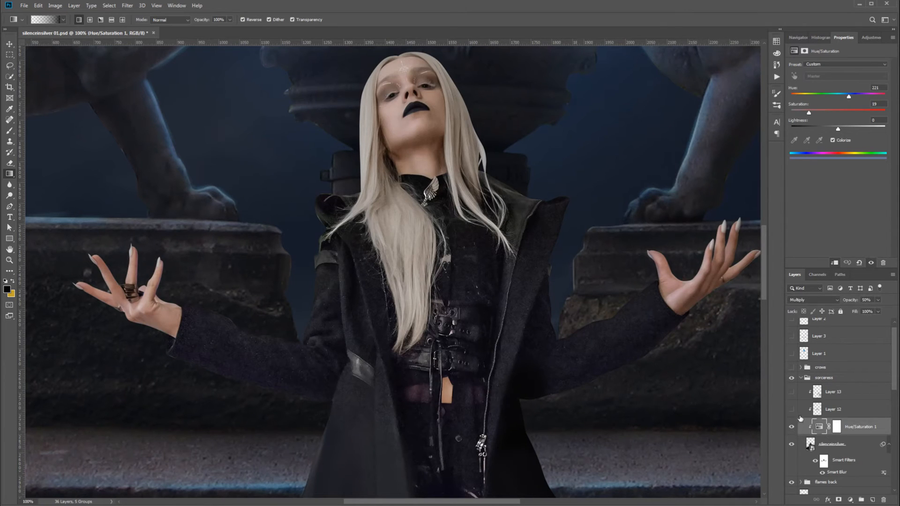
{"action": "left_click", "coordinate": [793, 428]}
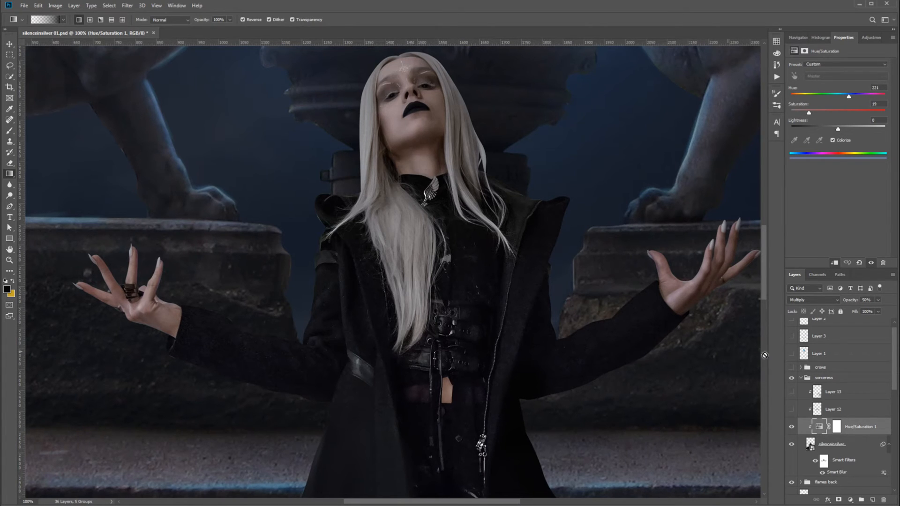
- Select Layer 12 above the Hue/Saturation adjustment and make it visible
{"action": "left_click", "coordinate": [828, 412]}
{"action": "left_click", "coordinate": [792, 410]}
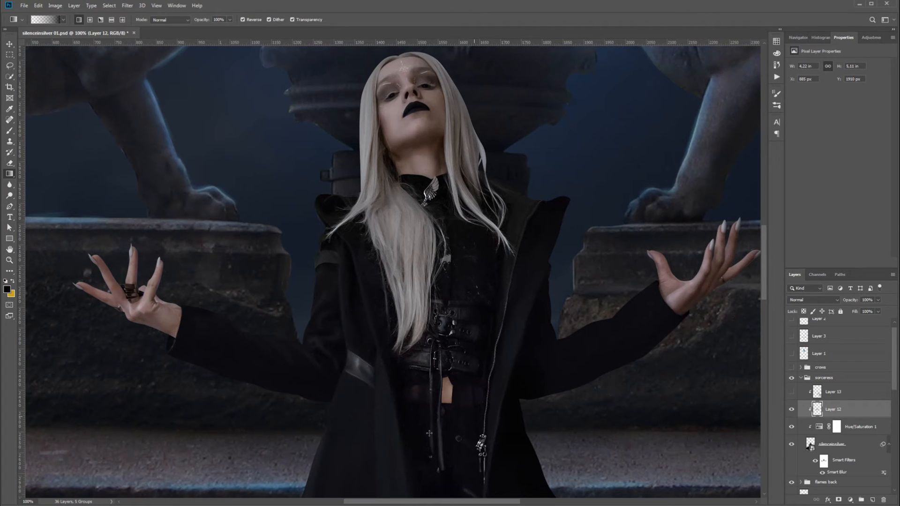
- Compare the sorceress with Layer 12 hidden and shown, and select Layer 13 above it and make it visible
{"action": "left_click", "coordinate": [793, 410]}
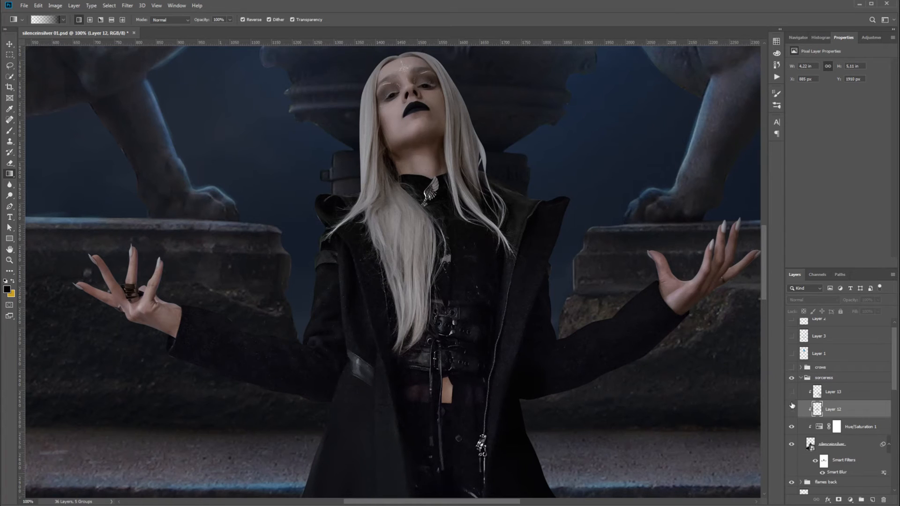
{"action": "left_click", "coordinate": [792, 410]}
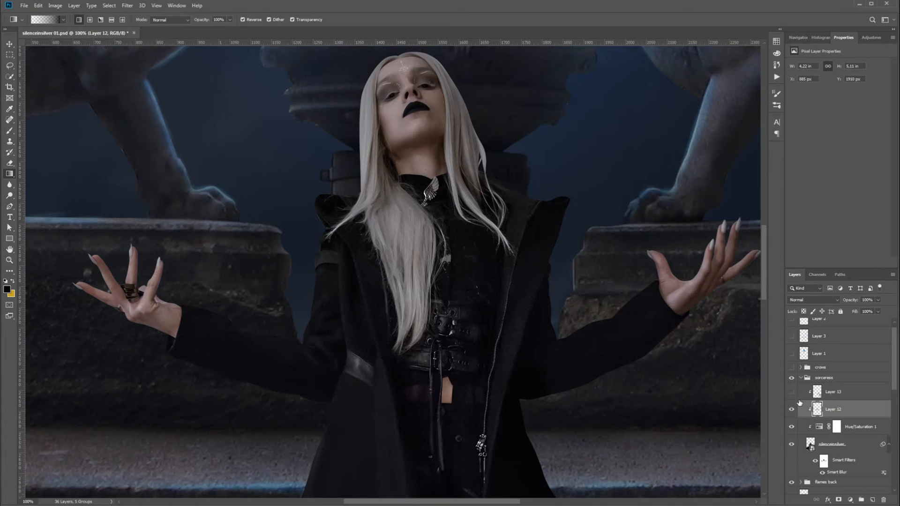
{"action": "left_click", "coordinate": [842, 395]}
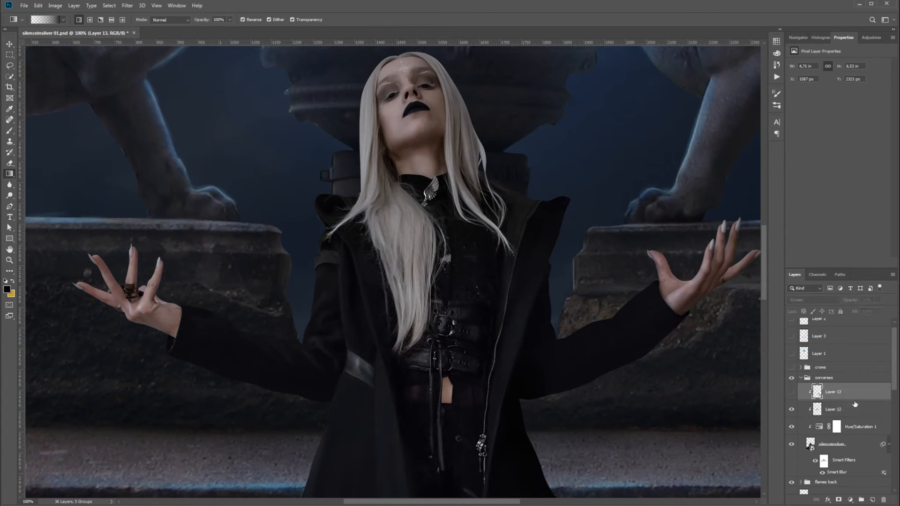
{"action": "left_click", "coordinate": [794, 396]}
- View the composite at 33.33% and compare the sorceress's coat with Layer 13 hidden and shown
{"action": "left_click_drag", "start_coordinate": [765, 248], "coordinate": [764, 253]}
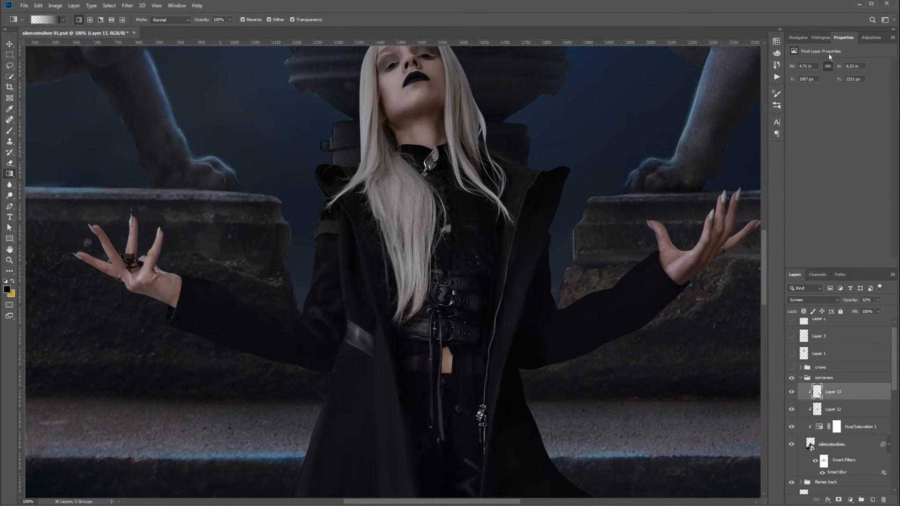
{"action": "left_click", "coordinate": [806, 41]}
{"action": "left_click", "coordinate": [819, 265]}
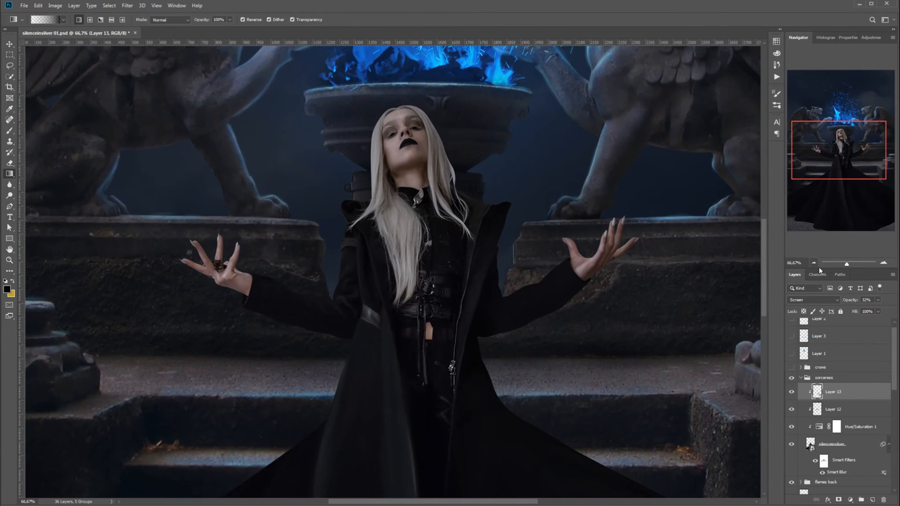
{"action": "left_click", "coordinate": [820, 265]}
{"action": "left_click", "coordinate": [820, 265]}
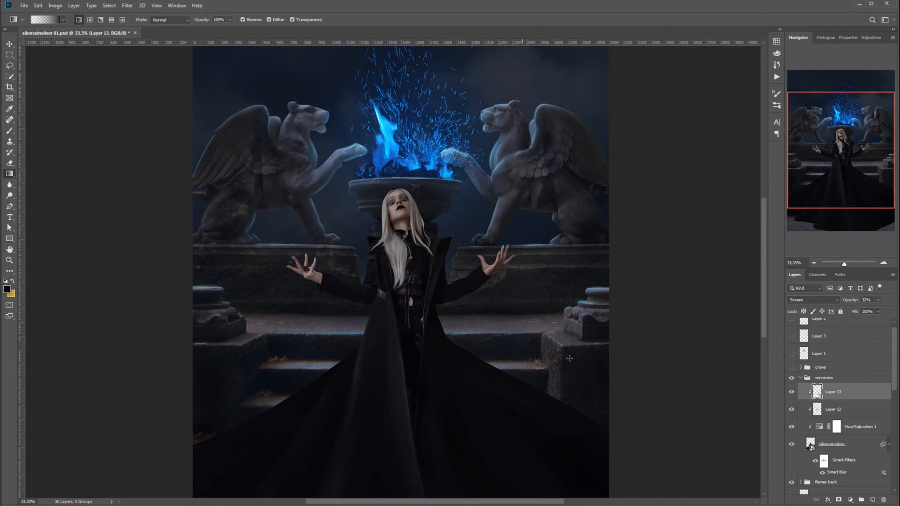
{"action": "left_click_drag", "start_coordinate": [765, 324], "coordinate": [770, 339]}
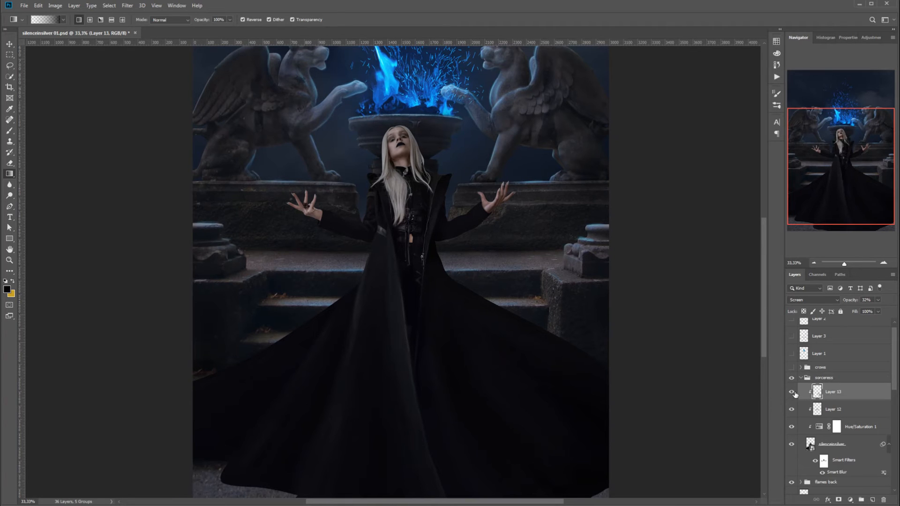
{"action": "left_click", "coordinate": [795, 393]}
{"action": "left_click", "coordinate": [793, 394]}
{"action": "left_click_drag", "start_coordinate": [769, 328], "coordinate": [767, 314]}
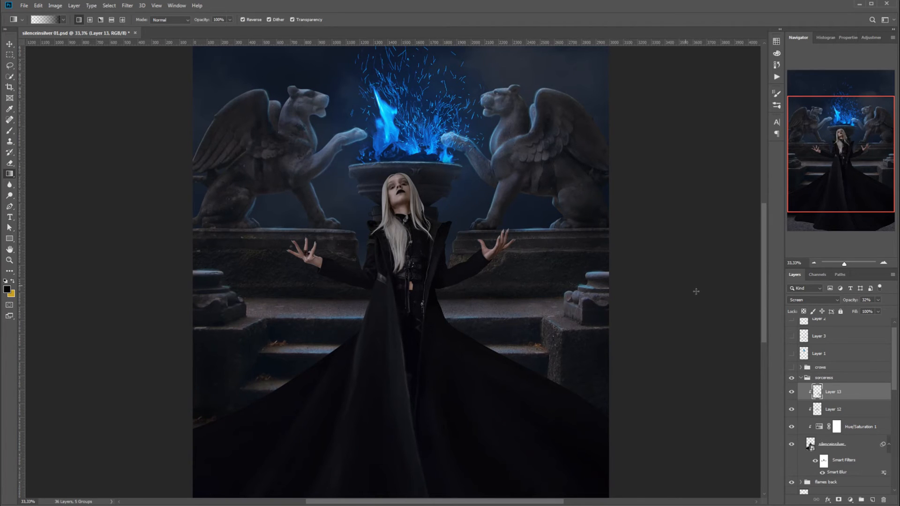
- Collapse the sorceress group and create a new layer group directly above it
{"action": "left_click", "coordinate": [806, 379]}
{"action": "left_click", "coordinate": [801, 378]}
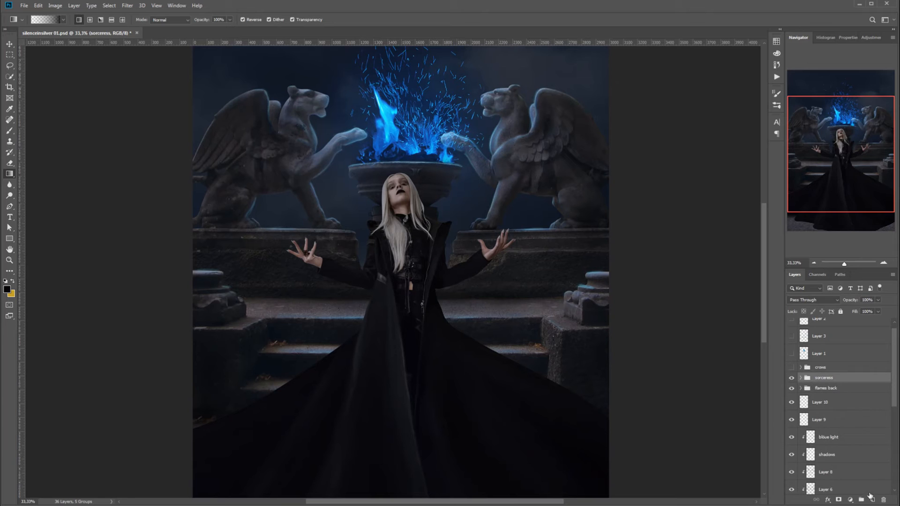
{"action": "left_click", "coordinate": [861, 499]}
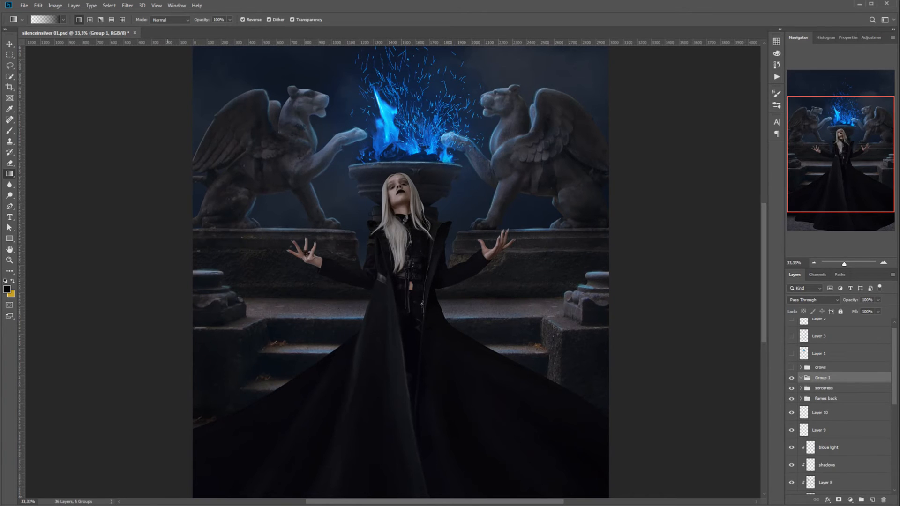
- Switch to Adobe Bridge, open Flame_01_by_Lucy_Eth_Stock.jpg, copy the flame into the composite's new group and close the stock image
{"action": "key", "text": "alt+Tab"}
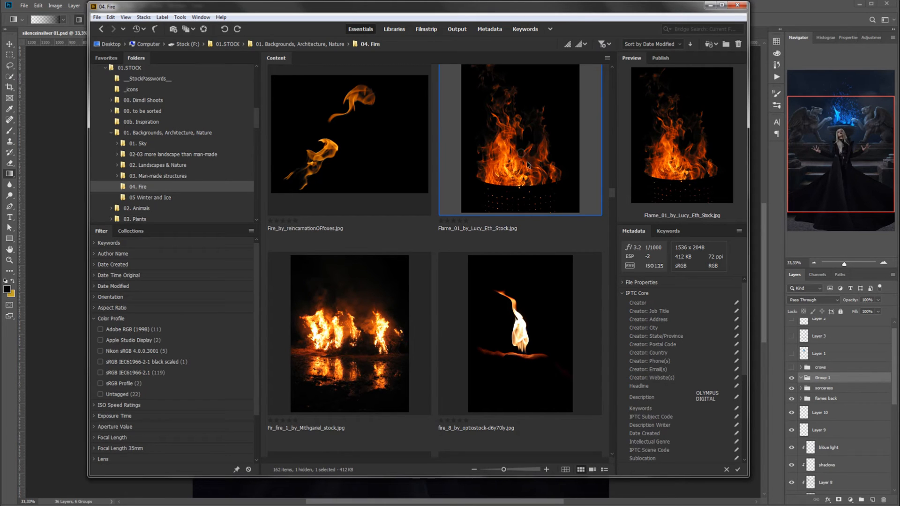
{"action": "double_click", "coordinate": [546, 187]}
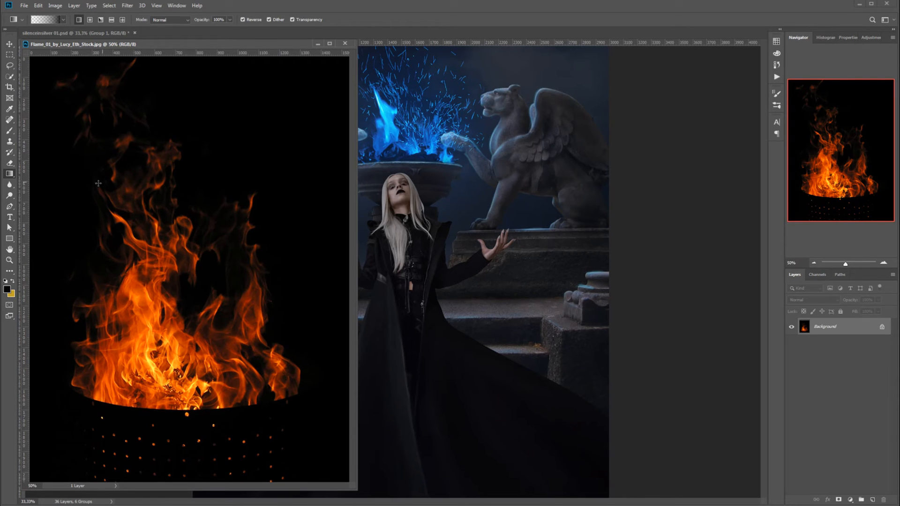
{"action": "key", "text": "v"}
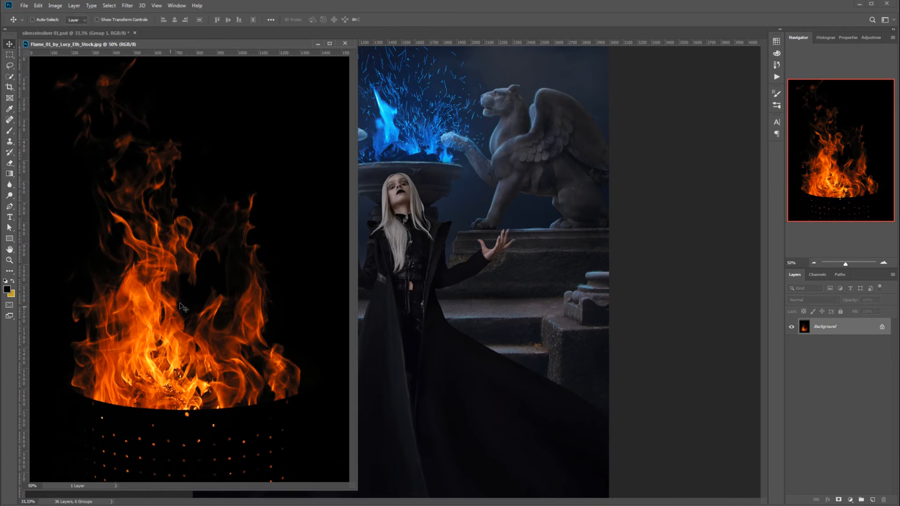
{"action": "left_click_drag", "start_coordinate": [398, 215], "coordinate": [399, 216]}
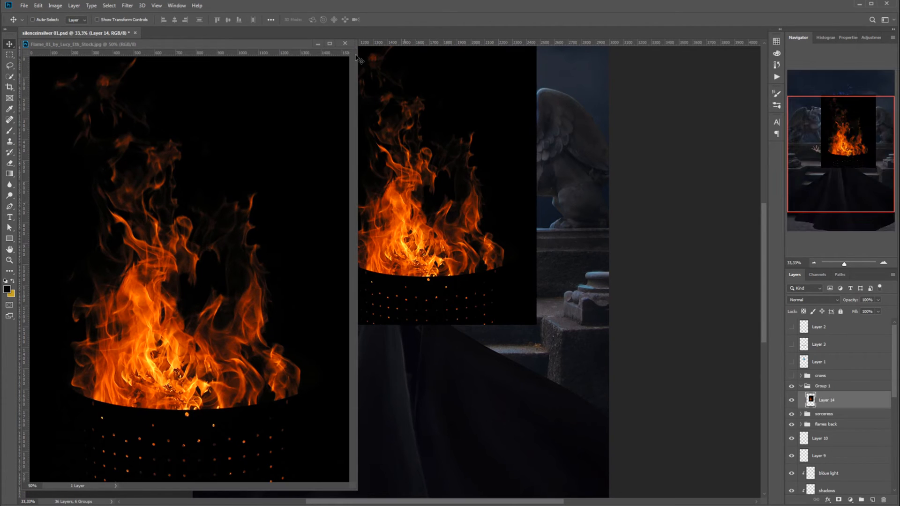
{"action": "left_click", "coordinate": [345, 43]}
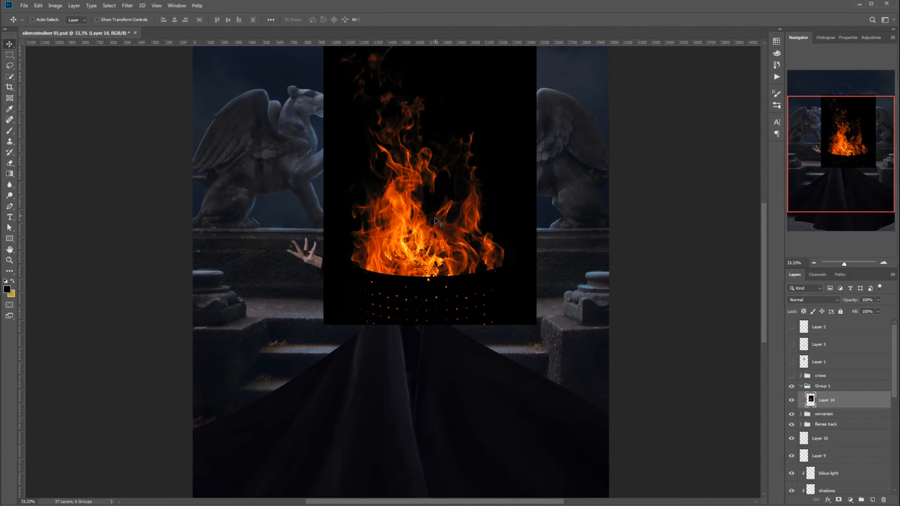
- Position the flame over the sorceress's lower coat, set its blend mode to Screen and add a layer mask
{"action": "left_click_drag", "start_coordinate": [428, 254], "coordinate": [397, 330]}
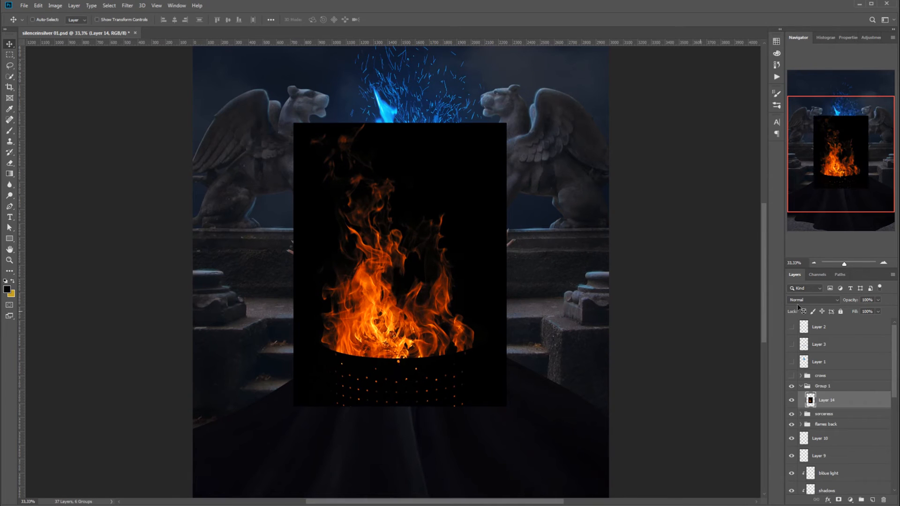
{"action": "left_click", "coordinate": [813, 300]}
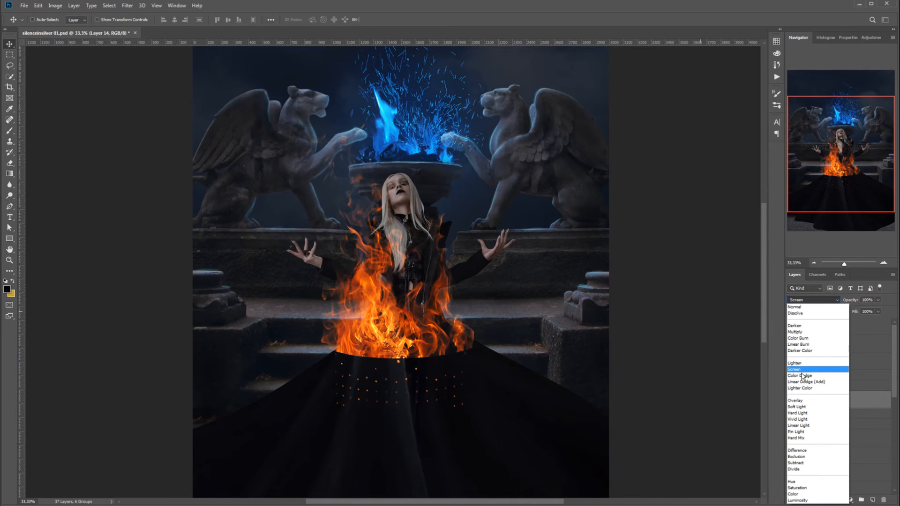
{"action": "left_click", "coordinate": [794, 369]}
{"action": "left_click_drag", "start_coordinate": [449, 350], "coordinate": [454, 391]}
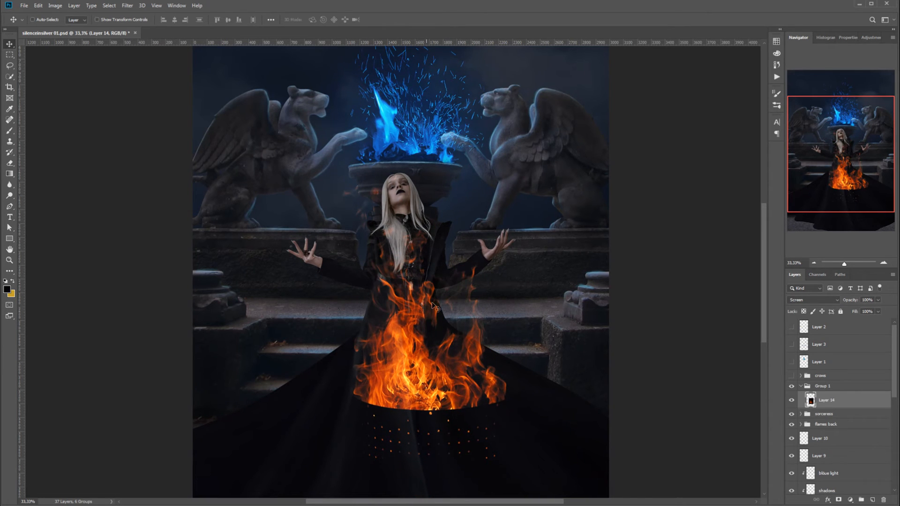
{"action": "left_click", "coordinate": [839, 500]}
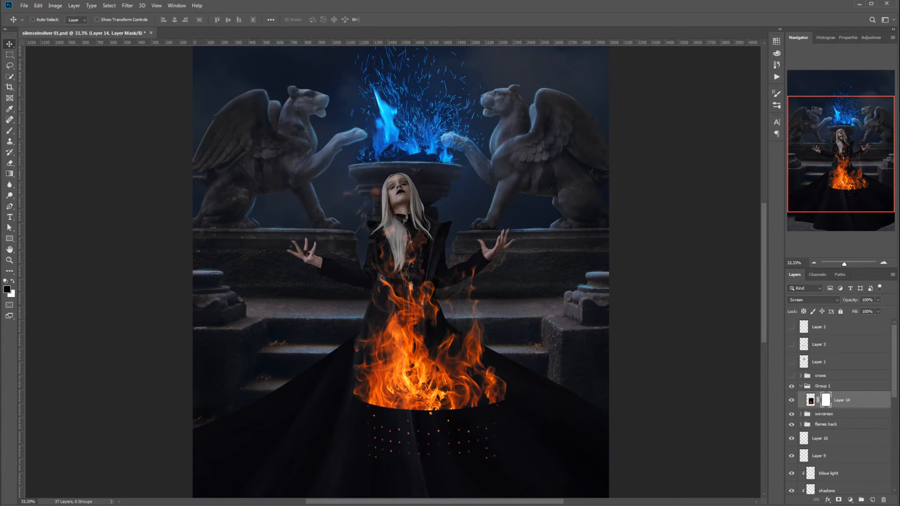
{"action": "key", "text": "alt+Tab"}
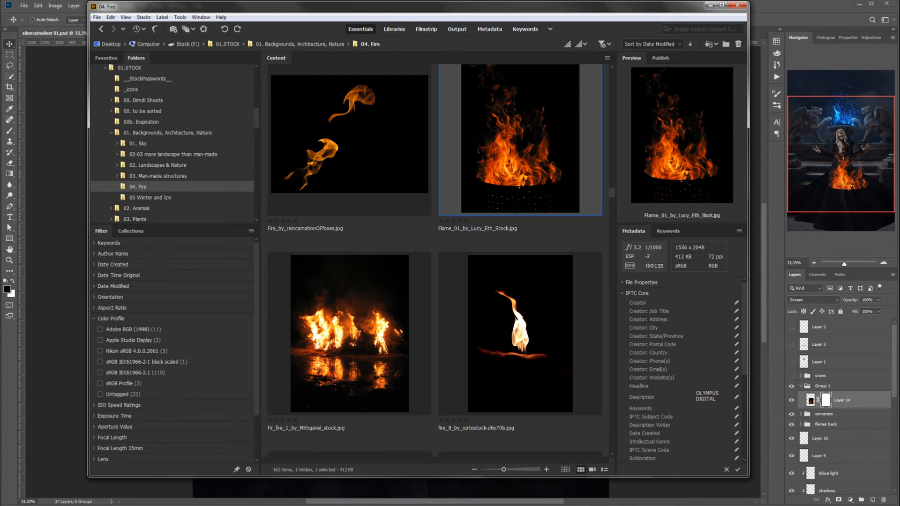
{"action": "double_click", "coordinate": [481, 230]}
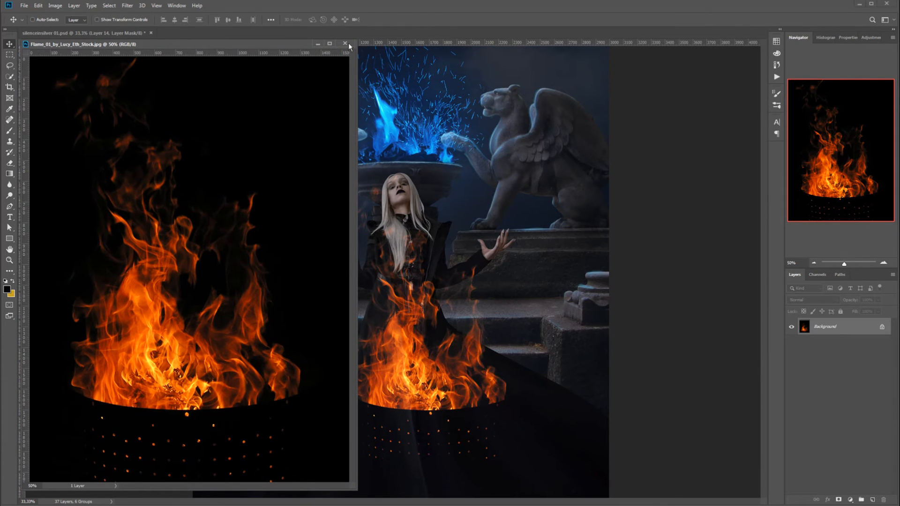
{"action": "left_click", "coordinate": [347, 44]}
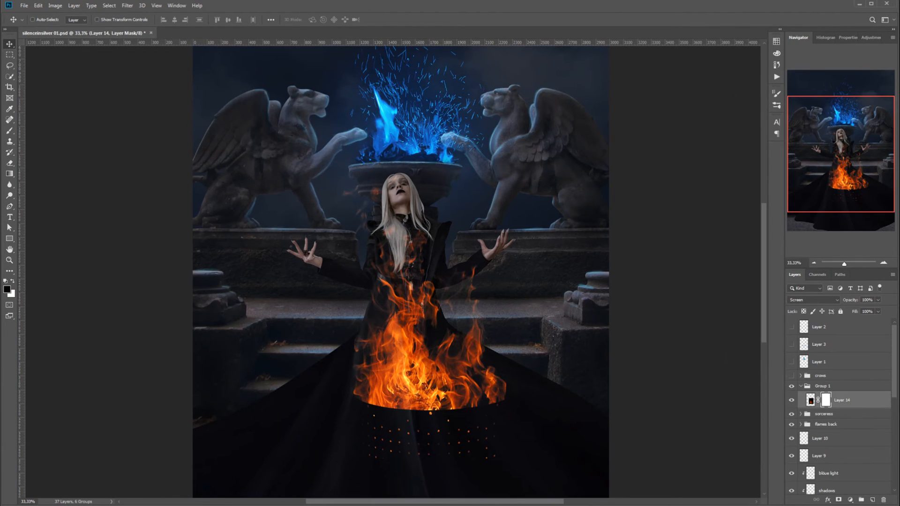
- Switch to Adobe Bridge, copy the text Lucy_Eth_Stock from the flame image's file name, and return to Photoshop
{"action": "key", "text": "alt+Tab"}
{"action": "right_click", "coordinate": [498, 213]}
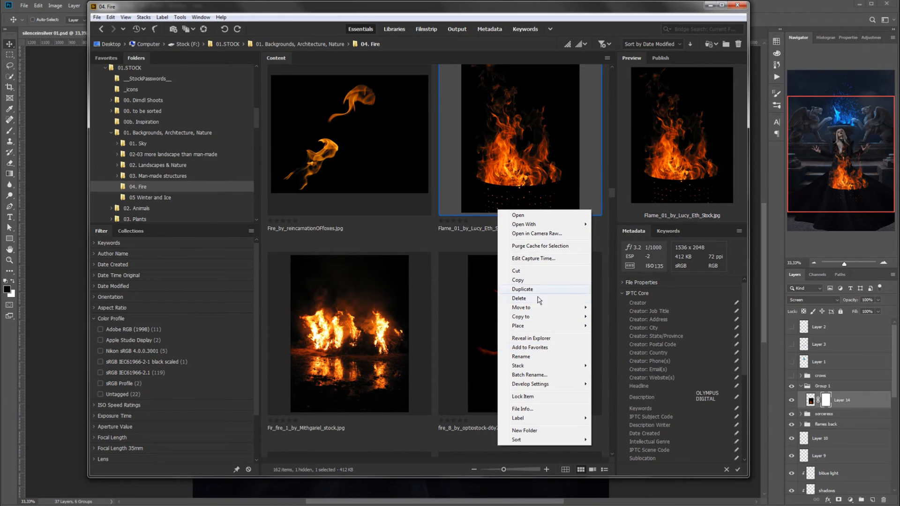
{"action": "left_click", "coordinate": [521, 357]}
{"action": "left_click_drag", "start_coordinate": [514, 256], "coordinate": [552, 253]}
{"action": "key", "text": "ctrl+c"}
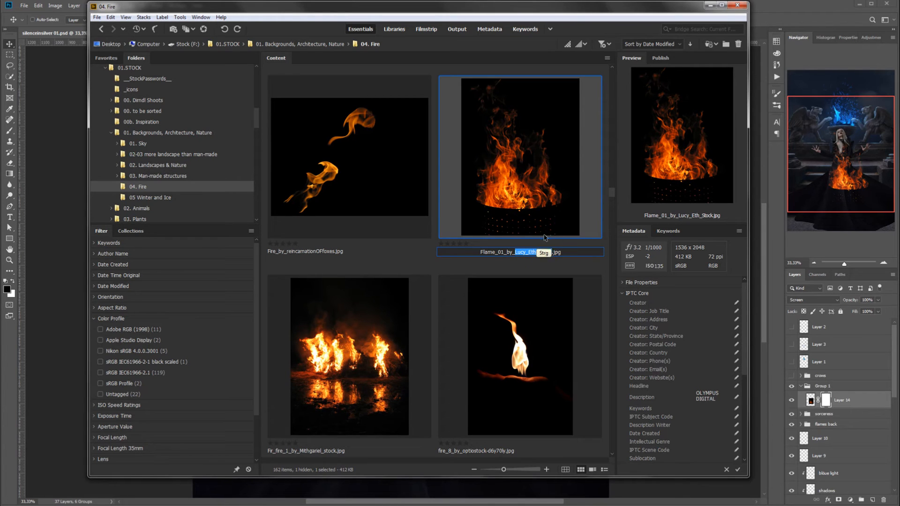
{"action": "left_click", "coordinate": [798, 70]}
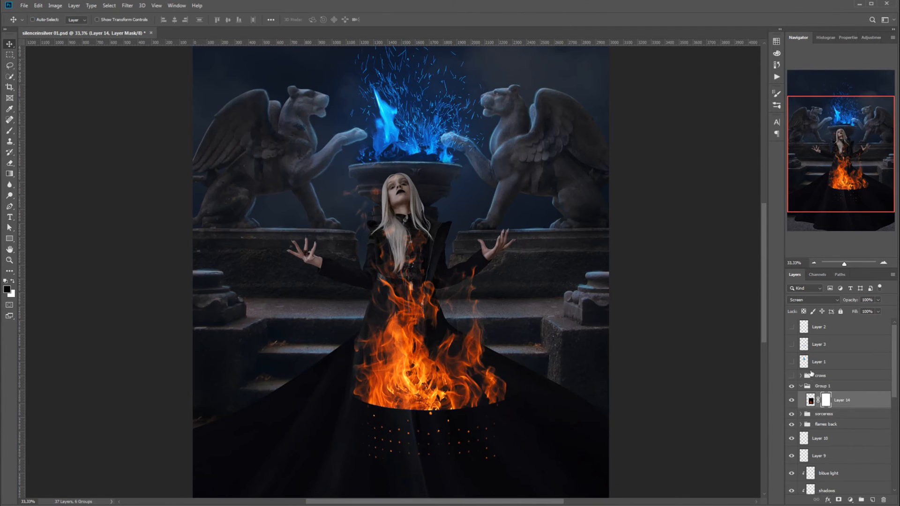
- Rename the masked flame layer as Lucy-Eth-Stock
{"action": "double_click", "coordinate": [842, 401]}
{"action": "key", "text": "ctrl+v"}
{"action": "key", "text": "BackSpace"}
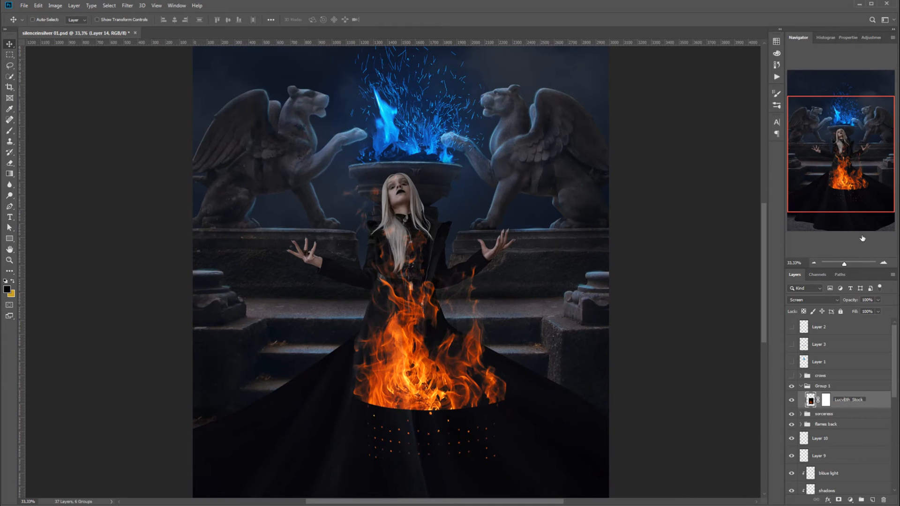
{"action": "type", "text": "-"}
{"action": "key", "text": "Return"}
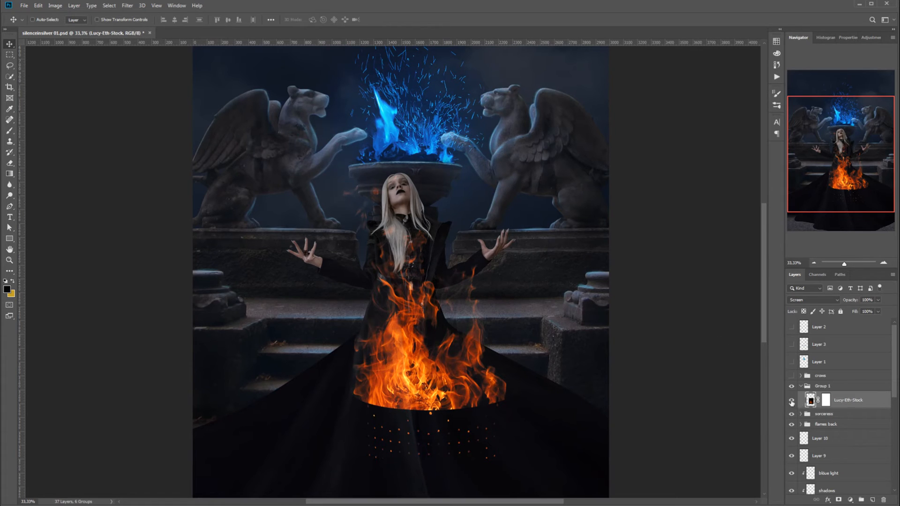
- On the flame layer's mask, fade out the dotted barrel and the flame's lower edge with black-to-transparent gradients
{"action": "left_click", "coordinate": [828, 399]}
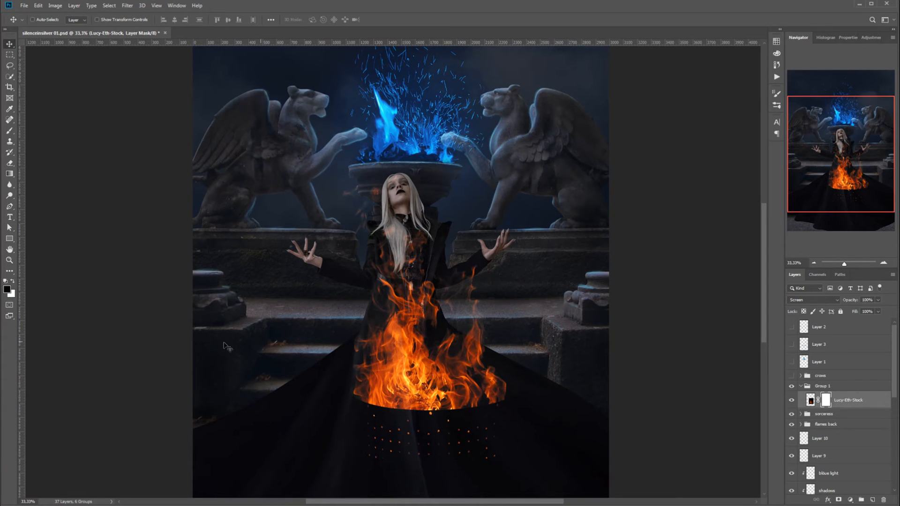
{"action": "left_click", "coordinate": [9, 173]}
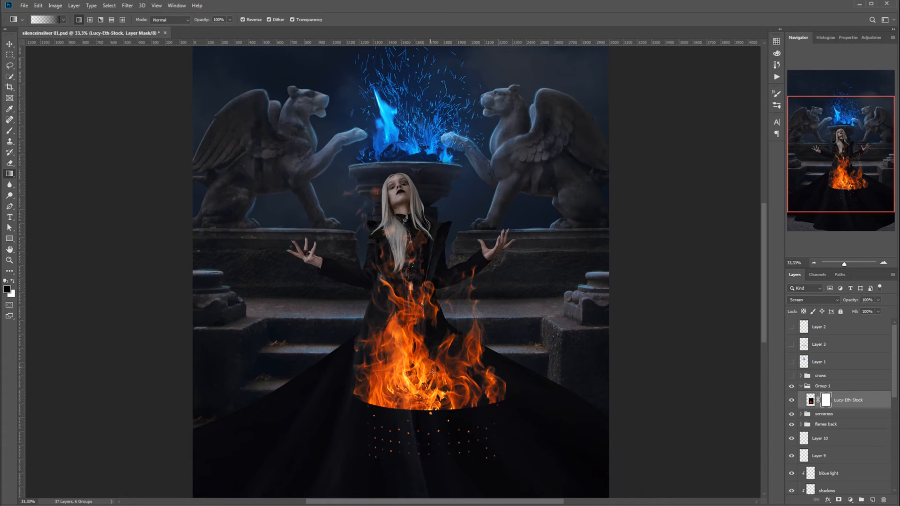
{"action": "left_click_drag", "start_coordinate": [418, 369], "coordinate": [420, 439]}
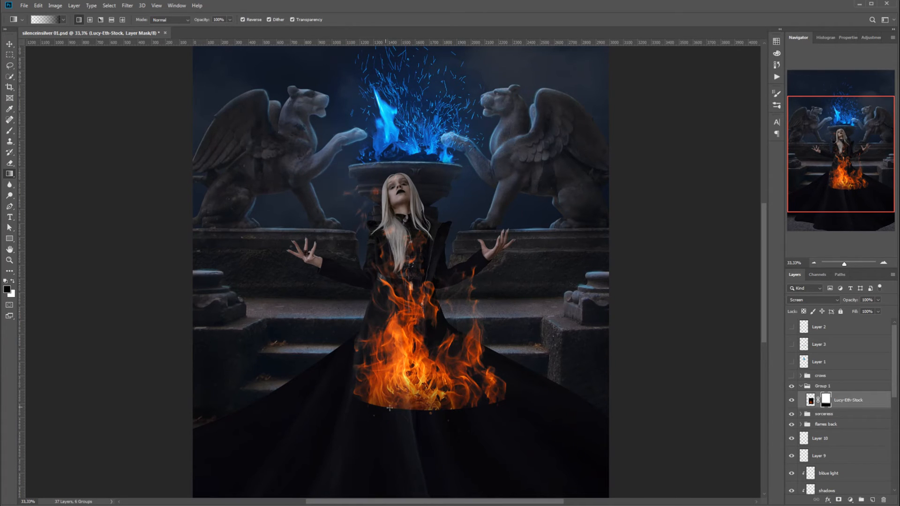
{"action": "left_click_drag", "start_coordinate": [389, 391], "coordinate": [388, 433]}
{"action": "left_click_drag", "start_coordinate": [442, 398], "coordinate": [458, 421]}
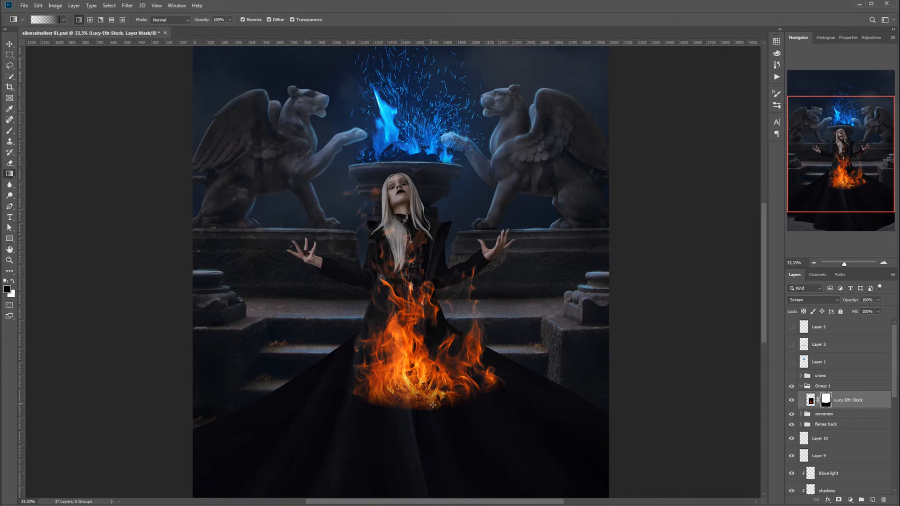
- Fade both side edges of the flame on its mask with gradients and convert the layer to a smart object
{"action": "left_click_drag", "start_coordinate": [452, 362], "coordinate": [477, 357]}
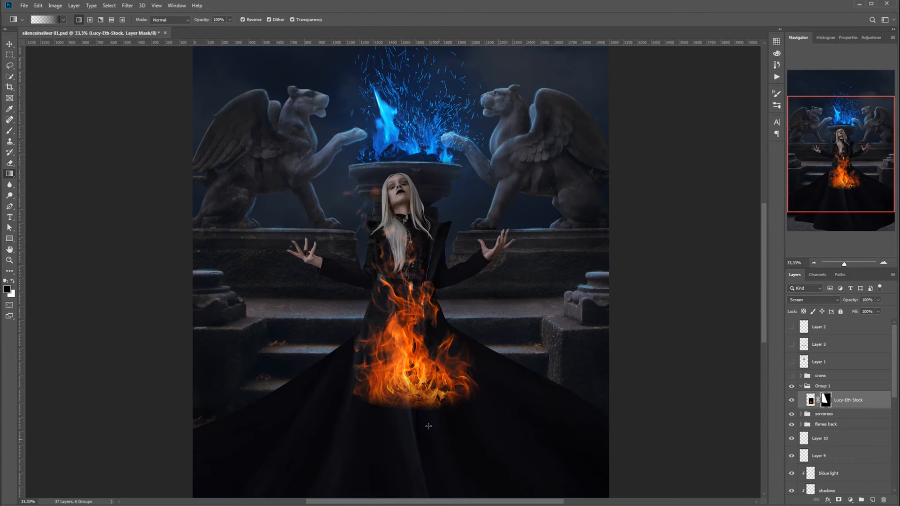
{"action": "left_click_drag", "start_coordinate": [367, 400], "coordinate": [390, 396]}
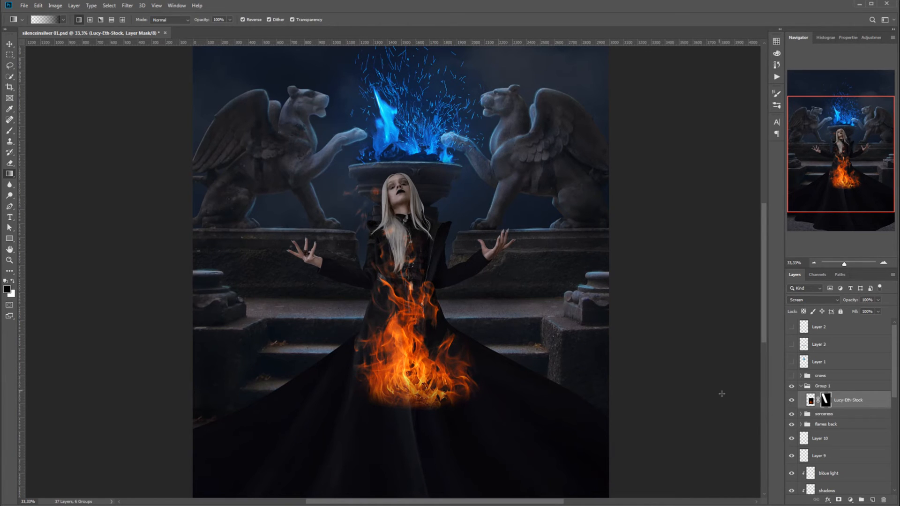
{"action": "right_click", "coordinate": [869, 398]}
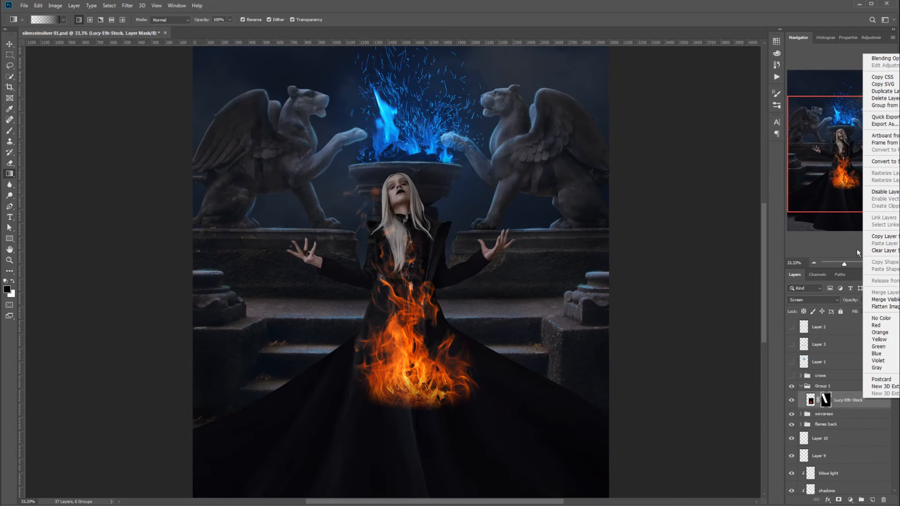
{"action": "left_click", "coordinate": [883, 162]}
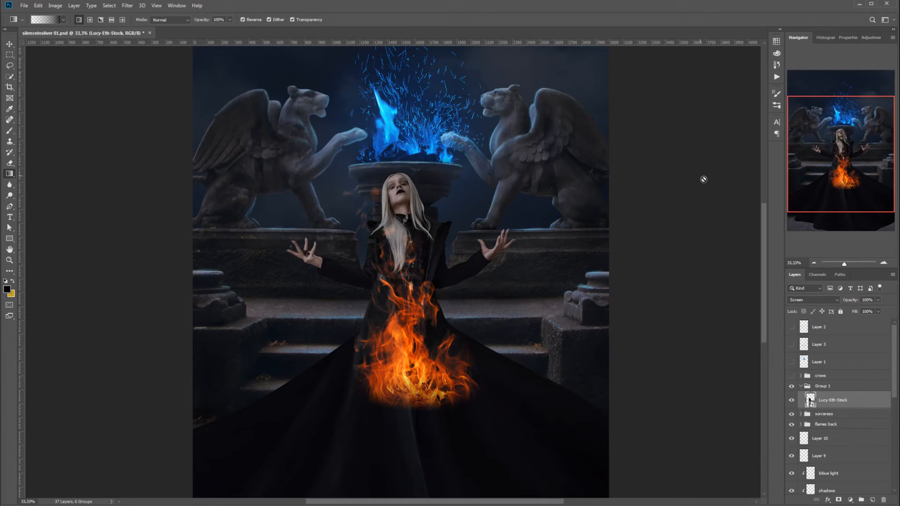
- Scale the flame layer down to about 34% and place it over the sorceress's open hand at the picture's left
{"action": "left_click", "coordinate": [764, 267]}
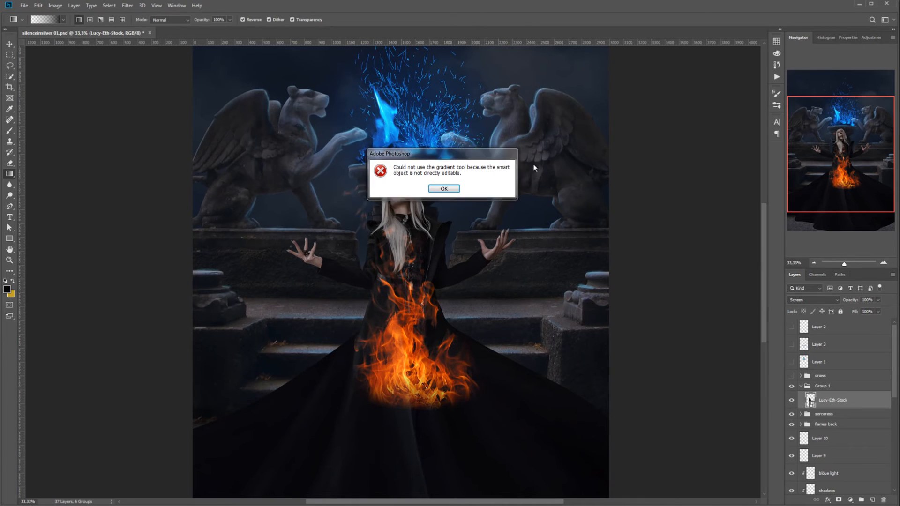
{"action": "left_click", "coordinate": [449, 189]}
{"action": "left_click", "coordinate": [10, 43]}
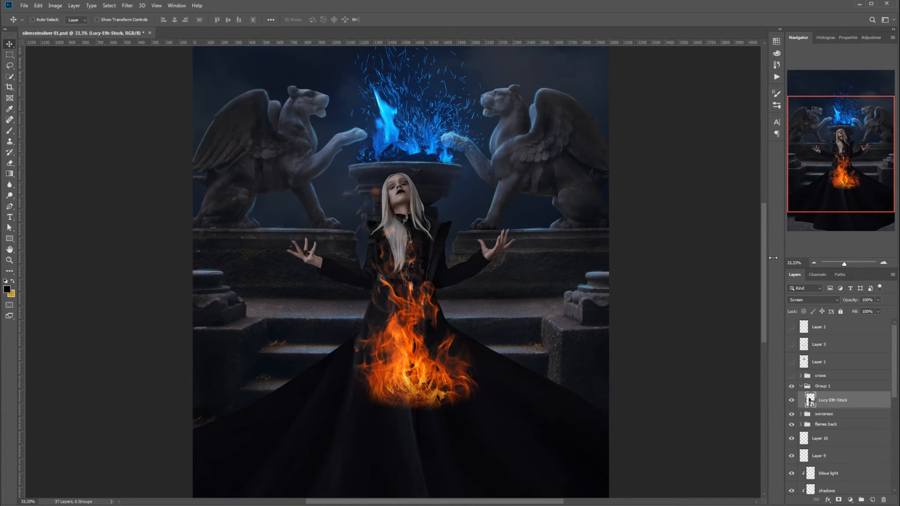
{"action": "scroll", "coordinate": [769, 260], "scroll_direction": "down", "scroll_amount": 3}
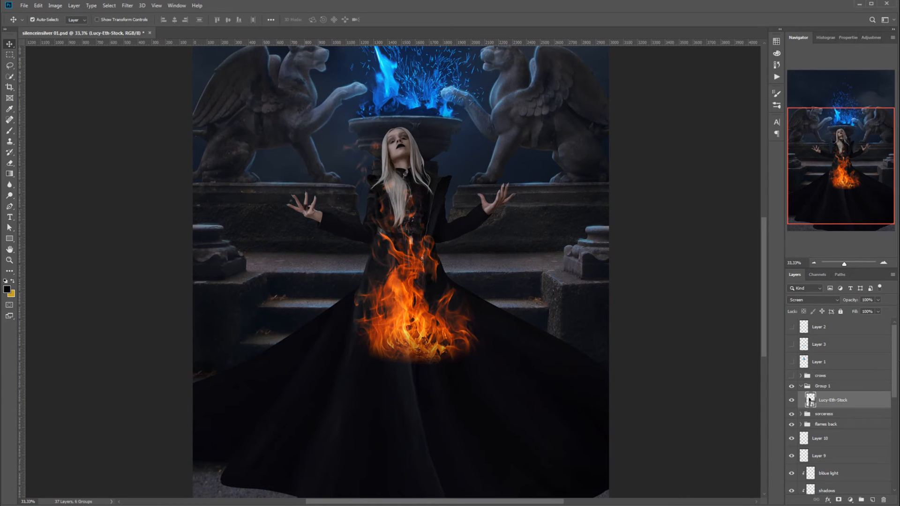
{"action": "key", "text": "ctrl+t"}
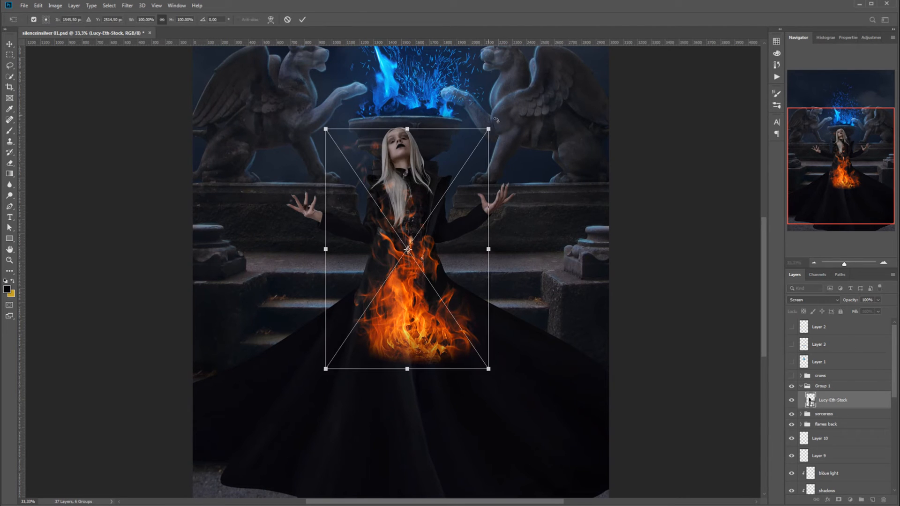
{"action": "left_click_drag", "start_coordinate": [491, 133], "coordinate": [393, 271]}
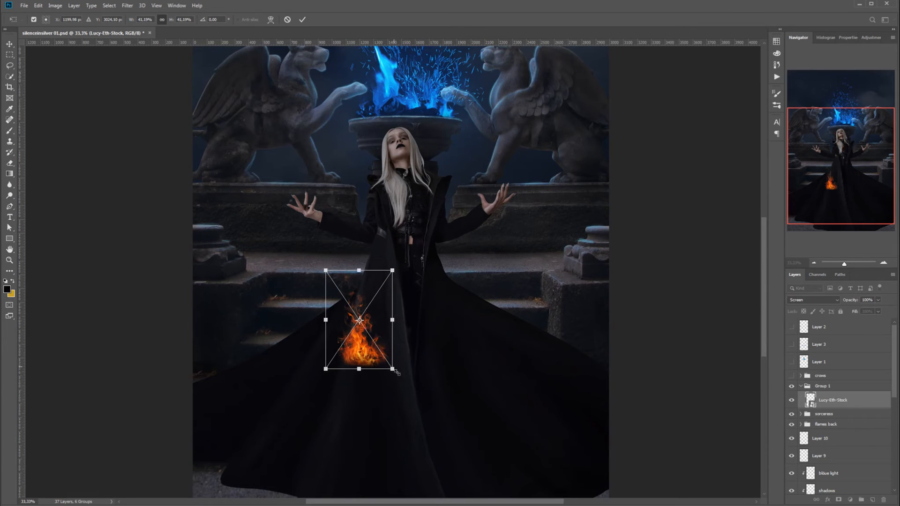
{"action": "left_click_drag", "start_coordinate": [394, 370], "coordinate": [305, 198]}
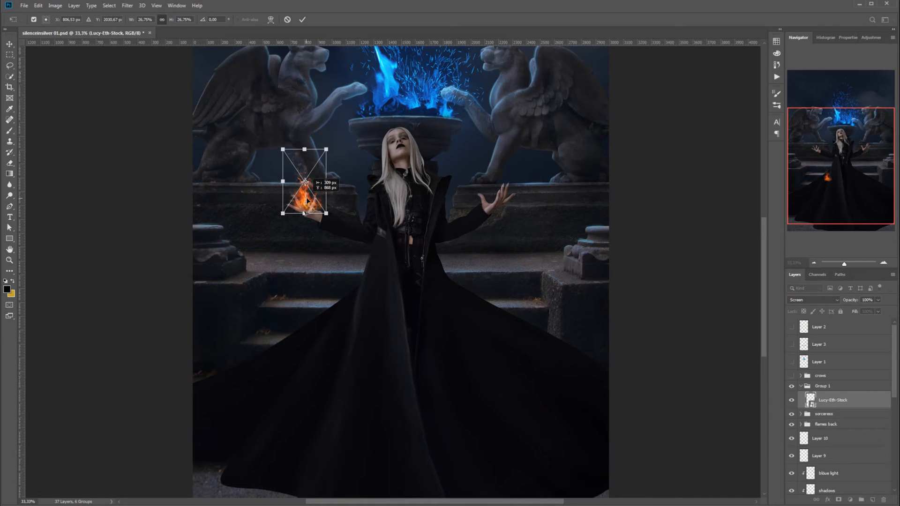
{"action": "left_click_drag", "start_coordinate": [327, 149], "coordinate": [338, 131]}
{"action": "left_click_drag", "start_coordinate": [309, 205], "coordinate": [310, 204]}
{"action": "key", "text": "Return"}
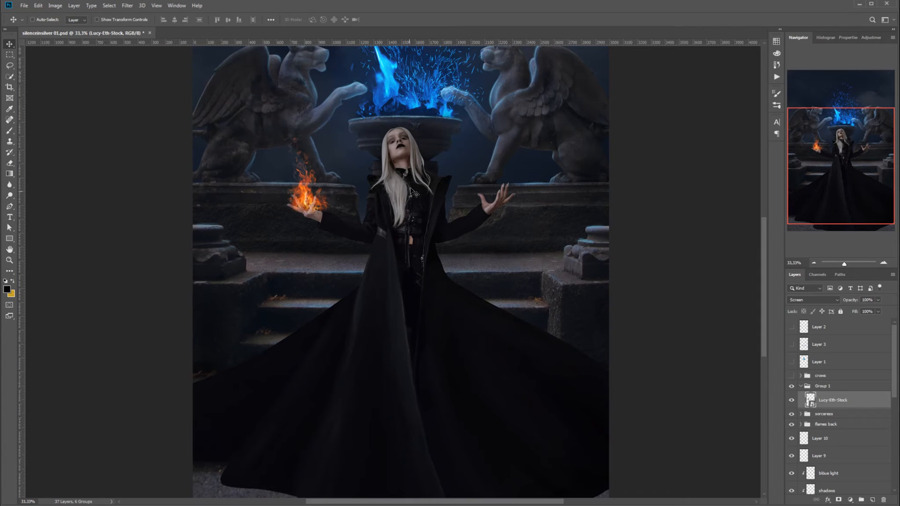
- Rotate the flame to about 6.8° and shift it slightly so it sits in the palm
{"action": "key", "text": "ctrl"}
{"action": "key", "text": "ctrl+t"}
{"action": "left_click_drag", "start_coordinate": [346, 132], "coordinate": [352, 139]}
{"action": "left_click_drag", "start_coordinate": [305, 206], "coordinate": [308, 206]}
{"action": "left_click", "coordinate": [303, 21]}
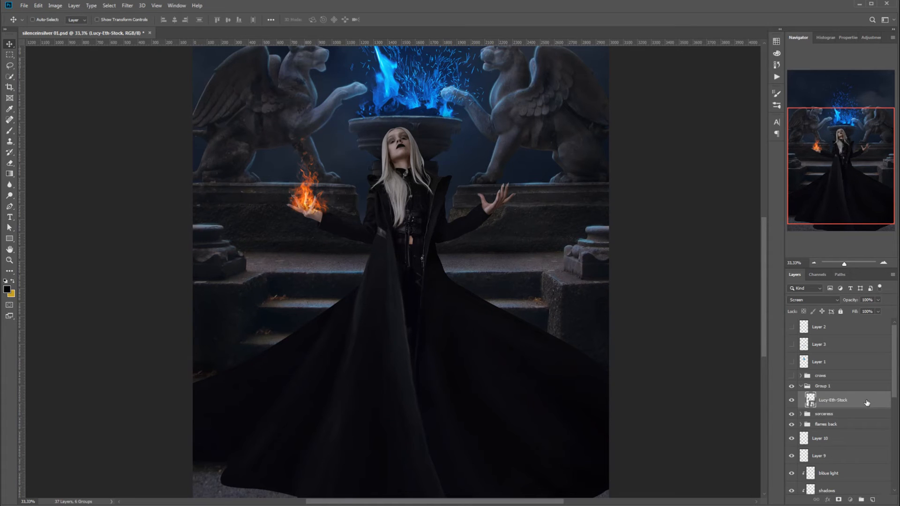
- Duplicate the flame layer, then place the copy over the sorceress's other hand, flipped horizontally
{"action": "left_click_drag", "start_coordinate": [877, 404], "coordinate": [873, 499]}
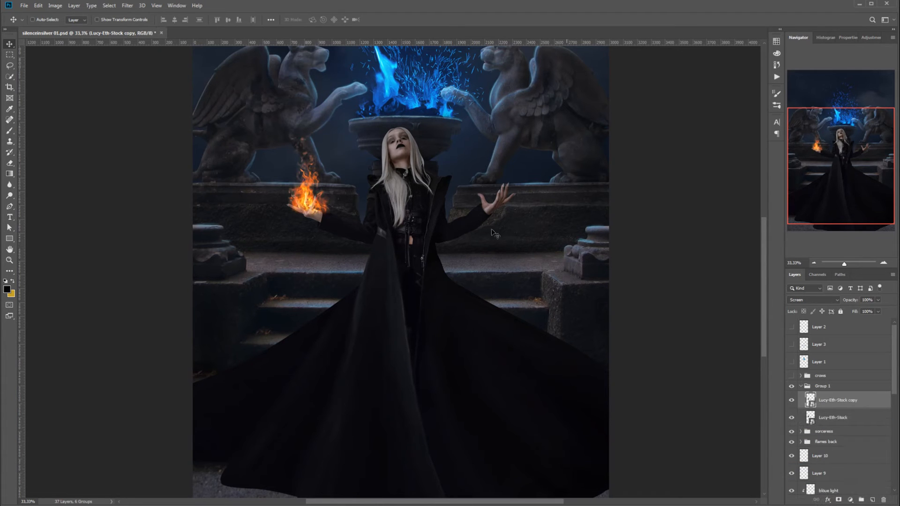
{"action": "left_click_drag", "start_coordinate": [309, 209], "coordinate": [525, 207]}
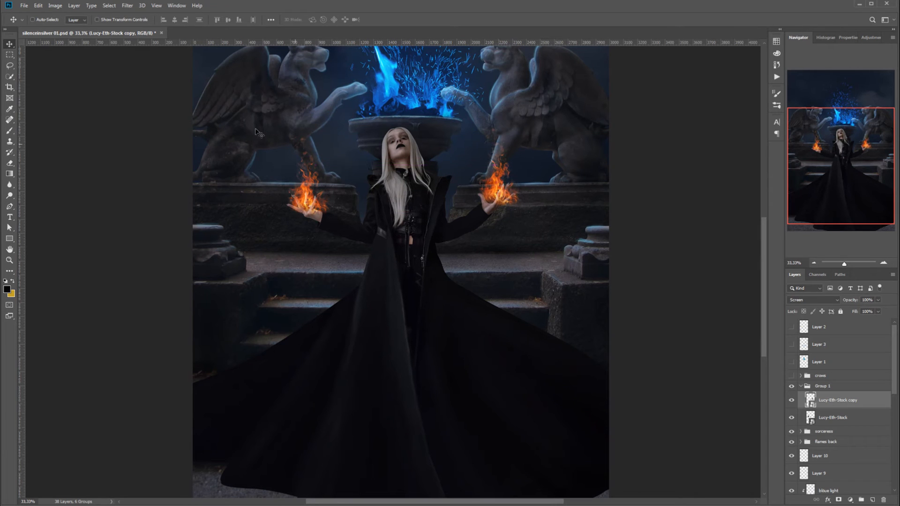
{"action": "left_click", "coordinate": [38, 5]}
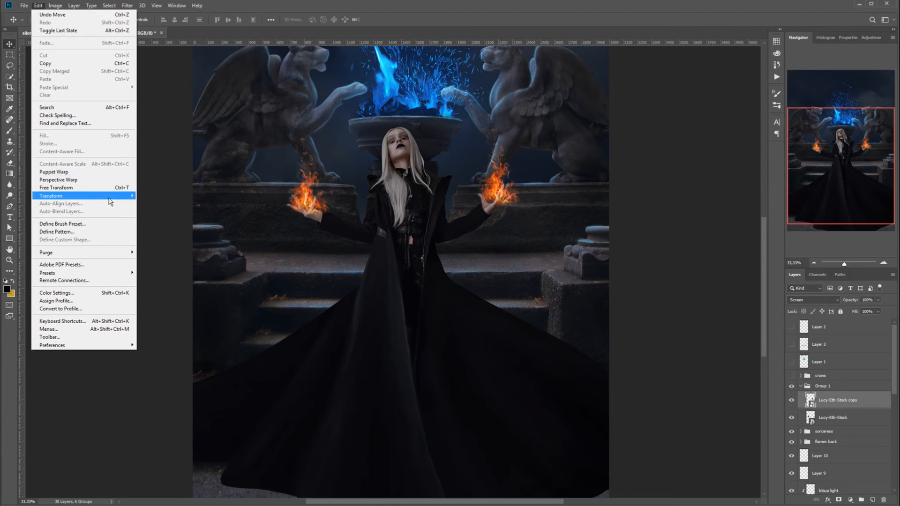
{"action": "mouse_move", "coordinate": [117, 197]}
{"action": "left_click", "coordinate": [182, 289]}
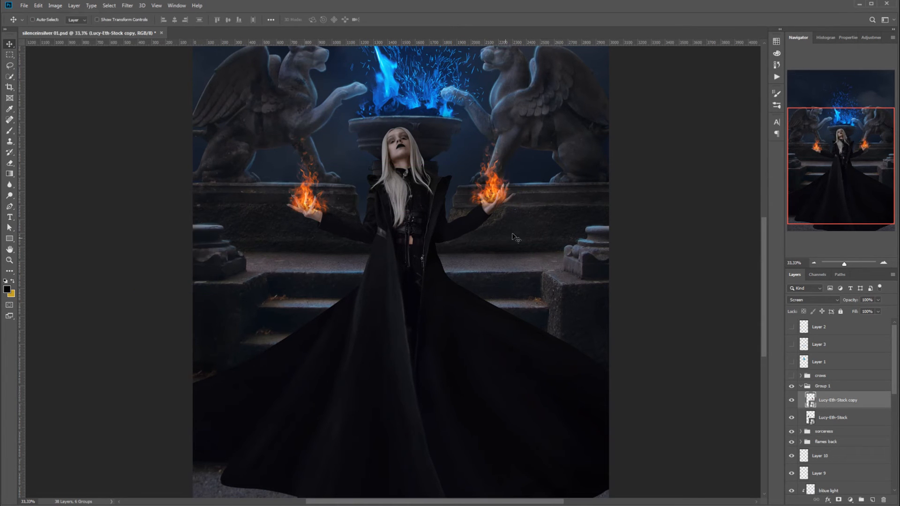
{"action": "left_click_drag", "start_coordinate": [494, 198], "coordinate": [496, 198]}
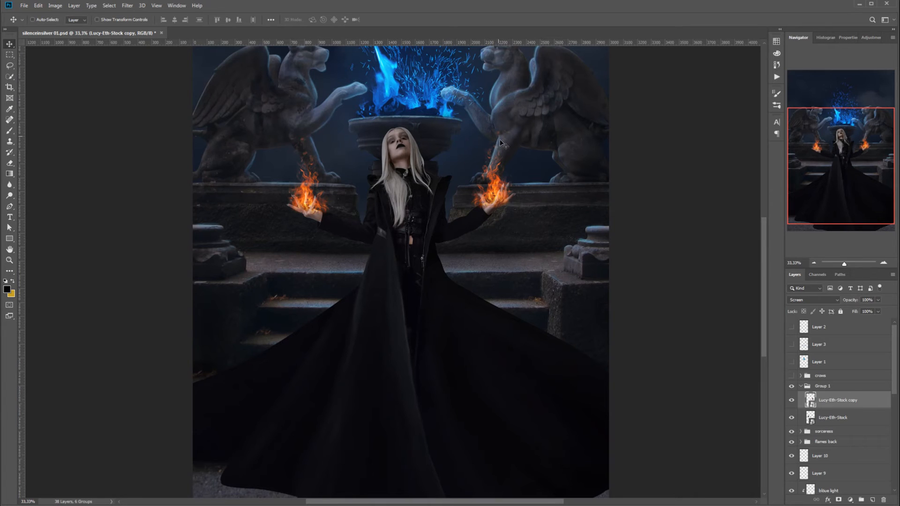
- Rotate the flame copy to about -13° and warp it to follow the shape of the hand beneath it
{"action": "key", "text": "ctrl+t"}
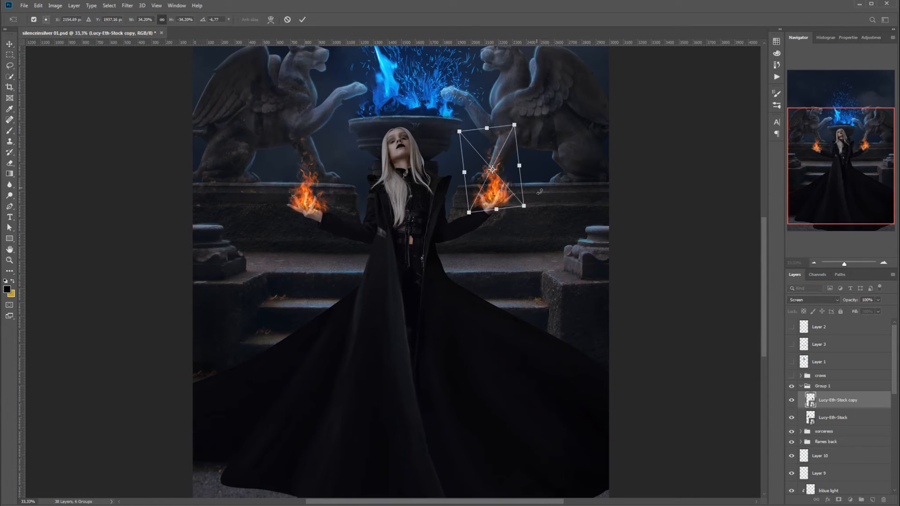
{"action": "left_click_drag", "start_coordinate": [538, 193], "coordinate": [498, 203]}
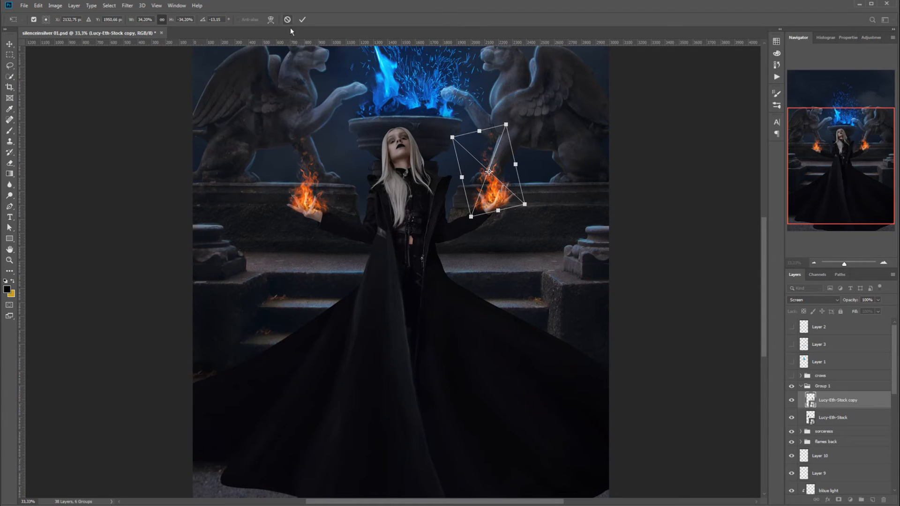
{"action": "left_click", "coordinate": [272, 21]}
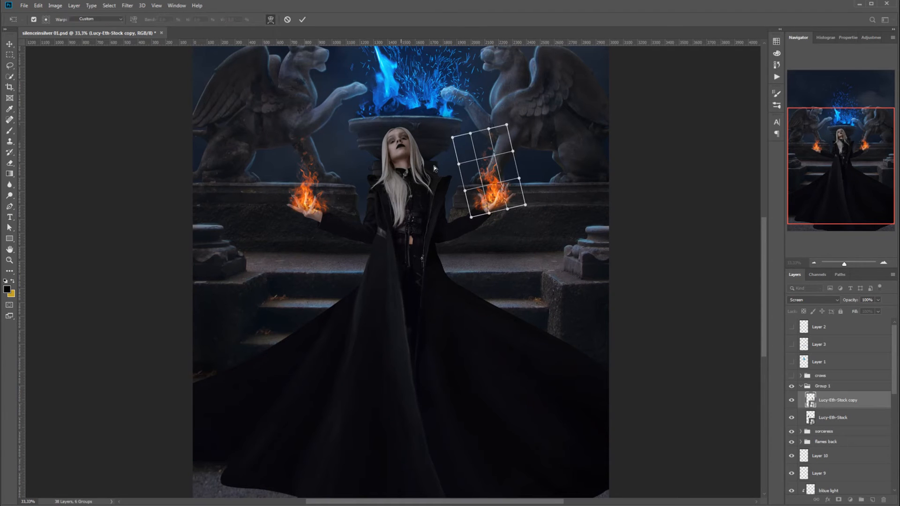
{"action": "mouse_move", "coordinate": [491, 174]}
{"action": "left_mouse_down"}
{"action": "mouse_move", "coordinate": [481, 156]}
{"action": "mouse_move", "coordinate": [491, 156]}
{"action": "mouse_move", "coordinate": [488, 174]}
{"action": "left_mouse_up"}
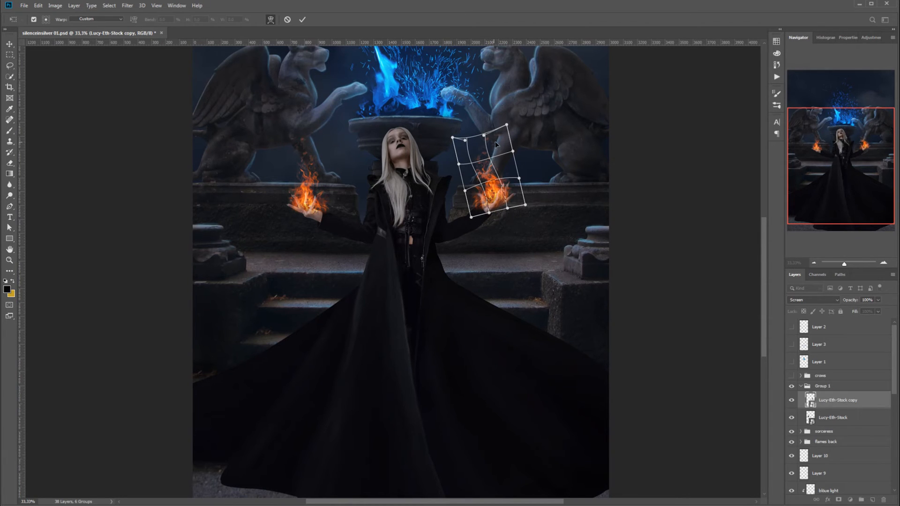
{"action": "mouse_move", "coordinate": [495, 144]}
{"action": "left_mouse_down"}
{"action": "mouse_move", "coordinate": [505, 143]}
{"action": "mouse_move", "coordinate": [503, 154]}
{"action": "left_mouse_up"}
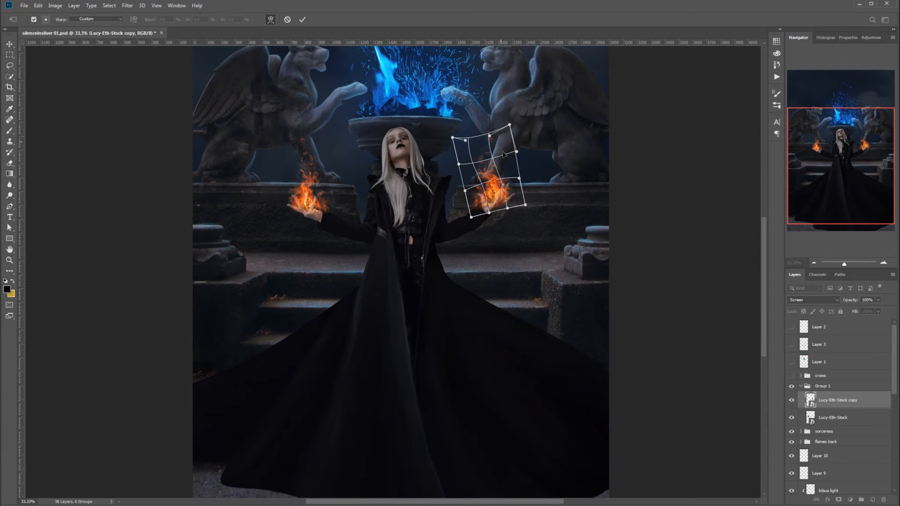
{"action": "left_click", "coordinate": [303, 20]}
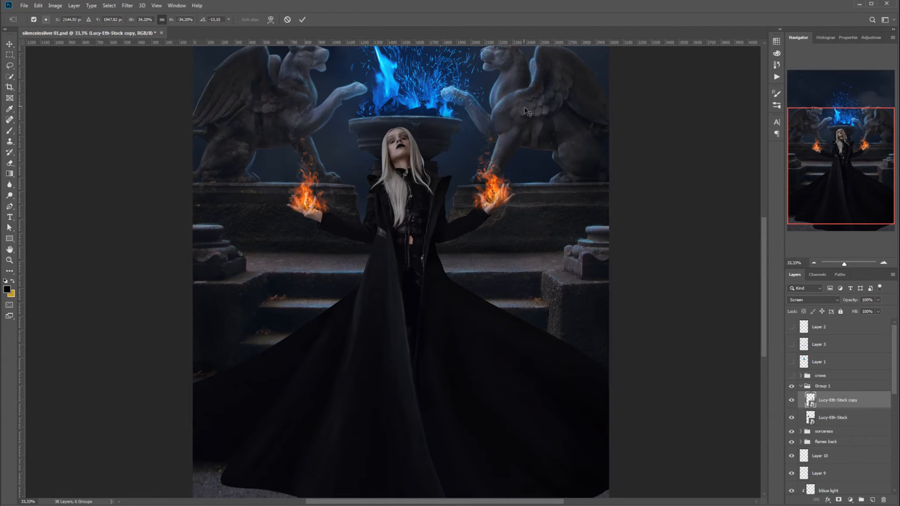
{"action": "key", "text": "ctrl+t"}
{"action": "left_click", "coordinate": [272, 21]}
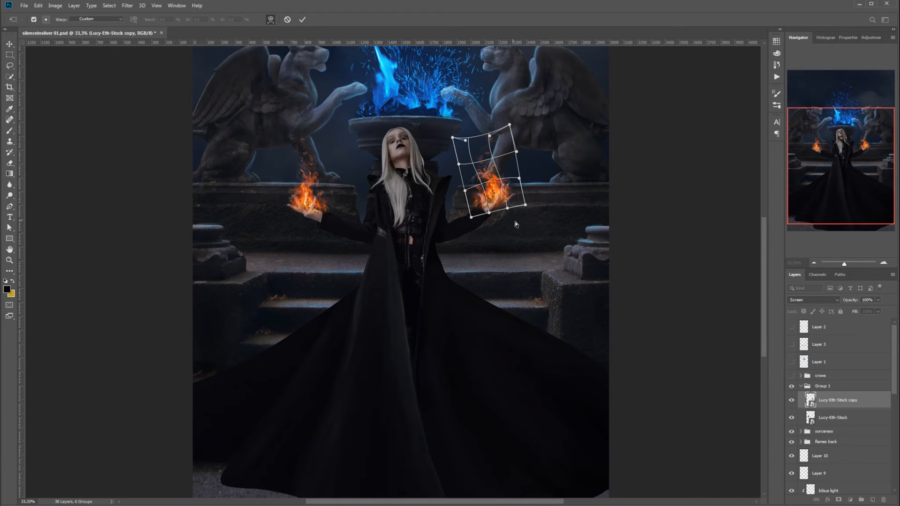
{"action": "left_click", "coordinate": [302, 19]}
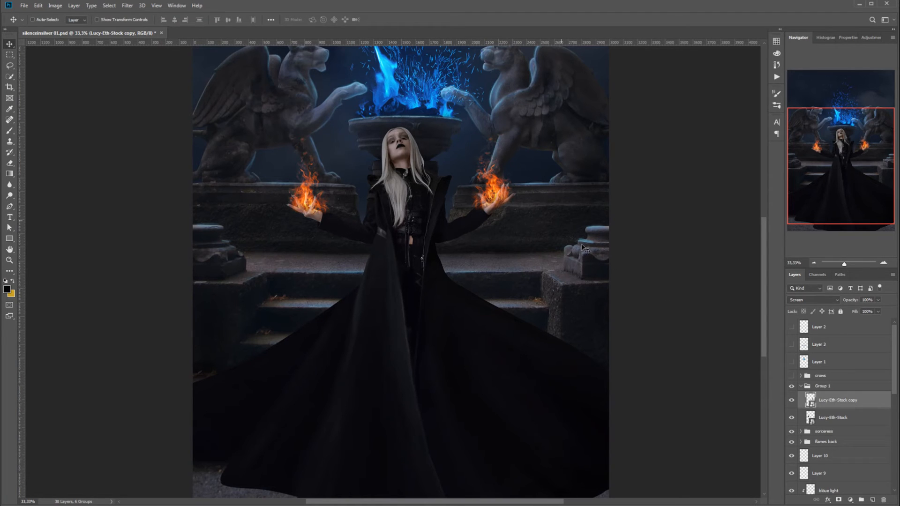
- Warp the original Lucy-Eth-Stock flame so it spreads across the palm and its upper part bends differently
{"action": "left_click", "coordinate": [845, 416]}
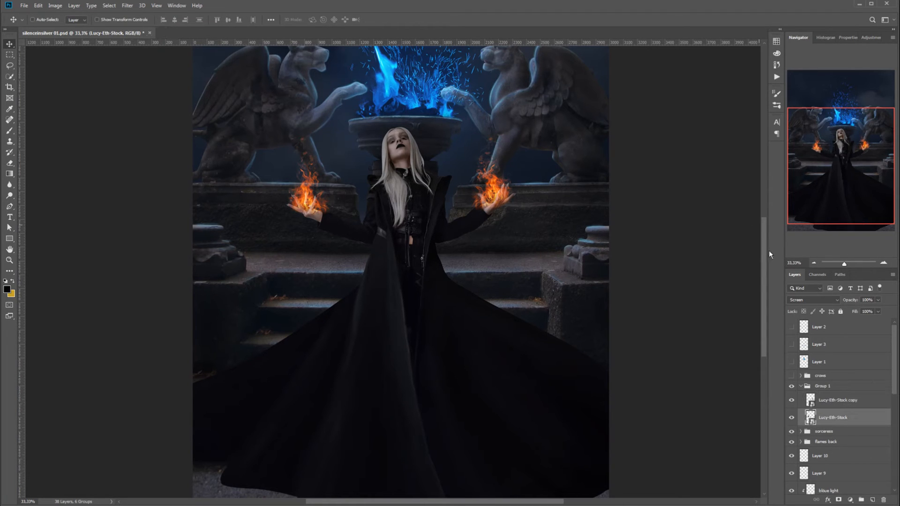
{"action": "key", "text": "ctrl+t"}
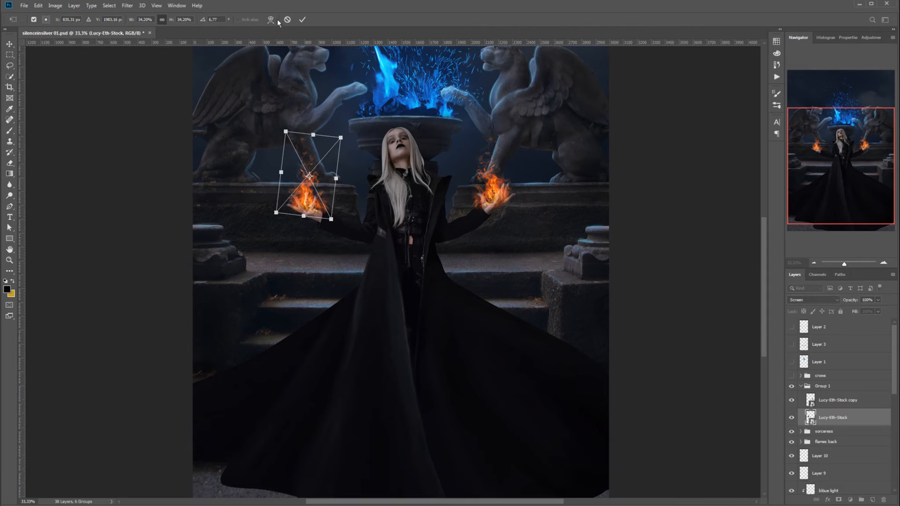
{"action": "left_click", "coordinate": [271, 19]}
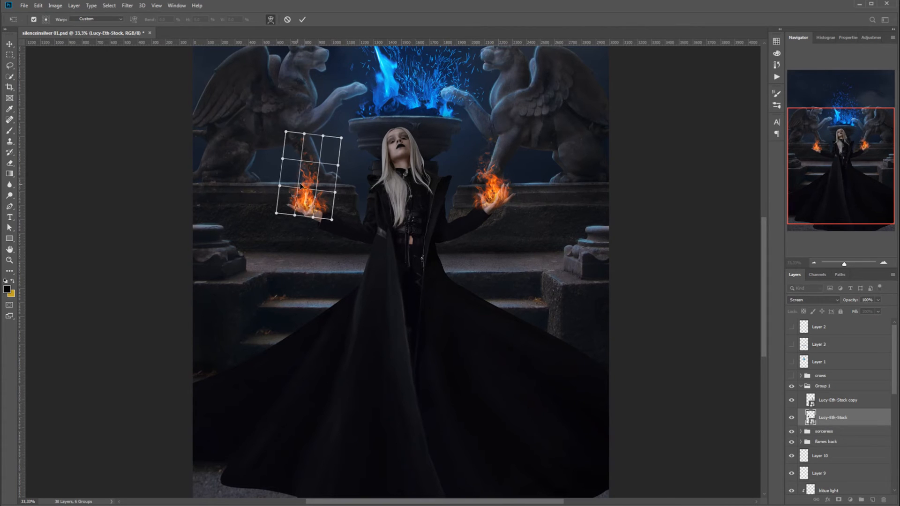
{"action": "mouse_move", "coordinate": [300, 187]}
{"action": "left_mouse_down"}
{"action": "mouse_move", "coordinate": [290, 182]}
{"action": "mouse_move", "coordinate": [310, 198]}
{"action": "mouse_move", "coordinate": [298, 200]}
{"action": "left_mouse_up"}
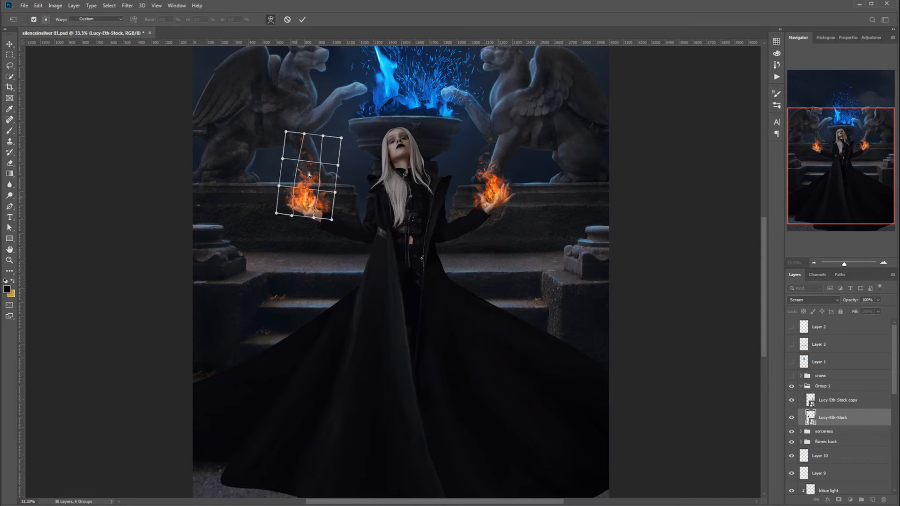
{"action": "left_click_drag", "start_coordinate": [294, 139], "coordinate": [310, 149]}
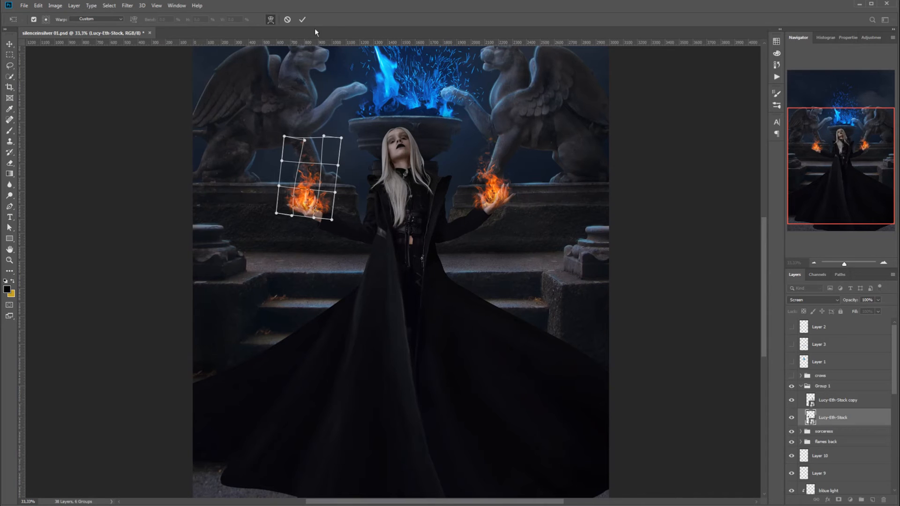
{"action": "left_click", "coordinate": [303, 19]}
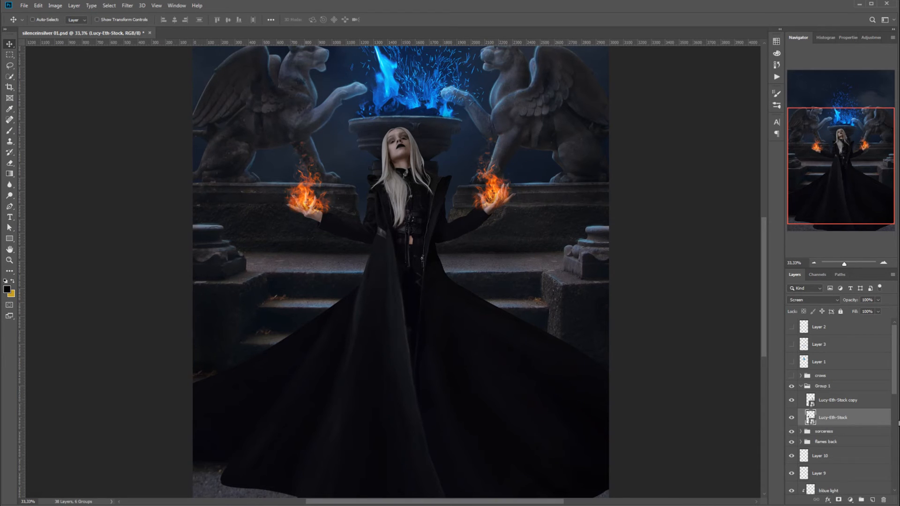
- Add a layer mask to the original flame layer, load the sorceress's outline as a selection, and make the mask active
{"action": "scroll", "coordinate": [857, 485], "scroll_direction": "down", "scroll_amount": 3}
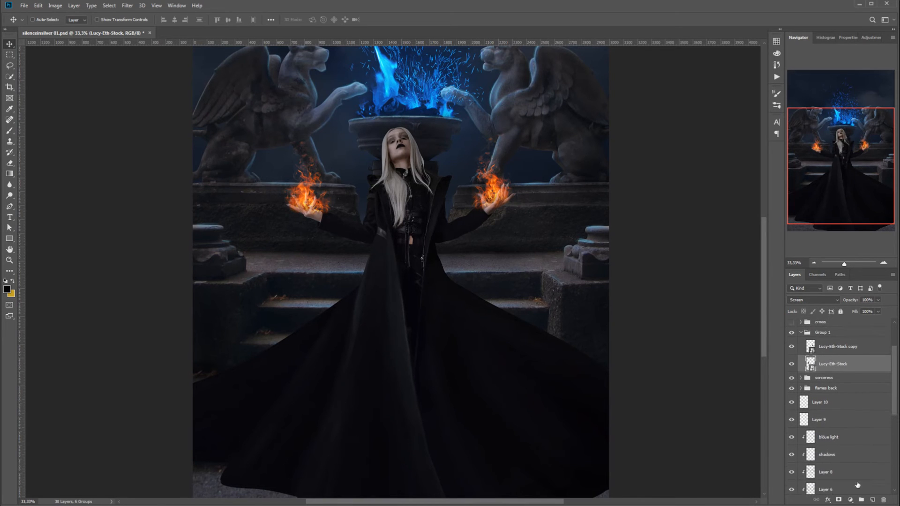
{"action": "left_click", "coordinate": [839, 500]}
{"action": "scroll", "coordinate": [843, 407], "scroll_direction": "down", "scroll_amount": 10}
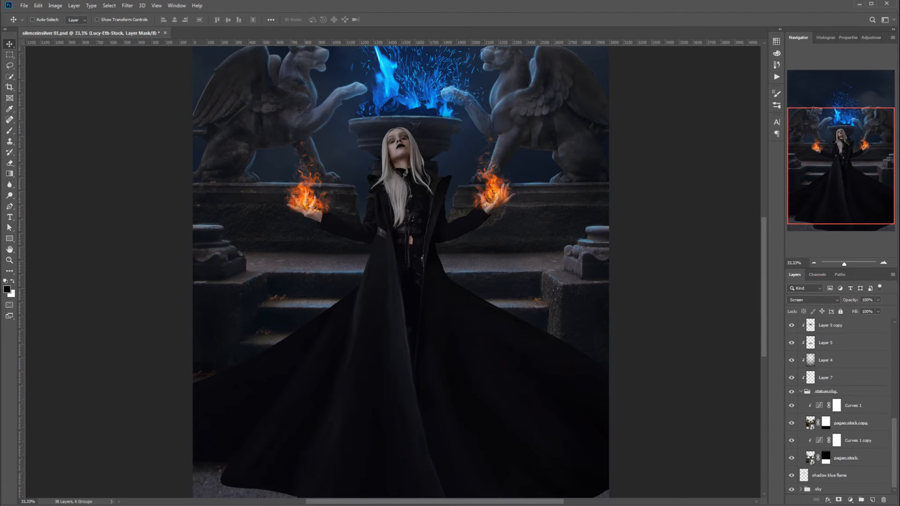
{"action": "scroll", "coordinate": [843, 407], "scroll_direction": "up", "scroll_amount": 10}
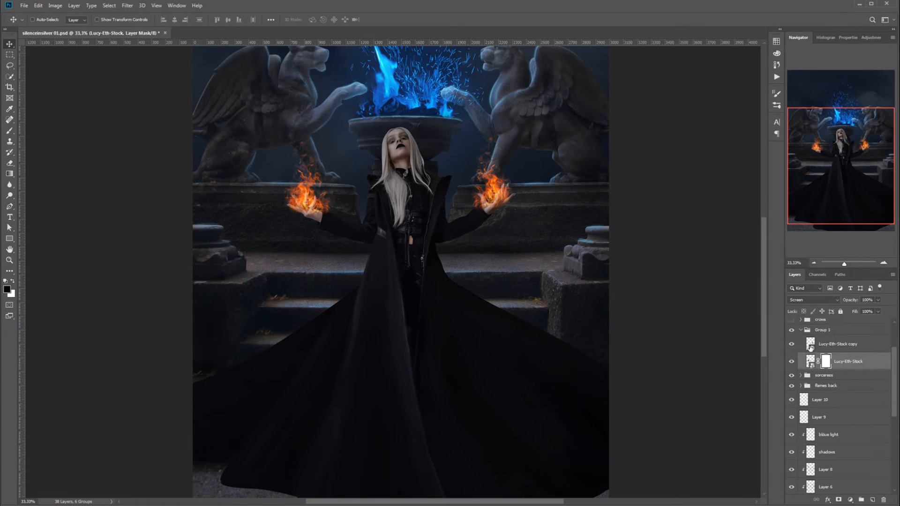
{"action": "left_click", "coordinate": [800, 375]}
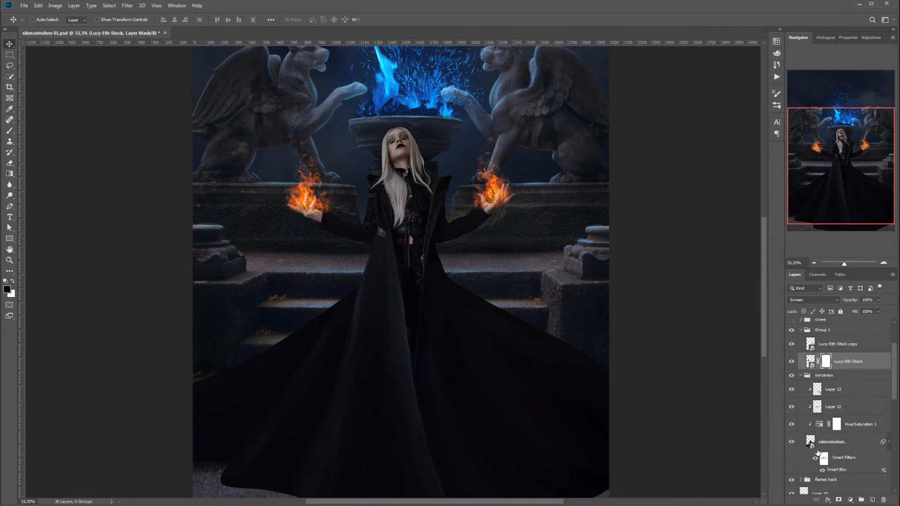
{"action": "left_click", "coordinate": [811, 443], "text": "ctrl"}
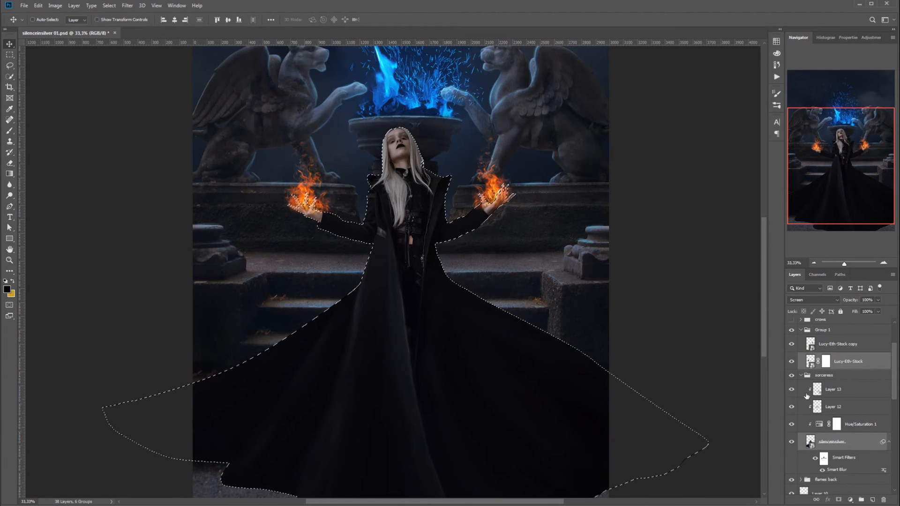
{"action": "left_click", "coordinate": [829, 362]}
- Clear the sorceress-shaped selection, then restore it for masking the flame around the fingers at 200% zoom
{"action": "key", "text": "ctrl+d"}
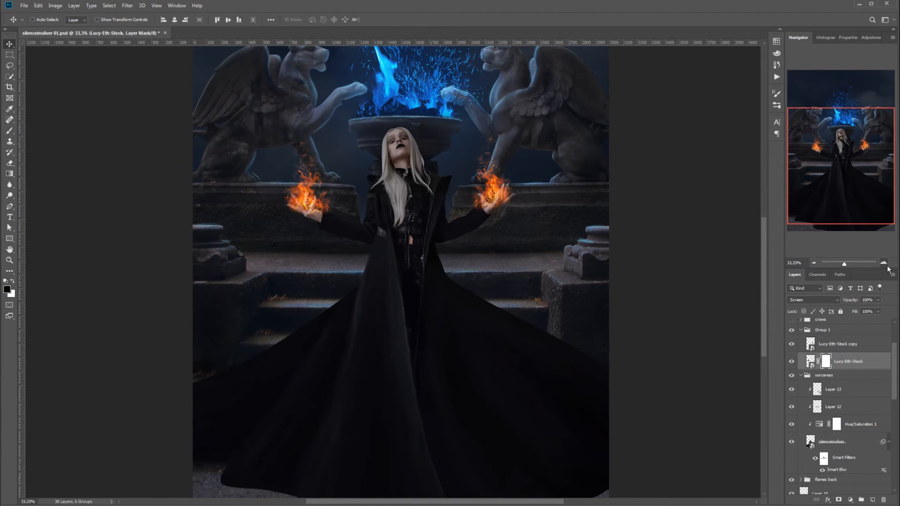
{"action": "left_click", "coordinate": [883, 263]}
{"action": "left_click", "coordinate": [883, 263]}
{"action": "key", "text": "ctrl+shift+d"}
{"action": "left_click_drag", "start_coordinate": [839, 162], "coordinate": [816, 146]}
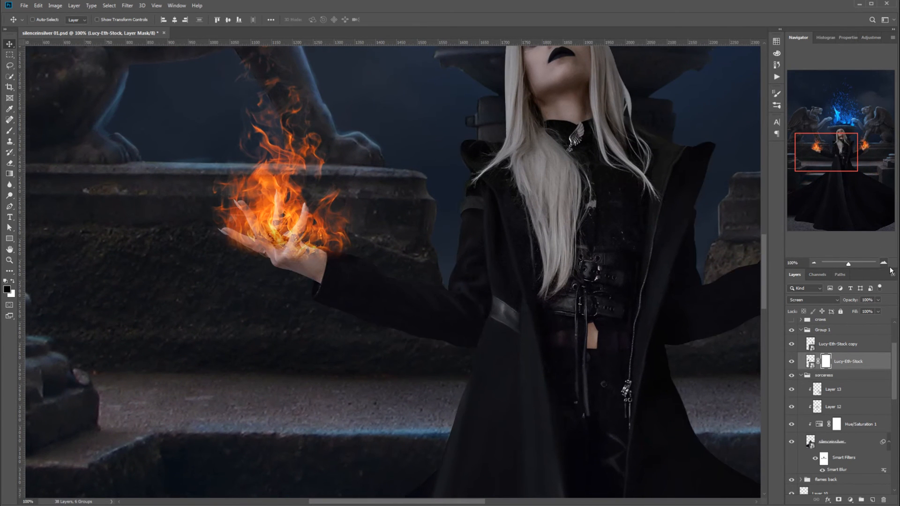
{"action": "left_click", "coordinate": [883, 263]}
{"action": "left_click_drag", "start_coordinate": [826, 156], "coordinate": [817, 154]}
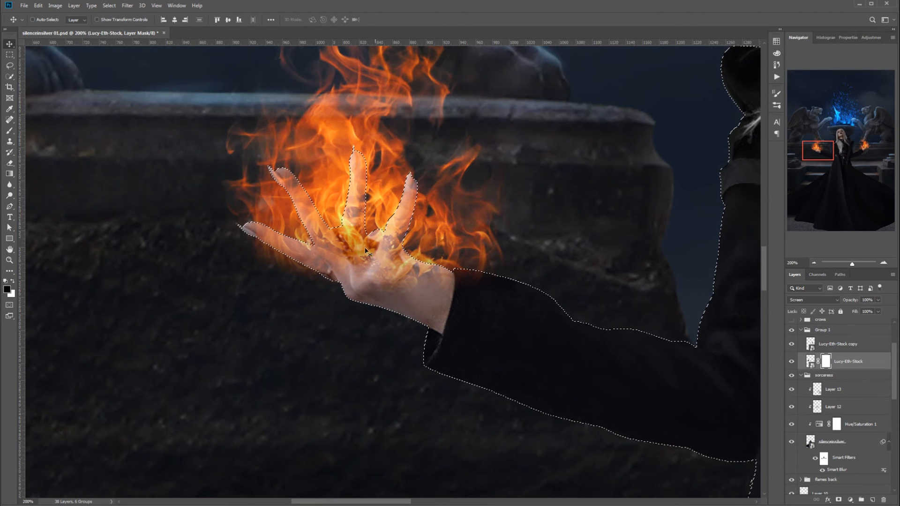
- Hide the original flame over the ring, palm and upper fingers by painting black on its mask with a soft 69 px brush
{"action": "left_click", "coordinate": [793, 363]}
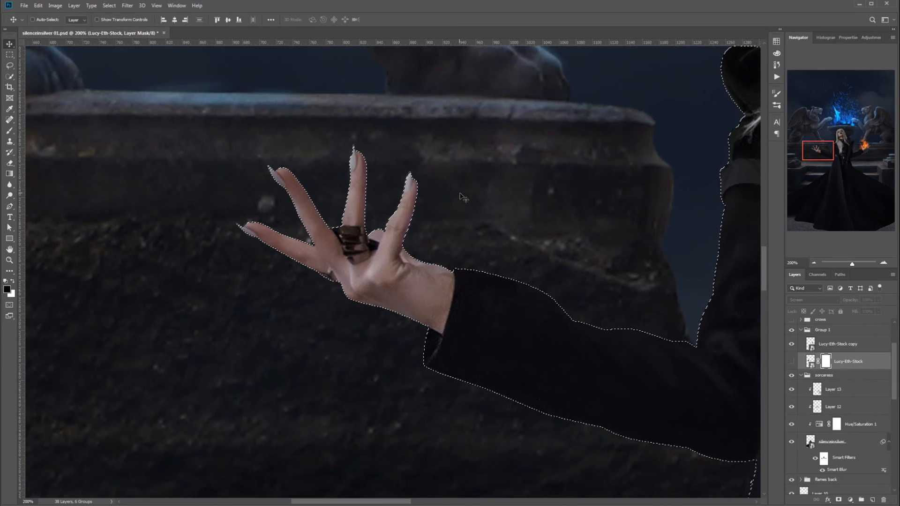
{"action": "left_click", "coordinate": [792, 361]}
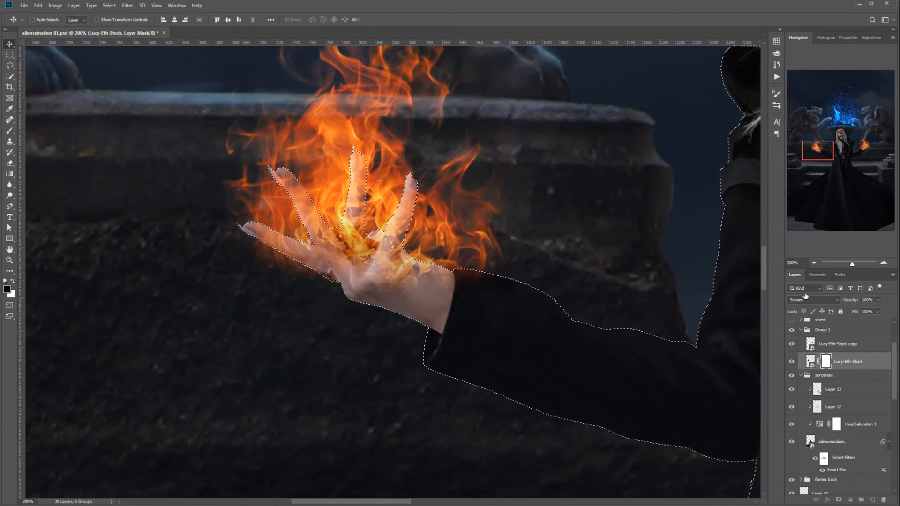
{"action": "left_click", "coordinate": [9, 131]}
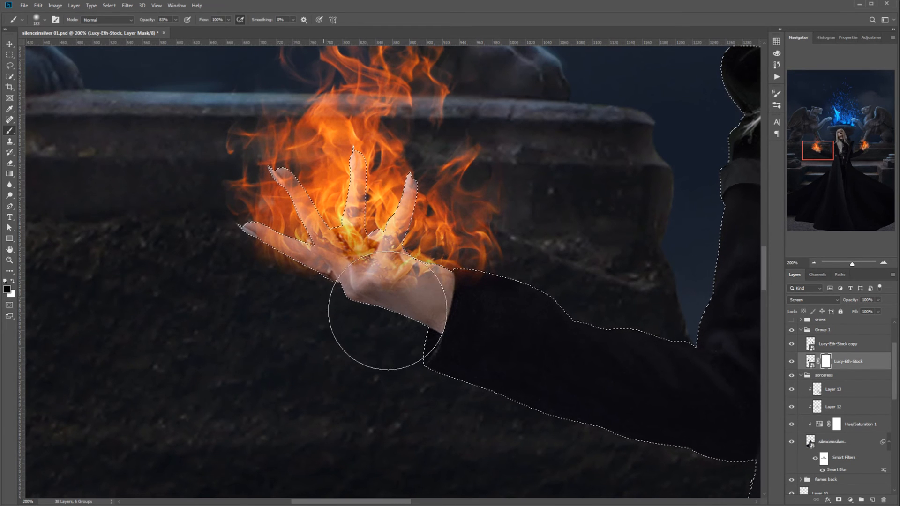
{"action": "right_click", "coordinate": [539, 291]}
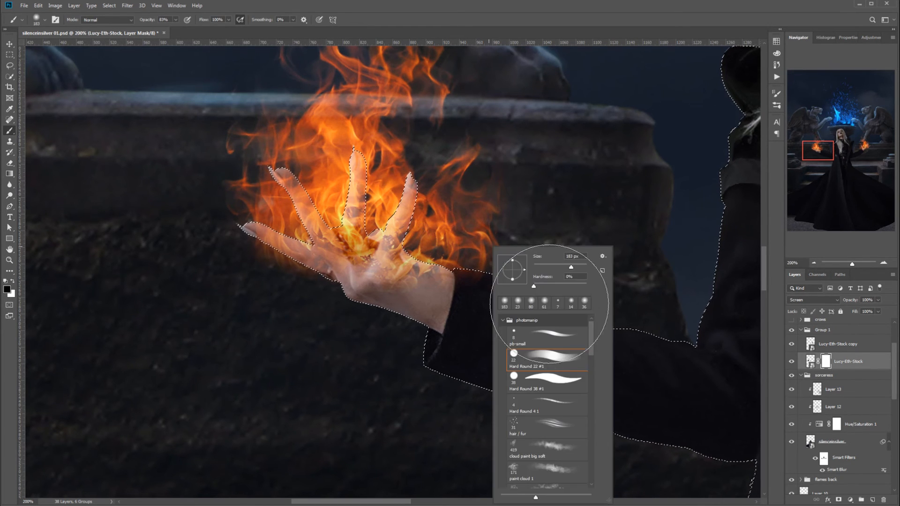
{"action": "left_click_drag", "start_coordinate": [571, 266], "coordinate": [551, 267]}
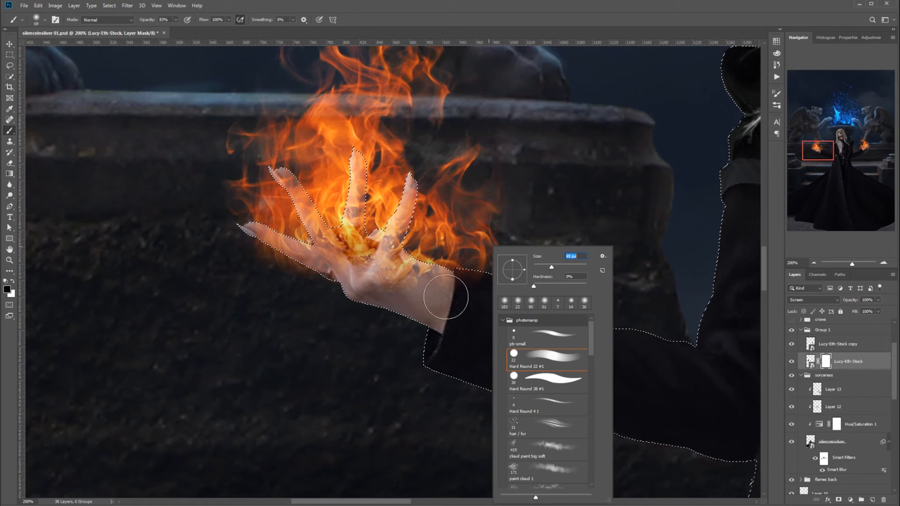
{"action": "mouse_move", "coordinate": [364, 253]}
{"action": "left_mouse_down"}
{"action": "mouse_move", "coordinate": [369, 272]}
{"action": "mouse_move", "coordinate": [379, 176]}
{"action": "mouse_move", "coordinate": [372, 235]}
{"action": "mouse_move", "coordinate": [301, 188]}
{"action": "left_mouse_up"}
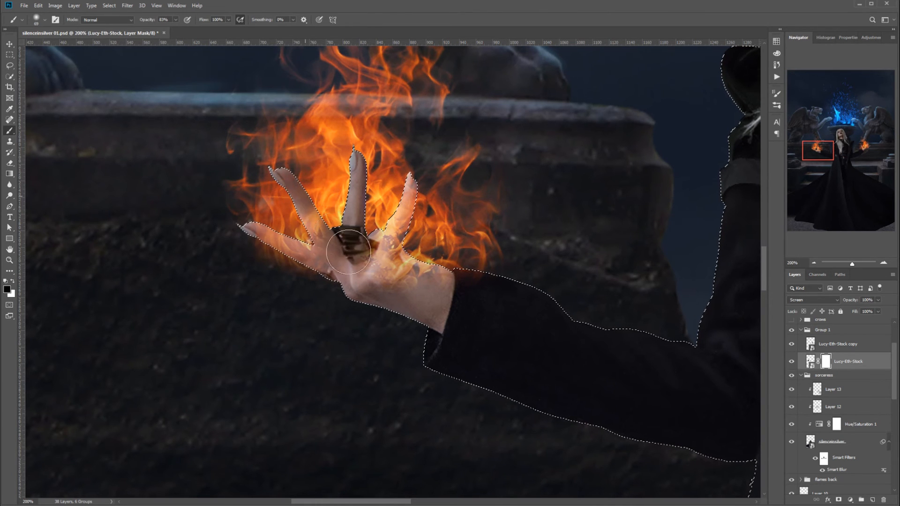
{"action": "mouse_move", "coordinate": [348, 253]}
{"action": "left_mouse_down"}
{"action": "mouse_move", "coordinate": [387, 291]}
{"action": "mouse_move", "coordinate": [381, 297]}
{"action": "mouse_move", "coordinate": [409, 316]}
{"action": "mouse_move", "coordinate": [406, 288]}
{"action": "mouse_move", "coordinate": [441, 313]}
{"action": "mouse_move", "coordinate": [446, 299]}
{"action": "mouse_move", "coordinate": [419, 280]}
{"action": "left_mouse_up"}
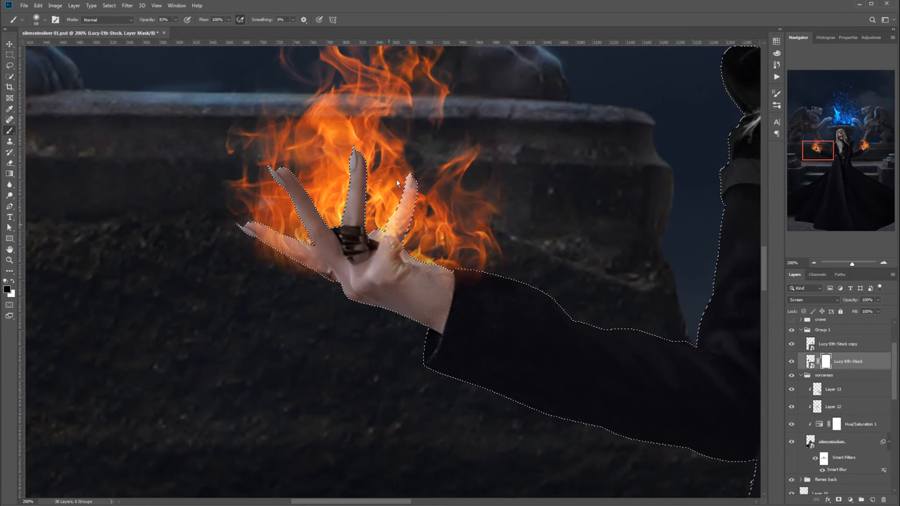
{"action": "mouse_move", "coordinate": [402, 246]}
{"action": "left_mouse_down"}
{"action": "mouse_move", "coordinate": [424, 223]}
{"action": "mouse_move", "coordinate": [422, 284]}
{"action": "mouse_move", "coordinate": [440, 301]}
{"action": "mouse_move", "coordinate": [432, 314]}
{"action": "mouse_move", "coordinate": [403, 303]}
{"action": "mouse_move", "coordinate": [471, 314]}
{"action": "mouse_move", "coordinate": [418, 325]}
{"action": "mouse_move", "coordinate": [448, 318]}
{"action": "left_mouse_up"}
- Refine the flame mask with a 28 px brush, hiding and restoring fire around the ring, finger bases and wrist edge
{"action": "right_click", "coordinate": [417, 326]}
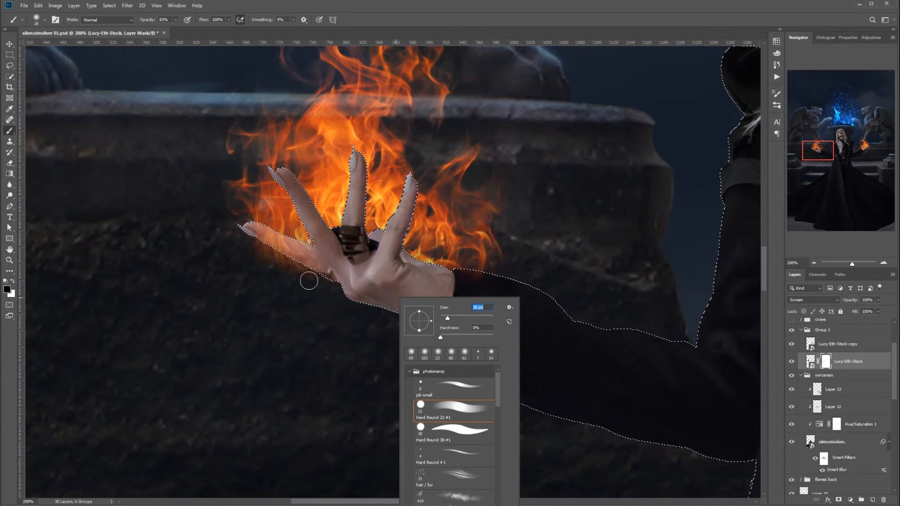
{"action": "left_click", "coordinate": [333, 284]}
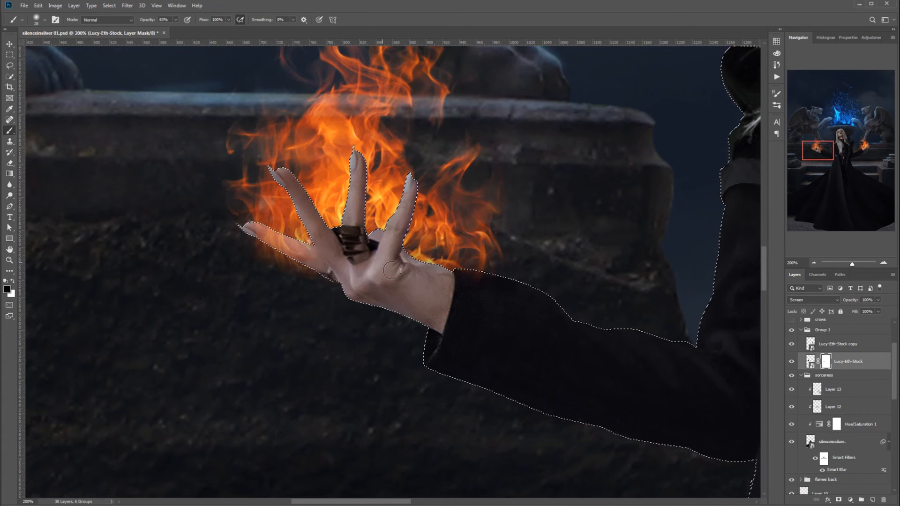
{"action": "key", "text": "x"}
{"action": "mouse_move", "coordinate": [319, 259]}
{"action": "left_mouse_down"}
{"action": "mouse_move", "coordinate": [347, 262]}
{"action": "mouse_move", "coordinate": [333, 265]}
{"action": "left_mouse_up"}
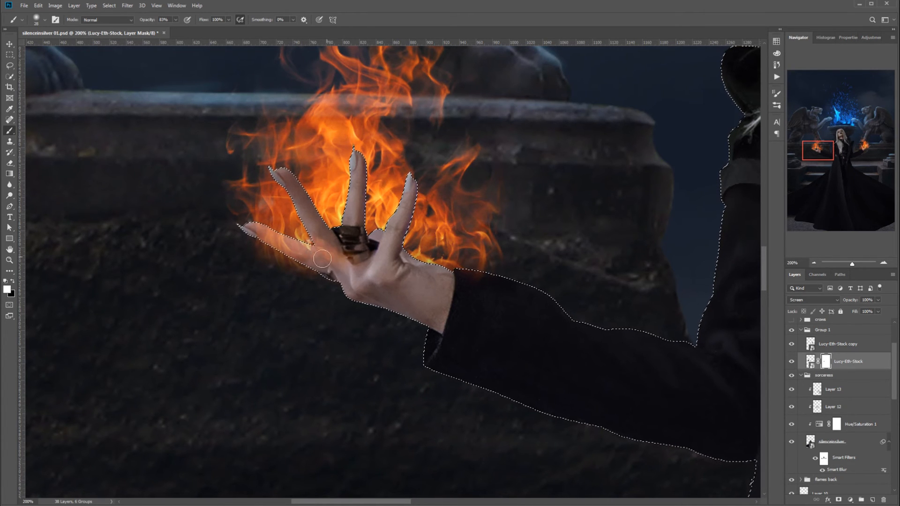
{"action": "key", "text": "x"}
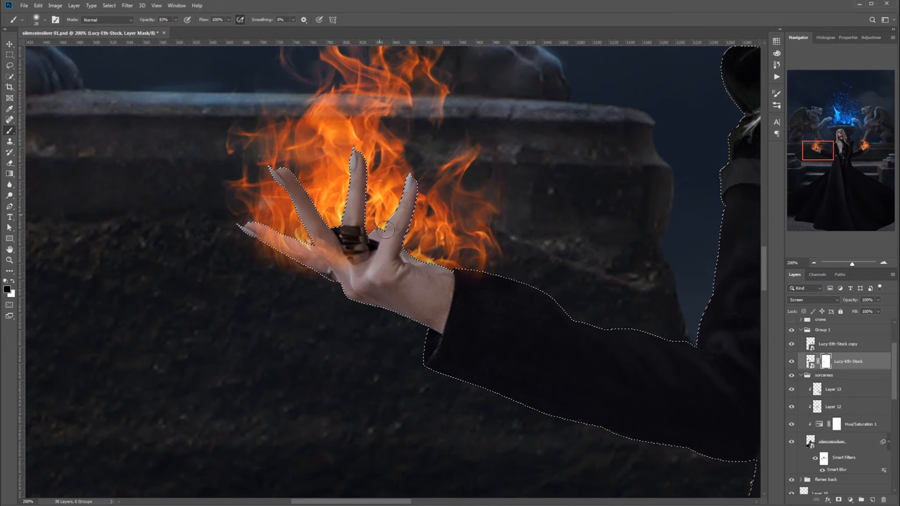
{"action": "mouse_move", "coordinate": [390, 230]}
{"action": "left_mouse_down"}
{"action": "mouse_move", "coordinate": [384, 250]}
{"action": "mouse_move", "coordinate": [372, 237]}
{"action": "mouse_move", "coordinate": [385, 251]}
{"action": "mouse_move", "coordinate": [379, 256]}
{"action": "mouse_move", "coordinate": [382, 235]}
{"action": "left_mouse_up"}
{"action": "key", "text": "x"}
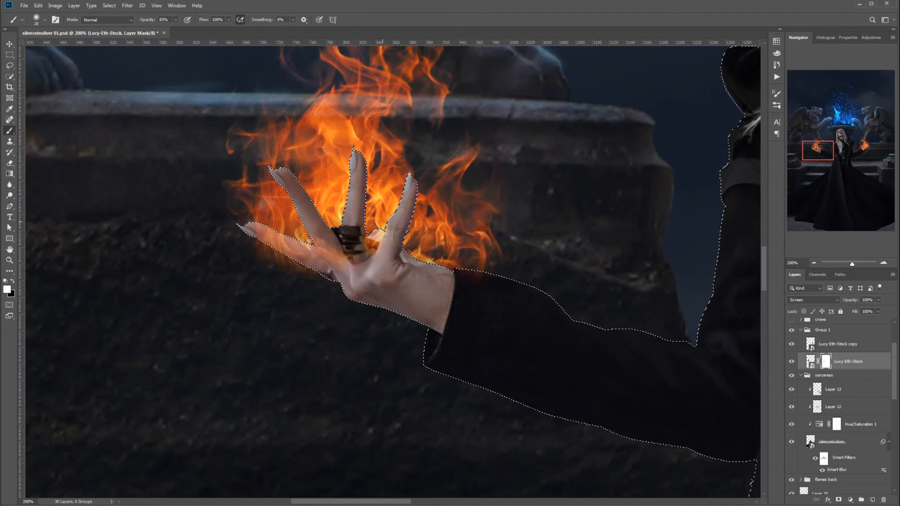
{"action": "mouse_move", "coordinate": [424, 262]}
{"action": "left_mouse_down"}
{"action": "mouse_move", "coordinate": [450, 250]}
{"action": "mouse_move", "coordinate": [447, 237]}
{"action": "mouse_move", "coordinate": [469, 310]}
{"action": "mouse_move", "coordinate": [429, 263]}
{"action": "mouse_move", "coordinate": [456, 281]}
{"action": "mouse_move", "coordinate": [427, 282]}
{"action": "mouse_move", "coordinate": [456, 270]}
{"action": "mouse_move", "coordinate": [474, 290]}
{"action": "mouse_move", "coordinate": [507, 270]}
{"action": "mouse_move", "coordinate": [464, 283]}
{"action": "mouse_move", "coordinate": [458, 301]}
{"action": "mouse_move", "coordinate": [482, 273]}
{"action": "left_mouse_up"}
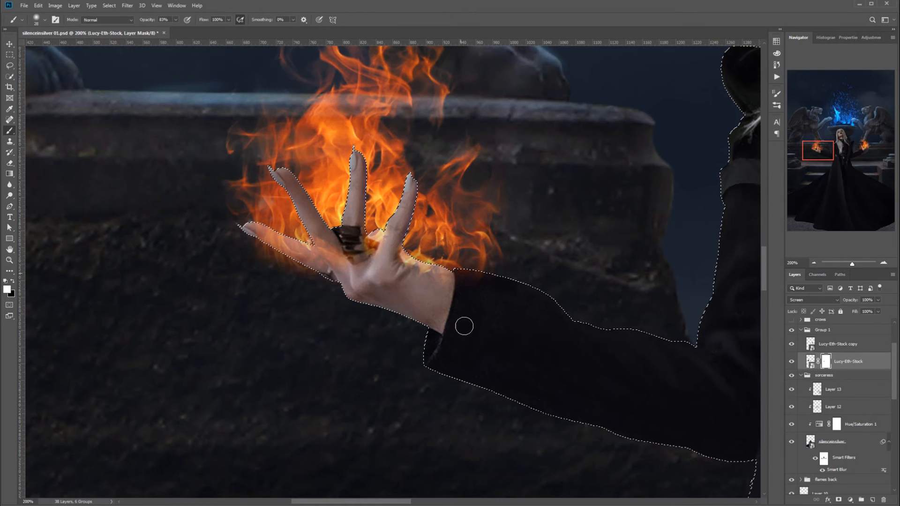
- Hide the leftover flame beside the ring on the mask with a 12 px brush at 100% opacity
{"action": "right_click", "coordinate": [437, 306]}
{"action": "left_click_drag", "start_coordinate": [482, 319], "coordinate": [479, 320]}
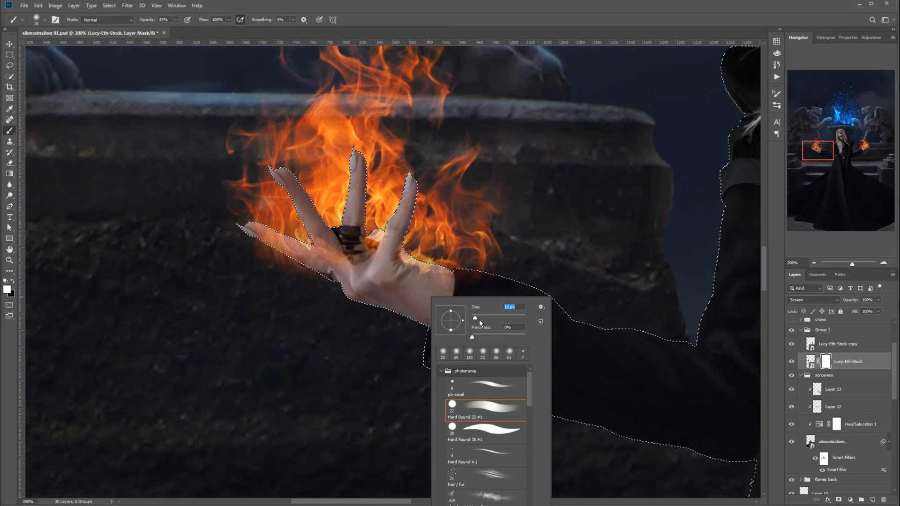
{"action": "left_click", "coordinate": [375, 276]}
{"action": "key", "text": "x"}
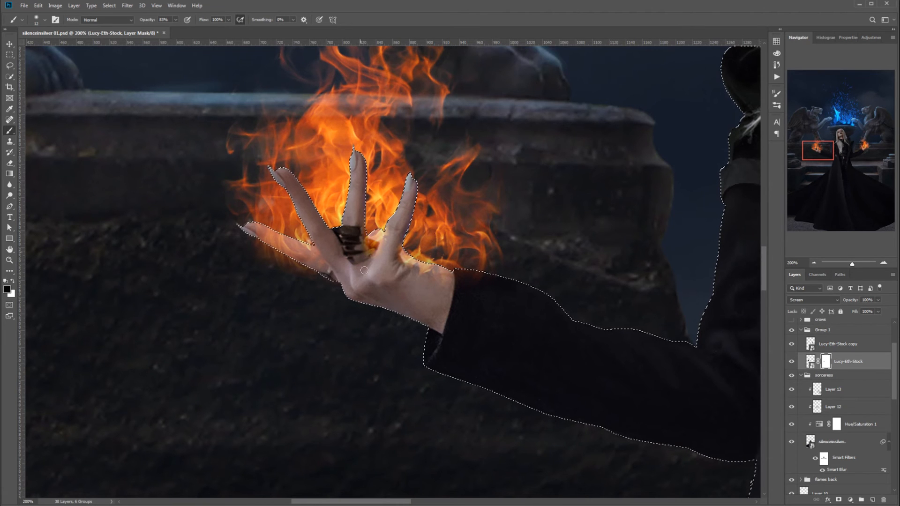
{"action": "left_click", "coordinate": [175, 20]}
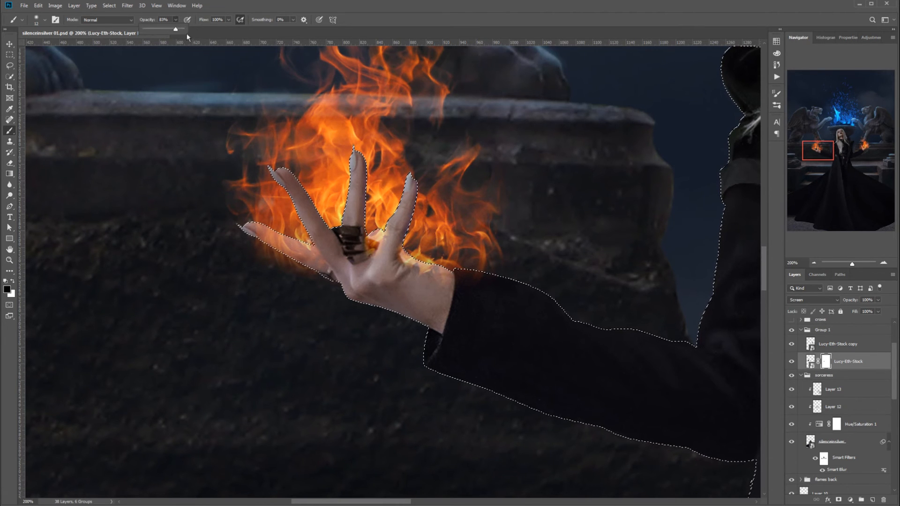
{"action": "left_click", "coordinate": [367, 256]}
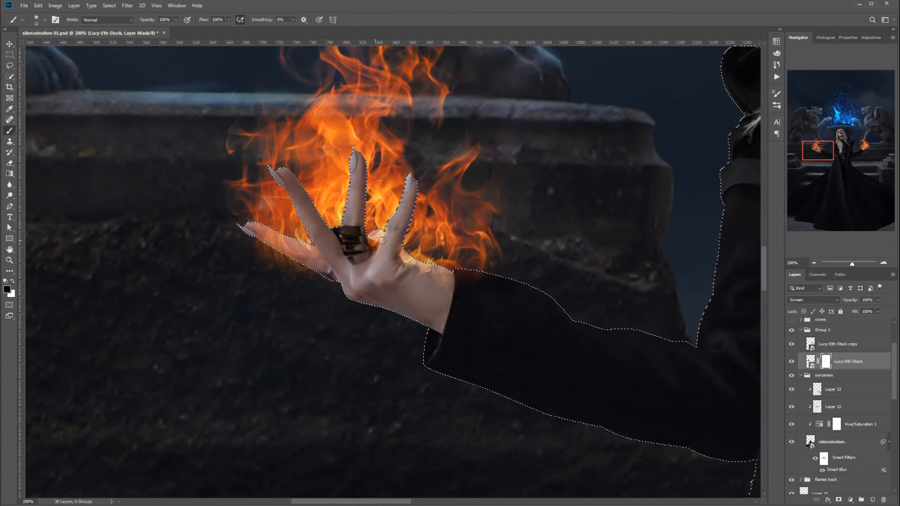
- Touch up the flame mask around the ring and fingers, alternating black and white paint, and clear the sorceress-shaped selection
{"action": "key", "text": "x"}
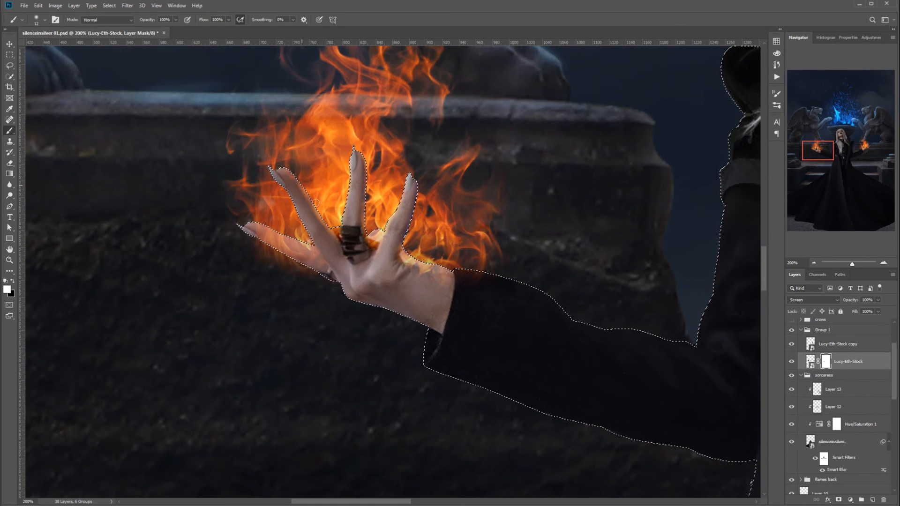
{"action": "key", "text": "x"}
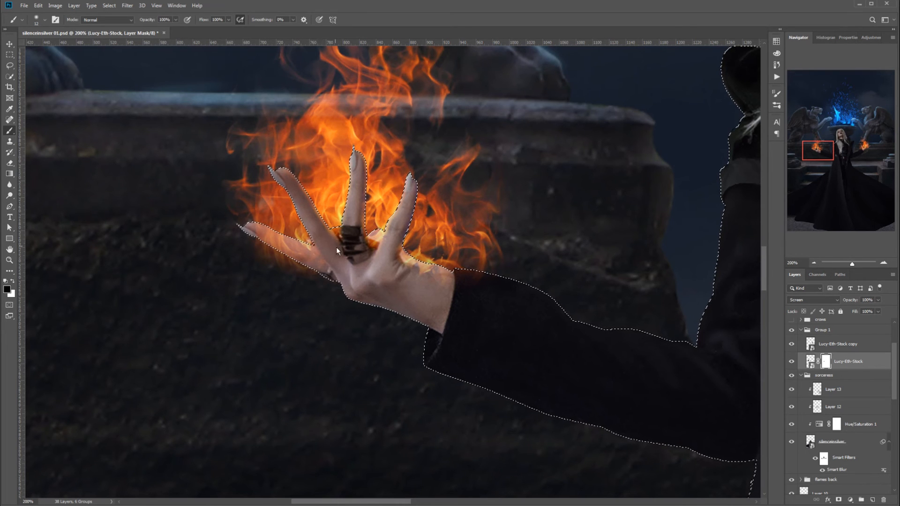
{"action": "key", "text": "x"}
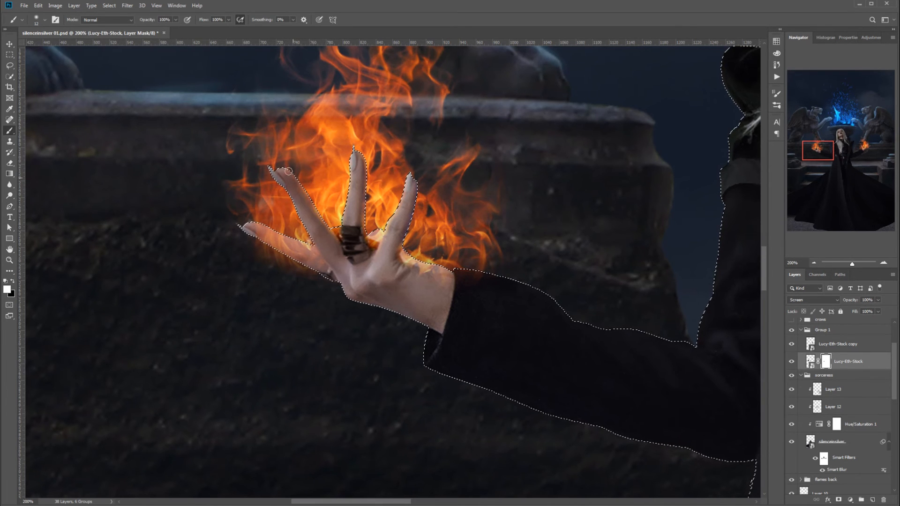
{"action": "key", "text": "x"}
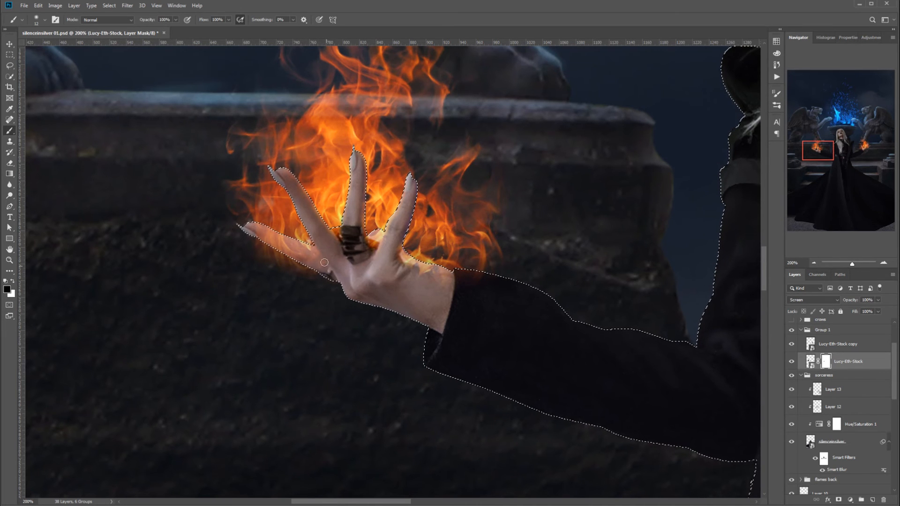
{"action": "key", "text": "x"}
{"action": "key", "text": "x"}
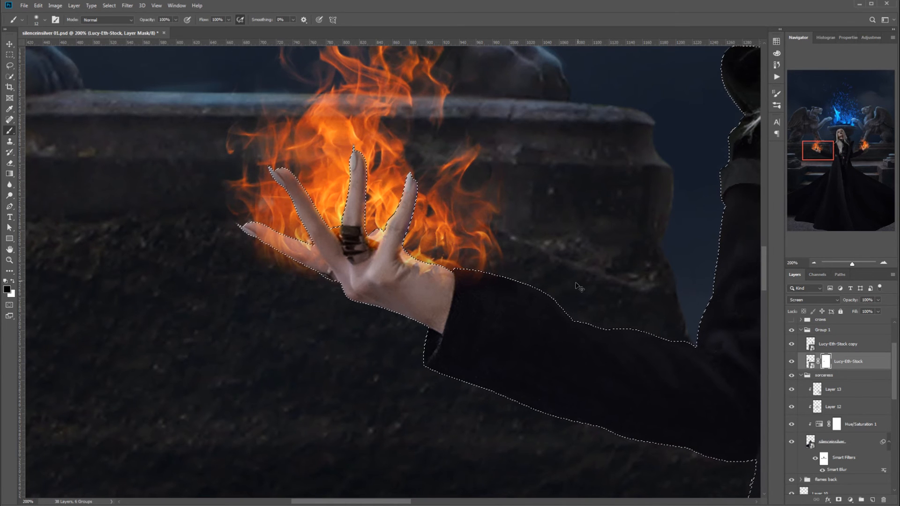
{"action": "key", "text": "ctrl+d"}
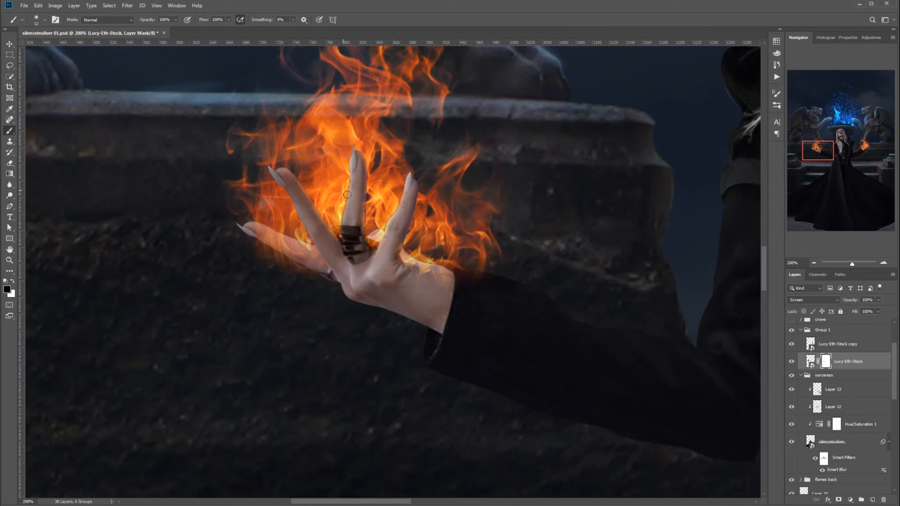
- Clean the dark outlines along the finger edges by painting the flame back on the mask with a 6 px brush
{"action": "right_click", "coordinate": [322, 165]}
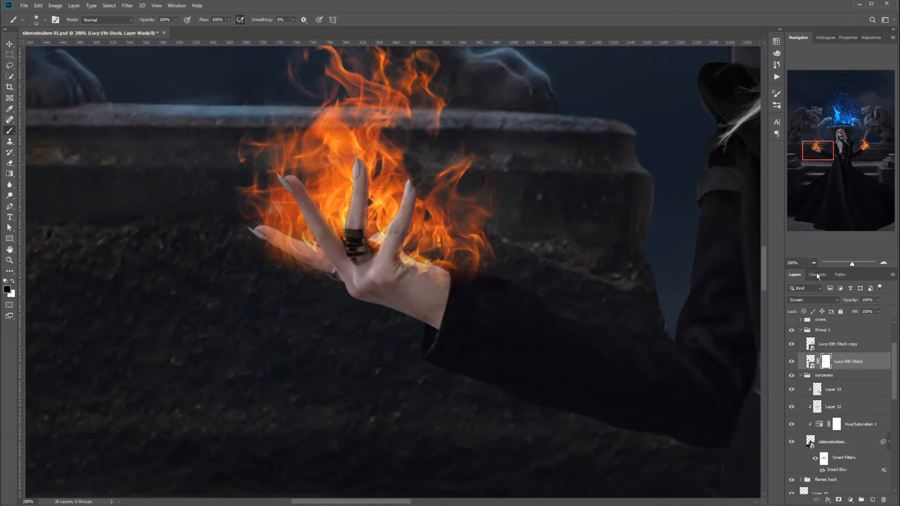
{"action": "key", "text": "ctrl+minus"}
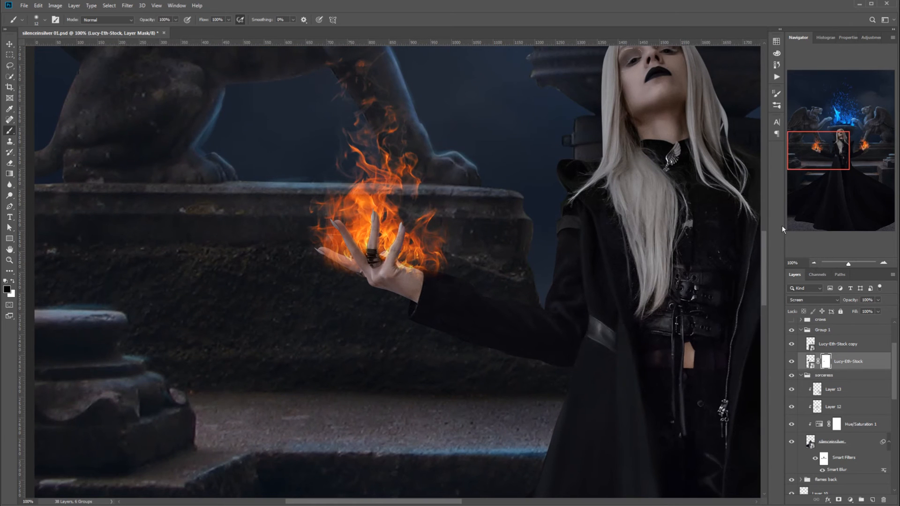
{"action": "left_click", "coordinate": [884, 263]}
{"action": "left_click", "coordinate": [884, 262]}
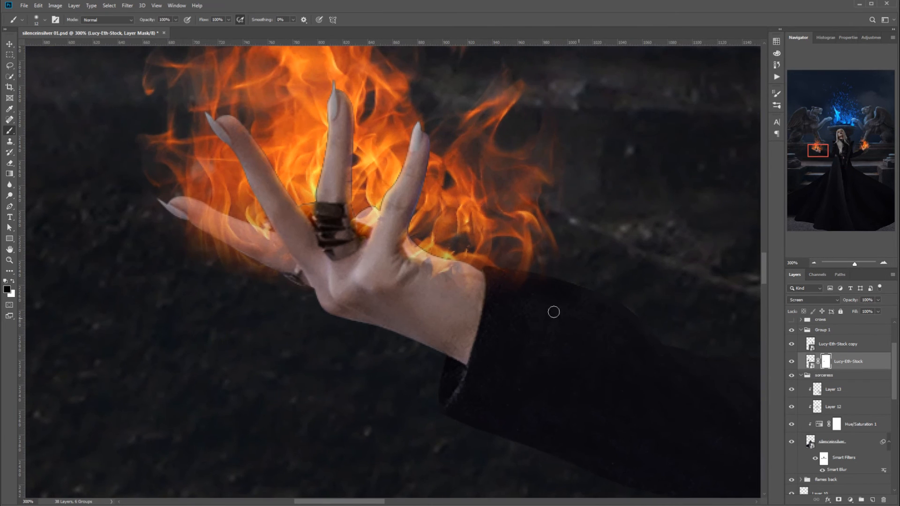
{"action": "right_click", "coordinate": [459, 173]}
{"action": "left_click_drag", "start_coordinate": [497, 185], "coordinate": [495, 186]}
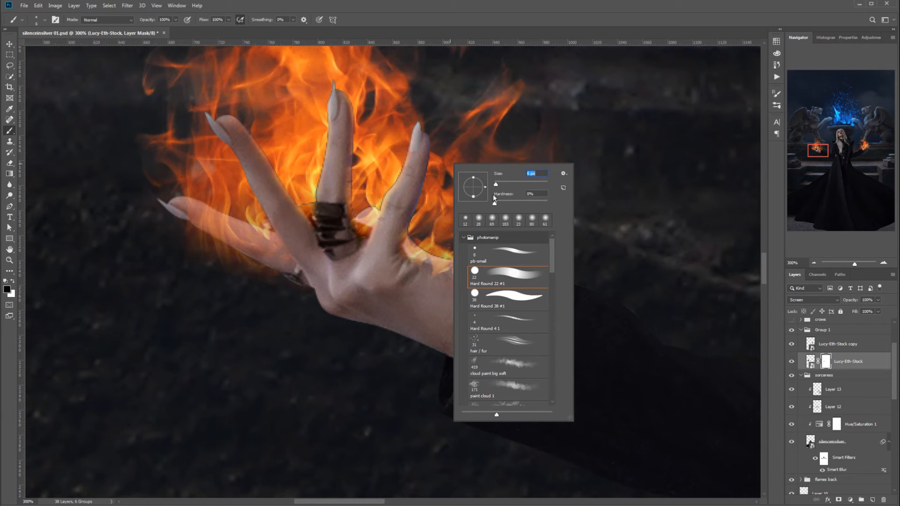
{"action": "key", "text": "Return"}
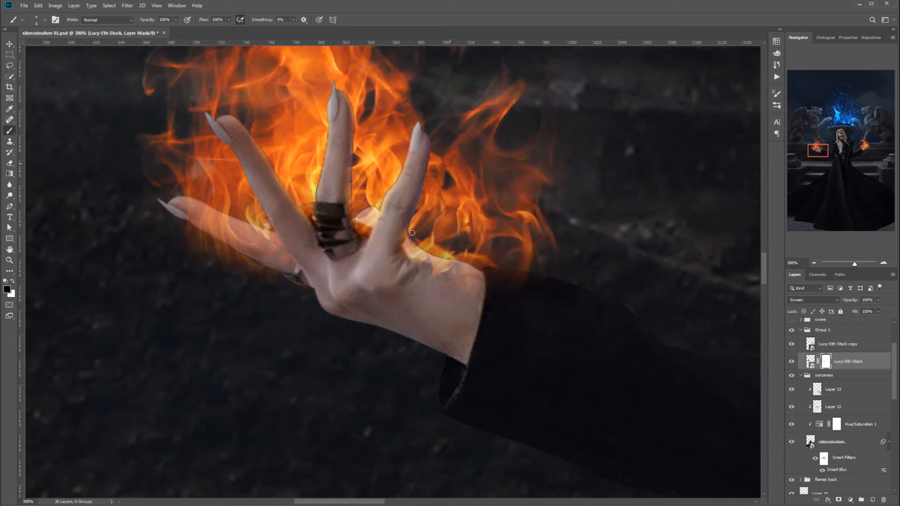
{"action": "key", "text": "x"}
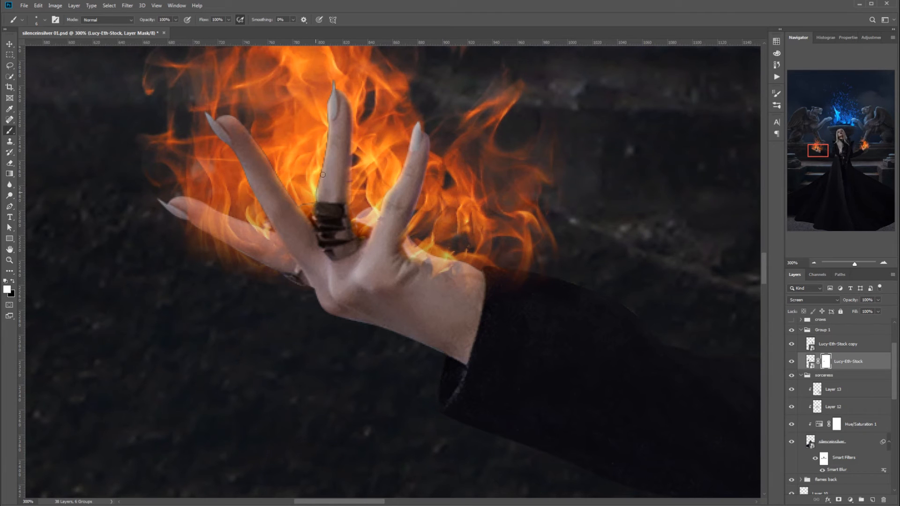
{"action": "mouse_move", "coordinate": [322, 175]}
{"action": "left_mouse_down"}
{"action": "mouse_move", "coordinate": [318, 193]}
{"action": "mouse_move", "coordinate": [330, 106]}
{"action": "left_mouse_up"}
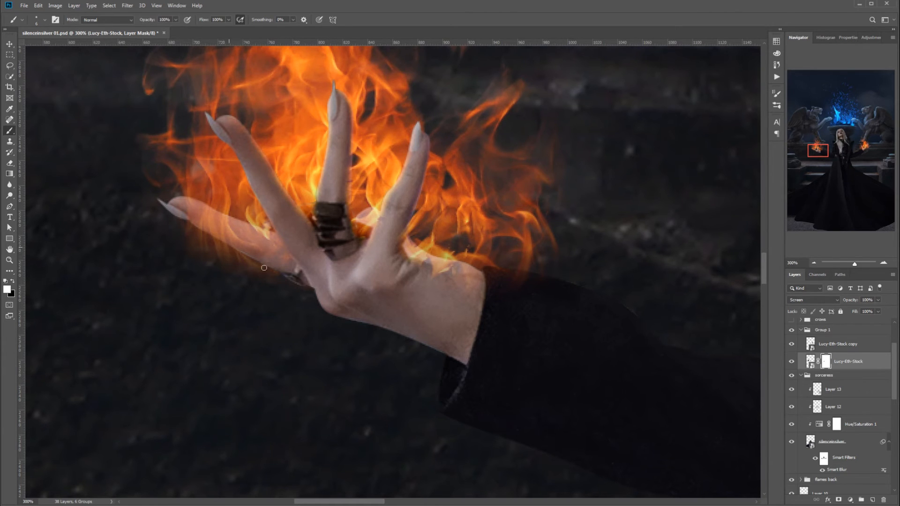
- Hide the flame spilling below the lowest finger by painting black on the mask with a larger soft brush
{"action": "key", "text": "x"}
{"action": "right_click", "coordinate": [271, 277]}
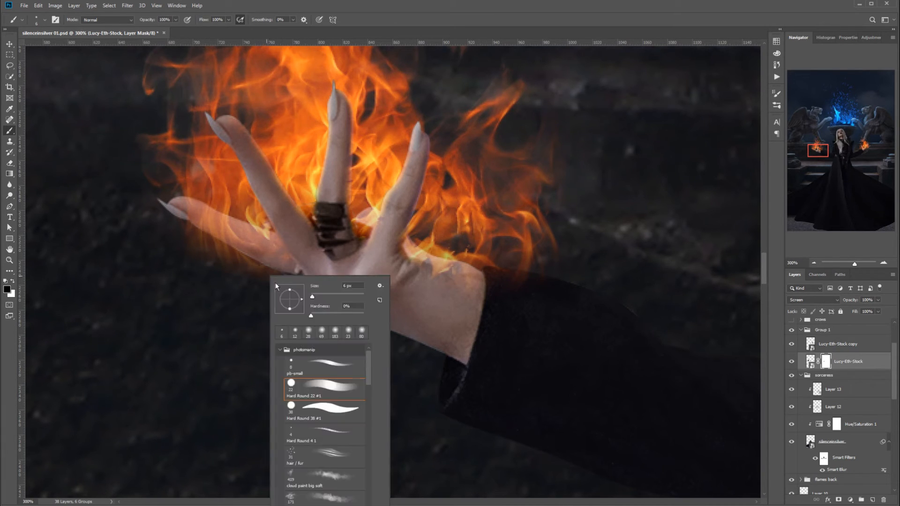
{"action": "left_click", "coordinate": [323, 296]}
{"action": "mouse_move", "coordinate": [206, 277]}
{"action": "left_mouse_down"}
{"action": "mouse_move", "coordinate": [239, 289]}
{"action": "mouse_move", "coordinate": [211, 255]}
{"action": "mouse_move", "coordinate": [271, 307]}
{"action": "mouse_move", "coordinate": [269, 300]}
{"action": "mouse_move", "coordinate": [316, 332]}
{"action": "mouse_move", "coordinate": [313, 320]}
{"action": "mouse_move", "coordinate": [331, 331]}
{"action": "left_mouse_up"}
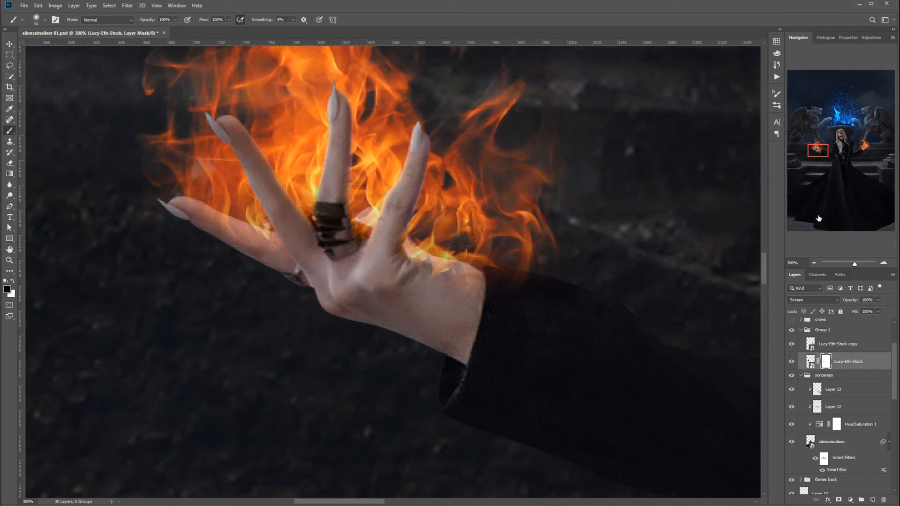
{"action": "left_click", "coordinate": [816, 263]}
{"action": "left_click", "coordinate": [816, 264]}
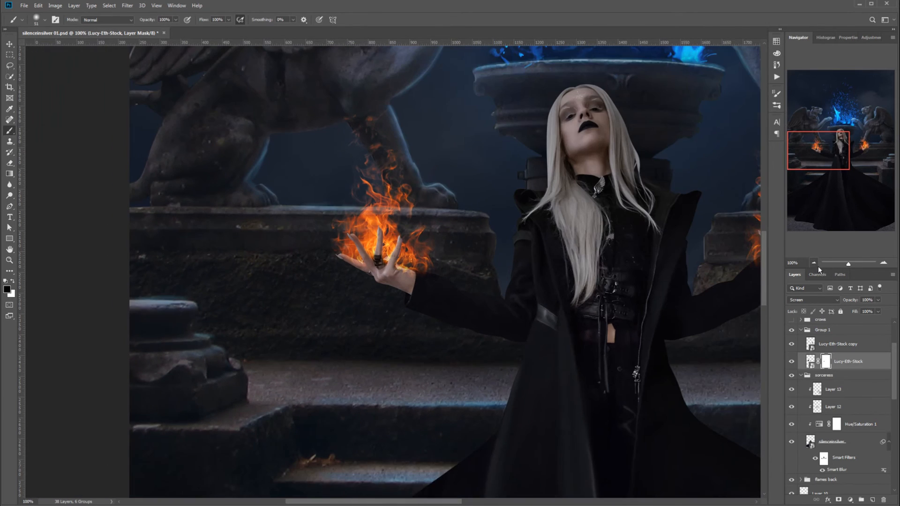
{"action": "left_click", "coordinate": [817, 264]}
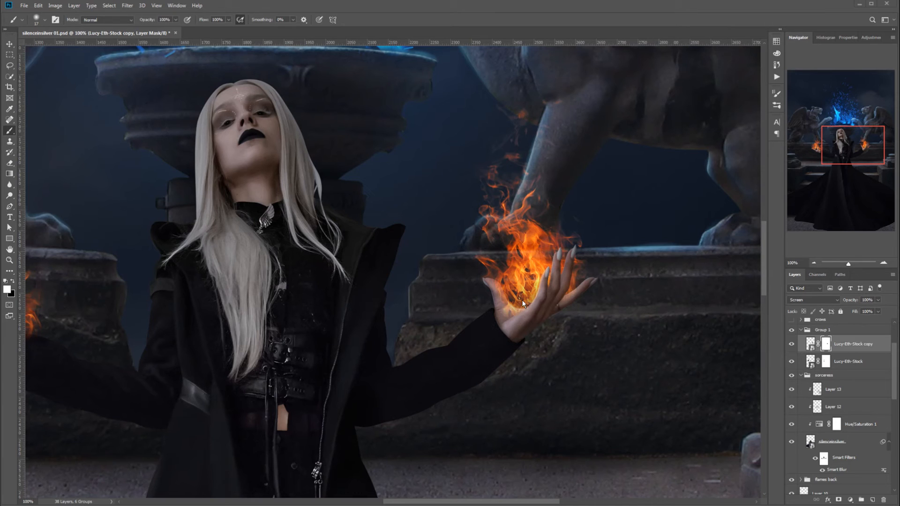
- Unlink the Lucy-Eth-Stock copy flame from its mask, rotate the flame to about -11.1° and shift it down in the palm
{"action": "left_click", "coordinate": [818, 344]}
{"action": "left_click", "coordinate": [812, 347]}
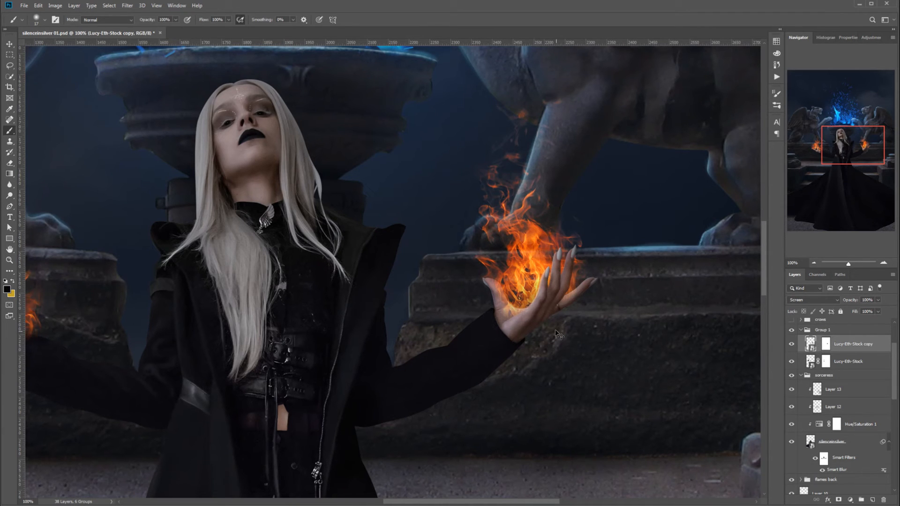
{"action": "key", "text": "ctrl+t"}
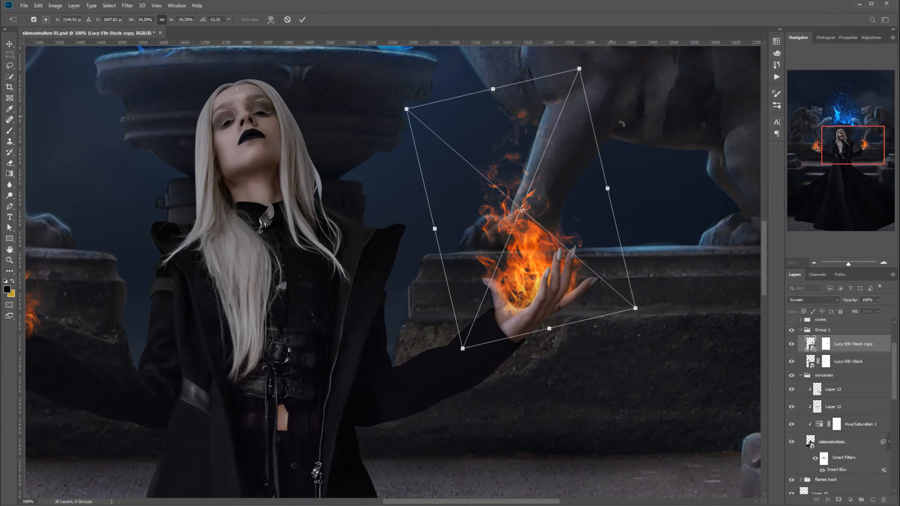
{"action": "left_click_drag", "start_coordinate": [534, 264], "coordinate": [534, 265]}
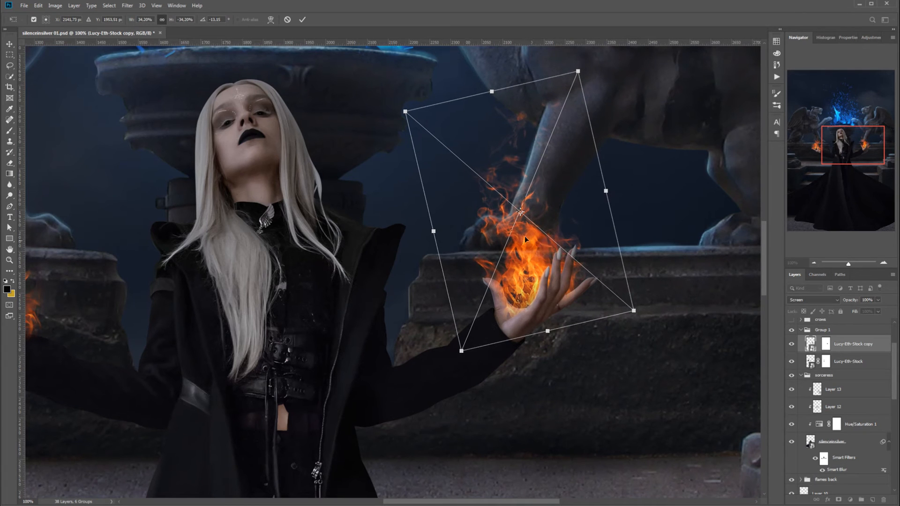
{"action": "left_click_drag", "start_coordinate": [448, 82], "coordinate": [449, 82]}
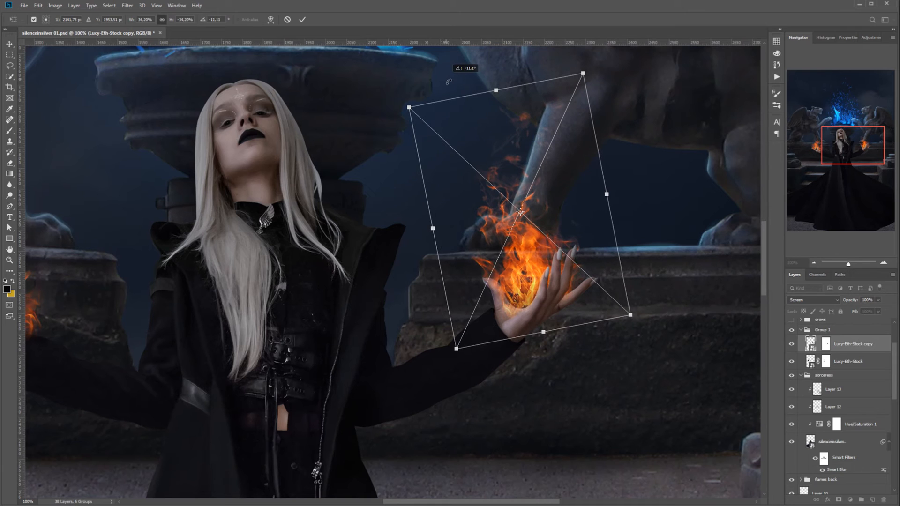
{"action": "left_click_drag", "start_coordinate": [533, 293], "coordinate": [532, 284]}
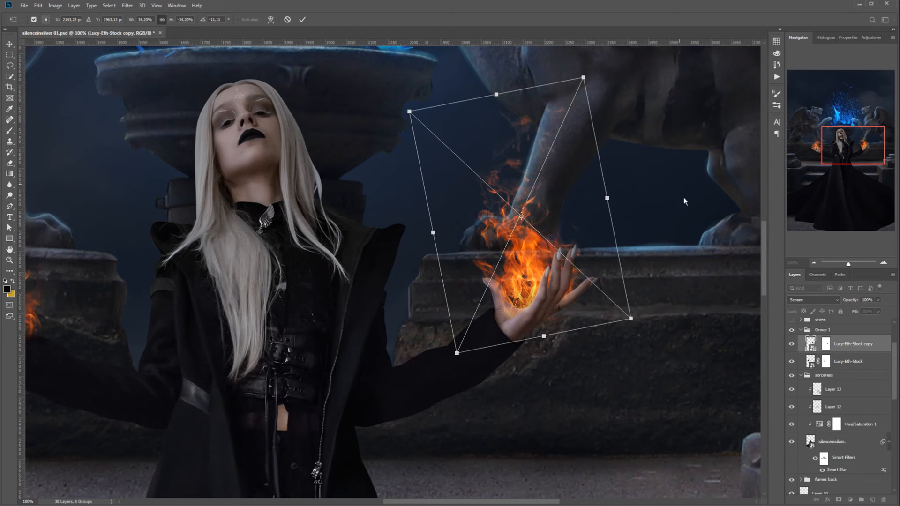
- Rotate the flame to about -7.1° and reposition it closer to the fingers so it fills the palm
{"action": "left_click_drag", "start_coordinate": [654, 215], "coordinate": [670, 227]}
{"action": "left_click_drag", "start_coordinate": [596, 262], "coordinate": [598, 258]}
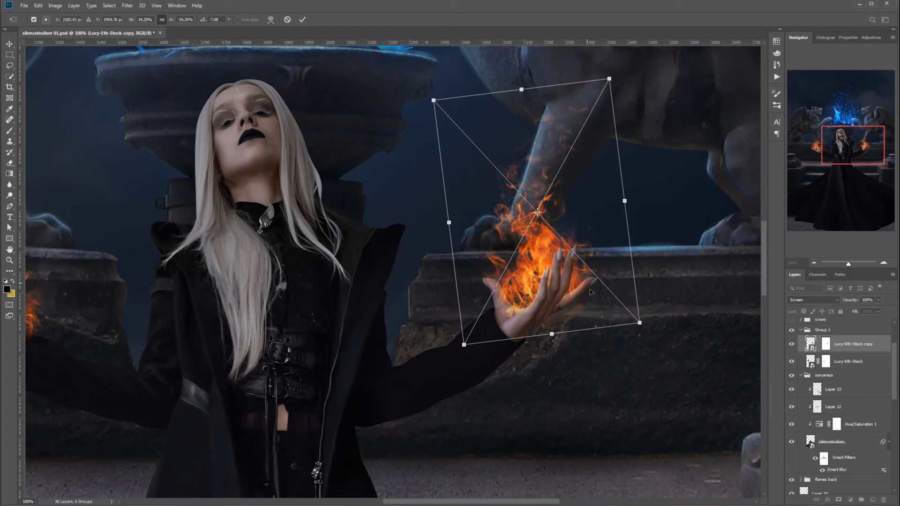
{"action": "left_click_drag", "start_coordinate": [596, 307], "coordinate": [597, 301]}
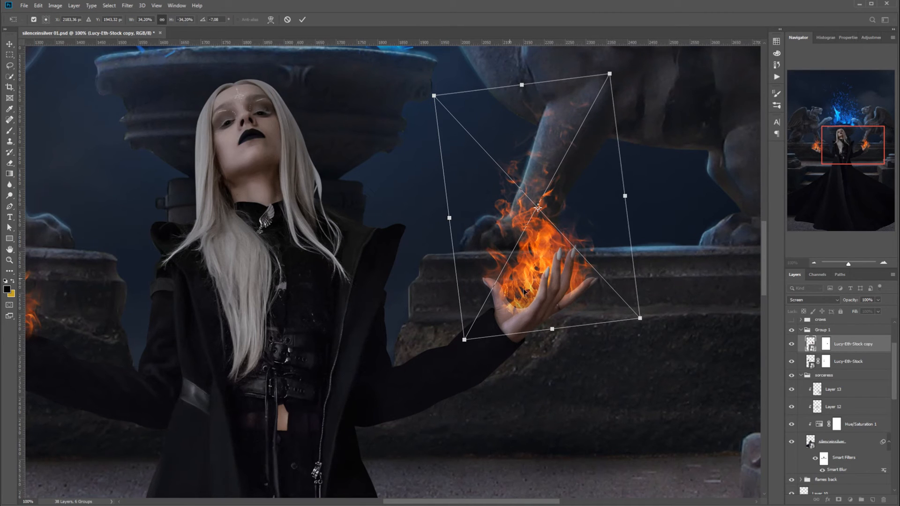
{"action": "left_click_drag", "start_coordinate": [519, 297], "coordinate": [520, 299]}
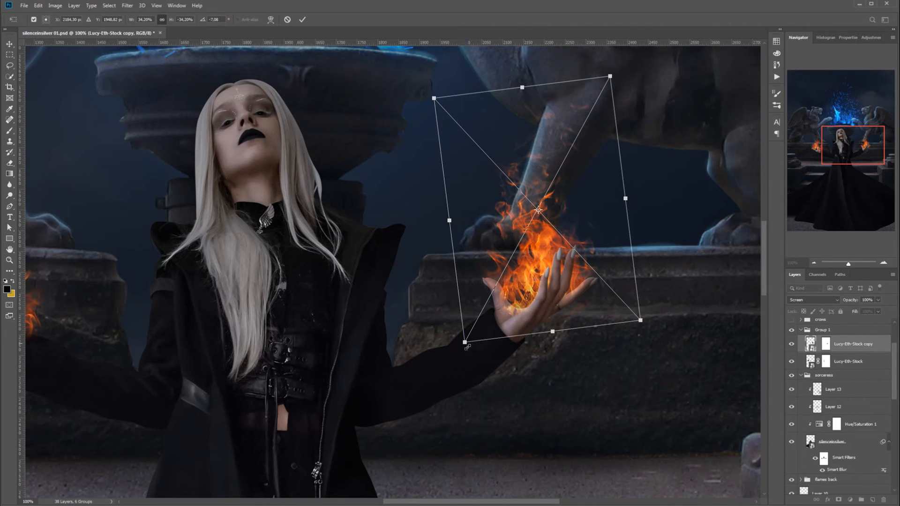
- Scale the flame to 34.65%, rotate it to about -8.4°, seat it in the palm and apply the transform
{"action": "left_click_drag", "start_coordinate": [464, 342], "coordinate": [462, 346]}
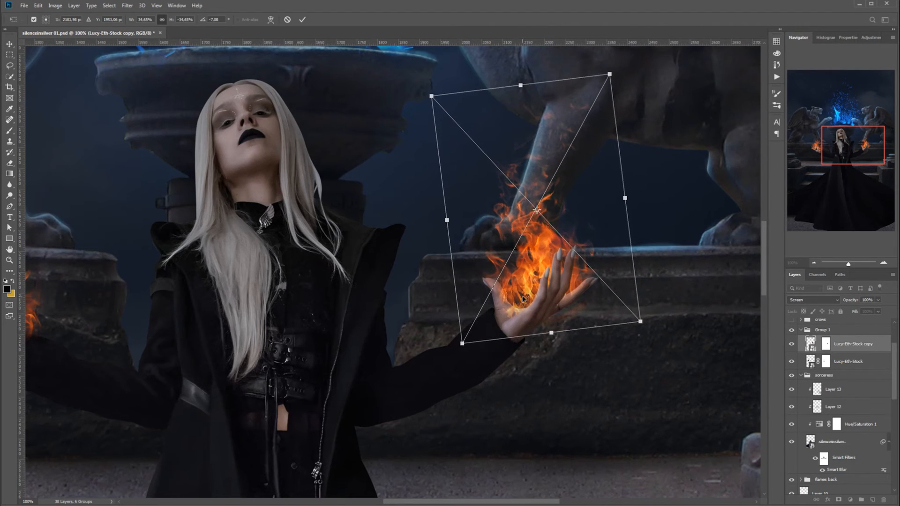
{"action": "left_click_drag", "start_coordinate": [523, 299], "coordinate": [522, 298]}
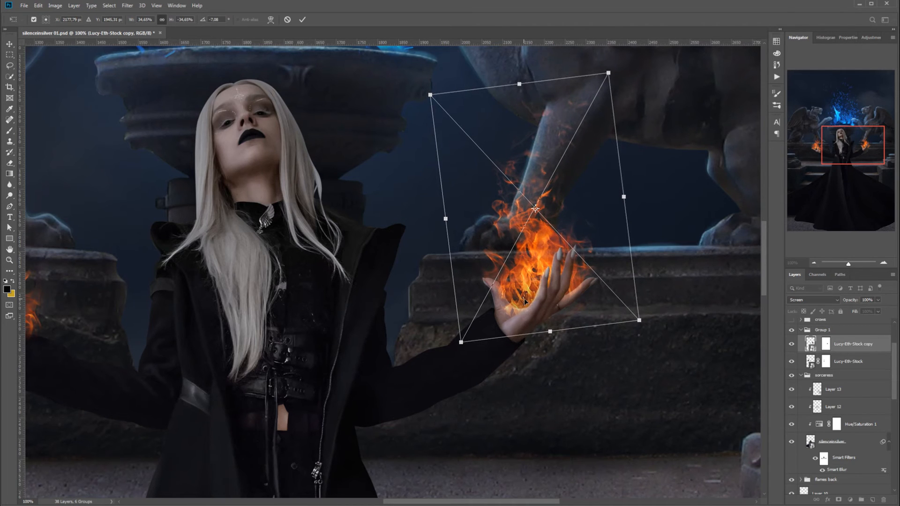
{"action": "left_click_drag", "start_coordinate": [412, 213], "coordinate": [417, 212]}
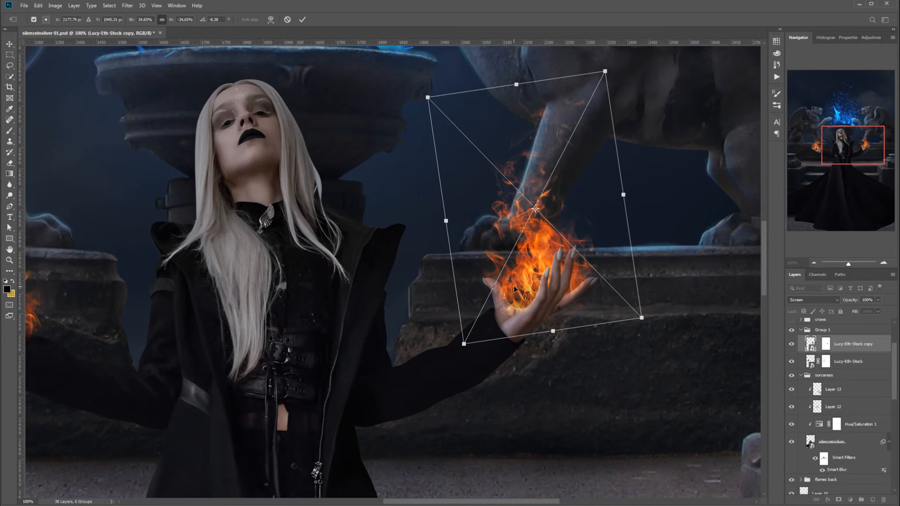
{"action": "left_click", "coordinate": [303, 21]}
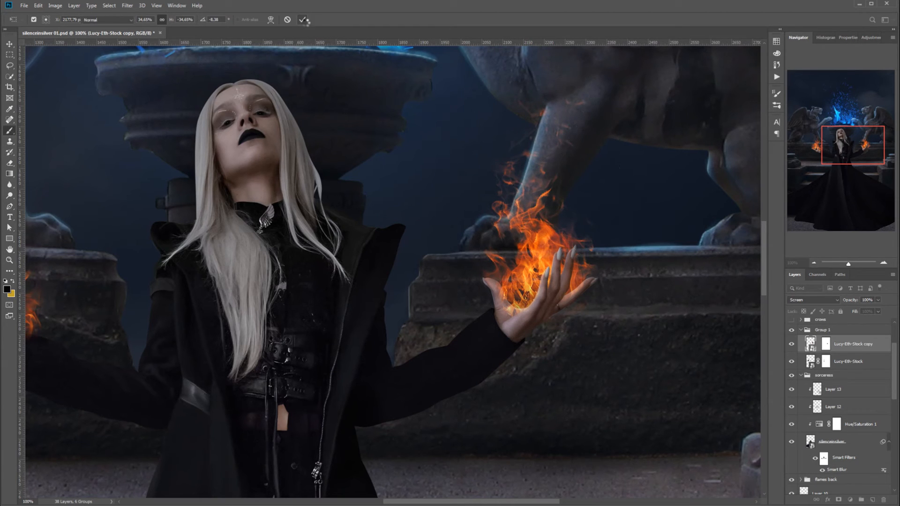
{"action": "key", "text": "b"}
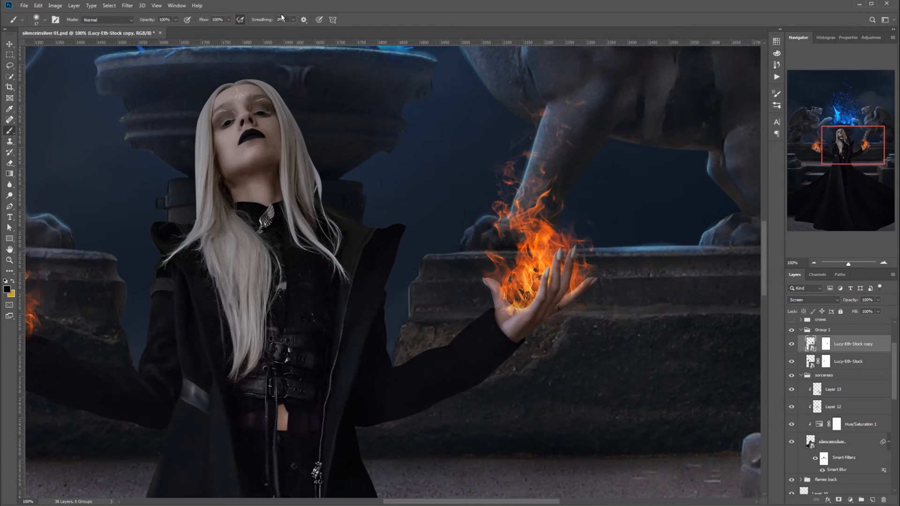
- Place the Lucy-Eth-Stock copy flame in its own group and move its layer mask onto that group
{"action": "left_click", "coordinate": [826, 343]}
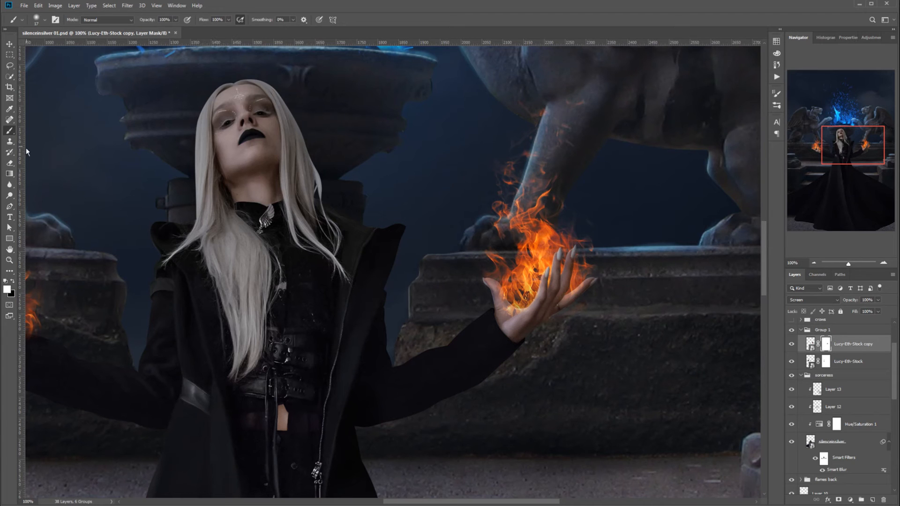
{"action": "key", "text": "x"}
{"action": "key", "text": "x"}
{"action": "key", "text": "x"}
{"action": "key", "text": "ctrl+g"}
{"action": "left_click_drag", "start_coordinate": [834, 348], "coordinate": [832, 343]}
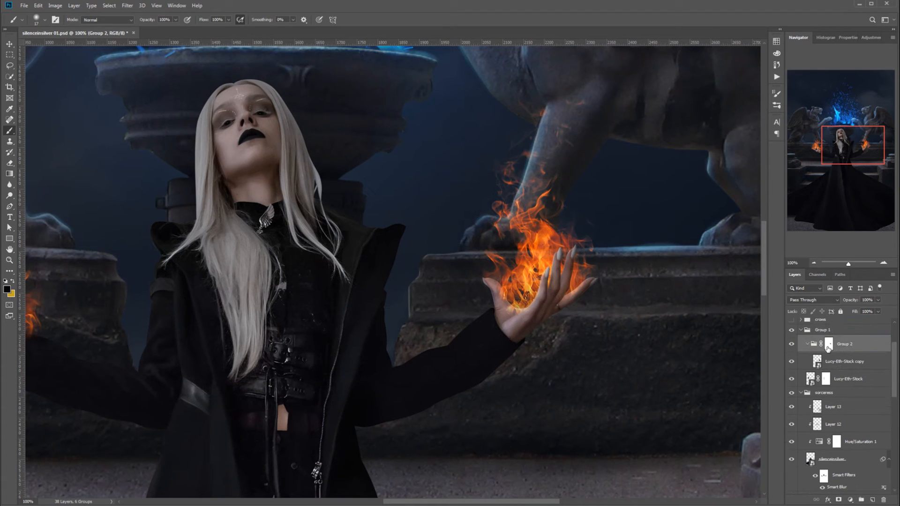
- Add a new layer above the flame copy in Group 2 and sample the flame's orange as the Gradient tool's foreground color
{"action": "left_click", "coordinate": [853, 365]}
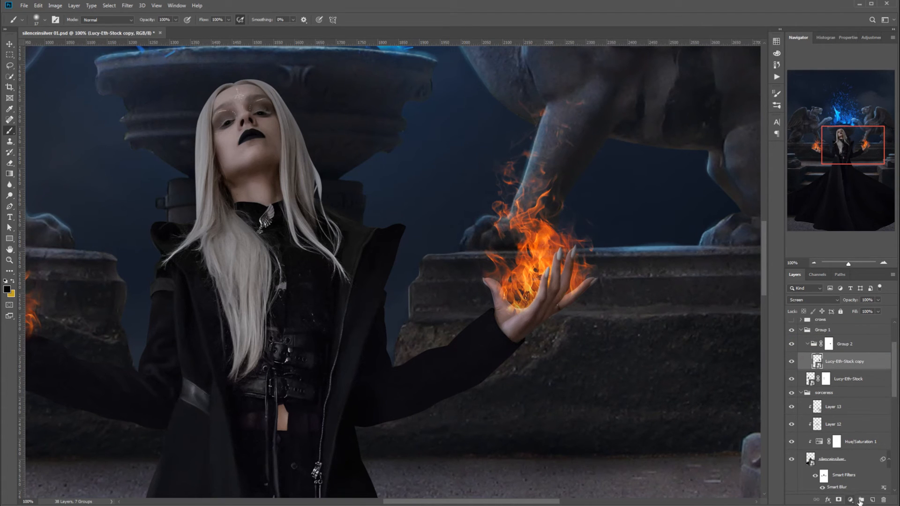
{"action": "left_click", "coordinate": [873, 501]}
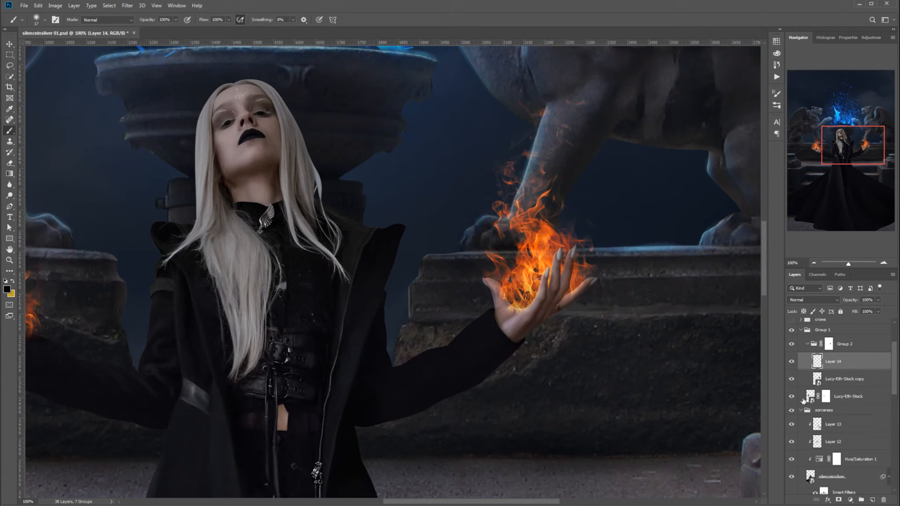
{"action": "left_click", "coordinate": [9, 173]}
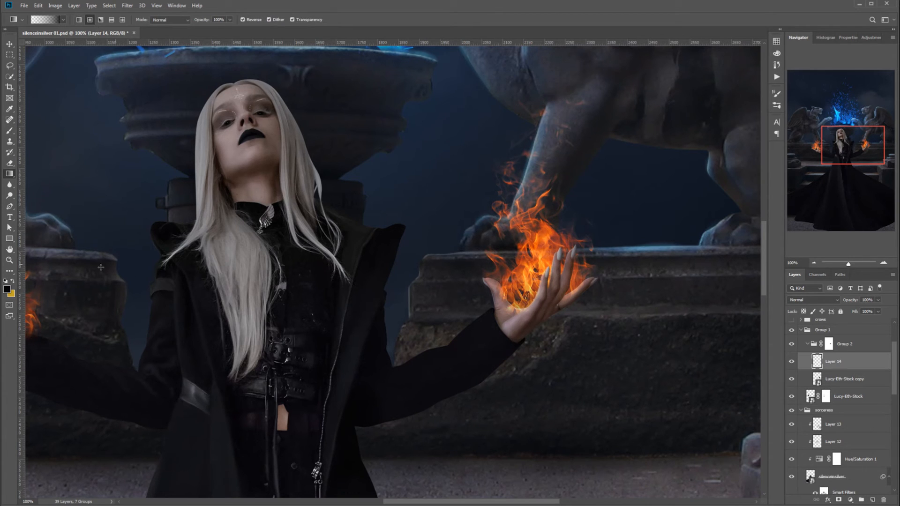
{"action": "key", "text": "x"}
{"action": "left_click", "coordinate": [535, 273], "text": "alt"}
{"action": "left_click", "coordinate": [545, 262], "text": "alt"}
- Draw a non-reversed orange radial gradient around the flaming hand and set its layer to Hard Light blending
{"action": "left_click_drag", "start_coordinate": [551, 266], "coordinate": [660, 386]}
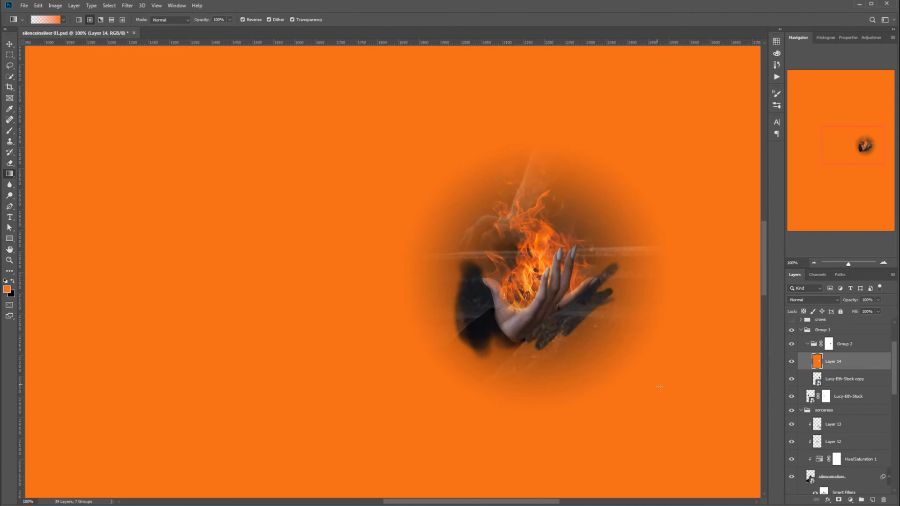
{"action": "key", "text": "ctrl+z"}
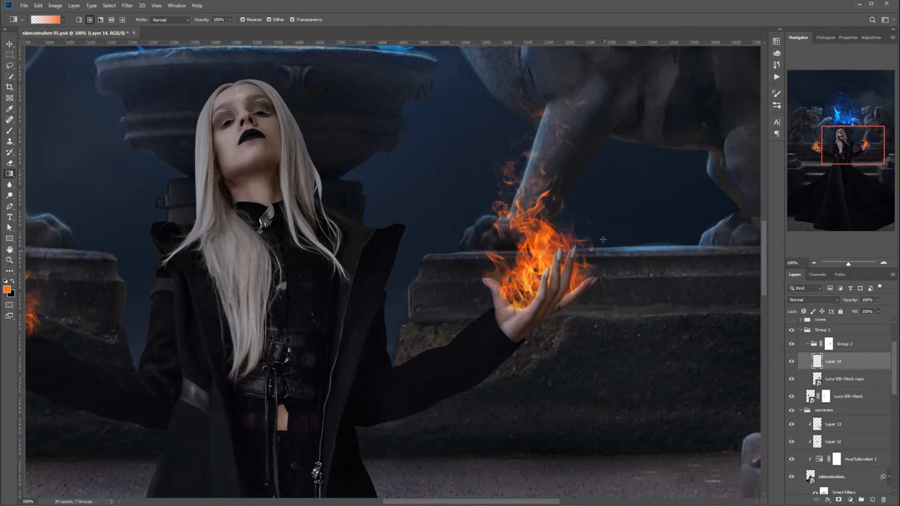
{"action": "left_click", "coordinate": [245, 21]}
{"action": "left_click_drag", "start_coordinate": [547, 290], "coordinate": [583, 401]}
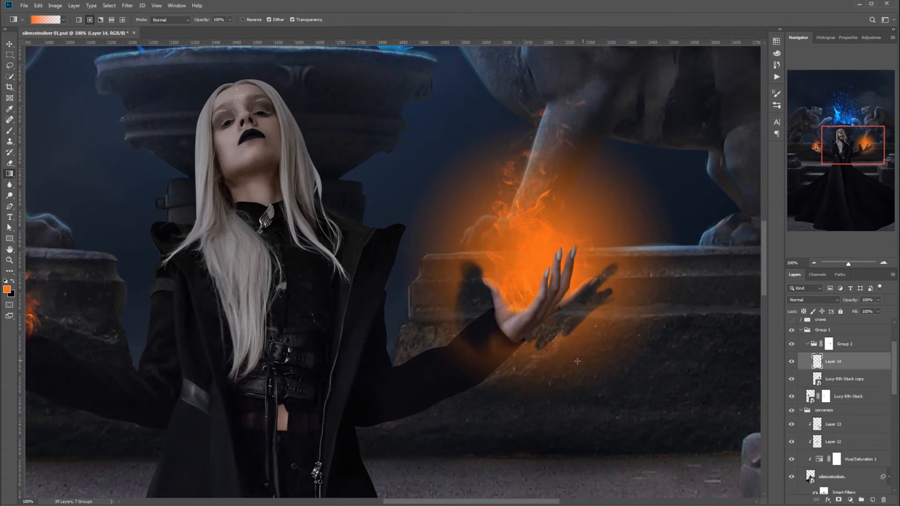
{"action": "left_click", "coordinate": [812, 300]}
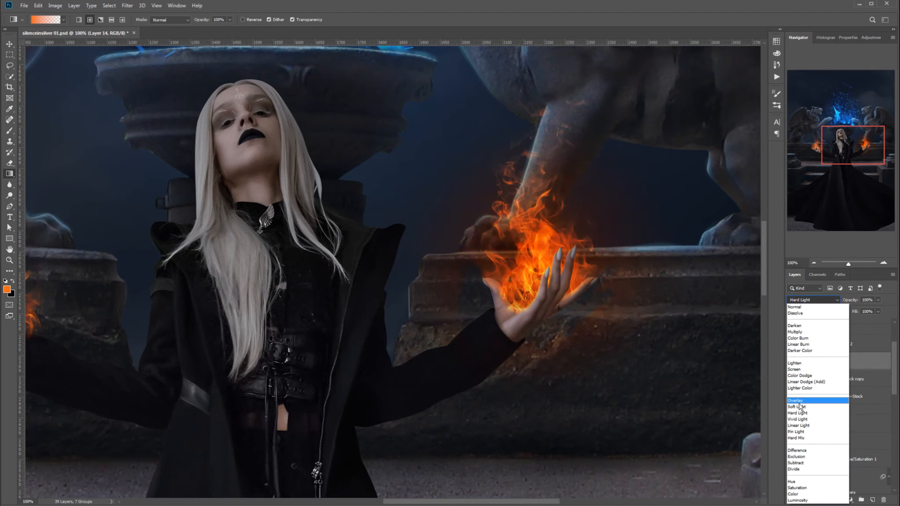
{"action": "left_click", "coordinate": [801, 414]}
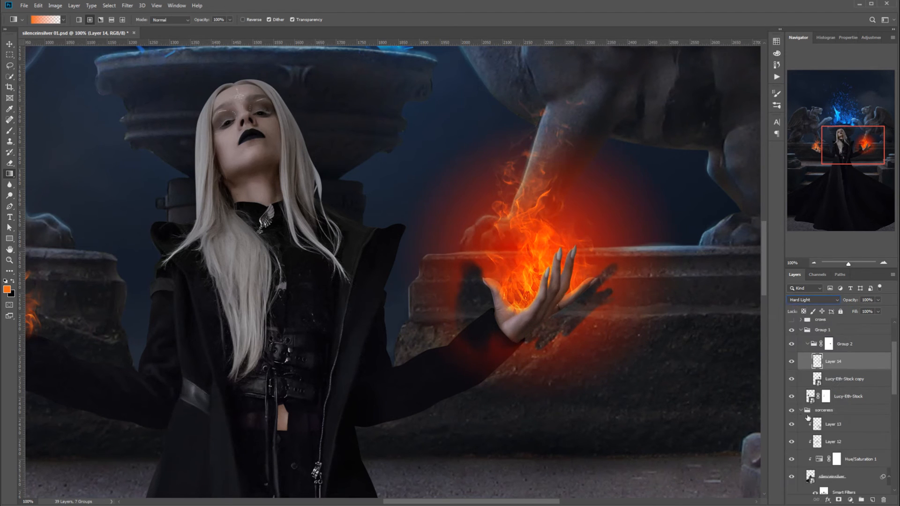
- Move the glow layer beneath the flame copy and transfer the Group 2 mask back to the Lucy-Eth-Stock copy layer
{"action": "mouse_move", "coordinate": [820, 368]}
{"action": "left_mouse_down"}
{"action": "mouse_move", "coordinate": [822, 389]}
{"action": "mouse_move", "coordinate": [812, 384]}
{"action": "left_mouse_up"}
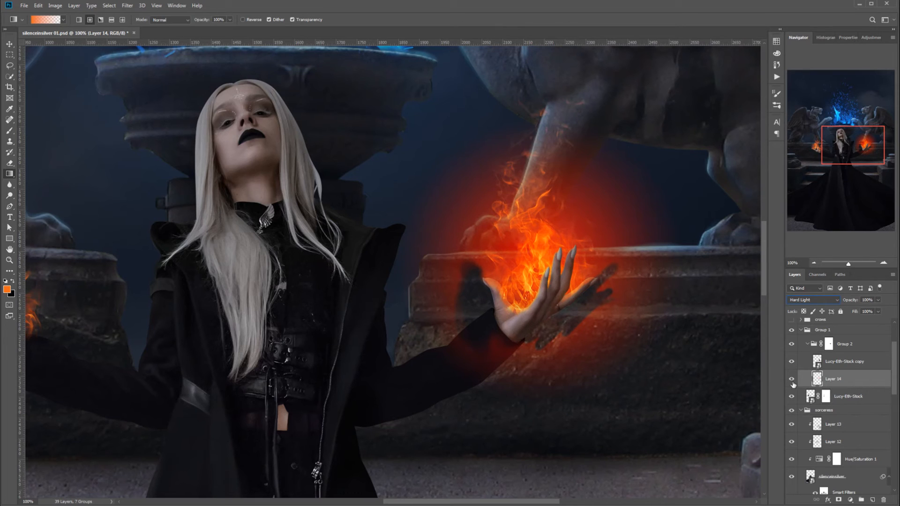
{"action": "left_click_drag", "start_coordinate": [830, 345], "coordinate": [842, 368]}
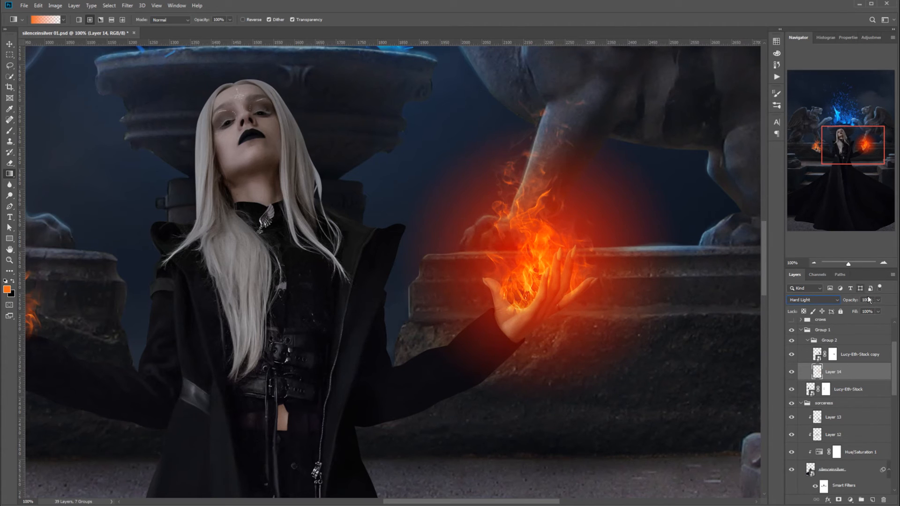
- Adjust the glow layer with Hue/Saturation to hue +12, saturation +8 and lightness -14
{"action": "key", "text": "ctrl+u"}
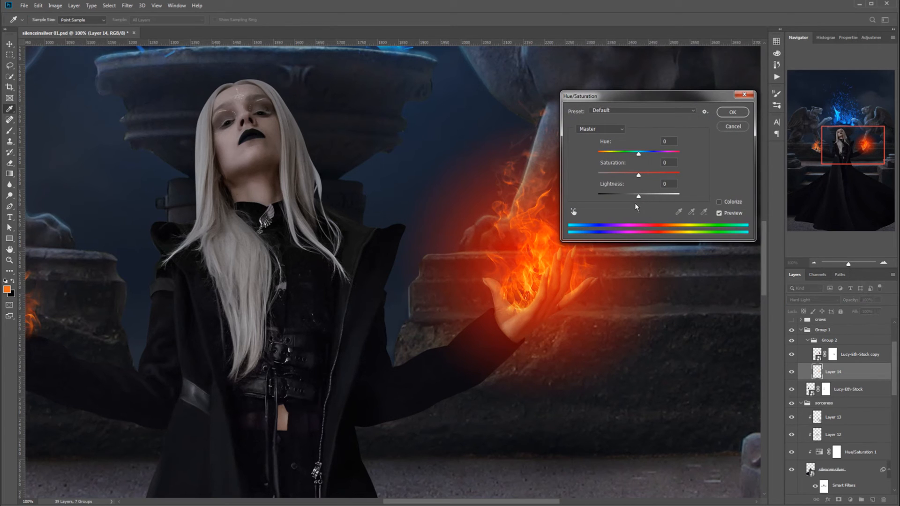
{"action": "left_click_drag", "start_coordinate": [628, 200], "coordinate": [622, 197]}
{"action": "left_click_drag", "start_coordinate": [677, 97], "coordinate": [725, 90]}
{"action": "left_click_drag", "start_coordinate": [673, 193], "coordinate": [687, 156]}
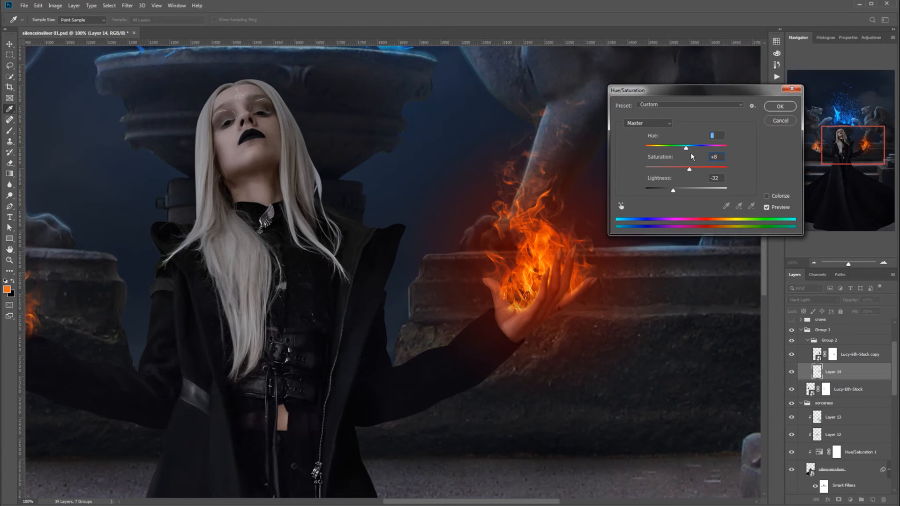
{"action": "left_click_drag", "start_coordinate": [691, 156], "coordinate": [695, 155]}
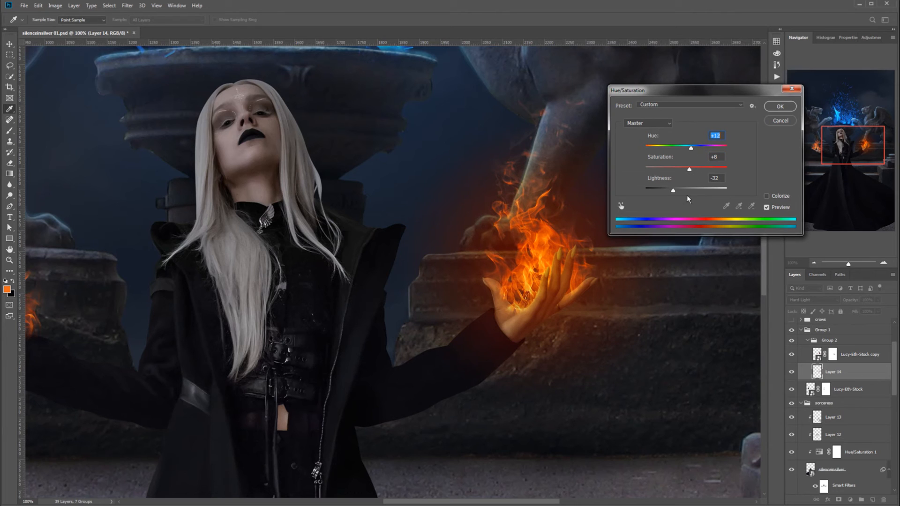
{"action": "left_click_drag", "start_coordinate": [678, 195], "coordinate": [686, 198]}
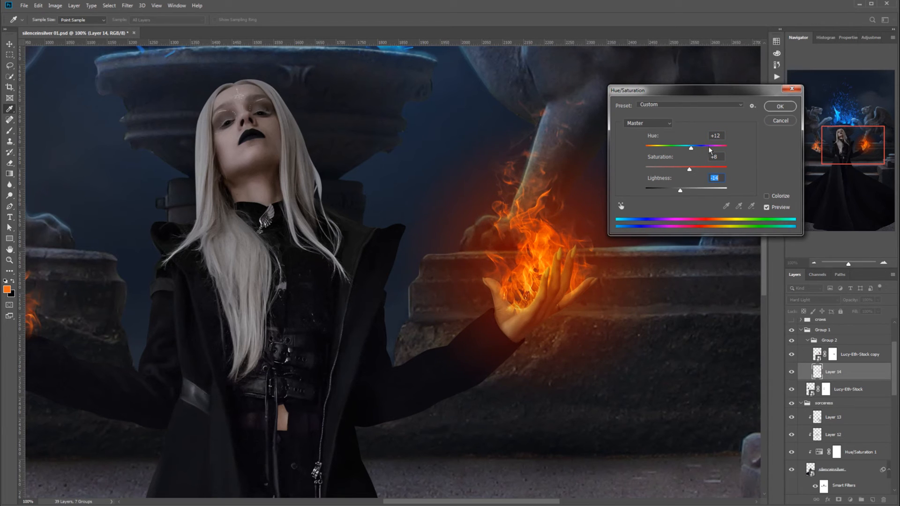
{"action": "left_click", "coordinate": [779, 106]}
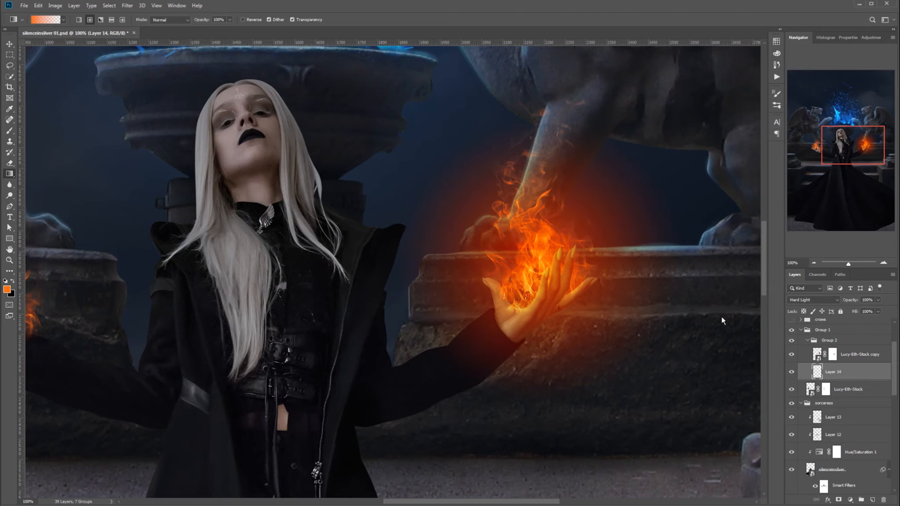
- Scale the glow to 70%, stretch its height to about 86% and center it on the flame
{"action": "key", "text": "ctrl+t"}
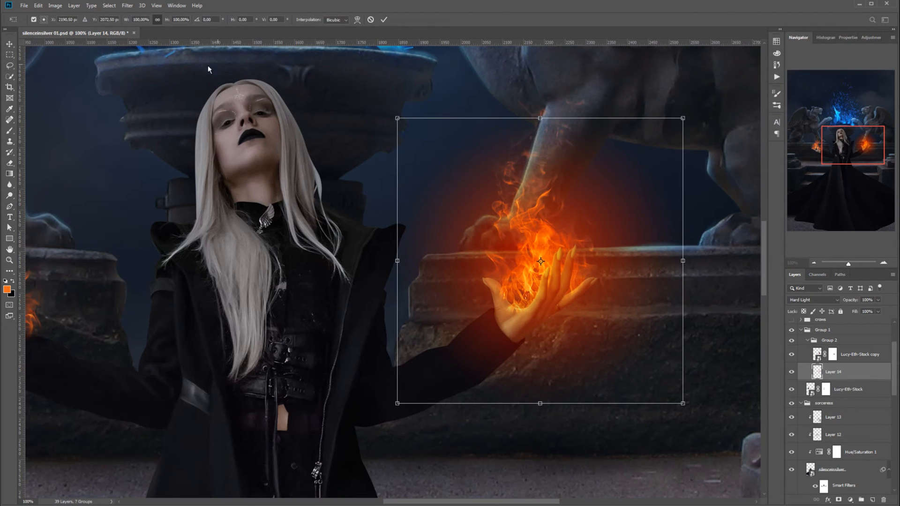
{"action": "left_click_drag", "start_coordinate": [126, 19], "coordinate": [119, 34]}
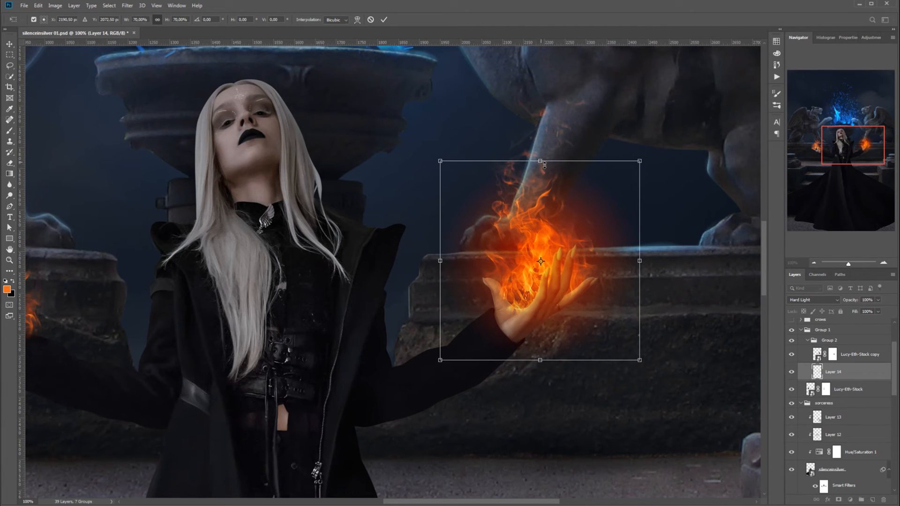
{"action": "left_click_drag", "start_coordinate": [544, 161], "coordinate": [543, 114]}
{"action": "left_click_drag", "start_coordinate": [566, 251], "coordinate": [569, 266]}
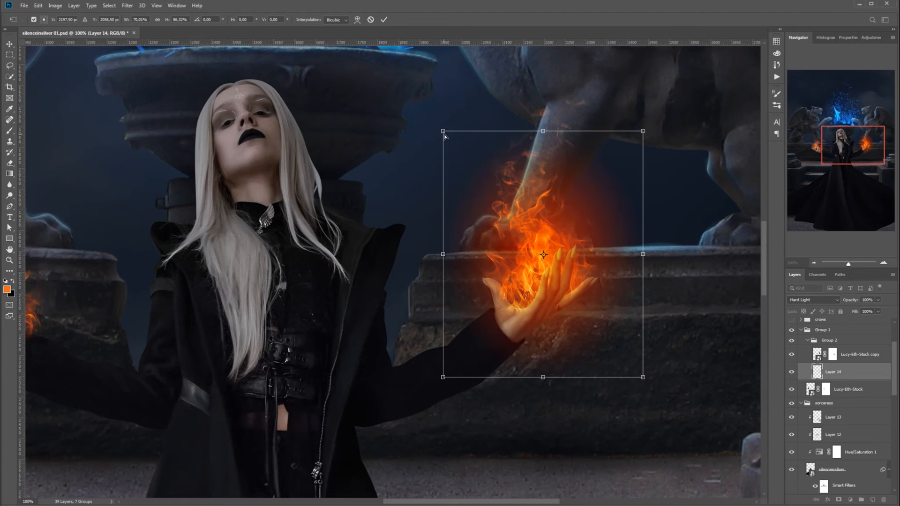
- Taper the orange glow toward its top with a perspective distortion, move it slightly down over the hand and stretch its lower edge downward
{"action": "left_click_drag", "start_coordinate": [458, 134], "coordinate": [606, 139]}
{"action": "left_click_drag", "start_coordinate": [444, 384], "coordinate": [402, 386]}
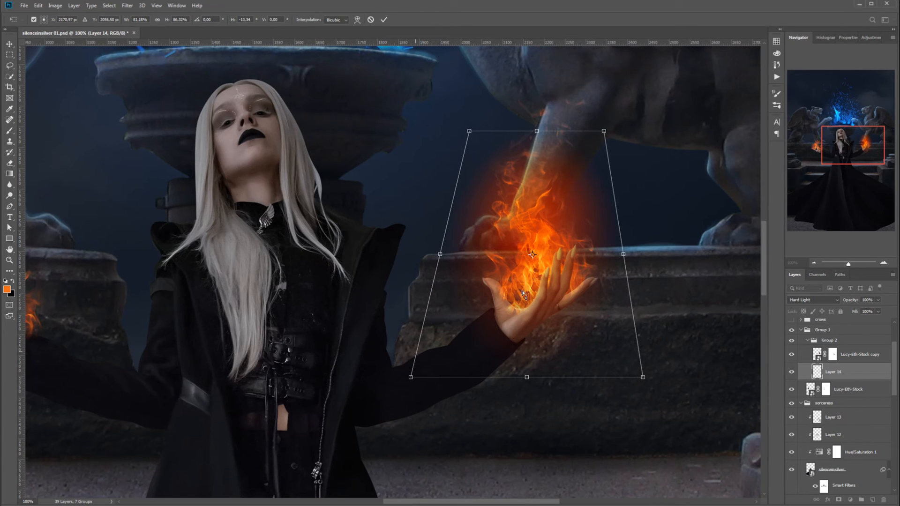
{"action": "left_click_drag", "start_coordinate": [470, 131], "coordinate": [480, 132]}
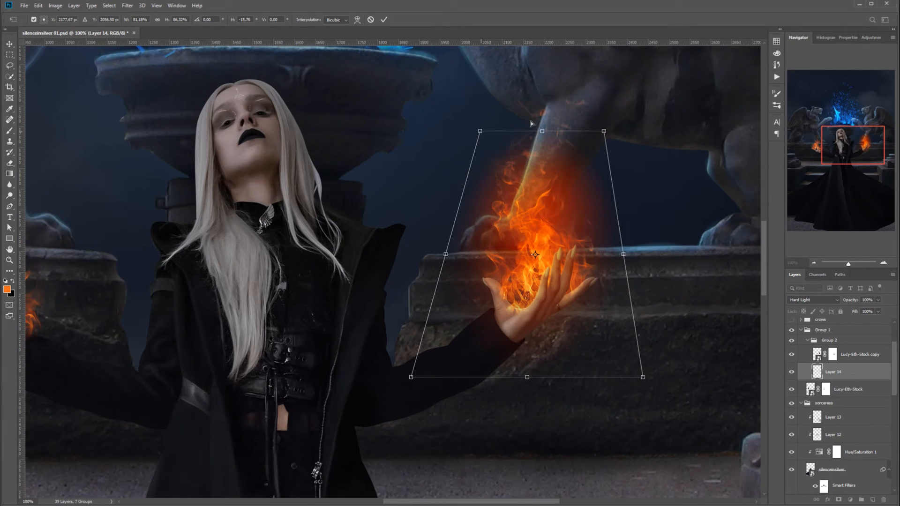
{"action": "left_click_drag", "start_coordinate": [604, 132], "coordinate": [579, 132]}
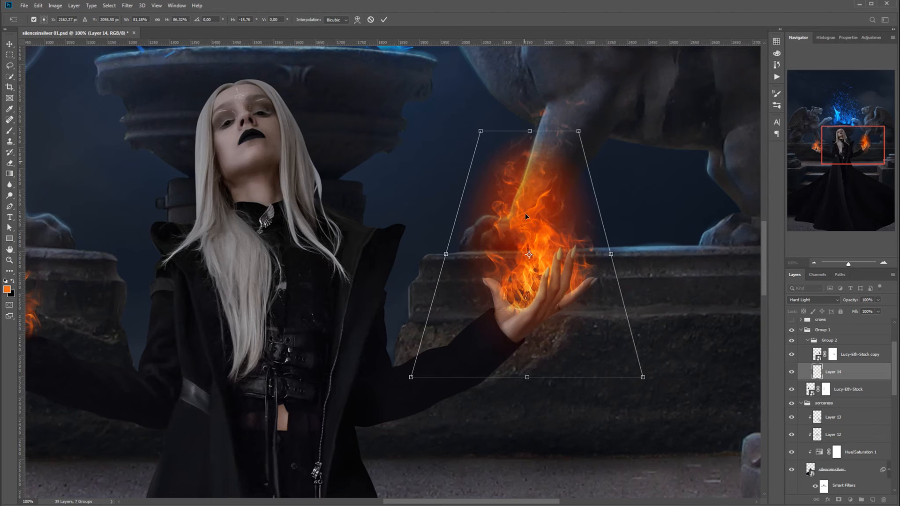
{"action": "left_click_drag", "start_coordinate": [538, 261], "coordinate": [541, 278]}
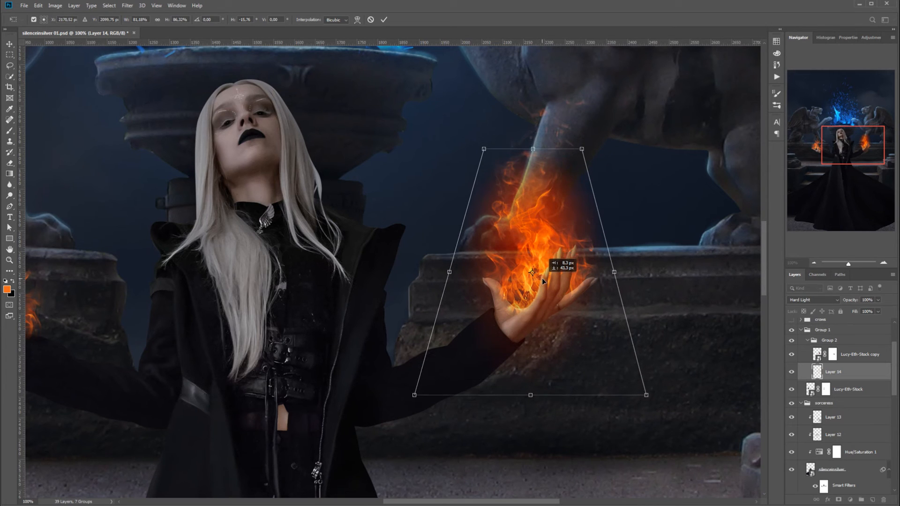
{"action": "left_click_drag", "start_coordinate": [536, 398], "coordinate": [537, 427]}
{"action": "key", "text": "Return"}
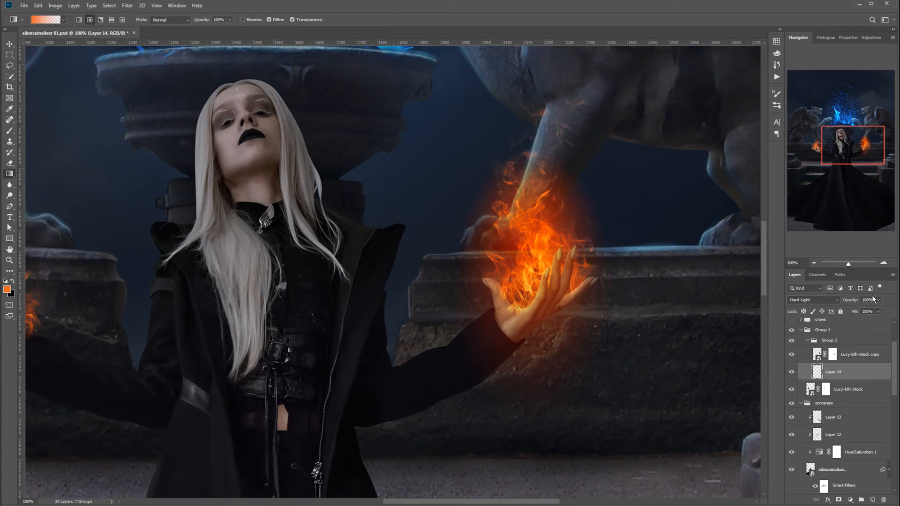
- Add a layer mask to Layer 14 and fade the glow's upper part with reversed black-to-transparent linear gradients, comparing it with the layer hidden
{"action": "left_click", "coordinate": [839, 500]}
{"action": "key", "text": "d"}
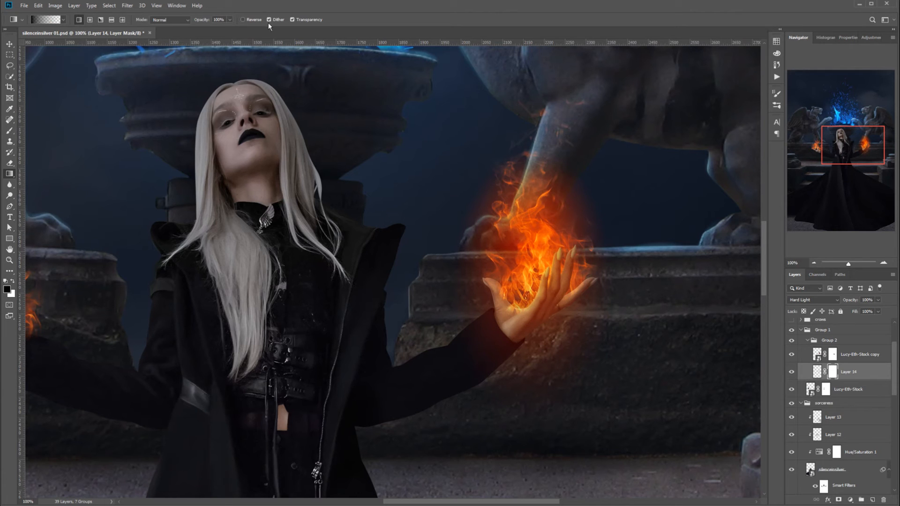
{"action": "left_click", "coordinate": [243, 19]}
{"action": "left_click_drag", "start_coordinate": [539, 299], "coordinate": [535, 104]}
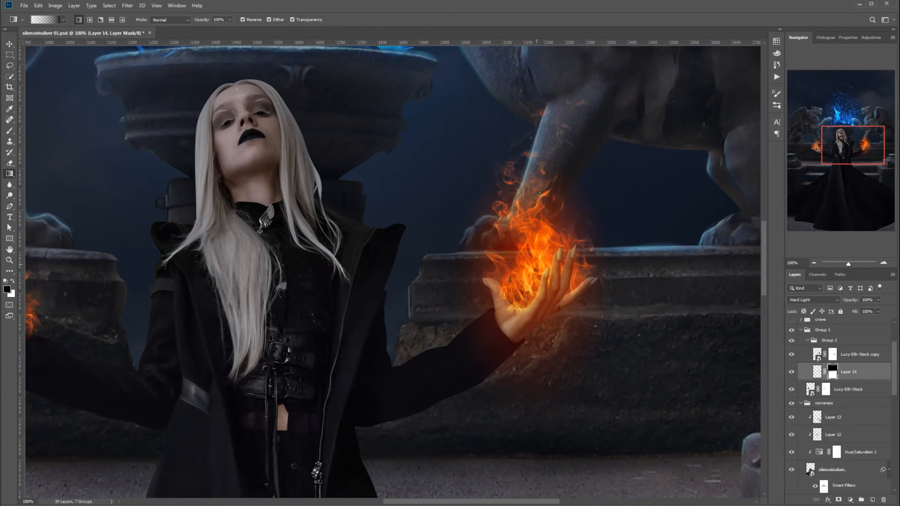
{"action": "left_click_drag", "start_coordinate": [536, 253], "coordinate": [583, 104]}
{"action": "left_click", "coordinate": [9, 130]}
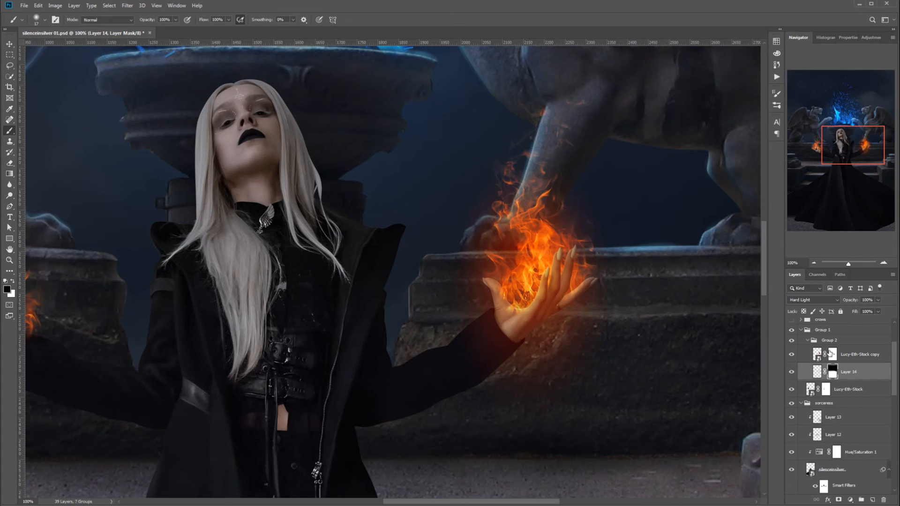
{"action": "left_click", "coordinate": [792, 372]}
{"action": "left_click", "coordinate": [792, 372]}
- Add a layer above Lucy-Eth-Stock copy, paint the palm with light orange sampled from the flame and set the layer's blending to Hard Light
{"action": "left_click", "coordinate": [865, 355]}
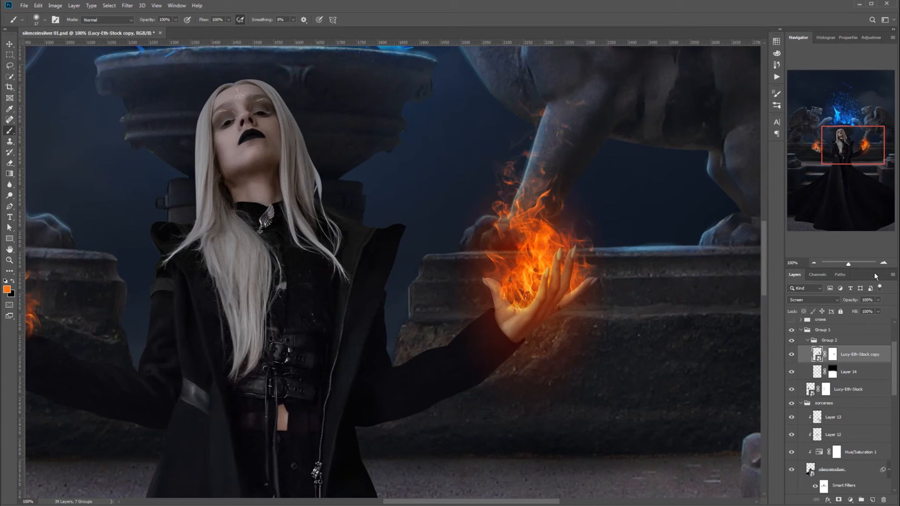
{"action": "left_click", "coordinate": [873, 500]}
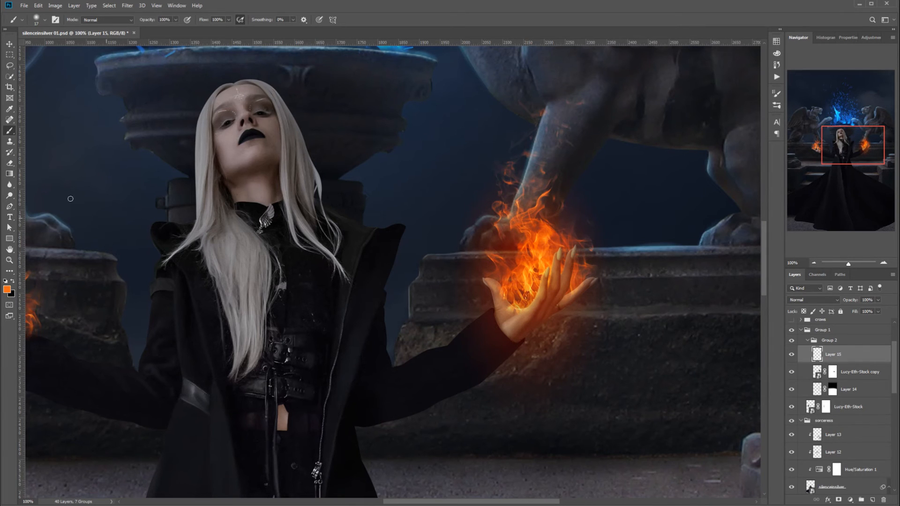
{"action": "left_click", "coordinate": [533, 289], "text": "alt"}
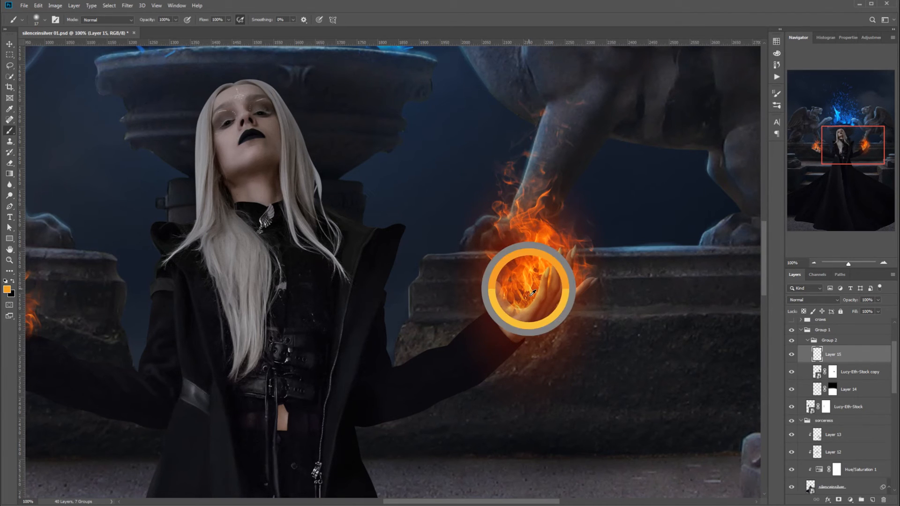
{"action": "left_click", "coordinate": [836, 301]}
{"action": "left_click", "coordinate": [801, 370]}
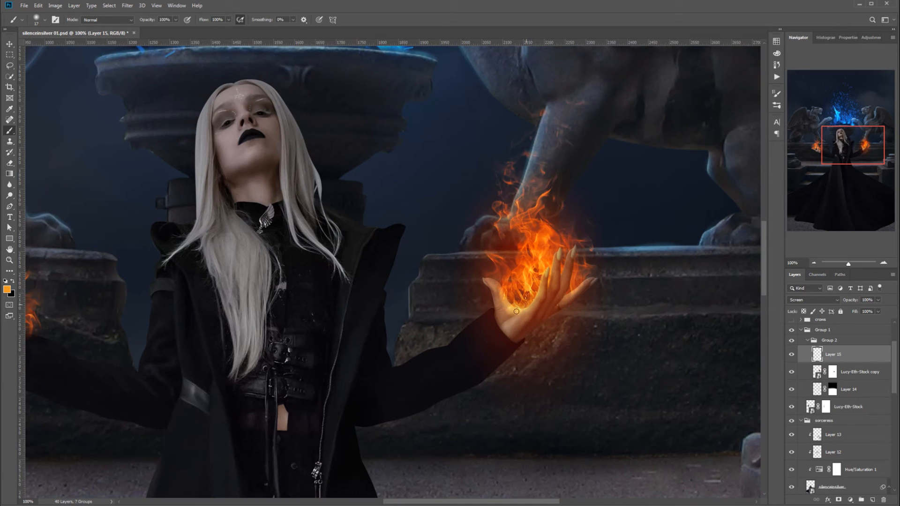
{"action": "left_click_drag", "start_coordinate": [509, 307], "coordinate": [529, 305]}
{"action": "left_click", "coordinate": [816, 302]}
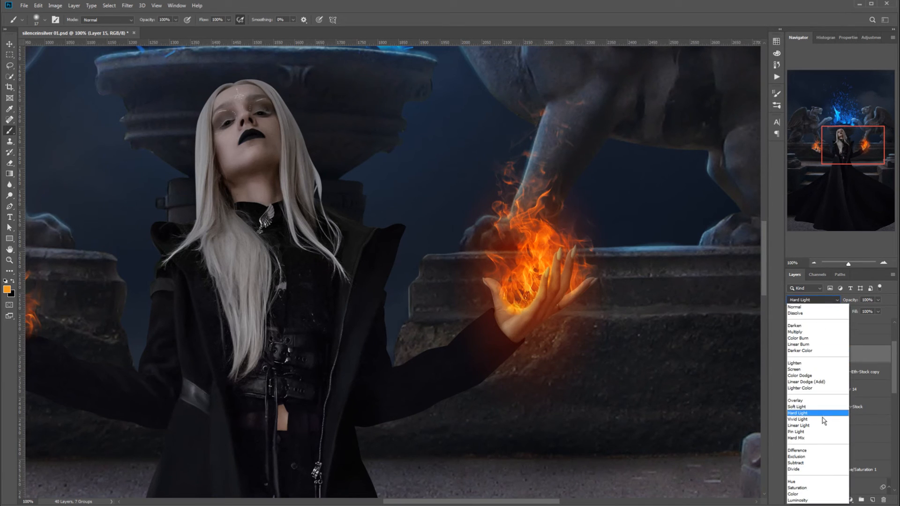
{"action": "left_click", "coordinate": [818, 412]}
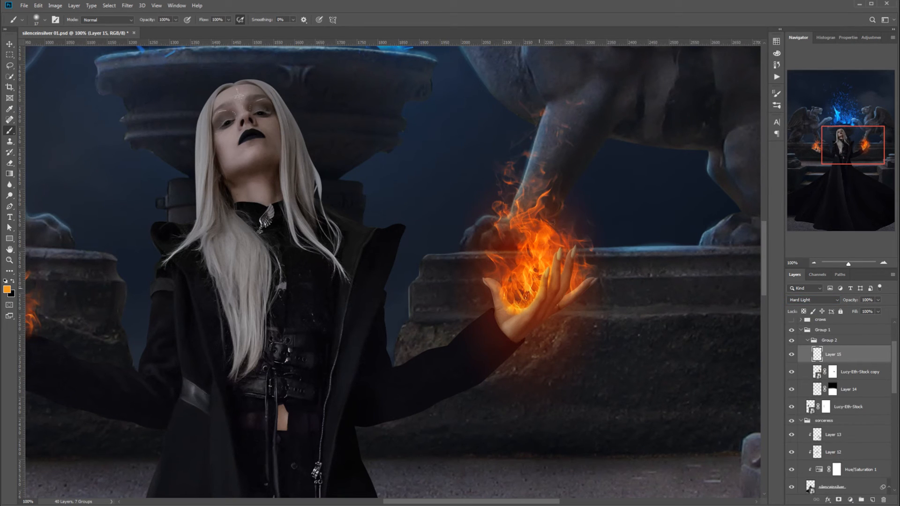
- Set the soft brush to 14 px with 0% hardness for painting orange light on the fingers
{"action": "right_click", "coordinate": [593, 273]}
{"action": "left_click", "coordinate": [640, 283]}
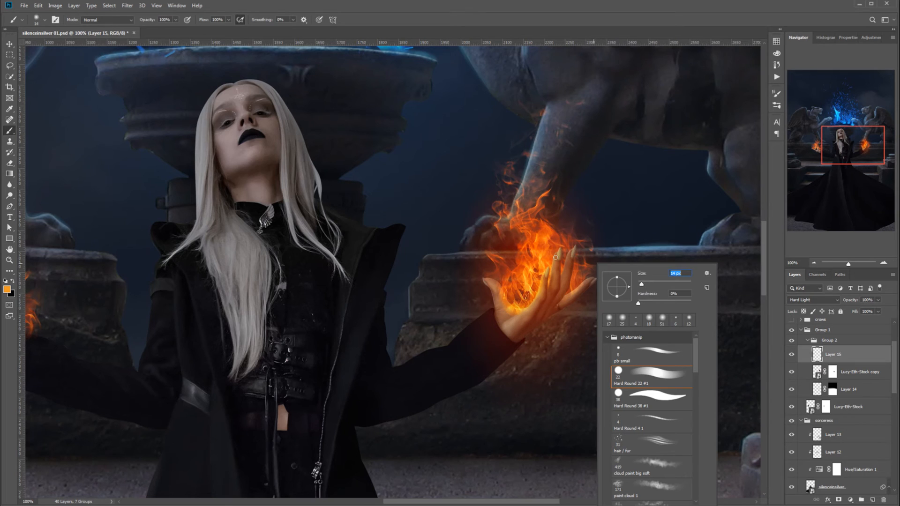
{"action": "key", "text": "Return"}
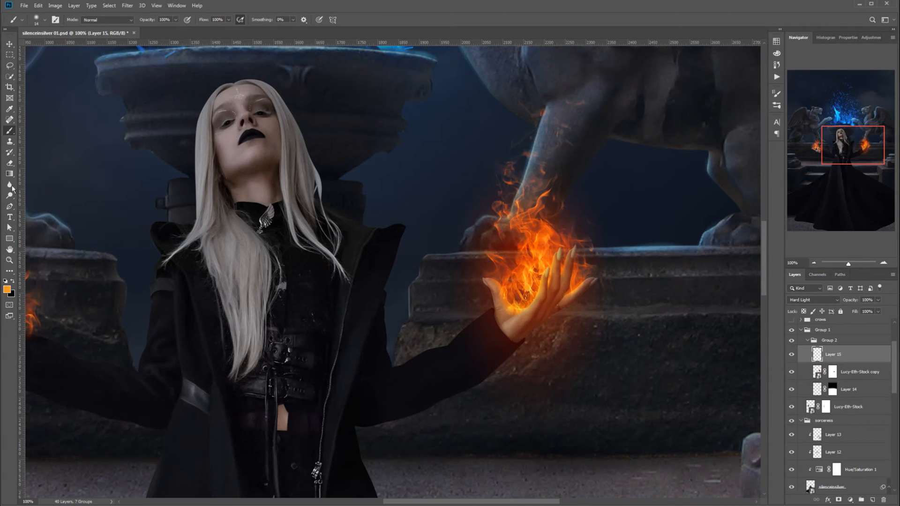
- Softly erase the excess orange paint along the thumb and the palm's edge with a resized soft eraser
{"action": "left_click", "coordinate": [9, 163]}
{"action": "right_click", "coordinate": [478, 354]}
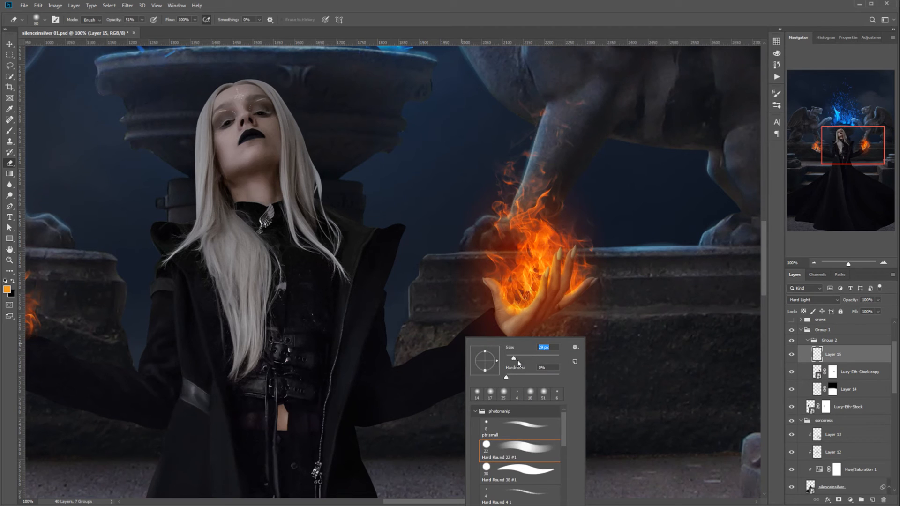
{"action": "left_click_drag", "start_coordinate": [518, 361], "coordinate": [517, 360]}
{"action": "left_click", "coordinate": [499, 294]}
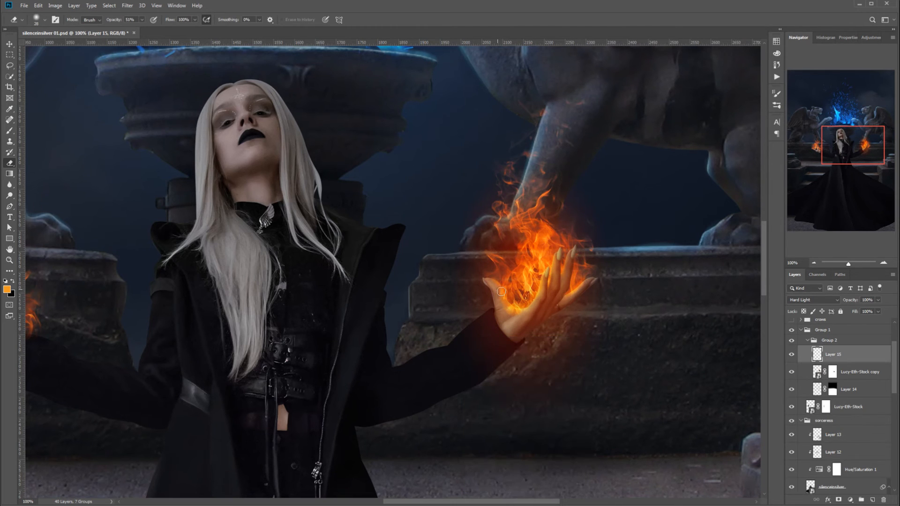
{"action": "mouse_move", "coordinate": [501, 292]}
{"action": "left_mouse_down"}
{"action": "mouse_move", "coordinate": [513, 319]}
{"action": "mouse_move", "coordinate": [525, 317]}
{"action": "mouse_move", "coordinate": [510, 323]}
{"action": "left_mouse_up"}
- Fade the glow's lower part on Layer 14's mask with a downward reversed black-to-transparent linear gradient starting at the palm
{"action": "left_click", "coordinate": [9, 131]}
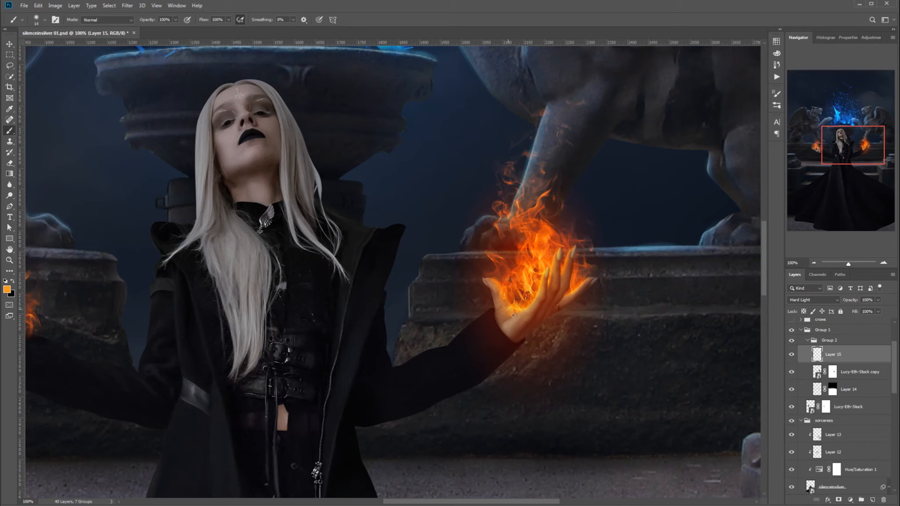
{"action": "left_click", "coordinate": [833, 389]}
{"action": "key", "text": "d"}
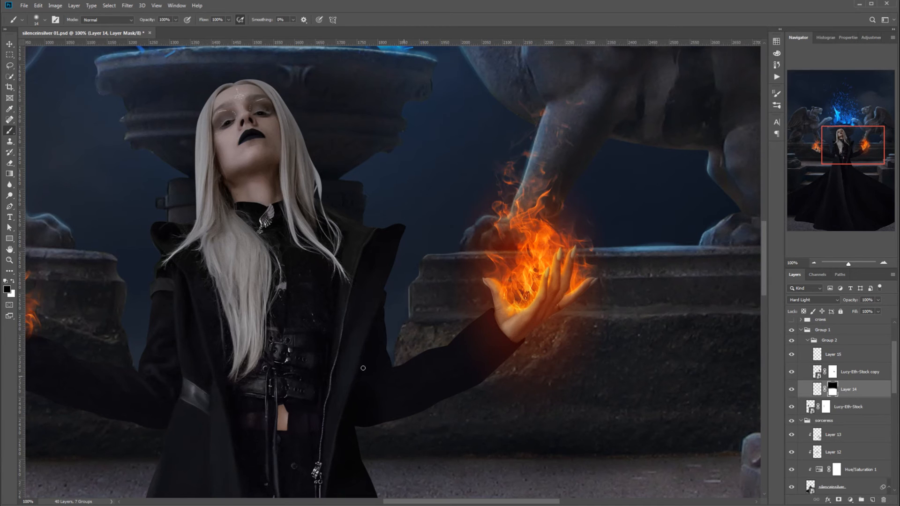
{"action": "left_click", "coordinate": [9, 174]}
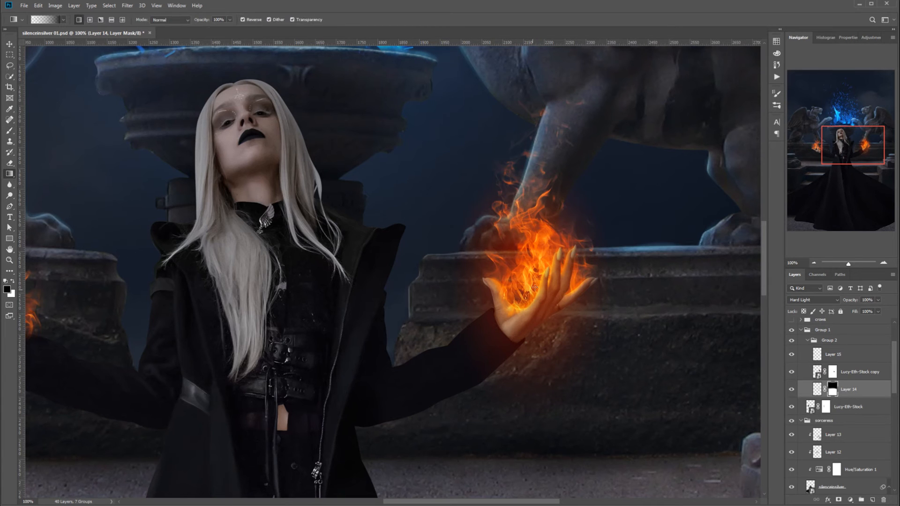
{"action": "left_click_drag", "start_coordinate": [534, 287], "coordinate": [545, 371]}
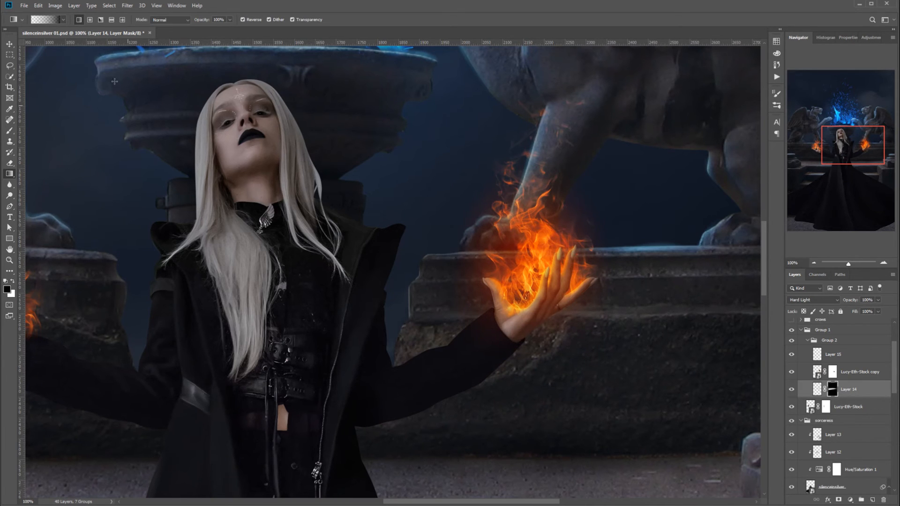
- Fade the last mask gradient to 49% opacity in Normal mode
{"action": "left_click", "coordinate": [45, 6]}
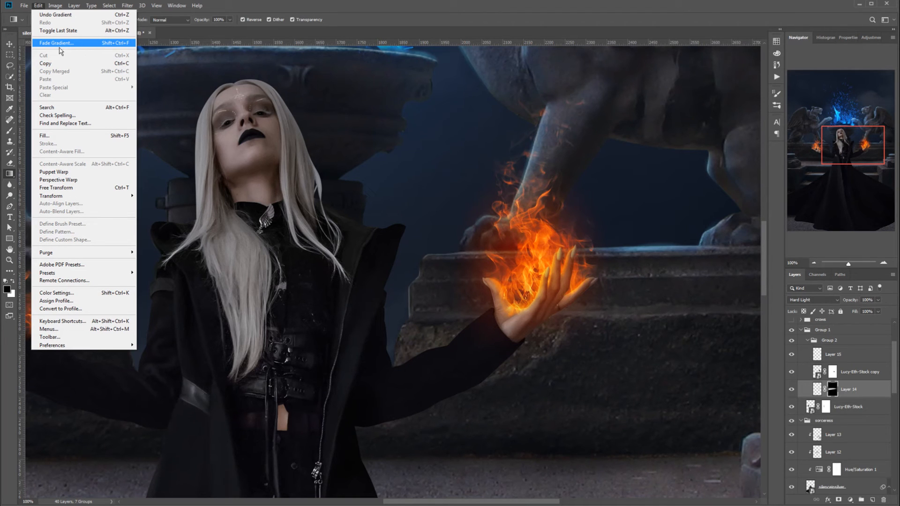
{"action": "left_click", "coordinate": [54, 43]}
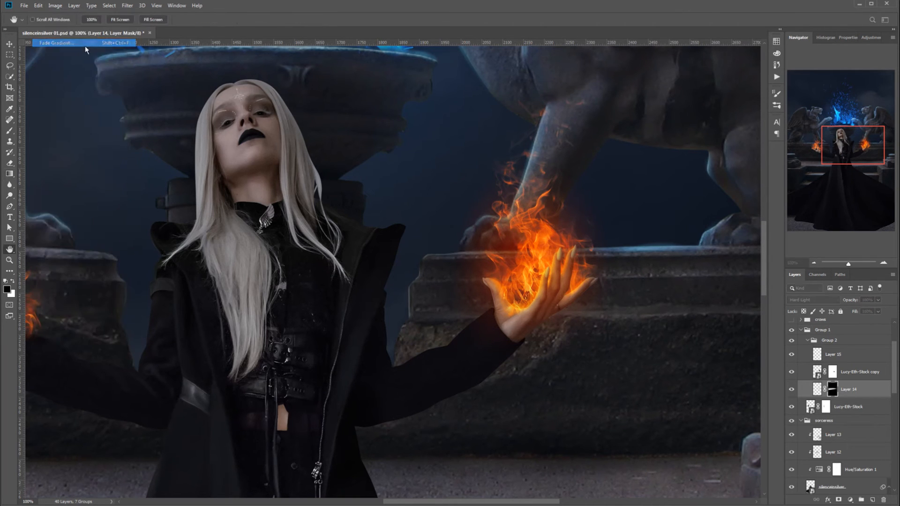
{"action": "left_click_drag", "start_coordinate": [563, 173], "coordinate": [688, 111]}
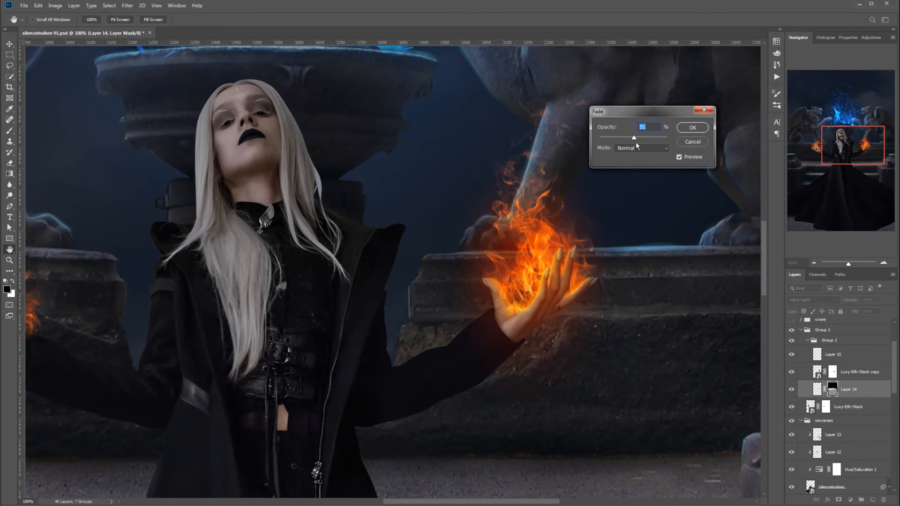
{"action": "left_click_drag", "start_coordinate": [627, 142], "coordinate": [640, 141]}
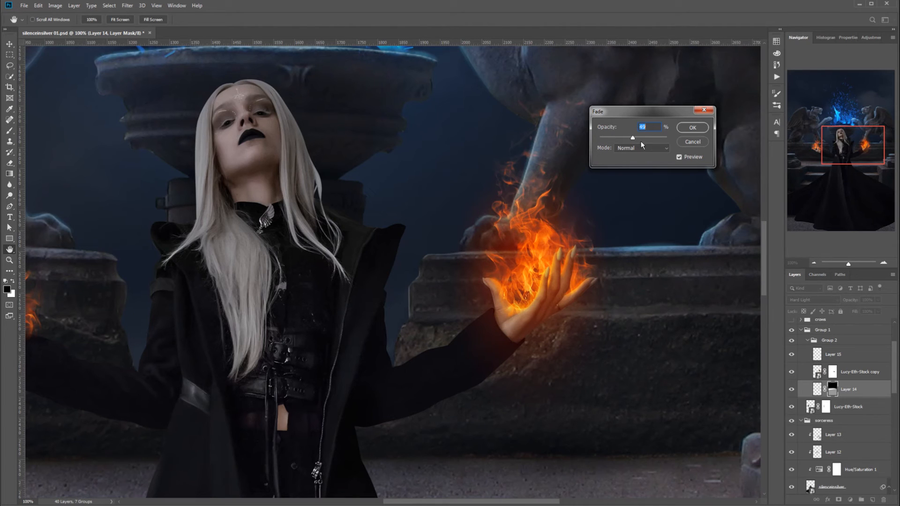
{"action": "left_click", "coordinate": [693, 127]}
{"action": "key", "text": "g"}
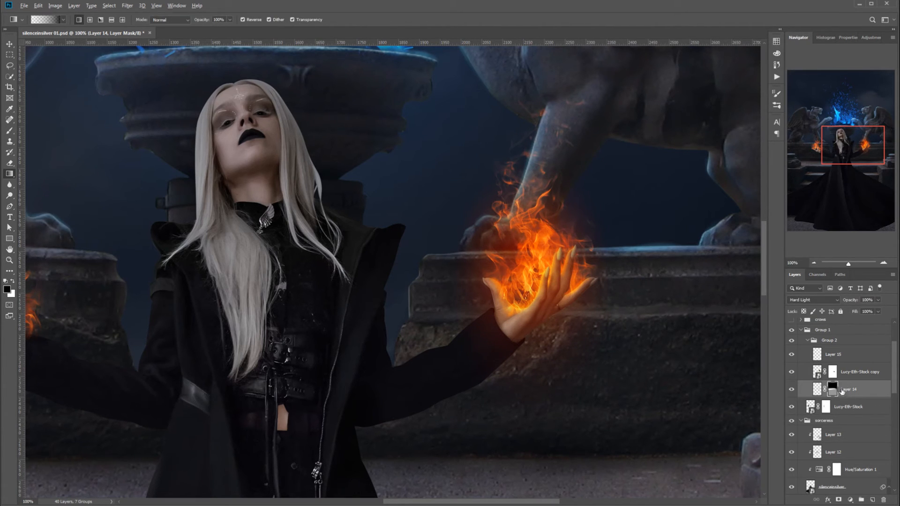
- Inspect Layer 14's mask on its own and draw another downward gradient from the palm to fade the lower glow further
{"action": "left_click", "coordinate": [841, 392], "text": "alt"}
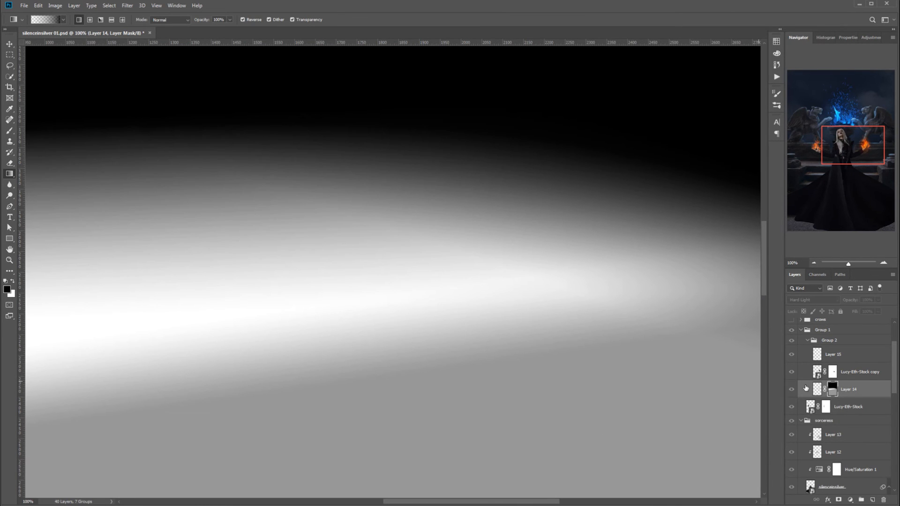
{"action": "left_click", "coordinate": [836, 392], "text": "alt"}
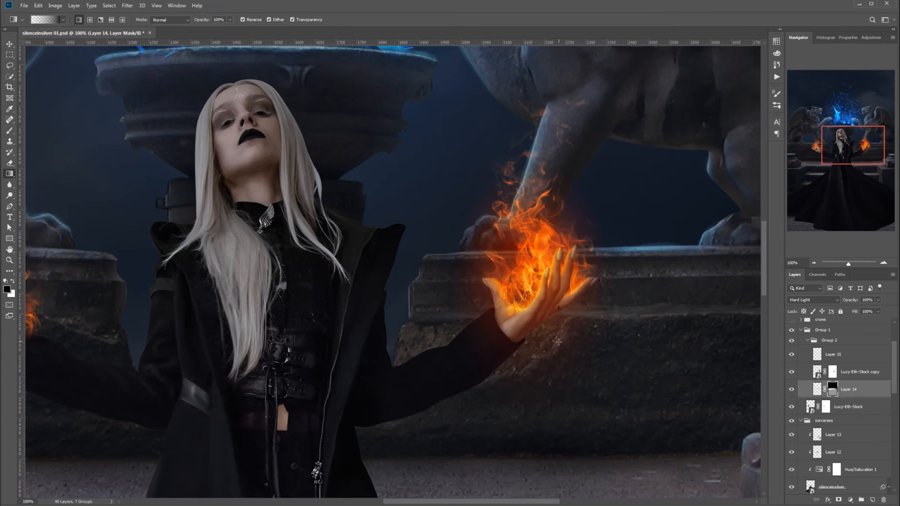
{"action": "left_click_drag", "start_coordinate": [538, 311], "coordinate": [550, 403]}
{"action": "mouse_move", "coordinate": [766, 285]}
{"action": "left_mouse_down"}
{"action": "mouse_move", "coordinate": [768, 274]}
{"action": "mouse_move", "coordinate": [771, 283]}
{"action": "left_mouse_up"}
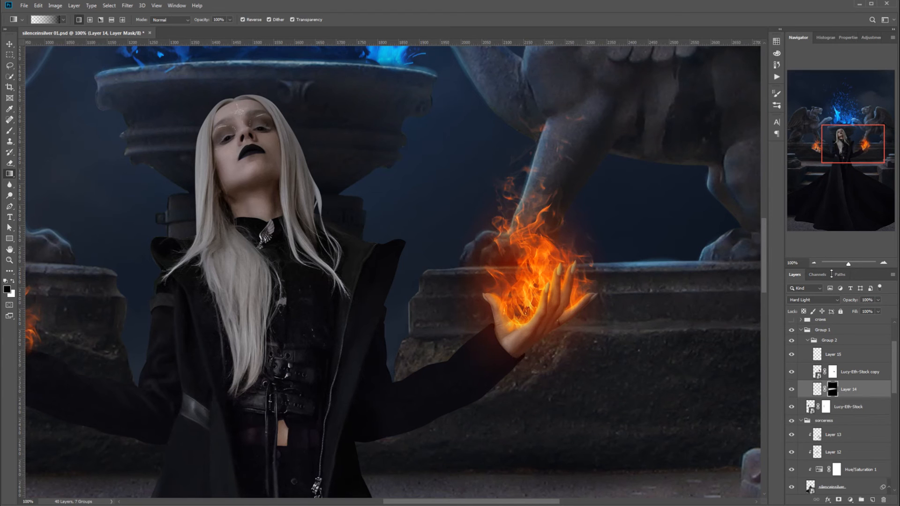
- Add a new layer above Layer 15 and pick the Hard Round 38 #1 brush
{"action": "left_click", "coordinate": [814, 263]}
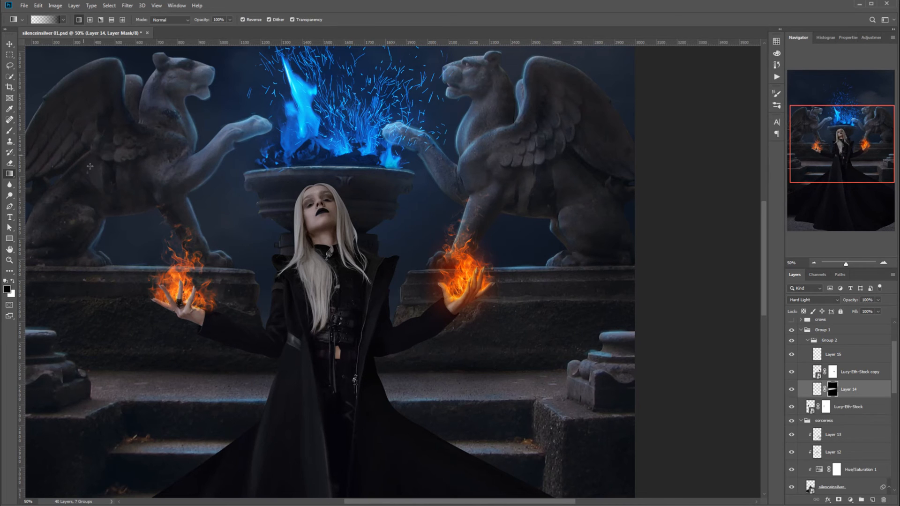
{"action": "left_click", "coordinate": [872, 499]}
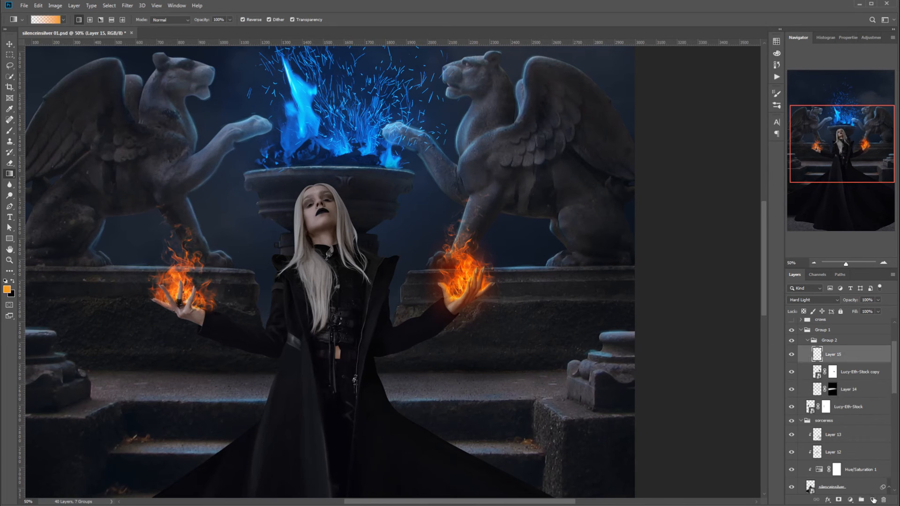
{"action": "left_click", "coordinate": [9, 131]}
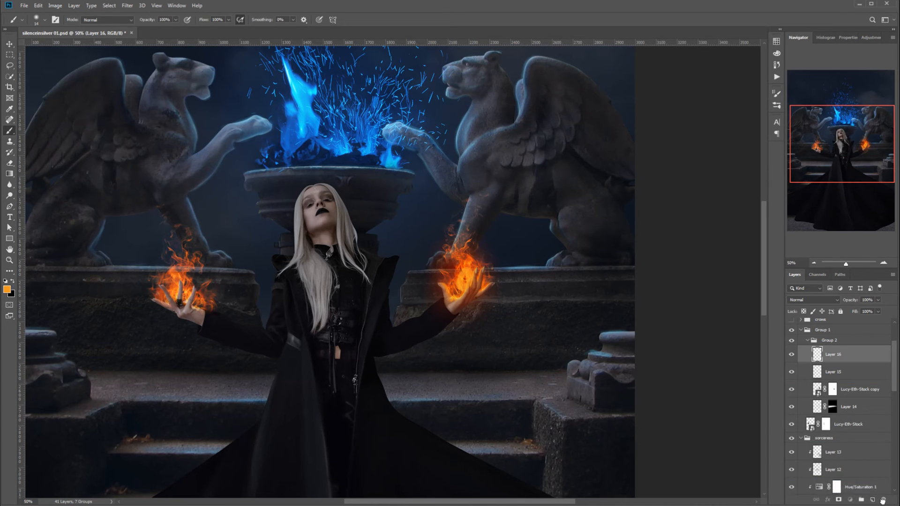
{"action": "right_click", "coordinate": [532, 284]}
{"action": "left_click", "coordinate": [599, 423]}
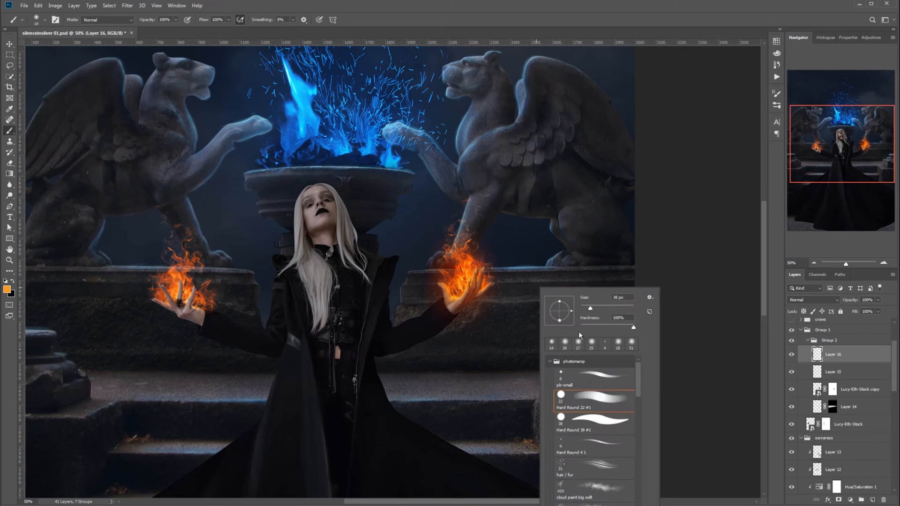
- On Layer 16, draw orange arrows radiating from the right-hand flame toward the woman's hair, coat, sleeve and the stone steps
{"action": "mouse_move", "coordinate": [469, 281]}
{"action": "left_mouse_down"}
{"action": "mouse_move", "coordinate": [462, 283]}
{"action": "mouse_move", "coordinate": [471, 285]}
{"action": "left_mouse_up"}
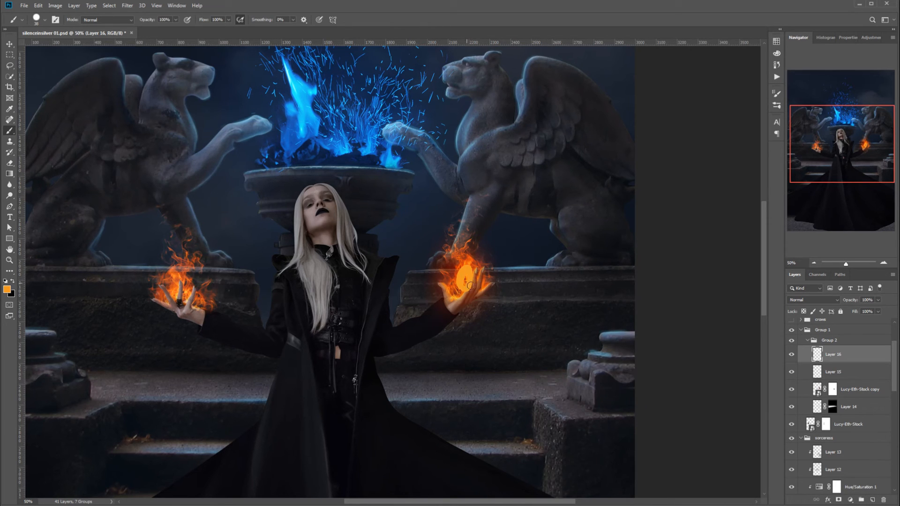
{"action": "key", "text": "ctrl+z"}
{"action": "mouse_move", "coordinate": [475, 288]}
{"action": "left_mouse_down"}
{"action": "mouse_move", "coordinate": [555, 382]}
{"action": "mouse_move", "coordinate": [539, 376]}
{"action": "mouse_move", "coordinate": [565, 392]}
{"action": "left_mouse_up"}
{"action": "mouse_move", "coordinate": [464, 287]}
{"action": "left_mouse_down"}
{"action": "mouse_move", "coordinate": [406, 429]}
{"action": "mouse_move", "coordinate": [409, 441]}
{"action": "mouse_move", "coordinate": [425, 415]}
{"action": "left_mouse_up"}
{"action": "mouse_move", "coordinate": [463, 285]}
{"action": "left_mouse_down"}
{"action": "mouse_move", "coordinate": [419, 331]}
{"action": "mouse_move", "coordinate": [435, 326]}
{"action": "left_mouse_up"}
{"action": "mouse_move", "coordinate": [468, 281]}
{"action": "left_mouse_down"}
{"action": "mouse_move", "coordinate": [390, 286]}
{"action": "mouse_move", "coordinate": [407, 279]}
{"action": "left_mouse_up"}
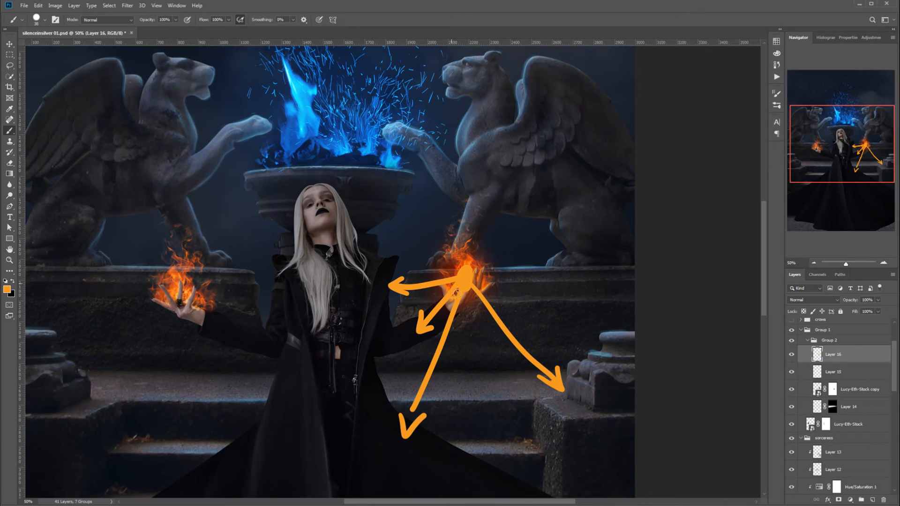
{"action": "mouse_move", "coordinate": [465, 272]}
{"action": "left_mouse_down"}
{"action": "mouse_move", "coordinate": [361, 240]}
{"action": "mouse_move", "coordinate": [373, 238]}
{"action": "left_mouse_up"}
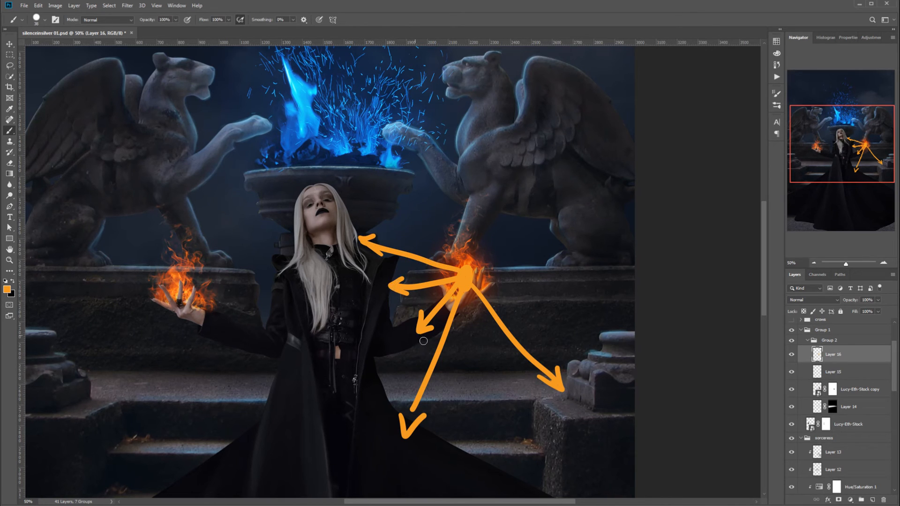
- On a new layer, use blue sampled from the fire to draw a downward arrow and mark the light on her hair, shoulders and face
{"action": "left_click", "coordinate": [871, 501]}
{"action": "left_click", "coordinate": [322, 125], "text": "alt"}
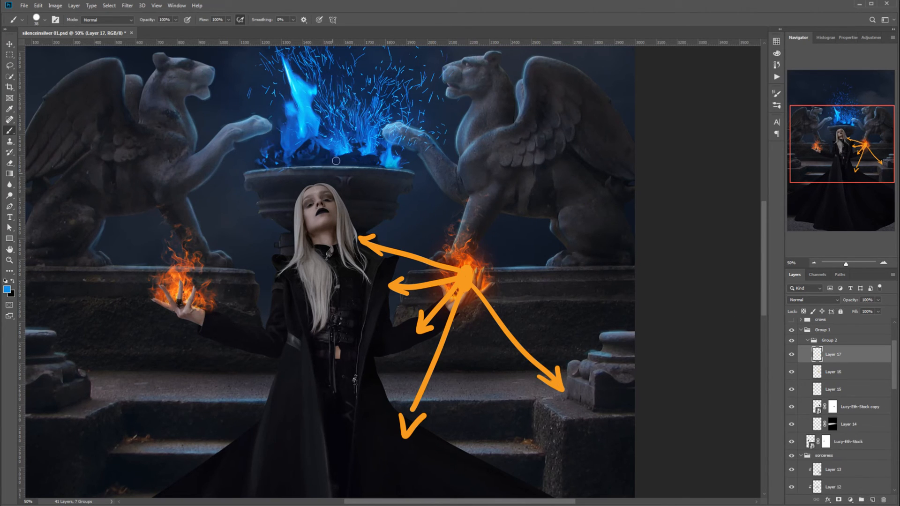
{"action": "left_click_drag", "start_coordinate": [317, 125], "coordinate": [319, 187]}
{"action": "left_click_drag", "start_coordinate": [328, 175], "coordinate": [318, 187]}
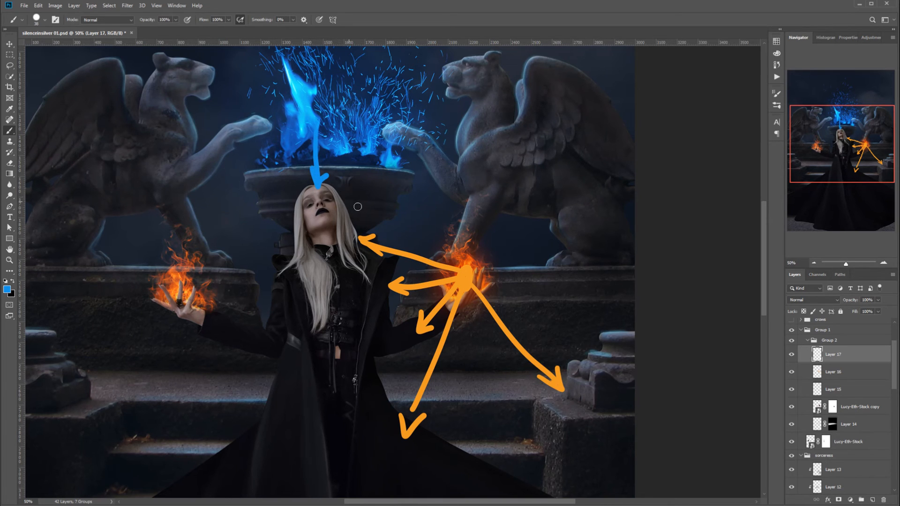
{"action": "mouse_move", "coordinate": [334, 192]}
{"action": "left_mouse_down"}
{"action": "mouse_move", "coordinate": [362, 238]}
{"action": "mouse_move", "coordinate": [395, 256]}
{"action": "left_mouse_up"}
{"action": "mouse_move", "coordinate": [307, 187]}
{"action": "left_mouse_down"}
{"action": "mouse_move", "coordinate": [291, 257]}
{"action": "mouse_move", "coordinate": [272, 255]}
{"action": "mouse_move", "coordinate": [278, 269]}
{"action": "left_mouse_up"}
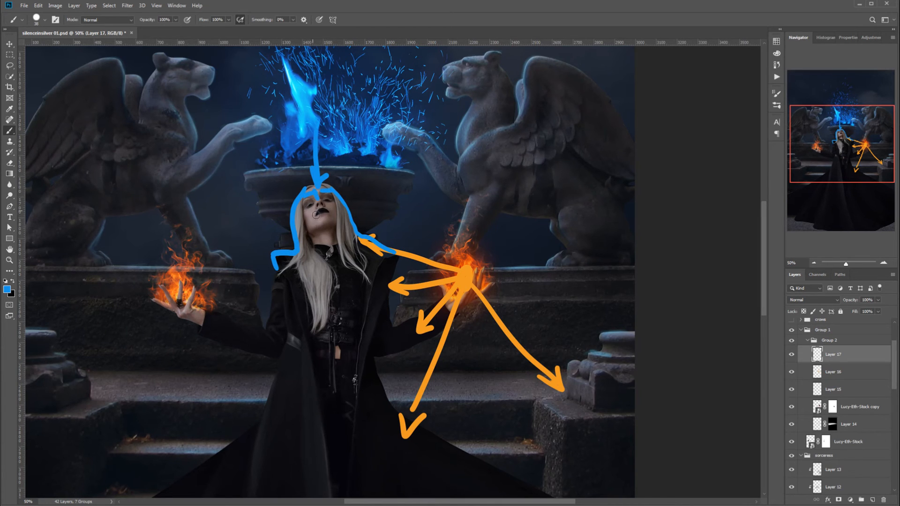
{"action": "left_click_drag", "start_coordinate": [337, 206], "coordinate": [328, 205]}
- On Layer 16, mark orange light strokes along the side of the woman's hair facing the right-hand flame
{"action": "left_click", "coordinate": [833, 370]}
{"action": "left_click", "coordinate": [463, 282], "text": "alt"}
{"action": "mouse_move", "coordinate": [343, 212]}
{"action": "left_mouse_down"}
{"action": "mouse_move", "coordinate": [350, 257]}
{"action": "mouse_move", "coordinate": [366, 263]}
{"action": "left_mouse_up"}
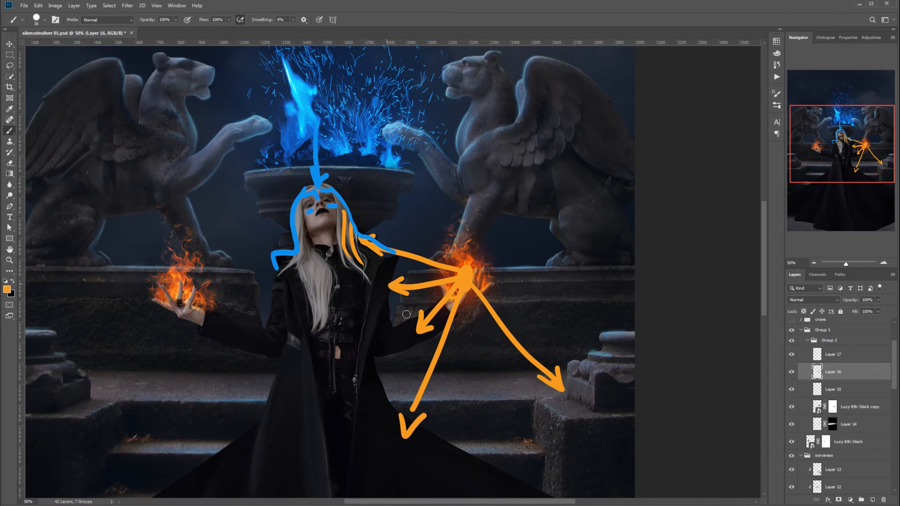
- Touch up the blue hair marks on Layer 17 and hide Layers 17 and 16
{"action": "left_click", "coordinate": [347, 205], "text": "alt"}
{"action": "left_click", "coordinate": [846, 358]}
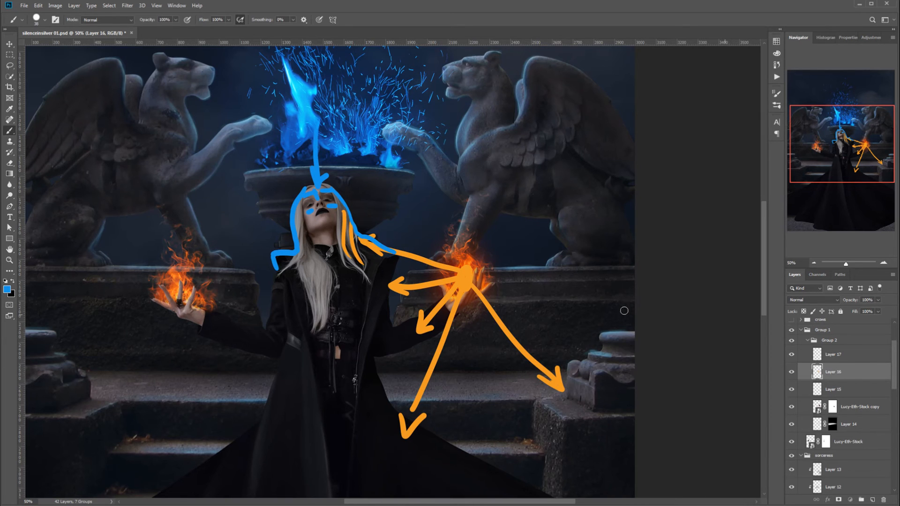
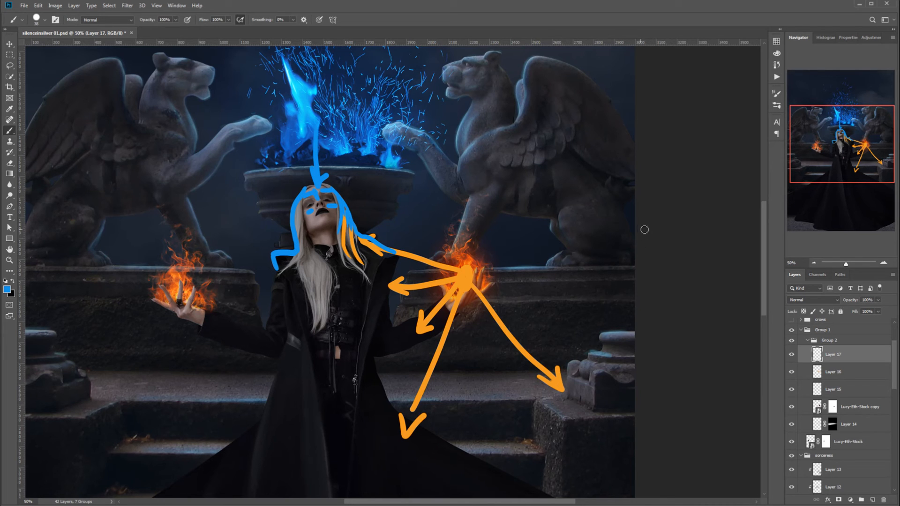
{"action": "left_click", "coordinate": [792, 355]}
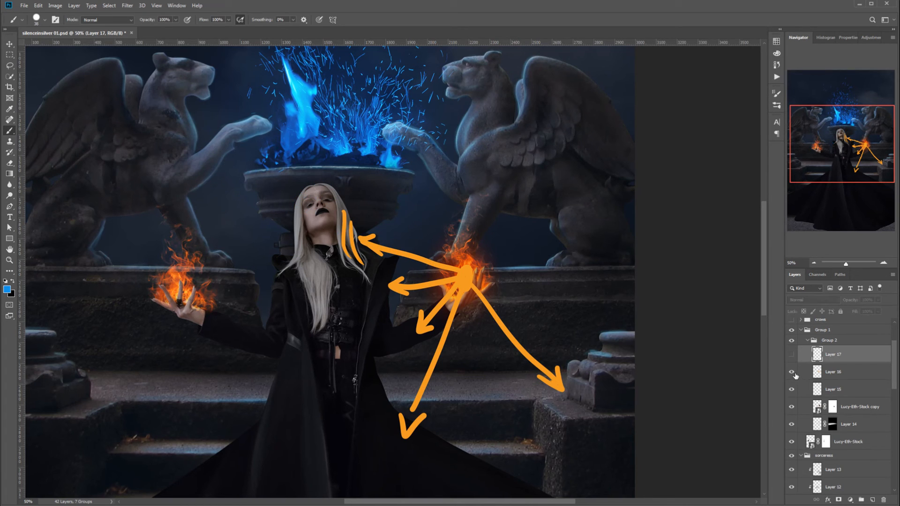
{"action": "left_click", "coordinate": [791, 371]}
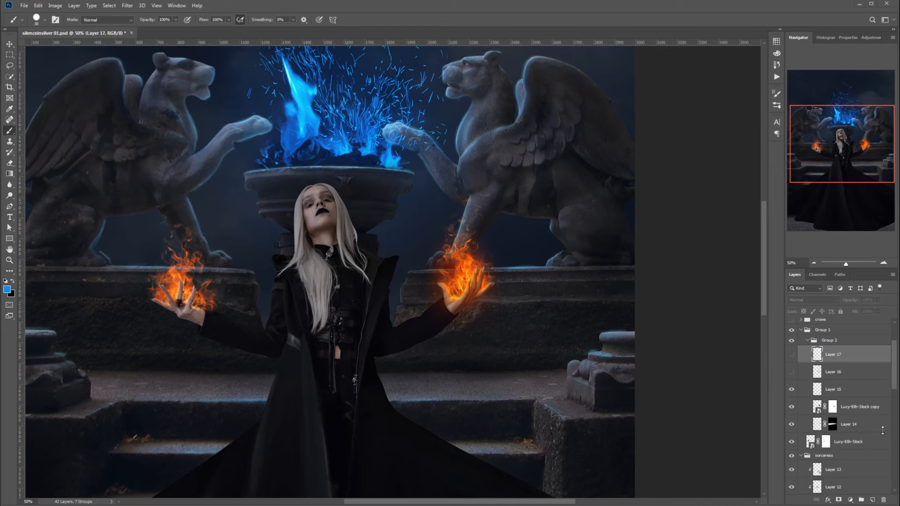
- Place the left-hand flame layer Lucy-Eth-Stock in a new group and add an empty layer above it
{"action": "double_click", "coordinate": [884, 263]}
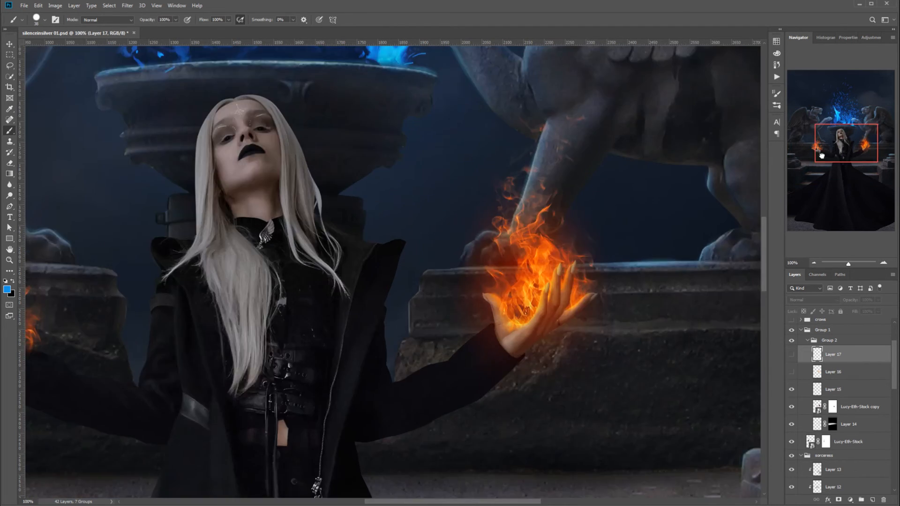
{"action": "left_click_drag", "start_coordinate": [821, 155], "coordinate": [799, 162]}
{"action": "left_click", "coordinate": [877, 387]}
{"action": "left_click", "coordinate": [851, 427]}
{"action": "left_click_drag", "start_coordinate": [839, 442], "coordinate": [861, 500]}
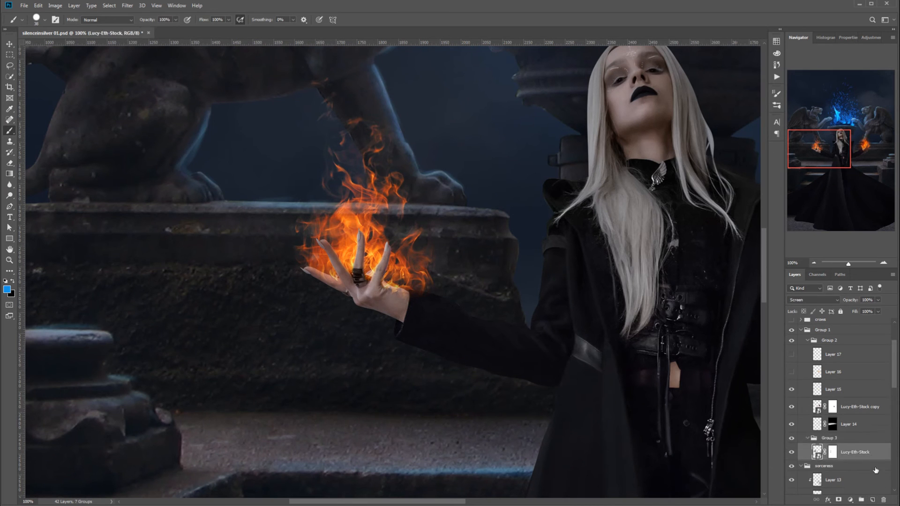
{"action": "left_click", "coordinate": [872, 500]}
- Duplicate the Layer 14 glow, remove the copy's layer mask and move it beneath Lucy-Eth-Stock in Group 3
{"action": "left_click", "coordinate": [856, 394]}
{"action": "left_click", "coordinate": [820, 426]}
{"action": "key", "text": "ctrl+j"}
{"action": "right_click", "coordinate": [834, 424]}
{"action": "left_click", "coordinate": [859, 441]}
{"action": "key", "text": "v"}
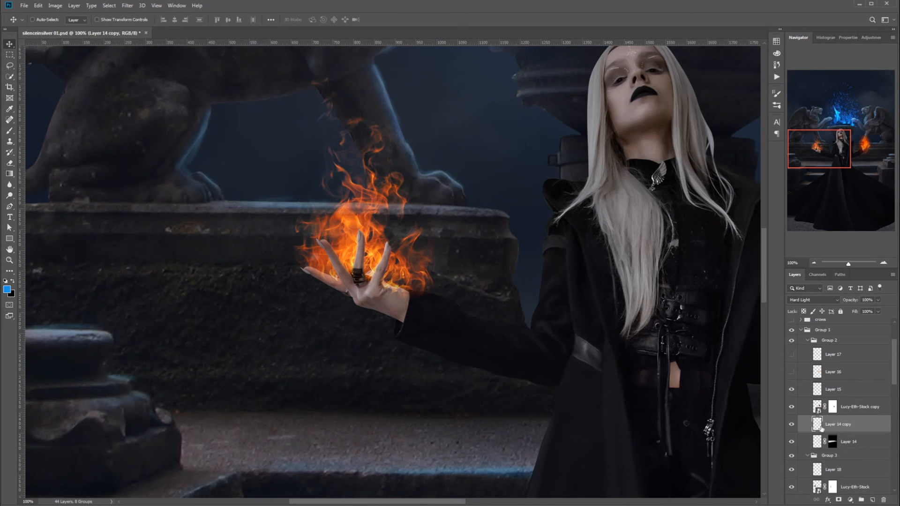
{"action": "left_click_drag", "start_coordinate": [844, 425], "coordinate": [822, 470]}
- Move the glow copy onto the left-hand flame and transform it to surround the hand and fire
{"action": "left_click_drag", "start_coordinate": [722, 300], "coordinate": [450, 329]}
{"action": "key", "text": "ctrl+t"}
{"action": "left_click_drag", "start_coordinate": [283, 122], "coordinate": [264, 126]}
{"action": "left_click_drag", "start_coordinate": [445, 122], "coordinate": [537, 124]}
{"action": "left_click_drag", "start_coordinate": [433, 176], "coordinate": [409, 163]}
{"action": "key", "text": "Return"}
{"action": "key", "text": "ctrl+t"}
{"action": "left_click_drag", "start_coordinate": [497, 225], "coordinate": [492, 205]}
{"action": "left_click_drag", "start_coordinate": [415, 245], "coordinate": [424, 244]}
{"action": "key", "text": "Return"}
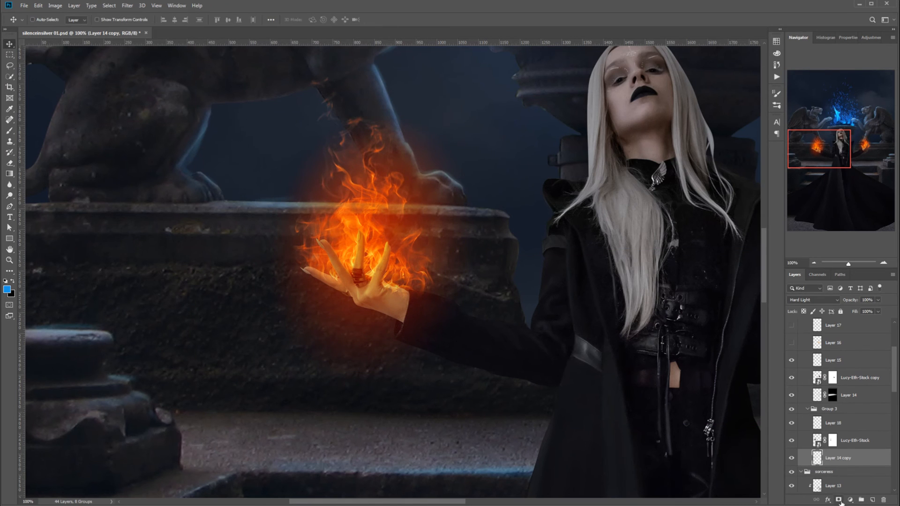
- Add a layer mask to the glow copy and fade its outer areas with the Gradient tool
{"action": "left_click", "coordinate": [838, 500]}
{"action": "key", "text": "g"}
{"action": "left_click_drag", "start_coordinate": [363, 255], "coordinate": [345, 349]}
{"action": "left_click_drag", "start_coordinate": [358, 280], "coordinate": [403, 69]}
- Set Layer 18 to Hard Light and prepare a smaller Brush with orange sampled from the left-hand flame
{"action": "left_click", "coordinate": [825, 427]}
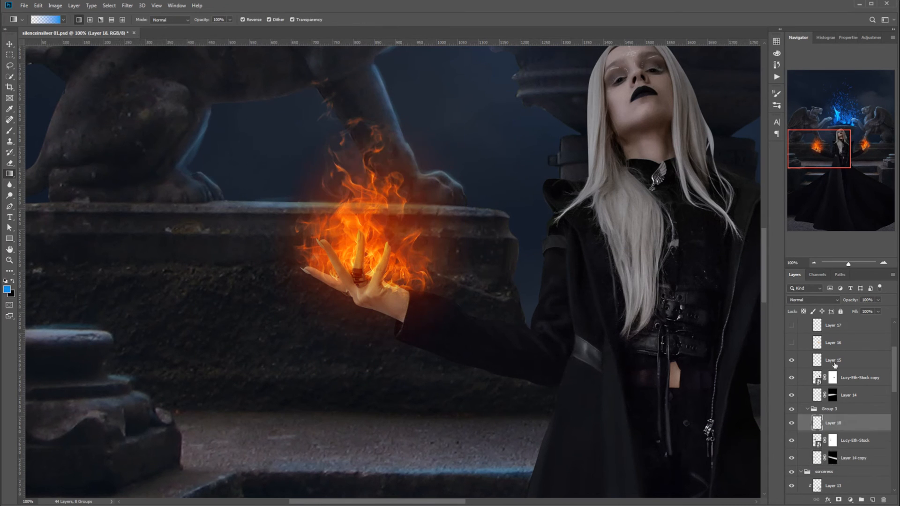
{"action": "left_click", "coordinate": [818, 300]}
{"action": "left_click", "coordinate": [804, 413]}
{"action": "left_click", "coordinate": [334, 272], "text": "alt"}
{"action": "right_click", "coordinate": [454, 287]}
{"action": "key", "text": "b"}
{"action": "right_click", "coordinate": [182, 199]}
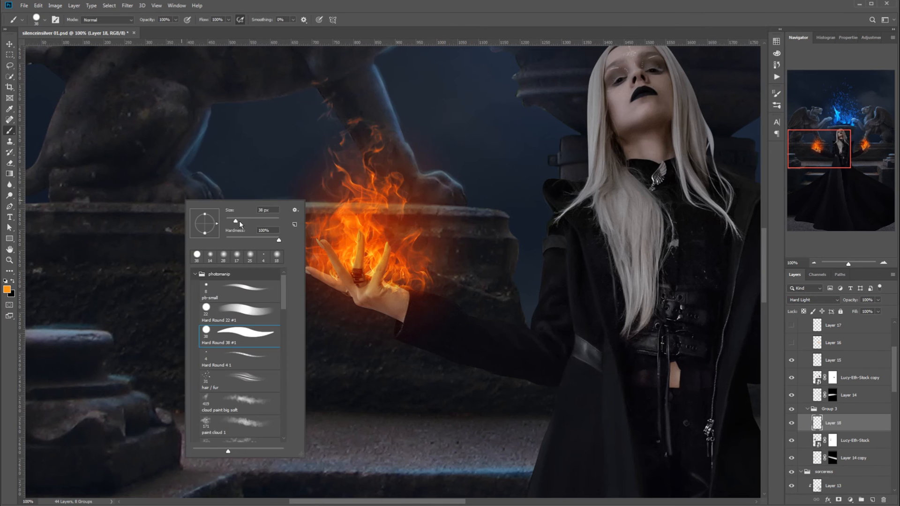
{"action": "left_click_drag", "start_coordinate": [235, 220], "coordinate": [229, 220]}
{"action": "key", "text": "ctrl+plus"}
{"action": "key", "text": "ctrl+plus"}
- Try a 9 px orange stroke along the edge of the burning hand's index finger
{"action": "right_click", "coordinate": [341, 213]}
{"action": "left_click_drag", "start_coordinate": [389, 235], "coordinate": [387, 235]}
{"action": "left_click_drag", "start_coordinate": [375, 183], "coordinate": [333, 293]}
- Revert the trial finger stroke and change the brush to Hard Round 22 #1 at 7 px
{"action": "right_click", "coordinate": [364, 245]}
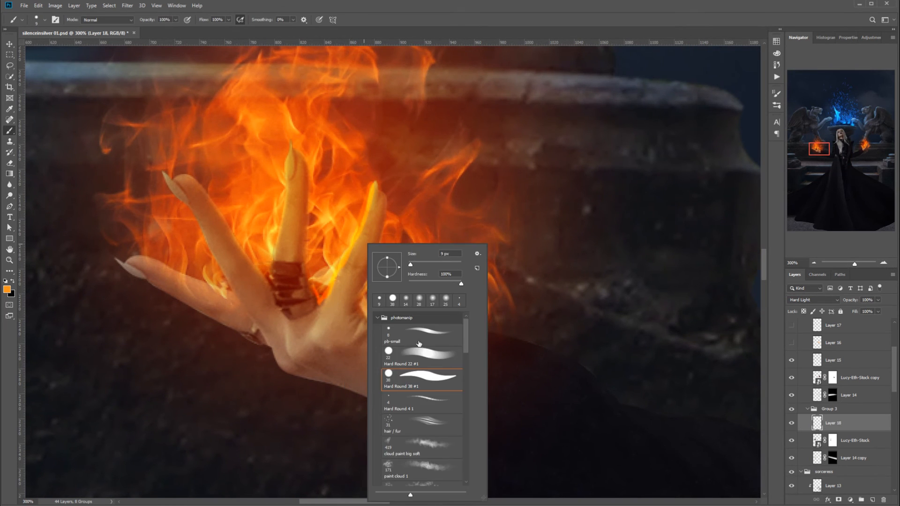
{"action": "left_click", "coordinate": [419, 357]}
{"action": "left_click_drag", "start_coordinate": [413, 265], "coordinate": [411, 266]}
{"action": "left_click", "coordinate": [777, 65]}
{"action": "left_click", "coordinate": [686, 101]}
{"action": "left_click", "coordinate": [776, 65]}
{"action": "right_click", "coordinate": [359, 205]}
{"action": "left_click_drag", "start_coordinate": [410, 230], "coordinate": [408, 230]}
{"action": "key", "text": "Return"}
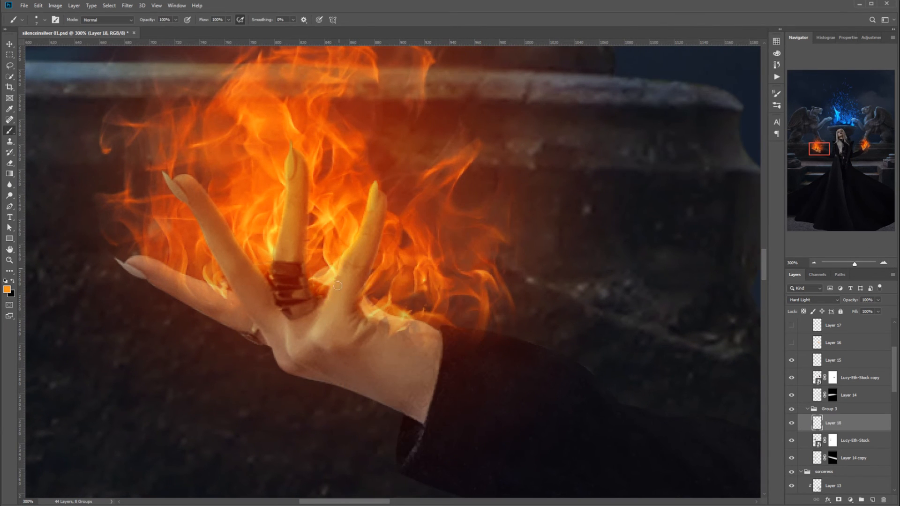
- Paint orange rim light on Layer 18 along the fingers, ring, palm and wrist of the left-hand flame
{"action": "left_click_drag", "start_coordinate": [311, 302], "coordinate": [303, 241]}
{"action": "mouse_move", "coordinate": [309, 280]}
{"action": "left_mouse_down"}
{"action": "mouse_move", "coordinate": [315, 295]}
{"action": "mouse_move", "coordinate": [303, 305]}
{"action": "mouse_move", "coordinate": [313, 296]}
{"action": "left_mouse_up"}
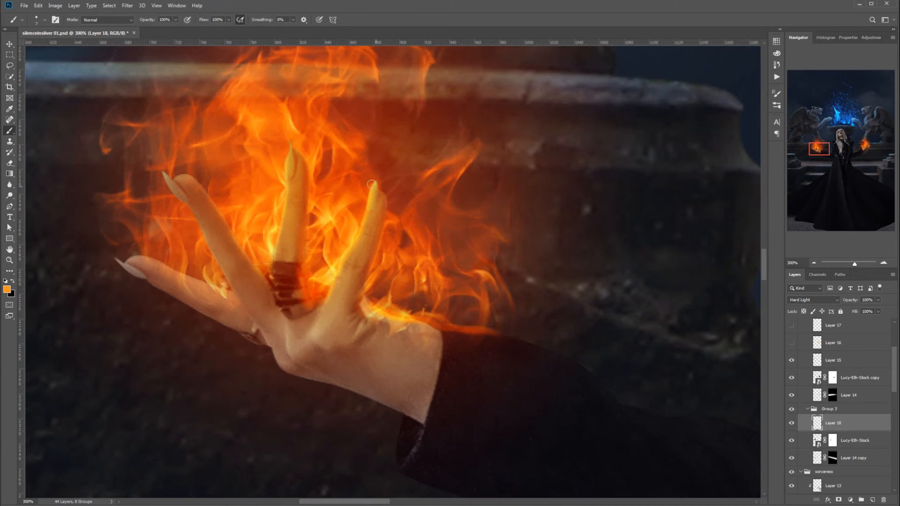
{"action": "right_click", "coordinate": [302, 234]}
{"action": "mouse_move", "coordinate": [197, 179]}
{"action": "left_mouse_down"}
{"action": "mouse_move", "coordinate": [271, 289]}
{"action": "mouse_move", "coordinate": [279, 284]}
{"action": "mouse_move", "coordinate": [278, 305]}
{"action": "left_mouse_up"}
{"action": "left_click_drag", "start_coordinate": [130, 257], "coordinate": [149, 260]}
{"action": "mouse_move", "coordinate": [180, 176]}
{"action": "left_mouse_down"}
{"action": "mouse_move", "coordinate": [189, 175]}
{"action": "mouse_move", "coordinate": [202, 228]}
{"action": "left_mouse_up"}
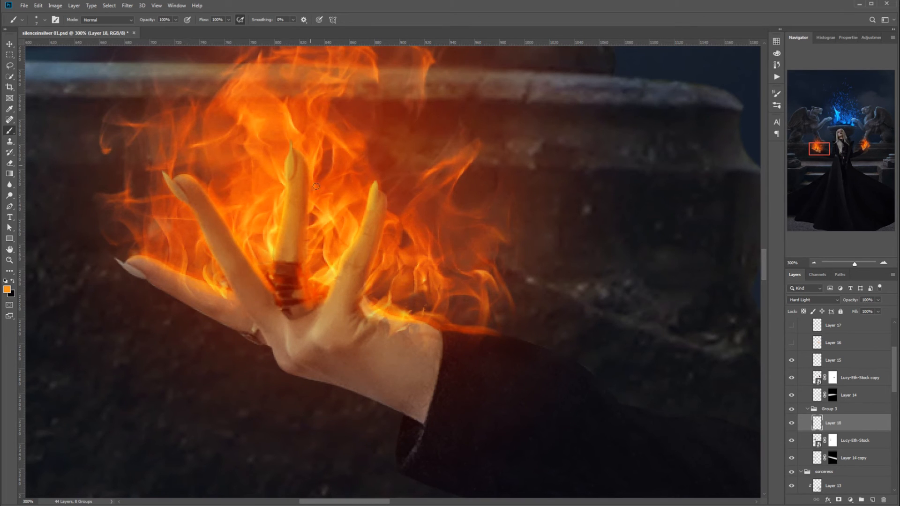
{"action": "left_click_drag", "start_coordinate": [294, 277], "coordinate": [310, 323]}
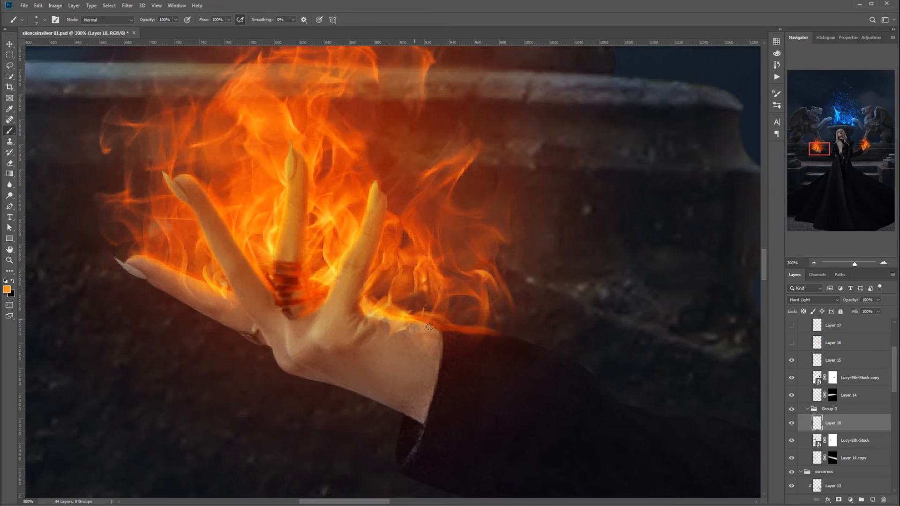
- Erase the excess orange along the sleeve edge beside the wrist
{"action": "key", "text": "e"}
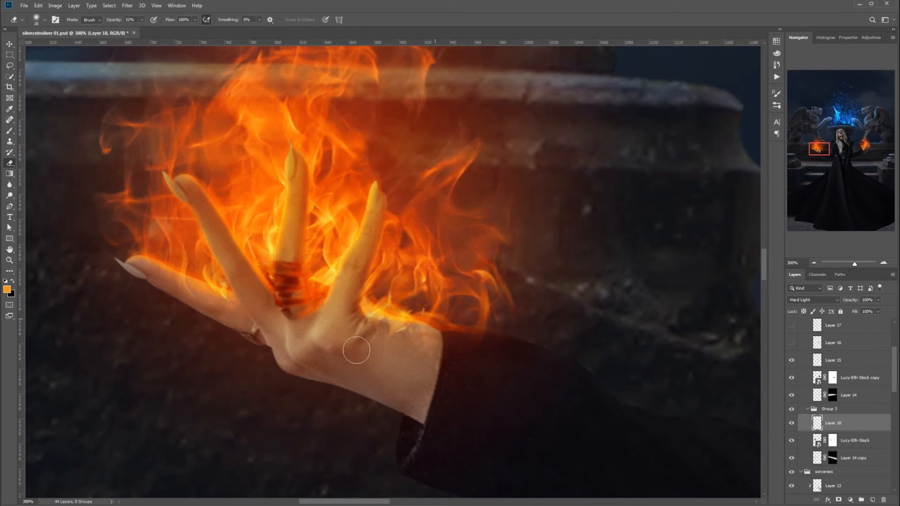
{"action": "left_click_drag", "start_coordinate": [466, 329], "coordinate": [523, 344]}
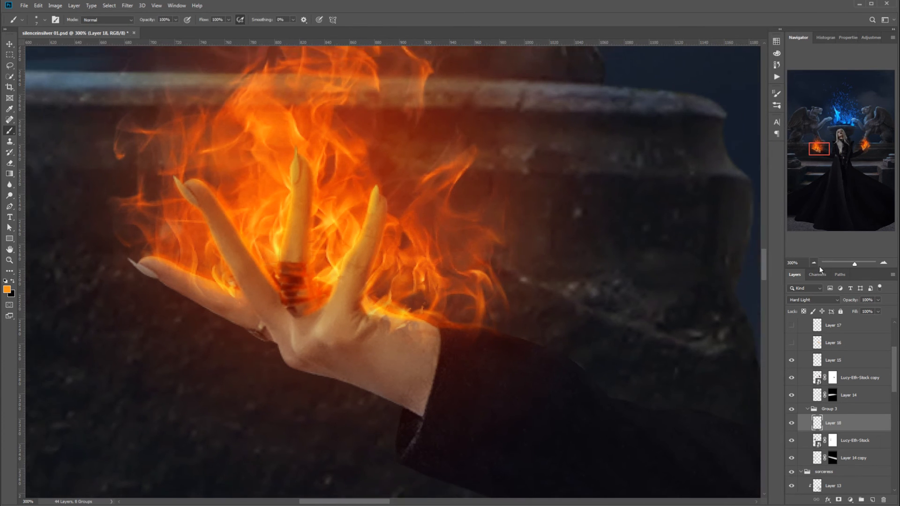
{"action": "left_click", "coordinate": [815, 263]}
{"action": "left_click", "coordinate": [814, 263]}
{"action": "left_click", "coordinate": [815, 263]}
{"action": "left_click_drag", "start_coordinate": [835, 172], "coordinate": [840, 168]}
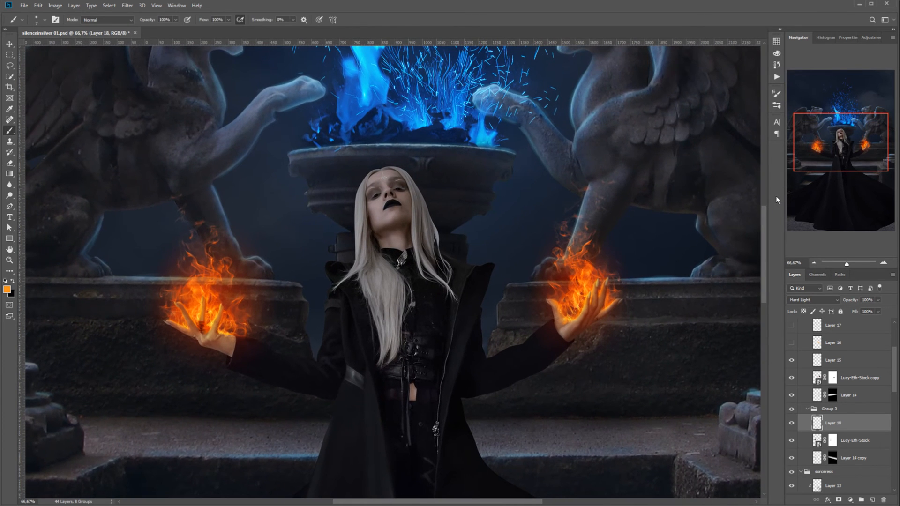
- Rename Group 1 as fire and its subgroups Group 2 and Group 3 as right and left, collapsing the groups
{"action": "left_click", "coordinate": [807, 409]}
{"action": "scroll", "coordinate": [845, 349], "scroll_direction": "up", "scroll_amount": 3}
{"action": "left_click", "coordinate": [807, 397]}
{"action": "left_click", "coordinate": [838, 398]}
{"action": "double_click", "coordinate": [822, 387]}
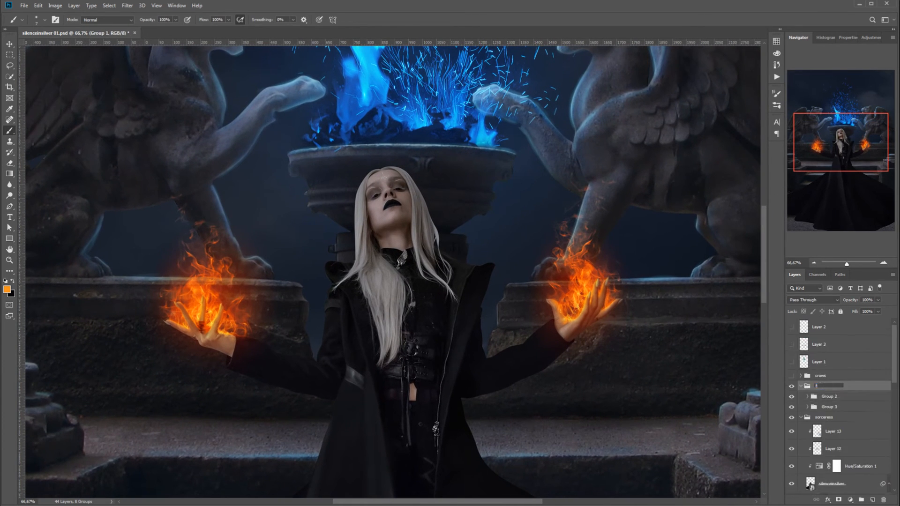
{"action": "type", "text": "fire"}
{"action": "key", "text": "Return"}
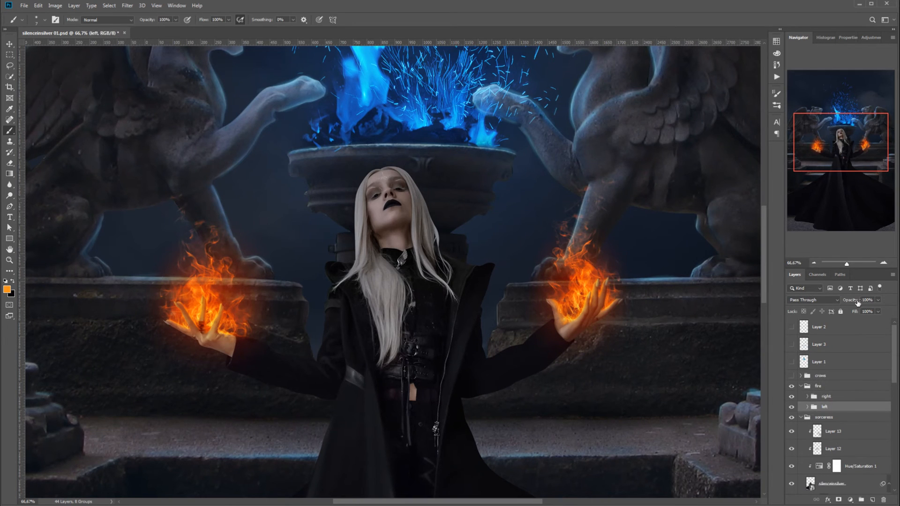
{"action": "left_click", "coordinate": [801, 386]}
- Create a Soft Light layer clipped above Layer 13 in the sorceress group, with blue sampled from the fire for a larger brush
{"action": "left_click", "coordinate": [873, 500]}
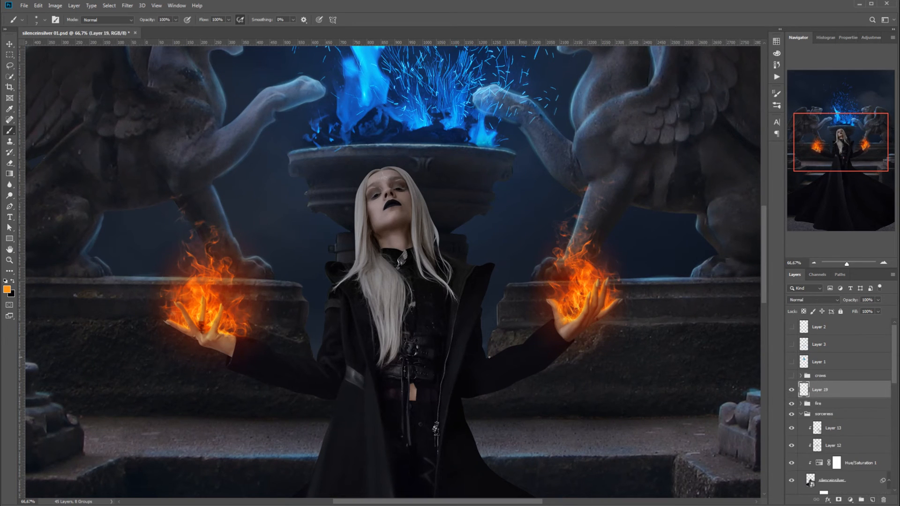
{"action": "left_click", "coordinate": [384, 86], "text": "alt"}
{"action": "right_click", "coordinate": [479, 215]}
{"action": "left_click_drag", "start_coordinate": [522, 237], "coordinate": [529, 237]}
{"action": "left_click_drag", "start_coordinate": [850, 388], "coordinate": [845, 419]}
{"action": "left_click", "coordinate": [845, 420], "text": "alt"}
{"action": "left_click", "coordinate": [814, 300]}
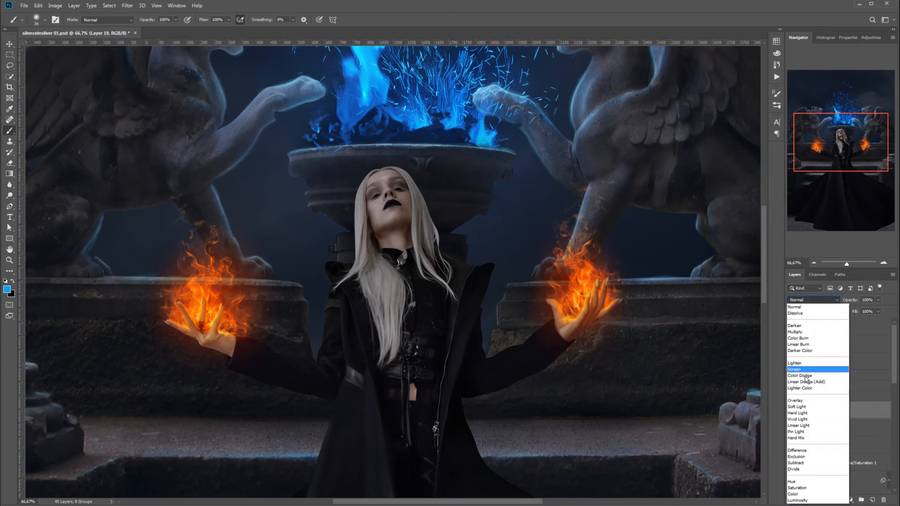
{"action": "left_click", "coordinate": [815, 408]}
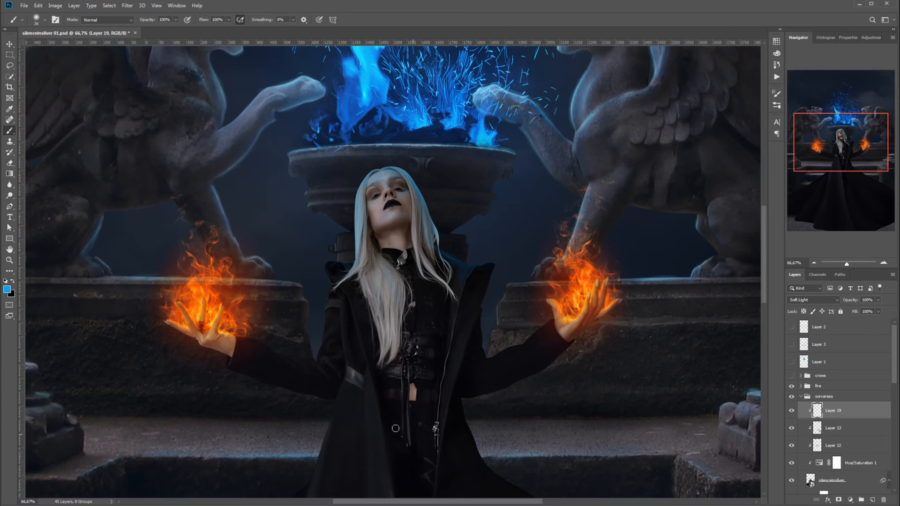
- Refine the blue light on the woman's hair and shoulders by alternating the Brush and Eraser on Layer 19
{"action": "key", "text": "e"}
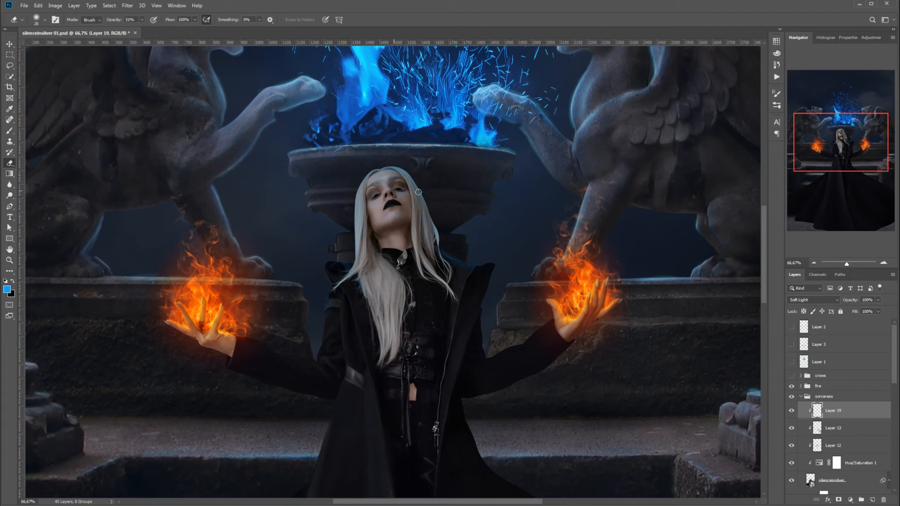
{"action": "key", "text": "b"}
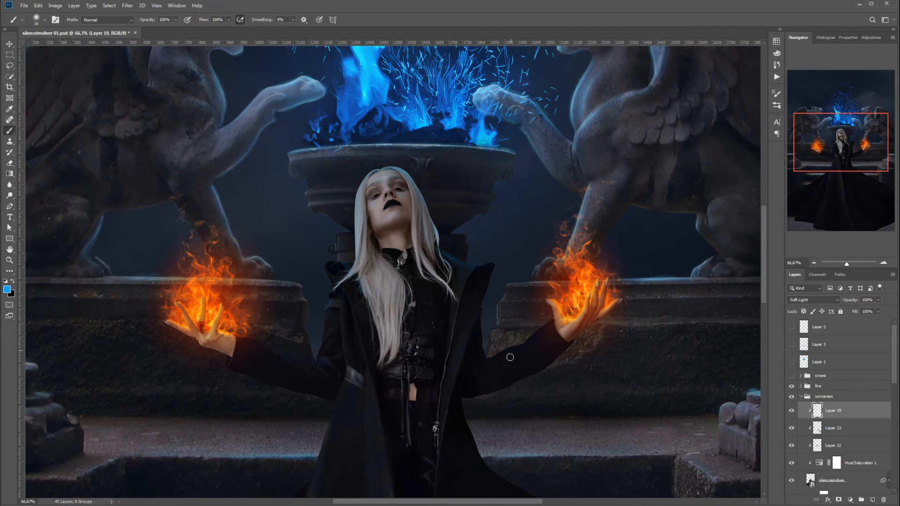
{"action": "key", "text": "e"}
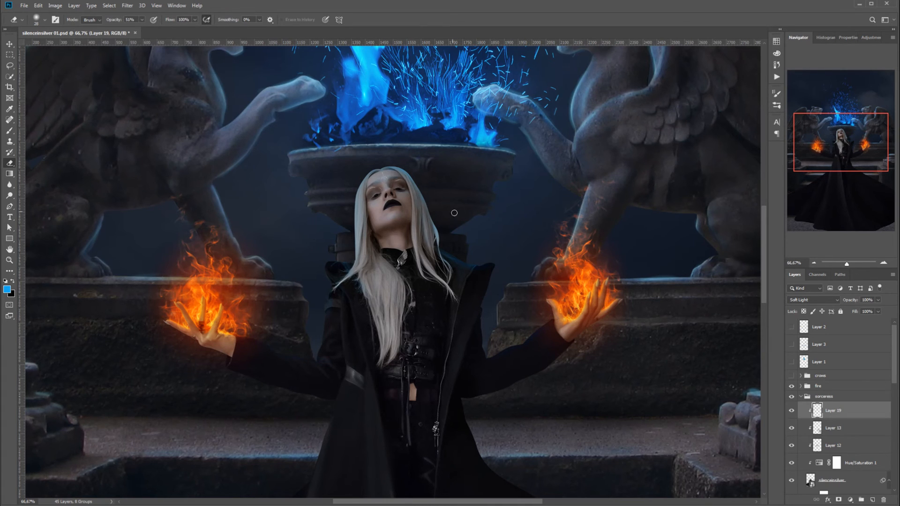
- Add a clipped layer above Layer 19 and paint orange sampled from the left-hand flame onto the sleeve by the right-hand flame
{"action": "left_click", "coordinate": [873, 501]}
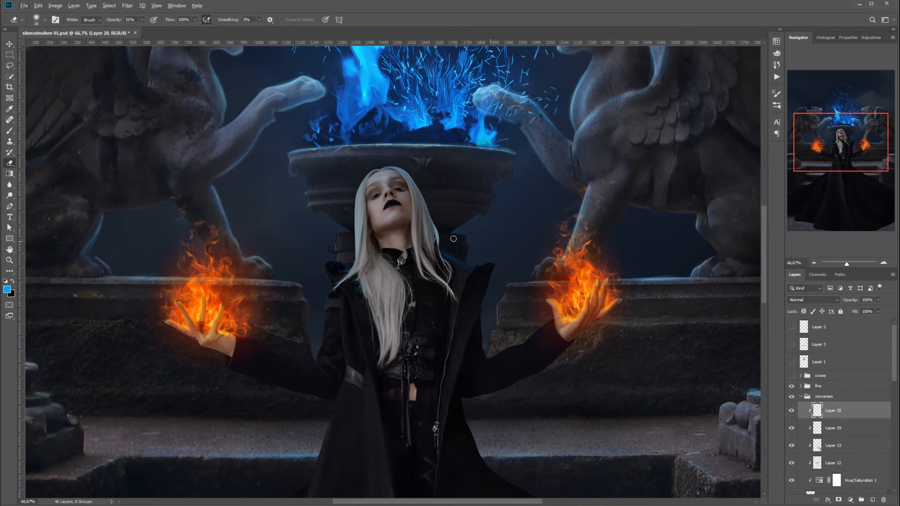
{"action": "key", "text": "b"}
{"action": "left_click", "coordinate": [228, 337], "text": "alt"}
{"action": "right_click", "coordinate": [464, 345]}
{"action": "left_click", "coordinate": [511, 361]}
{"action": "left_click", "coordinate": [549, 324]}
{"action": "left_click_drag", "start_coordinate": [549, 323], "coordinate": [494, 369]}
- Apply a Gaussian Blur with a radius of about 6 pixels to the orange sleeve light on Layer 20
{"action": "left_click", "coordinate": [127, 5]}
{"action": "mouse_move", "coordinate": [136, 97]}
{"action": "left_click", "coordinate": [86, 129]}
{"action": "left_click_drag", "start_coordinate": [581, 237], "coordinate": [562, 239]}
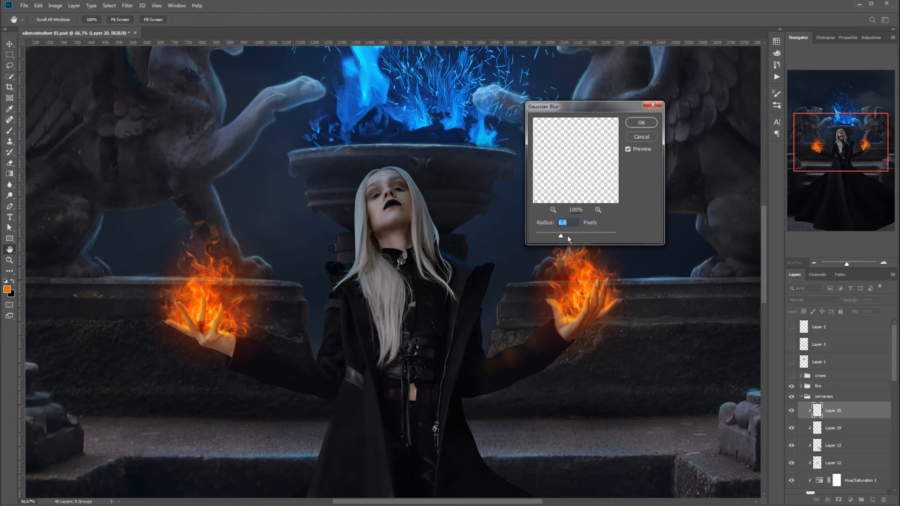
{"action": "key", "text": "Return"}
- Set Layer 20 to Screen blending and reduce its opacity to about 25%
{"action": "left_click", "coordinate": [877, 300]}
{"action": "left_click", "coordinate": [813, 299]}
{"action": "left_click", "coordinate": [807, 368]}
{"action": "left_click", "coordinate": [877, 300]}
{"action": "left_click_drag", "start_coordinate": [878, 310], "coordinate": [850, 310]}
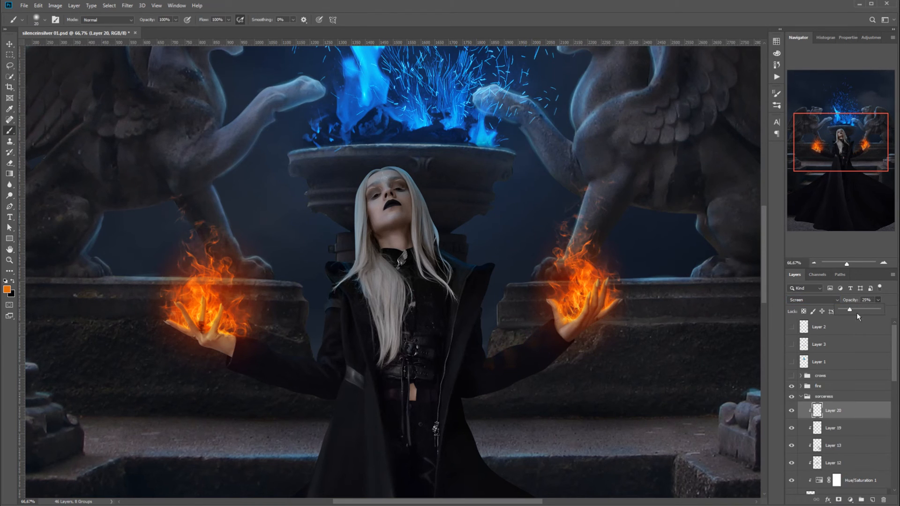
{"action": "left_click", "coordinate": [653, 289]}
- Add a Soft Light layer clipped above Layer 20 and start painting orange with a small soft brush
{"action": "key", "text": "e"}
{"action": "key", "text": "b"}
{"action": "key", "text": "ctrl+shift+alt+n"}
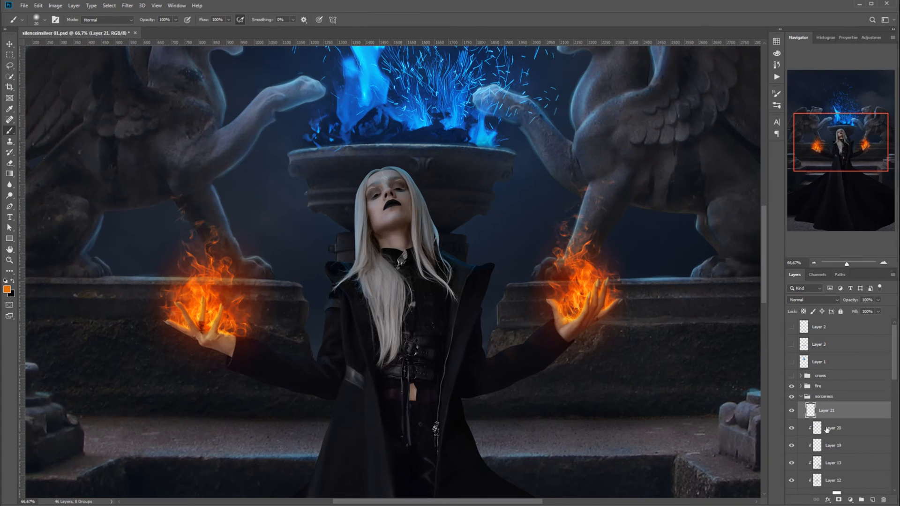
{"action": "left_click", "coordinate": [814, 300]}
{"action": "left_click", "coordinate": [800, 408]}
{"action": "right_click", "coordinate": [604, 341]}
{"action": "left_click_drag", "start_coordinate": [659, 366], "coordinate": [657, 365]}
{"action": "left_click", "coordinate": [552, 324]}
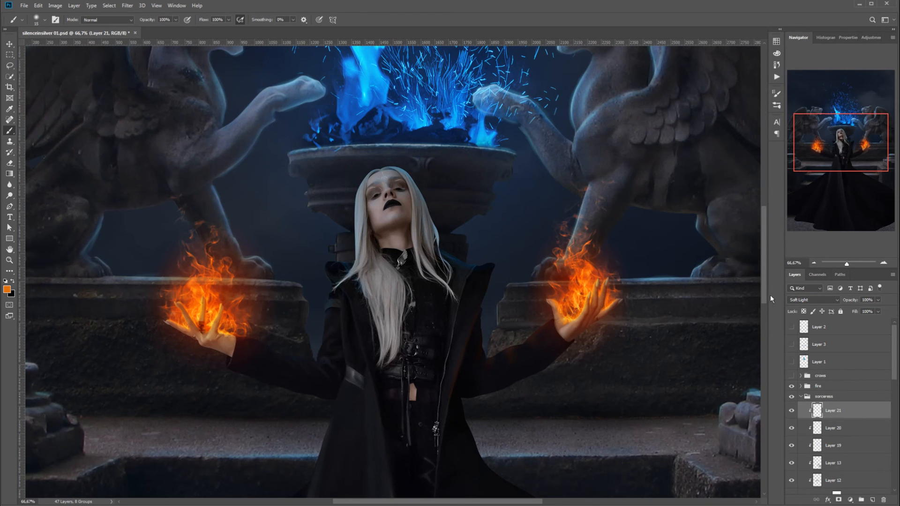
- Paint orange light with a larger brush along the front edge and folds of the coat below the waist
{"action": "scroll", "coordinate": [249, 269], "scroll_direction": "down", "scroll_amount": 3}
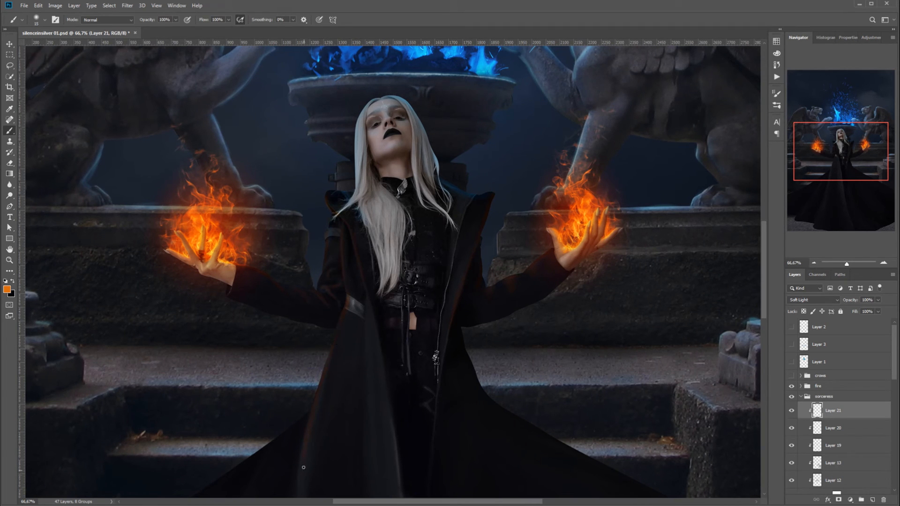
{"action": "right_click", "coordinate": [371, 347]}
{"action": "left_click", "coordinate": [428, 356]}
{"action": "left_click_drag", "start_coordinate": [376, 346], "coordinate": [376, 440]}
{"action": "left_click_drag", "start_coordinate": [341, 328], "coordinate": [326, 387]}
- Paint broad orange light over both sides of the spread coat skirt with a much larger soft brush
{"action": "left_click_drag", "start_coordinate": [764, 311], "coordinate": [771, 335]}
{"action": "right_click", "coordinate": [592, 282]}
{"action": "left_click", "coordinate": [669, 299]}
{"action": "left_click_drag", "start_coordinate": [490, 300], "coordinate": [686, 412]}
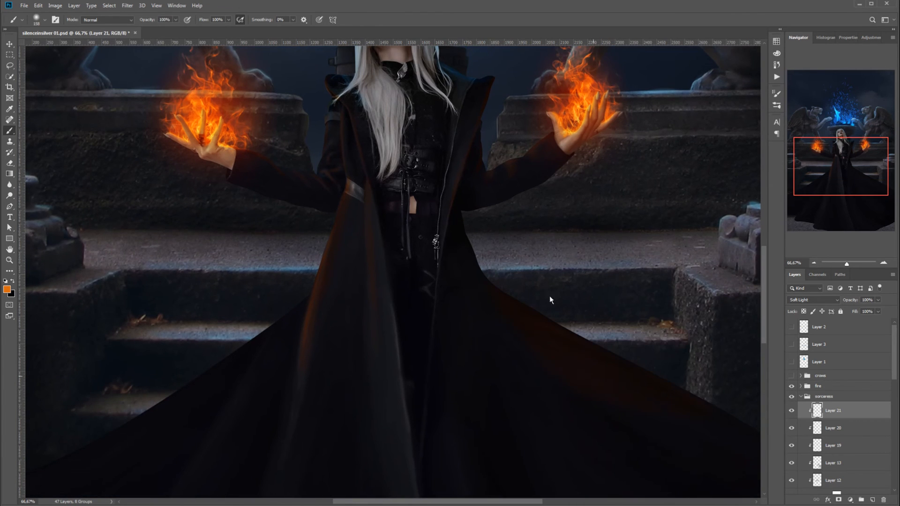
{"action": "left_click_drag", "start_coordinate": [511, 323], "coordinate": [775, 436]}
{"action": "key", "text": "ctrl+minus"}
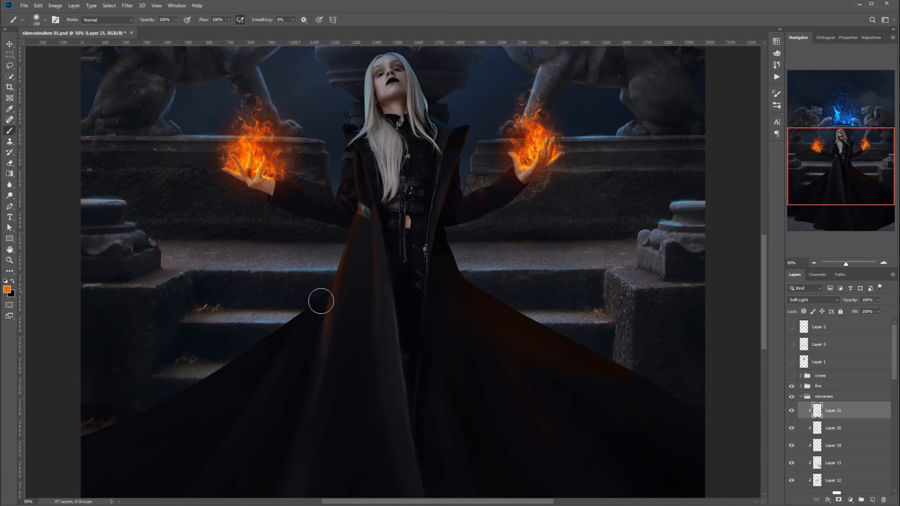
{"action": "mouse_move", "coordinate": [335, 319]}
{"action": "left_mouse_down"}
{"action": "mouse_move", "coordinate": [336, 351]}
{"action": "mouse_move", "coordinate": [307, 436]}
{"action": "left_mouse_up"}
- Soften the orange light on the skirt with a 190 px Eraser, leaving only a faint tint
{"action": "left_click", "coordinate": [10, 163]}
{"action": "right_click", "coordinate": [339, 357]}
{"action": "left_click", "coordinate": [420, 358]}
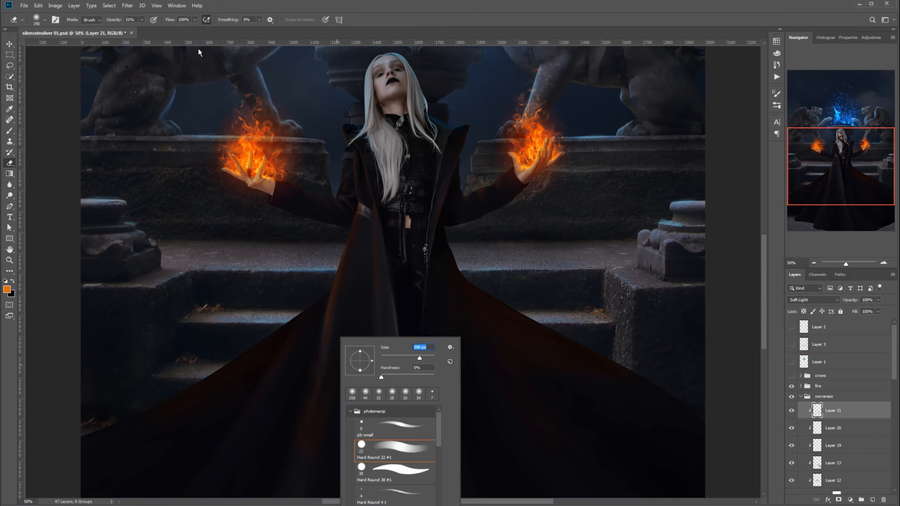
{"action": "left_click", "coordinate": [199, 50]}
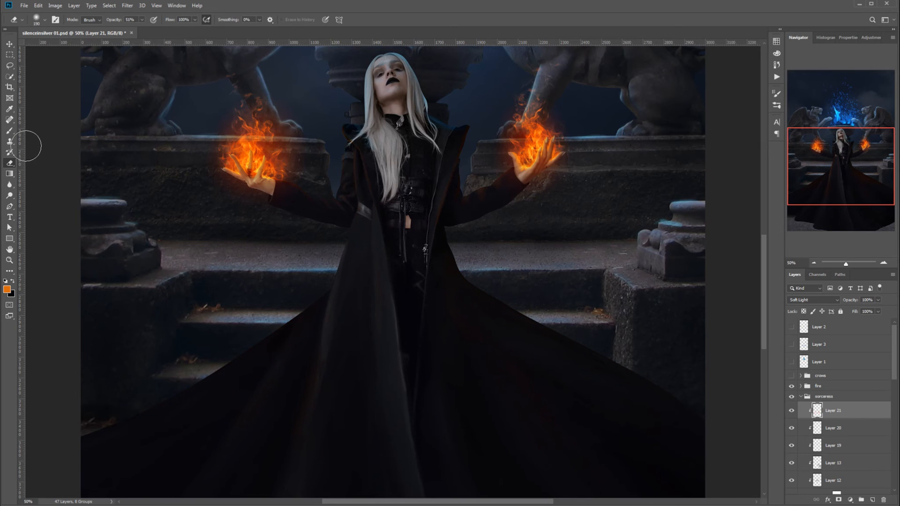
{"action": "left_click", "coordinate": [14, 134]}
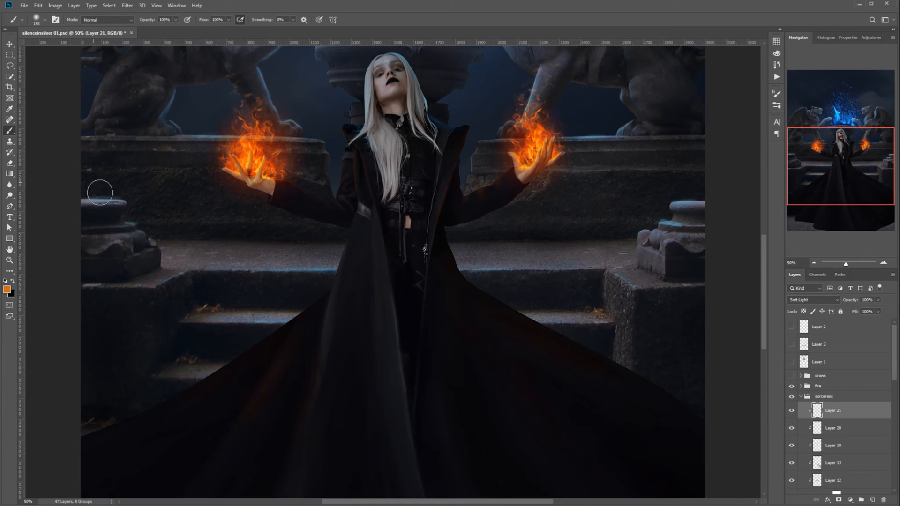
{"action": "key", "text": "e"}
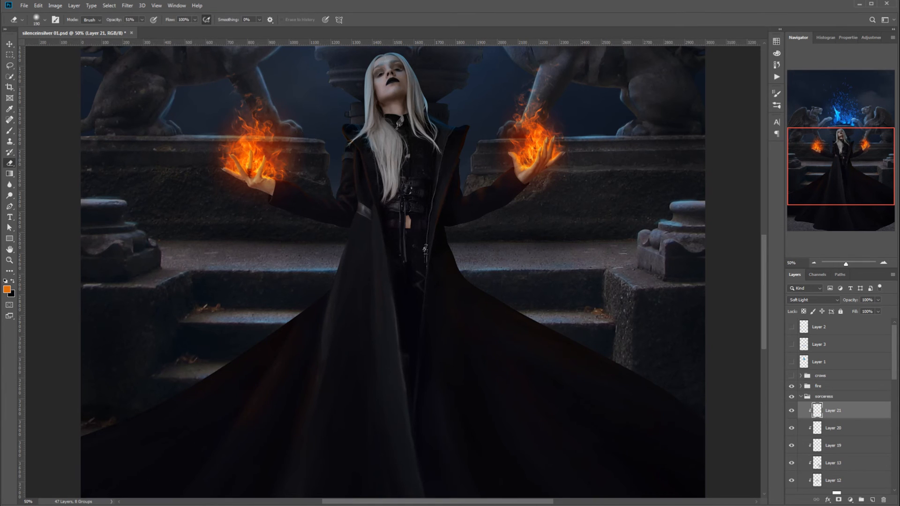
{"action": "right_click", "coordinate": [305, 395]}
{"action": "double_click", "coordinate": [305, 395]}
- Erase excess orange along the coat collar beside the right-hand flame with a smaller Eraser
{"action": "key", "text": "b"}
{"action": "right_click", "coordinate": [374, 344]}
{"action": "key", "text": "Escape"}
{"action": "key", "text": "e"}
{"action": "left_click_drag", "start_coordinate": [465, 130], "coordinate": [462, 224]}
- Add a clipped layer above Hue/Saturation 1, name it shadows and set it to Multiply
{"action": "scroll", "coordinate": [886, 386], "scroll_direction": "down", "scroll_amount": 5}
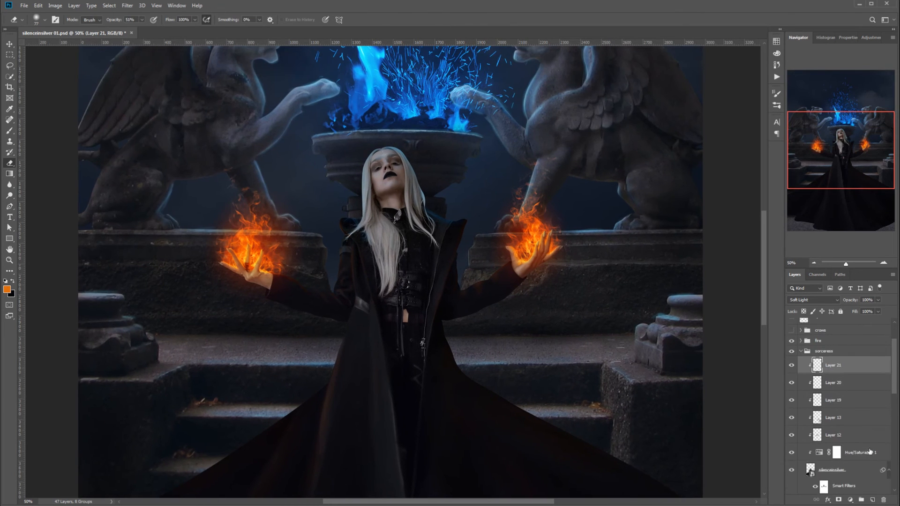
{"action": "left_click", "coordinate": [869, 452]}
{"action": "key", "text": "ctrl+alt+shift+n"}
{"action": "double_click", "coordinate": [833, 452]}
{"action": "type", "text": "shadows"}
{"action": "key", "text": "Return"}
{"action": "left_click", "coordinate": [813, 300]}
{"action": "left_click", "coordinate": [802, 334]}
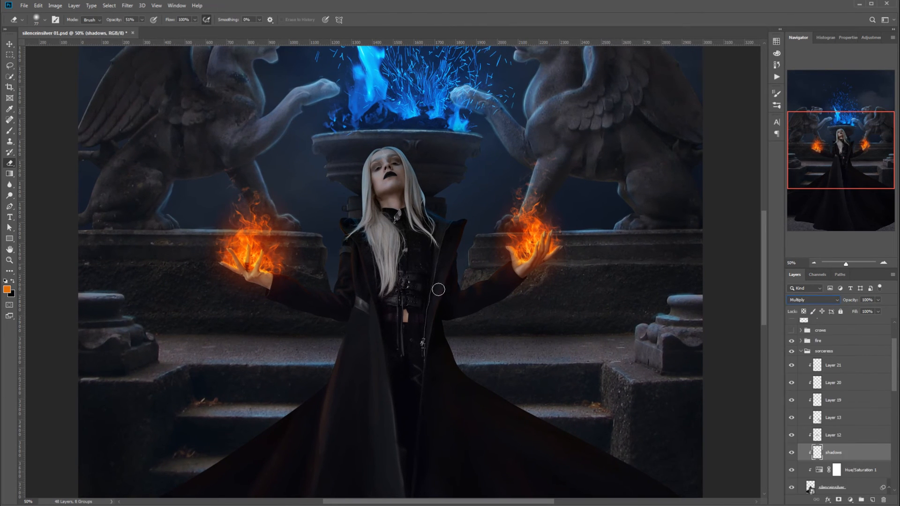
- Prepare the Brush for shadow painting with a near-black foreground colour based on the coat
{"action": "left_click", "coordinate": [12, 133]}
{"action": "left_click", "coordinate": [439, 263], "text": "alt"}
{"action": "right_click", "coordinate": [440, 251]}
{"action": "left_click", "coordinate": [7, 290]}
{"action": "left_click", "coordinate": [616, 394]}
{"action": "left_click", "coordinate": [775, 298]}
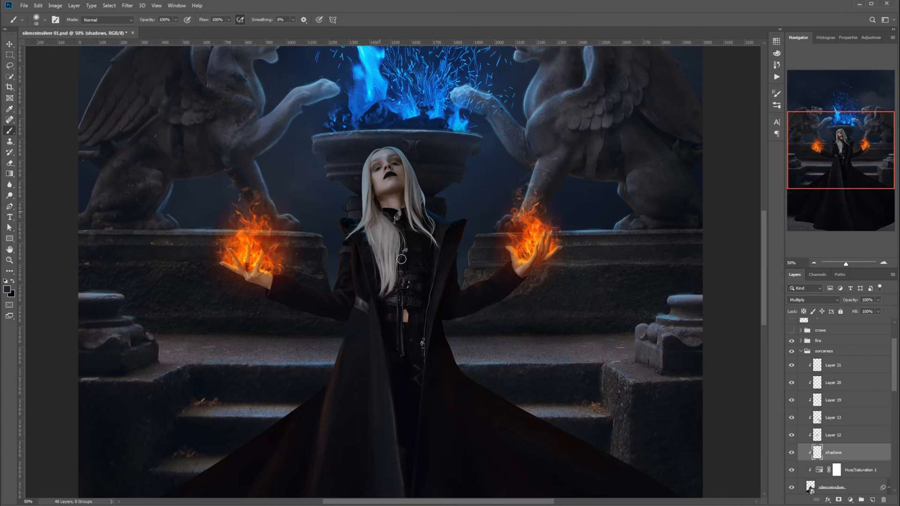
- Paint shadows into the woman's hair and around her neck, switching between Brush and Eraser
{"action": "left_click_drag", "start_coordinate": [387, 222], "coordinate": [401, 278]}
{"action": "mouse_move", "coordinate": [389, 283]}
{"action": "left_mouse_down"}
{"action": "mouse_move", "coordinate": [375, 219]}
{"action": "mouse_move", "coordinate": [388, 254]}
{"action": "left_mouse_up"}
{"action": "mouse_move", "coordinate": [402, 213]}
{"action": "left_mouse_down"}
{"action": "mouse_move", "coordinate": [388, 199]}
{"action": "mouse_move", "coordinate": [409, 227]}
{"action": "left_mouse_up"}
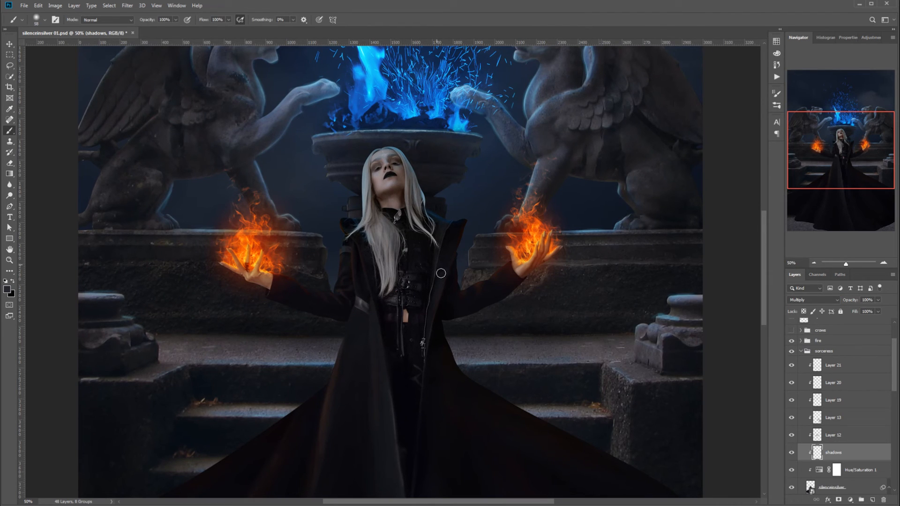
{"action": "left_click_drag", "start_coordinate": [415, 189], "coordinate": [418, 211]}
{"action": "key", "text": "e"}
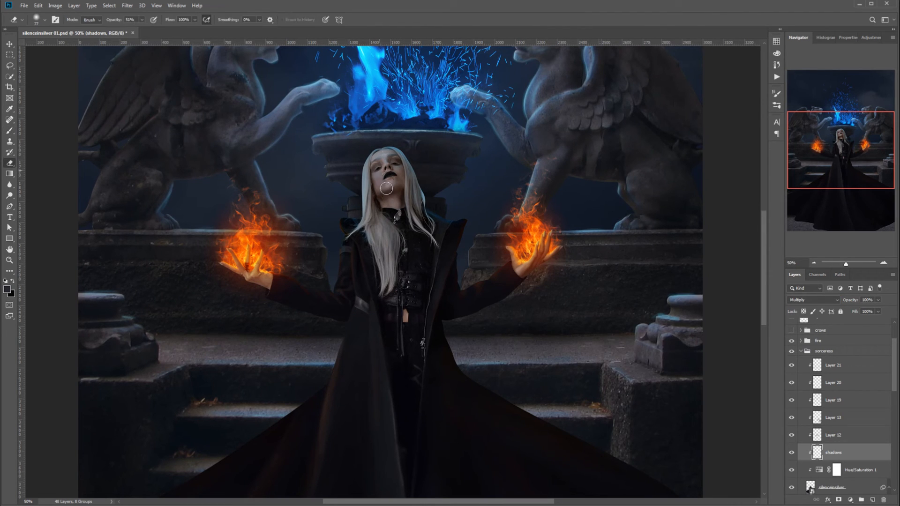
{"action": "left_click", "coordinate": [9, 130]}
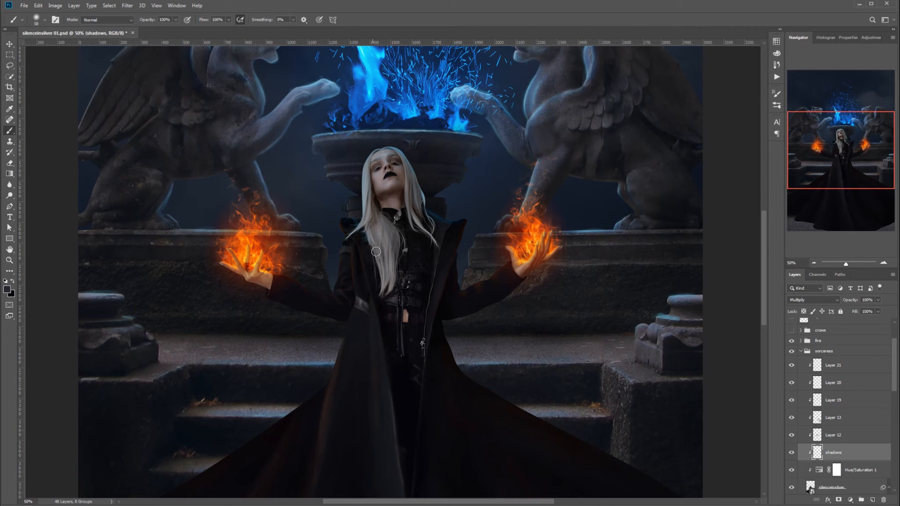
{"action": "left_click_drag", "start_coordinate": [366, 195], "coordinate": [367, 176]}
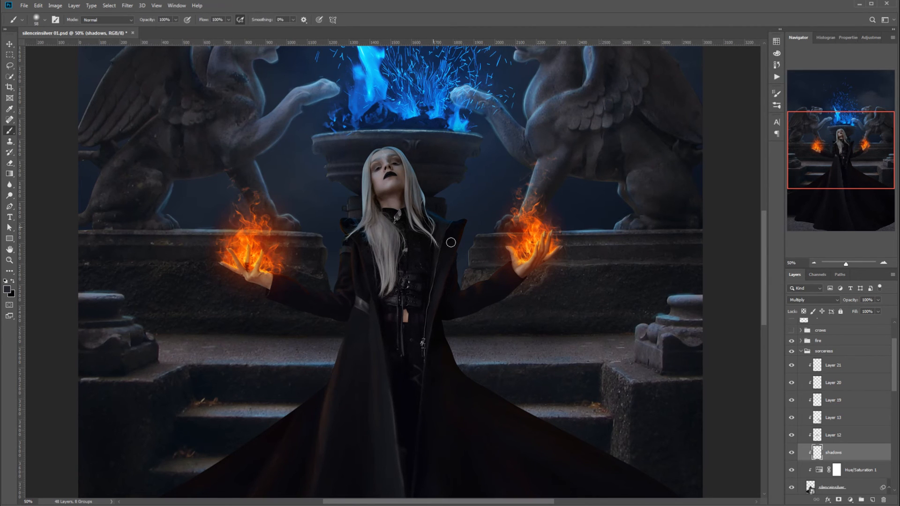
- Darken the centre of the coat and skirt on the shadows layer with a much larger soft brush
{"action": "left_click", "coordinate": [814, 263]}
{"action": "left_click", "coordinate": [814, 263]}
{"action": "left_click", "coordinate": [814, 263]}
{"action": "right_click", "coordinate": [448, 308]}
{"action": "left_click_drag", "start_coordinate": [473, 328], "coordinate": [502, 328]}
{"action": "left_click_drag", "start_coordinate": [425, 471], "coordinate": [394, 301]}
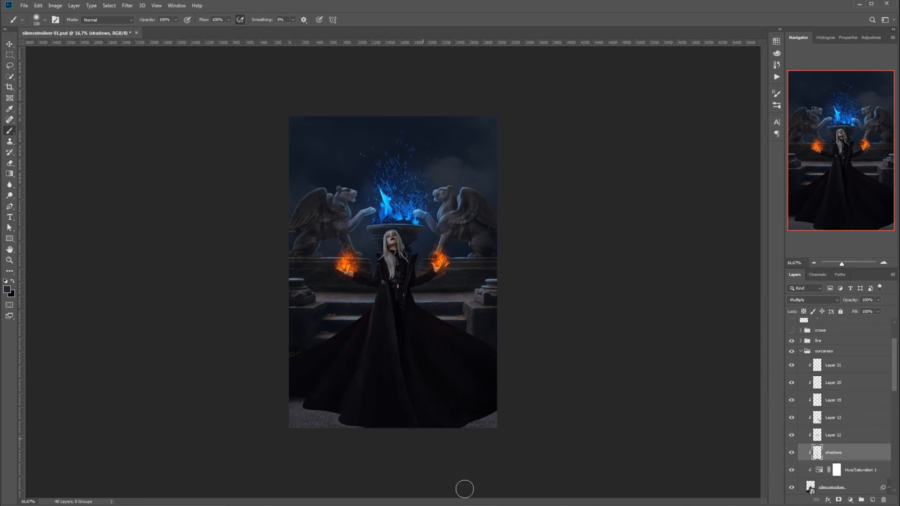
{"action": "left_click_drag", "start_coordinate": [464, 489], "coordinate": [423, 295]}
{"action": "left_click", "coordinate": [793, 454]}
- Add a layer directly beneath the sorceress image layer and name it shadow ground
{"action": "scroll", "coordinate": [864, 405], "scroll_direction": "down", "scroll_amount": 3}
{"action": "left_click", "coordinate": [860, 390]}
{"action": "left_click", "coordinate": [872, 500], "text": "ctrl"}
{"action": "double_click", "coordinate": [831, 428]}
{"action": "type", "text": "shadow grou"}
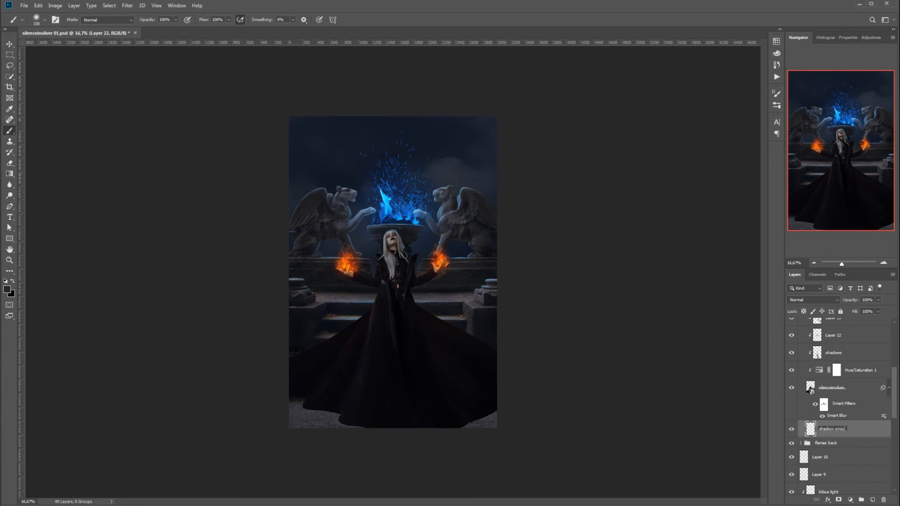
{"action": "type", "text": "nd"}
{"action": "key", "text": "Return"}
- Set shadow ground to Multiply, darken the ground around the dress hem and slightly lower the layer's opacity
{"action": "left_click", "coordinate": [813, 299]}
{"action": "left_click", "coordinate": [806, 318]}
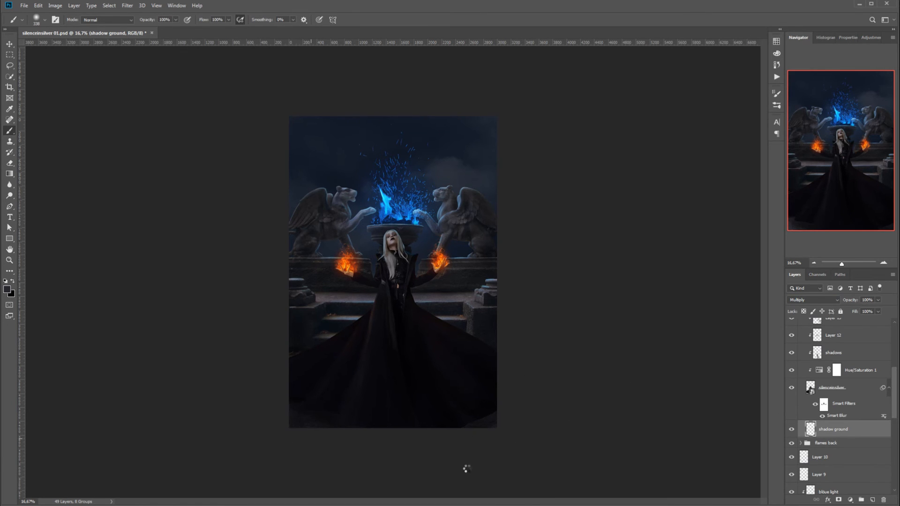
{"action": "left_click", "coordinate": [878, 300]}
{"action": "mouse_move", "coordinate": [881, 309]}
{"action": "left_mouse_down"}
{"action": "mouse_move", "coordinate": [865, 314]}
{"action": "mouse_move", "coordinate": [876, 311]}
{"action": "left_mouse_up"}
- Add a Multiply layer above shadow ground and paint a tighter shadow along the dress hem with a smaller brush
{"action": "left_click", "coordinate": [872, 500]}
{"action": "left_click", "coordinate": [813, 300]}
{"action": "left_click", "coordinate": [807, 332]}
{"action": "right_click", "coordinate": [466, 384]}
{"action": "left_click_drag", "start_coordinate": [549, 358], "coordinate": [521, 327]}
{"action": "left_click", "coordinate": [312, 402]}
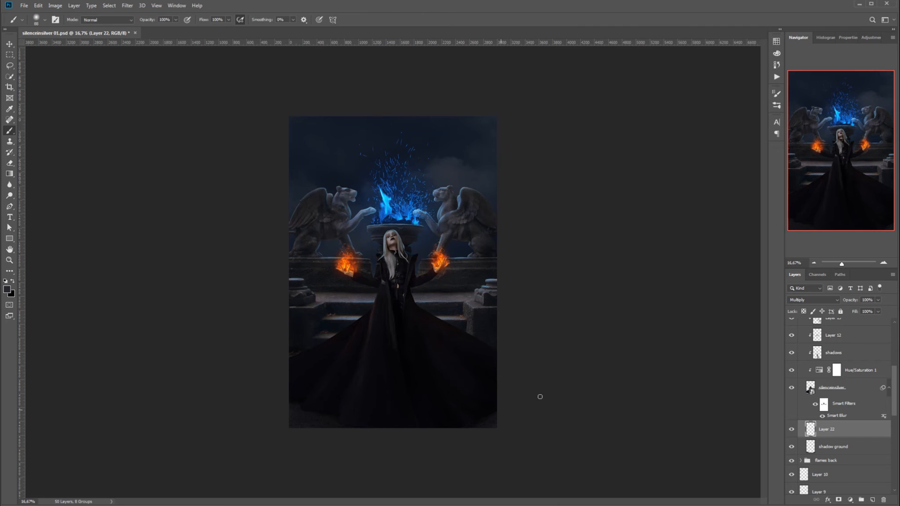
- Soften the hem shadow on Layer 22 with a Gaussian Blur of about 61 pixels
{"action": "left_click", "coordinate": [127, 6]}
{"action": "mouse_move", "coordinate": [177, 94]}
{"action": "left_click", "coordinate": [255, 136]}
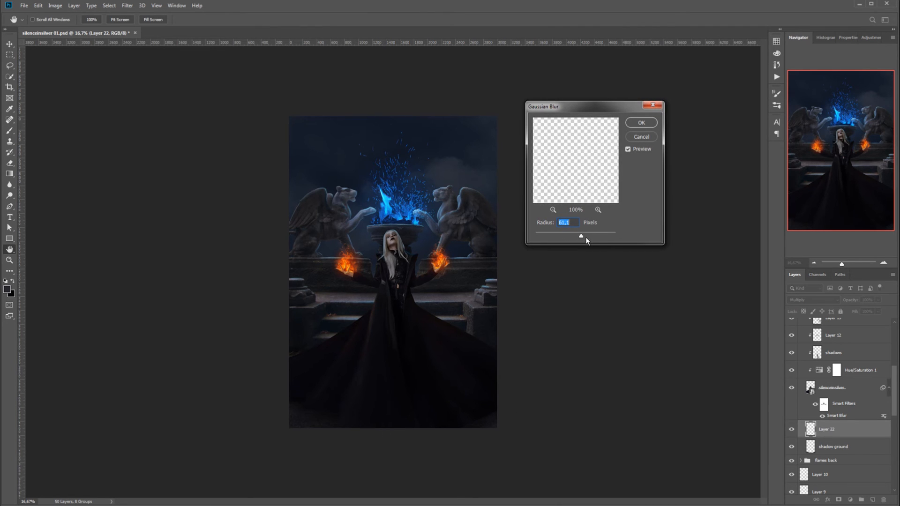
{"action": "mouse_move", "coordinate": [583, 237]}
{"action": "left_mouse_down"}
{"action": "mouse_move", "coordinate": [570, 239]}
{"action": "mouse_move", "coordinate": [580, 238]}
{"action": "left_mouse_up"}
{"action": "left_click", "coordinate": [642, 123]}
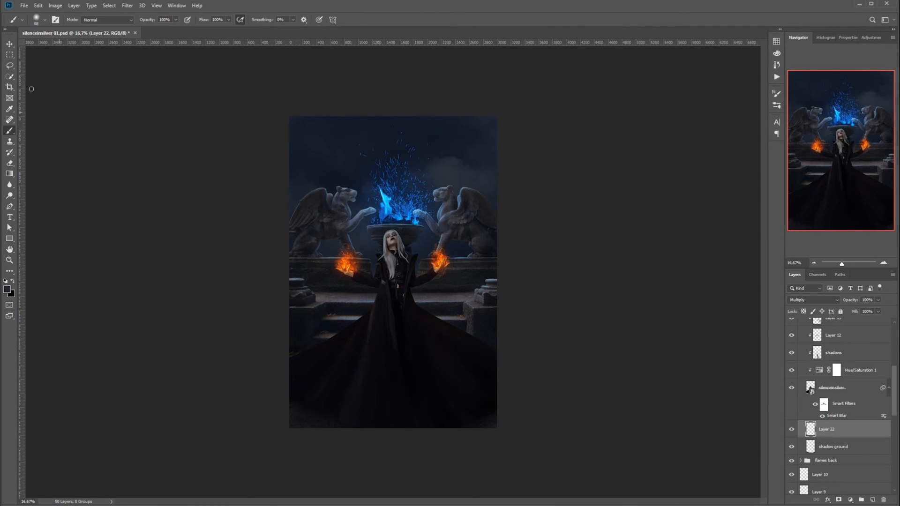
- Add a Multiply layer above Layer 22 and paint a thin contact shadow right under the dress hem
{"action": "key", "text": "v"}
{"action": "key", "text": "ctrl+alt+shift+n"}
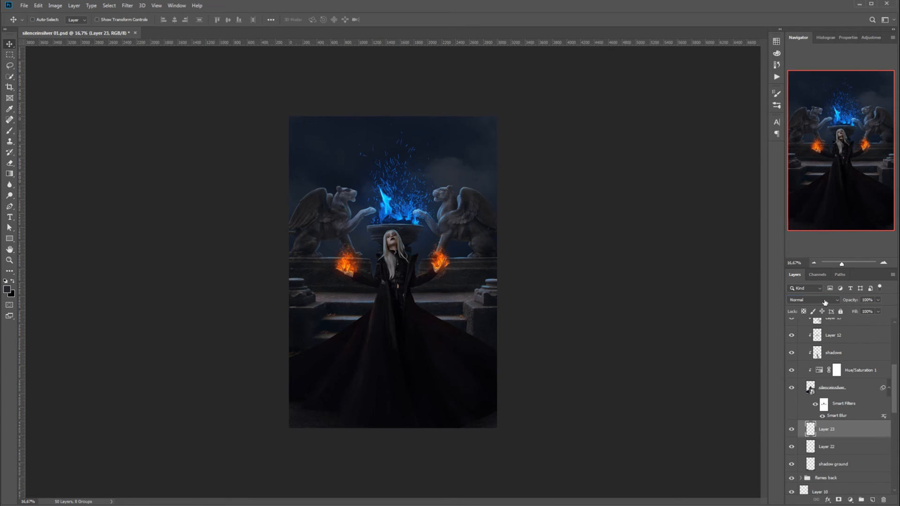
{"action": "left_click", "coordinate": [823, 300]}
{"action": "left_click", "coordinate": [806, 332]}
{"action": "left_click", "coordinate": [9, 131]}
{"action": "right_click", "coordinate": [363, 282]}
{"action": "left_click", "coordinate": [321, 403]}
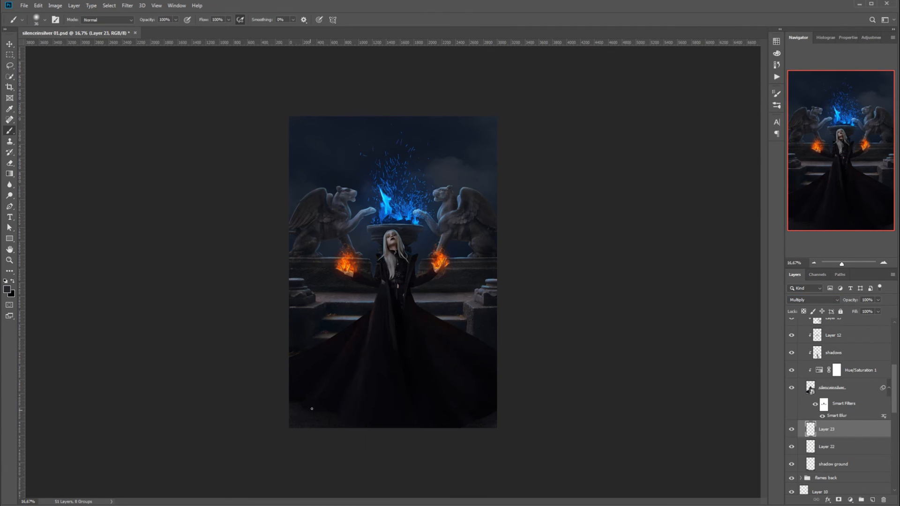
- Rename the contact shadow layer as core shadow
{"action": "double_click", "coordinate": [826, 429]}
{"action": "type", "text": "core shadow"}
{"action": "key", "text": "Return"}
- Lower the shadow ground layer's opacity to about 55% and duplicate Layer 22
{"action": "left_click", "coordinate": [812, 465]}
{"action": "left_click", "coordinate": [878, 300]}
{"action": "left_click_drag", "start_coordinate": [887, 309], "coordinate": [868, 310]}
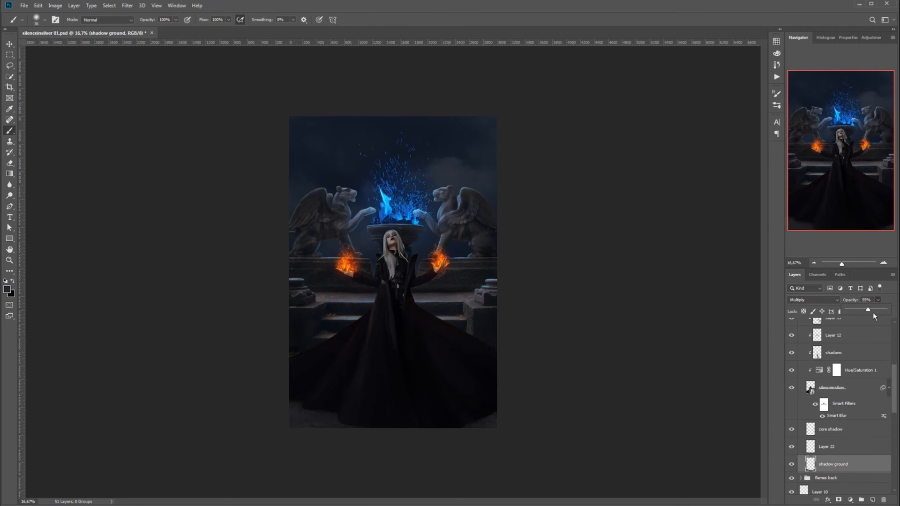
{"action": "left_click", "coordinate": [821, 448]}
{"action": "key", "text": "ctrl+j"}
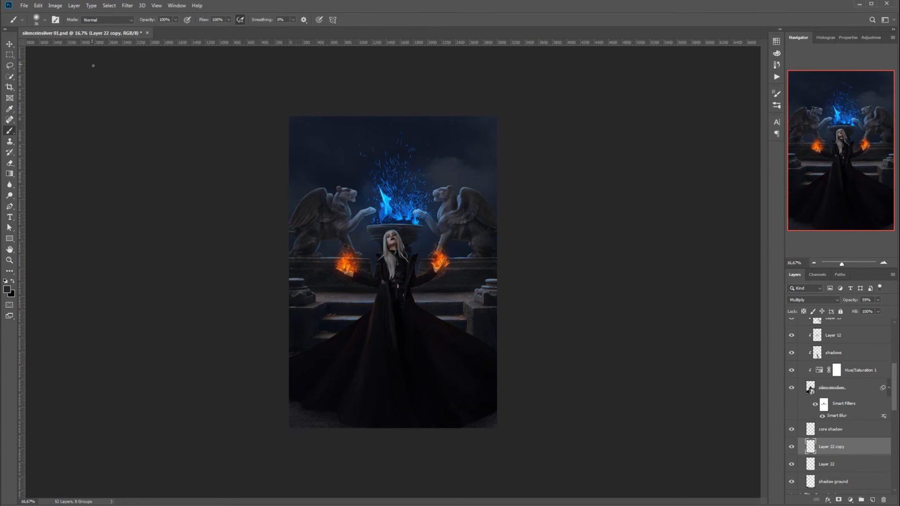
- Reduce the core shadow layer's opacity slightly and soften it with a light Gaussian Blur
{"action": "left_click", "coordinate": [798, 431]}
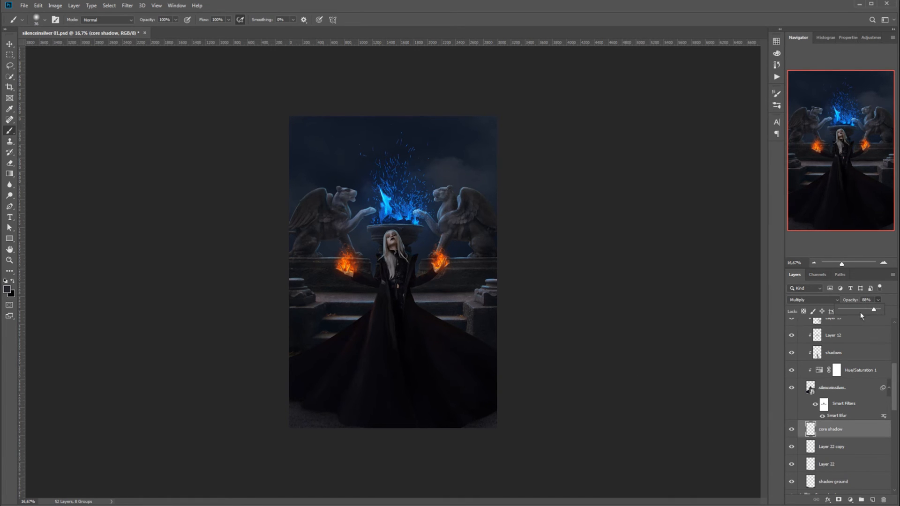
{"action": "left_click", "coordinate": [127, 6]}
{"action": "mouse_move", "coordinate": [150, 100]}
{"action": "left_click", "coordinate": [77, 132]}
{"action": "left_click_drag", "start_coordinate": [578, 236], "coordinate": [564, 237]}
{"action": "left_click", "coordinate": [638, 126]}
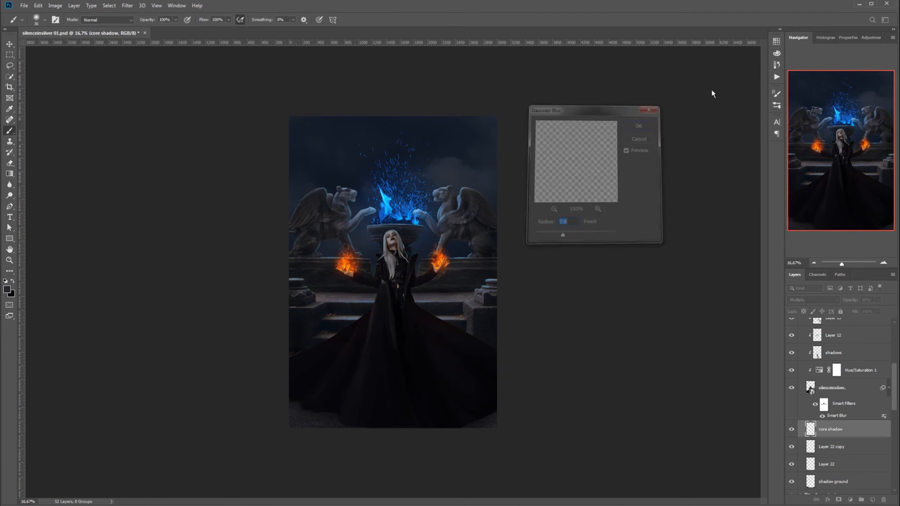
- Group the layers from core shadow down to shadow ground and name the group shadow
{"action": "left_click", "coordinate": [864, 481], "text": "shift"}
{"action": "key", "text": "ctrl+g"}
{"action": "double_click", "coordinate": [830, 425]}
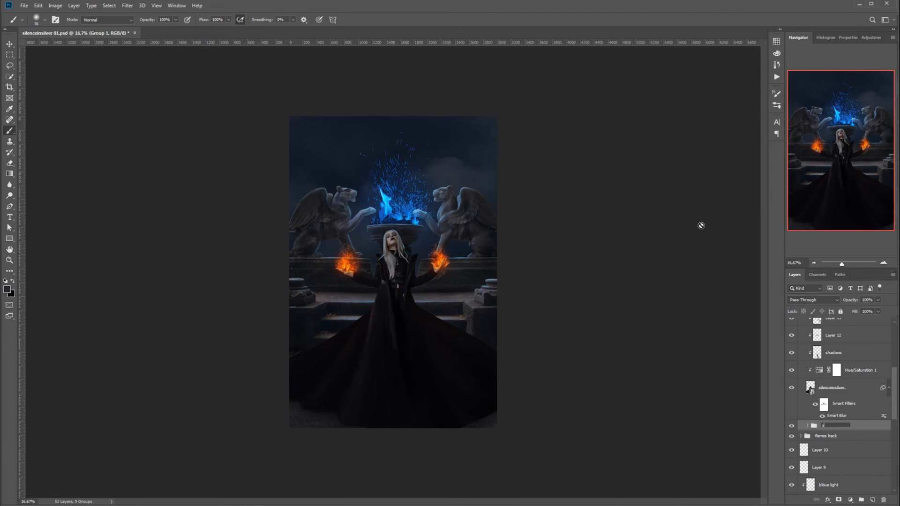
{"action": "type", "text": "shadow"}
{"action": "key", "text": "Return"}
- Add a layer above Layer 21 and choose a small soft brush for details on the woman's upper body
{"action": "left_click_drag", "start_coordinate": [893, 385], "coordinate": [893, 354]}
{"action": "scroll", "coordinate": [838, 375], "scroll_direction": "up", "scroll_amount": 2}
{"action": "left_click", "coordinate": [833, 410]}
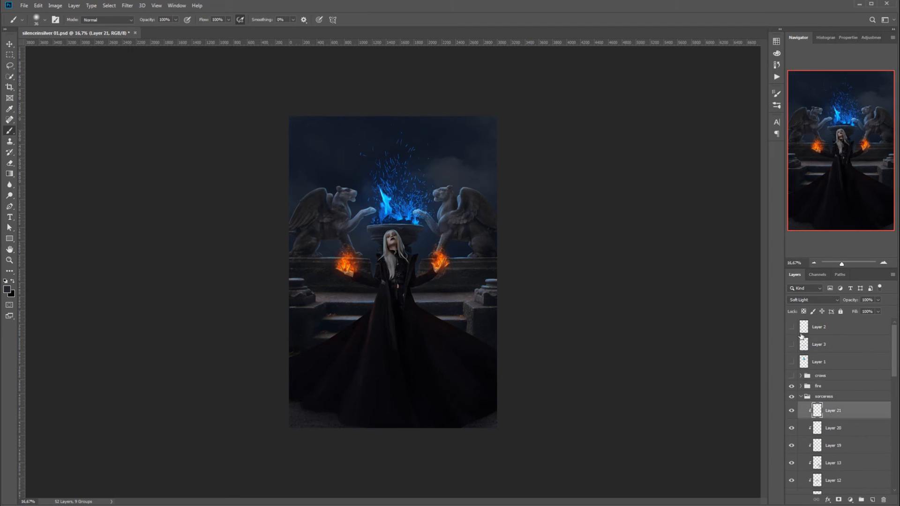
{"action": "left_click", "coordinate": [872, 500]}
{"action": "left_click", "coordinate": [884, 263]}
{"action": "left_click", "coordinate": [883, 263]}
{"action": "left_click", "coordinate": [884, 262]}
{"action": "left_click", "coordinate": [883, 263]}
{"action": "left_click_drag", "start_coordinate": [852, 161], "coordinate": [852, 158]}
{"action": "right_click", "coordinate": [148, 216]}
{"action": "left_click_drag", "start_coordinate": [201, 237], "coordinate": [192, 236]}
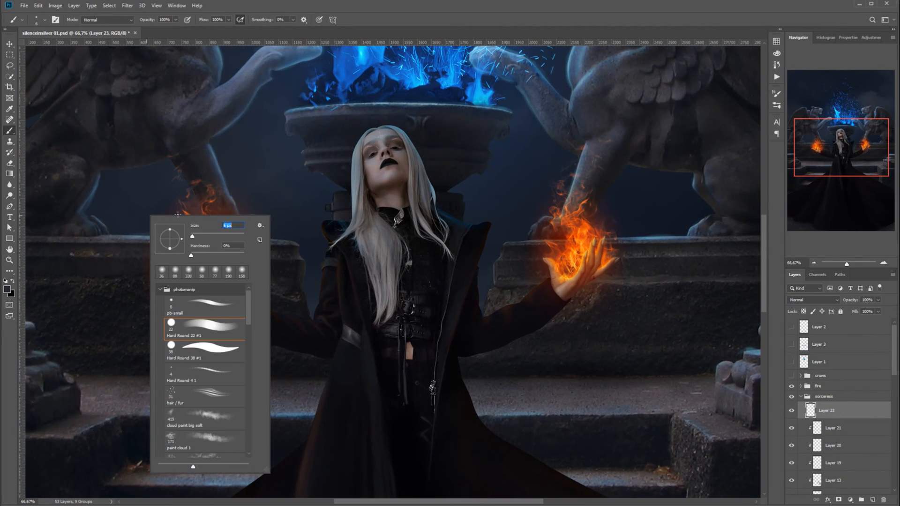
{"action": "left_click", "coordinate": [243, 43]}
- Set the foreground colour to a bright orange
{"action": "left_click", "coordinate": [7, 290]}
{"action": "left_click", "coordinate": [703, 397]}
{"action": "left_click", "coordinate": [691, 304]}
{"action": "left_click", "coordinate": [778, 297]}
- Set Layer 23 to Hard Light and paint thin orange highlights along the coat's front edges and folds on both sides
{"action": "left_click", "coordinate": [813, 300]}
{"action": "left_click", "coordinate": [815, 414]}
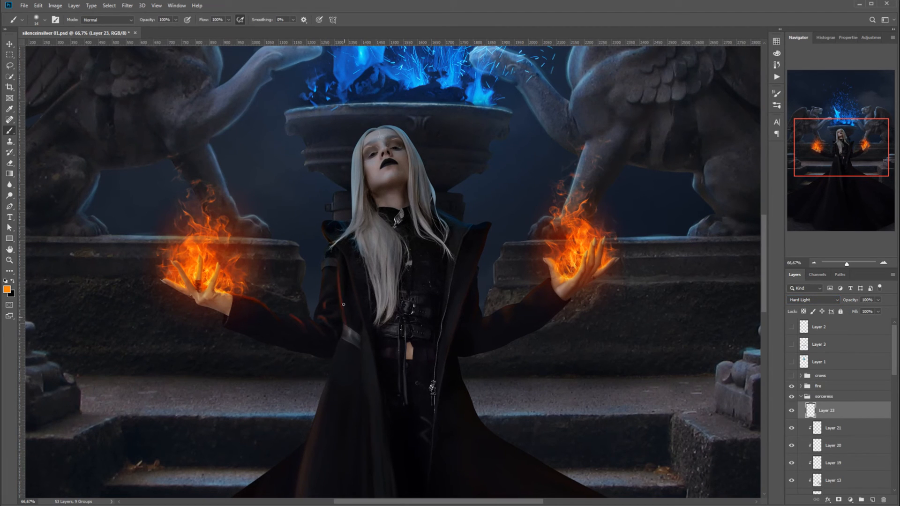
{"action": "left_click_drag", "start_coordinate": [355, 285], "coordinate": [366, 325]}
{"action": "right_click", "coordinate": [521, 258]}
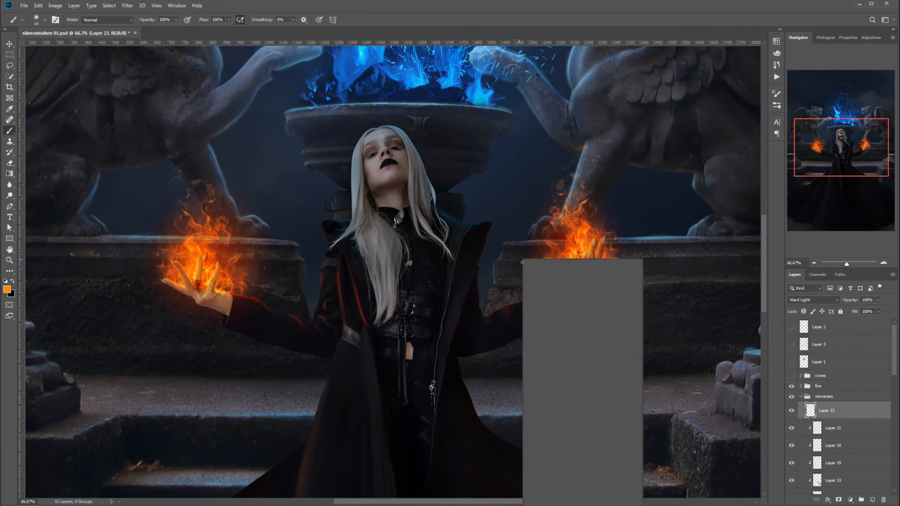
{"action": "left_click_drag", "start_coordinate": [606, 269], "coordinate": [600, 269]}
{"action": "left_click", "coordinate": [471, 286]}
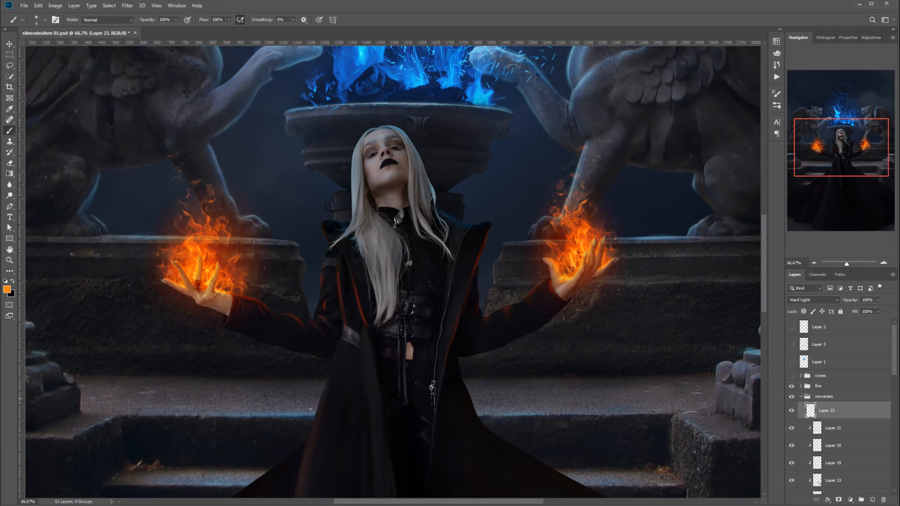
- Soften the orange streaks on the spreading dress with the Blur tool
{"action": "key", "text": "ctrl+minus"}
{"action": "key", "text": "ctrl+minus"}
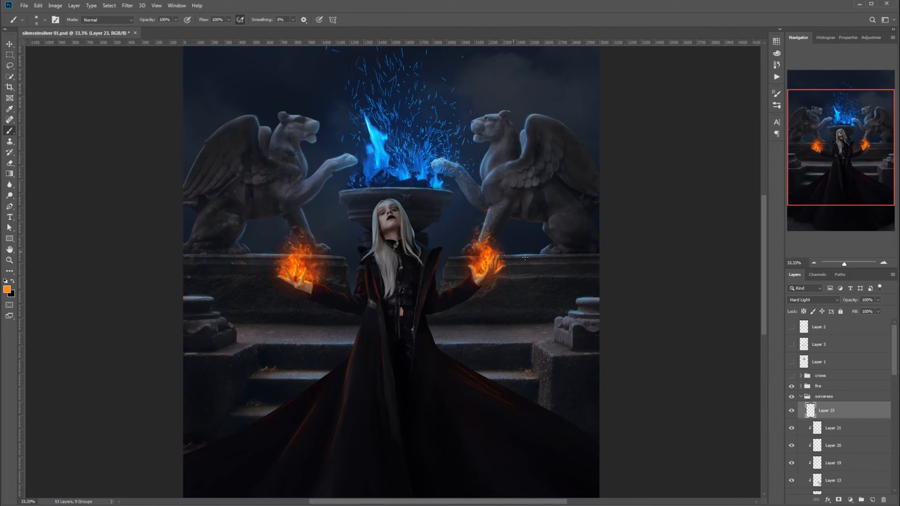
{"action": "left_click", "coordinate": [9, 185]}
{"action": "right_click", "coordinate": [351, 389]}
{"action": "left_click", "coordinate": [351, 358]}
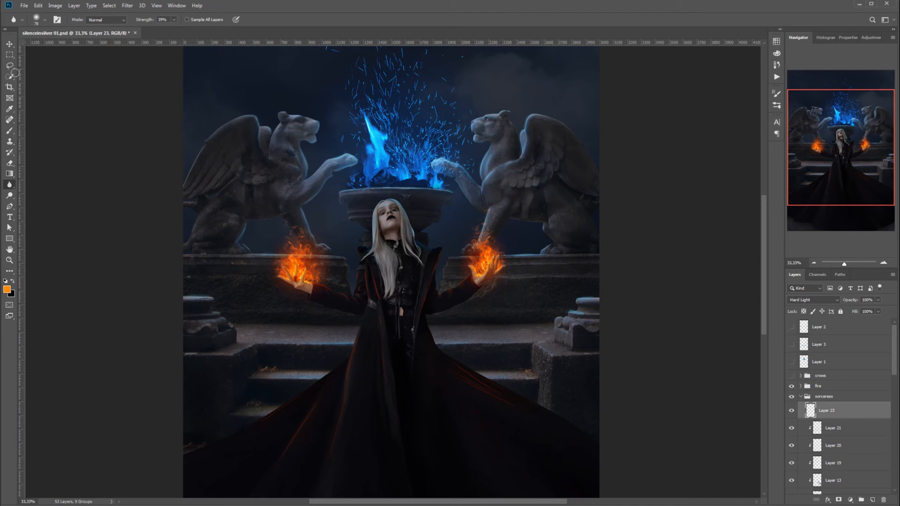
- Lasso the orange streaks on the left side of the dress, soften them with Gaussian Blur, and clear the selection
{"action": "left_click", "coordinate": [9, 66]}
{"action": "mouse_move", "coordinate": [328, 364]}
{"action": "left_mouse_down"}
{"action": "mouse_move", "coordinate": [301, 498]}
{"action": "mouse_move", "coordinate": [368, 368]}
{"action": "mouse_move", "coordinate": [321, 425]}
{"action": "mouse_move", "coordinate": [416, 355]}
{"action": "left_mouse_up"}
{"action": "left_click", "coordinate": [128, 5]}
{"action": "left_click", "coordinate": [83, 131]}
{"action": "left_click_drag", "start_coordinate": [572, 239], "coordinate": [560, 240]}
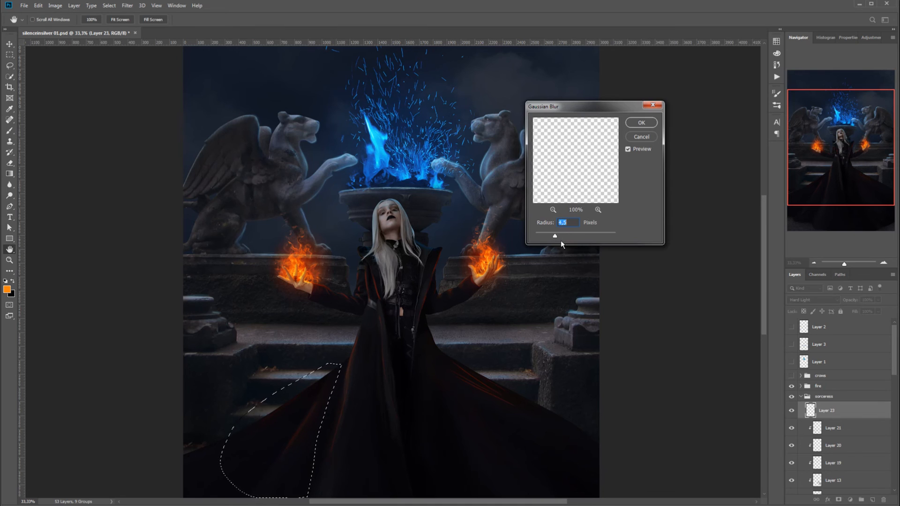
{"action": "key", "text": "Return"}
{"action": "key", "text": "ctrl+d"}
- Lasso the streaks on the dress's right side, the sleeve and the coat centre in turn, repeating the Gaussian Blur on each
{"action": "left_click_drag", "start_coordinate": [438, 336], "coordinate": [539, 335]}
{"action": "key", "text": "ctrl+alt+f"}
{"action": "key", "text": "ctrl+d"}
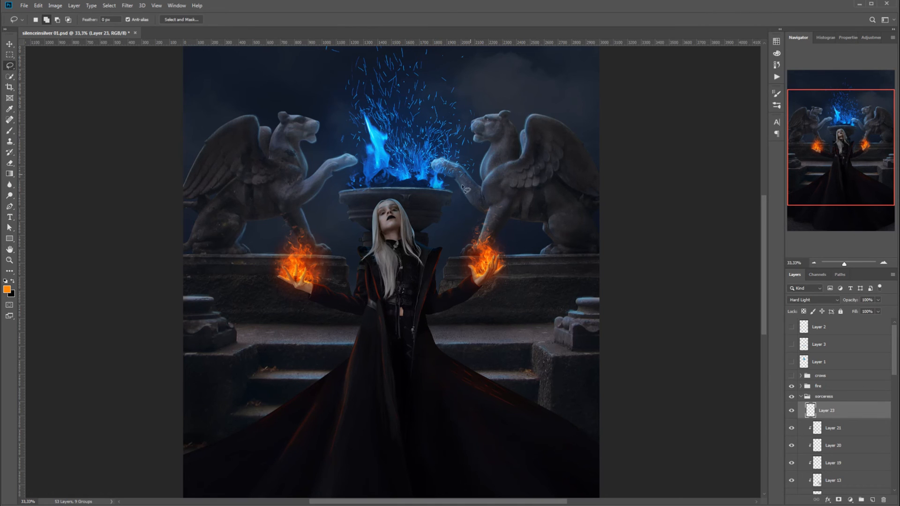
{"action": "left_click_drag", "start_coordinate": [357, 323], "coordinate": [366, 305]}
{"action": "key", "text": "ctrl+alt+f"}
{"action": "key", "text": "ctrl+d"}
{"action": "mouse_move", "coordinate": [347, 374]}
{"action": "left_mouse_down"}
{"action": "mouse_move", "coordinate": [347, 413]}
{"action": "mouse_move", "coordinate": [361, 374]}
{"action": "left_mouse_up"}
{"action": "key", "text": "ctrl+alt+f"}
{"action": "key", "text": "ctrl+d"}
- Fade the orange streaks on the coat and lower dress with a soft, partly transparent eraser
{"action": "key", "text": "e"}
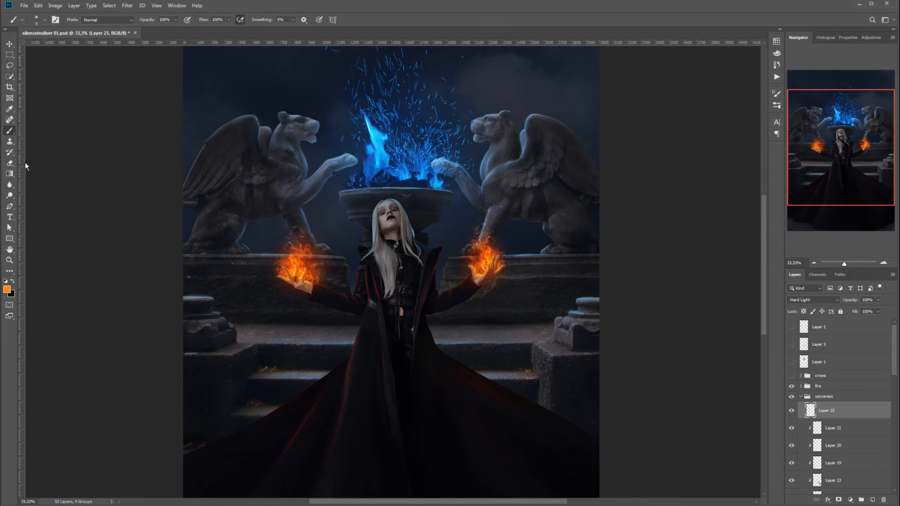
{"action": "right_click", "coordinate": [371, 286]}
{"action": "key", "text": "Escape"}
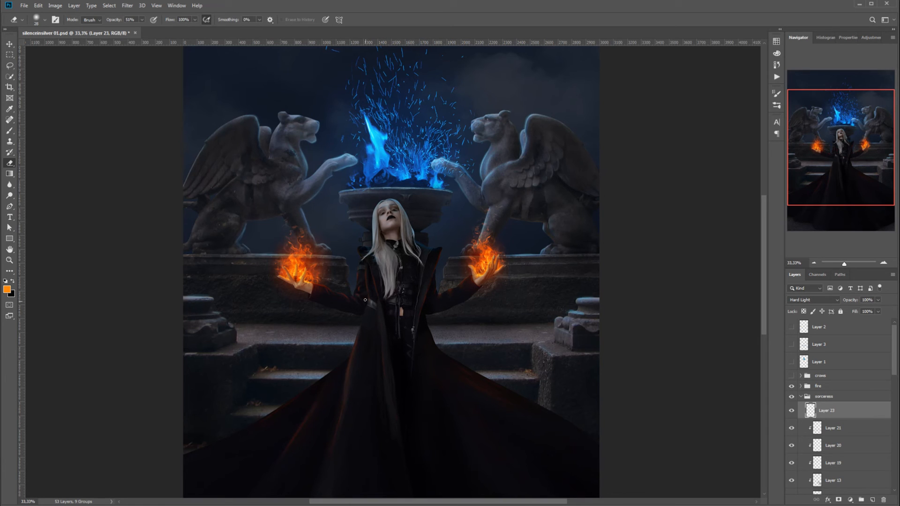
{"action": "right_click", "coordinate": [285, 357]}
{"action": "left_click_drag", "start_coordinate": [341, 357], "coordinate": [350, 357]}
{"action": "mouse_move", "coordinate": [279, 485]}
{"action": "left_mouse_down"}
{"action": "mouse_move", "coordinate": [264, 426]}
{"action": "mouse_move", "coordinate": [329, 474]}
{"action": "left_mouse_up"}
{"action": "key", "text": "b"}
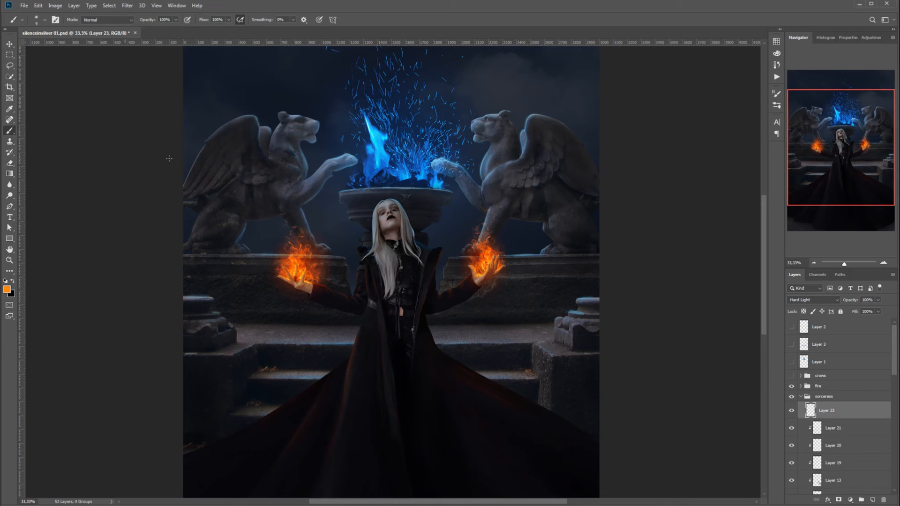
- Add Layer 24 above Layer 23 and set its blending to Soft Light for work on the upper body
{"action": "left_click", "coordinate": [873, 500]}
{"action": "left_click", "coordinate": [884, 262]}
{"action": "left_click", "coordinate": [843, 141]}
{"action": "left_click", "coordinate": [883, 263]}
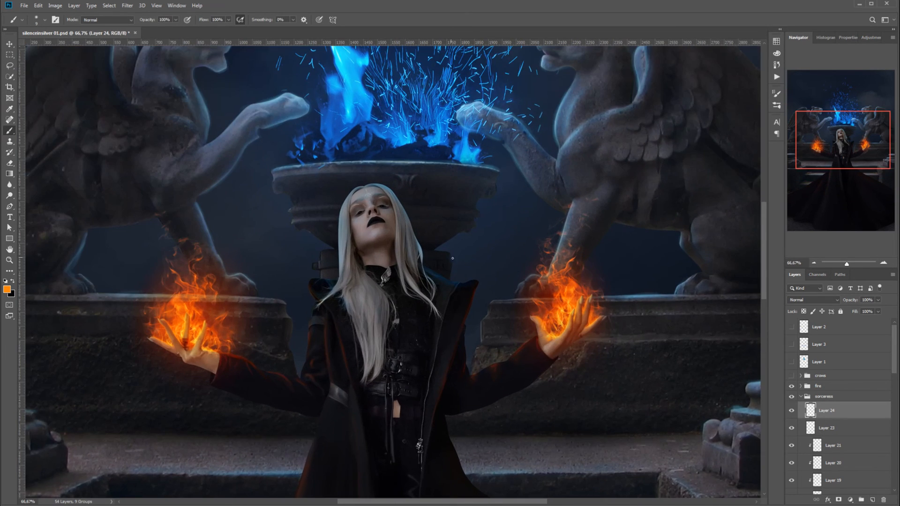
{"action": "left_click", "coordinate": [884, 263]}
{"action": "left_click", "coordinate": [814, 300]}
{"action": "left_click", "coordinate": [811, 374]}
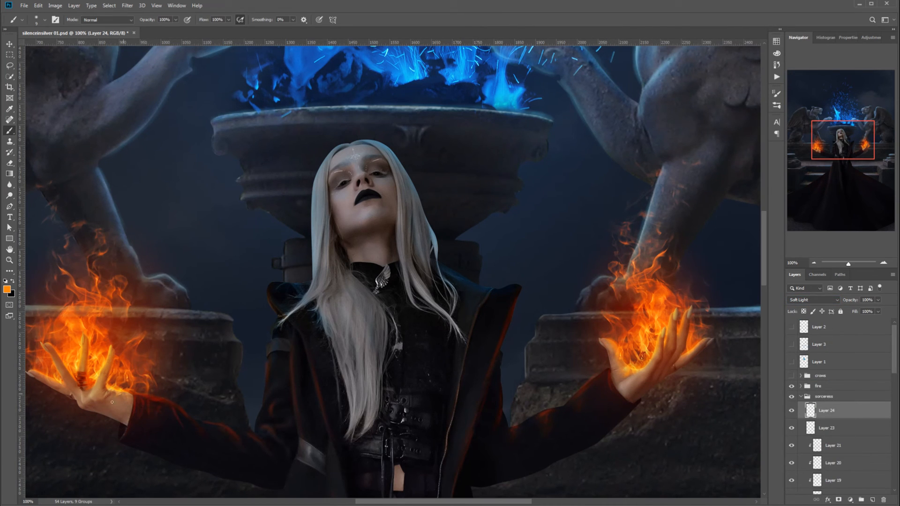
- Add another layer set to Hard Light and paint thin orange strands along both sides of the hair
{"action": "left_click", "coordinate": [873, 499]}
{"action": "left_click", "coordinate": [814, 301]}
{"action": "left_click", "coordinate": [811, 382]}
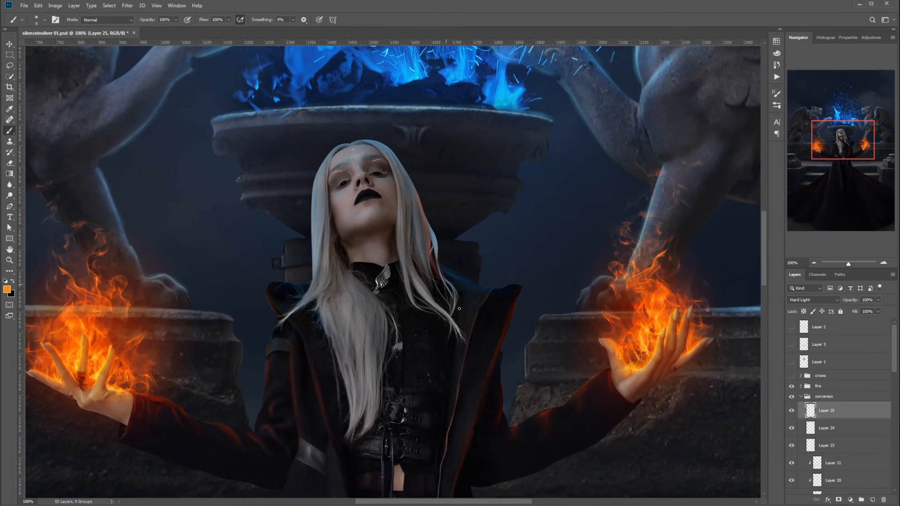
{"action": "left_click_drag", "start_coordinate": [413, 236], "coordinate": [415, 274]}
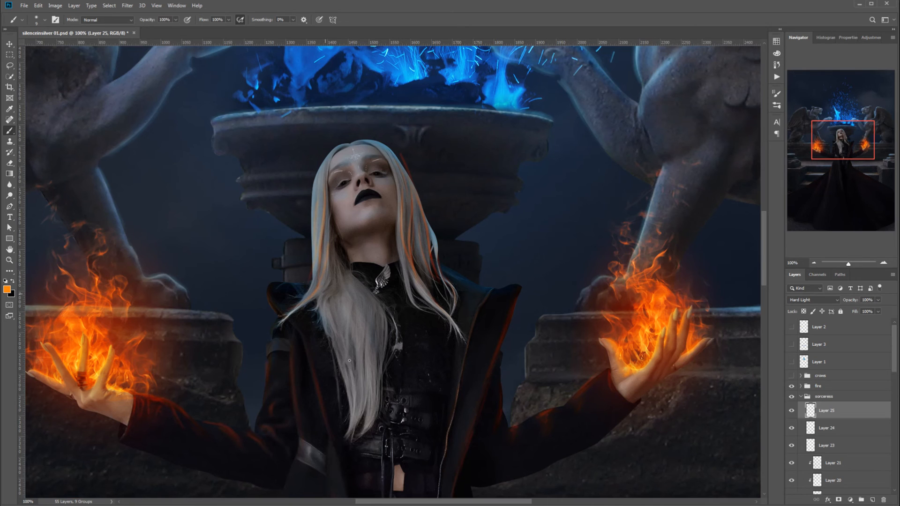
- Blur the orange hair strands and erase the orange spill beyond the hair's upper right edge
{"action": "left_click", "coordinate": [10, 184]}
{"action": "left_click_drag", "start_coordinate": [354, 317], "coordinate": [429, 435]}
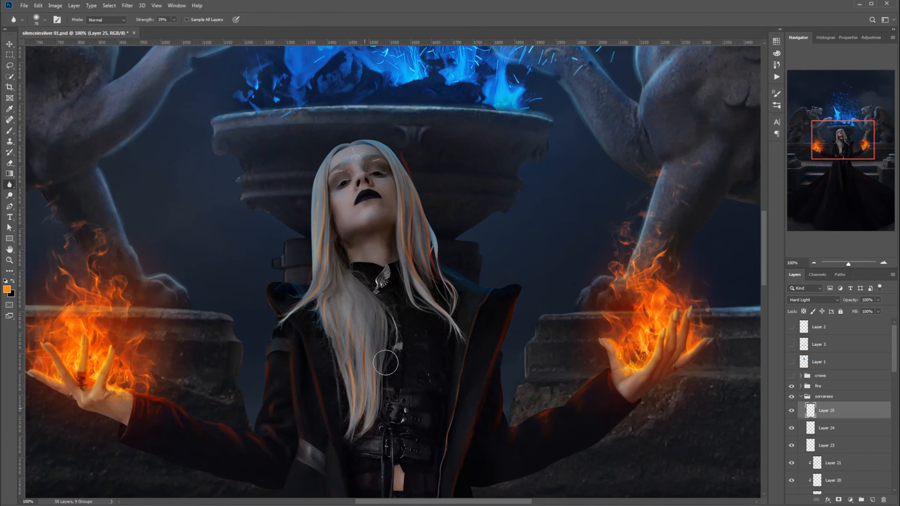
{"action": "left_click_drag", "start_coordinate": [386, 363], "coordinate": [383, 427]}
{"action": "key", "text": "e"}
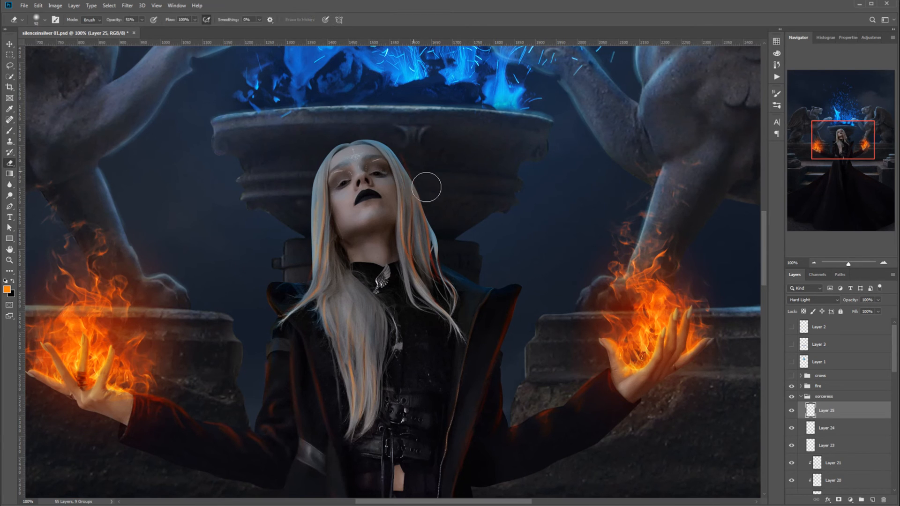
- Add a layer and paint fine stray hairs along both outer hair edges with a small brush, using grey sampled from the hair
{"action": "left_click", "coordinate": [874, 501]}
{"action": "key", "text": "b"}
{"action": "left_click", "coordinate": [316, 180], "text": "alt"}
{"action": "right_click", "coordinate": [328, 192]}
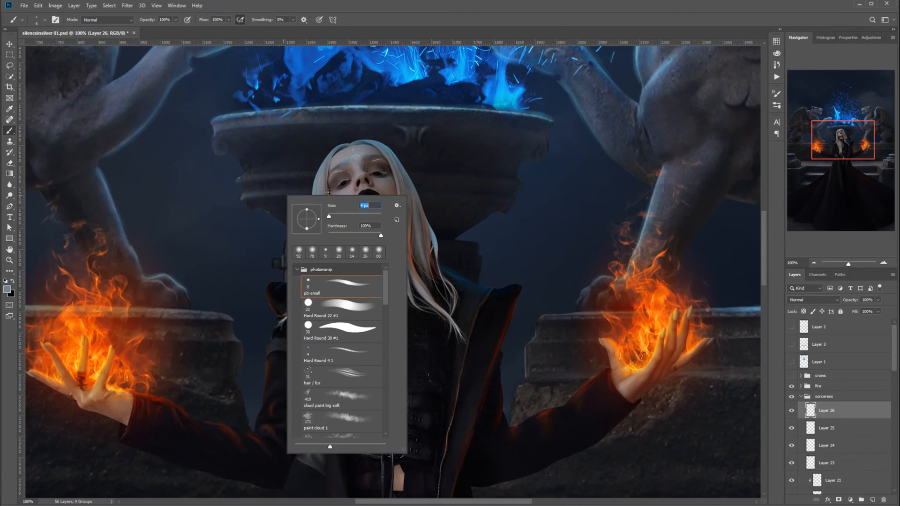
{"action": "mouse_move", "coordinate": [324, 159]}
{"action": "left_mouse_down"}
{"action": "mouse_move", "coordinate": [312, 187]}
{"action": "mouse_move", "coordinate": [306, 292]}
{"action": "left_mouse_up"}
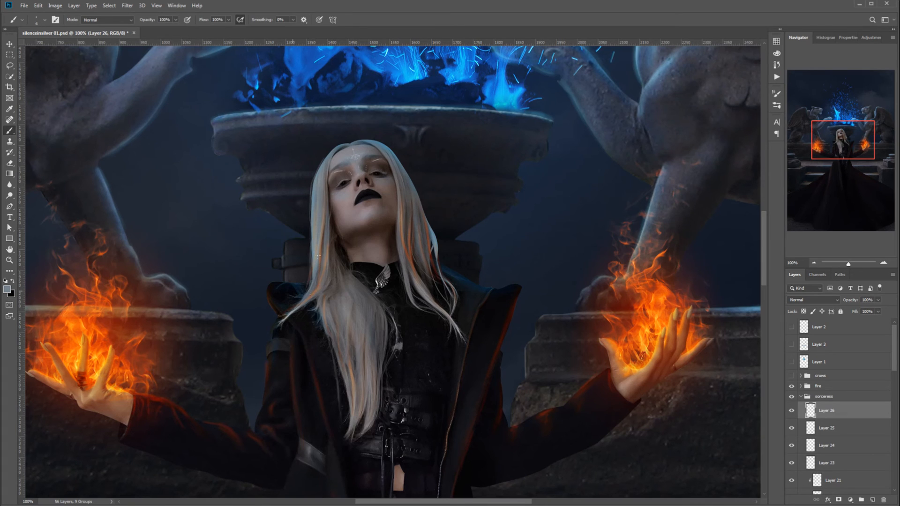
{"action": "left_click_drag", "start_coordinate": [310, 226], "coordinate": [309, 268]}
{"action": "left_click_drag", "start_coordinate": [310, 199], "coordinate": [308, 252]}
{"action": "key", "text": "ctrl+z"}
{"action": "left_click_drag", "start_coordinate": [310, 199], "coordinate": [308, 246]}
{"action": "left_click_drag", "start_coordinate": [430, 224], "coordinate": [448, 306]}
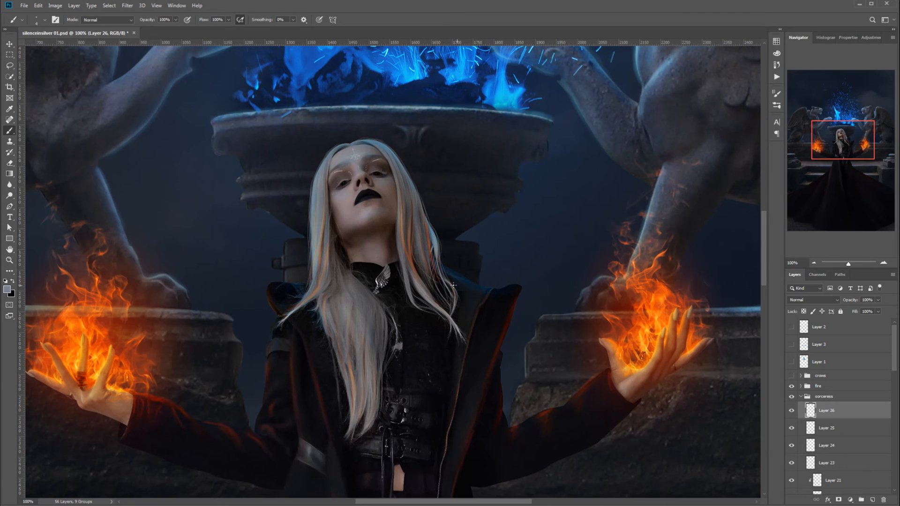
{"action": "left_click_drag", "start_coordinate": [446, 275], "coordinate": [461, 307]}
- Add a Screen layer and paint fine blue light on the top of the hair with colour sampled from the brazier flame
{"action": "key", "text": "ctrl+shift+alt+n"}
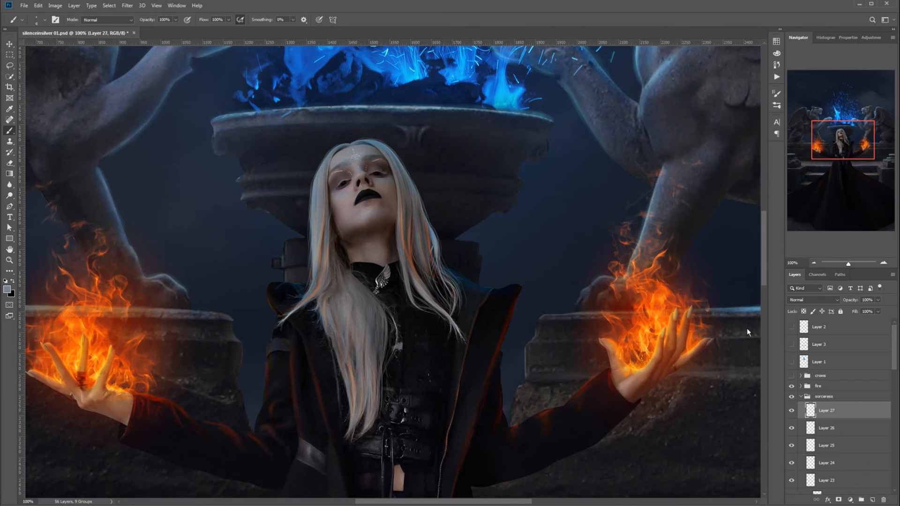
{"action": "left_click", "coordinate": [376, 75], "text": "alt"}
{"action": "left_click", "coordinate": [813, 300]}
{"action": "left_click", "coordinate": [802, 370]}
{"action": "left_click_drag", "start_coordinate": [364, 140], "coordinate": [416, 194]}
- Add another Screen layer and paint fine strands down both sides of the hair with orange sampled from the hand flame
{"action": "left_click", "coordinate": [656, 309], "text": "alt"}
{"action": "left_click", "coordinate": [872, 499]}
{"action": "left_click", "coordinate": [813, 300]}
{"action": "left_click", "coordinate": [802, 369]}
{"action": "mouse_move", "coordinate": [408, 171]}
{"action": "left_mouse_down"}
{"action": "mouse_move", "coordinate": [431, 244]}
{"action": "mouse_move", "coordinate": [409, 302]}
{"action": "left_mouse_up"}
{"action": "mouse_move", "coordinate": [312, 229]}
{"action": "left_mouse_down"}
{"action": "mouse_move", "coordinate": [311, 284]}
{"action": "mouse_move", "coordinate": [360, 412]}
{"action": "left_mouse_up"}
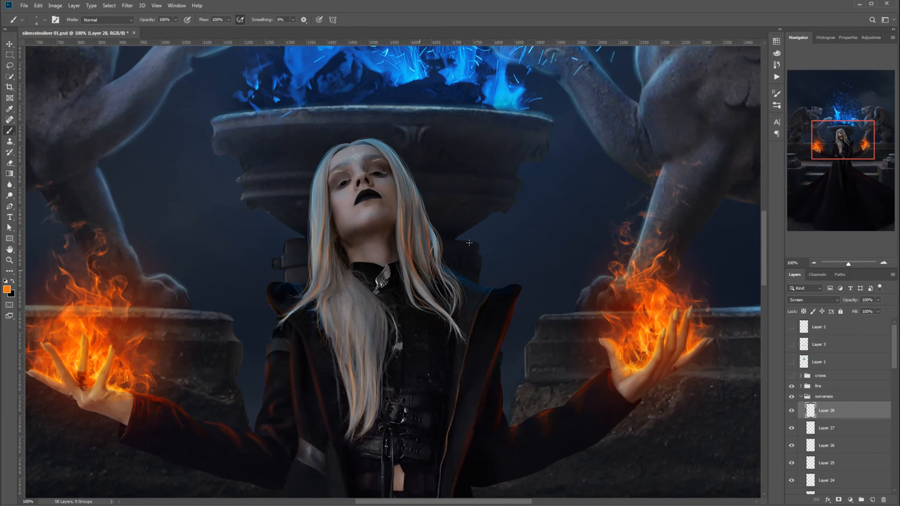
- Add Layer 29 in Screen mode and paint a flame-orange rim along the top of the sleeve on the right with a slightly larger brush
{"action": "left_click", "coordinate": [871, 499]}
{"action": "left_click", "coordinate": [830, 300]}
{"action": "left_click", "coordinate": [803, 369]}
{"action": "left_click", "coordinate": [644, 337], "text": "alt"}
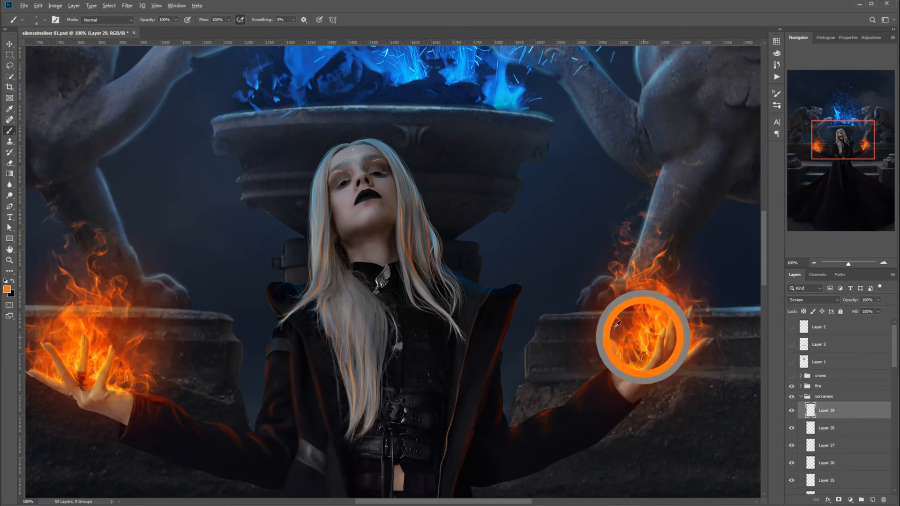
{"action": "right_click", "coordinate": [643, 336]}
{"action": "left_click", "coordinate": [694, 404]}
{"action": "left_click_drag", "start_coordinate": [597, 378], "coordinate": [571, 400]}
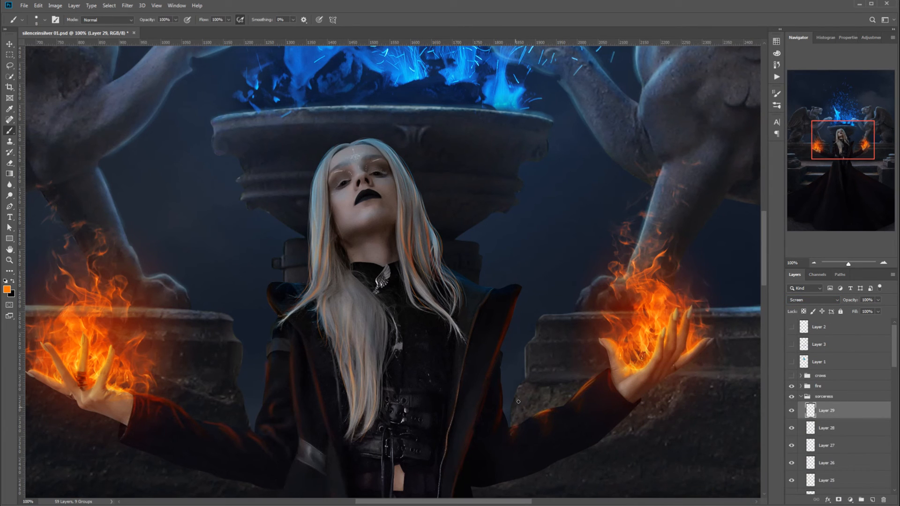
- Paint orange rim highlights on the coat edges, sleeve folds and collar, and soften them with the Blur tool
{"action": "left_click_drag", "start_coordinate": [501, 391], "coordinate": [499, 419]}
{"action": "left_click_drag", "start_coordinate": [495, 358], "coordinate": [478, 414]}
{"action": "left_click_drag", "start_coordinate": [486, 379], "coordinate": [475, 423]}
{"action": "left_click_drag", "start_coordinate": [518, 299], "coordinate": [510, 322]}
{"action": "left_click_drag", "start_coordinate": [268, 360], "coordinate": [267, 417]}
{"action": "left_click_drag", "start_coordinate": [290, 359], "coordinate": [298, 411]}
{"action": "left_click_drag", "start_coordinate": [313, 367], "coordinate": [332, 433]}
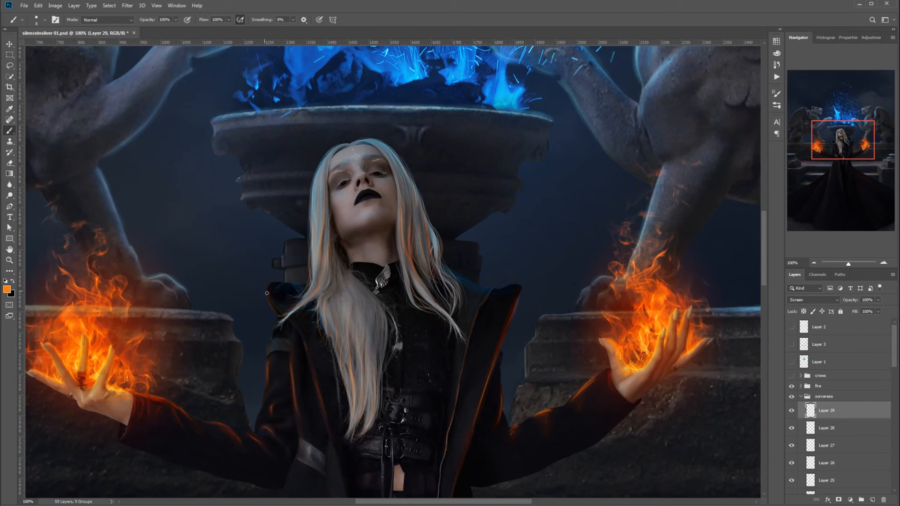
{"action": "left_click_drag", "start_coordinate": [522, 284], "coordinate": [516, 302]}
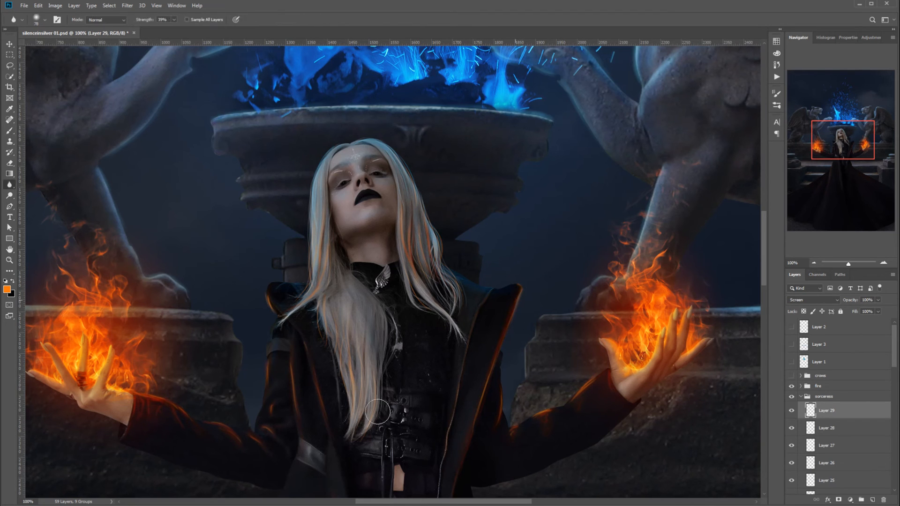
{"action": "left_click", "coordinate": [9, 184]}
- Add a Soft Light layer and shade the hair and torso with a larger soft brush in a sampled dark colour
{"action": "left_click", "coordinate": [10, 131]}
{"action": "left_click", "coordinate": [814, 264]}
{"action": "left_click", "coordinate": [872, 500]}
{"action": "left_click", "coordinate": [813, 300]}
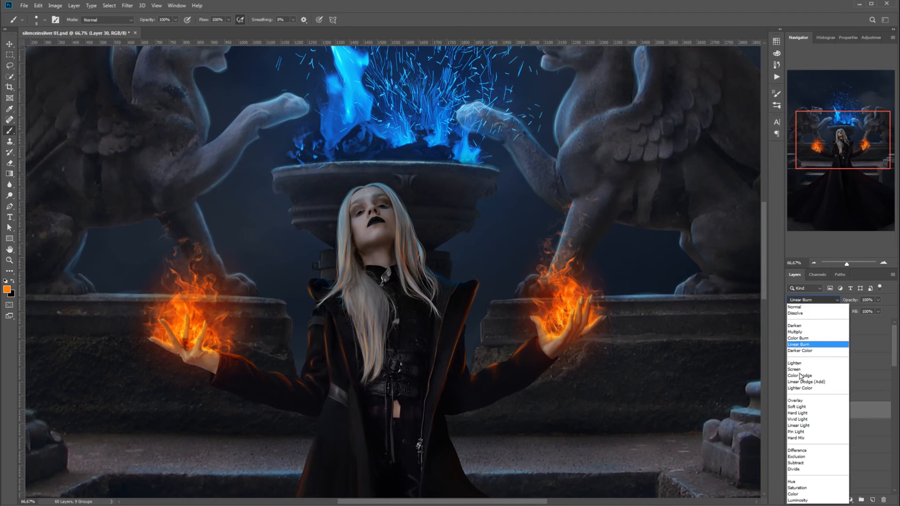
{"action": "left_click", "coordinate": [801, 407]}
{"action": "left_click", "coordinate": [321, 231], "text": "alt"}
{"action": "right_click", "coordinate": [375, 272]}
{"action": "double_click", "coordinate": [409, 378]}
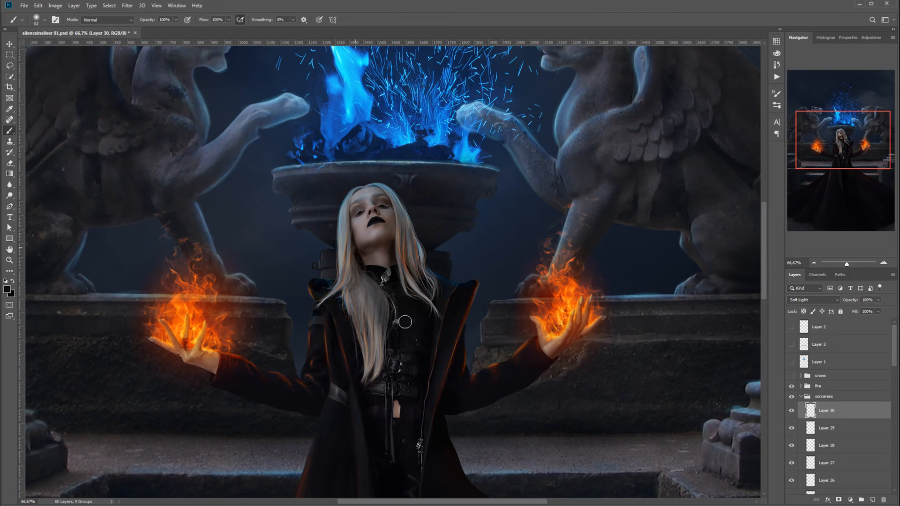
- Trim the dark shading around the hair with a small 8 px eraser
{"action": "key", "text": "e"}
{"action": "right_click", "coordinate": [352, 282]}
{"action": "double_click", "coordinate": [356, 300]}
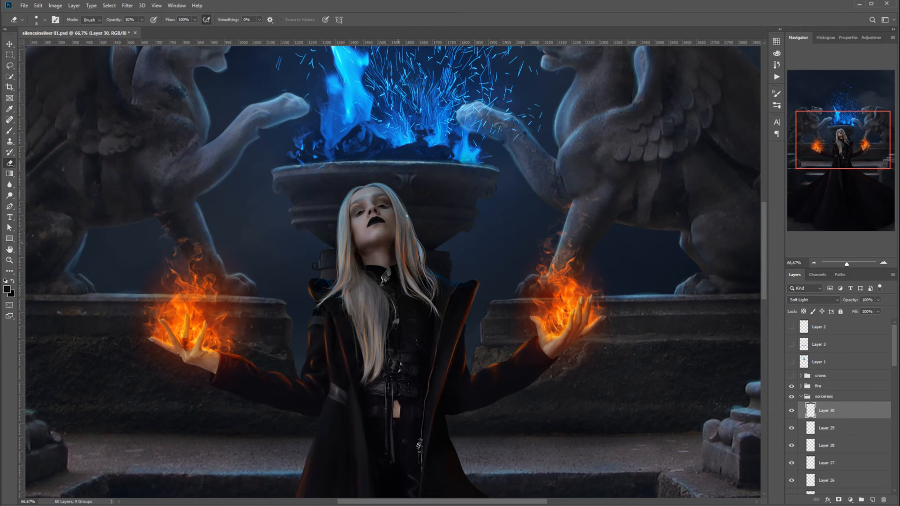
- Add Layer 31 in Soft Light and brush yellow-orange sampled from the flame over the coat collar and sleeves
{"action": "left_click", "coordinate": [10, 131]}
{"action": "left_click", "coordinate": [872, 500]}
{"action": "left_click", "coordinate": [814, 300]}
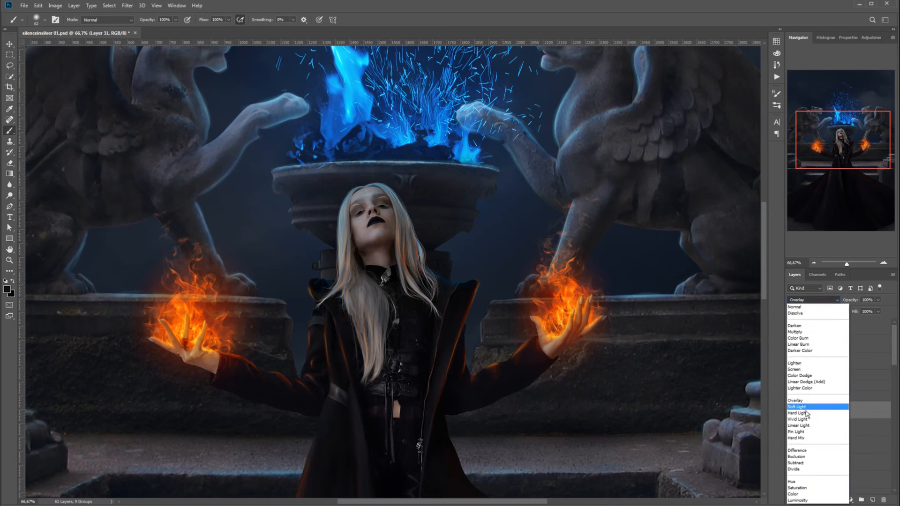
{"action": "left_click", "coordinate": [805, 408]}
{"action": "left_click", "coordinate": [569, 305], "text": "alt"}
{"action": "right_click", "coordinate": [486, 297]}
{"action": "left_click_drag", "start_coordinate": [558, 311], "coordinate": [552, 311]}
{"action": "left_click_drag", "start_coordinate": [477, 283], "coordinate": [464, 336]}
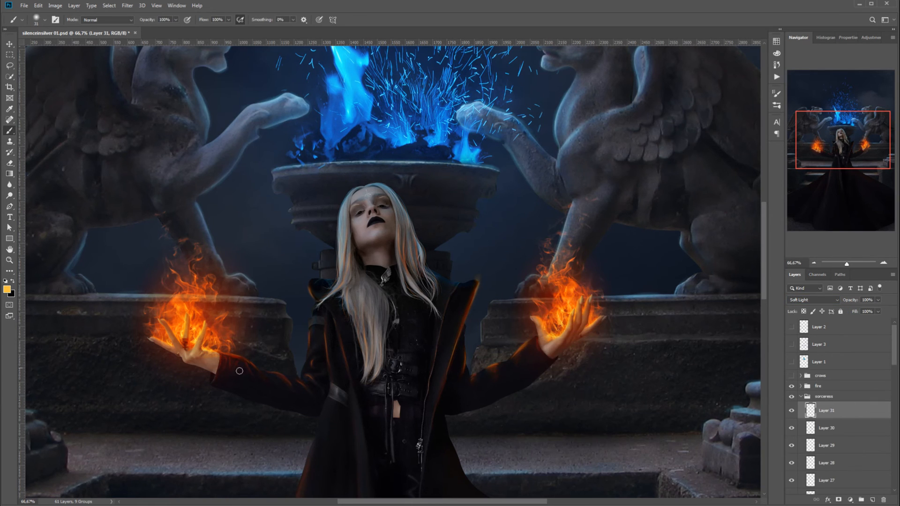
{"action": "left_click_drag", "start_coordinate": [276, 375], "coordinate": [288, 383]}
- Tint the top of the hair cyan and trim the excess glow on the hair and collar with a soft eraser
{"action": "key", "text": "e"}
{"action": "right_click", "coordinate": [387, 202]}
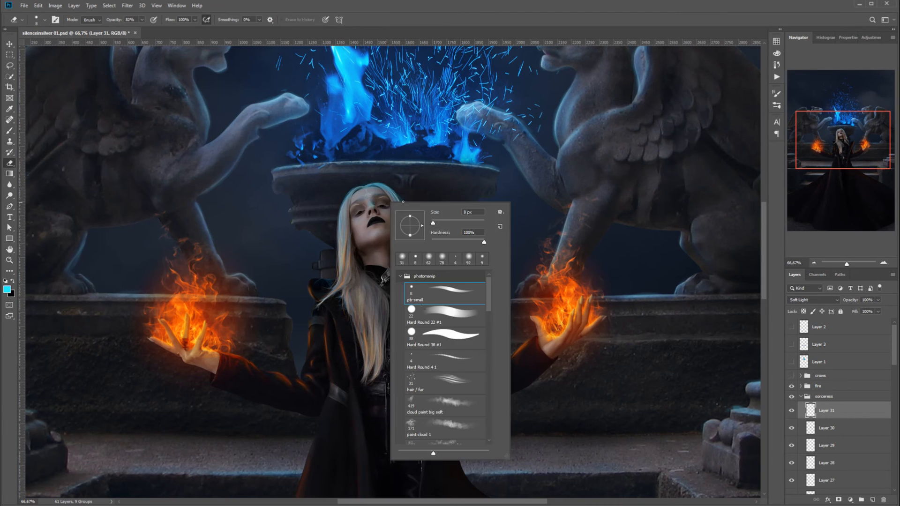
{"action": "double_click", "coordinate": [445, 292]}
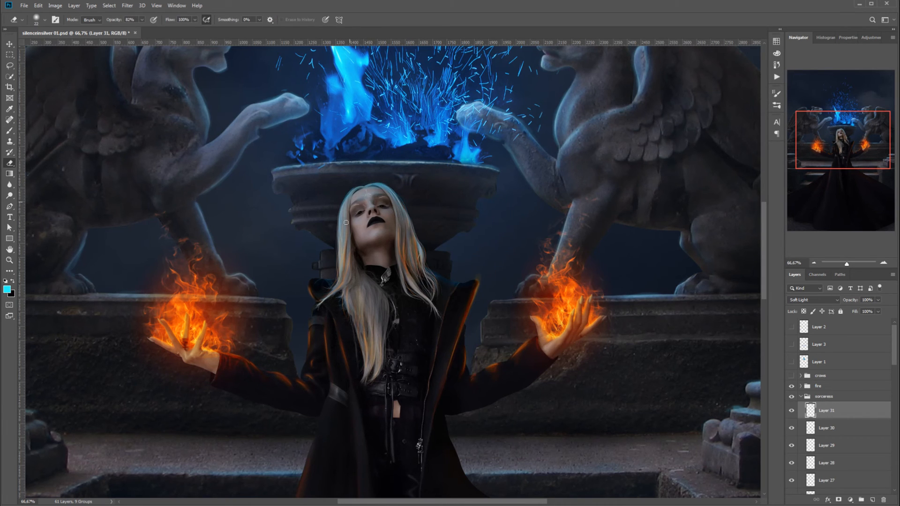
{"action": "key", "text": "b"}
{"action": "left_click", "coordinate": [791, 445]}
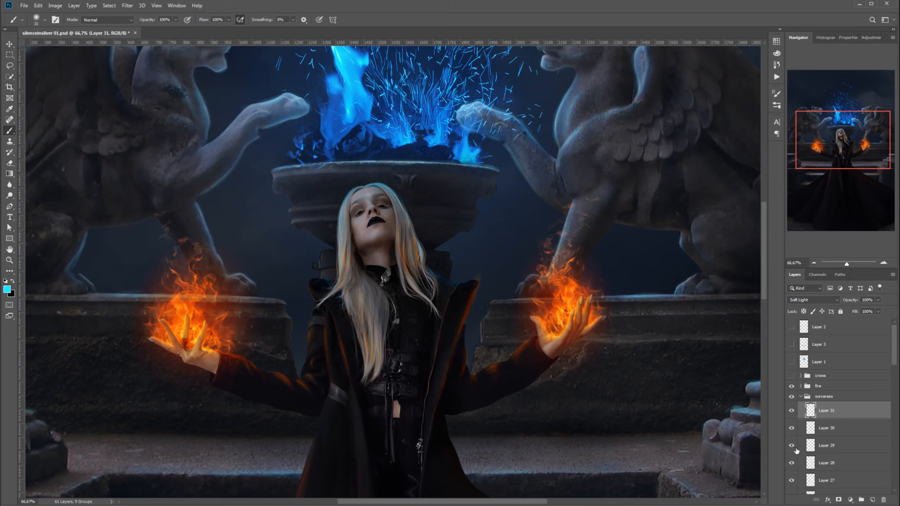
{"action": "key", "text": "e"}
{"action": "key", "text": "b"}
- Add a clipped Soft Light layer above Layer 21 and sample blue from the brazier flame
{"action": "key", "text": "ctrl+minus"}
{"action": "key", "text": "ctrl+minus"}
{"action": "key", "text": "ctrl+minus"}
{"action": "key", "text": "ctrl+minus"}
{"action": "scroll", "coordinate": [866, 486], "scroll_direction": "down", "scroll_amount": 3}
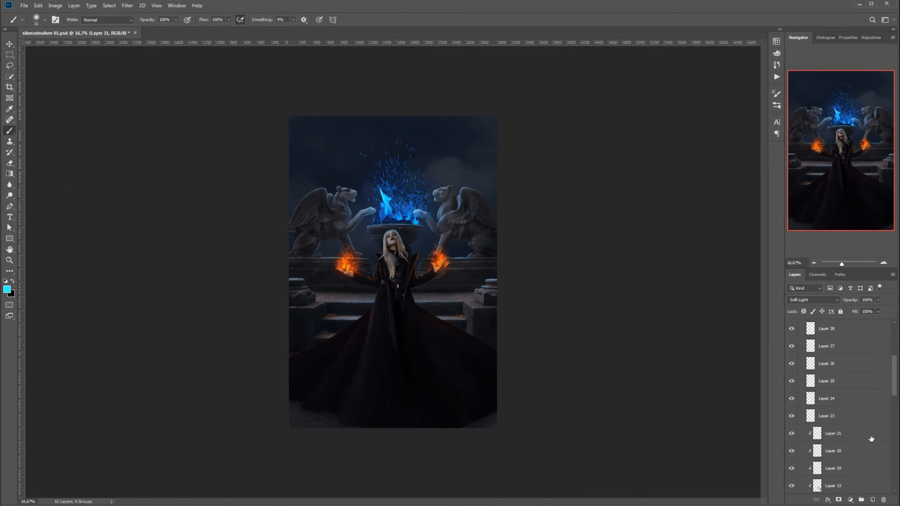
{"action": "left_click", "coordinate": [871, 435]}
{"action": "left_click", "coordinate": [872, 499], "text": "alt"}
{"action": "key", "text": "Return"}
{"action": "left_click", "coordinate": [828, 443], "text": "alt"}
{"action": "left_click", "coordinate": [814, 300]}
{"action": "left_click", "coordinate": [806, 405]}
{"action": "left_click", "coordinate": [405, 216], "text": "alt"}
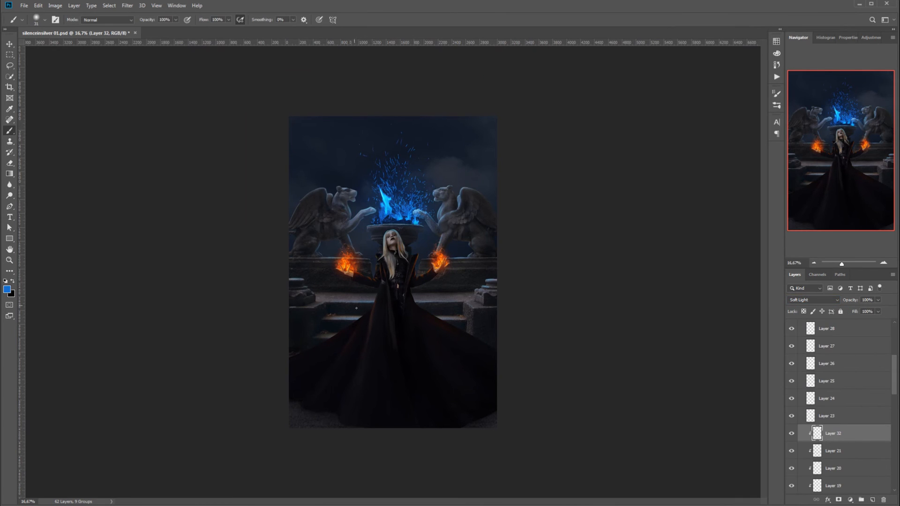
- Fill the lower dress with a radial blue-to-transparent gradient with Reverse off, undoing the first attempt
{"action": "left_click", "coordinate": [10, 173]}
{"action": "left_click_drag", "start_coordinate": [397, 283], "coordinate": [396, 404]}
{"action": "key", "text": "ctrl+z"}
{"action": "left_click", "coordinate": [247, 20]}
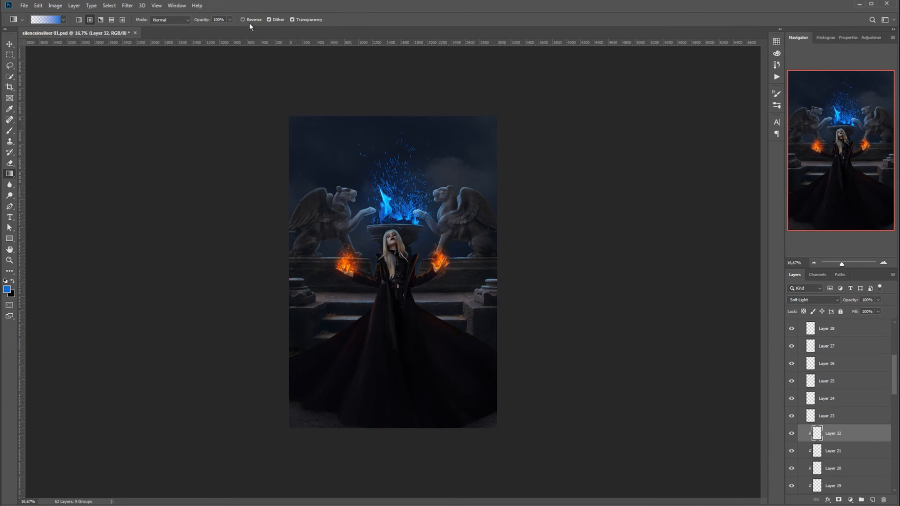
{"action": "left_click_drag", "start_coordinate": [401, 326], "coordinate": [402, 424]}
- Move the blue glow to the left side of the dress and scale it to 72.59%
{"action": "left_click", "coordinate": [9, 44]}
{"action": "left_click_drag", "start_coordinate": [390, 356], "coordinate": [321, 332]}
{"action": "key", "text": "ctrl+t"}
{"action": "left_click_drag", "start_coordinate": [432, 171], "coordinate": [376, 234]}
{"action": "left_click_drag", "start_coordinate": [349, 344], "coordinate": [370, 324]}
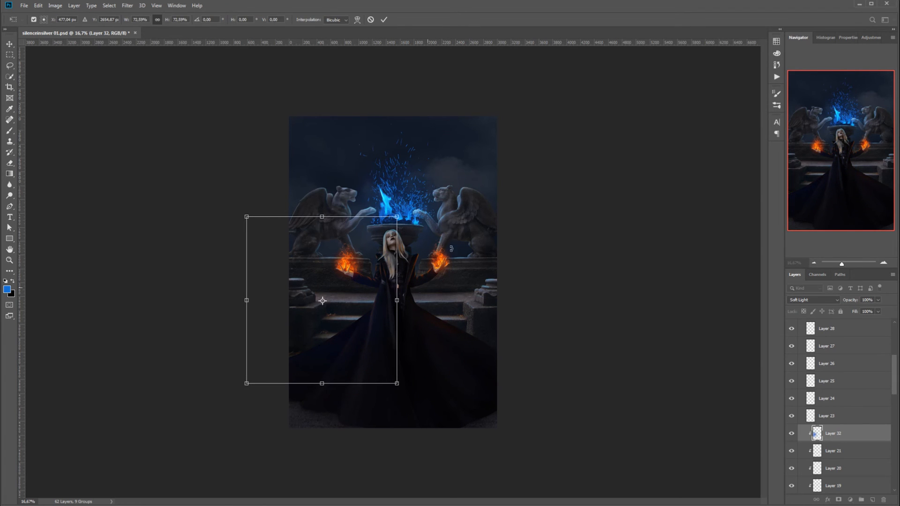
{"action": "key", "text": "Return"}
- Shift the hue of the blue glow by -13
{"action": "key", "text": "ctrl+u"}
{"action": "left_click_drag", "start_coordinate": [686, 148], "coordinate": [677, 148]}
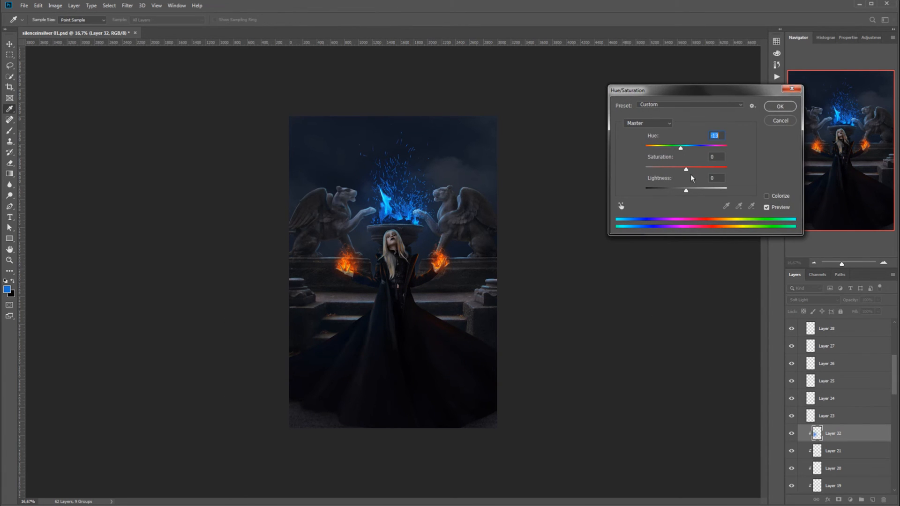
{"action": "left_click", "coordinate": [782, 108]}
- Duplicate the blue glow onto the right side of the dress and reduce the glow's opacity to 82%
{"action": "left_click_drag", "start_coordinate": [373, 334], "coordinate": [485, 337]}
{"action": "left_click", "coordinate": [878, 300]}
{"action": "left_click_drag", "start_coordinate": [865, 310], "coordinate": [859, 313]}
{"action": "left_click", "coordinate": [851, 451]}
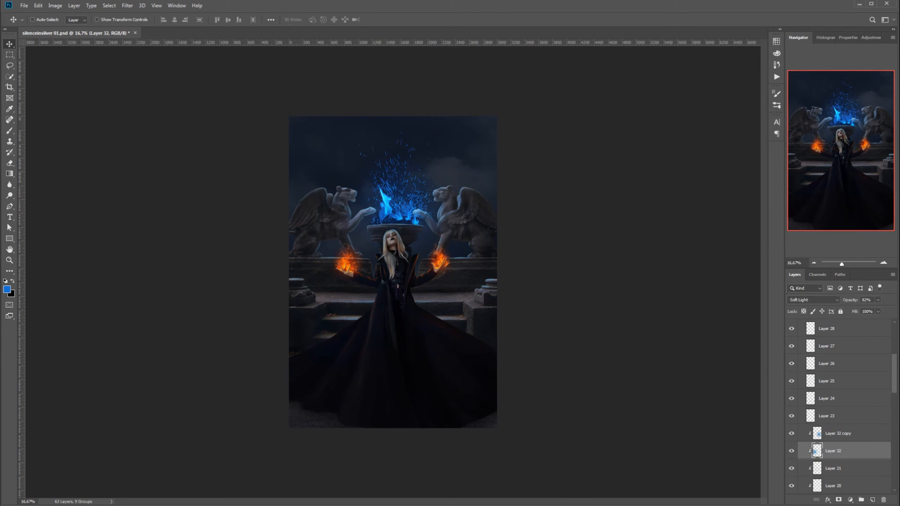
- Collapse the sorceress group and the statues background group in the layer stack
{"action": "left_click", "coordinate": [883, 263]}
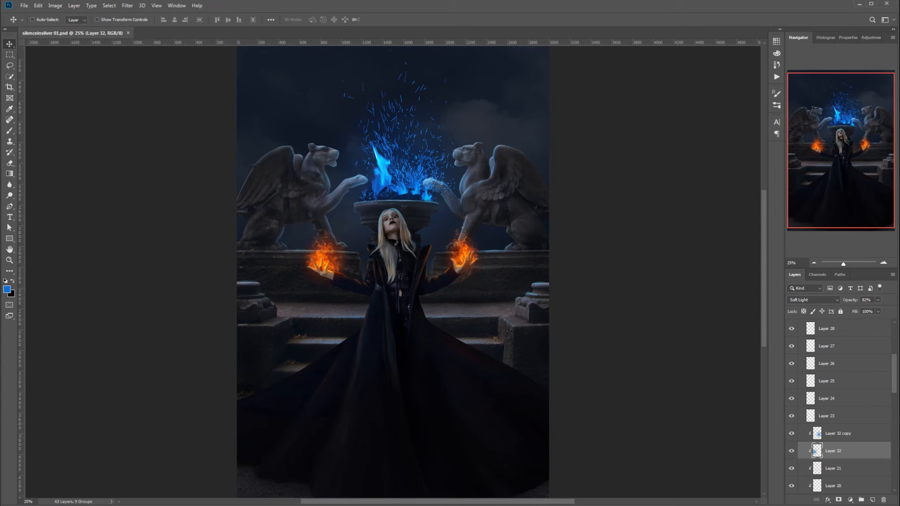
{"action": "scroll", "coordinate": [860, 350], "scroll_direction": "up", "scroll_amount": 5}
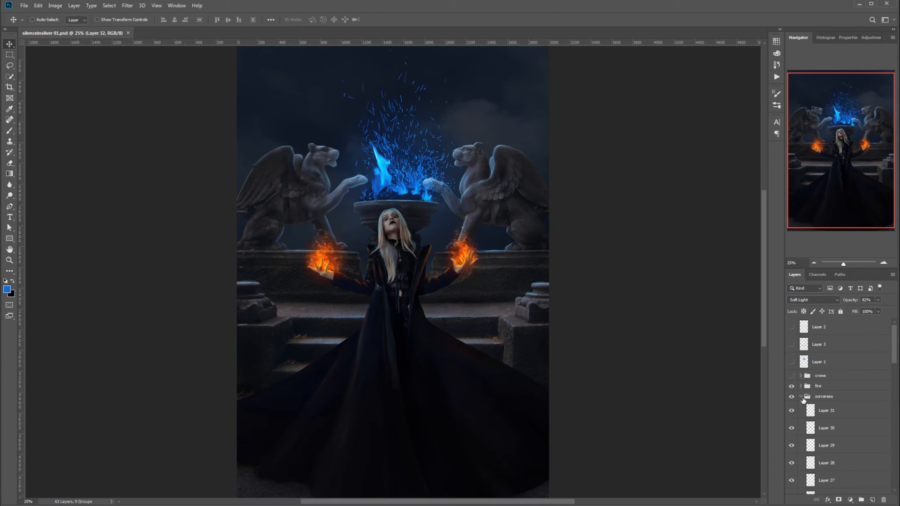
{"action": "left_click", "coordinate": [802, 397]}
{"action": "left_click", "coordinate": [825, 401]}
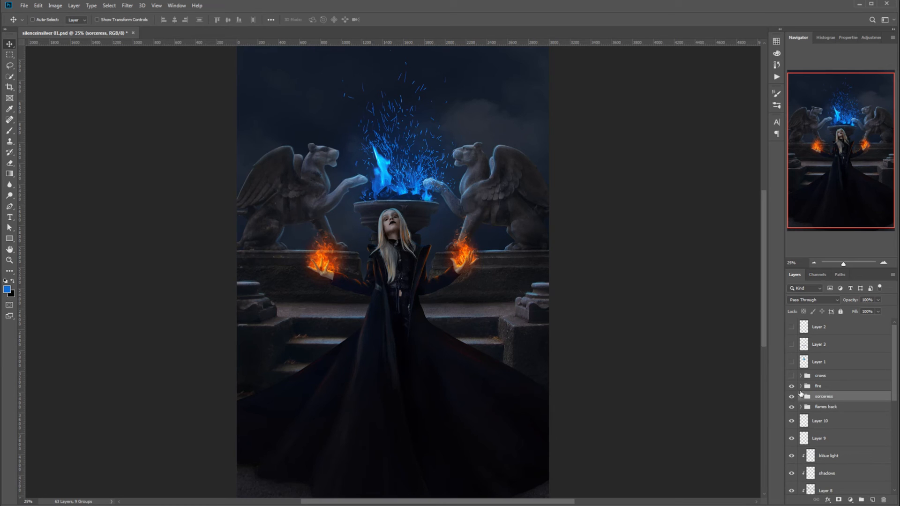
{"action": "left_click", "coordinate": [792, 386]}
{"action": "scroll", "coordinate": [839, 406], "scroll_direction": "down", "scroll_amount": 5}
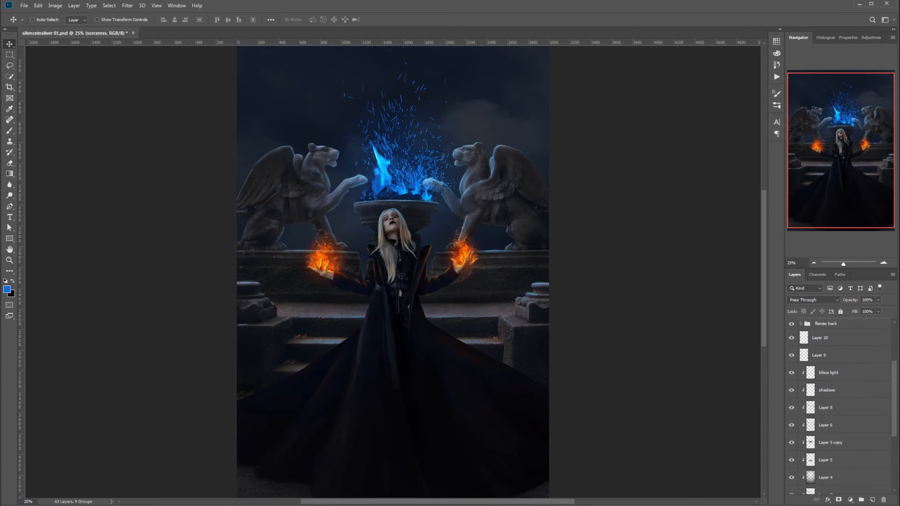
{"action": "scroll", "coordinate": [839, 407], "scroll_direction": "up", "scroll_amount": 1}
{"action": "scroll", "coordinate": [838, 407], "scroll_direction": "up", "scroll_amount": 1}
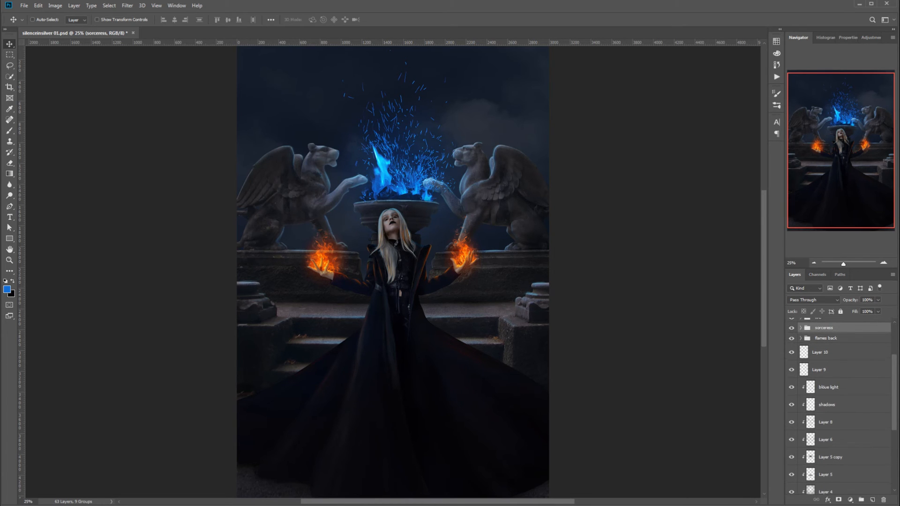
{"action": "scroll", "coordinate": [839, 406], "scroll_direction": "up", "scroll_amount": 2}
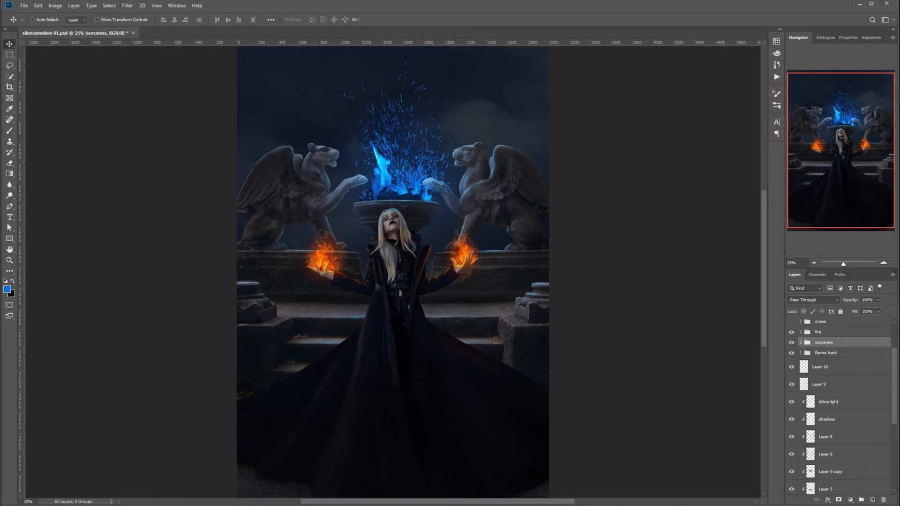
{"action": "scroll", "coordinate": [839, 406], "scroll_direction": "down", "scroll_amount": 5}
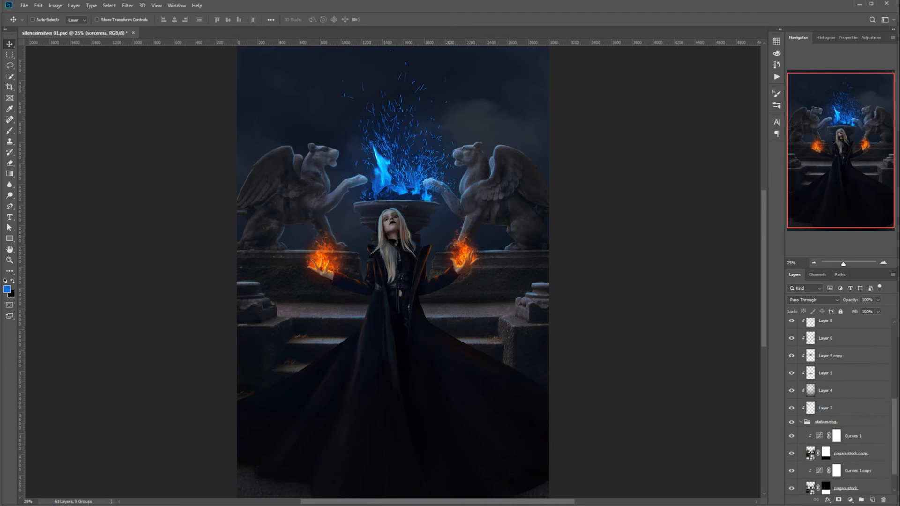
{"action": "left_click", "coordinate": [800, 422]}
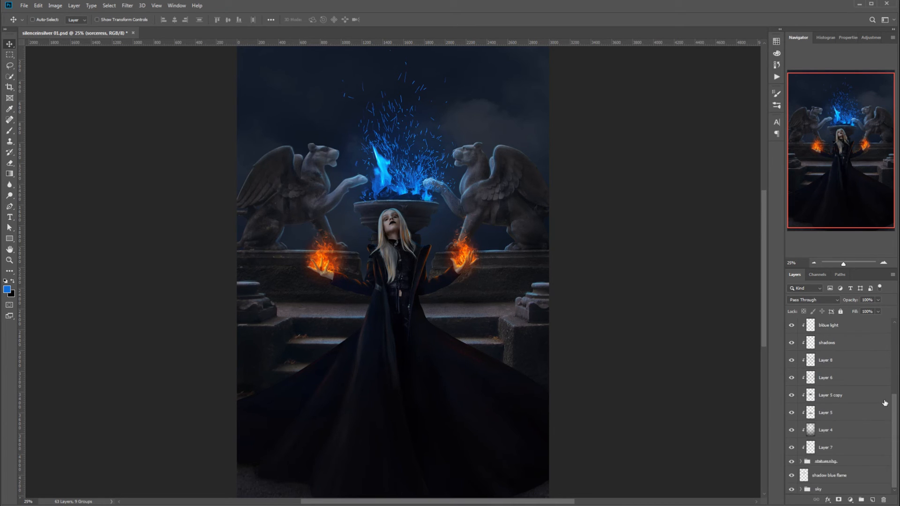
{"action": "scroll", "coordinate": [888, 352], "scroll_direction": "up", "scroll_amount": 2}
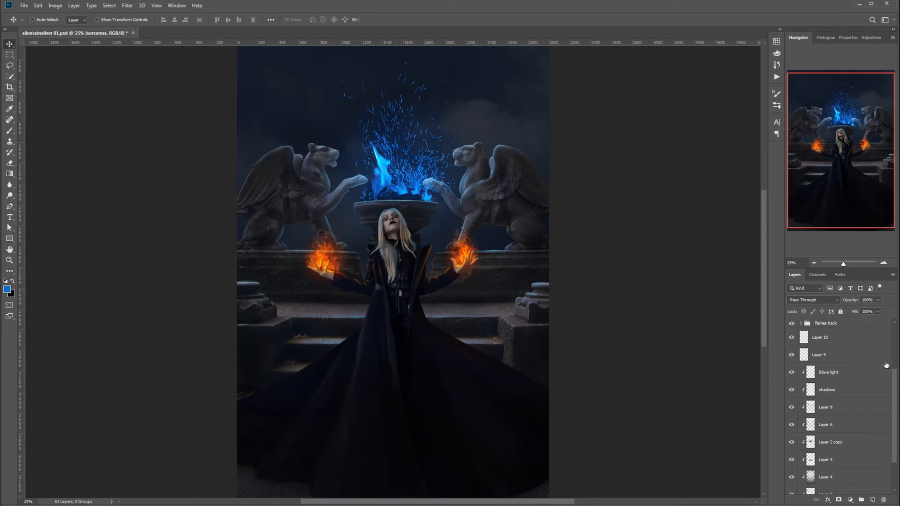
- Add a clipped layer above the blue light layer and set it to Soft Light
{"action": "left_click", "coordinate": [844, 372]}
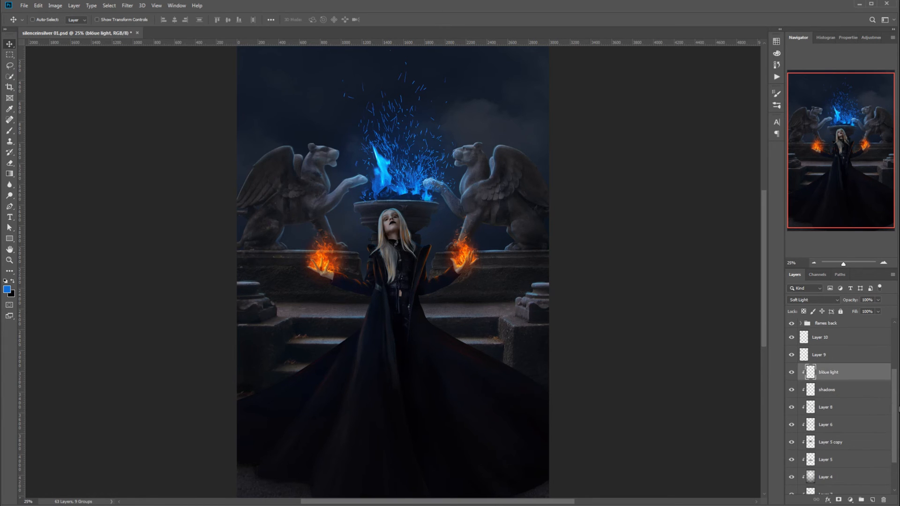
{"action": "left_click", "coordinate": [873, 500]}
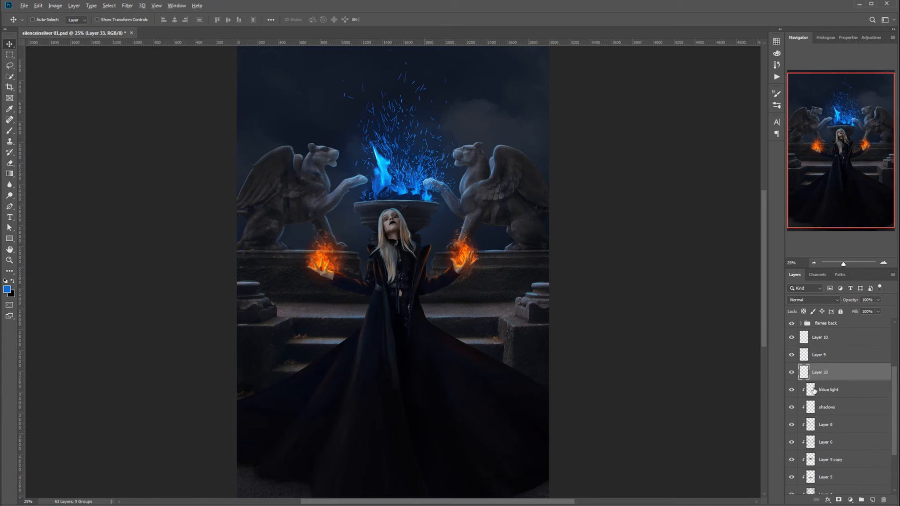
{"action": "left_click", "coordinate": [818, 380], "text": "alt"}
{"action": "left_click", "coordinate": [812, 299]}
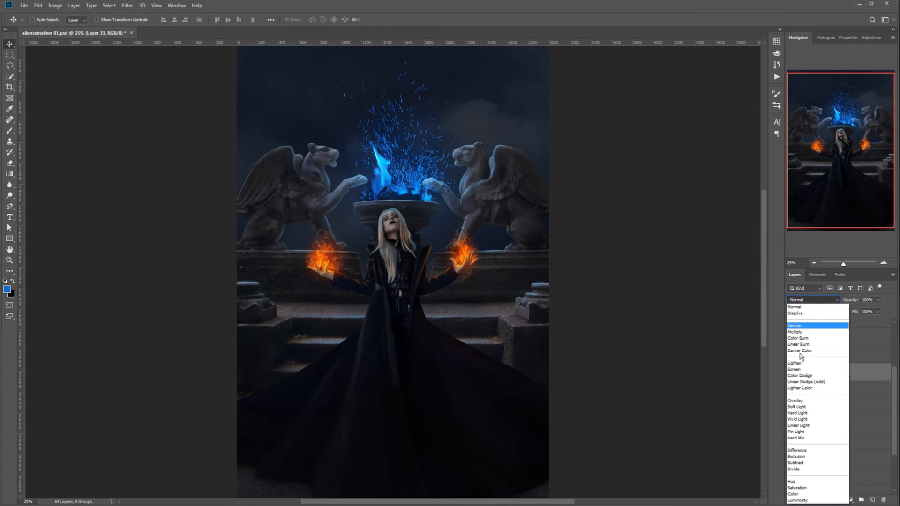
{"action": "left_click", "coordinate": [804, 407]}
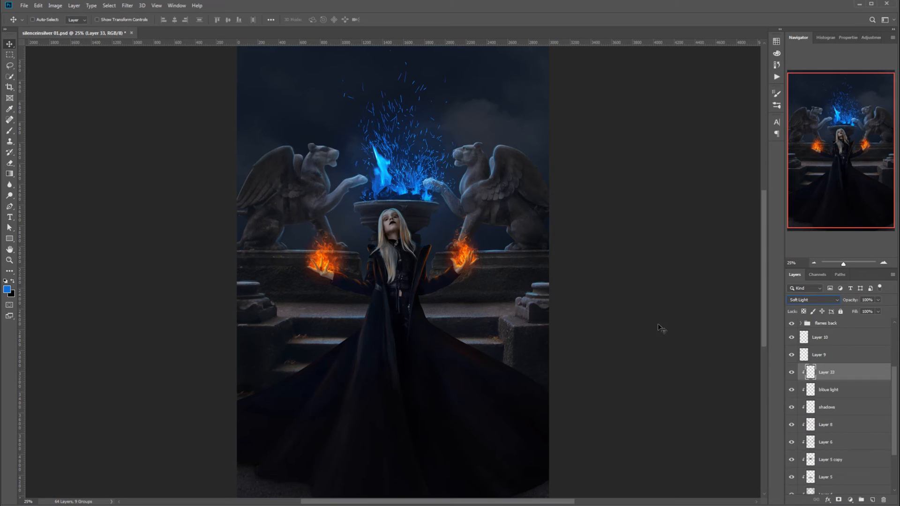
- Sample orange from the hand fire and paint its light on the right statue's leg and stone ledges with a soft 58 px brush
{"action": "left_click", "coordinate": [9, 131]}
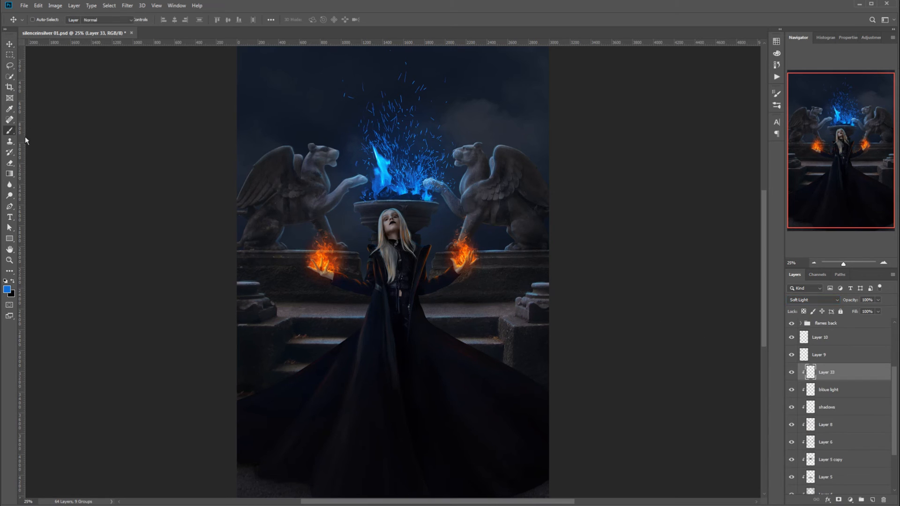
{"action": "left_click", "coordinate": [468, 257], "text": "alt"}
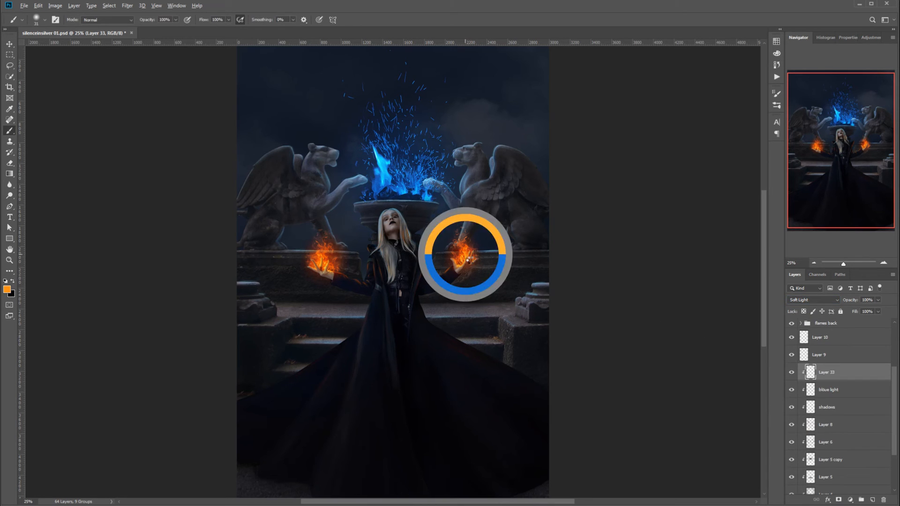
{"action": "left_click", "coordinate": [468, 257], "text": "alt"}
{"action": "left_click", "coordinate": [465, 255], "text": "alt"}
{"action": "left_click", "coordinate": [464, 257], "text": "alt"}
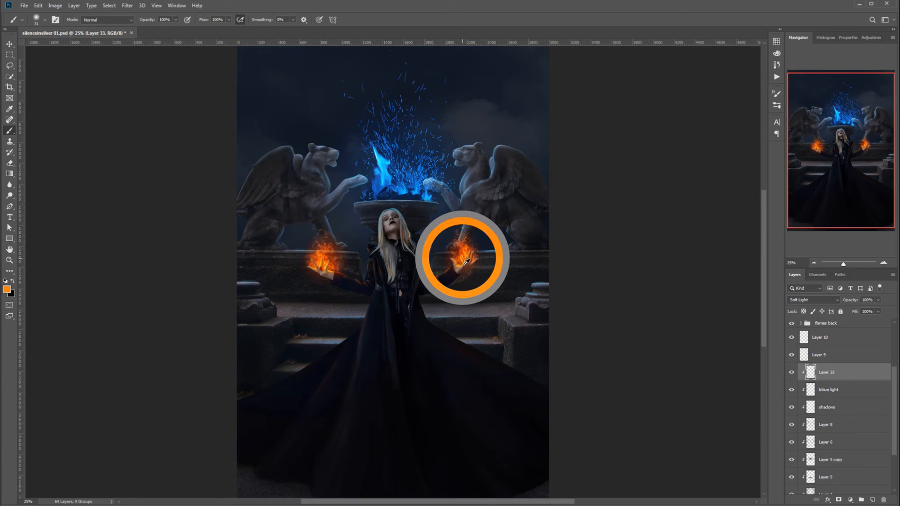
{"action": "left_click", "coordinate": [461, 258], "text": "alt"}
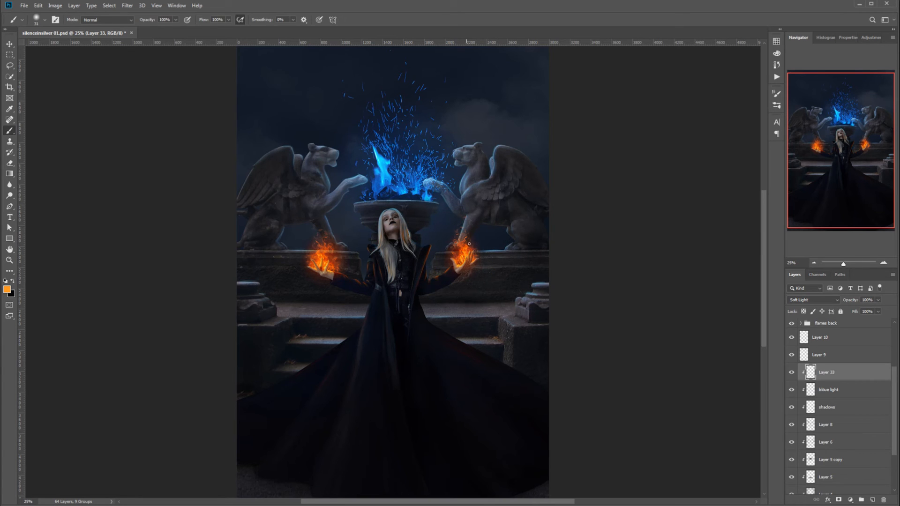
{"action": "left_click", "coordinate": [470, 257], "text": "alt"}
{"action": "right_click", "coordinate": [507, 315]}
{"action": "left_click_drag", "start_coordinate": [569, 334], "coordinate": [565, 336]}
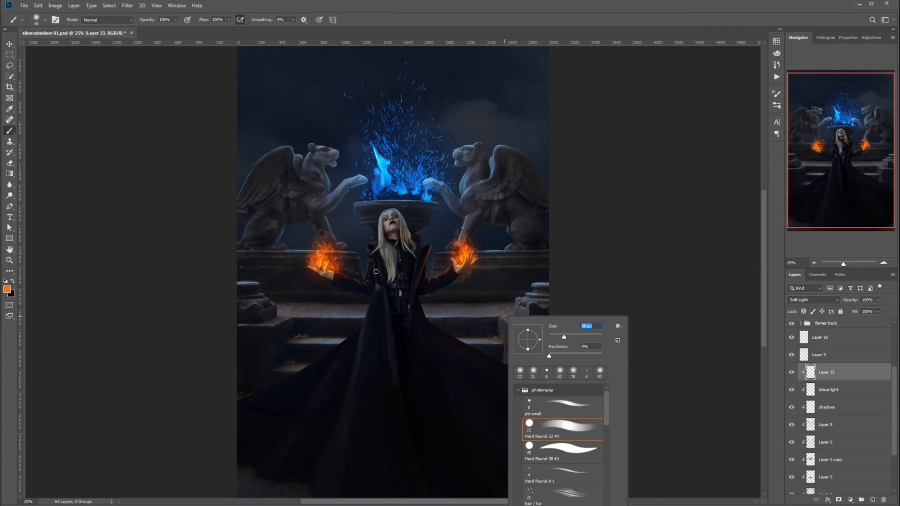
{"action": "key", "text": "Return"}
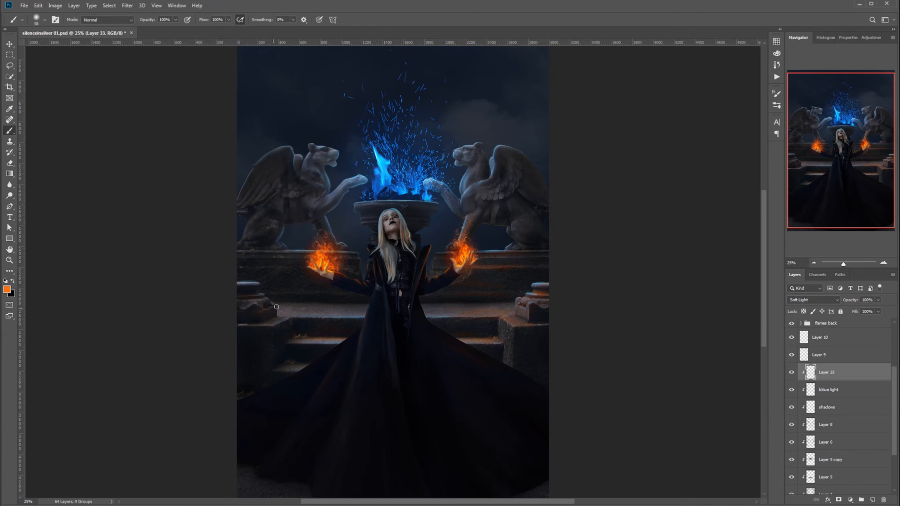
- Enlarge the brush to 183 px and paint orange light over the side walls and steps beside the dress
{"action": "right_click", "coordinate": [294, 369]}
{"action": "left_click", "coordinate": [373, 356]}
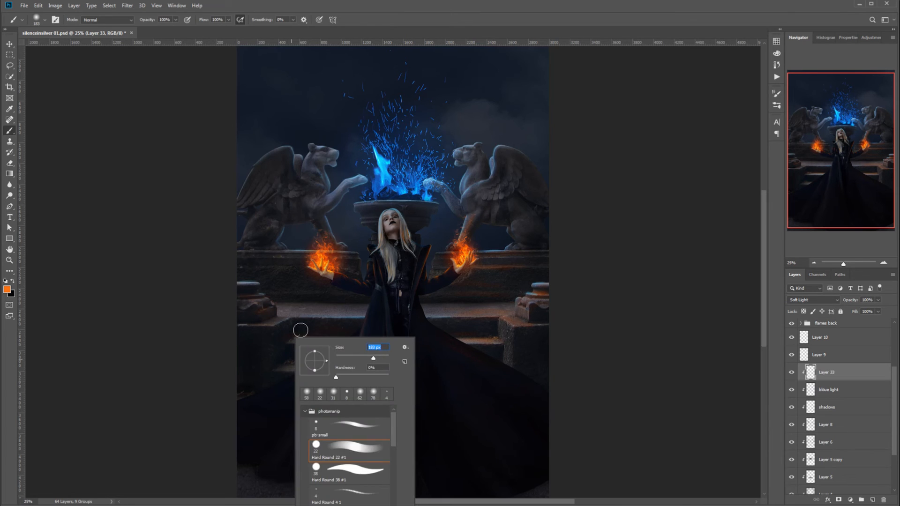
{"action": "mouse_move", "coordinate": [300, 331]}
{"action": "left_mouse_down"}
{"action": "mouse_move", "coordinate": [276, 388]}
{"action": "mouse_move", "coordinate": [286, 328]}
{"action": "mouse_move", "coordinate": [285, 373]}
{"action": "mouse_move", "coordinate": [304, 377]}
{"action": "mouse_move", "coordinate": [319, 346]}
{"action": "mouse_move", "coordinate": [314, 370]}
{"action": "mouse_move", "coordinate": [295, 375]}
{"action": "mouse_move", "coordinate": [298, 357]}
{"action": "mouse_move", "coordinate": [278, 397]}
{"action": "mouse_move", "coordinate": [289, 335]}
{"action": "mouse_move", "coordinate": [278, 361]}
{"action": "mouse_move", "coordinate": [317, 381]}
{"action": "mouse_move", "coordinate": [301, 359]}
{"action": "mouse_move", "coordinate": [313, 346]}
{"action": "mouse_move", "coordinate": [302, 369]}
{"action": "mouse_move", "coordinate": [312, 367]}
{"action": "mouse_move", "coordinate": [315, 342]}
{"action": "mouse_move", "coordinate": [355, 327]}
{"action": "mouse_move", "coordinate": [368, 336]}
{"action": "mouse_move", "coordinate": [302, 330]}
{"action": "mouse_move", "coordinate": [341, 332]}
{"action": "mouse_move", "coordinate": [326, 367]}
{"action": "left_mouse_up"}
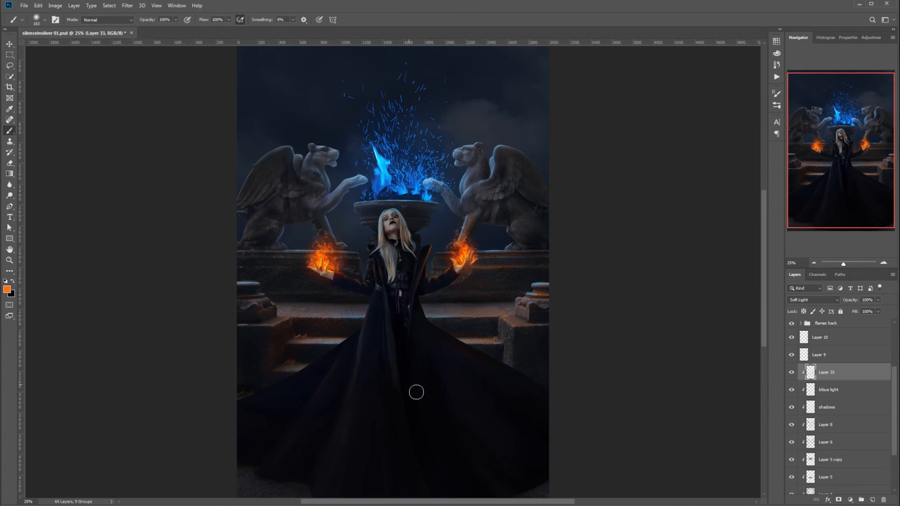
- Soften the orange light on the walls and steps with a 127 px eraser at 82% opacity
{"action": "left_click", "coordinate": [10, 163]}
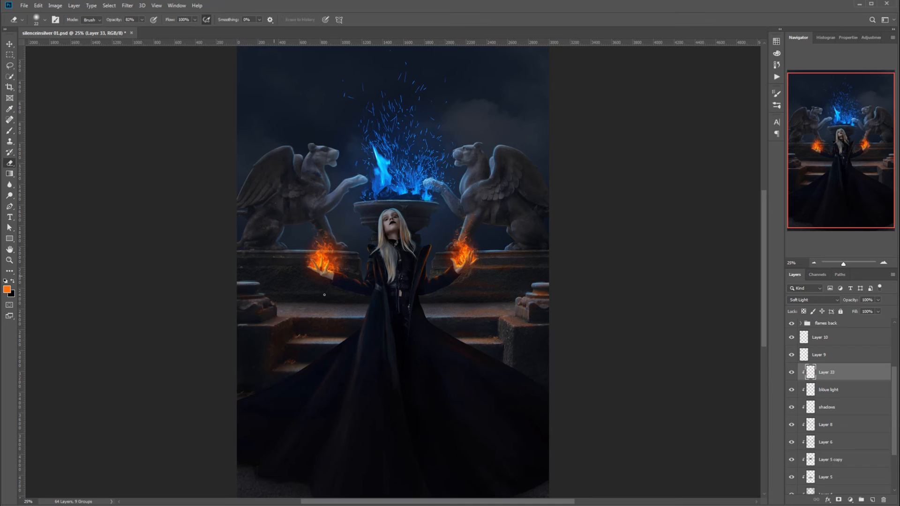
{"action": "right_click", "coordinate": [338, 326]}
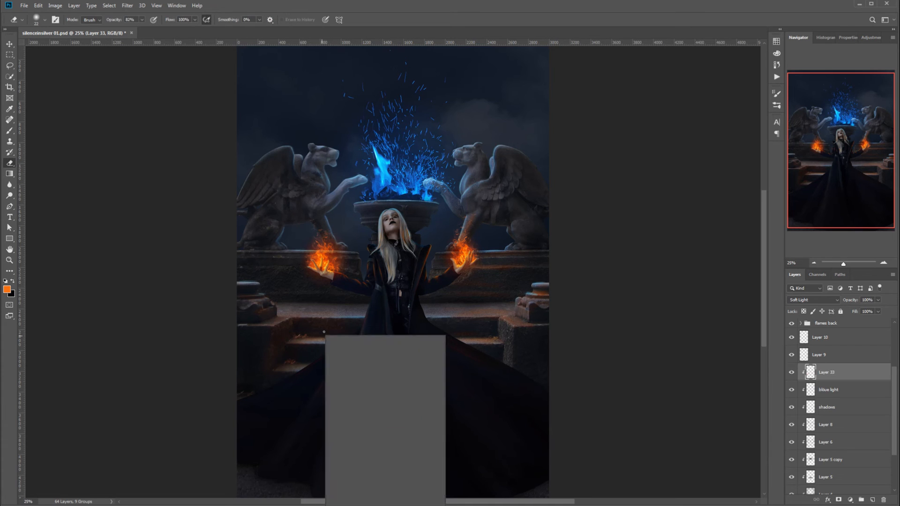
{"action": "left_click", "coordinate": [295, 334]}
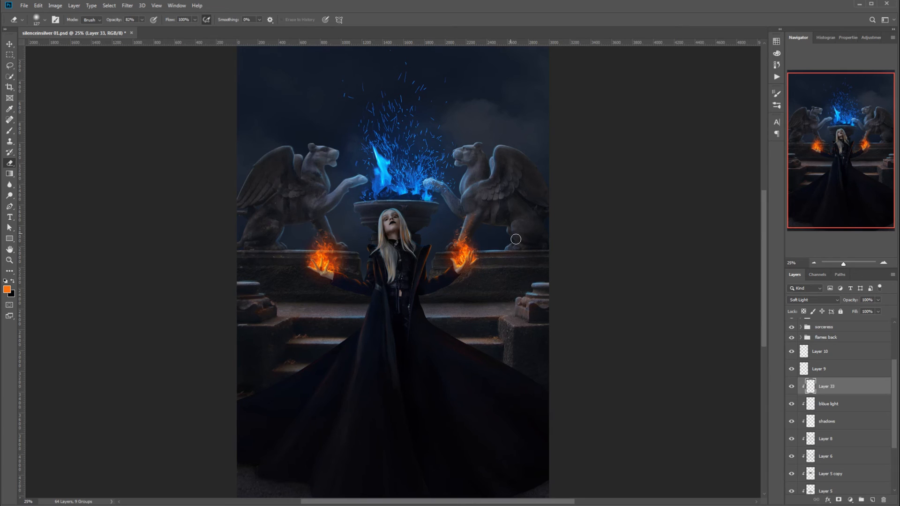
- Hide the fire and sorceress groups and erase the orange light from the right statue's foreleg
{"action": "scroll", "coordinate": [818, 375], "scroll_direction": "up", "scroll_amount": 3}
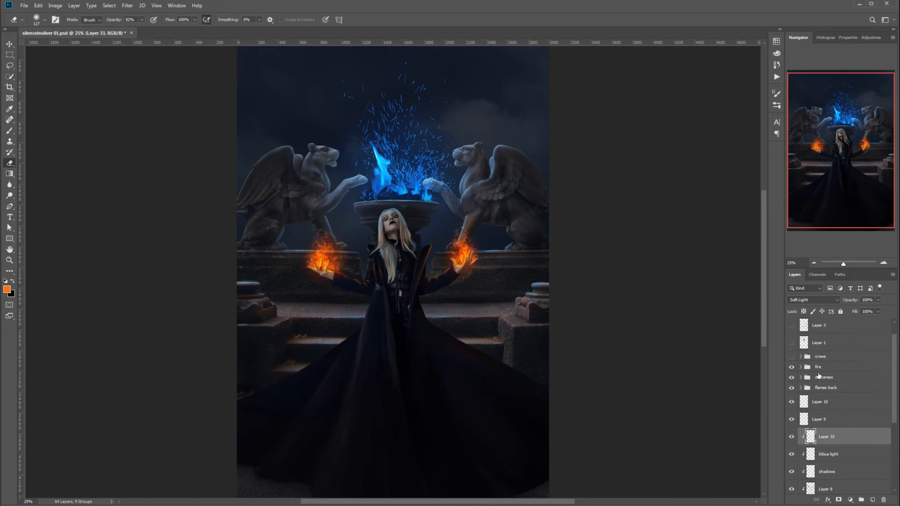
{"action": "left_click", "coordinate": [792, 368]}
{"action": "left_click", "coordinate": [792, 377]}
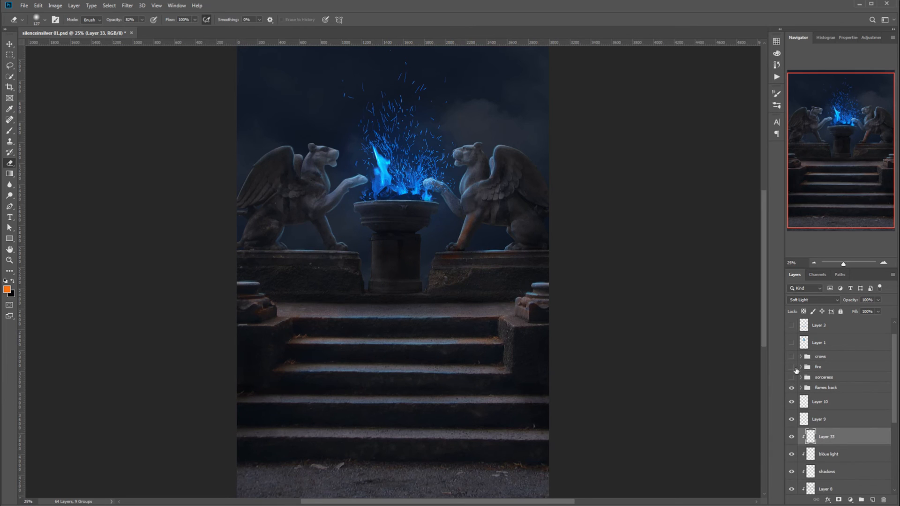
{"action": "left_click", "coordinate": [795, 371]}
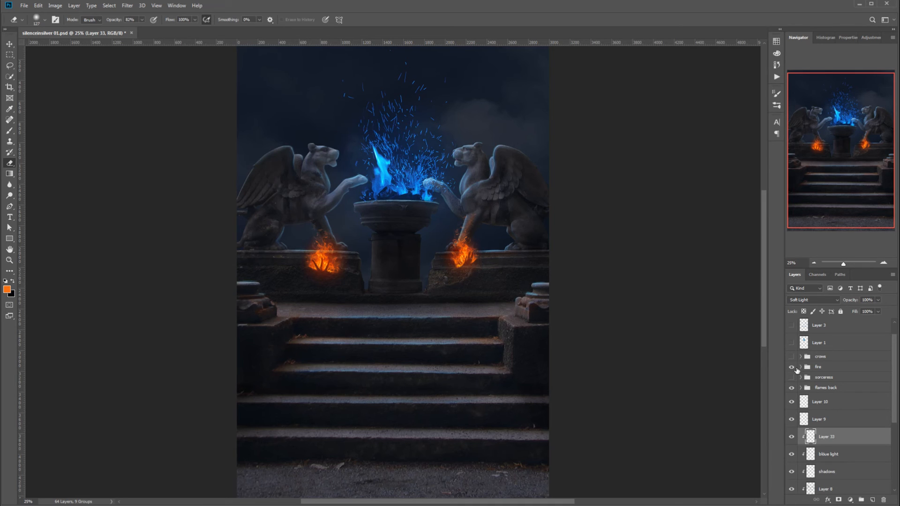
{"action": "left_click", "coordinate": [792, 368]}
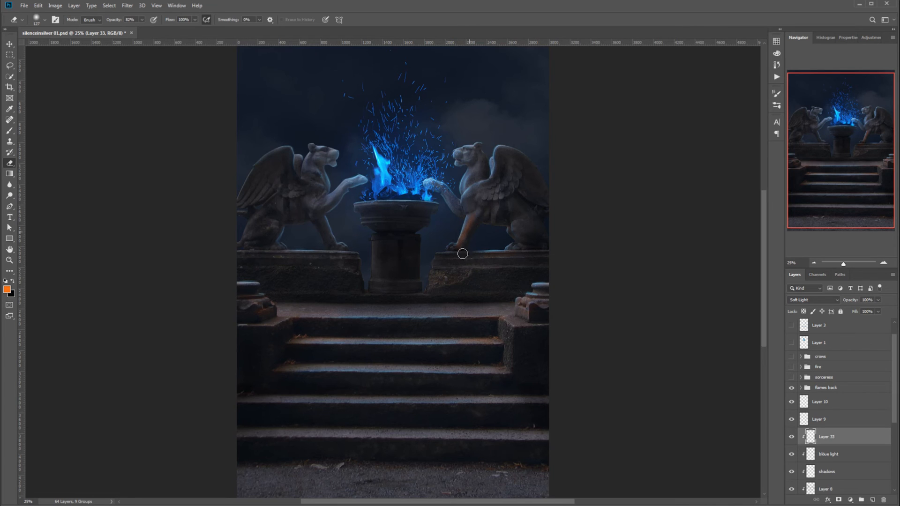
{"action": "left_click_drag", "start_coordinate": [475, 219], "coordinate": [463, 254]}
{"action": "left_click", "coordinate": [13, 134]}
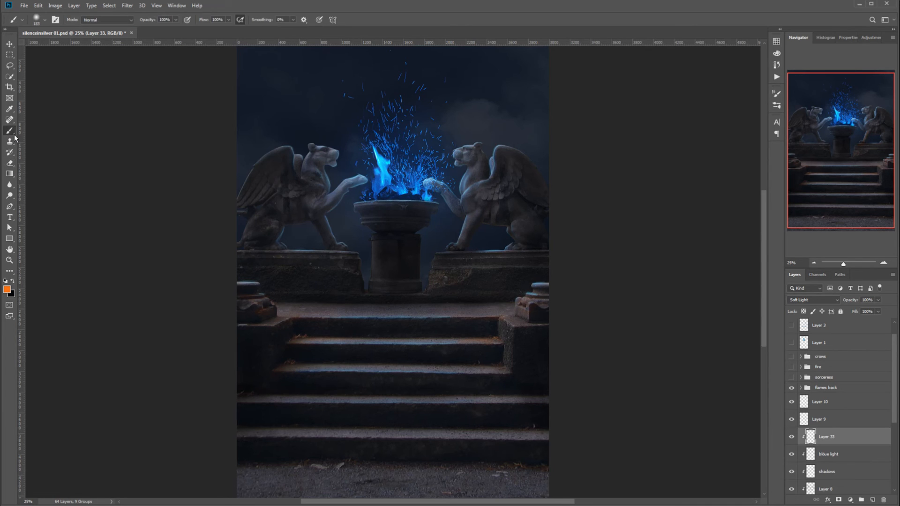
{"action": "mouse_move", "coordinate": [473, 215]}
{"action": "left_mouse_down"}
{"action": "mouse_move", "coordinate": [474, 240]}
{"action": "mouse_move", "coordinate": [449, 292]}
{"action": "mouse_move", "coordinate": [457, 271]}
{"action": "left_mouse_up"}
{"action": "key", "text": "ctrl+z"}
{"action": "right_click", "coordinate": [437, 240]}
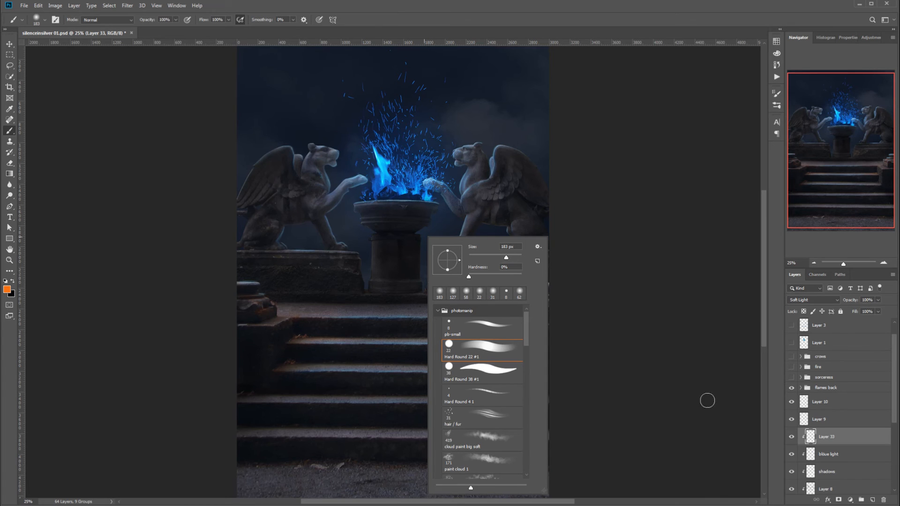
{"action": "left_click", "coordinate": [650, 226]}
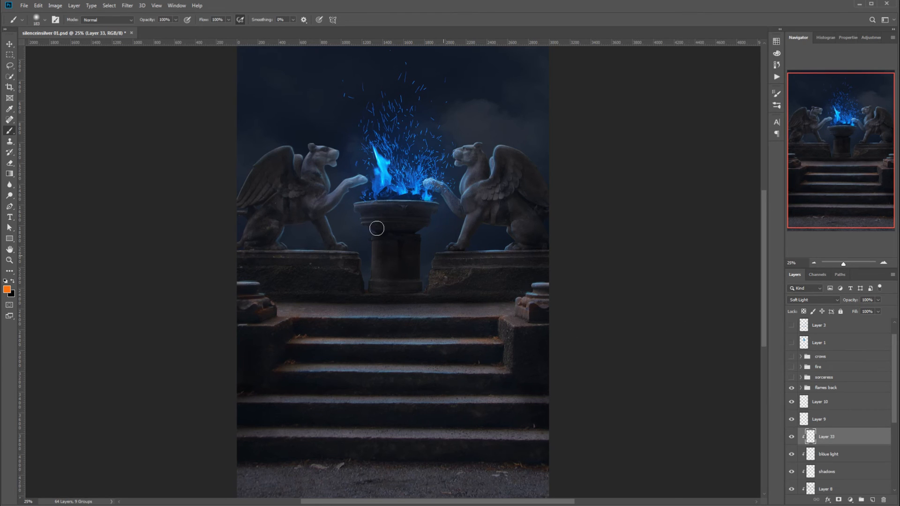
{"action": "left_click", "coordinate": [45, 19]}
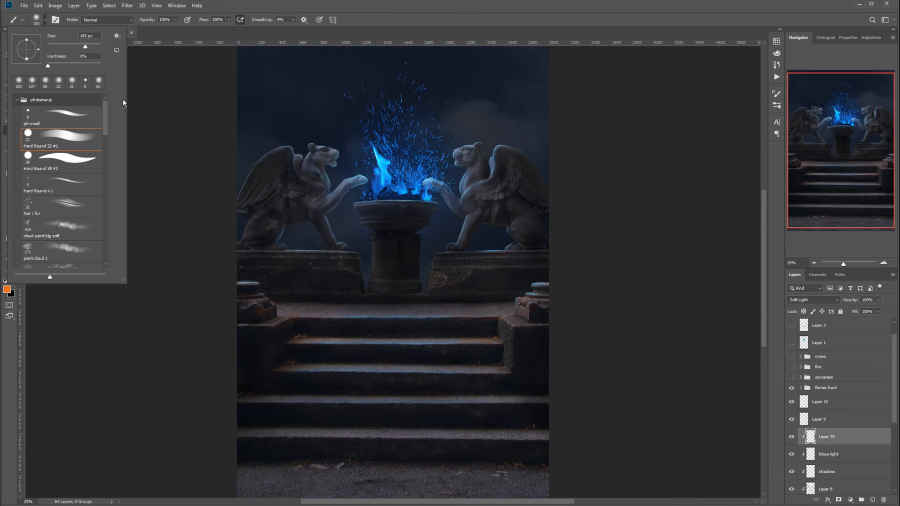
{"action": "left_click_drag", "start_coordinate": [474, 216], "coordinate": [455, 249]}
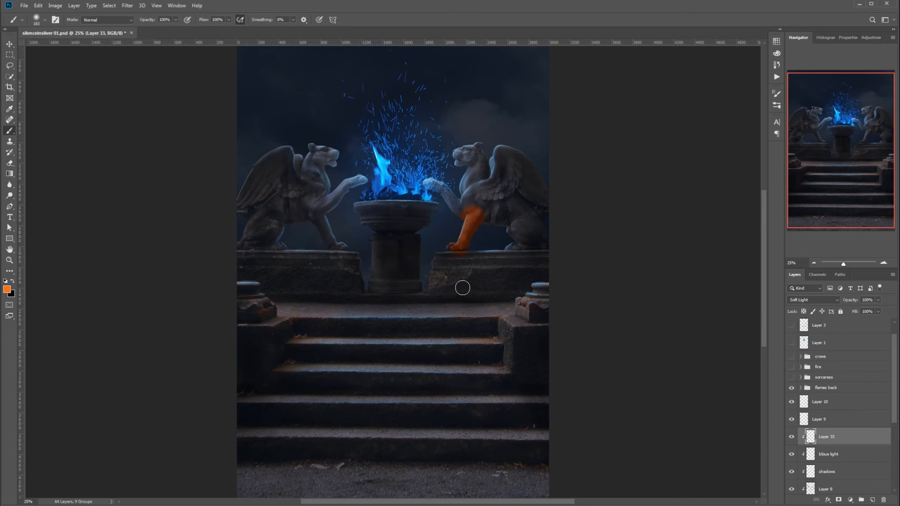
{"action": "key", "text": "ctrl+z"}
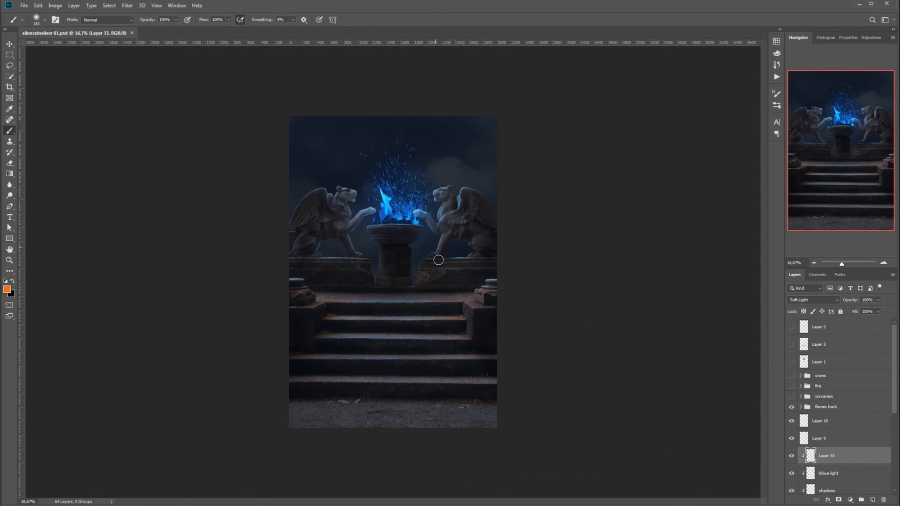
- Paint orange fire light on the right statue's foreleg and its ledge with the 183 px brush, softening it with the 127 px eraser
{"action": "left_click_drag", "start_coordinate": [448, 245], "coordinate": [438, 267]}
{"action": "left_click", "coordinate": [9, 163]}
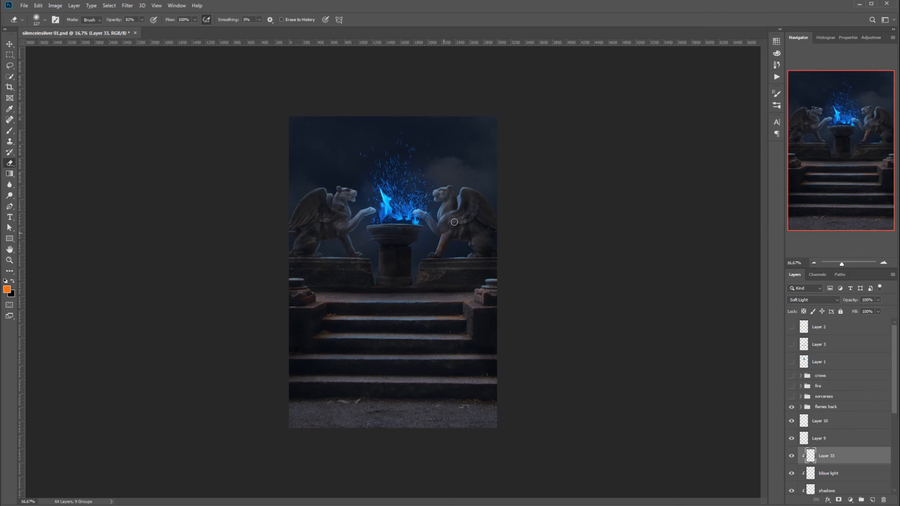
{"action": "key", "text": "b"}
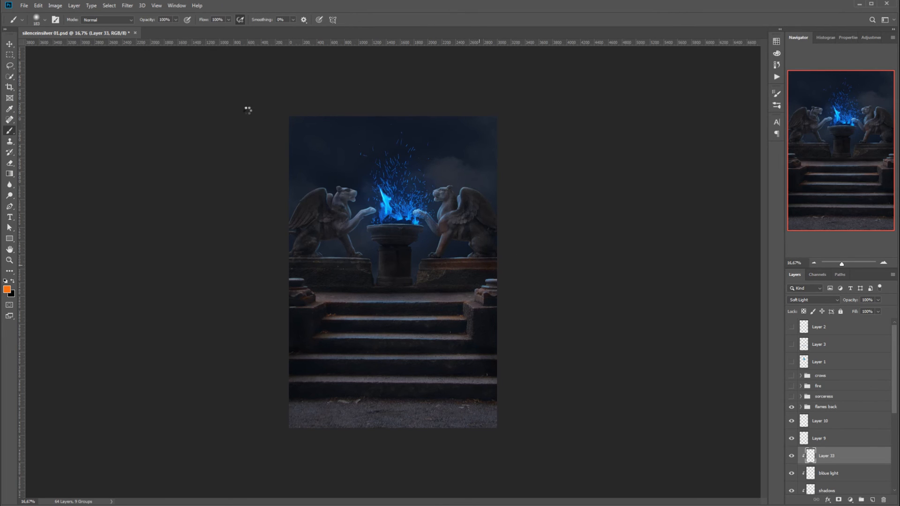
{"action": "left_click", "coordinate": [17, 168]}
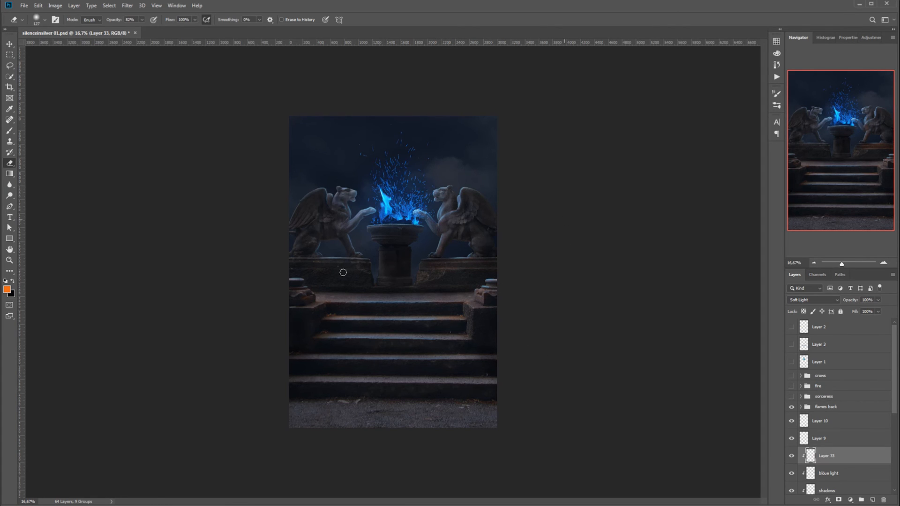
- Paint orange light on the left statue's foreleg and ledge, softening it with the eraser at 82% opacity
{"action": "left_click", "coordinate": [10, 131]}
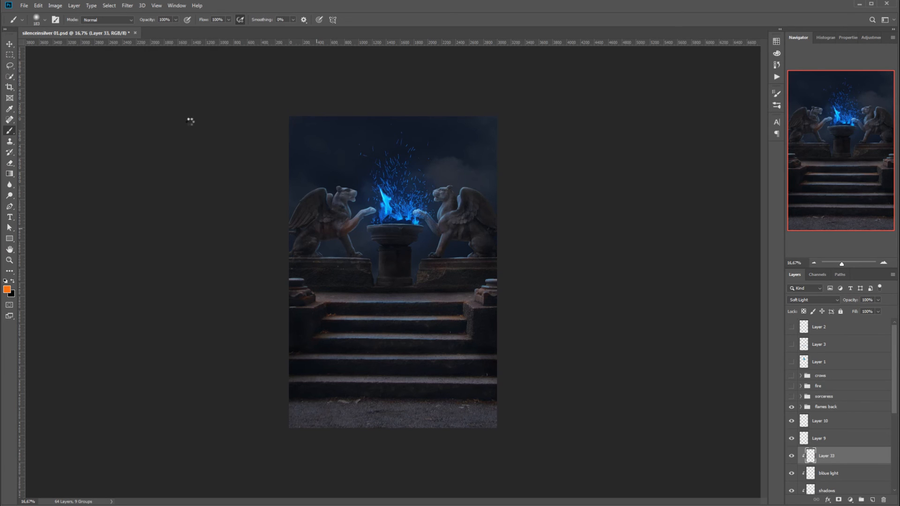
{"action": "left_click", "coordinate": [9, 163]}
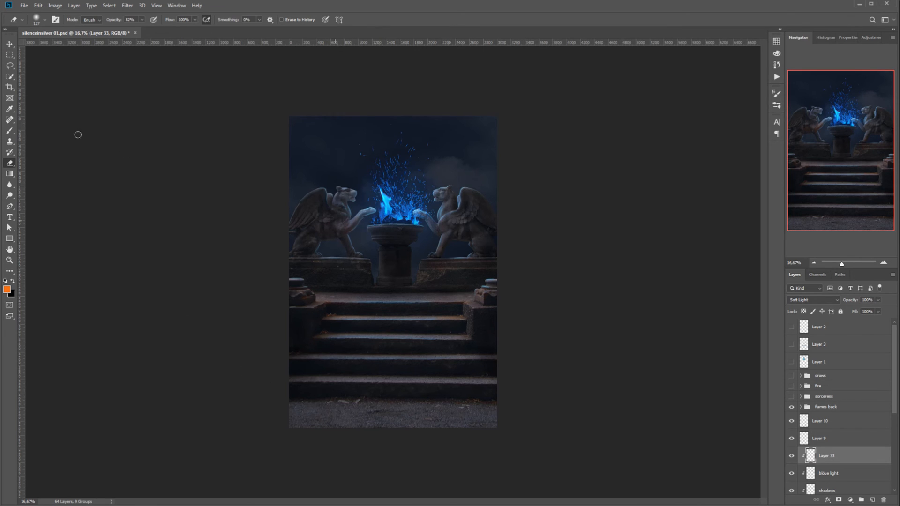
{"action": "key", "text": "b"}
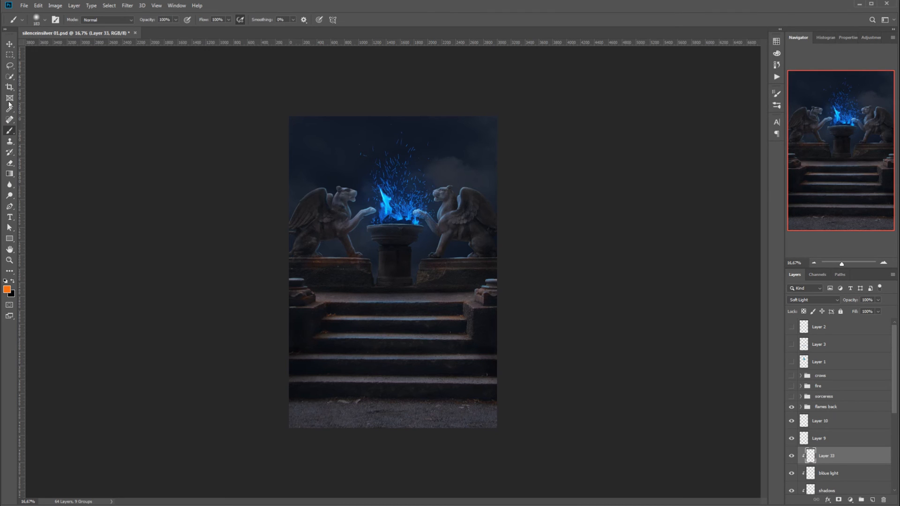
{"action": "left_click", "coordinate": [10, 163]}
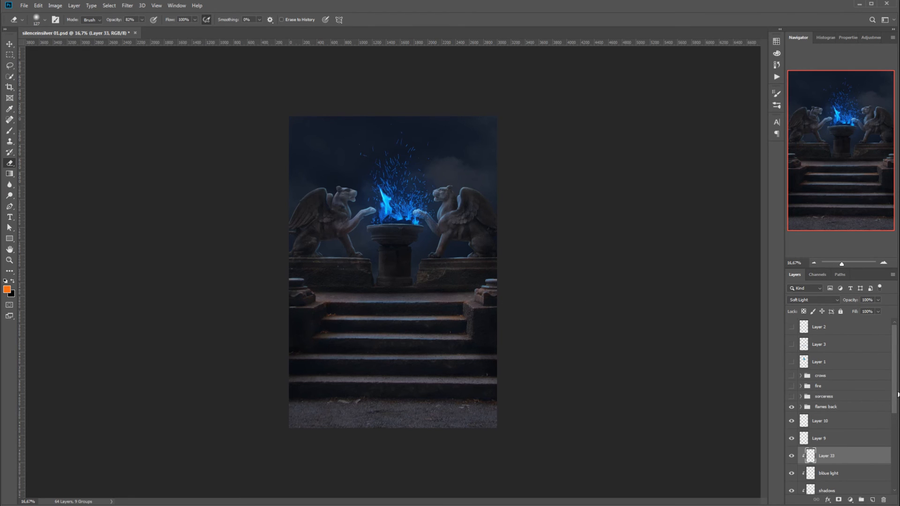
- Check what the blue light, shadows and Layer 8 layers contribute by toggling their visibility
{"action": "scroll", "coordinate": [867, 399], "scroll_direction": "down", "scroll_amount": 5}
{"action": "left_click", "coordinate": [816, 361]}
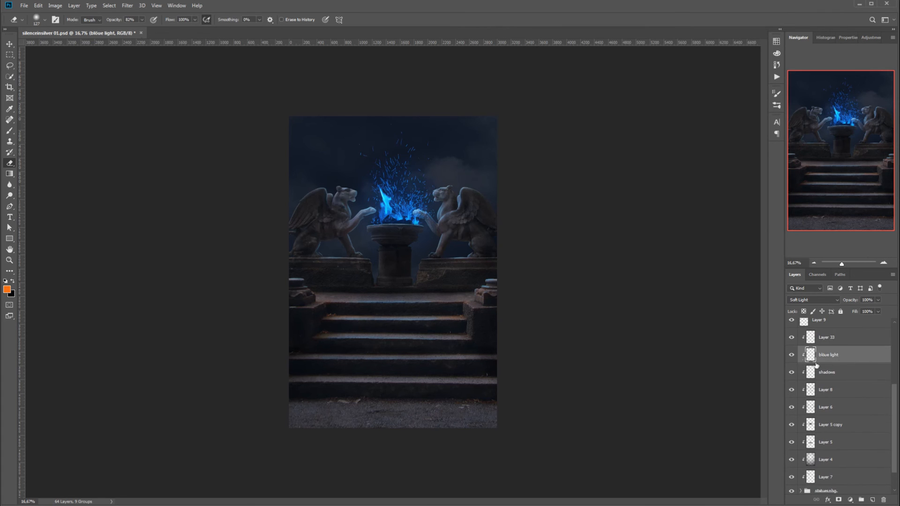
{"action": "left_click", "coordinate": [796, 356]}
{"action": "left_click", "coordinate": [792, 372]}
{"action": "left_click", "coordinate": [794, 392]}
{"action": "left_click", "coordinate": [794, 391]}
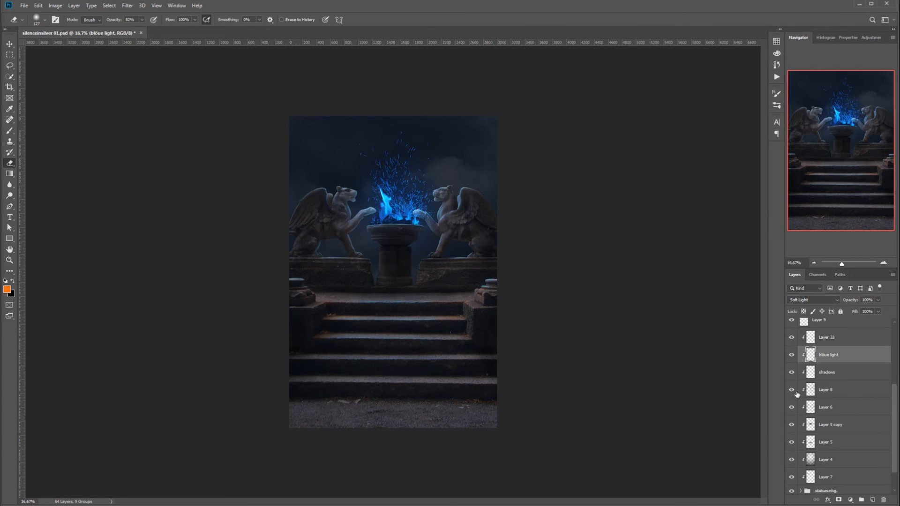
- On the shadows layer, paint shading along the ledges beneath the statues' paws with a smaller soft brush and a sampled dark colour
{"action": "left_click", "coordinate": [818, 377]}
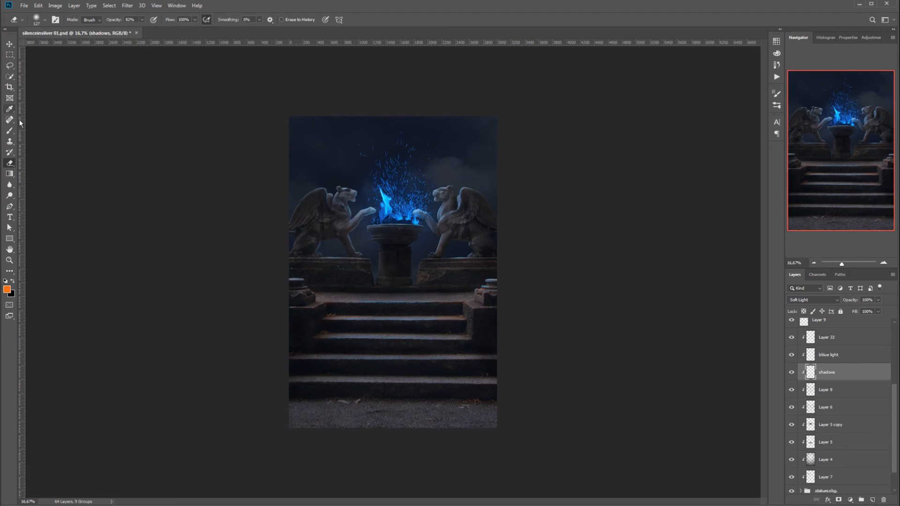
{"action": "left_click", "coordinate": [10, 131]}
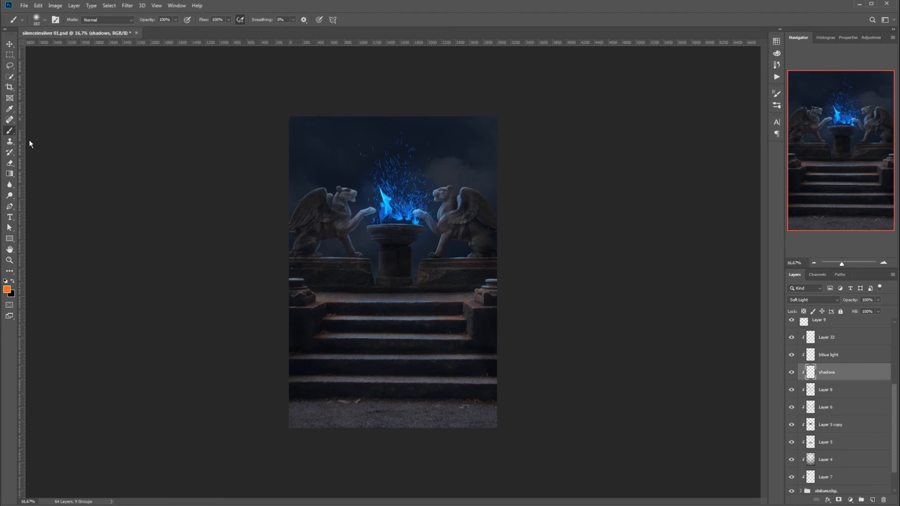
{"action": "left_click", "coordinate": [884, 263]}
{"action": "left_click", "coordinate": [884, 263]}
{"action": "left_click", "coordinate": [883, 263]}
{"action": "right_click", "coordinate": [393, 189]}
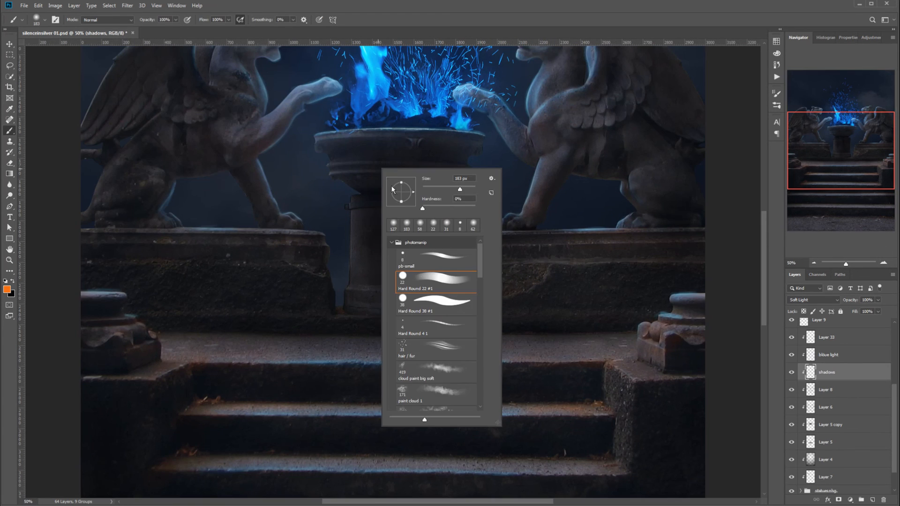
{"action": "left_click_drag", "start_coordinate": [435, 192], "coordinate": [430, 190]}
{"action": "left_click", "coordinate": [539, 216], "text": "alt"}
{"action": "left_click", "coordinate": [552, 223], "text": "alt"}
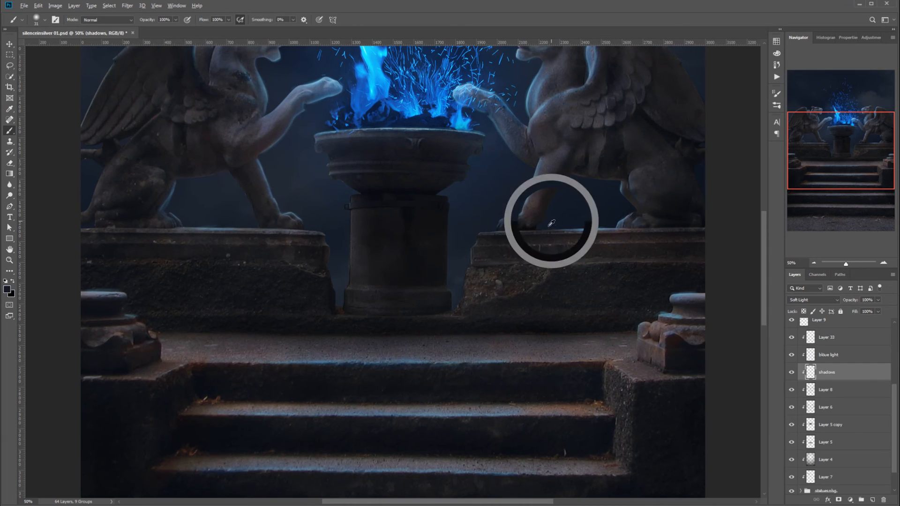
{"action": "left_click_drag", "start_coordinate": [271, 232], "coordinate": [225, 231]}
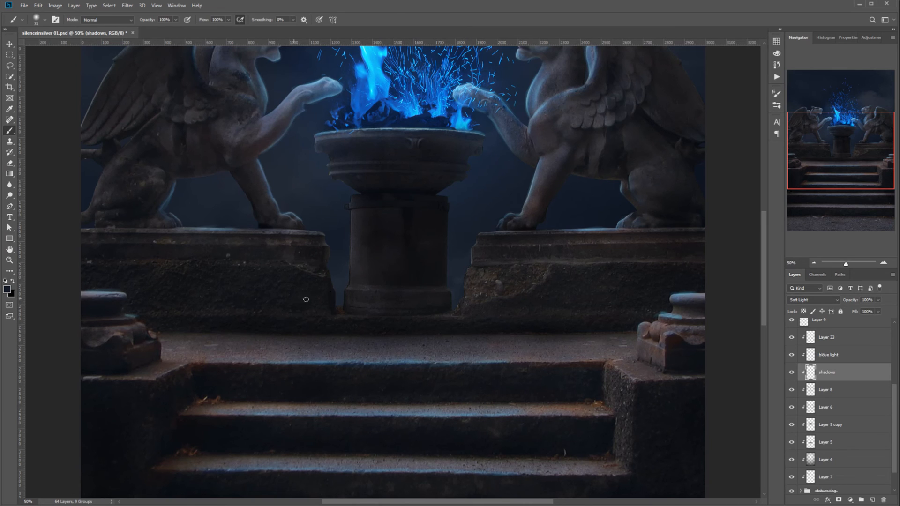
- Compare the statues and steps with Layer 8, Layer 6 and Layer 5 copy hidden and shown
{"action": "left_click", "coordinate": [826, 394]}
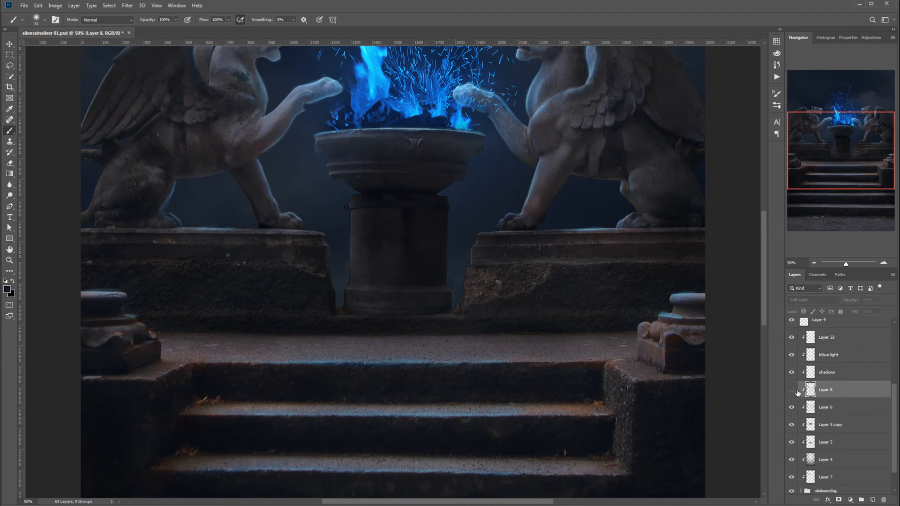
{"action": "left_click", "coordinate": [798, 391]}
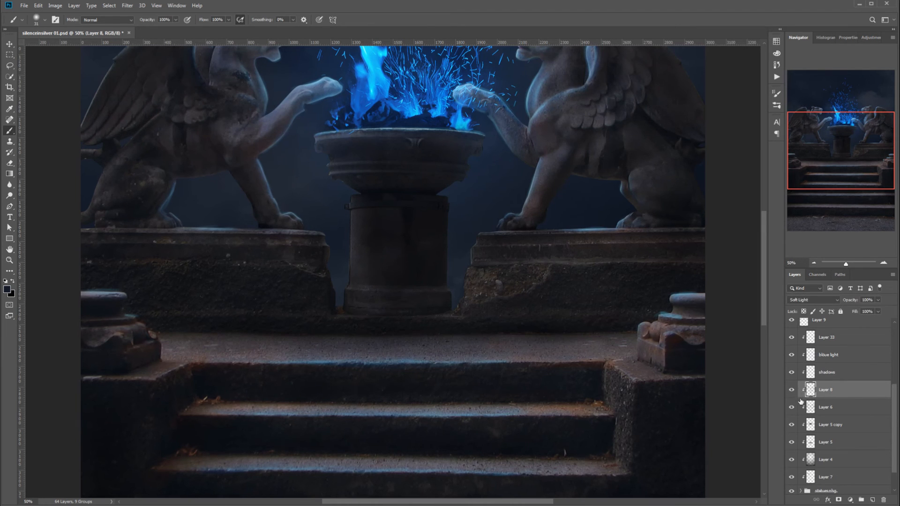
{"action": "left_click", "coordinate": [793, 409]}
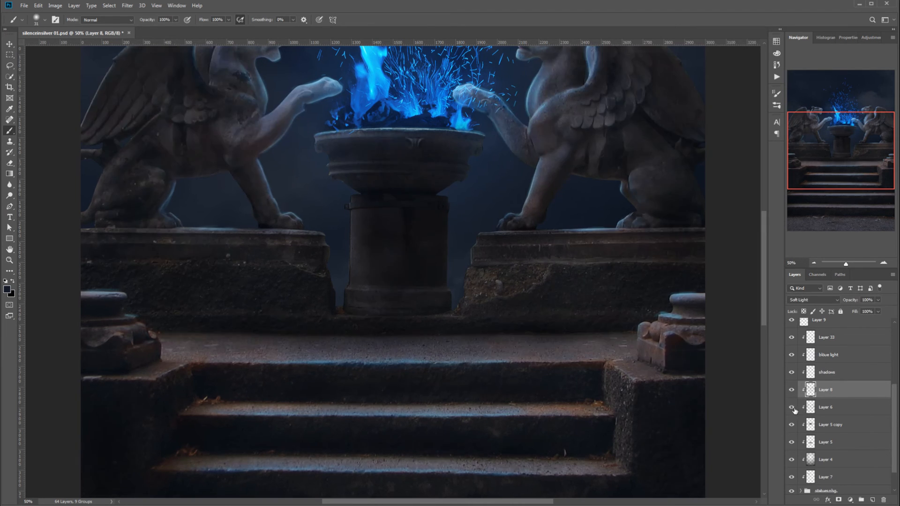
{"action": "left_click", "coordinate": [795, 408]}
{"action": "left_click", "coordinate": [795, 409]}
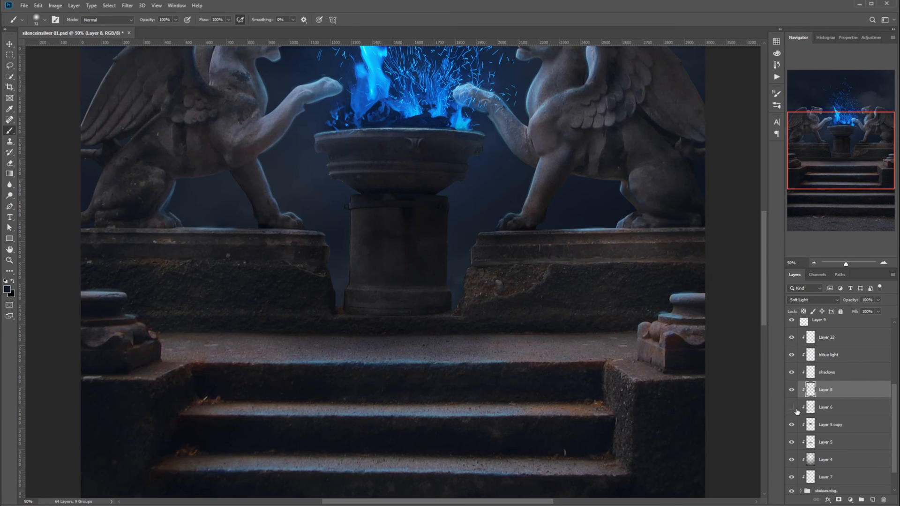
{"action": "left_click", "coordinate": [796, 410]}
{"action": "left_click", "coordinate": [796, 426]}
{"action": "left_click", "coordinate": [796, 426]}
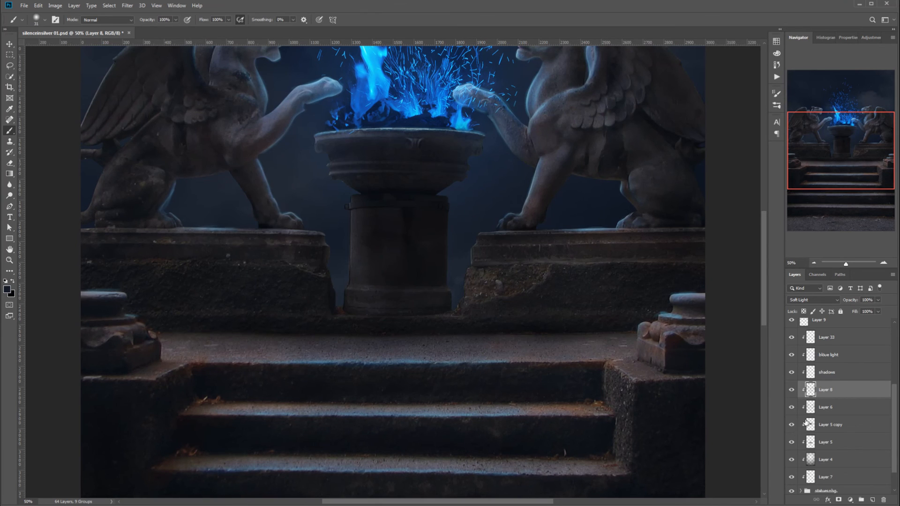
- Erase parts of Layer 10 around the stone pedestals with the 127 px eraser at 82% opacity
{"action": "scroll", "coordinate": [868, 343], "scroll_direction": "up", "scroll_amount": 3}
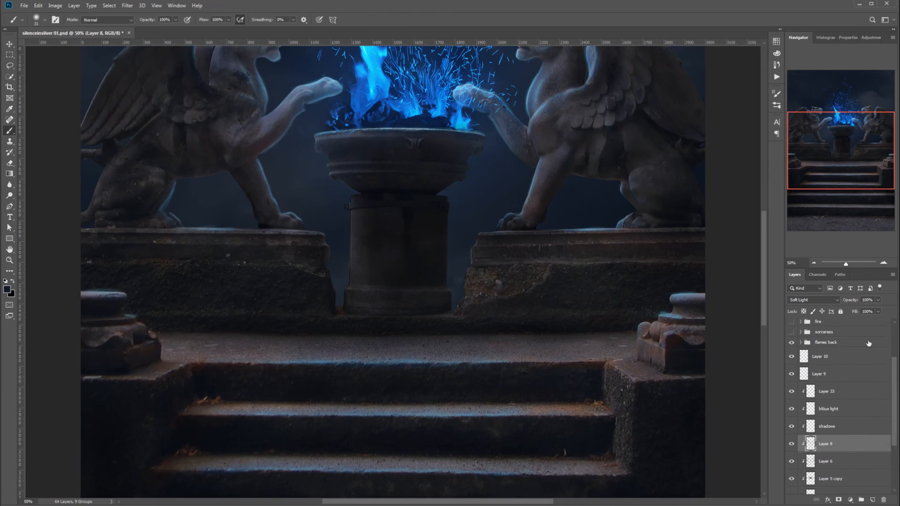
{"action": "left_click", "coordinate": [792, 357]}
{"action": "left_click", "coordinate": [818, 362]}
{"action": "left_click", "coordinate": [9, 163]}
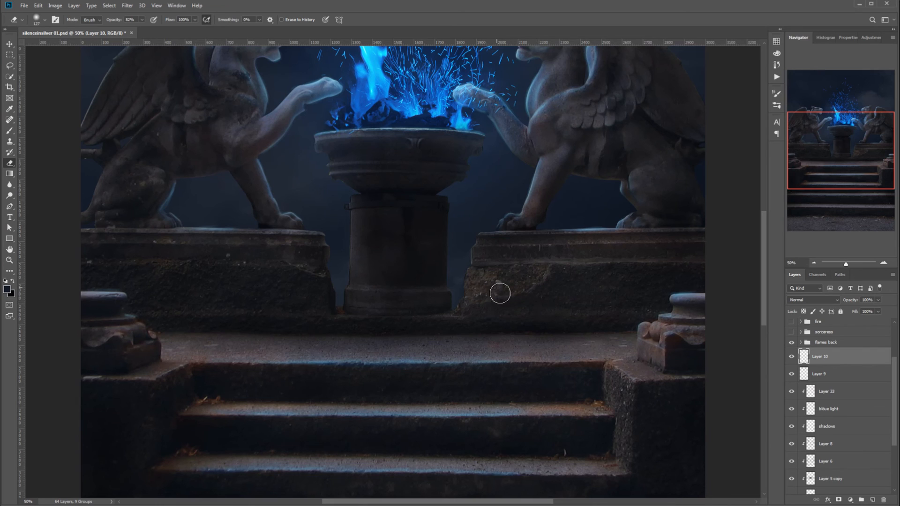
{"action": "left_click", "coordinate": [9, 131]}
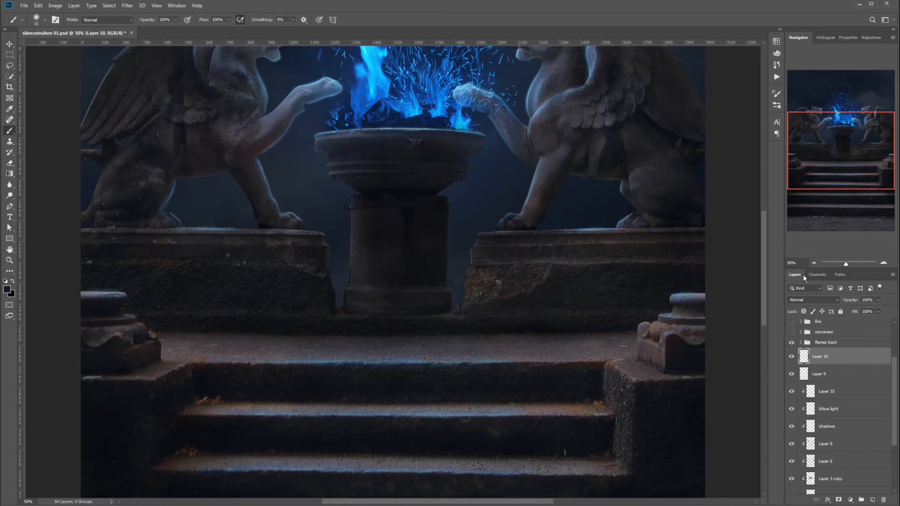
- Show the sorceress and fire groups again
{"action": "key", "text": "ctrl+minus"}
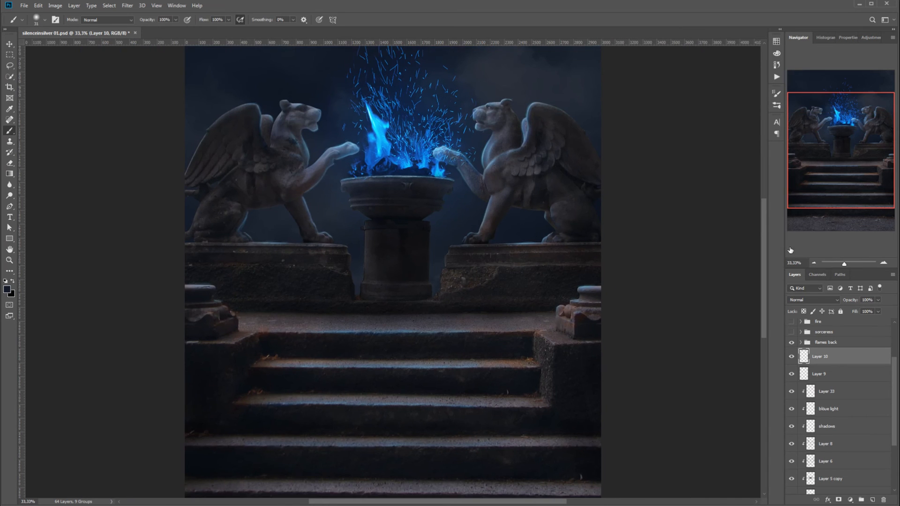
{"action": "mouse_move", "coordinate": [772, 256]}
{"action": "left_mouse_down"}
{"action": "mouse_move", "coordinate": [771, 271]}
{"action": "mouse_move", "coordinate": [767, 258]}
{"action": "left_mouse_up"}
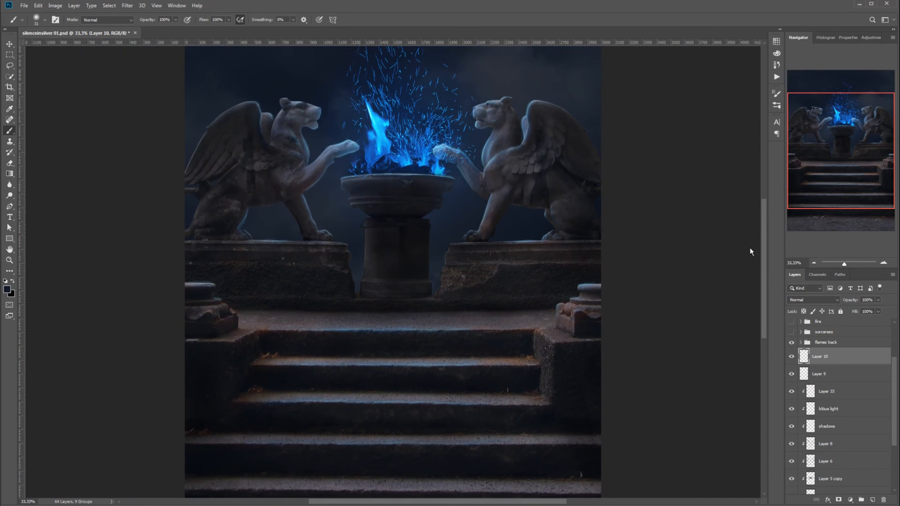
{"action": "left_click", "coordinate": [792, 332]}
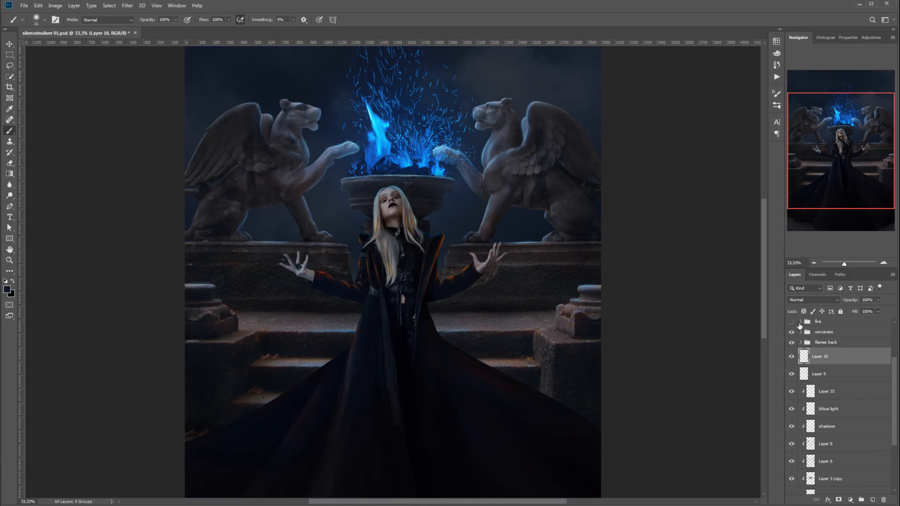
{"action": "scroll", "coordinate": [834, 356], "scroll_direction": "up", "scroll_amount": 3}
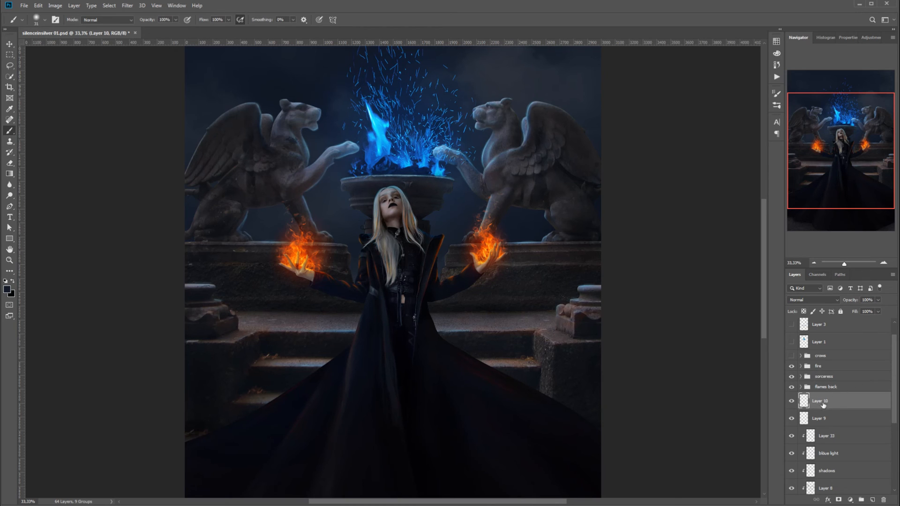
- Compare the scene with and without the orange light on Layer 33 and review the whole composition
{"action": "left_click", "coordinate": [792, 436]}
{"action": "left_click", "coordinate": [823, 440]}
{"action": "left_click", "coordinate": [792, 436]}
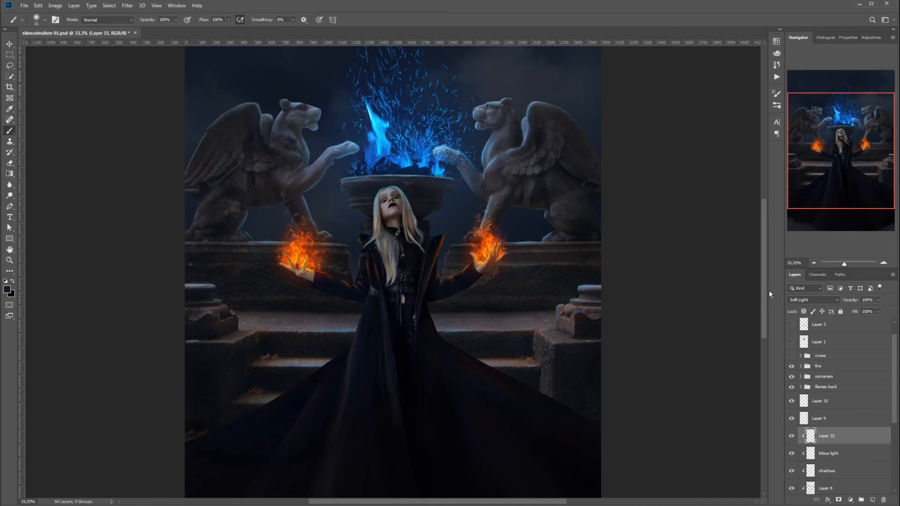
{"action": "scroll", "coordinate": [769, 291], "scroll_direction": "up", "scroll_amount": 3}
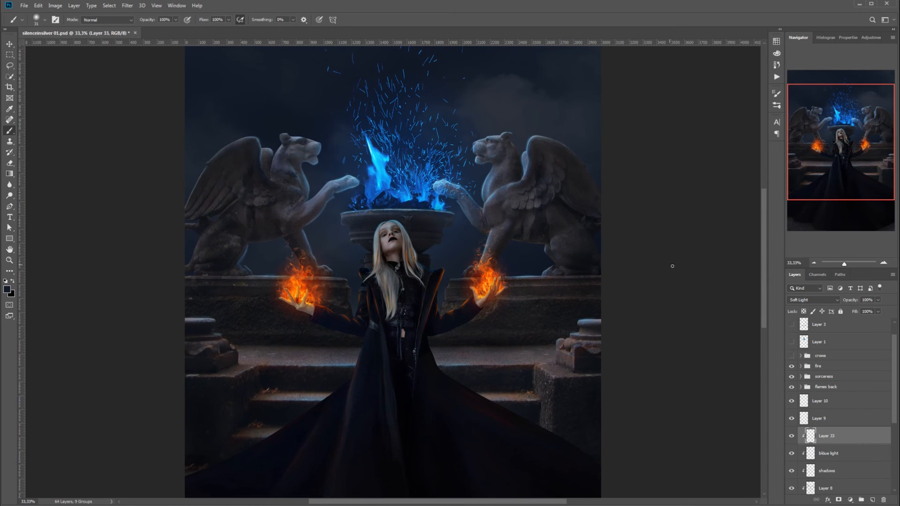
{"action": "left_click", "coordinate": [816, 263]}
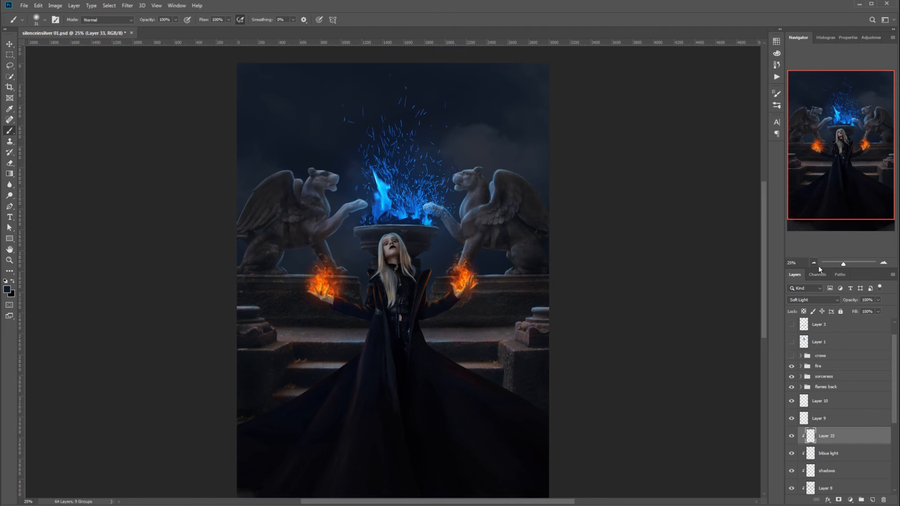
{"action": "left_click", "coordinate": [815, 263]}
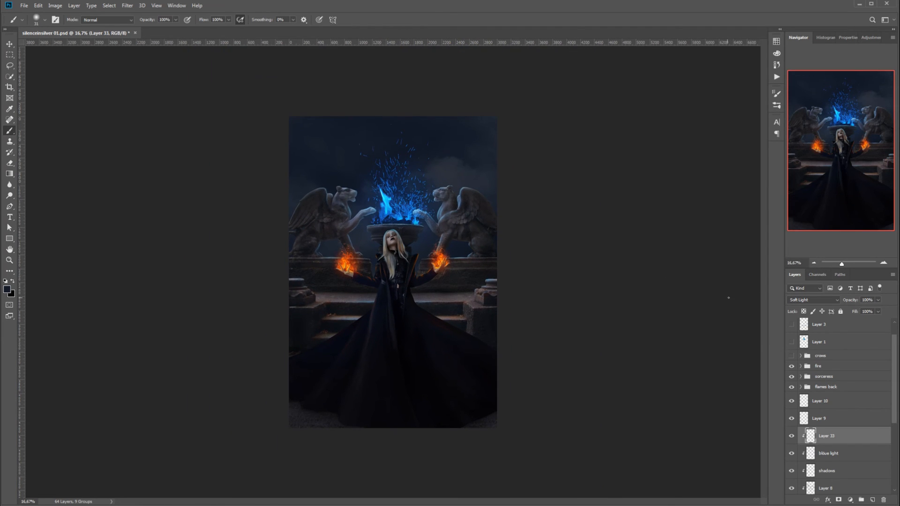
- Compare the composition with the crows group shown and hidden
{"action": "left_click", "coordinate": [792, 355]}
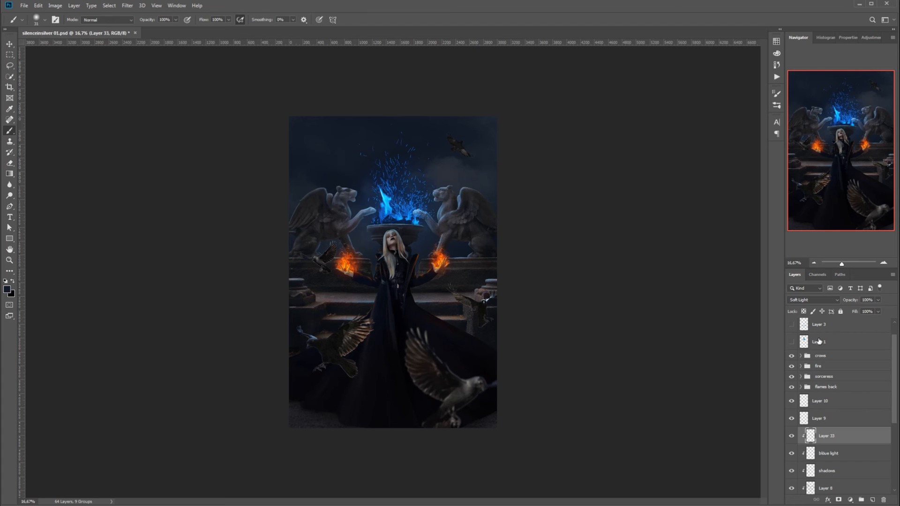
{"action": "left_click_drag", "start_coordinate": [894, 361], "coordinate": [897, 346]}
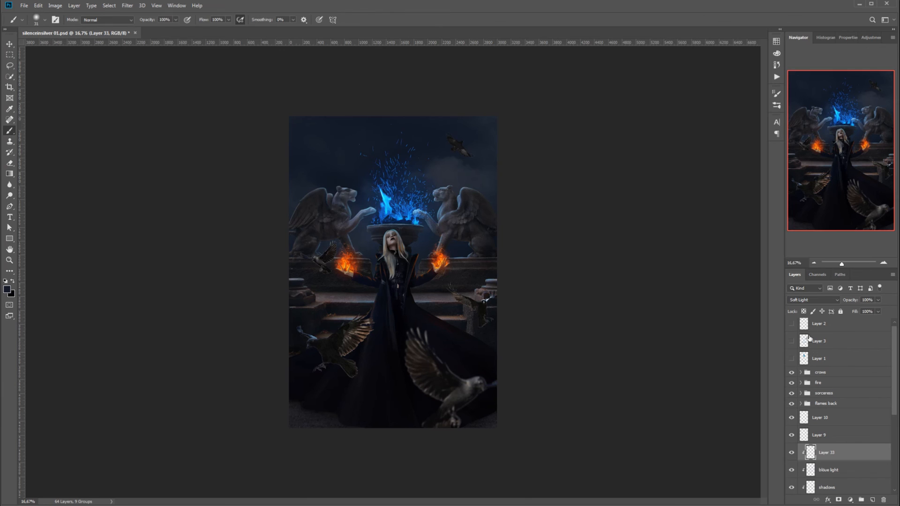
{"action": "left_click", "coordinate": [791, 372]}
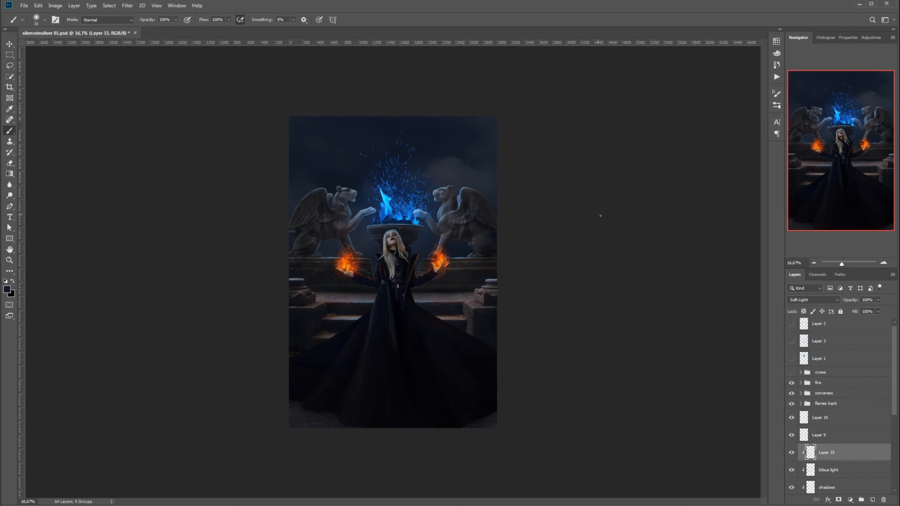
- Add a new layer above the crows group and choose the Hard Round 22 #1 brush at 7 px
{"action": "left_click", "coordinate": [885, 263]}
{"action": "left_click", "coordinate": [884, 263]}
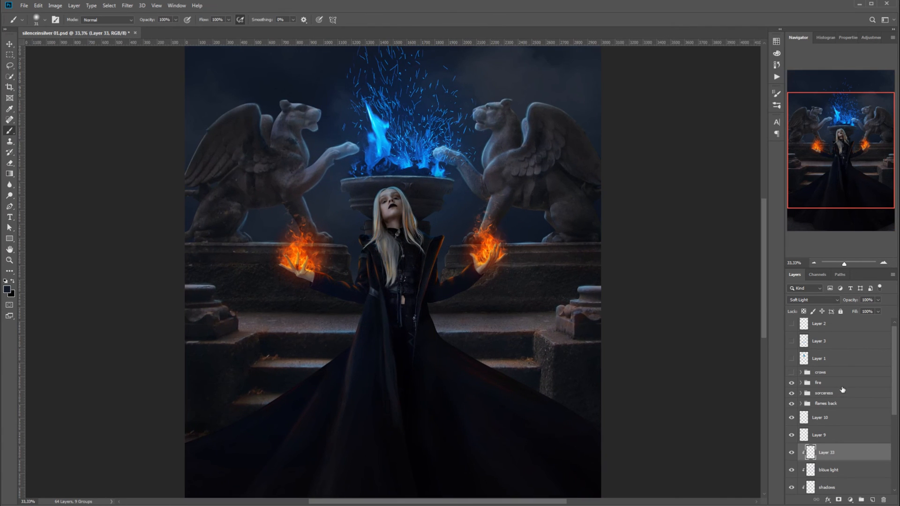
{"action": "left_click", "coordinate": [844, 372]}
{"action": "left_click", "coordinate": [872, 500]}
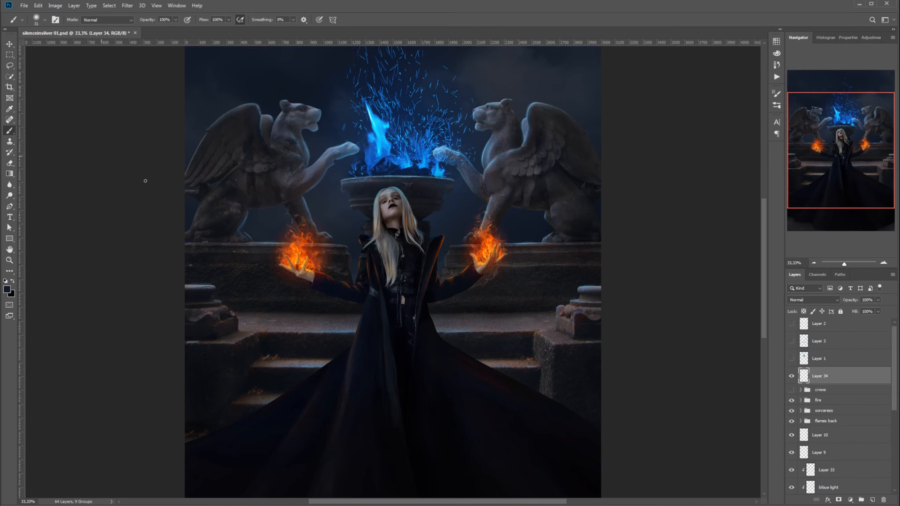
{"action": "right_click", "coordinate": [326, 208]}
{"action": "left_click", "coordinate": [360, 299]}
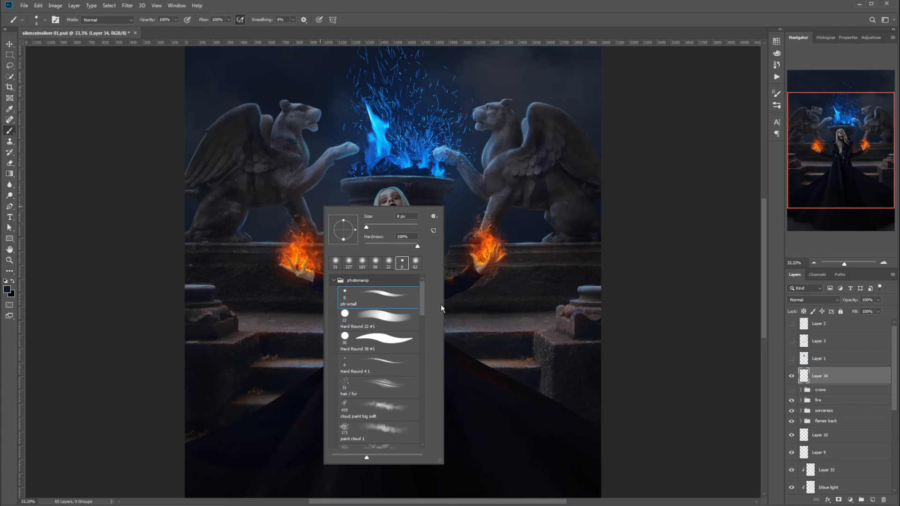
{"action": "left_click", "coordinate": [387, 318]}
{"action": "left_click_drag", "start_coordinate": [375, 228], "coordinate": [371, 232]}
- Sample orange from the fire in the sorceress's hand and set Layer 34's blend mode to Color Dodge
{"action": "left_click", "coordinate": [883, 263]}
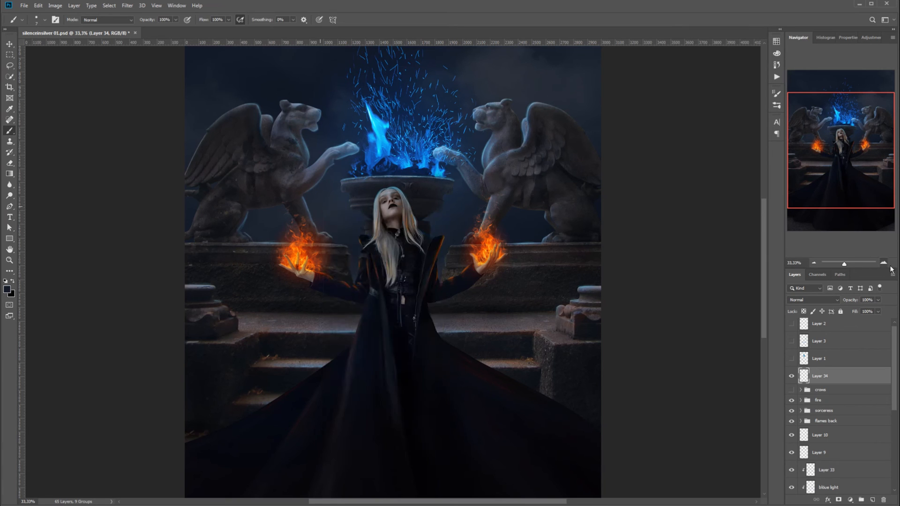
{"action": "left_click", "coordinate": [884, 263]}
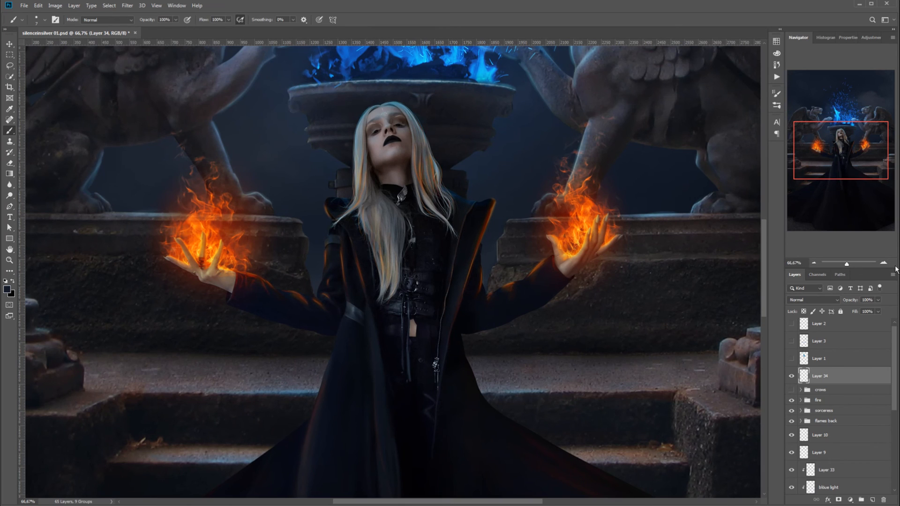
{"action": "left_click", "coordinate": [884, 263]}
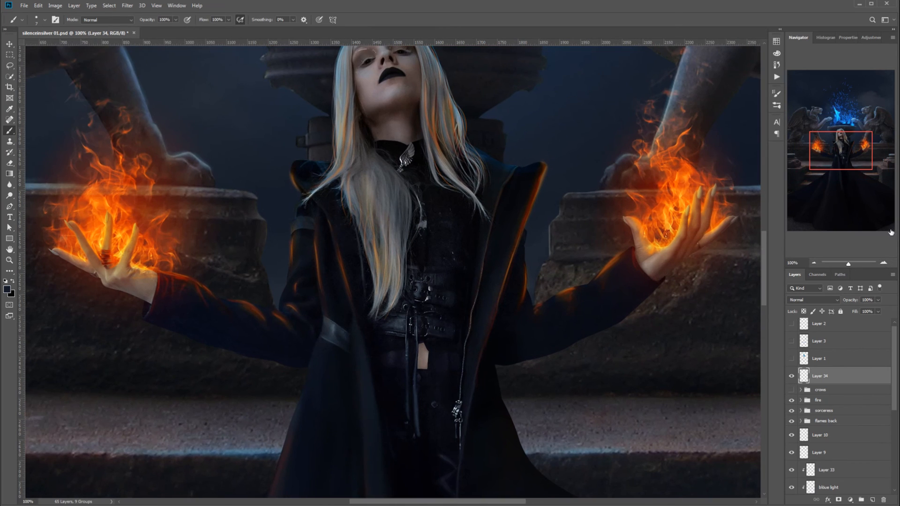
{"action": "left_click_drag", "start_coordinate": [841, 169], "coordinate": [843, 165]}
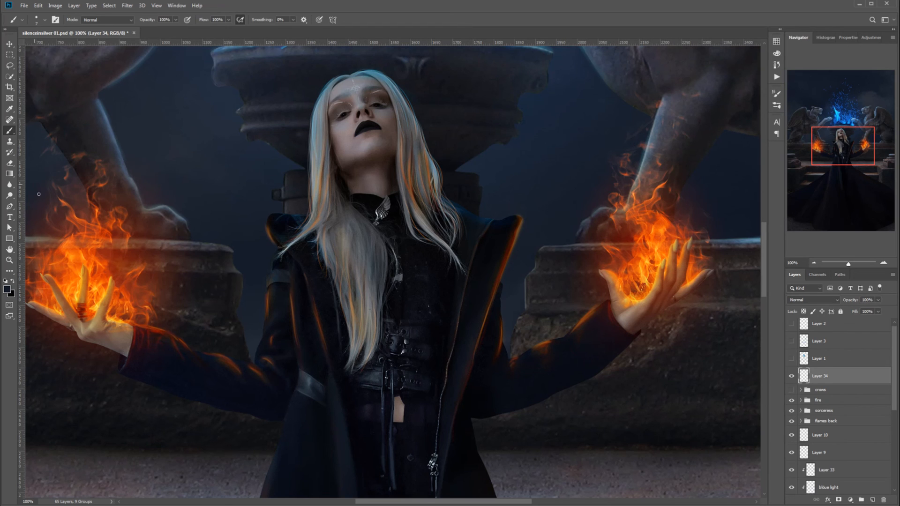
{"action": "left_click", "coordinate": [80, 297], "text": "alt"}
{"action": "left_click", "coordinate": [813, 299]}
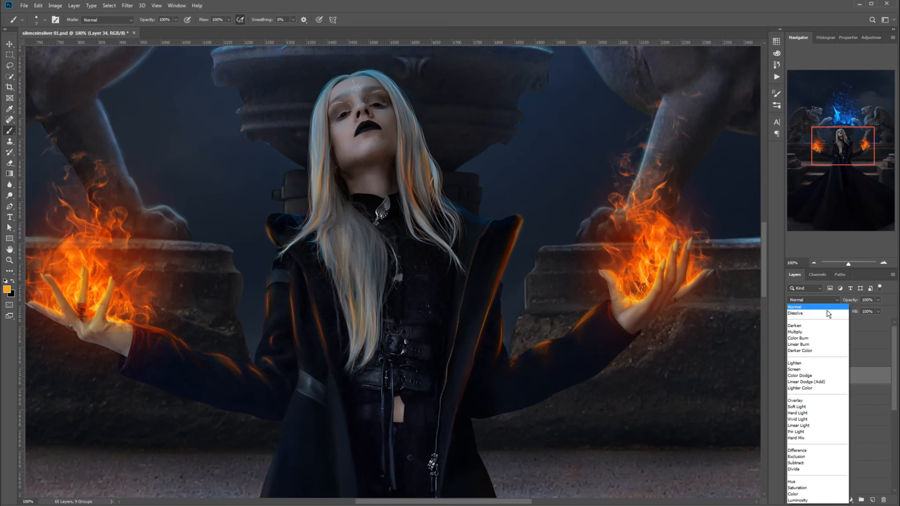
{"action": "left_click", "coordinate": [818, 376]}
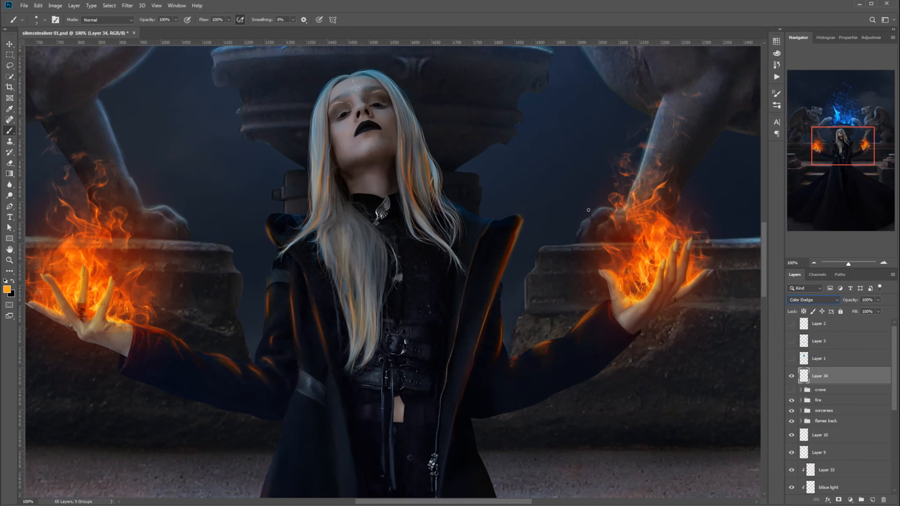
- Reduce the brush to 4 px and paint a small orange stroke on the raised sleeve on Layer 34
{"action": "right_click", "coordinate": [573, 197]}
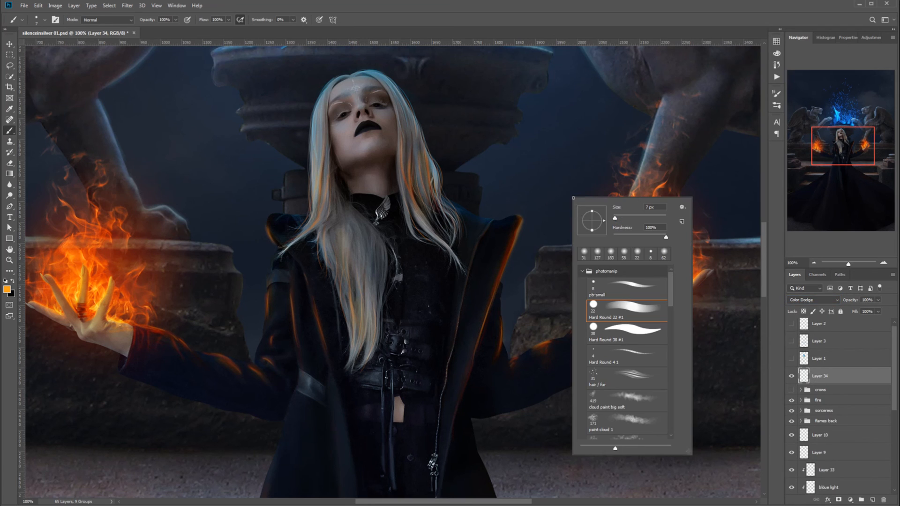
{"action": "key", "text": "bracketleft"}
{"action": "key", "text": "bracketleft"}
{"action": "key", "text": "bracketleft"}
{"action": "left_click", "coordinate": [490, 35]}
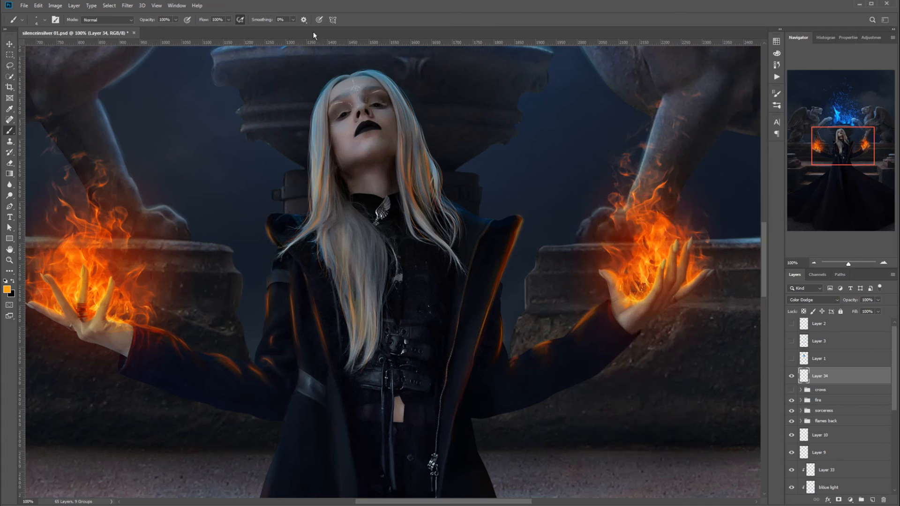
{"action": "left_click", "coordinate": [176, 21]}
{"action": "left_click", "coordinate": [235, 30]}
{"action": "left_click_drag", "start_coordinate": [575, 334], "coordinate": [578, 357]}
- Add a new layer above Layer 34 and set its blend mode to Overlay
{"action": "left_click", "coordinate": [872, 499]}
{"action": "left_click", "coordinate": [812, 300]}
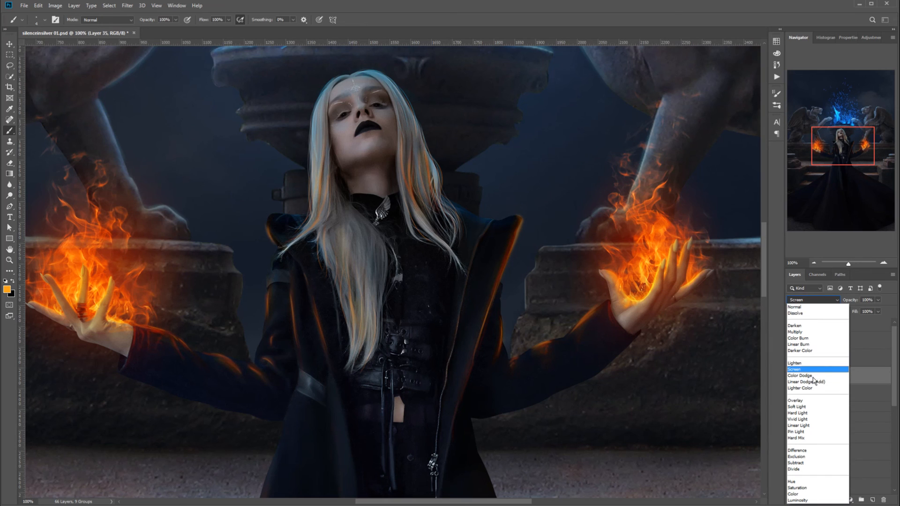
{"action": "left_click", "coordinate": [808, 375]}
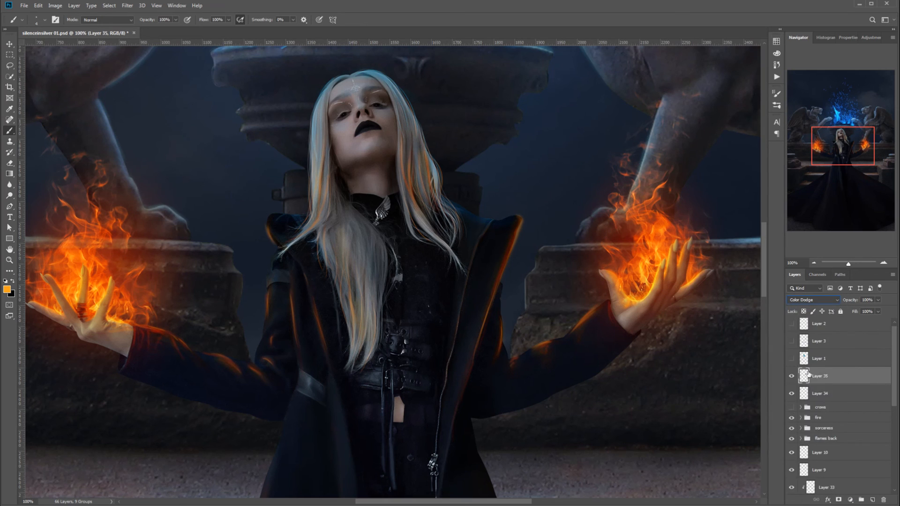
{"action": "left_click", "coordinate": [826, 300]}
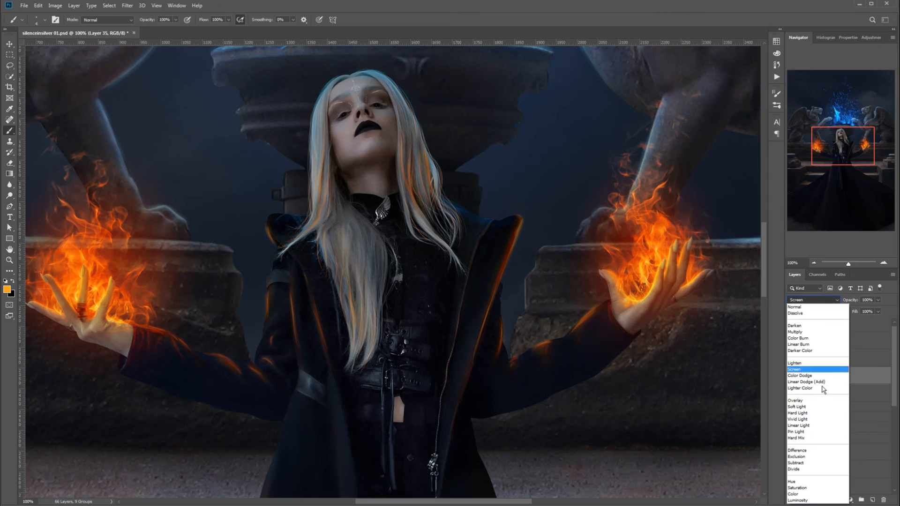
{"action": "left_click", "coordinate": [818, 400]}
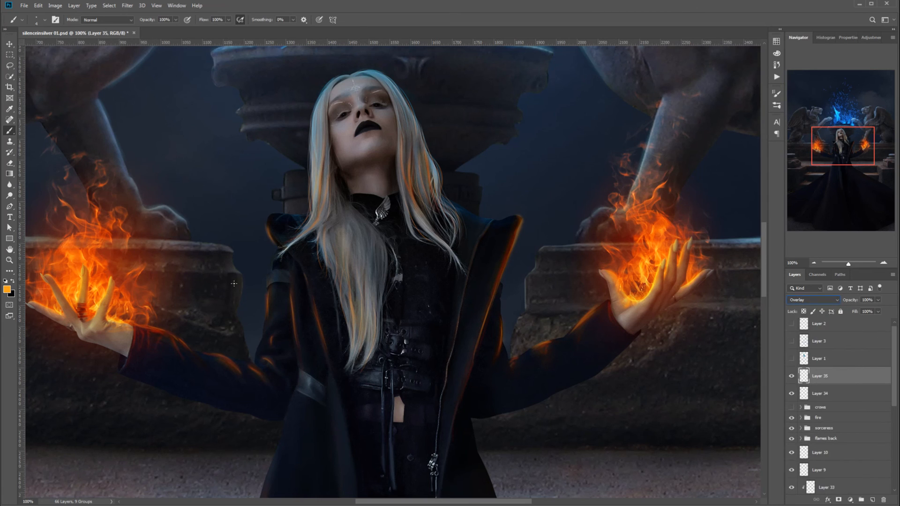
- Set the brush to 40 px with 0% hardness
{"action": "right_click", "coordinate": [299, 271]}
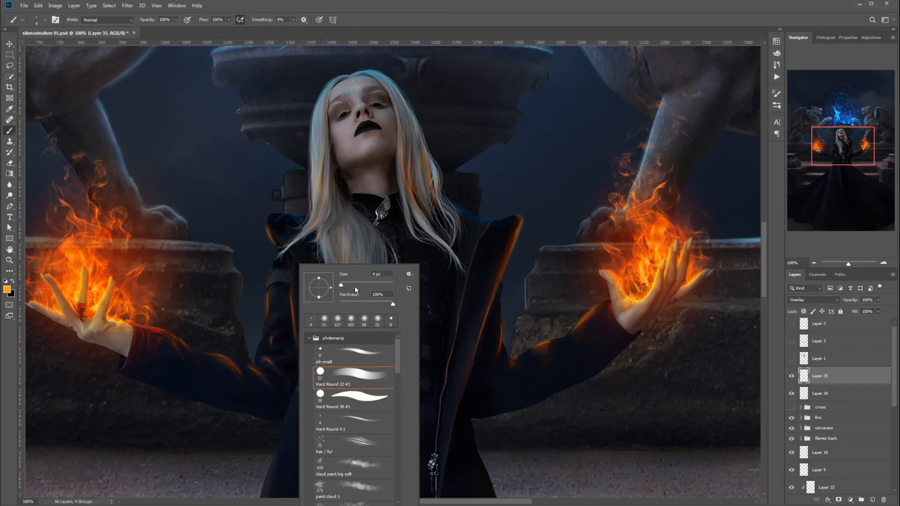
{"action": "left_click", "coordinate": [351, 285]}
{"action": "left_click_drag", "start_coordinate": [365, 307], "coordinate": [322, 309]}
- Change the foreground colour to a light yellow and return to the Brush tool
{"action": "left_click", "coordinate": [7, 290]}
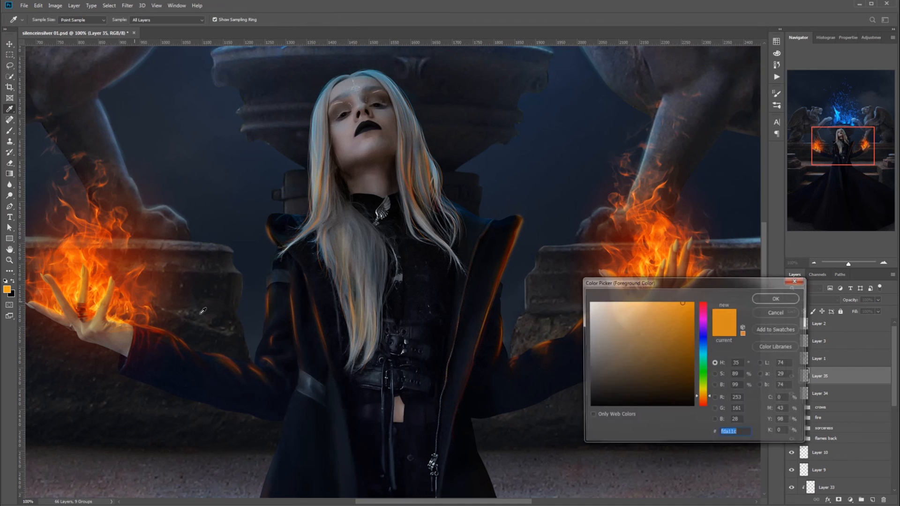
{"action": "left_click", "coordinate": [708, 393]}
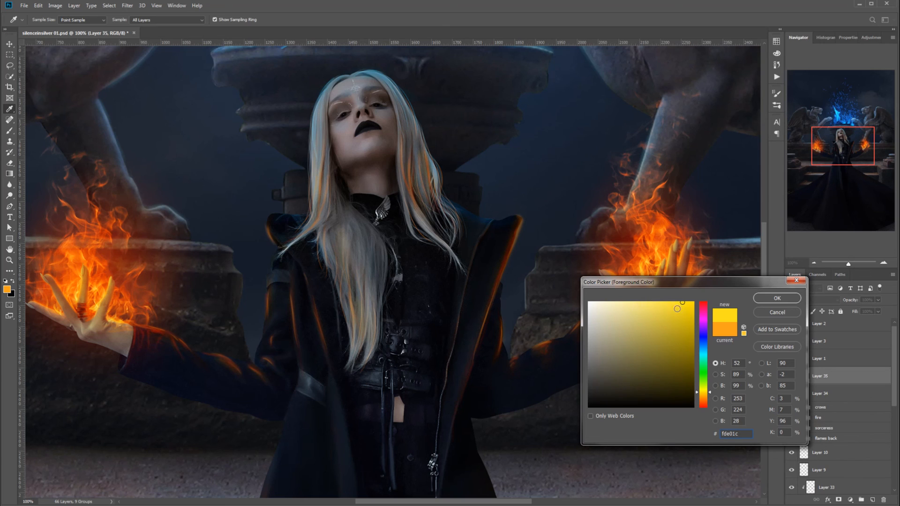
{"action": "left_click", "coordinate": [657, 305]}
{"action": "left_click_drag", "start_coordinate": [710, 395], "coordinate": [711, 398]}
{"action": "left_click", "coordinate": [777, 298]}
{"action": "key", "text": "b"}
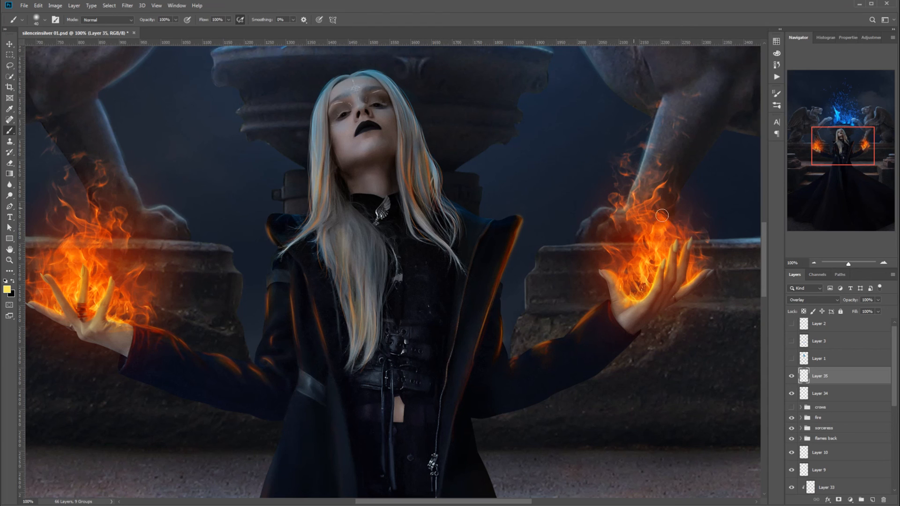
- Enlarge the brush to 111 px and paint yellow glow over the right-hand fire and strands of the hair on Layer 35
{"action": "right_click", "coordinate": [687, 239]}
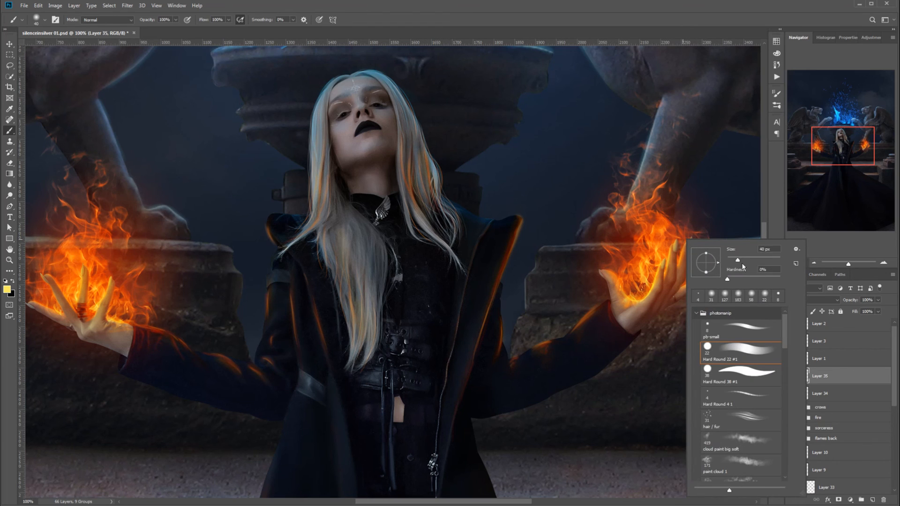
{"action": "left_click_drag", "start_coordinate": [738, 260], "coordinate": [758, 261]}
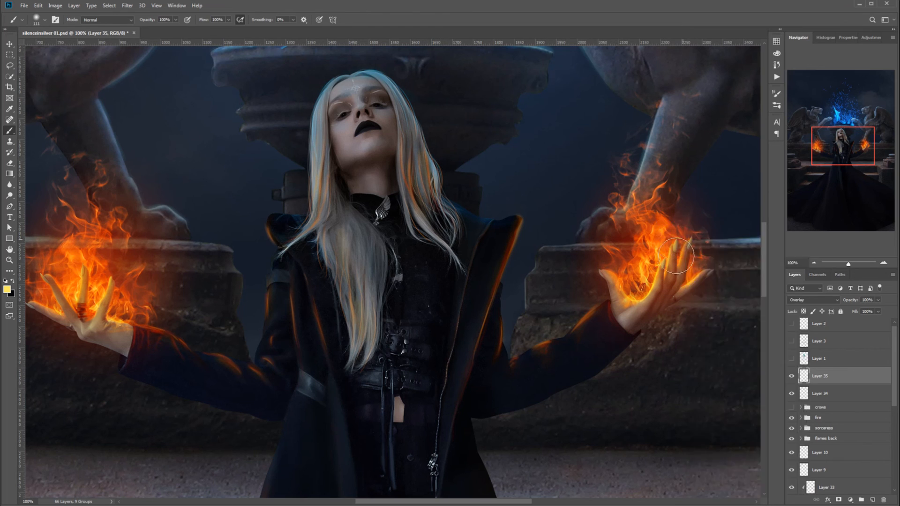
{"action": "left_click", "coordinate": [656, 228]}
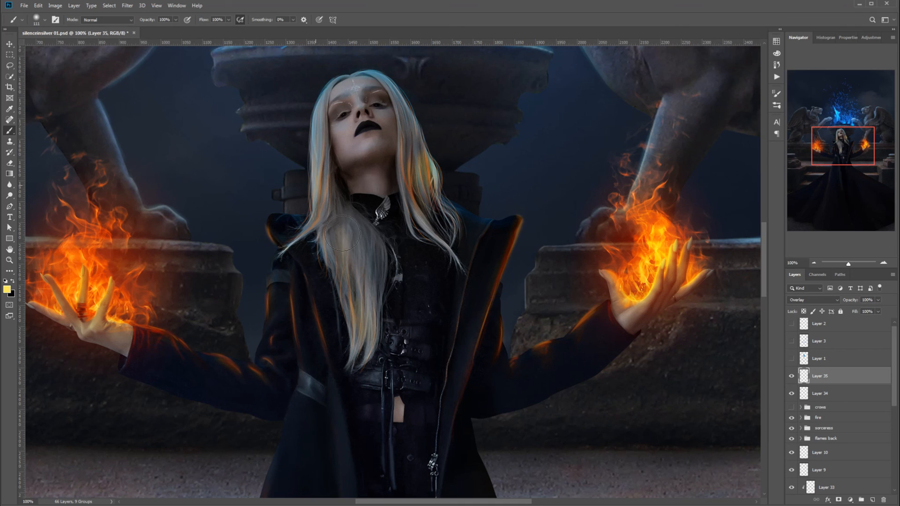
{"action": "key", "text": "ctrl+z"}
{"action": "left_click", "coordinate": [318, 186]}
{"action": "left_click", "coordinate": [360, 320]}
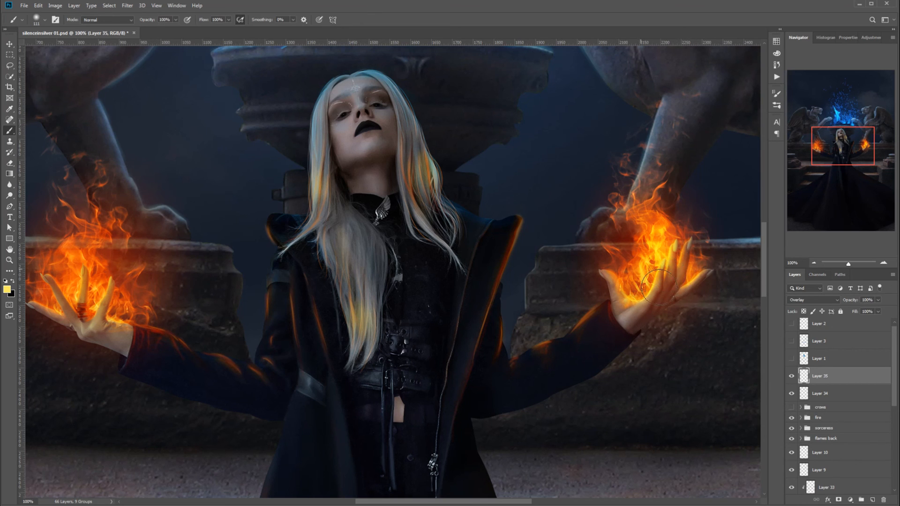
- Add a Curves adjustment layer directly above Layer 10
{"action": "left_click", "coordinate": [815, 264]}
{"action": "left_click", "coordinate": [815, 264]}
{"action": "left_click", "coordinate": [816, 264]}
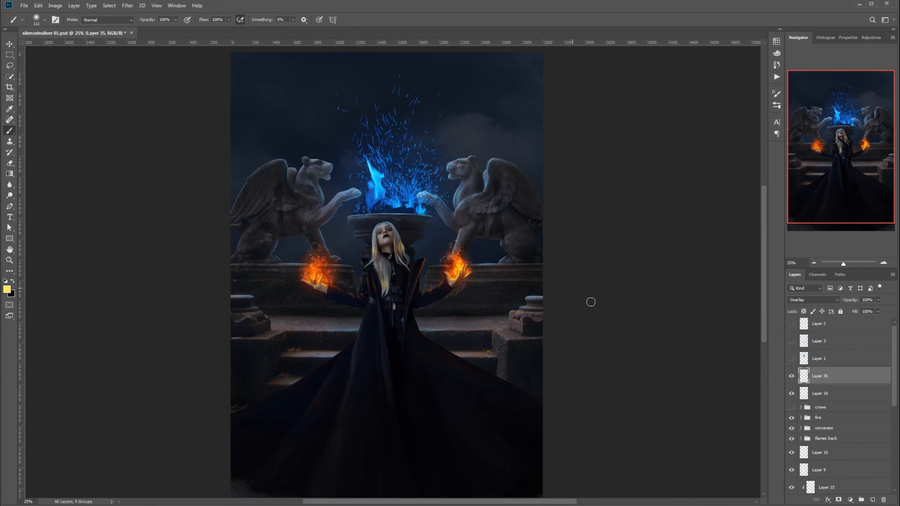
{"action": "left_click", "coordinate": [846, 439]}
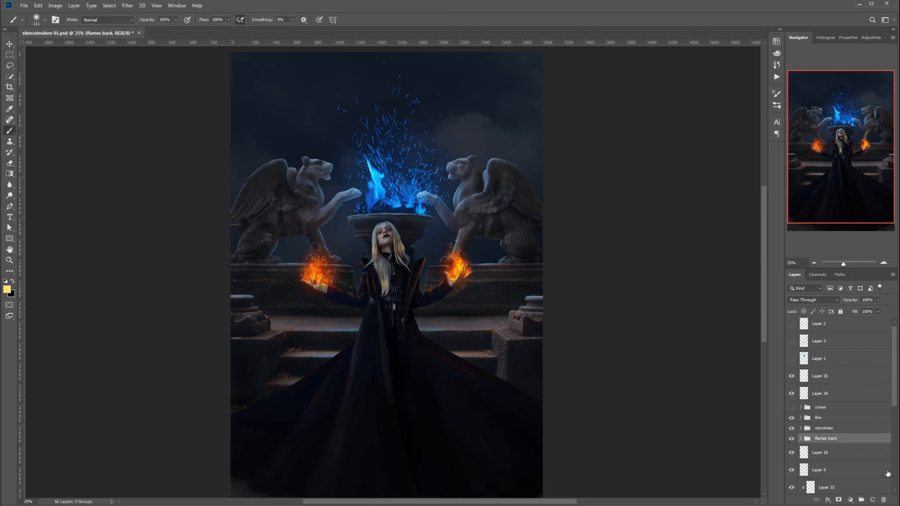
{"action": "left_click", "coordinate": [856, 454]}
{"action": "left_click", "coordinate": [850, 499]}
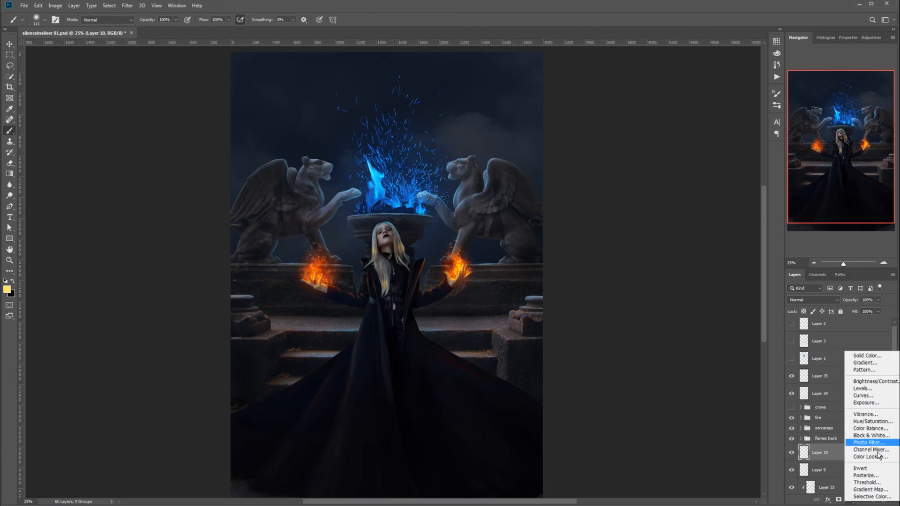
{"action": "left_click", "coordinate": [864, 396]}
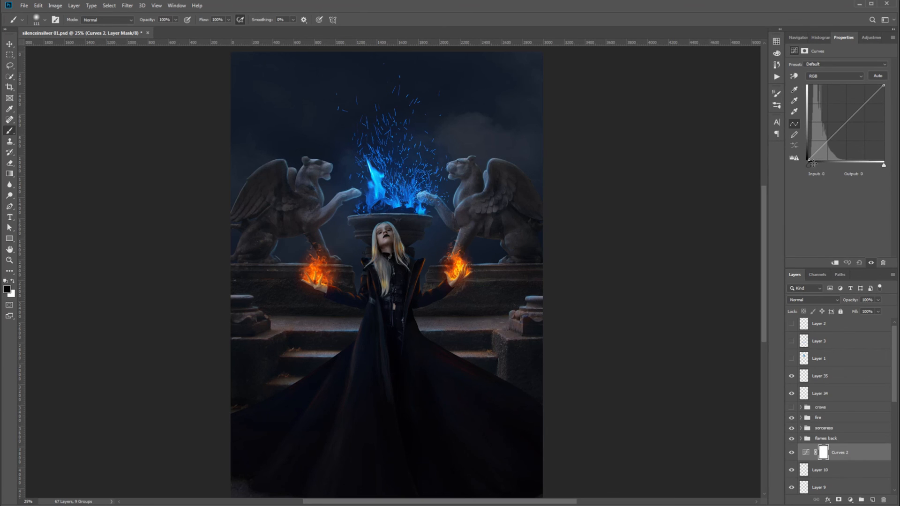
- Move the Curves 2 layer above Layer 1 and brighten the scene with a curve point at input 117, output 143
{"action": "mouse_move", "coordinate": [809, 160]}
{"action": "left_mouse_down"}
{"action": "mouse_move", "coordinate": [821, 164]}
{"action": "mouse_move", "coordinate": [802, 174]}
{"action": "left_mouse_up"}
{"action": "left_click_drag", "start_coordinate": [810, 455], "coordinate": [804, 357]}
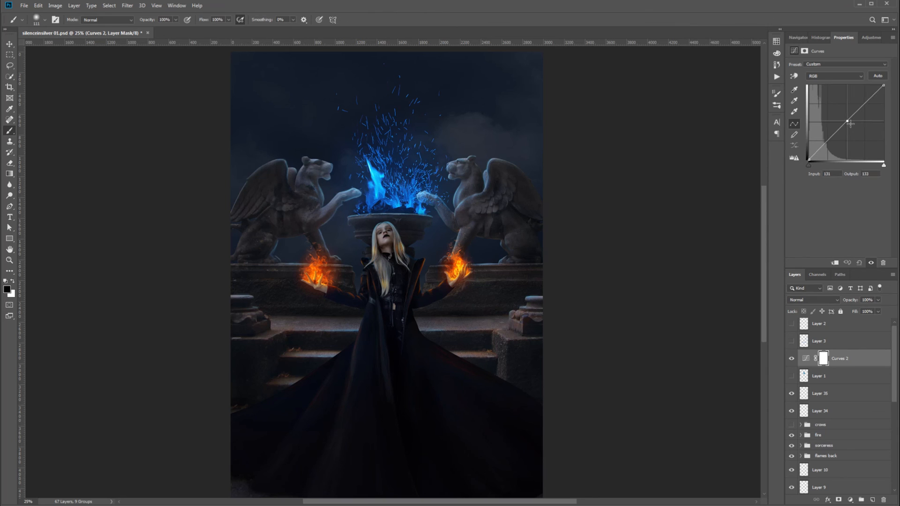
{"action": "mouse_move", "coordinate": [844, 125]}
{"action": "left_mouse_down"}
{"action": "mouse_move", "coordinate": [868, 101]}
{"action": "mouse_move", "coordinate": [845, 122]}
{"action": "left_mouse_up"}
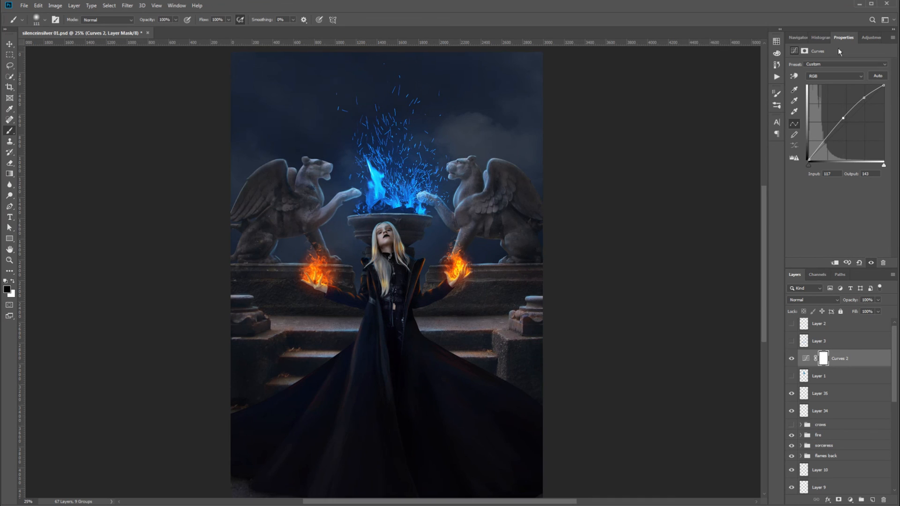
- Invert the Curves 2 mask to black and draw a small white radial gradient over the left-hand fire to brighten it
{"action": "left_click", "coordinate": [9, 174]}
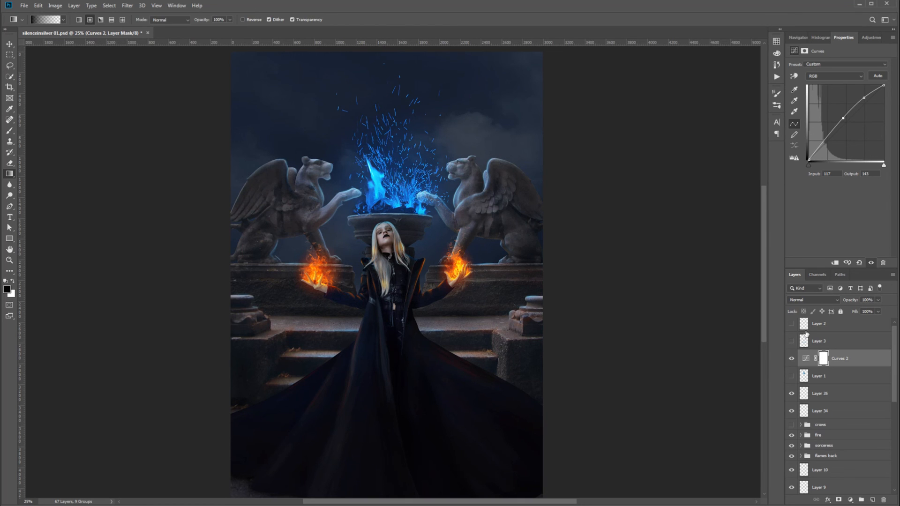
{"action": "key", "text": "ctrl+i"}
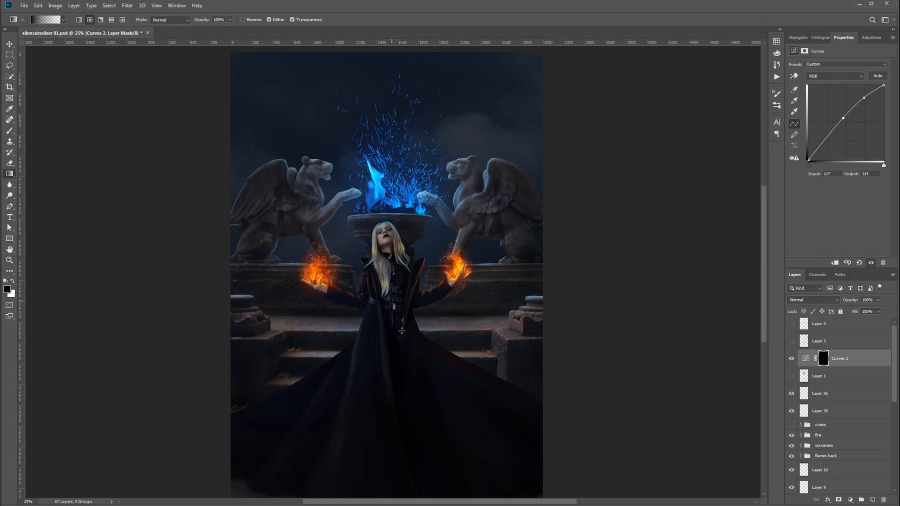
{"action": "key", "text": "x"}
{"action": "left_click_drag", "start_coordinate": [316, 273], "coordinate": [335, 295]}
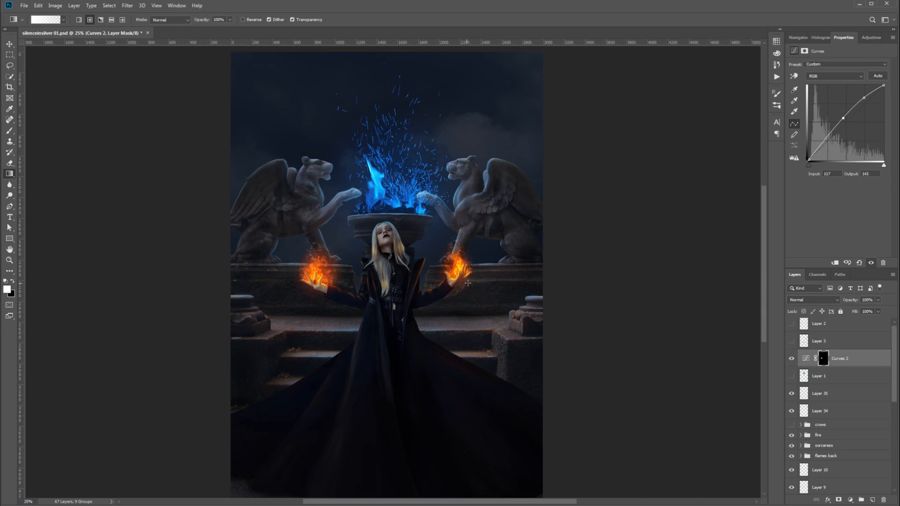
- Draw white radial gradients on the Curves 2 mask over the right-hand fire and the blue brazier flames to brighten them
{"action": "left_click_drag", "start_coordinate": [458, 270], "coordinate": [482, 300]}
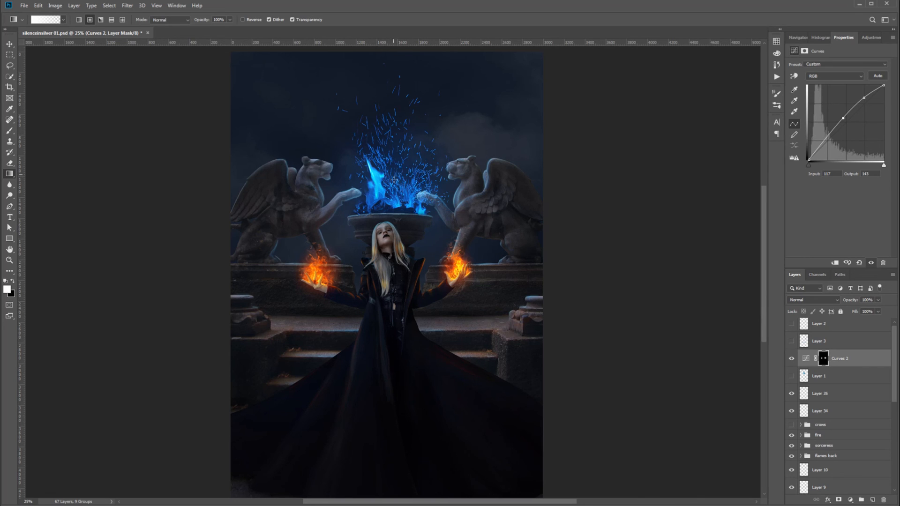
{"action": "left_click_drag", "start_coordinate": [394, 180], "coordinate": [464, 253]}
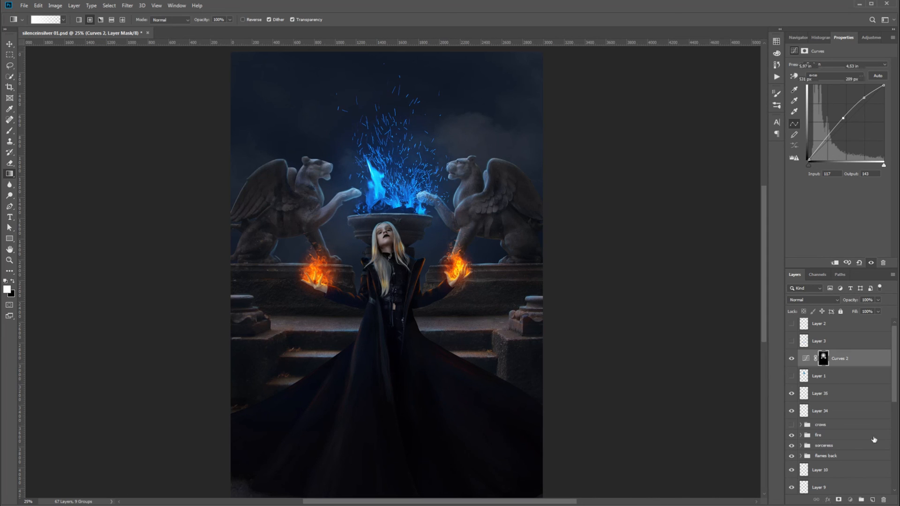
- Add a Curves adjustment layer above Layer 1 and darken the scene with a curve point at input 139, output 113
{"action": "left_click", "coordinate": [842, 377]}
{"action": "left_click", "coordinate": [850, 500]}
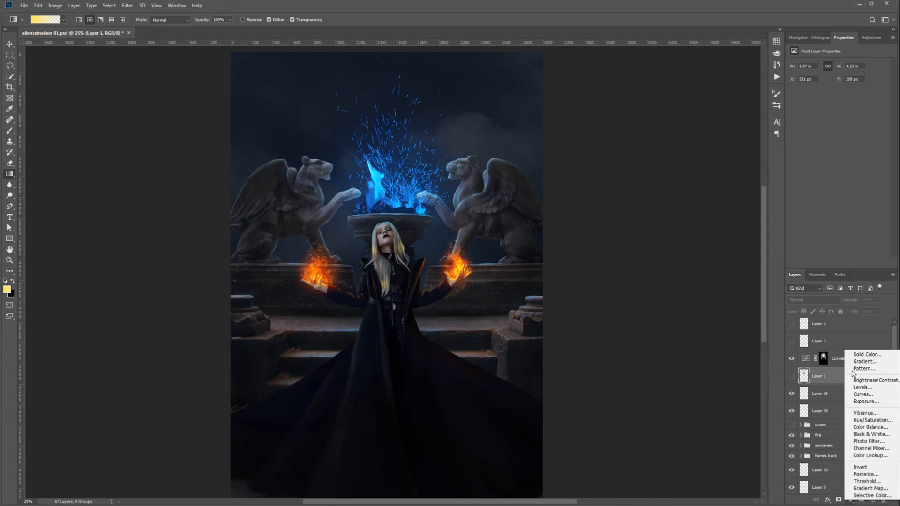
{"action": "left_click", "coordinate": [885, 394]}
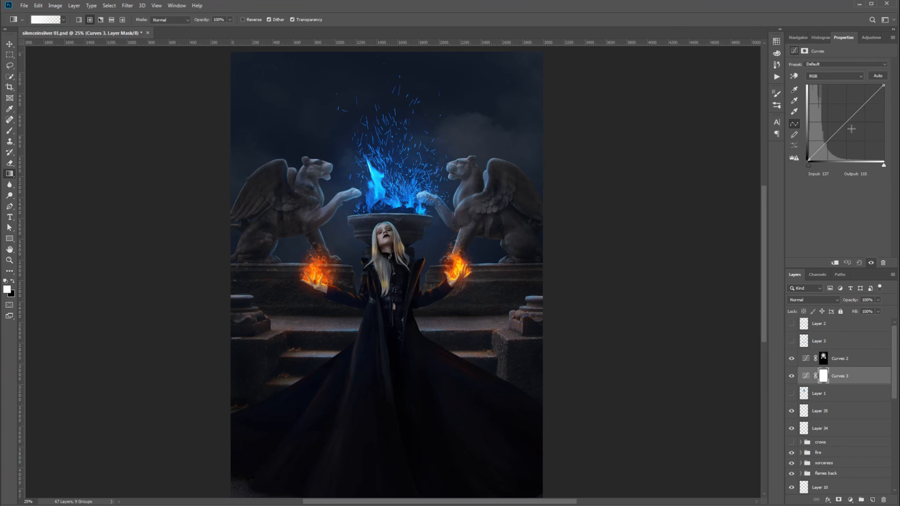
{"action": "left_click_drag", "start_coordinate": [850, 126], "coordinate": [853, 130]}
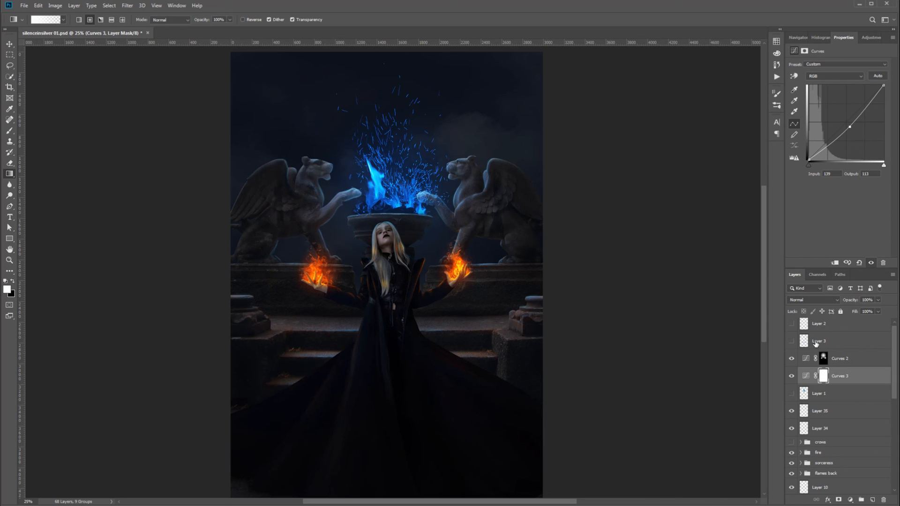
- Fill the Curves 3 mask with a large radial gradient centred on the brazier, inverted so only the outer areas darken
{"action": "key", "text": "ctrl+i"}
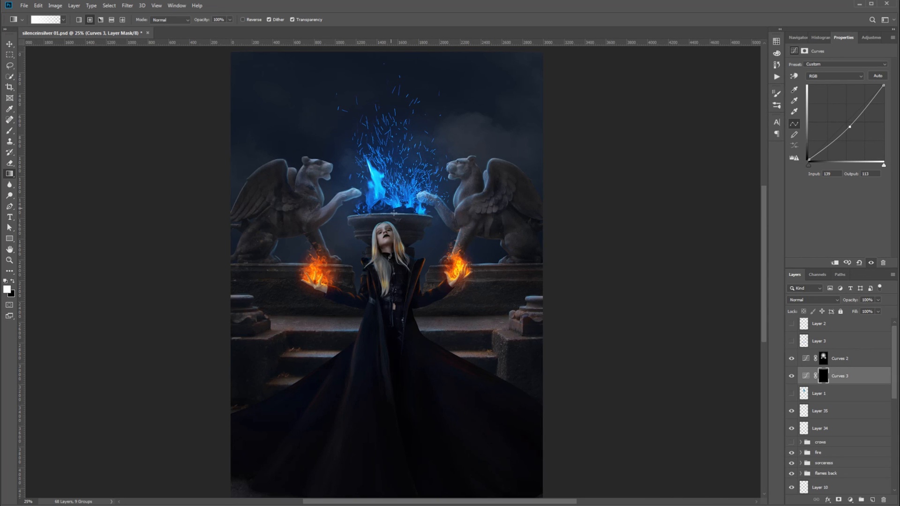
{"action": "left_click_drag", "start_coordinate": [395, 211], "coordinate": [422, 501]}
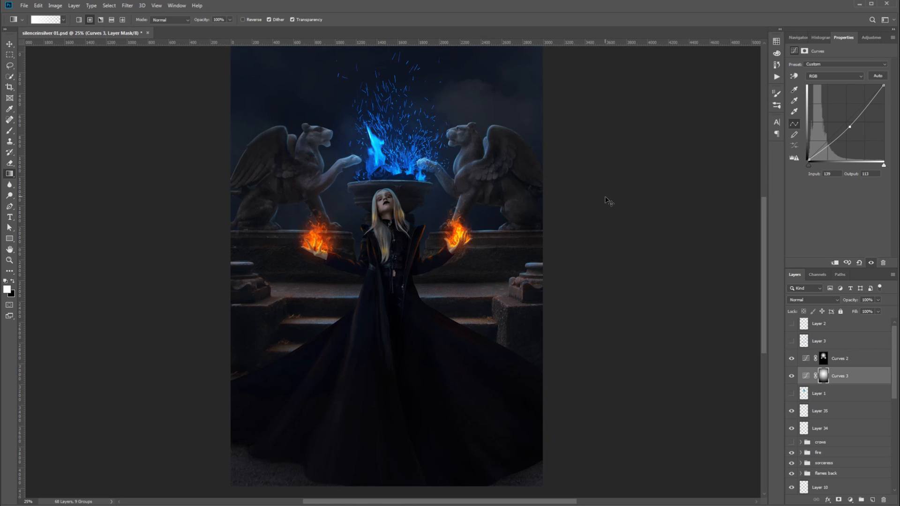
{"action": "key", "text": "ctrl+i"}
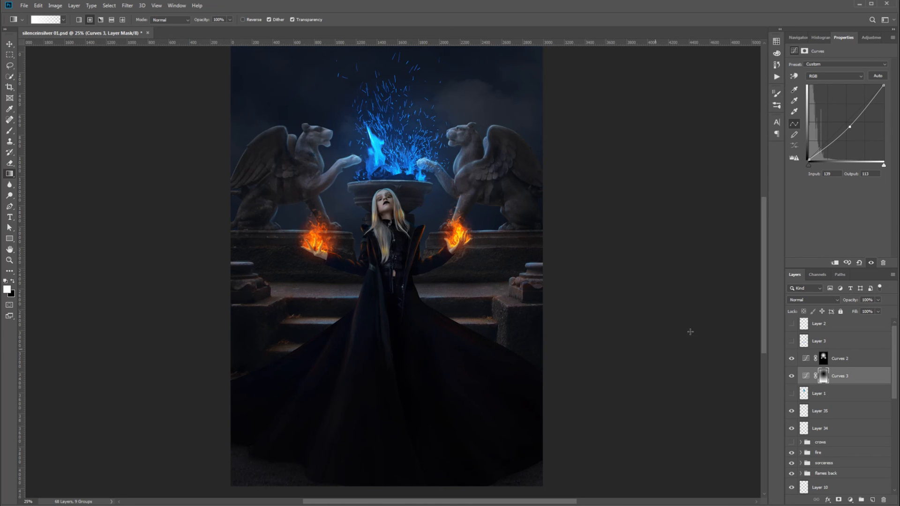
- Refine the Curves 3 RGB curve with a shadow point and a highlight point at input 203, output 201, and adjust the Blue channel's black point
{"action": "left_click", "coordinate": [828, 148]}
{"action": "left_click_drag", "start_coordinate": [830, 150], "coordinate": [831, 152]}
{"action": "left_click_drag", "start_coordinate": [873, 108], "coordinate": [871, 104]}
{"action": "left_click", "coordinate": [862, 79]}
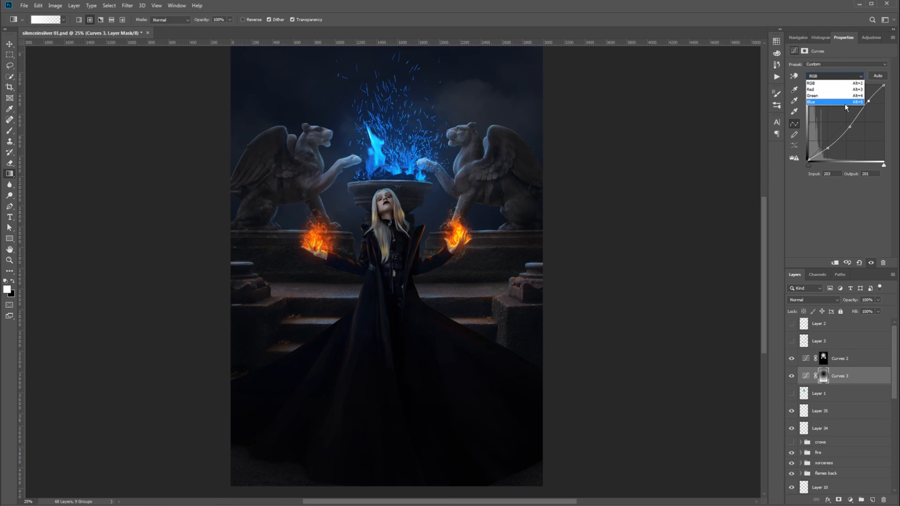
{"action": "left_click", "coordinate": [842, 105]}
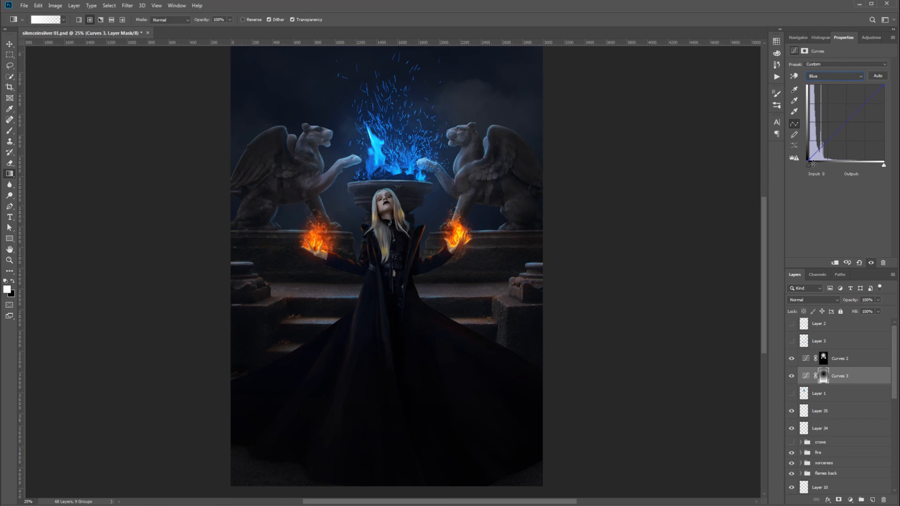
{"action": "left_click_drag", "start_coordinate": [813, 163], "coordinate": [790, 175]}
{"action": "left_click", "coordinate": [799, 37]}
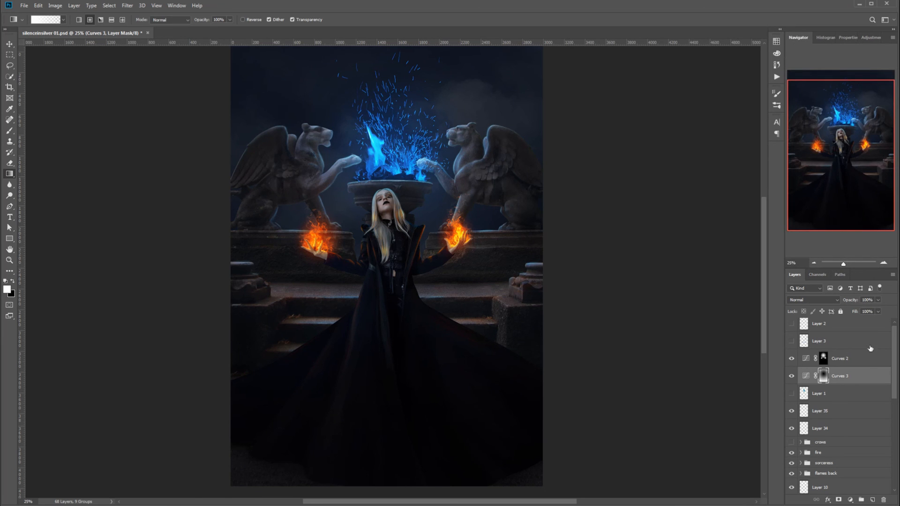
- Add a Color Balance adjustment layer above Curves 2 with midtones at +6 cyan–red, +10 magenta–green and -5 yellow–blue
{"action": "left_click", "coordinate": [867, 360]}
{"action": "left_click", "coordinate": [850, 499]}
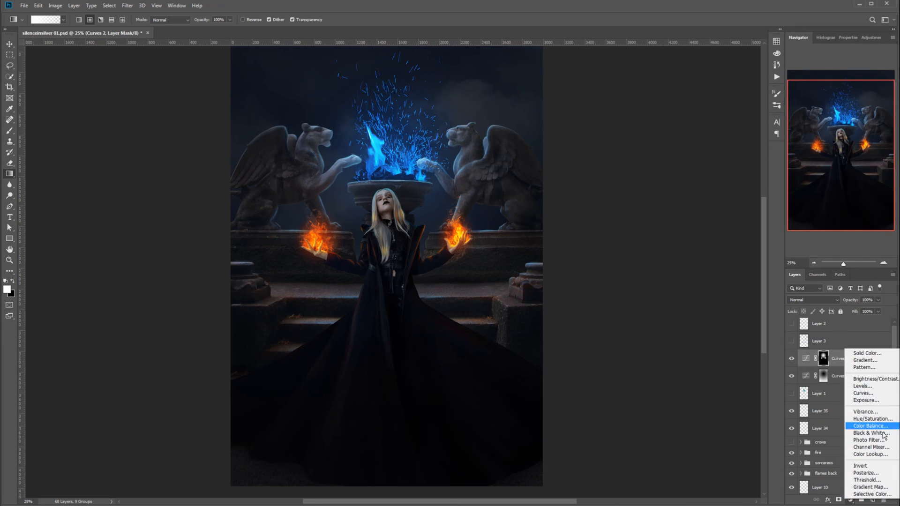
{"action": "left_click", "coordinate": [871, 426]}
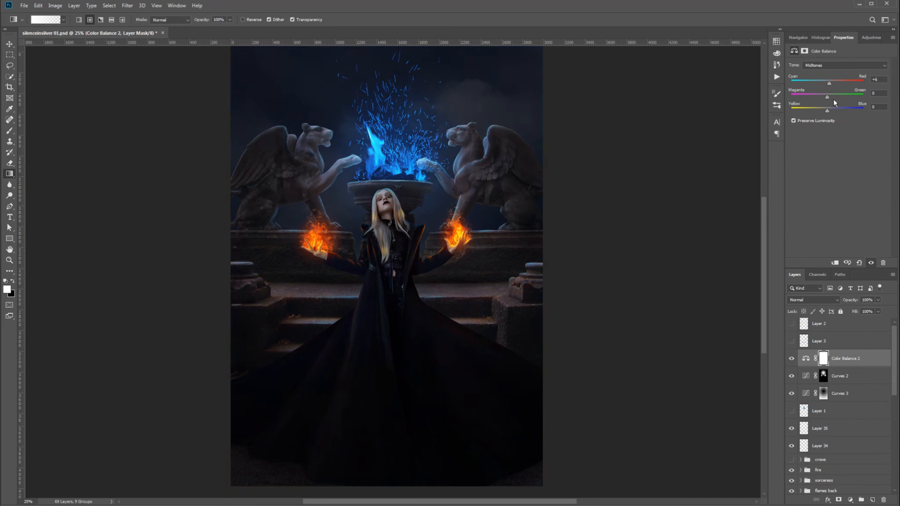
{"action": "left_click_drag", "start_coordinate": [825, 99], "coordinate": [831, 119]}
- Set the Color Balance highlights to -2 cyan–red, +14 magenta–green and -12 yellow–blue
{"action": "left_click", "coordinate": [836, 65]}
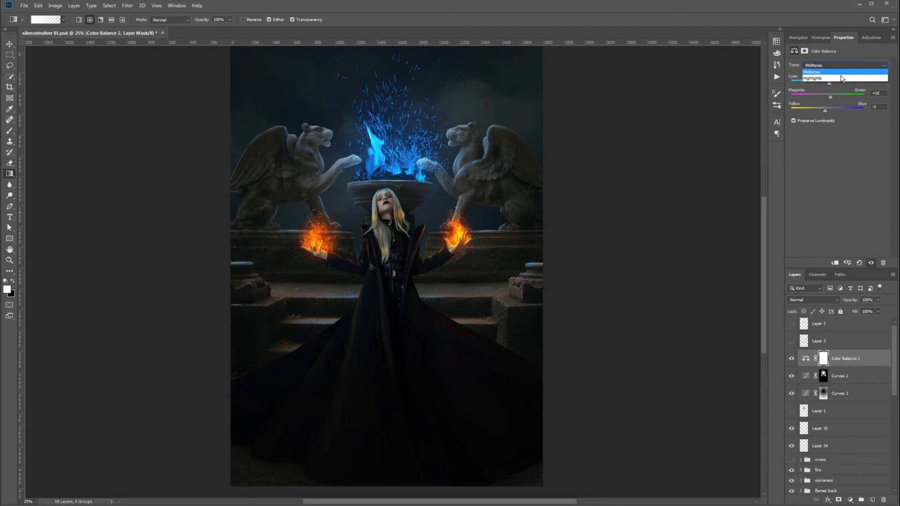
{"action": "left_click", "coordinate": [837, 89]}
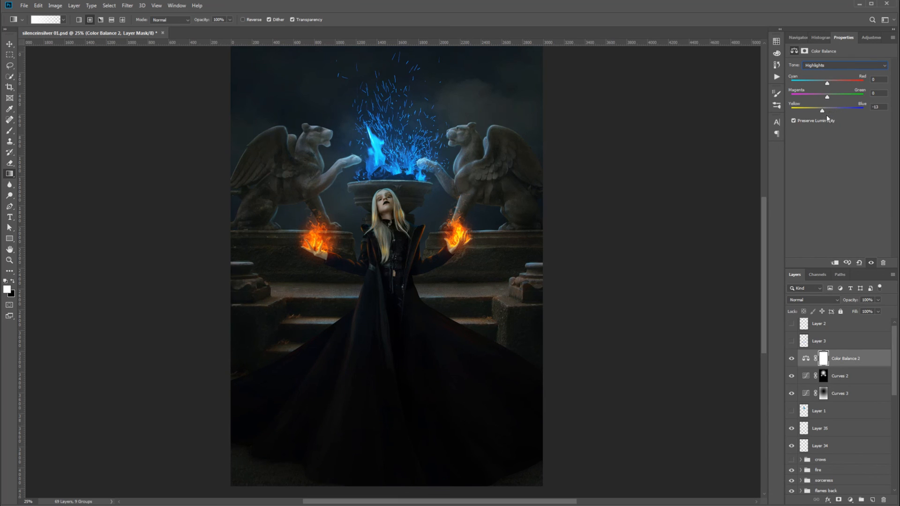
{"action": "left_click", "coordinate": [833, 100]}
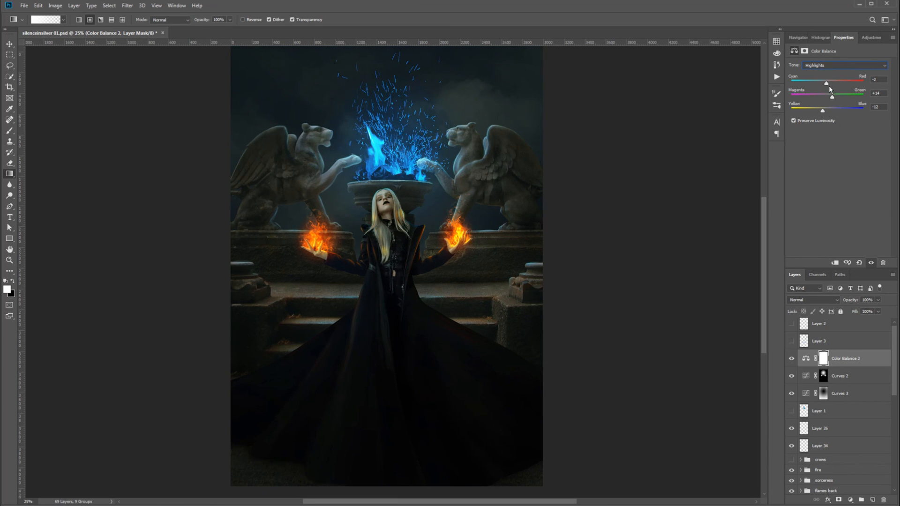
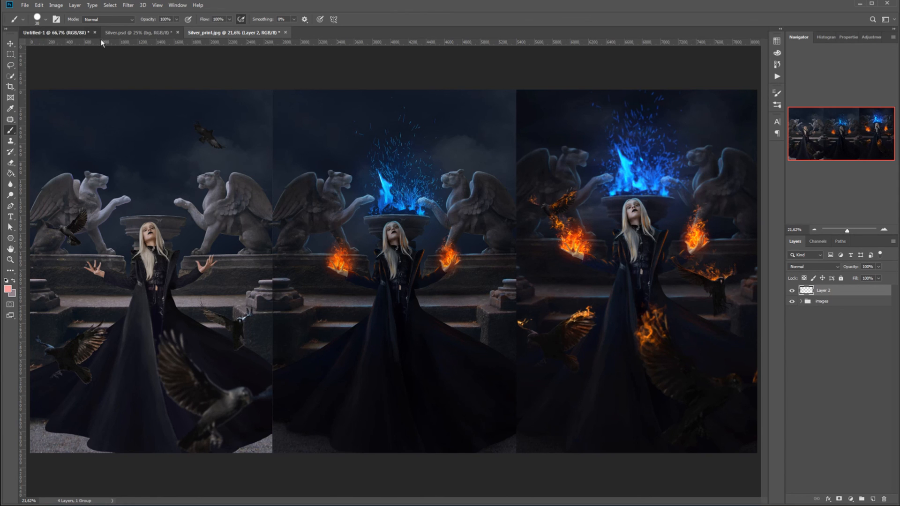
- Switch to Silver.psd and compare the image with and without the adjustments group and its Curves layers
{"action": "key", "text": "ctrl+Tab"}
{"action": "key", "text": "ctrl+Tab"}
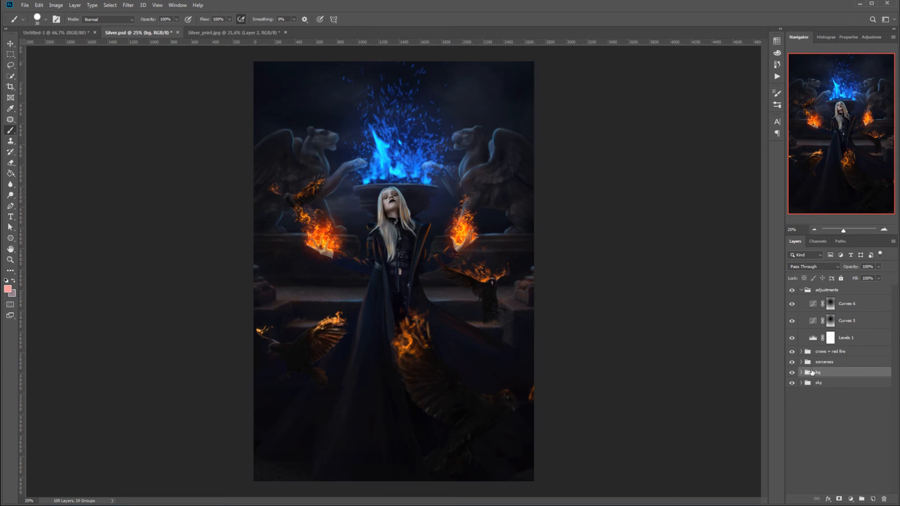
{"action": "left_click", "coordinate": [810, 293]}
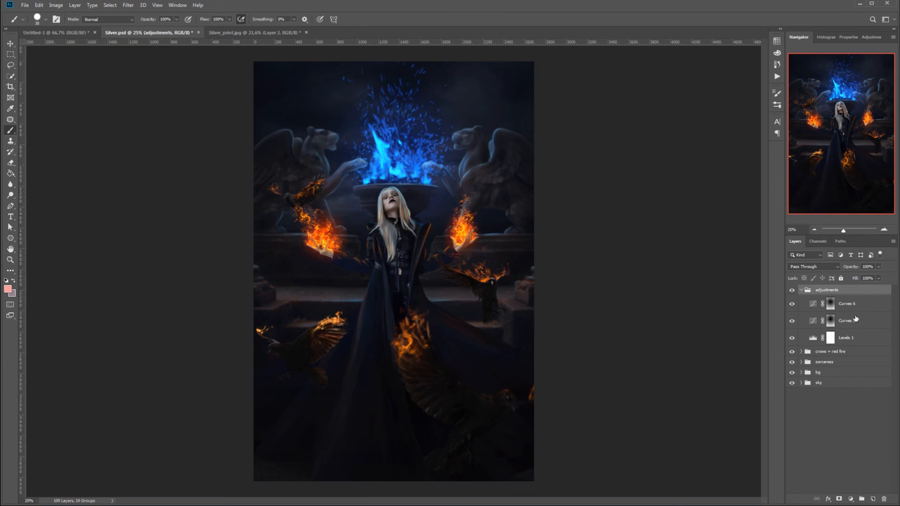
{"action": "left_click", "coordinate": [792, 290]}
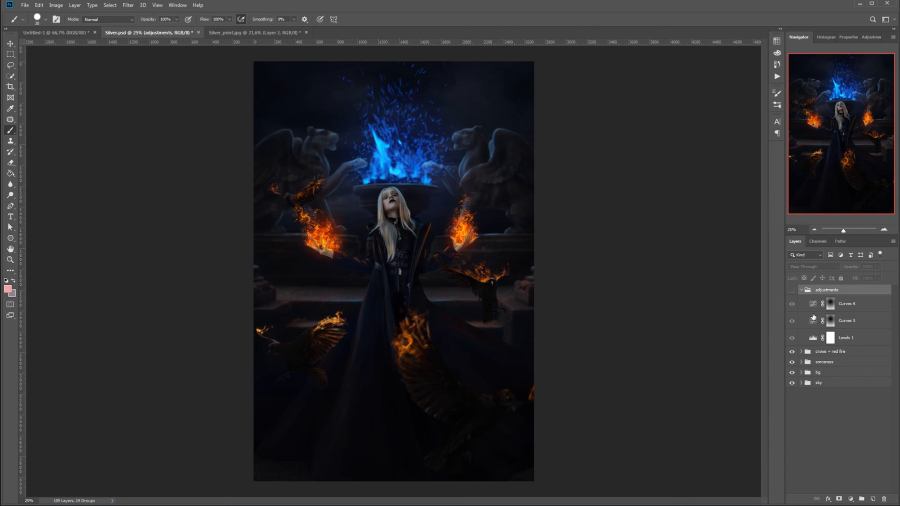
{"action": "left_click", "coordinate": [791, 289]}
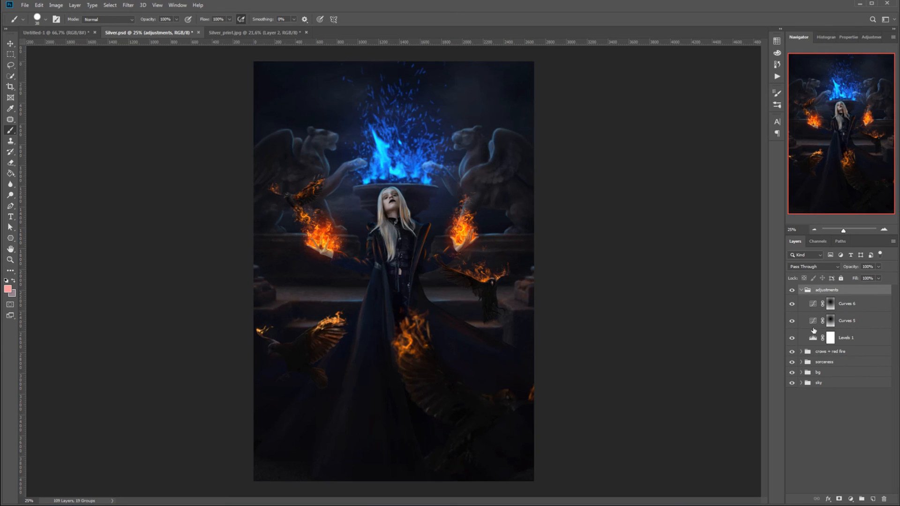
{"action": "left_click_drag", "start_coordinate": [797, 306], "coordinate": [798, 323]}
{"action": "left_click", "coordinate": [792, 307]}
- Expand the crows + red fire group and inspect the burning crow above the left-hand fire at 100% zoom
{"action": "left_click", "coordinate": [801, 352]}
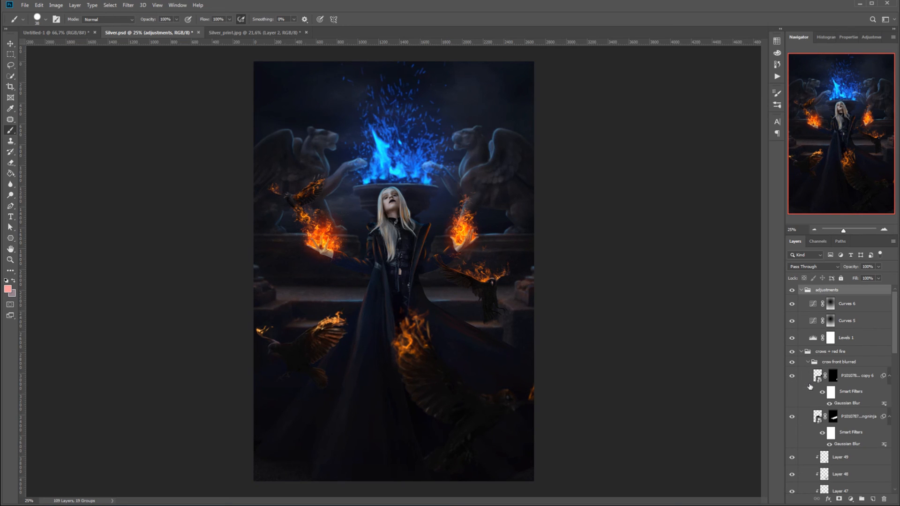
{"action": "left_click", "coordinate": [885, 231]}
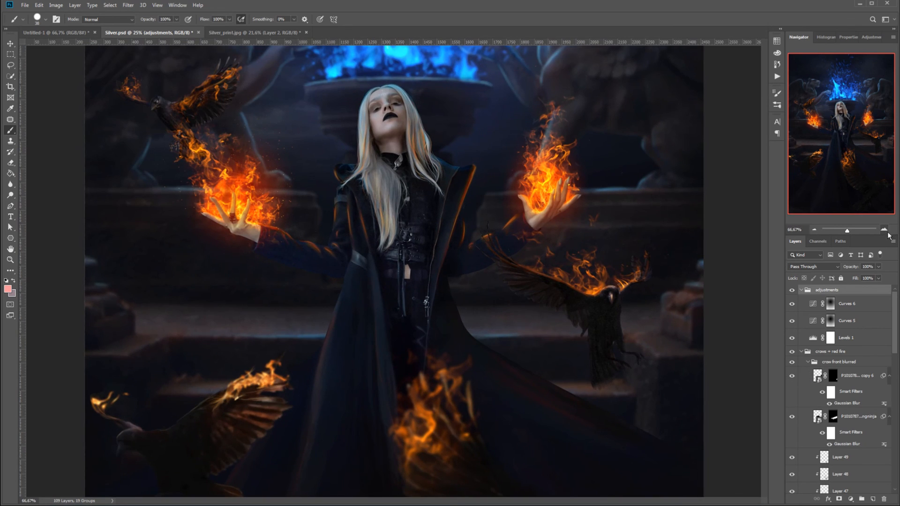
{"action": "left_click", "coordinate": [881, 229]}
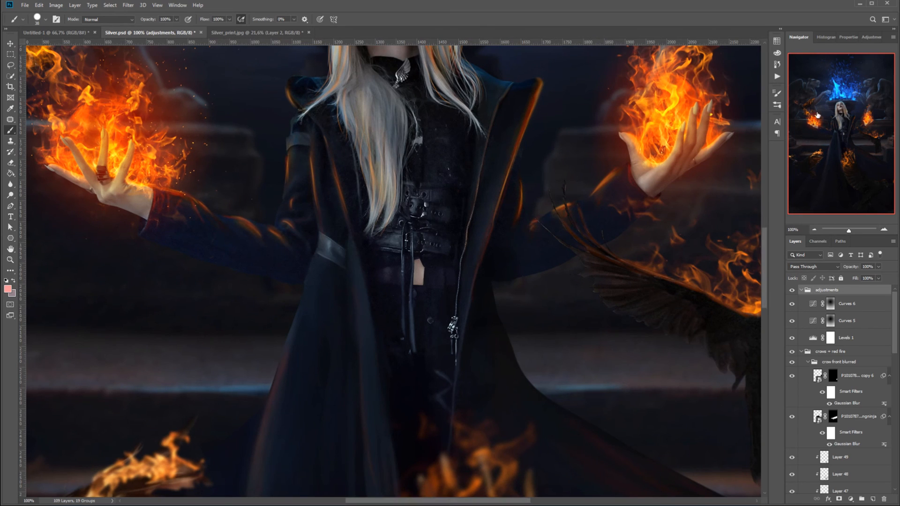
{"action": "left_click_drag", "start_coordinate": [815, 123], "coordinate": [808, 114]}
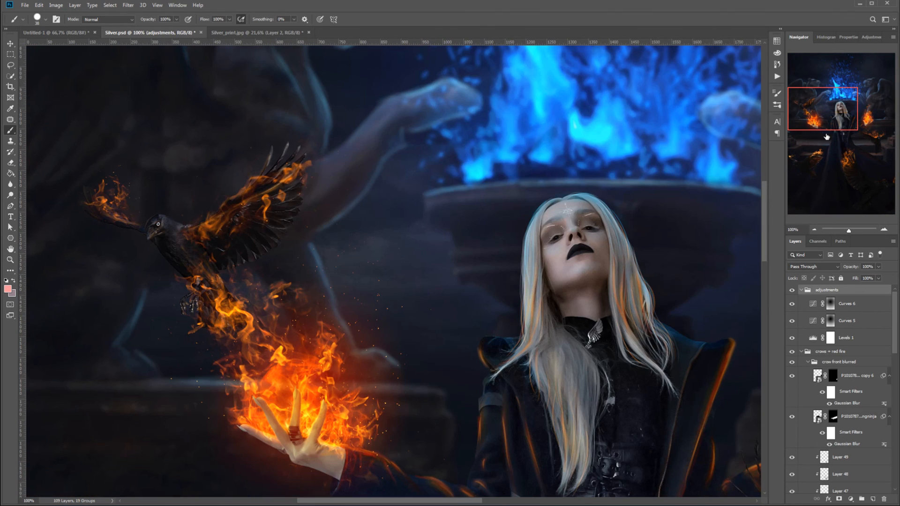
{"action": "left_click_drag", "start_coordinate": [766, 198], "coordinate": [771, 212]}
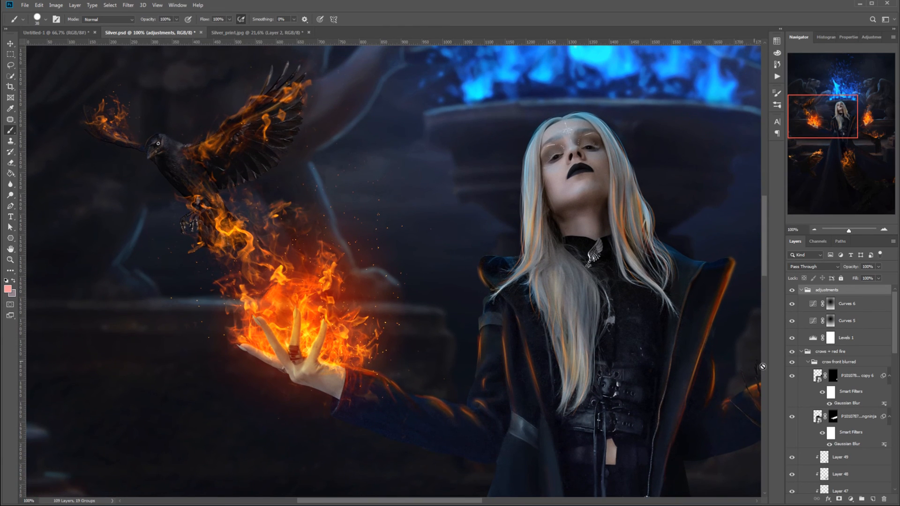
- Add an empty layer in the adjustments group and collapse the front crow subgroups inside crows + red fire
{"action": "left_click", "coordinate": [873, 500]}
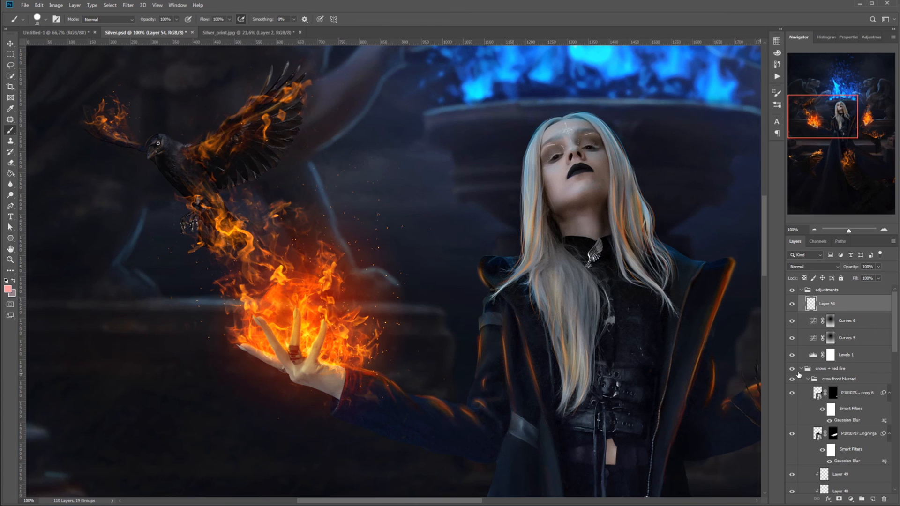
{"action": "scroll", "coordinate": [839, 389], "scroll_direction": "down", "scroll_amount": 2}
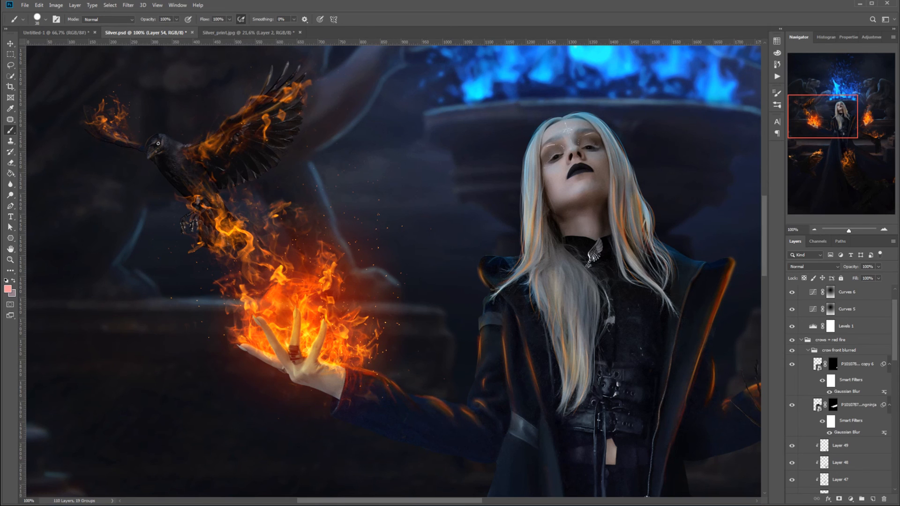
{"action": "scroll", "coordinate": [894, 367], "scroll_direction": "down", "scroll_amount": 1}
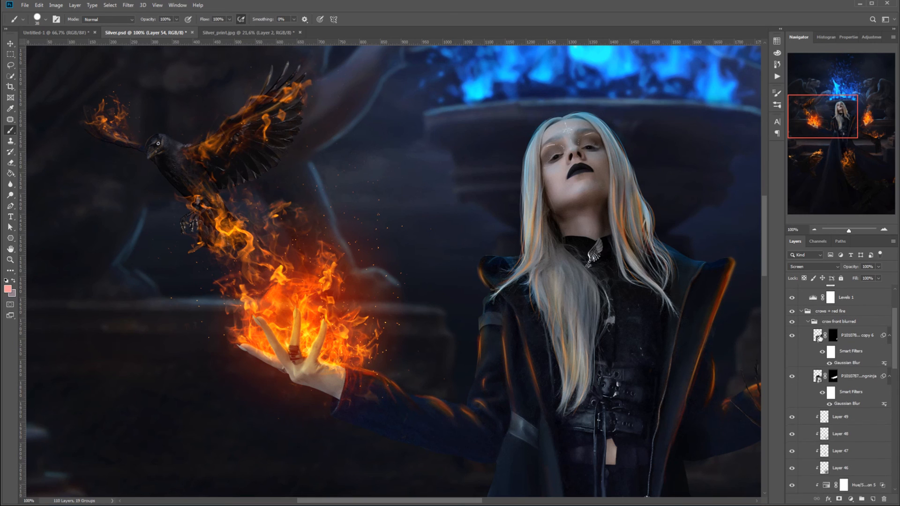
{"action": "left_click", "coordinate": [819, 336]}
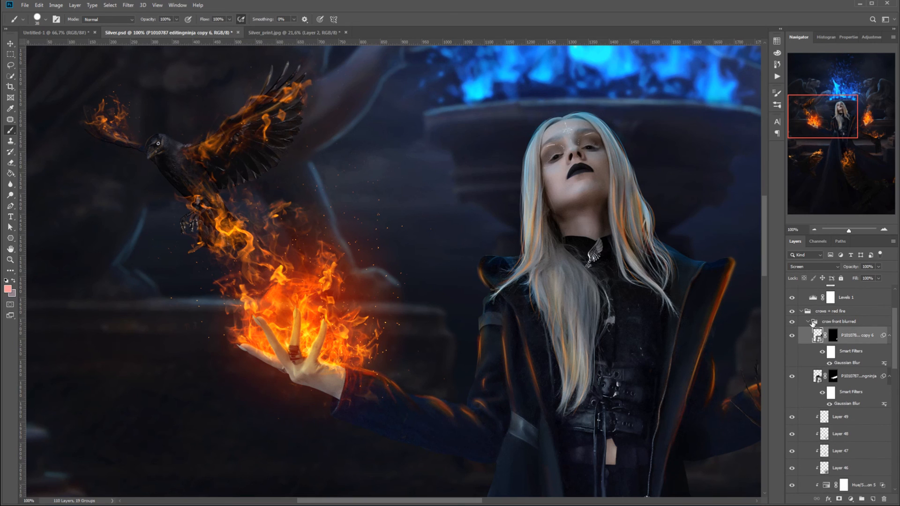
{"action": "left_click", "coordinate": [809, 322]}
{"action": "left_click", "coordinate": [809, 333]}
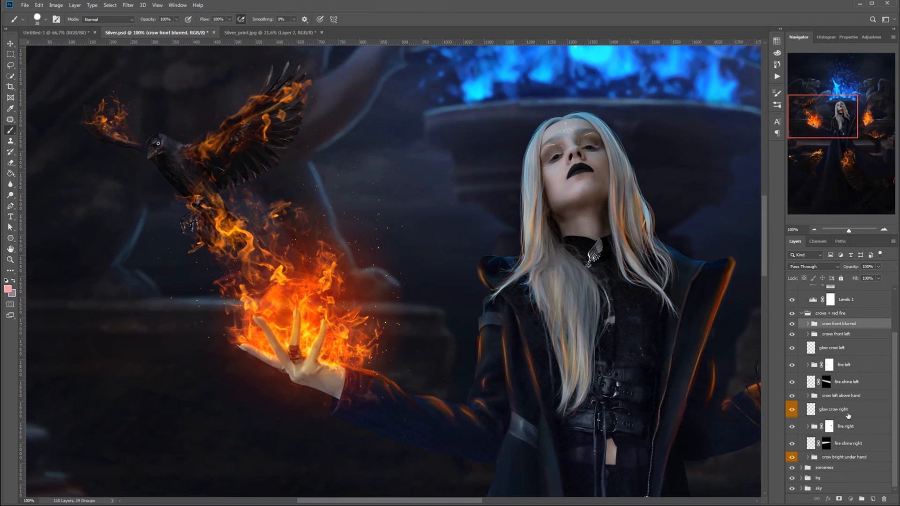
- Compare the image with and without the crow left above hand group, the fire left group and the fire shine left layer
{"action": "left_click", "coordinate": [843, 396]}
{"action": "left_click", "coordinate": [792, 396]}
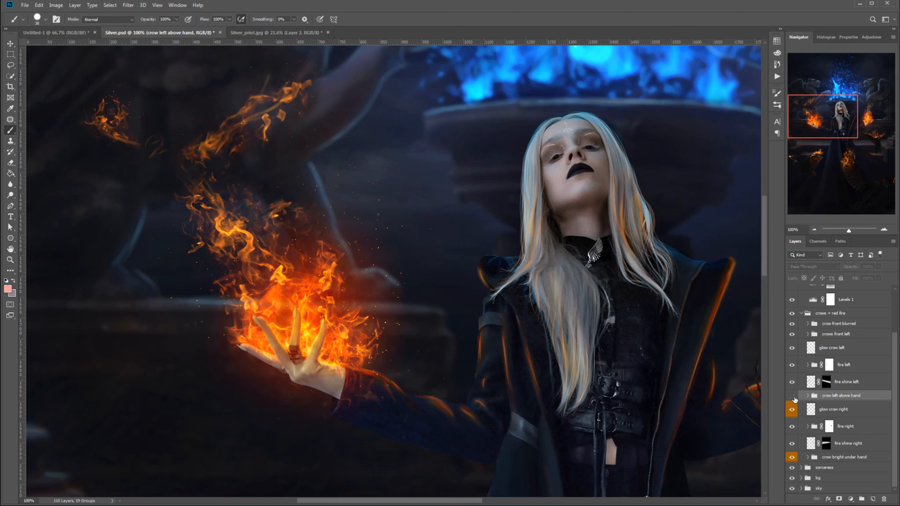
{"action": "left_click", "coordinate": [793, 396]}
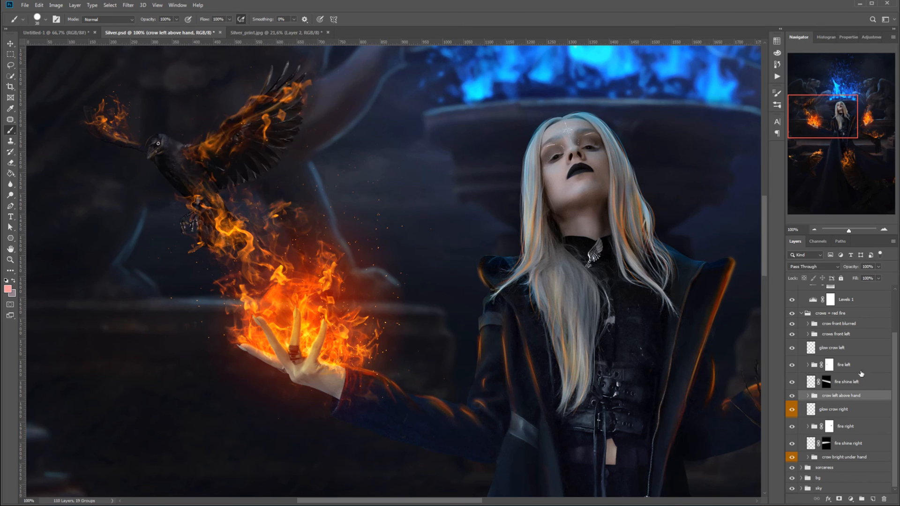
{"action": "left_click_drag", "start_coordinate": [794, 369], "coordinate": [792, 398]}
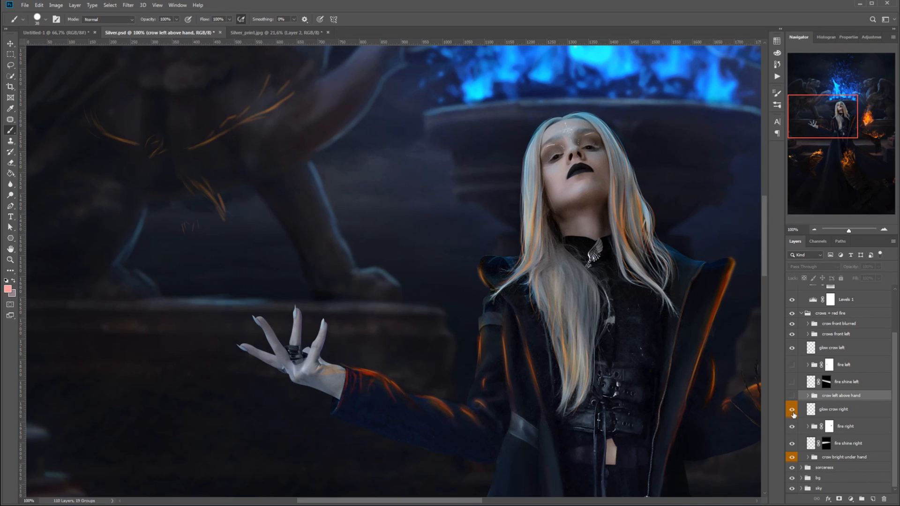
{"action": "left_click_drag", "start_coordinate": [792, 395], "coordinate": [795, 372]}
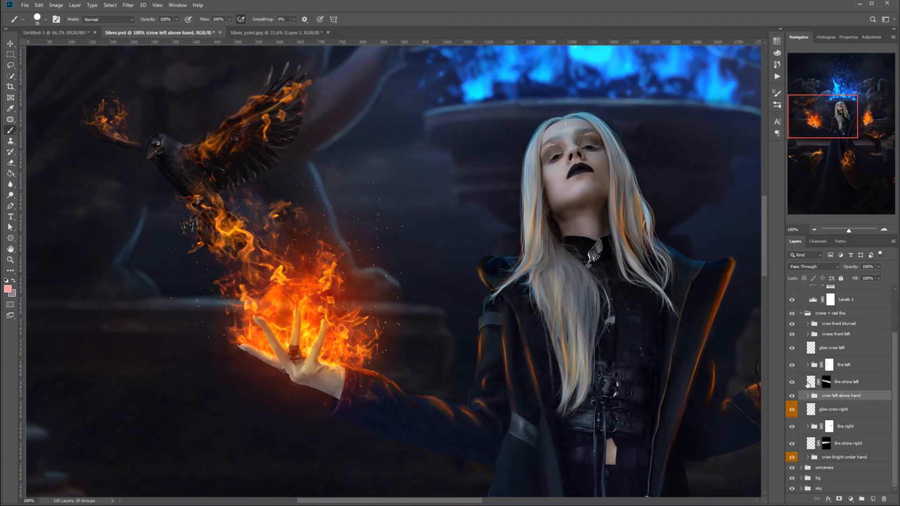
- Compare the image with and without the fire shine left layer and the glow crow left layer
{"action": "left_click", "coordinate": [873, 385]}
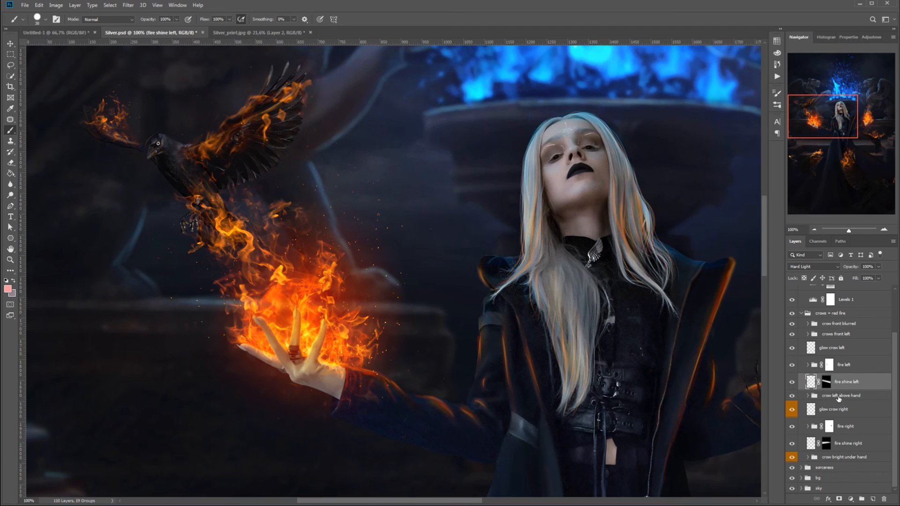
{"action": "left_click", "coordinate": [792, 382]}
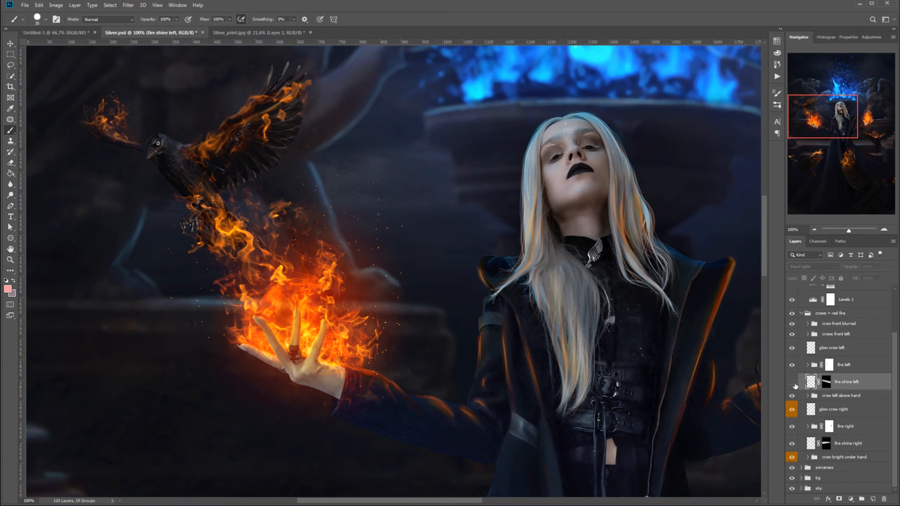
{"action": "left_click", "coordinate": [796, 385]}
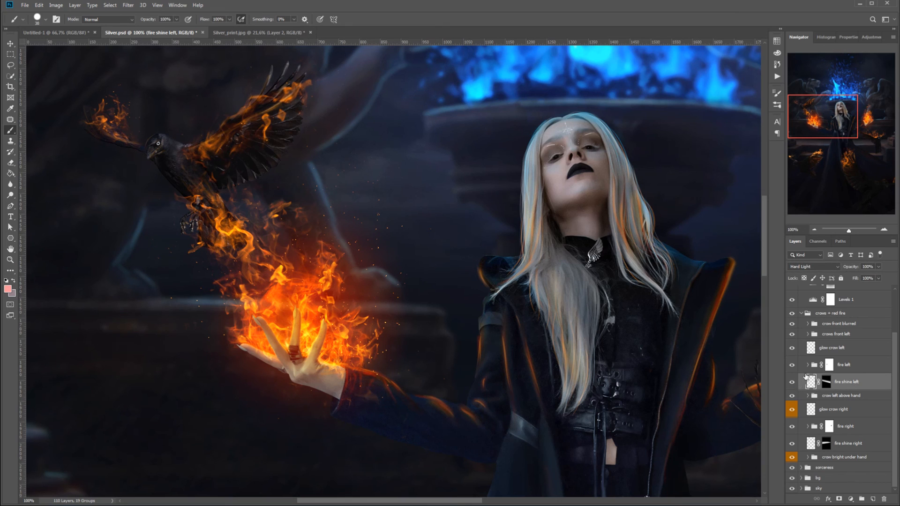
{"action": "left_click", "coordinate": [818, 369]}
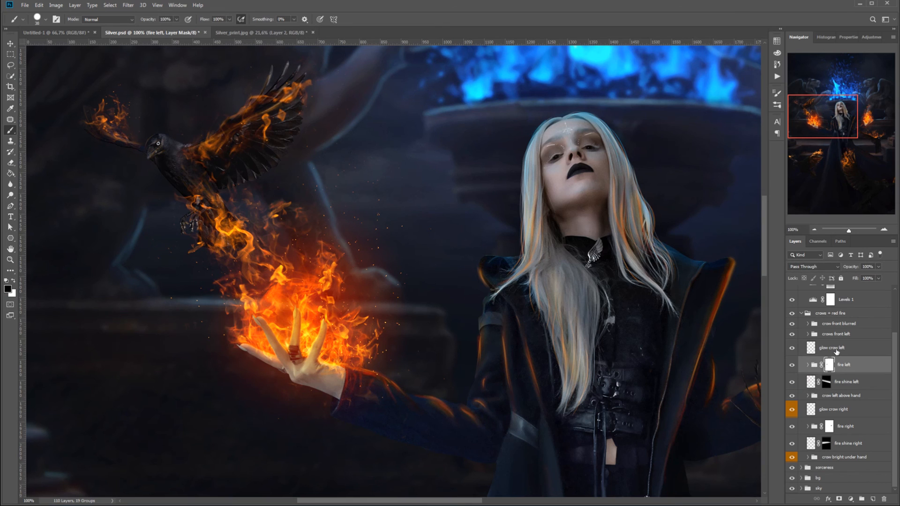
{"action": "left_click", "coordinate": [798, 352]}
{"action": "left_click", "coordinate": [792, 349]}
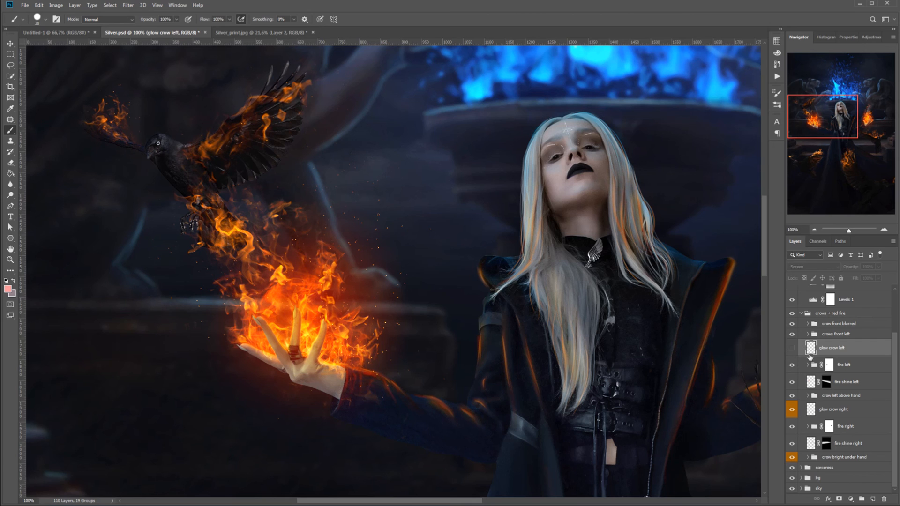
{"action": "left_click", "coordinate": [793, 349]}
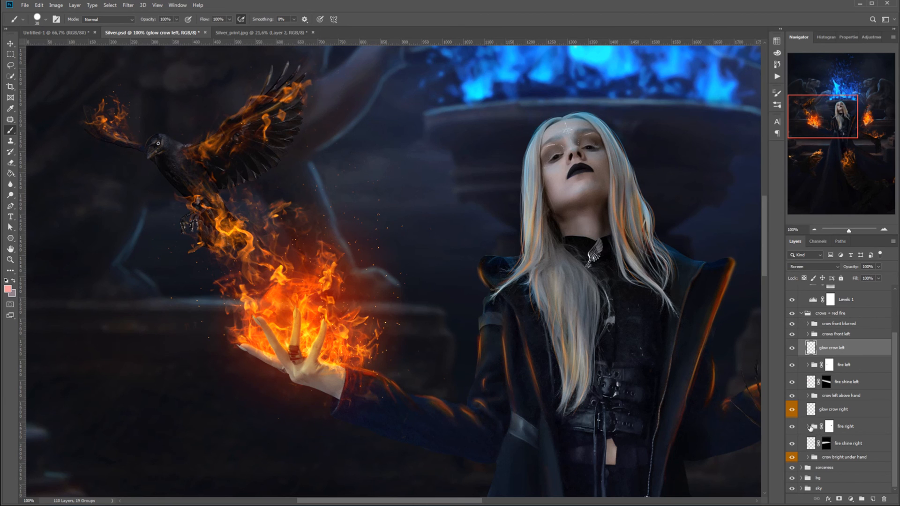
- Fit the whole composite in view, collapse the crows + red fire group, and check the three-stage comparison in Silver_print.jpg before returning to Silver.psd
{"action": "left_click", "coordinate": [15, 253]}
{"action": "key", "text": "ctrl+0"}
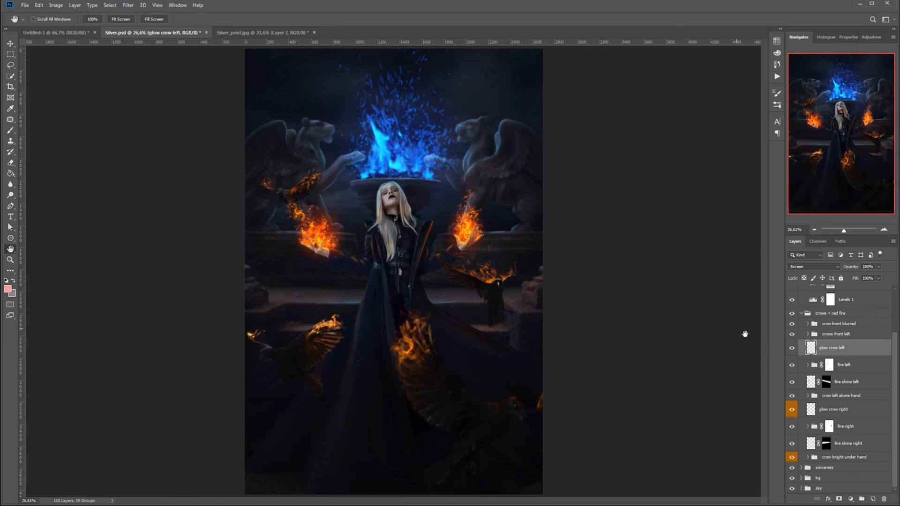
{"action": "left_click", "coordinate": [806, 313]}
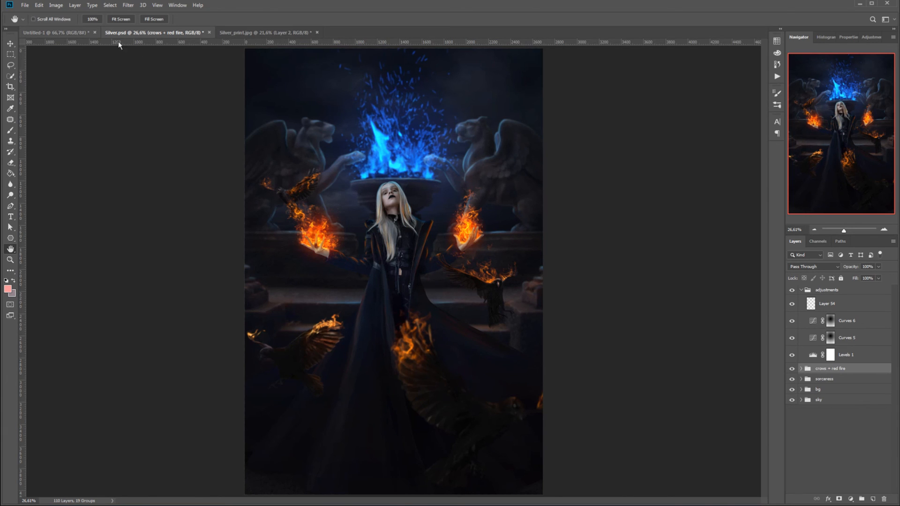
{"action": "left_click", "coordinate": [228, 34]}
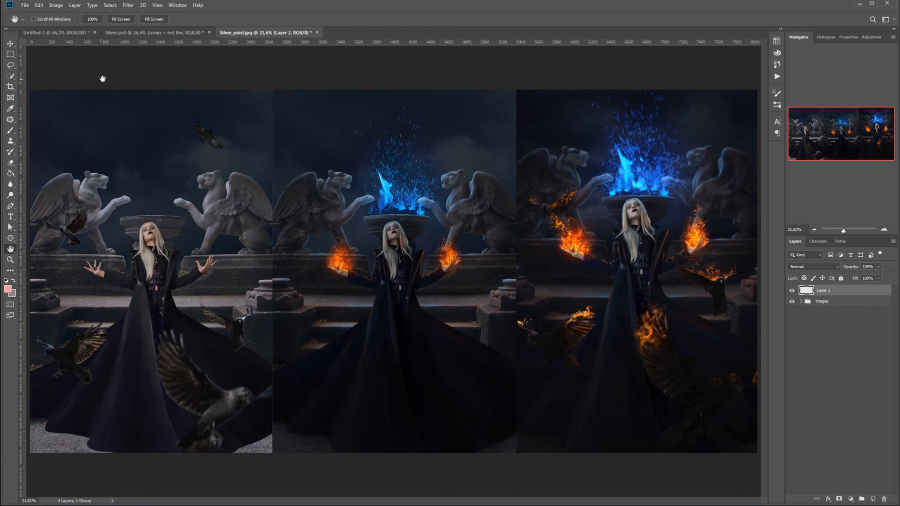
{"action": "left_click", "coordinate": [119, 36]}
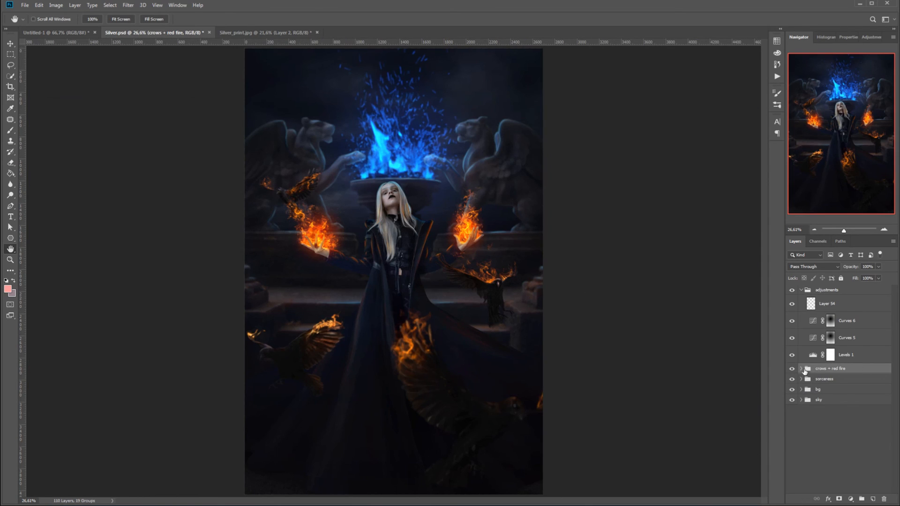
- Try moving the crow front blurred group inside crows + red fire up and left across the sorceress's dress, and undo the move
{"action": "left_click", "coordinate": [801, 369]}
{"action": "scroll", "coordinate": [858, 475], "scroll_direction": "down", "scroll_amount": 2}
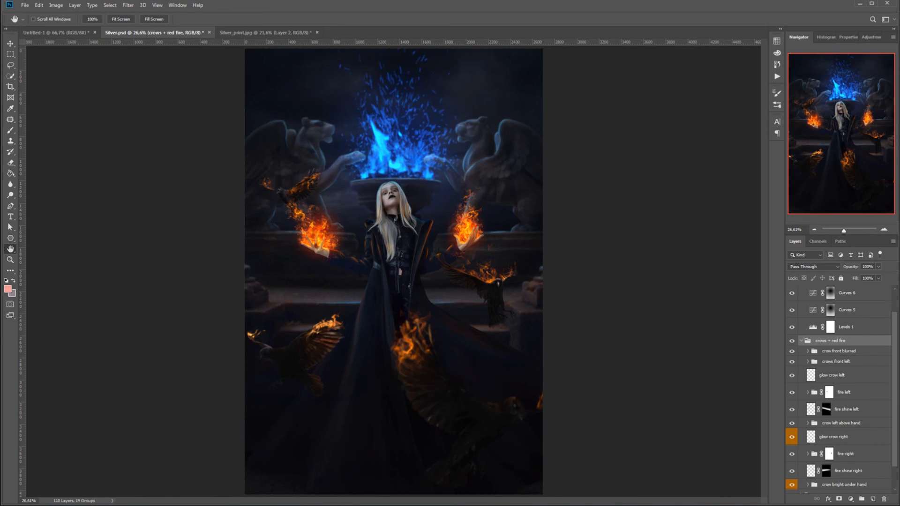
{"action": "scroll", "coordinate": [841, 389], "scroll_direction": "down", "scroll_amount": 2}
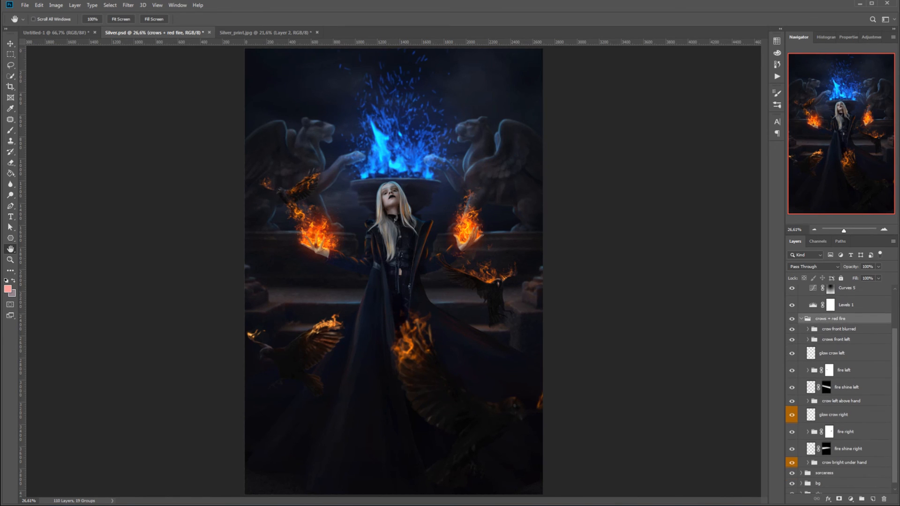
{"action": "left_click", "coordinate": [823, 326]}
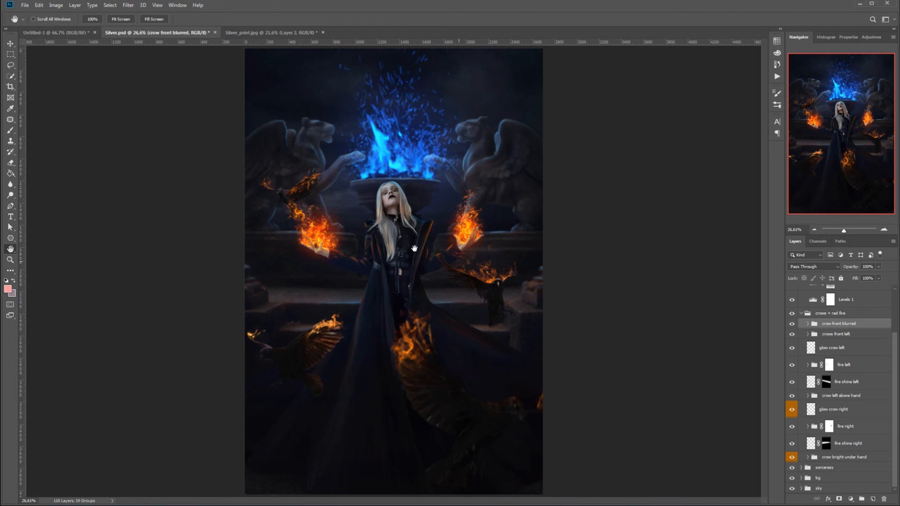
{"action": "left_click", "coordinate": [10, 43]}
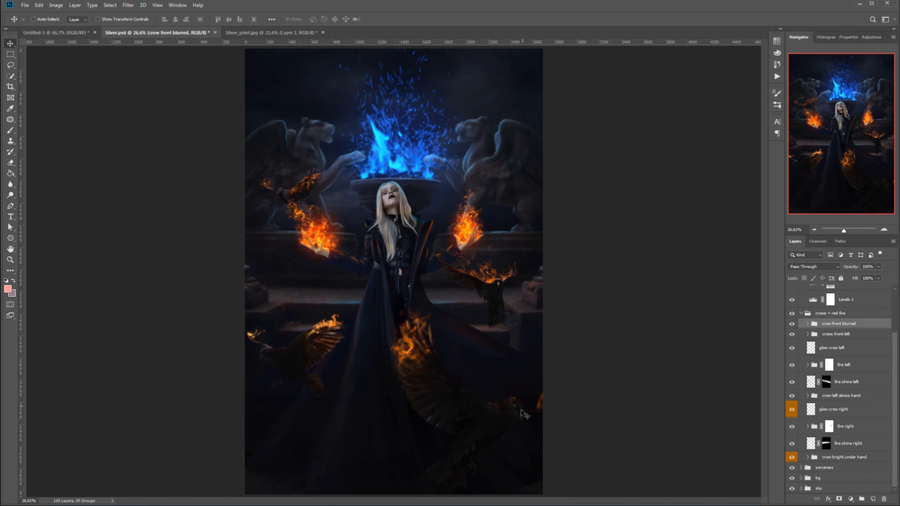
{"action": "left_click_drag", "start_coordinate": [502, 416], "coordinate": [469, 395]}
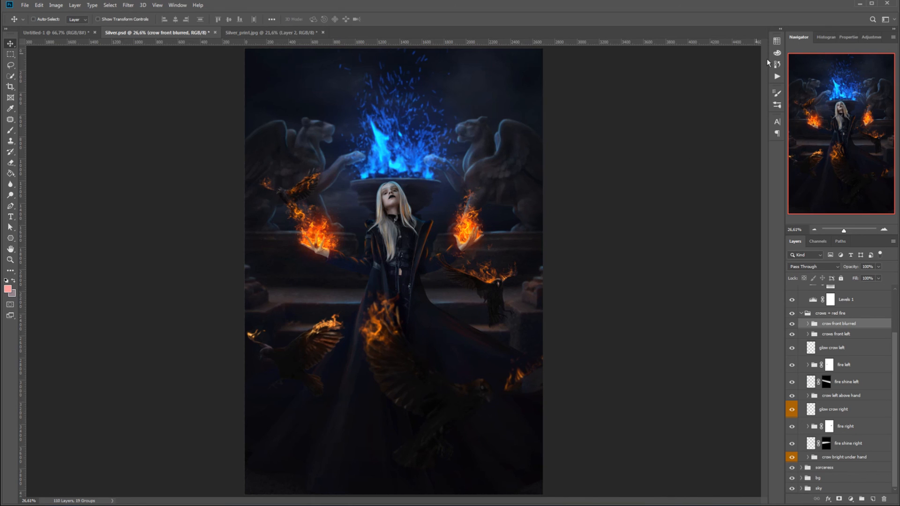
{"action": "left_click", "coordinate": [777, 66]}
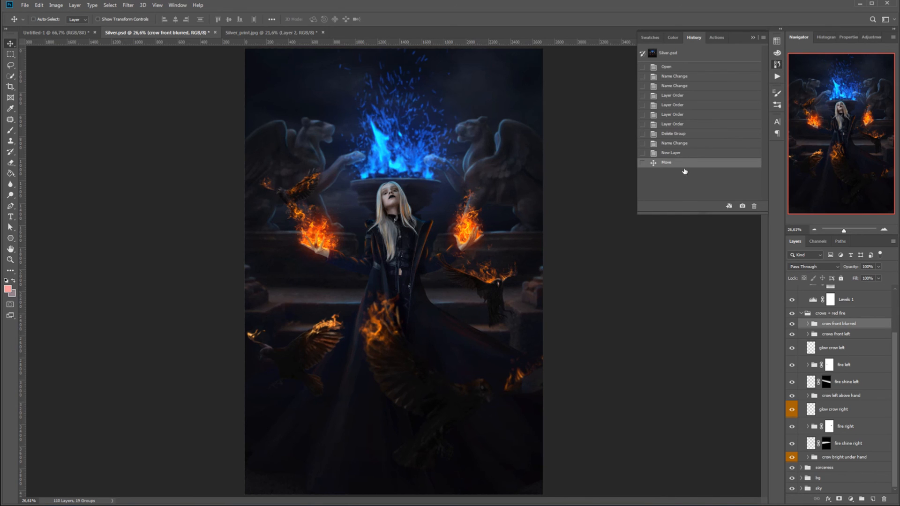
{"action": "key", "text": "ctrl+z"}
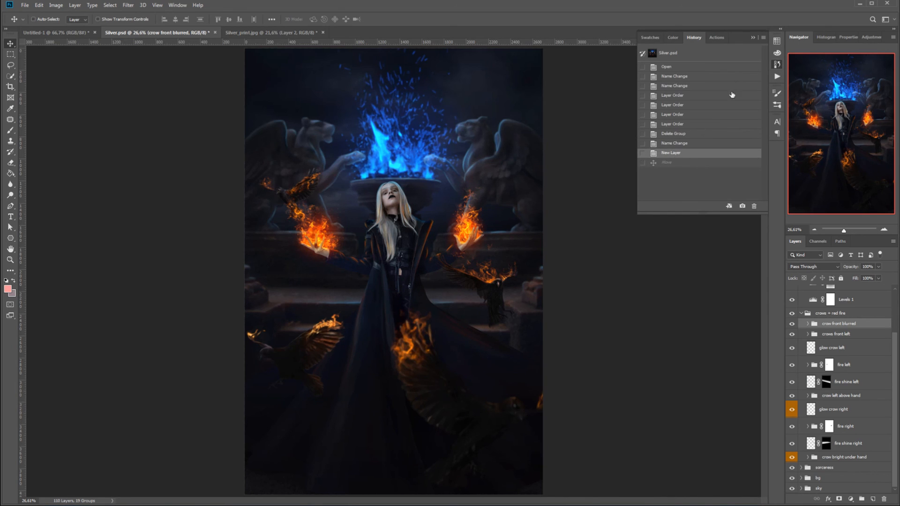
{"action": "left_click", "coordinate": [754, 38]}
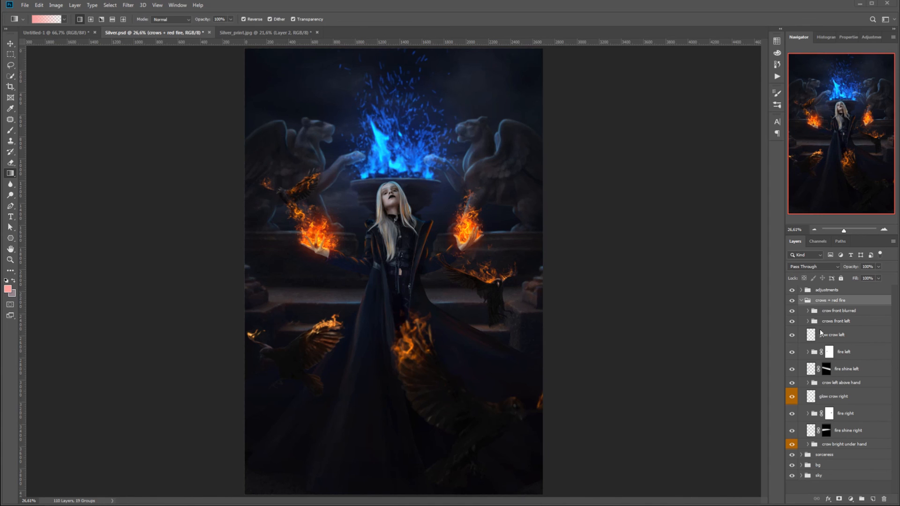
{"action": "left_click", "coordinate": [801, 300]}
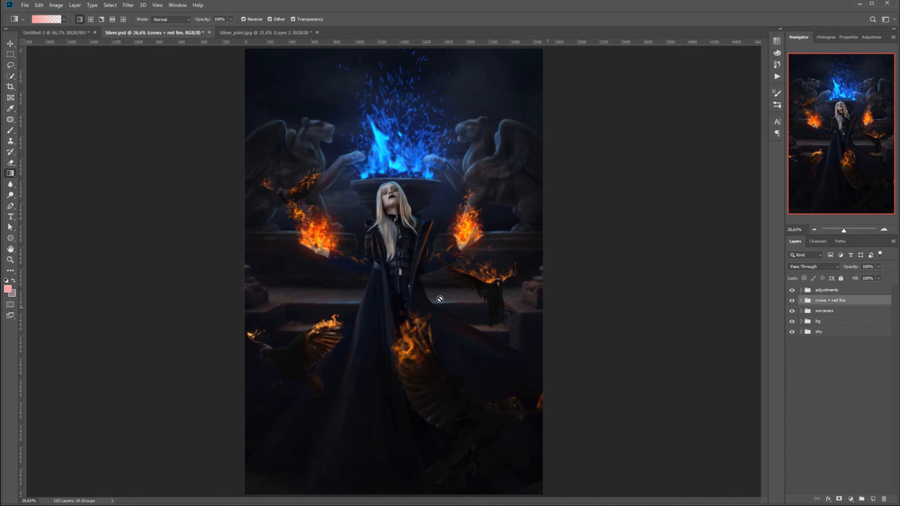
{"action": "left_click", "coordinate": [127, 5]}
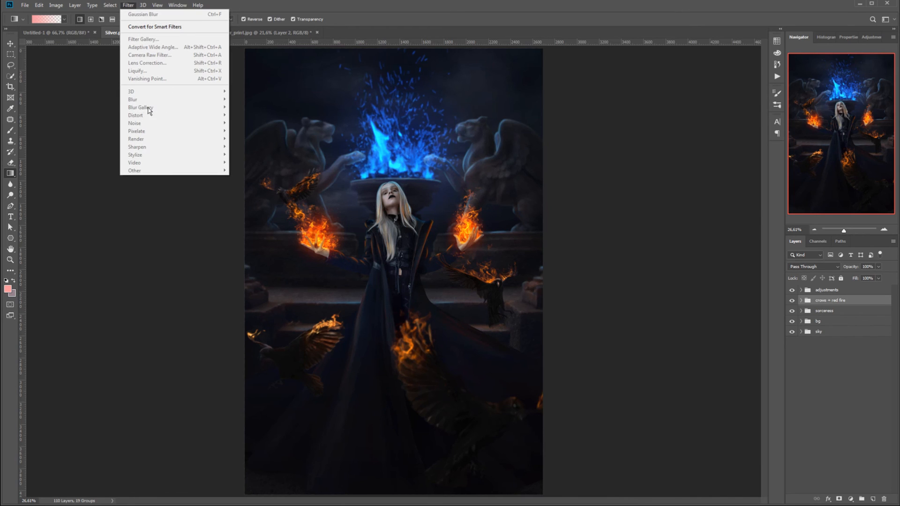
{"action": "left_click", "coordinate": [874, 303]}
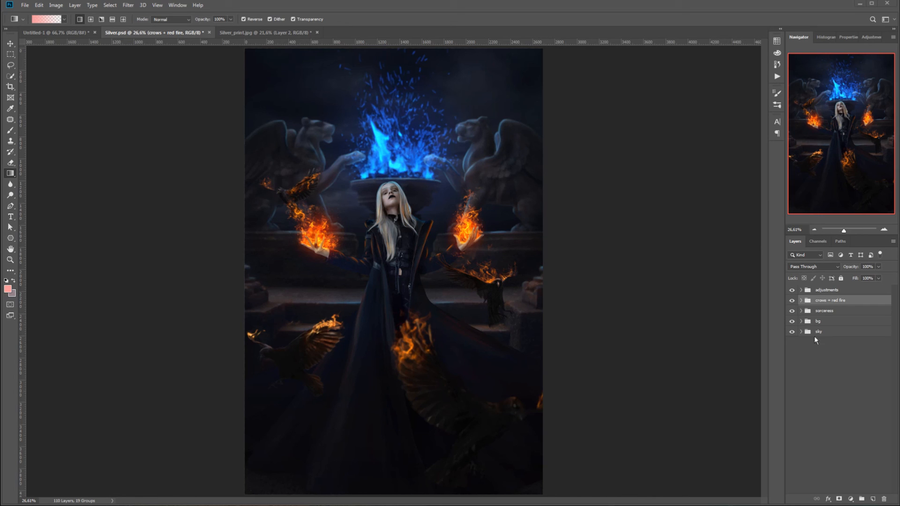
- Expand the crow front blurred group and compare the image with and without its P1010787 editingninja copy 6 layer
{"action": "left_click", "coordinate": [801, 300]}
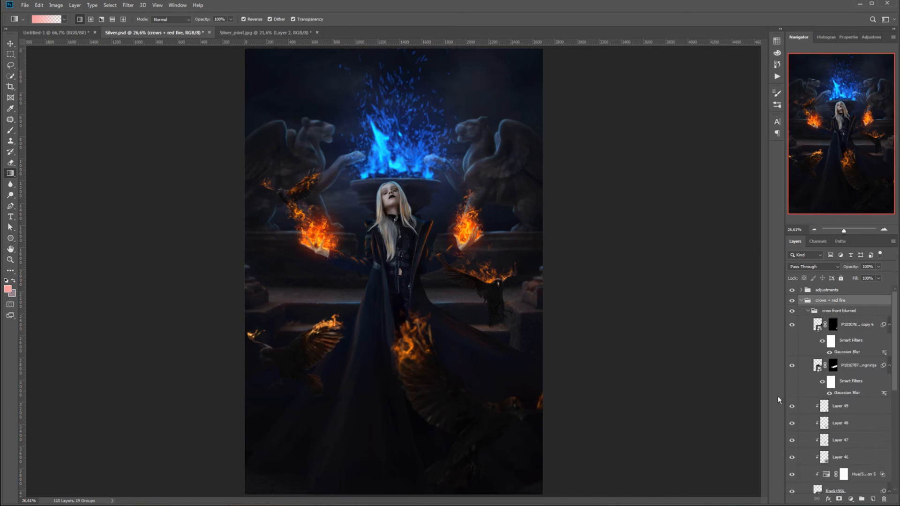
{"action": "left_click", "coordinate": [823, 328]}
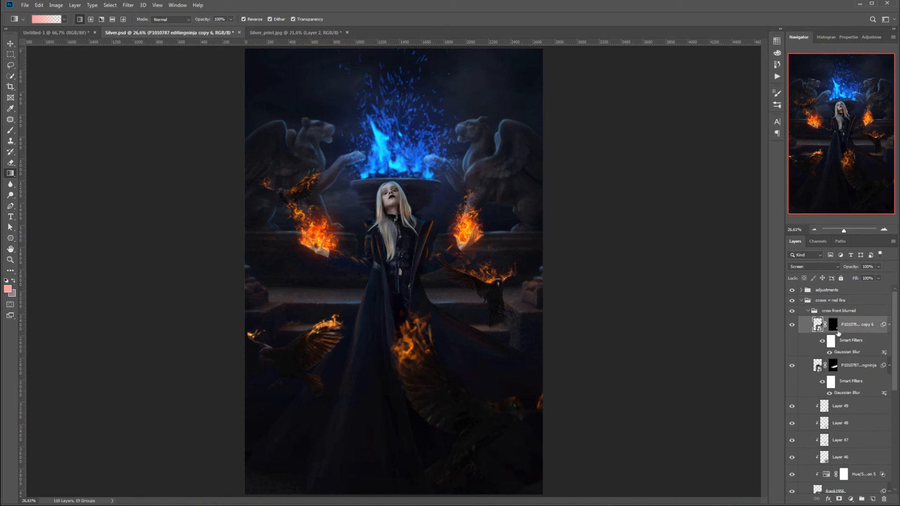
{"action": "left_click", "coordinate": [792, 326]}
{"action": "left_click", "coordinate": [792, 326]}
- Inspect the Gaussian Blur smart filter settings of the frank1956 crow layer and cancel the dialog
{"action": "scroll", "coordinate": [898, 348], "scroll_direction": "down", "scroll_amount": 2}
{"action": "scroll", "coordinate": [890, 405], "scroll_direction": "down", "scroll_amount": 2}
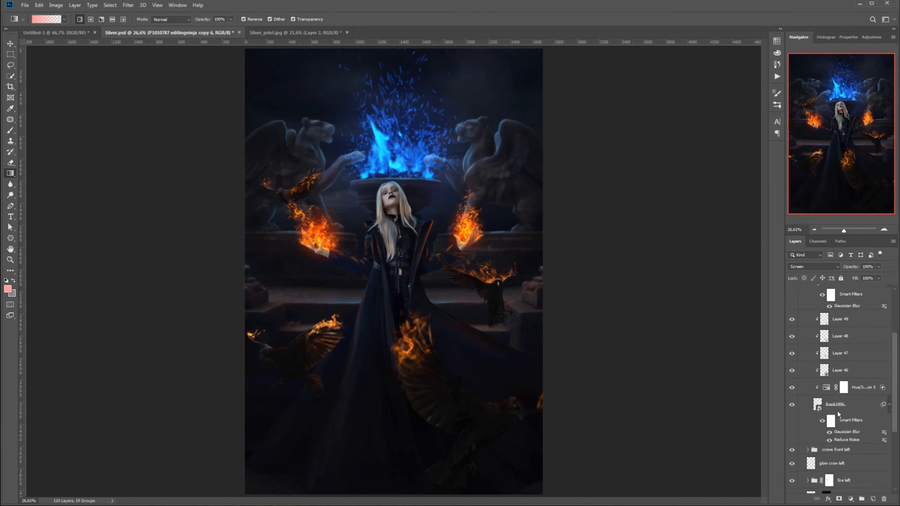
{"action": "scroll", "coordinate": [846, 410], "scroll_direction": "down", "scroll_amount": 2}
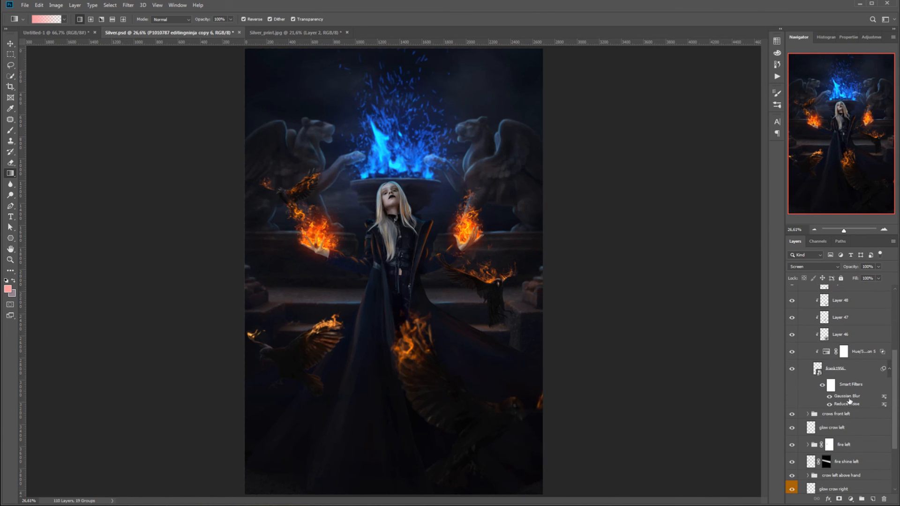
{"action": "left_click", "coordinate": [849, 402]}
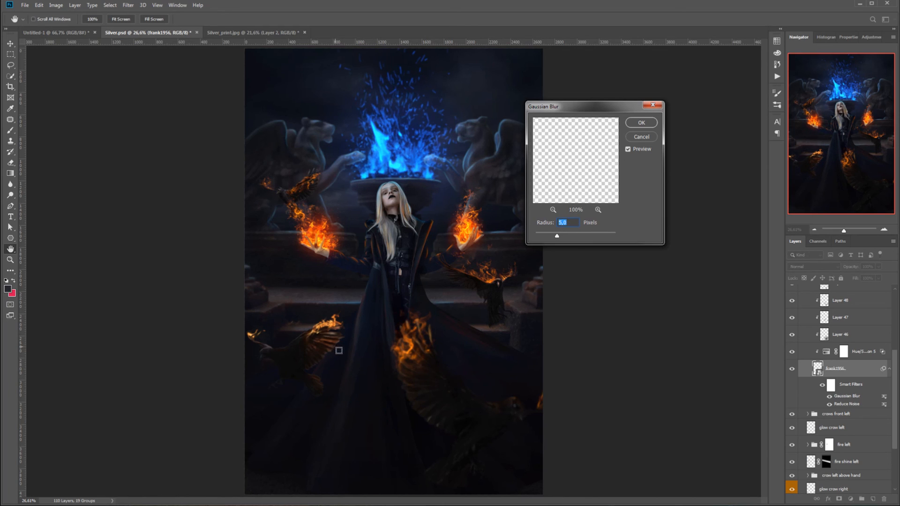
{"action": "left_click", "coordinate": [641, 137]}
{"action": "key", "text": "g"}
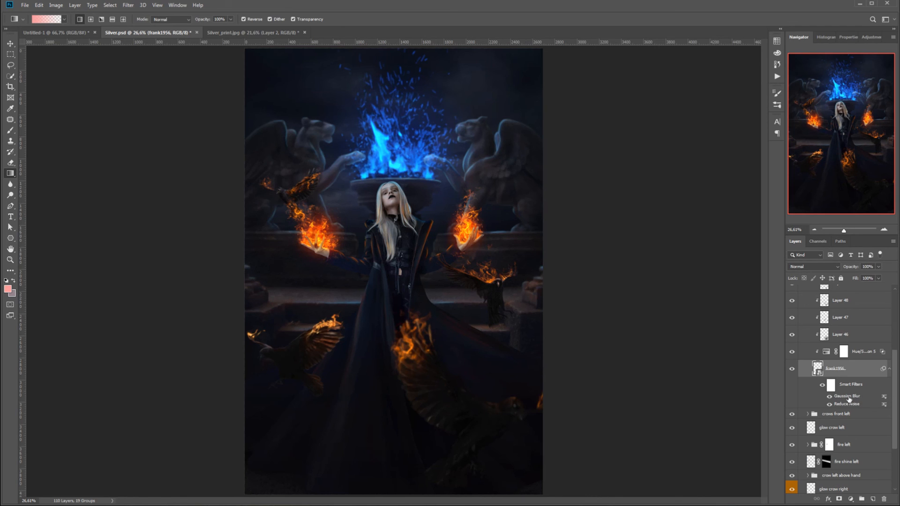
- Collapse the crow front blurred group and the crows + red fire group
{"action": "left_click_drag", "start_coordinate": [895, 363], "coordinate": [899, 361]}
{"action": "scroll", "coordinate": [891, 361], "scroll_direction": "up", "scroll_amount": 5}
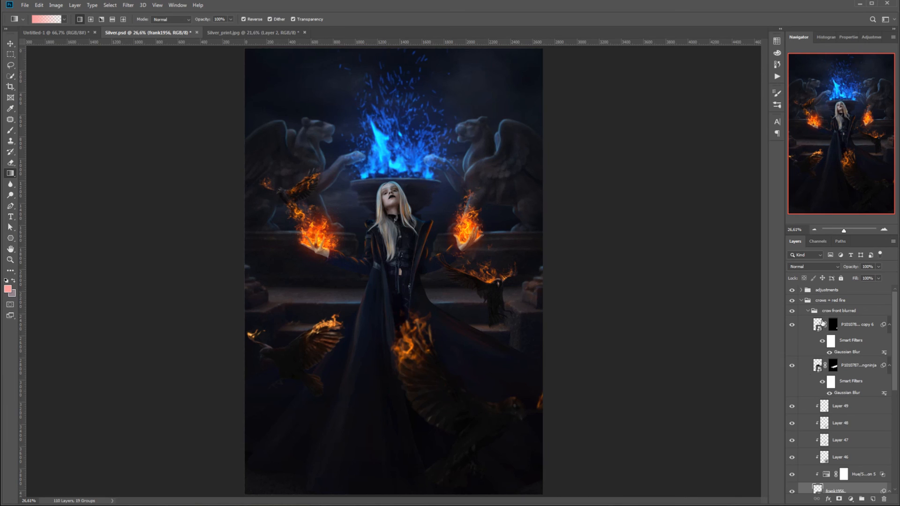
{"action": "left_click", "coordinate": [811, 312]}
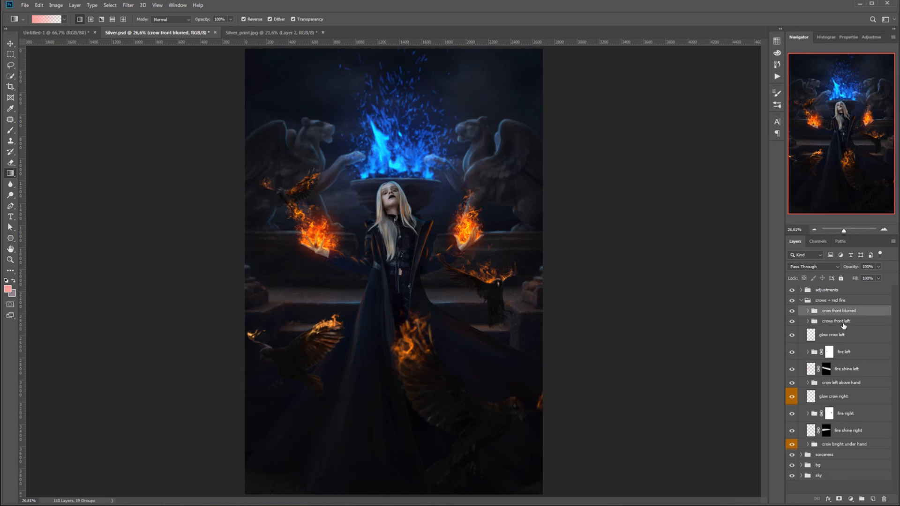
{"action": "left_click", "coordinate": [801, 300]}
- Expand the bg and statues groups and compare the pagan-stock copy layer's Gaussian Blur with and without its filter mask
{"action": "left_click", "coordinate": [801, 322]}
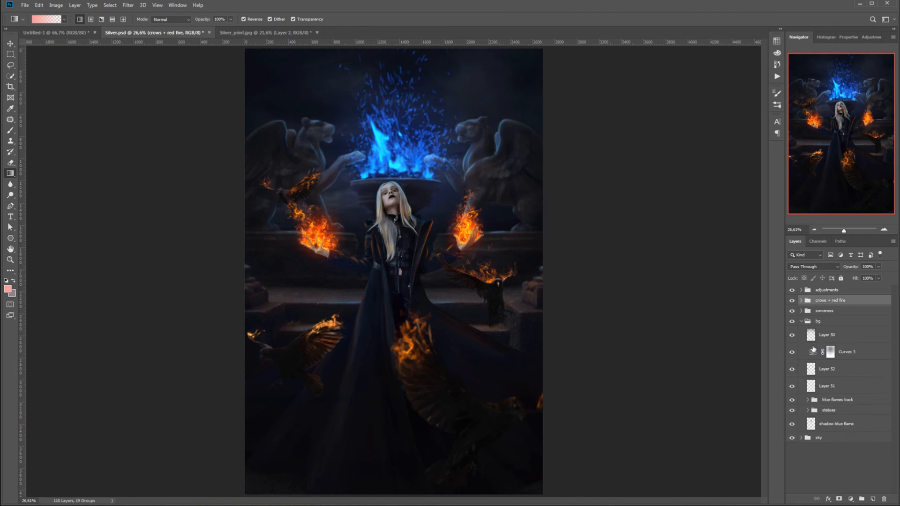
{"action": "left_click", "coordinate": [808, 410]}
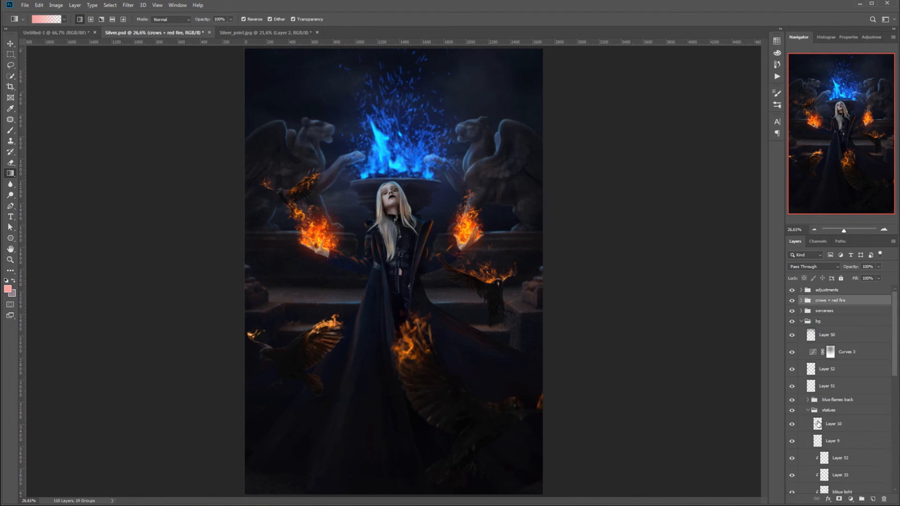
{"action": "scroll", "coordinate": [839, 389], "scroll_direction": "down", "scroll_amount": 10}
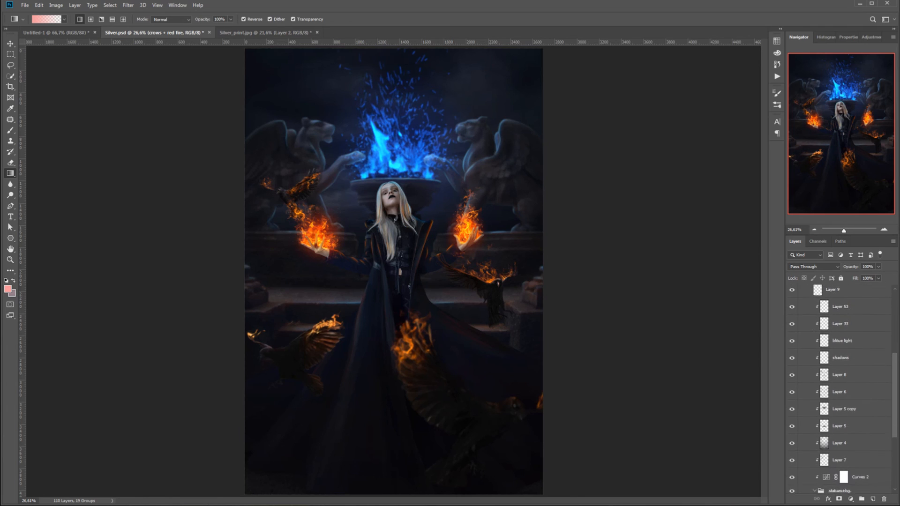
{"action": "scroll", "coordinate": [854, 431], "scroll_direction": "down", "scroll_amount": 3}
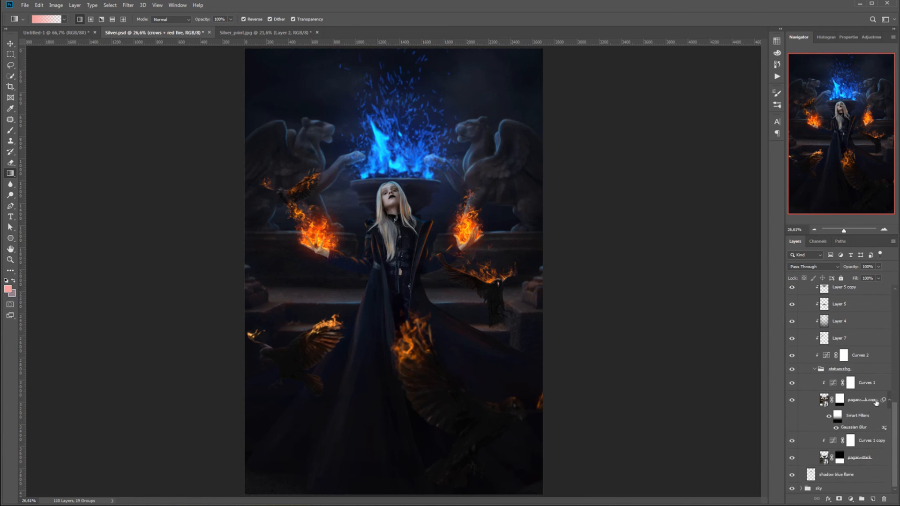
{"action": "left_click", "coordinate": [853, 431]}
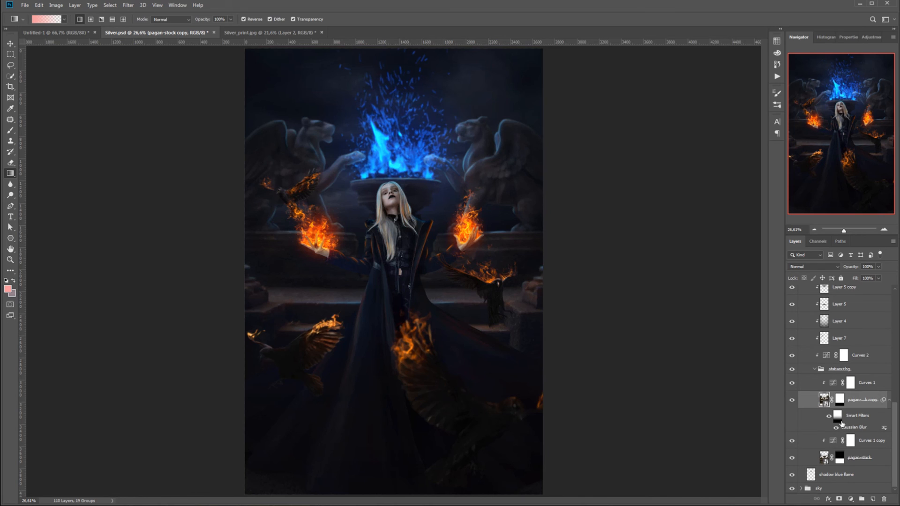
{"action": "left_click", "coordinate": [838, 418]}
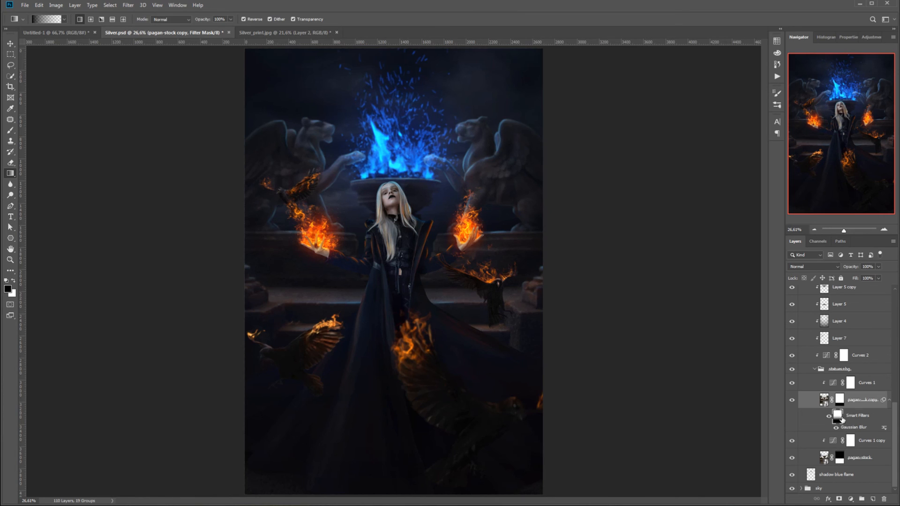
{"action": "left_click", "coordinate": [838, 418], "text": "shift"}
{"action": "left_click", "coordinate": [839, 417], "text": "shift"}
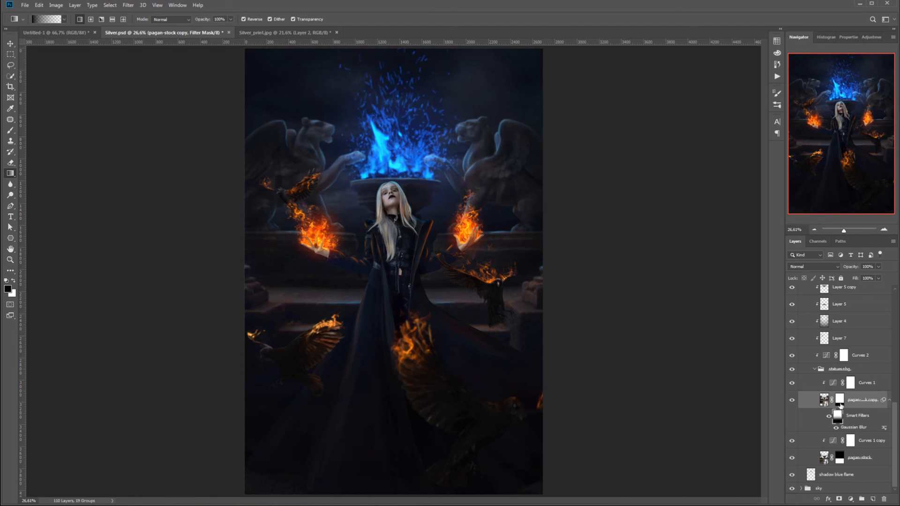